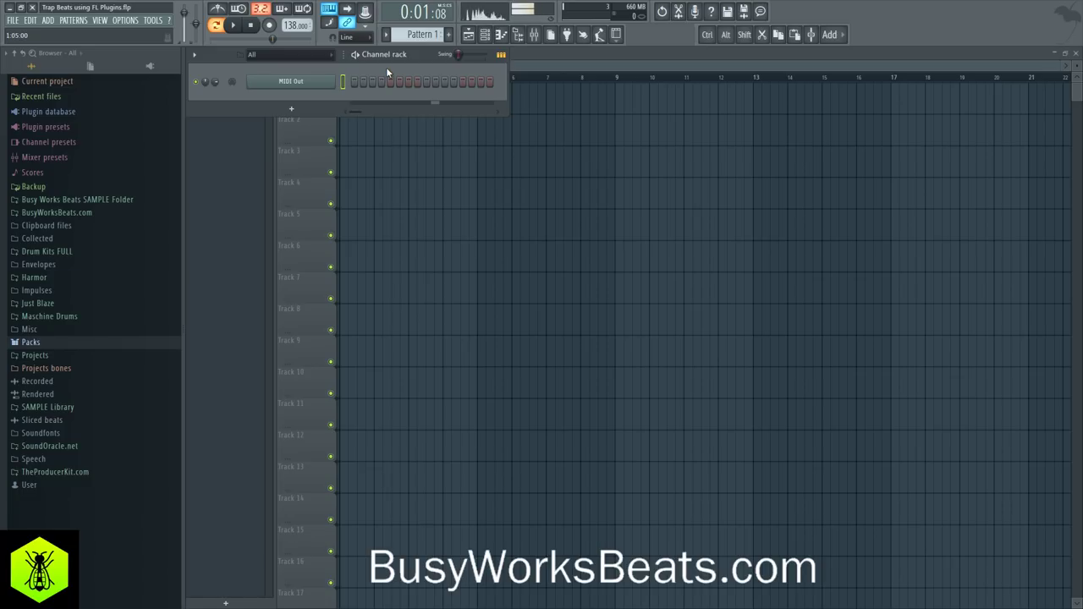
{"action": "left_click", "coordinate": [295, 112]}
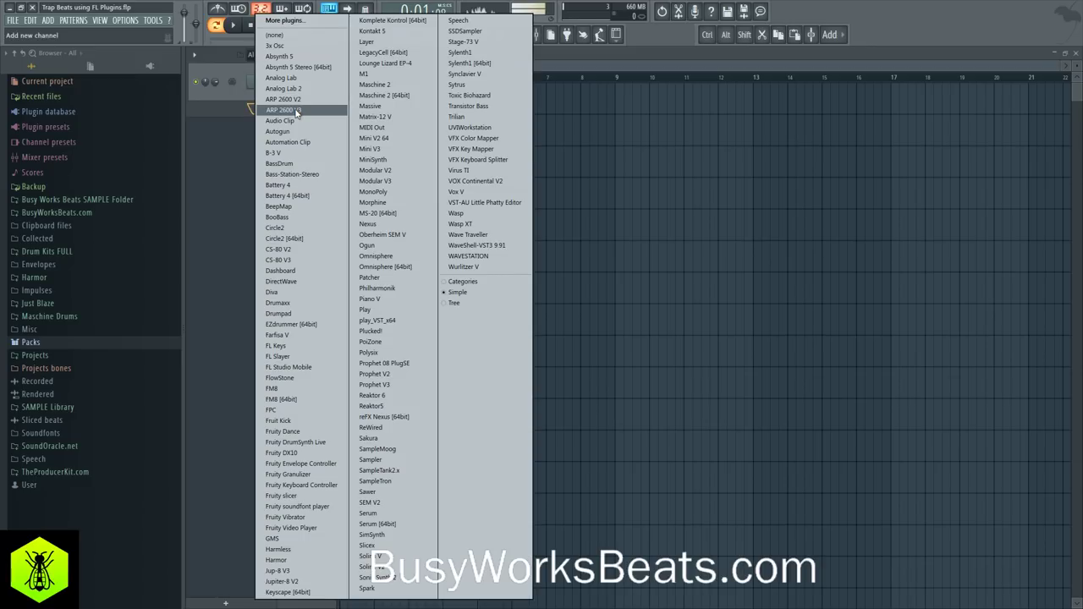
{"action": "left_click", "coordinate": [234, 111]}
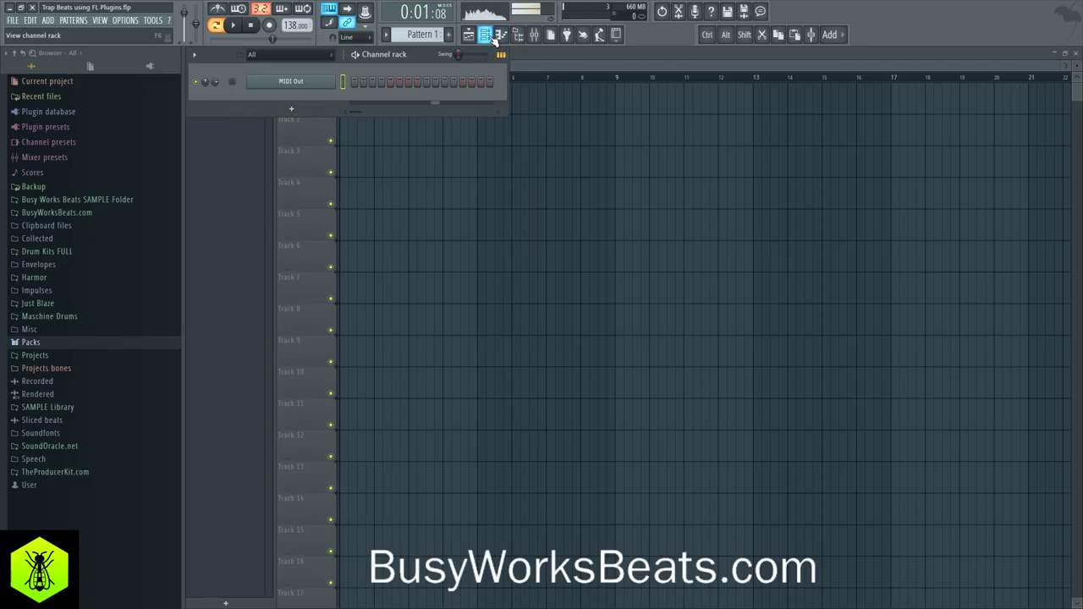
{"action": "left_click", "coordinate": [486, 35]}
{"action": "left_click", "coordinate": [486, 35]}
{"action": "left_click", "coordinate": [485, 35]}
{"action": "left_click", "coordinate": [486, 35]}
Add a SimSynth channel and load its Bells preset
{"action": "left_click", "coordinate": [294, 113]}
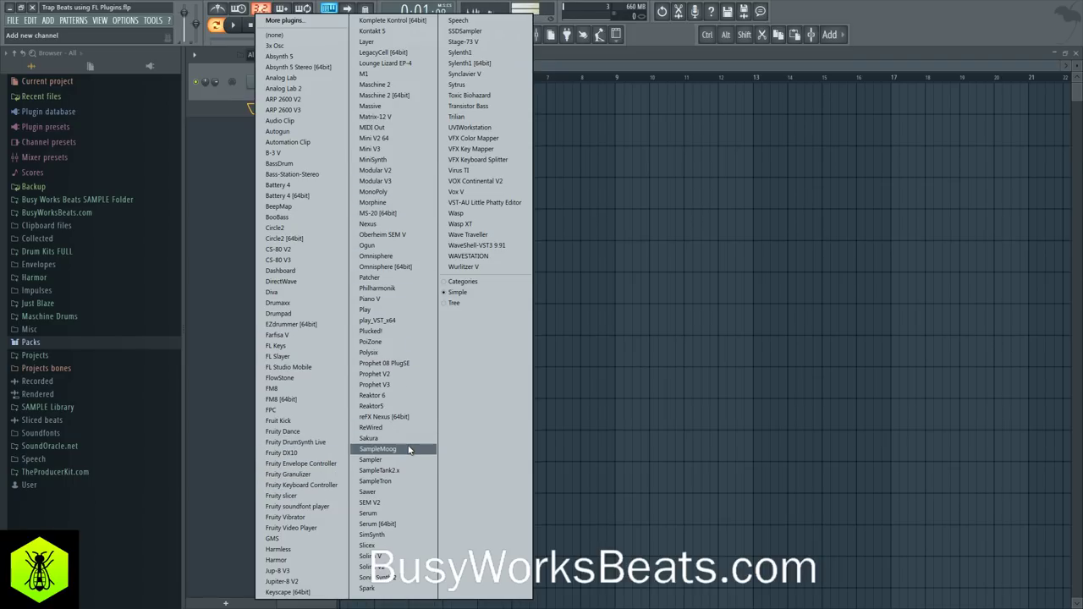
{"action": "left_click", "coordinate": [393, 535]}
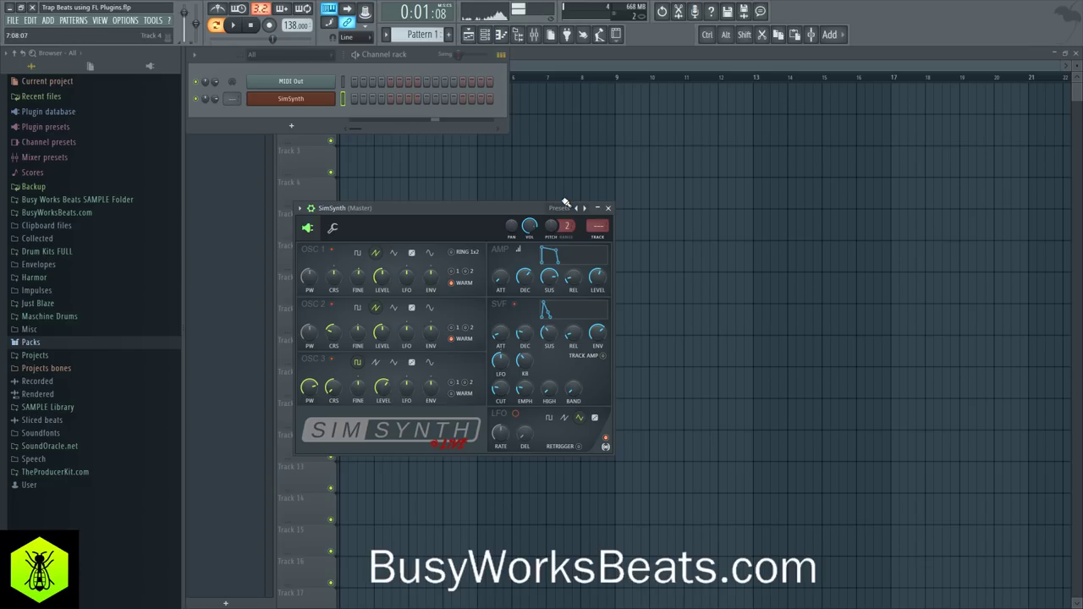
{"action": "left_click", "coordinate": [562, 208]}
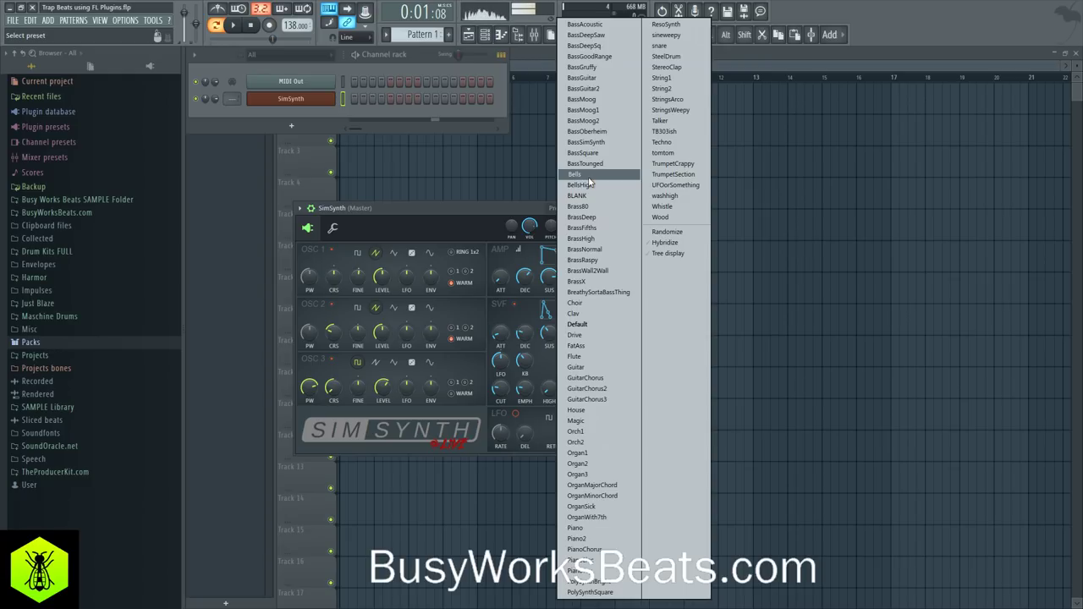
{"action": "left_click", "coordinate": [588, 177]}
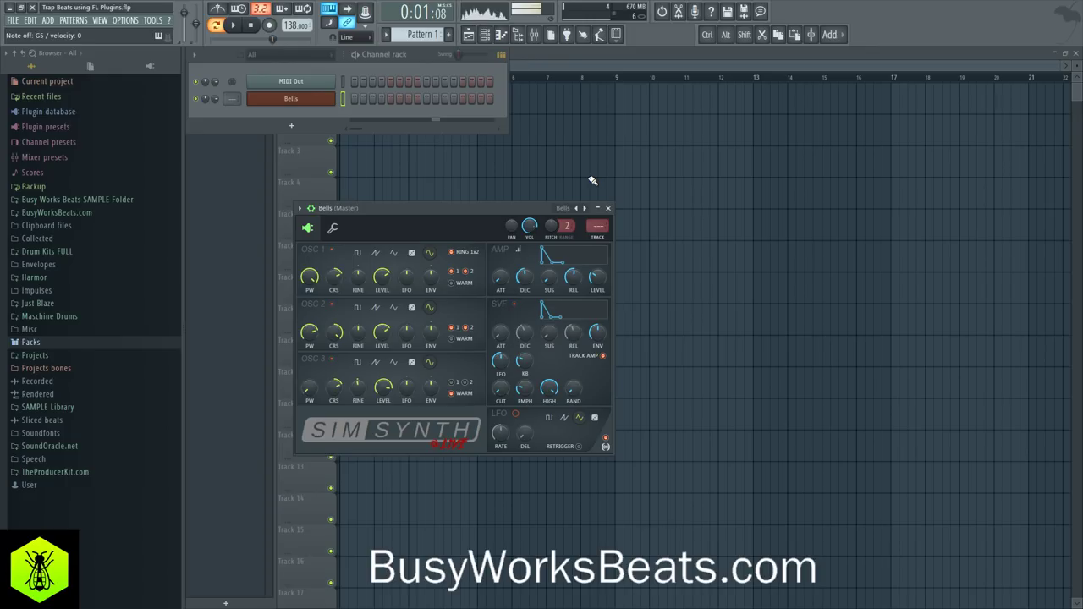
{"action": "left_click_drag", "start_coordinate": [232, 99], "coordinate": [232, 91]}
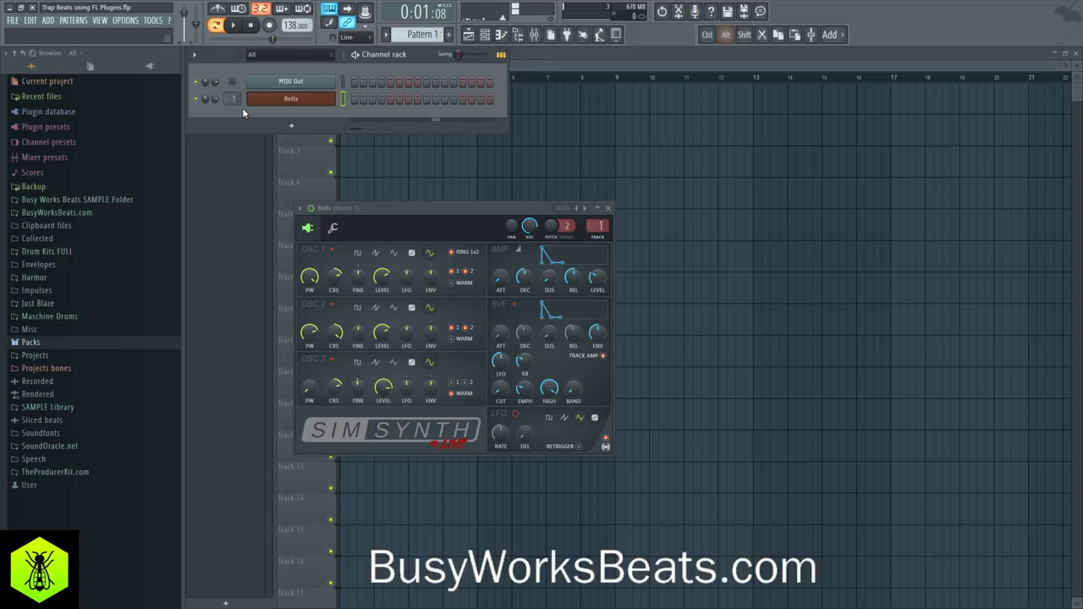
{"action": "double_click", "coordinate": [288, 101]}
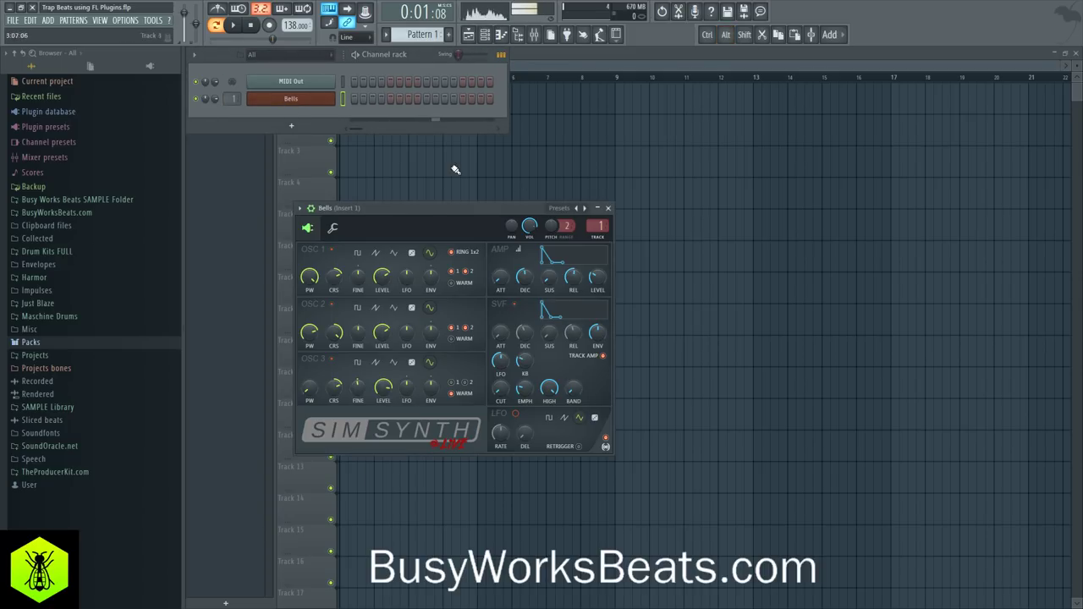
{"action": "left_click", "coordinate": [601, 239]}
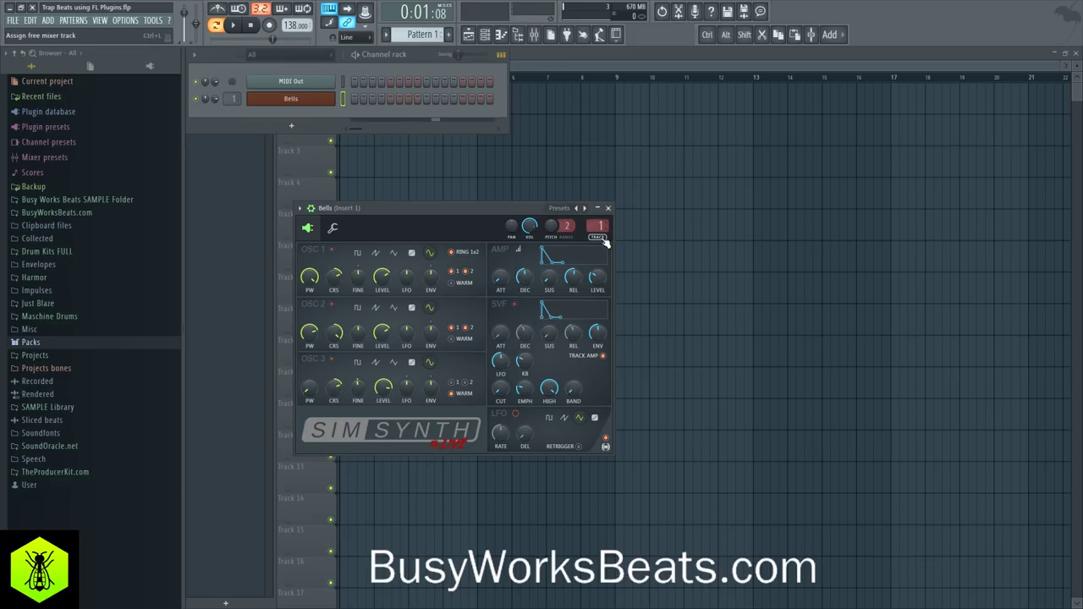
{"action": "left_click_drag", "start_coordinate": [599, 226], "coordinate": [598, 235]}
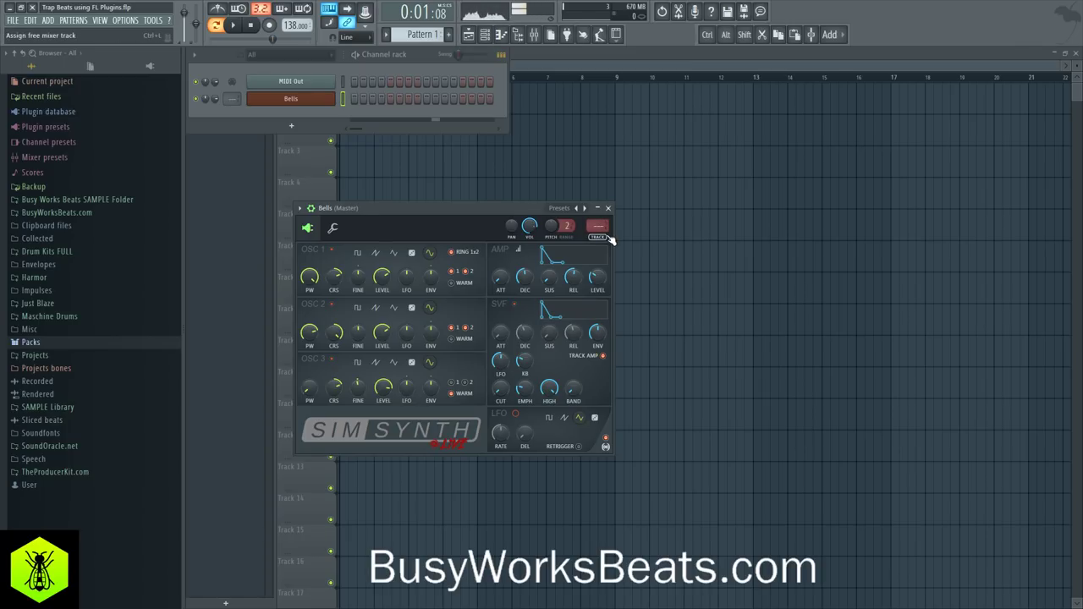
Assign the Bells channel to the first free mixer track and close its plugin window
{"action": "double_click", "coordinate": [605, 235]}
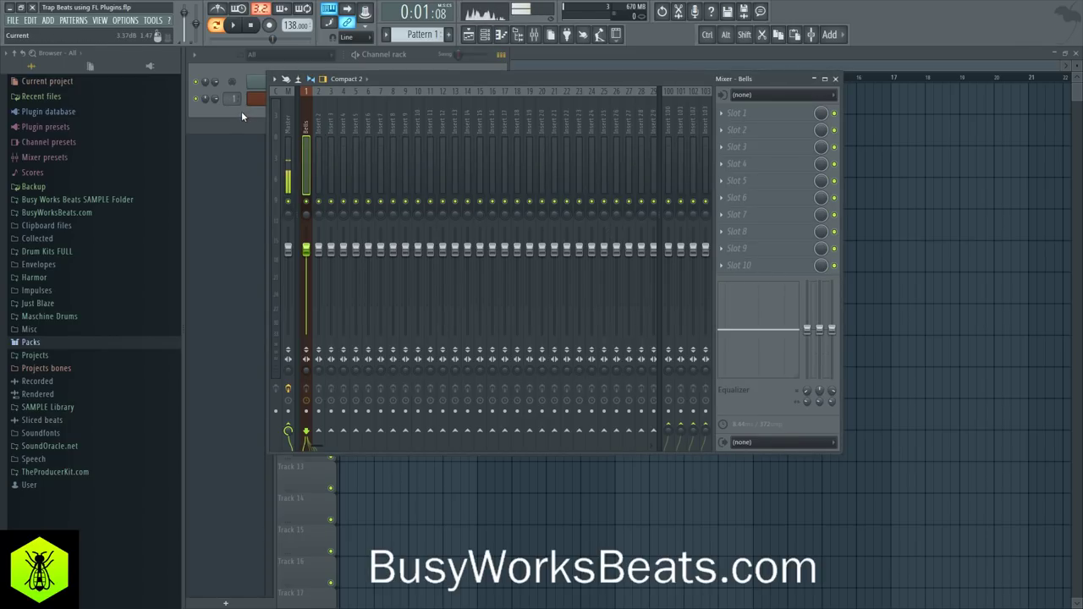
{"action": "left_click", "coordinate": [264, 107]}
{"action": "left_click", "coordinate": [264, 102]}
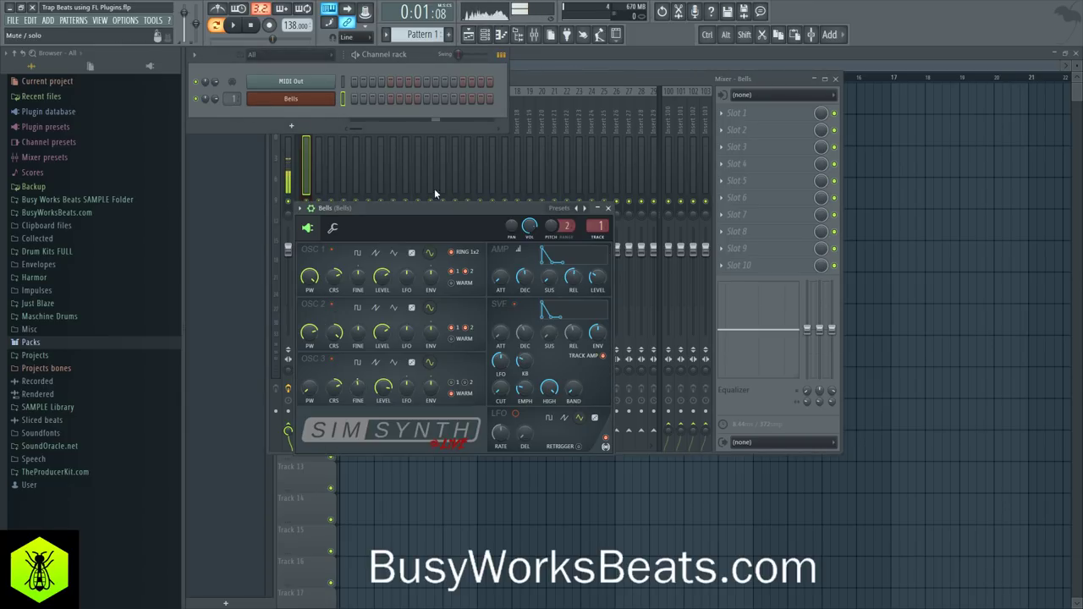
{"action": "left_click", "coordinate": [609, 209]}
Open the Bells channel's piano roll and hide the browser to widen the note grid
{"action": "right_click", "coordinate": [294, 98]}
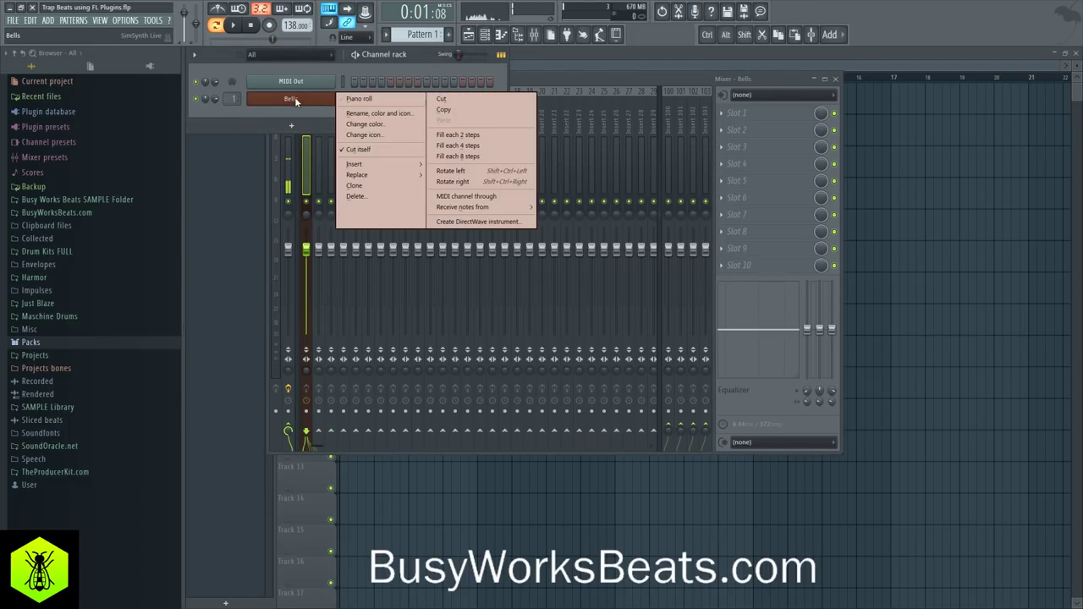
{"action": "left_click", "coordinate": [347, 100]}
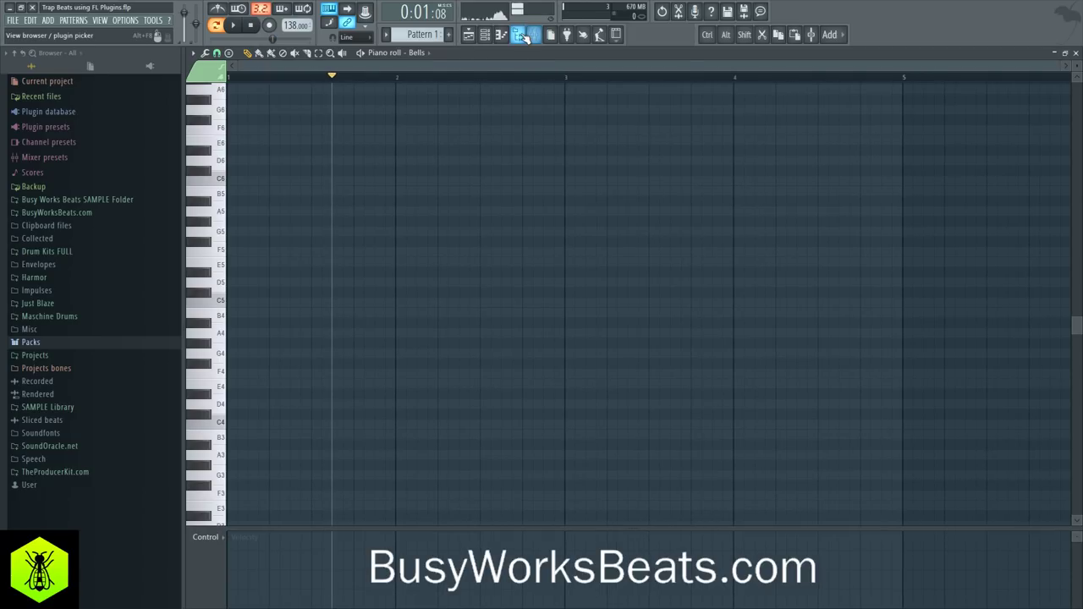
{"action": "left_click", "coordinate": [518, 34]}
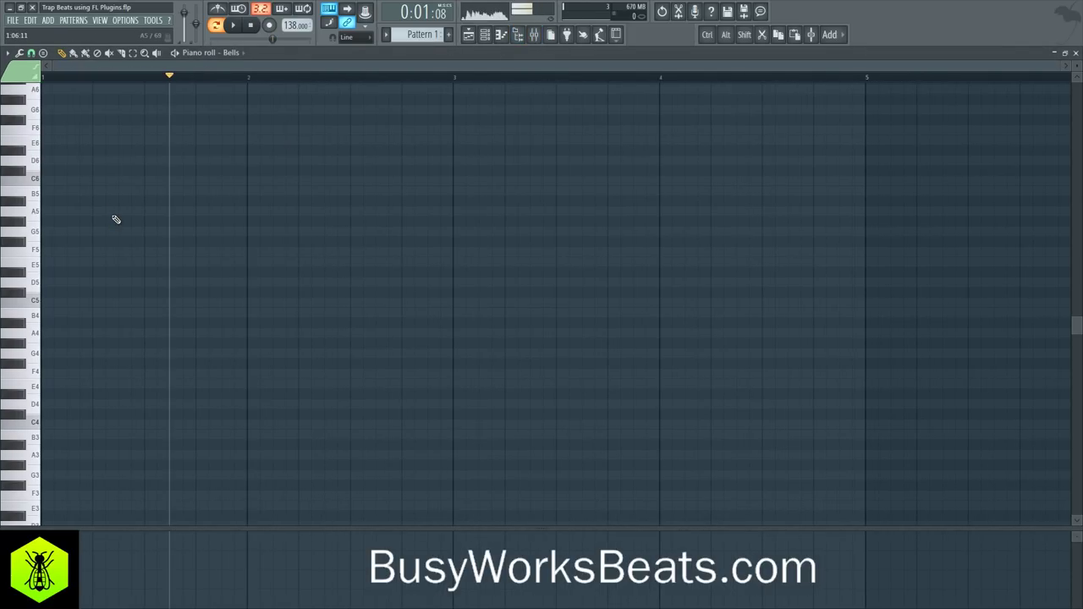
Draw a D5 note at the start of bar 1 and lengthen it to one full bar
{"action": "left_click", "coordinate": [52, 281]}
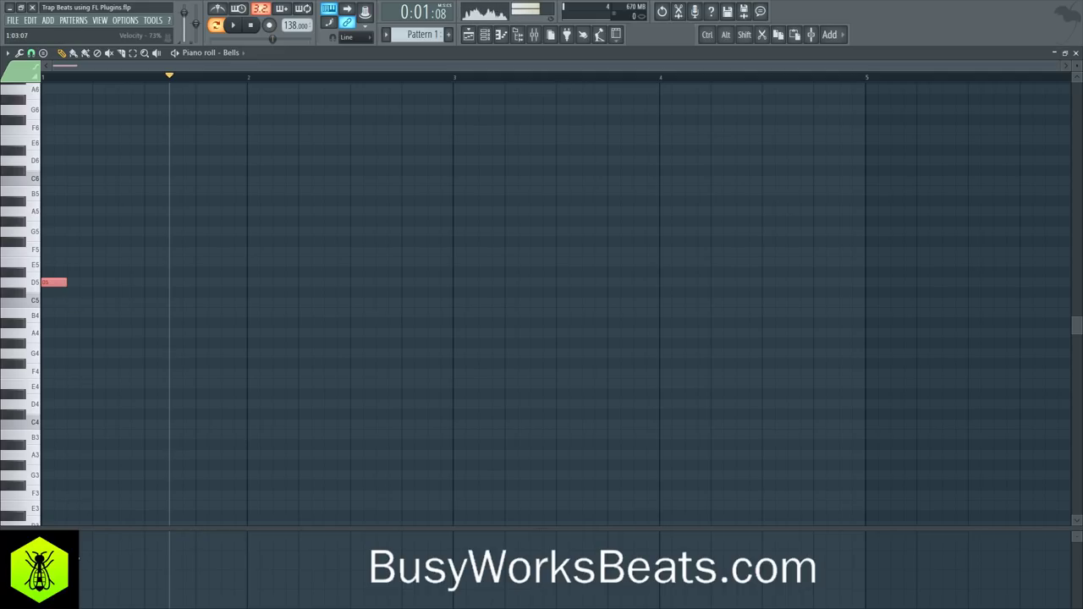
{"action": "left_click_drag", "start_coordinate": [115, 269], "coordinate": [52, 291]}
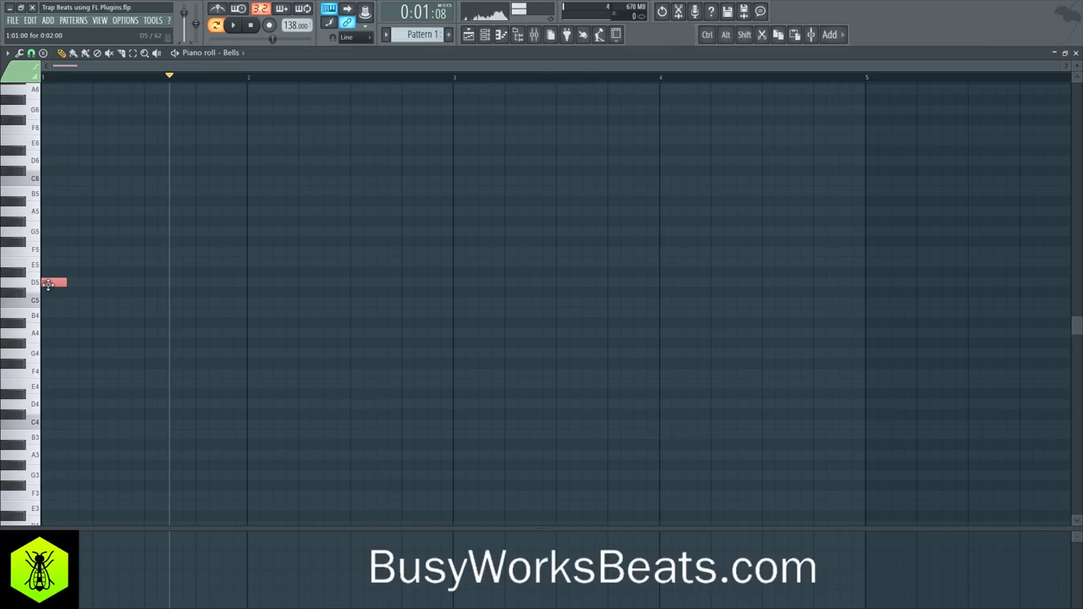
{"action": "left_click_drag", "start_coordinate": [67, 284], "coordinate": [247, 303]}
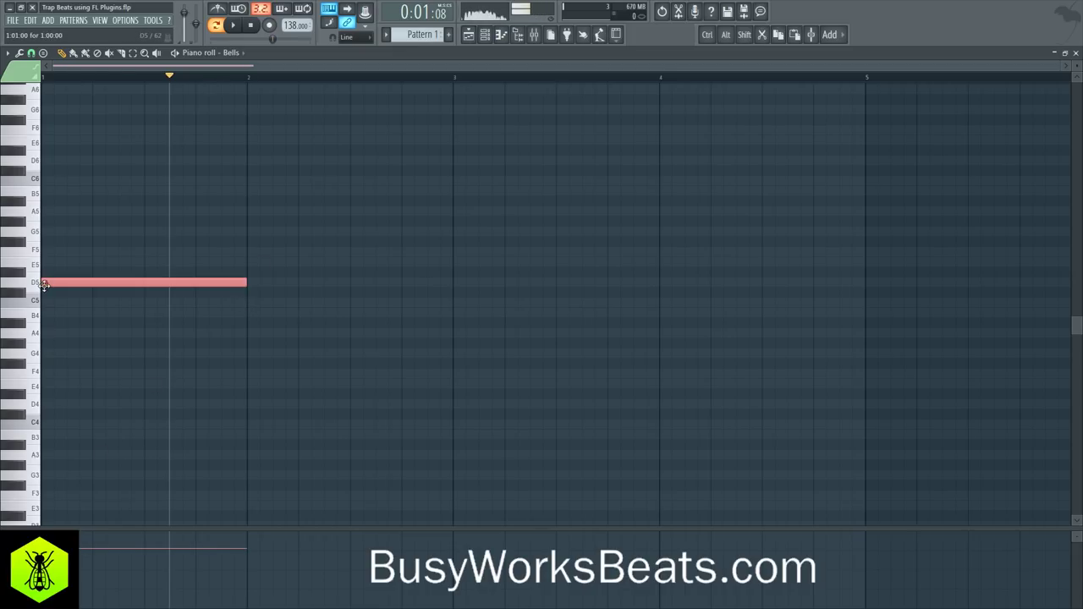
Lower the D5 note's velocity to the minimum and move the note to the start of bar 3
{"action": "left_click_drag", "start_coordinate": [51, 550], "coordinate": [51, 606]}
{"action": "left_click_drag", "start_coordinate": [47, 284], "coordinate": [488, 303]}
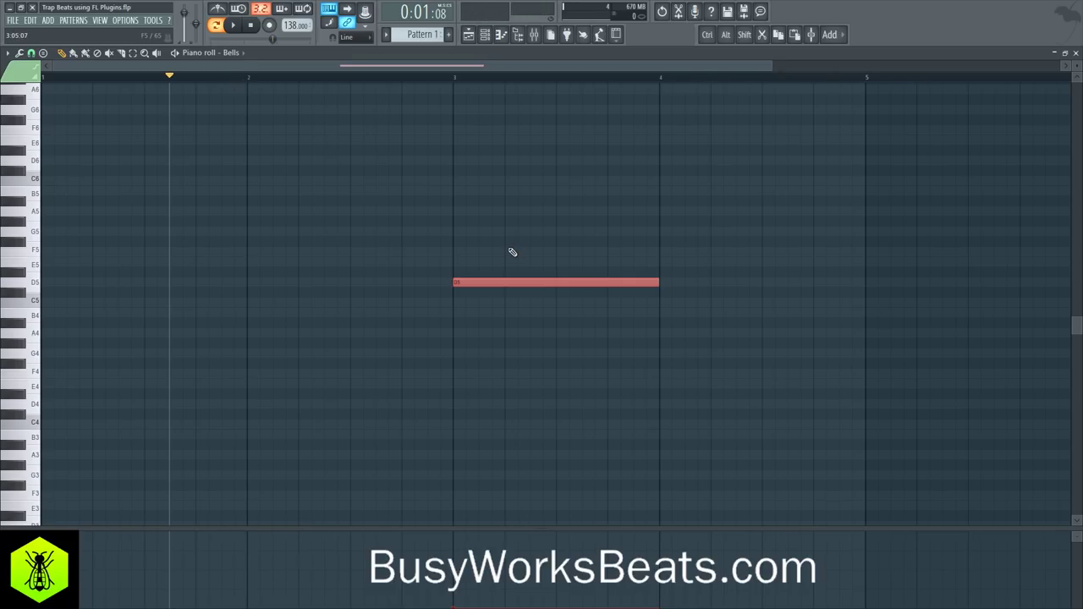
{"action": "left_click", "coordinate": [250, 27]}
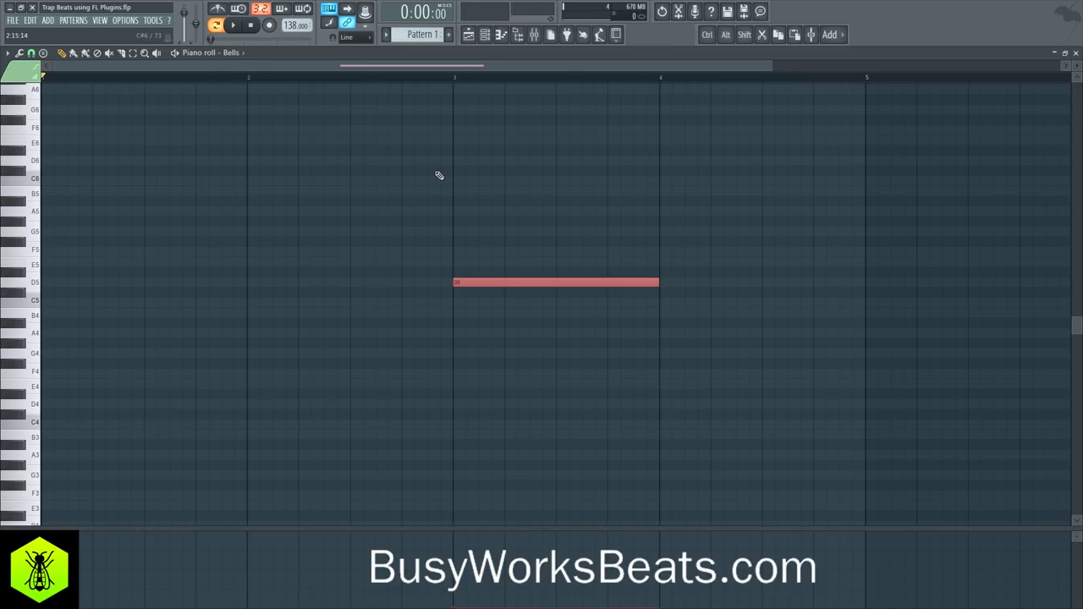
Duplicate the D5 note upward at bar 3 to E5, F5, G5, A5, A#5, C6 and D6
{"action": "key", "text": "ctrl"}
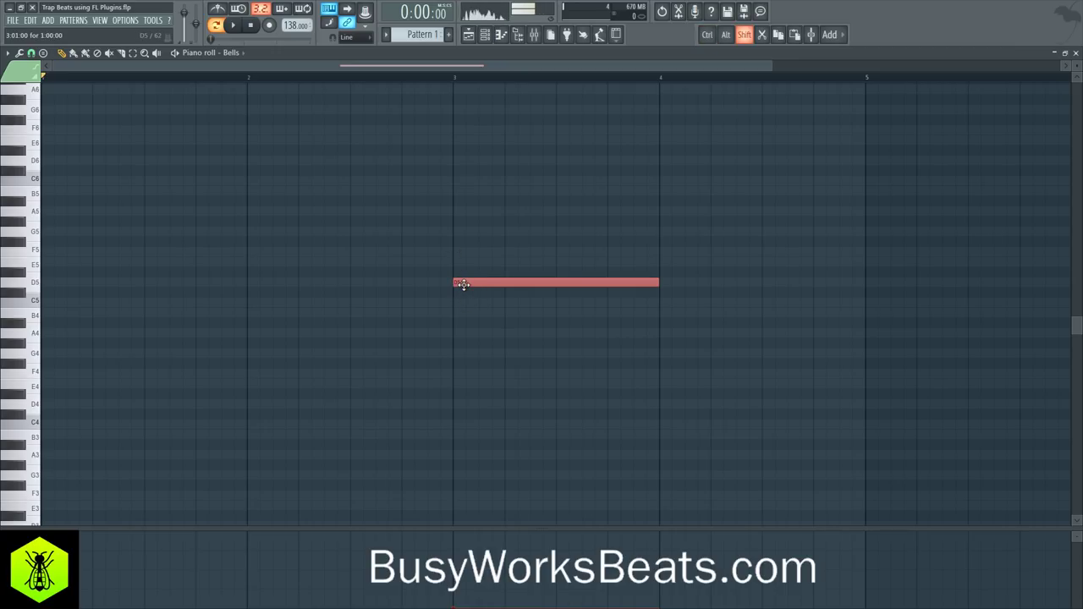
{"action": "left_click_drag", "start_coordinate": [458, 286], "coordinate": [467, 211]}
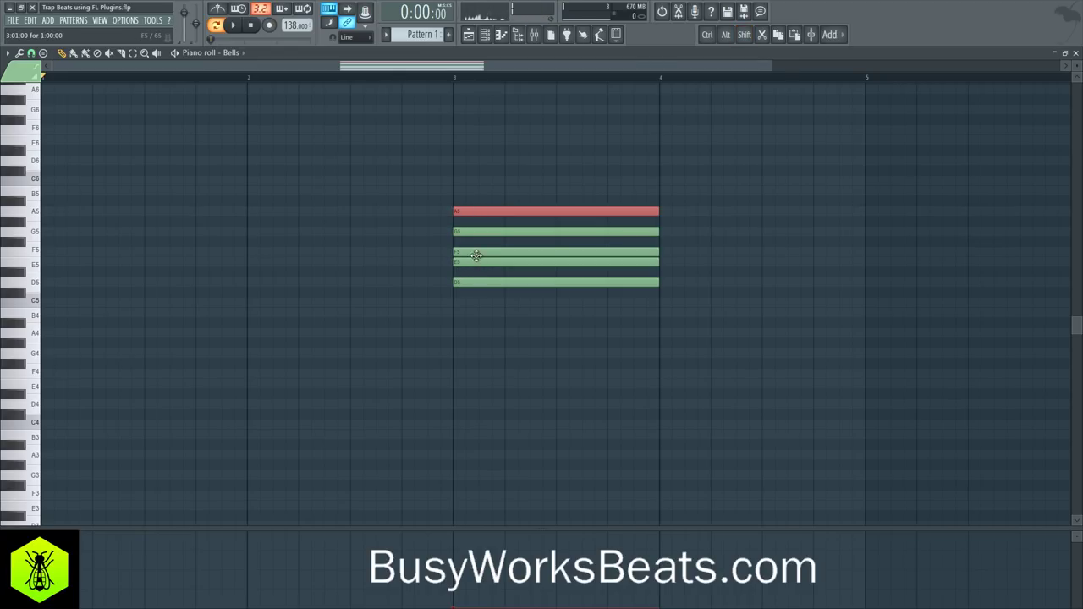
{"action": "left_click_drag", "start_coordinate": [475, 211], "coordinate": [470, 162]}
Duplicate the scale notes one octave lower, from D5 down to D4, and clear the selection
{"action": "left_click_drag", "start_coordinate": [489, 126], "coordinate": [479, 397]}
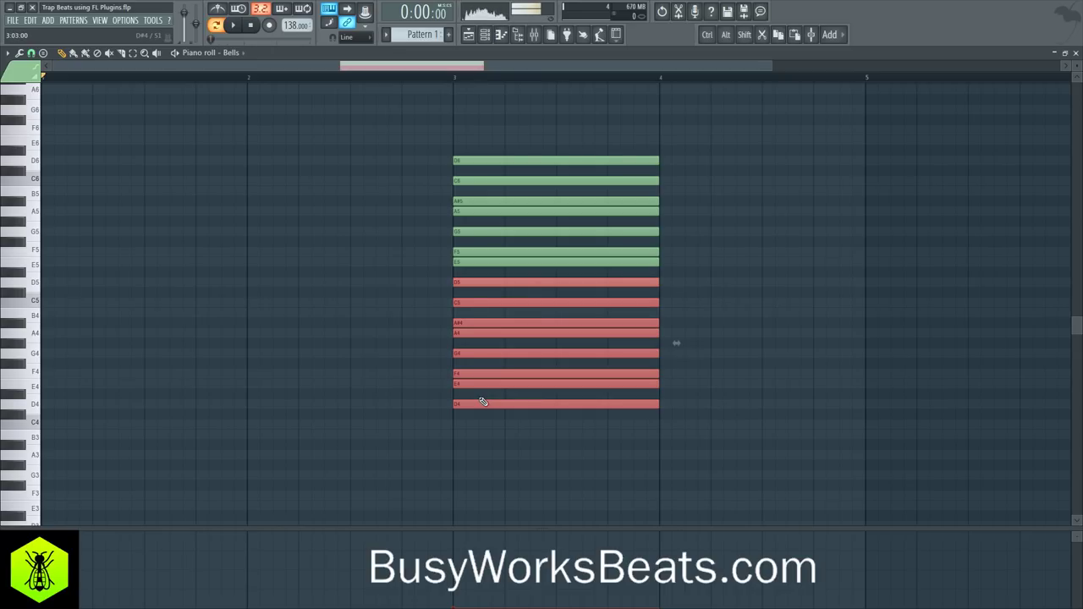
{"action": "left_click", "coordinate": [483, 401]}
{"action": "left_click", "coordinate": [406, 351]}
{"action": "left_click_drag", "start_coordinate": [590, 442], "coordinate": [531, 121]}
{"action": "left_click", "coordinate": [395, 197]}
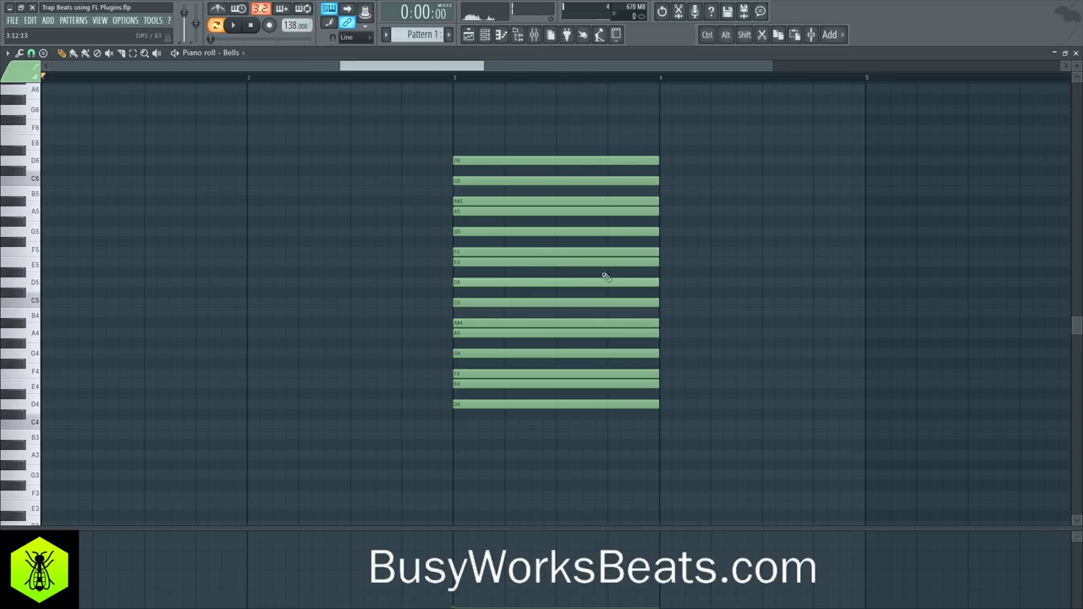
Select all the scale notes, and single out the D6 and D5 root notes to examine the octaves
{"action": "left_click", "coordinate": [1076, 52]}
{"action": "left_click", "coordinate": [181, 100]}
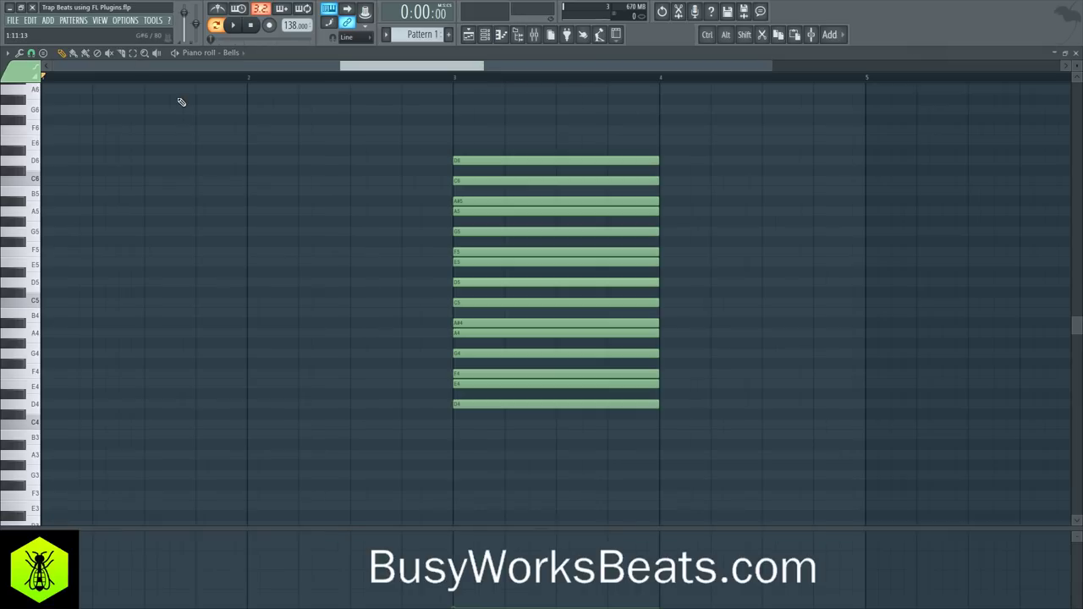
{"action": "left_click_drag", "start_coordinate": [478, 127], "coordinate": [546, 480]}
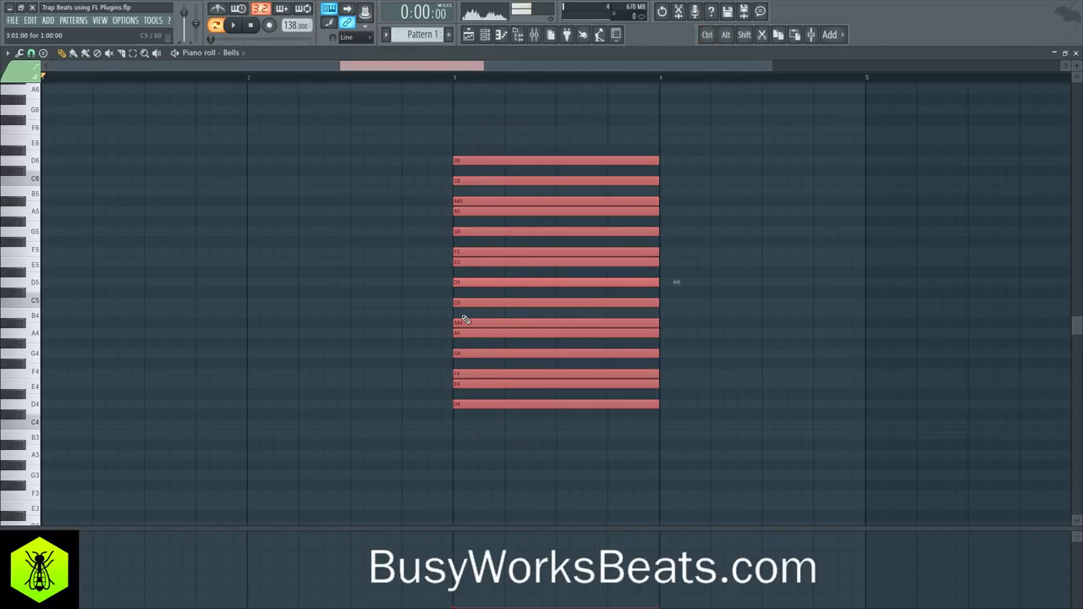
{"action": "left_click", "coordinate": [462, 158], "text": "ctrl"}
{"action": "left_click", "coordinate": [475, 284], "text": "ctrl+shift"}
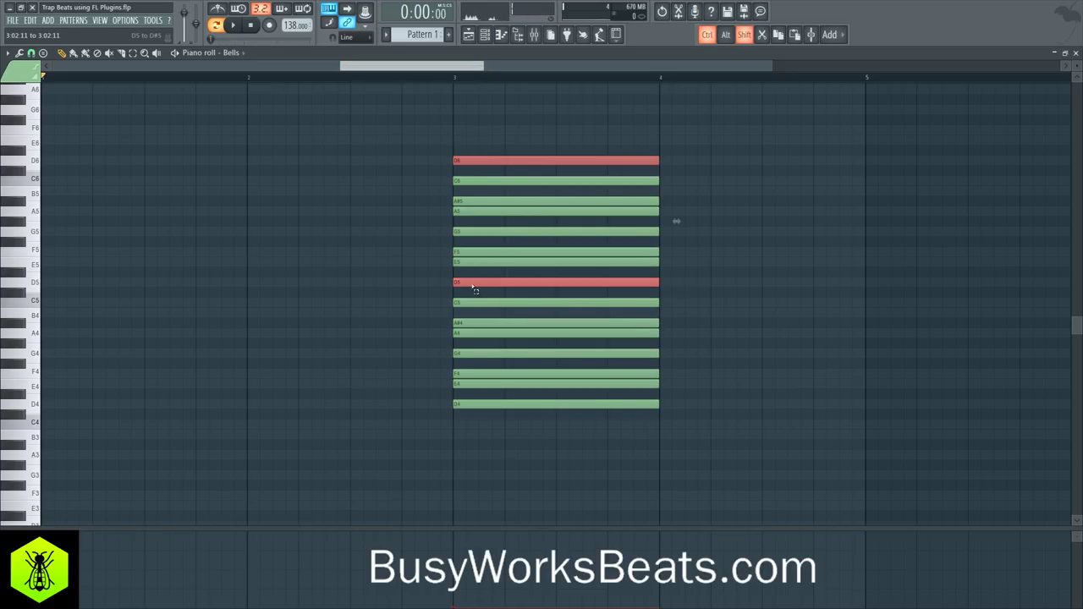
Extend the scale by duplicating an octave of notes up to D7 and another down to D3
{"action": "mouse_move", "coordinate": [477, 296]}
{"action": "left_mouse_down"}
{"action": "mouse_move", "coordinate": [454, 160]}
{"action": "mouse_move", "coordinate": [651, 234]}
{"action": "mouse_move", "coordinate": [547, 301]}
{"action": "mouse_move", "coordinate": [464, 280]}
{"action": "left_mouse_up"}
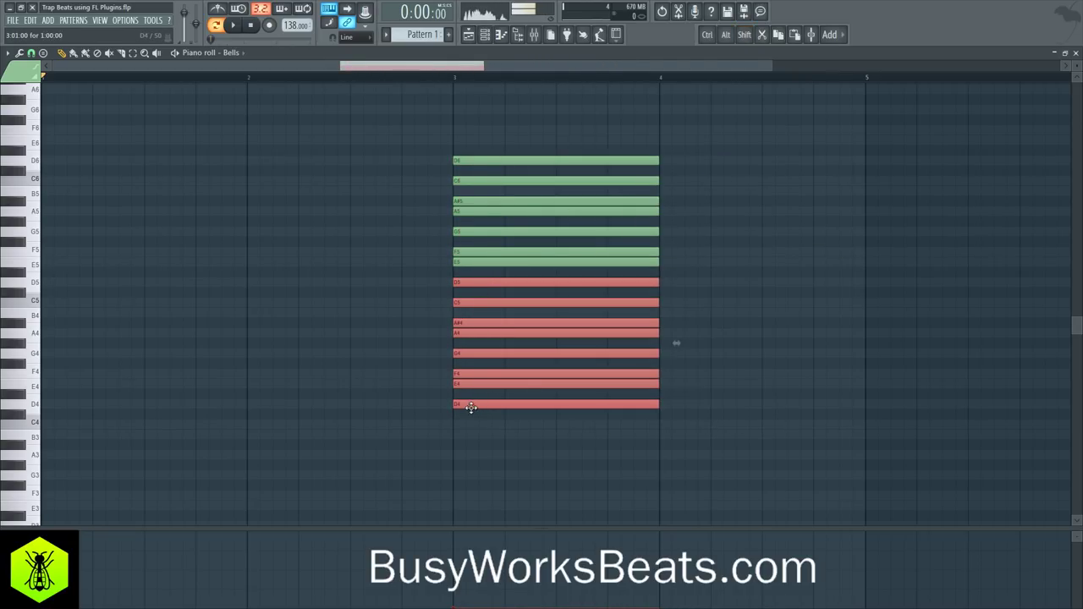
{"action": "key", "text": "shift"}
{"action": "left_click_drag", "start_coordinate": [484, 404], "coordinate": [483, 158]}
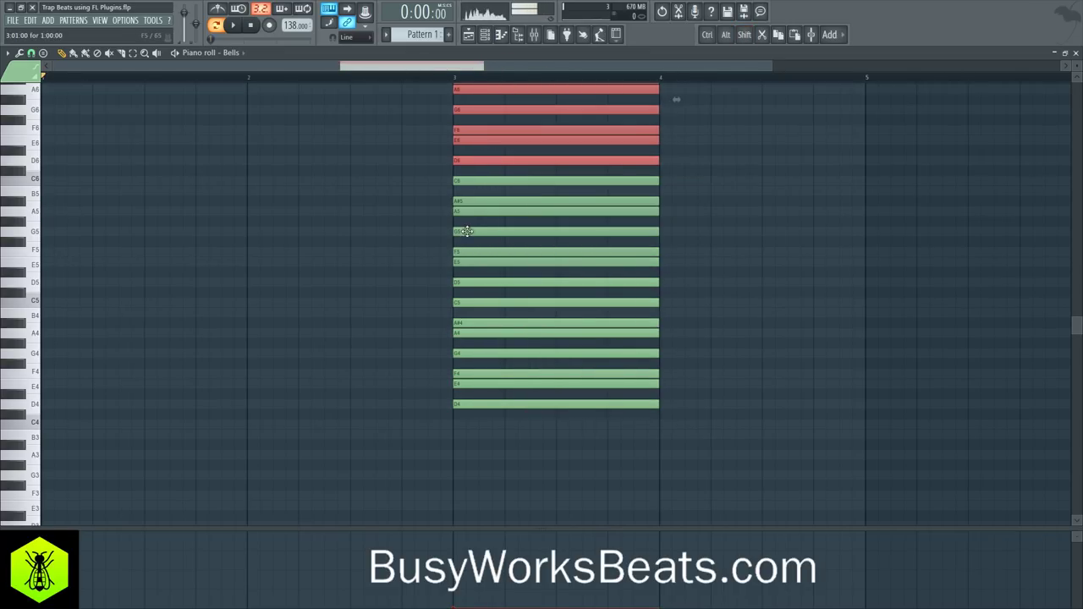
{"action": "scroll", "coordinate": [482, 160], "scroll_direction": "up", "scroll_amount": 3}
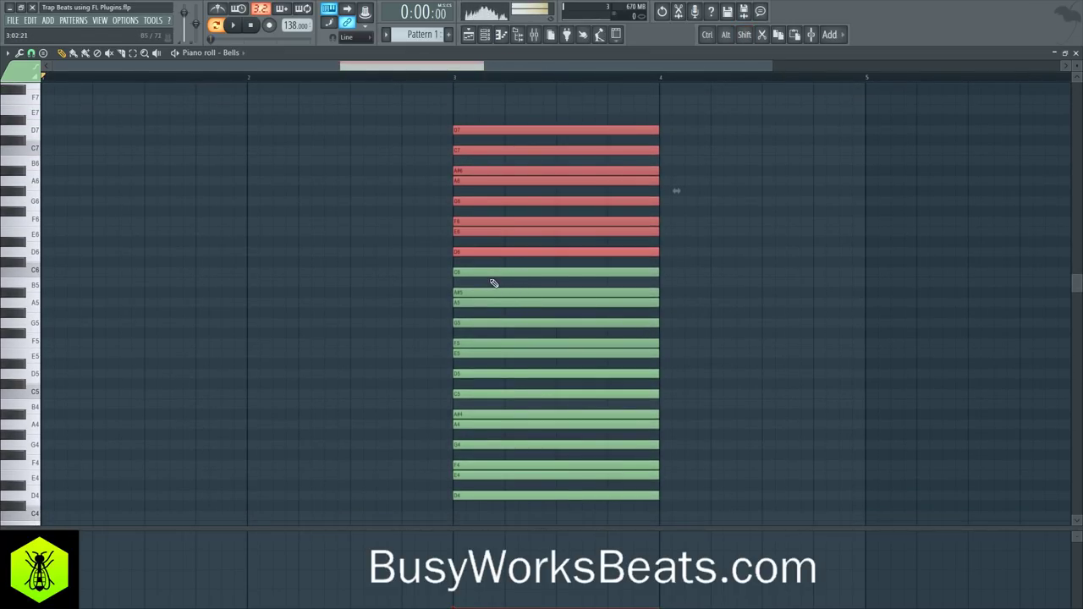
{"action": "scroll", "coordinate": [544, 352], "scroll_direction": "down", "scroll_amount": 2}
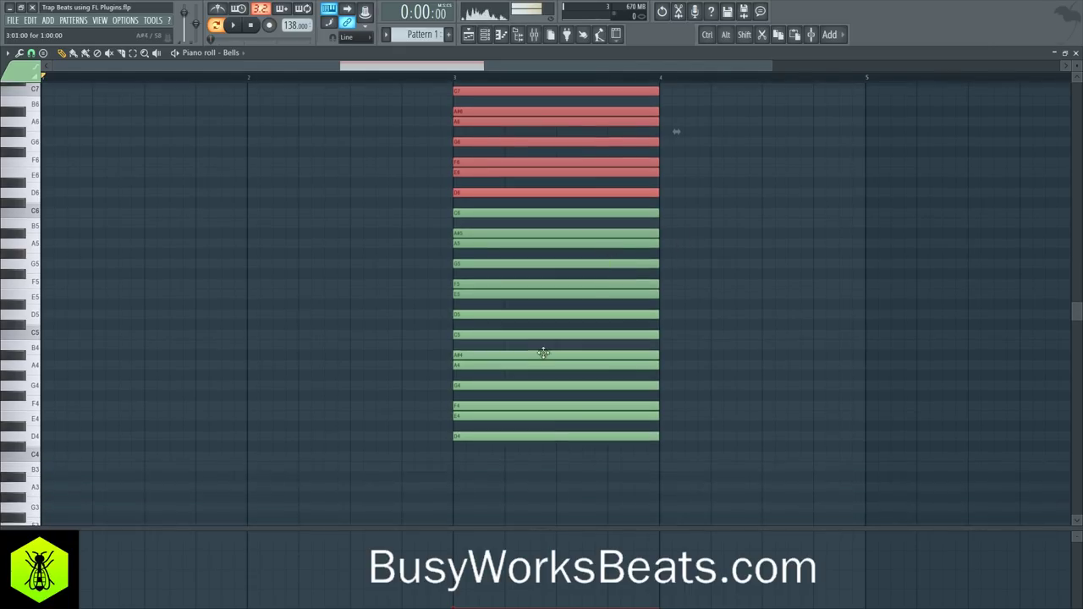
{"action": "left_click_drag", "start_coordinate": [488, 184], "coordinate": [483, 477]}
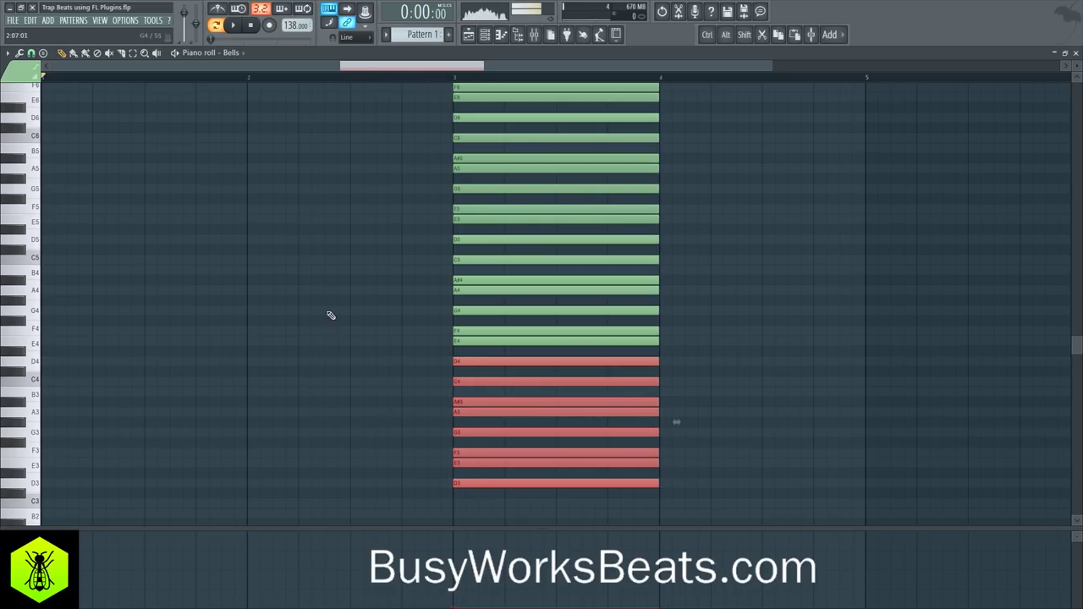
Check the Ghost channels setting among the piano roll helpers
{"action": "left_click", "coordinate": [8, 53]}
{"action": "mouse_move", "coordinate": [40, 125]}
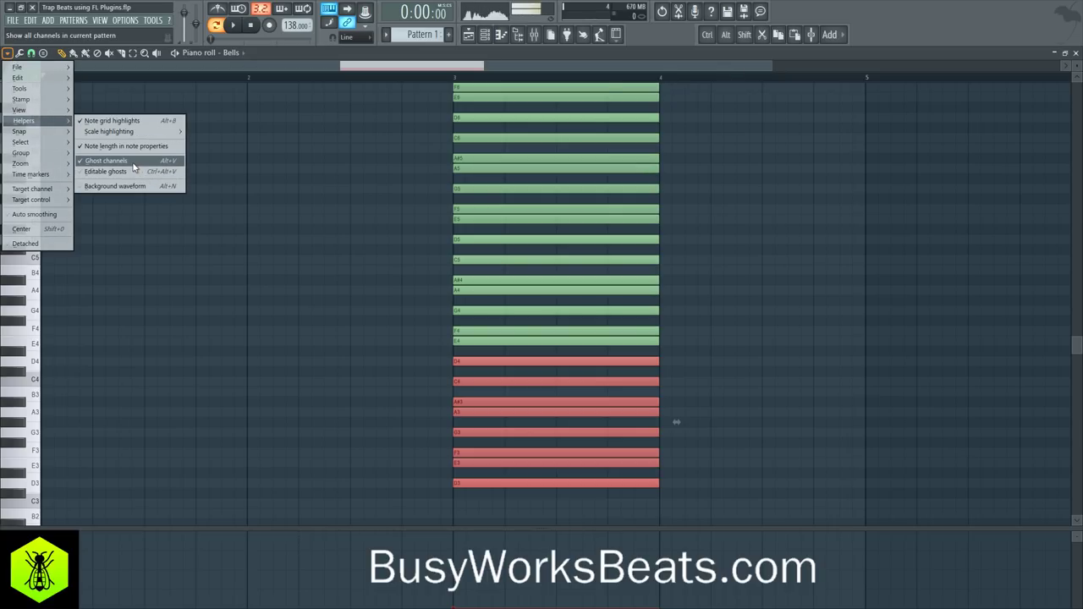
{"action": "left_click", "coordinate": [291, 185]}
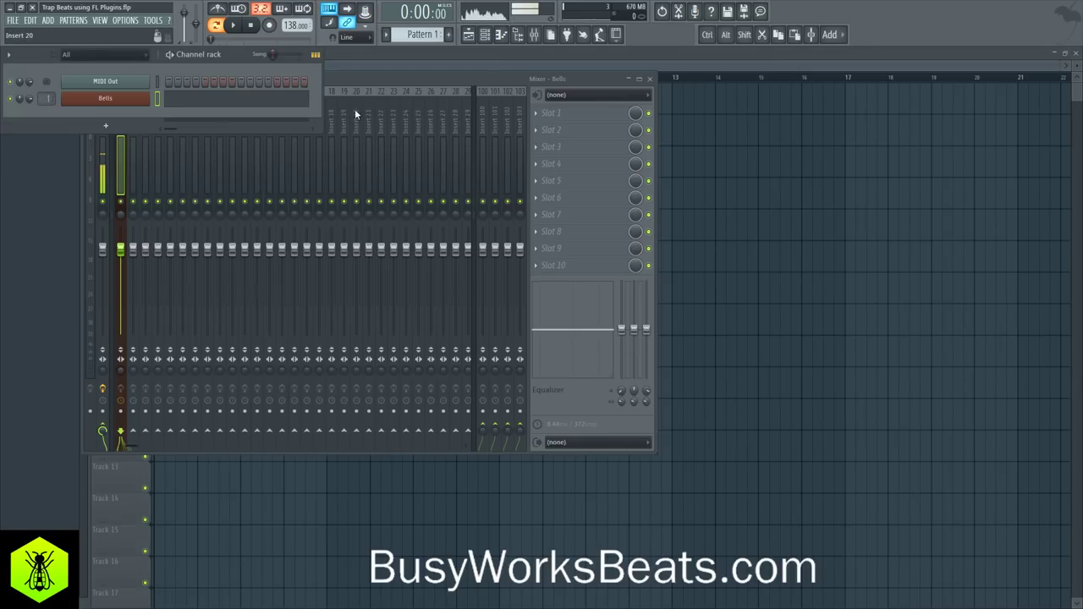
Open the MIDI Out channel's piano roll and examine the ghost notes of the scale at bar 3
{"action": "left_click", "coordinate": [115, 87]}
{"action": "right_click", "coordinate": [133, 86]}
{"action": "left_click", "coordinate": [192, 84]}
{"action": "scroll", "coordinate": [520, 356], "scroll_direction": "down", "scroll_amount": 2}
{"action": "scroll", "coordinate": [544, 177], "scroll_direction": "up", "scroll_amount": 5}
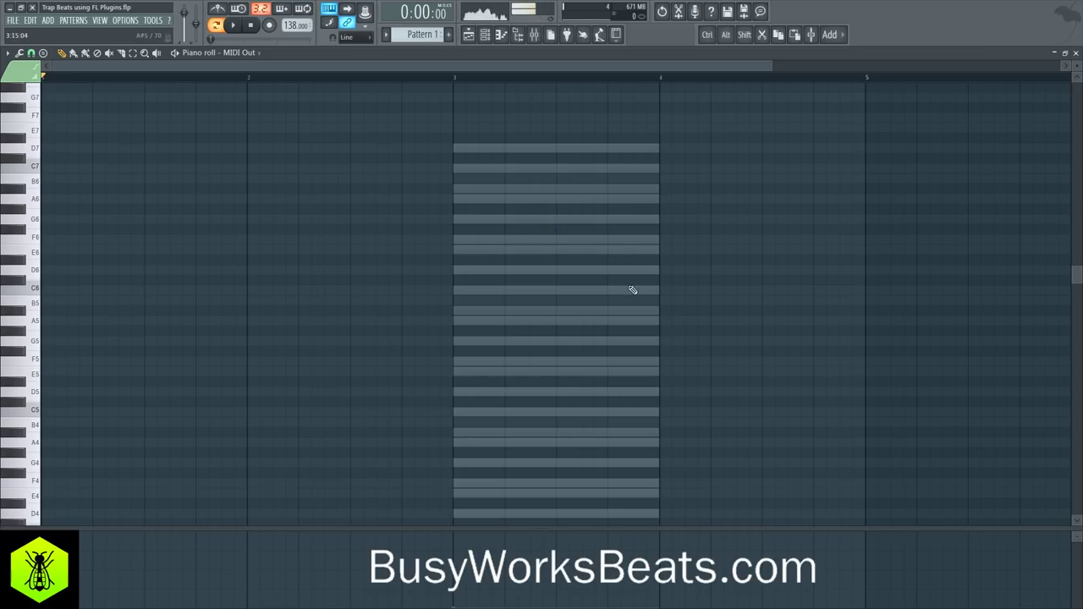
Open the Bells channel's piano roll over the scale template and play the empty pattern with the metronome on
{"action": "scroll", "coordinate": [601, 239], "scroll_direction": "down", "scroll_amount": 5}
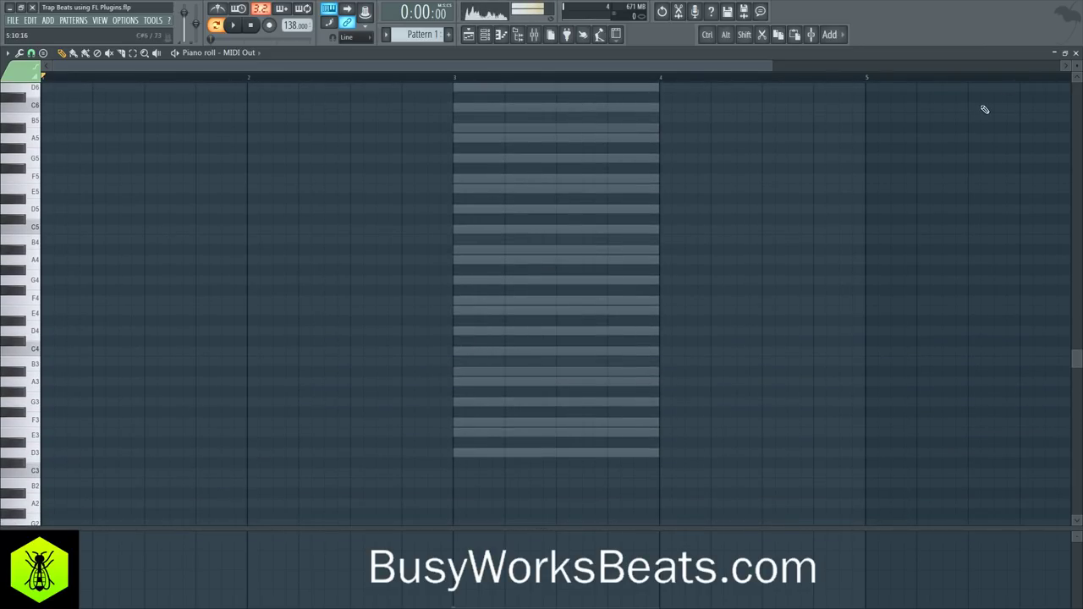
{"action": "left_click", "coordinate": [1075, 52]}
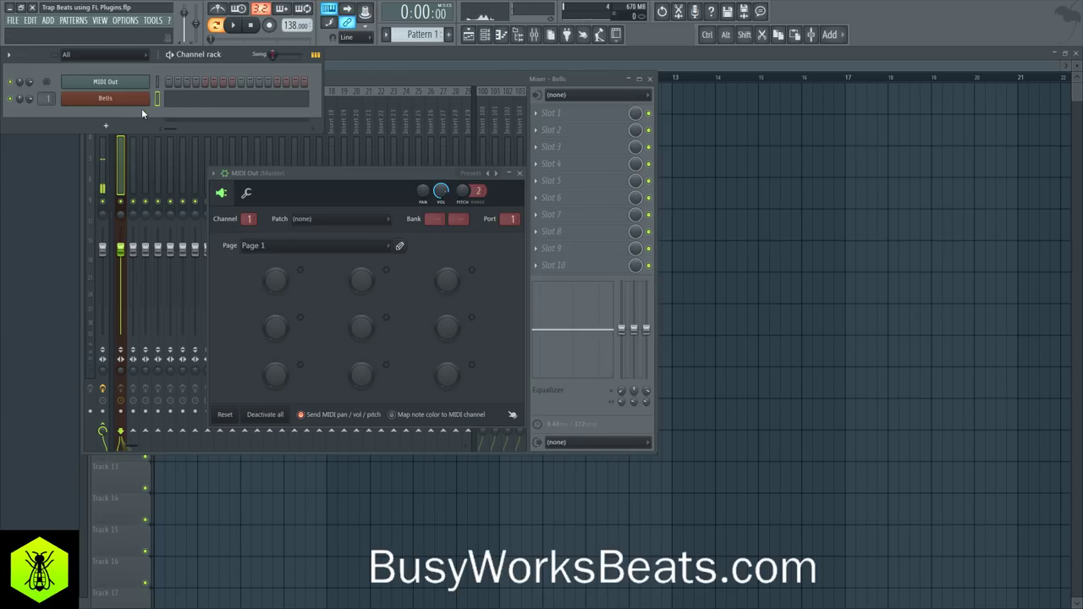
{"action": "left_click", "coordinate": [179, 104]}
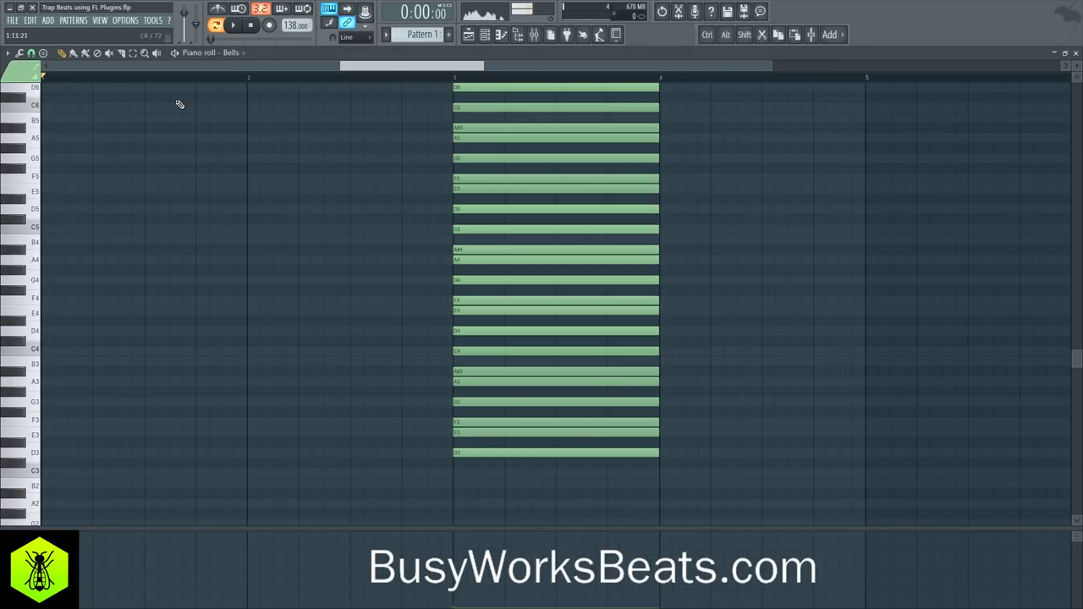
{"action": "key", "text": "space"}
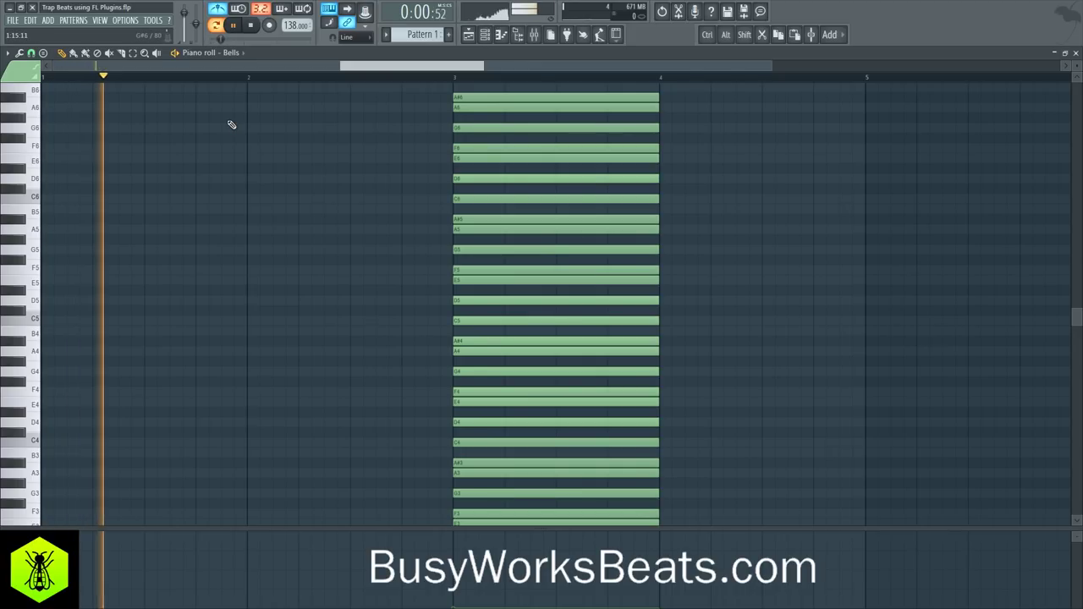
{"action": "key", "text": "space"}
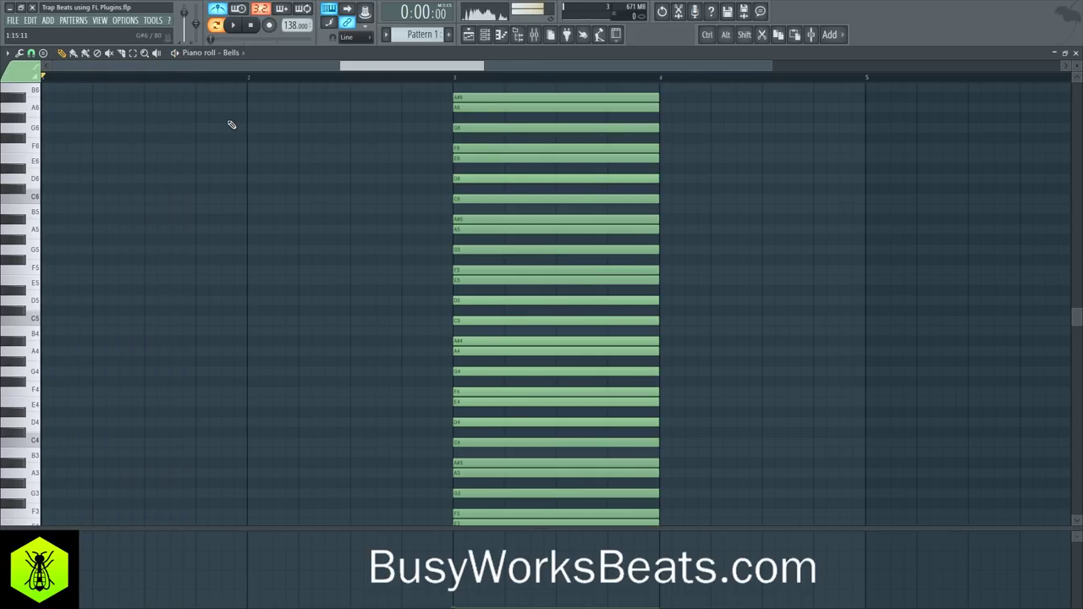
Add a C6 note at the start of bar 1 and shorten it to about one step
{"action": "left_click", "coordinate": [59, 198]}
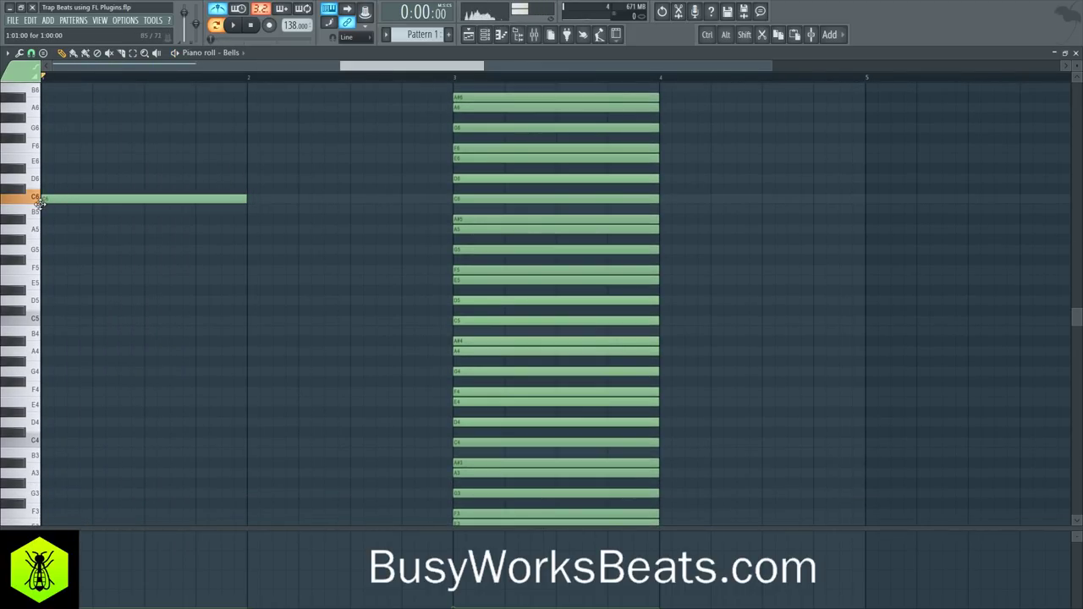
{"action": "left_click_drag", "start_coordinate": [43, 577], "coordinate": [41, 551]}
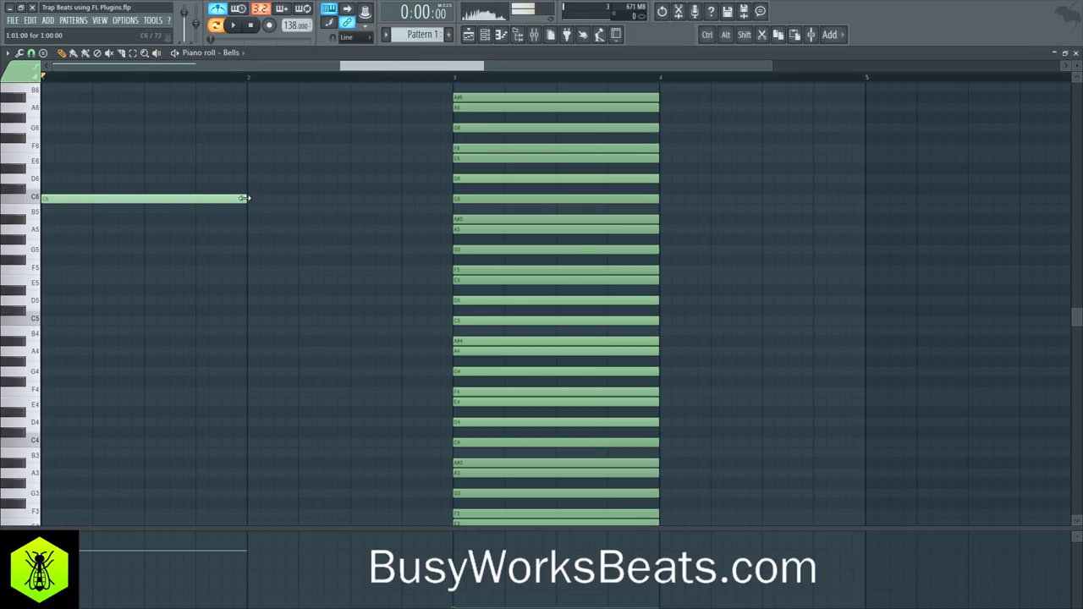
{"action": "left_click_drag", "start_coordinate": [244, 198], "coordinate": [71, 213]}
Keep the piano roll snap at 1/2 step and move the short note in bar 1 down to D5
{"action": "left_click", "coordinate": [31, 52]}
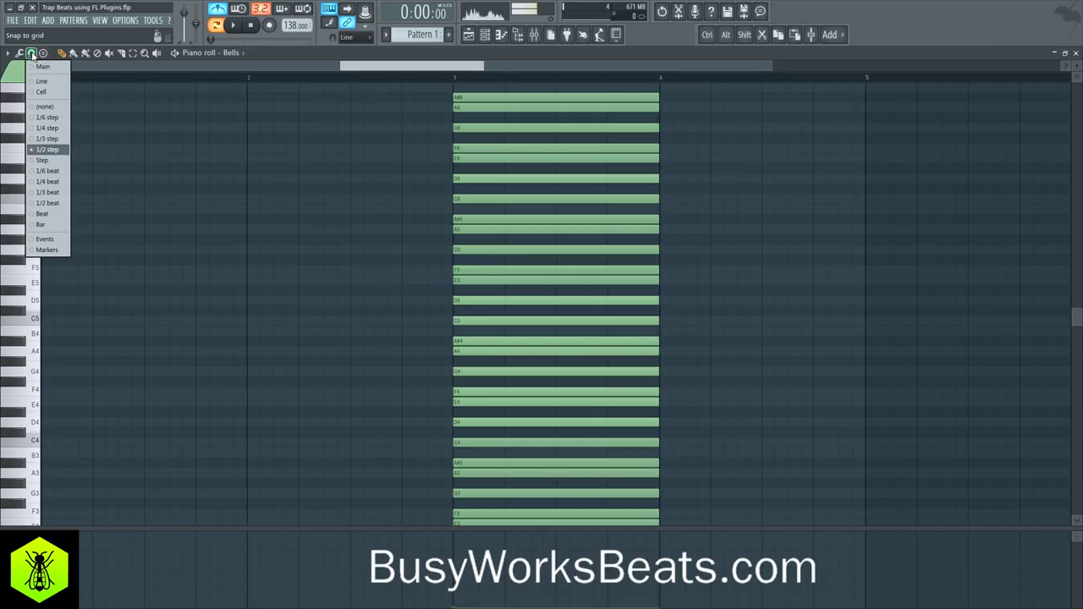
{"action": "left_click", "coordinate": [48, 149]}
{"action": "left_click", "coordinate": [53, 201], "text": "ctrl"}
{"action": "left_click_drag", "start_coordinate": [50, 198], "coordinate": [56, 298]}
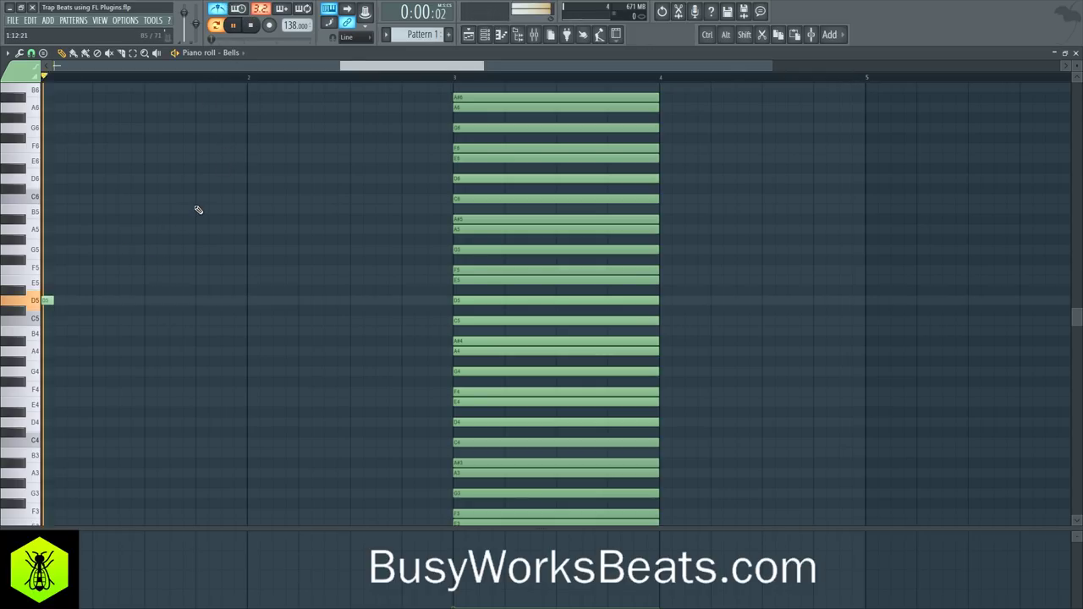
Play the pattern against the metronome to judge where the next melody note should fall after D5
{"action": "scroll", "coordinate": [170, 86], "scroll_direction": "down", "scroll_amount": 2}
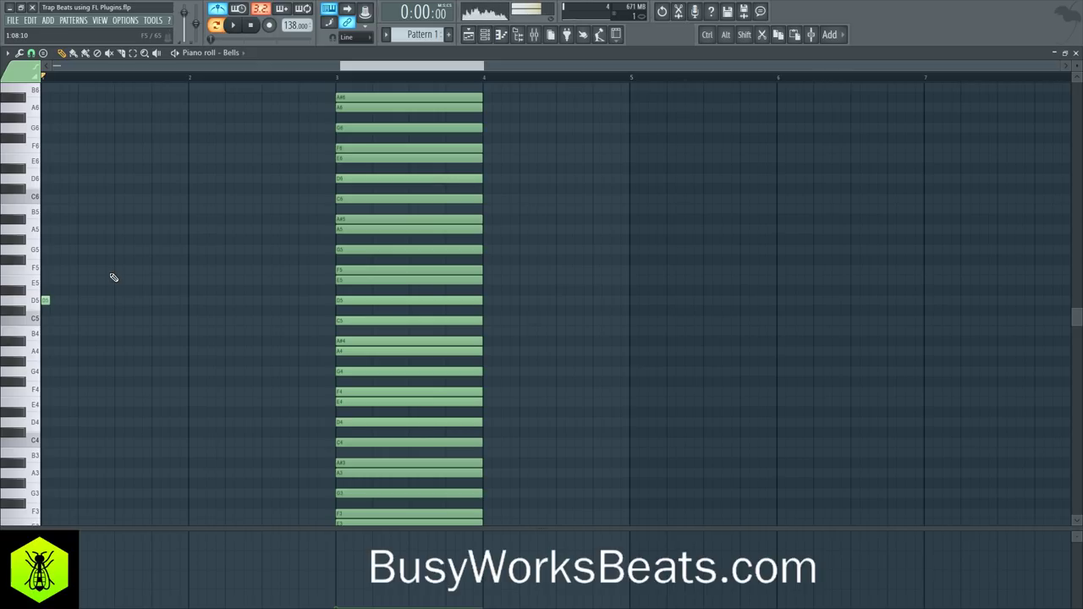
{"action": "key", "text": "space"}
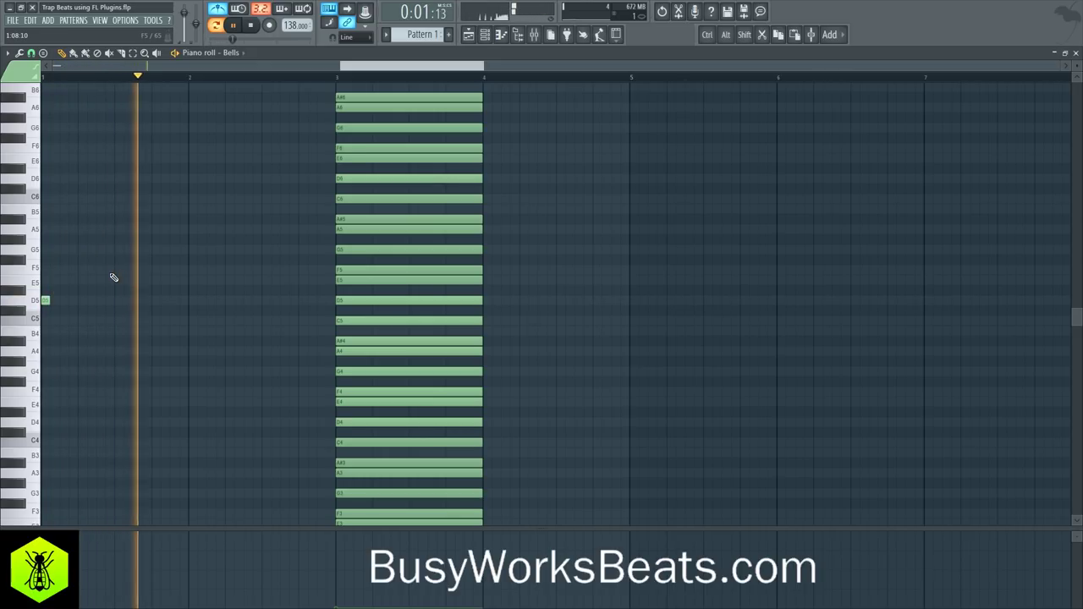
{"action": "key", "text": "space"}
{"action": "key", "text": "space"}
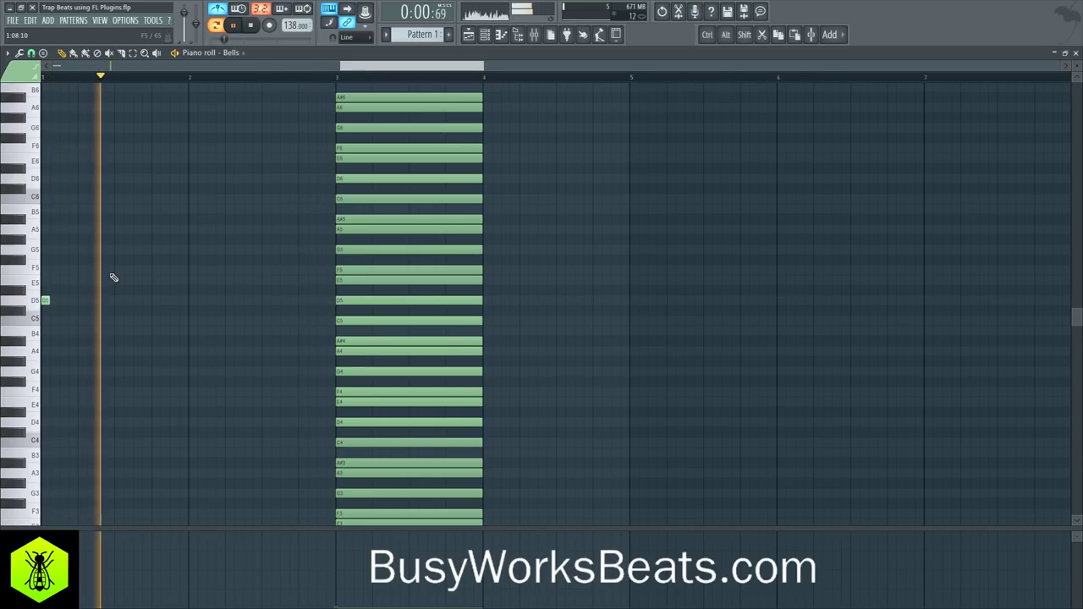
{"action": "key", "text": "space"}
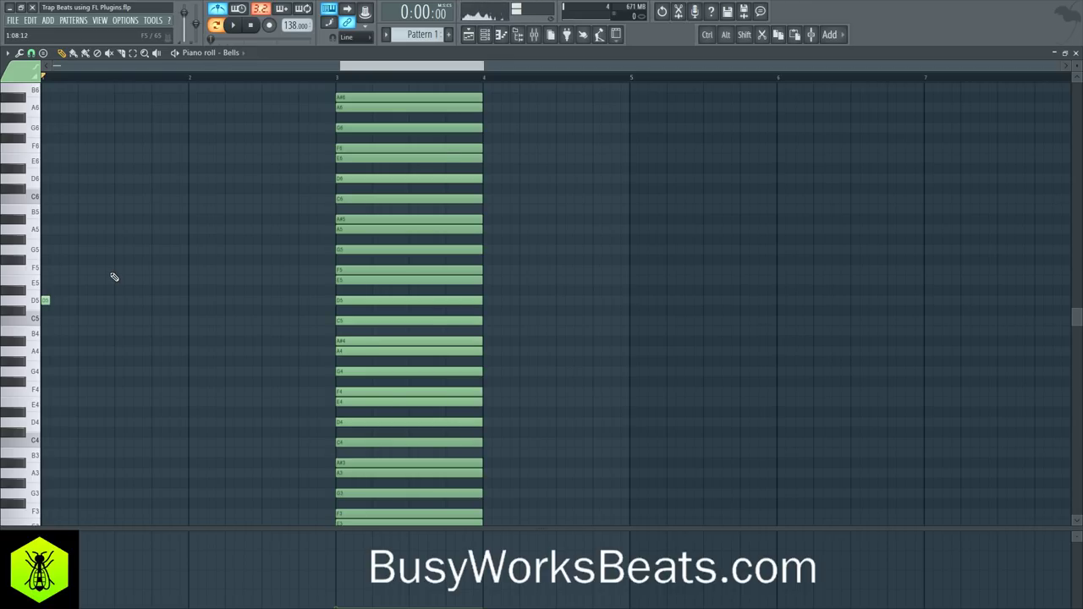
Add short D5, F5 and A5 notes two steps apart at steps 11, 13 and 15 of bar 1
{"action": "key", "text": "space"}
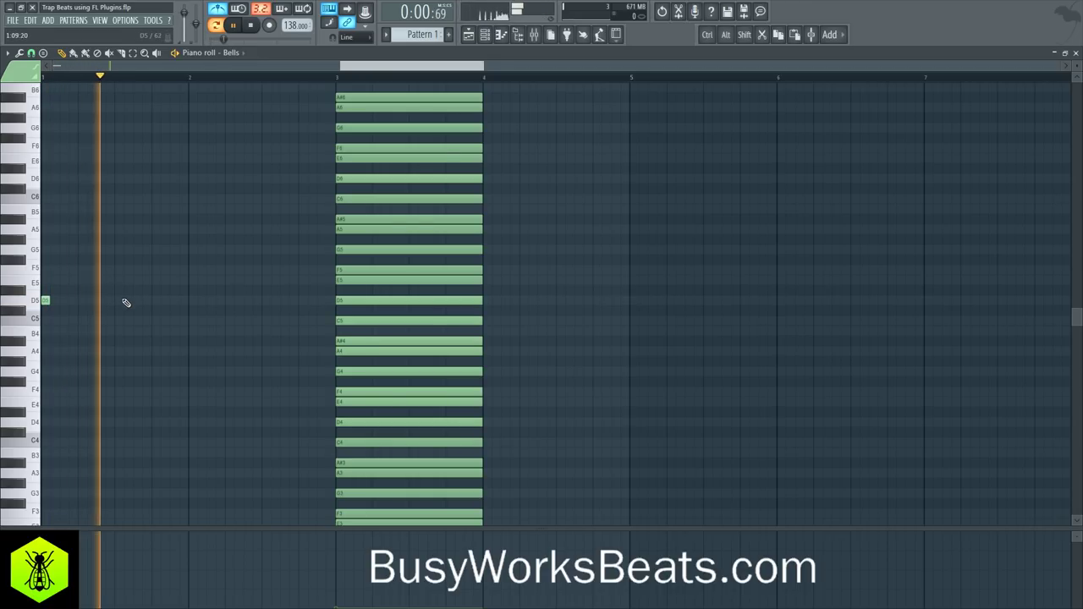
{"action": "left_click", "coordinate": [139, 302]}
{"action": "key", "text": "space"}
{"action": "left_click", "coordinate": [155, 250]}
{"action": "left_click", "coordinate": [156, 271]}
{"action": "left_click_drag", "start_coordinate": [155, 250], "coordinate": [173, 249]}
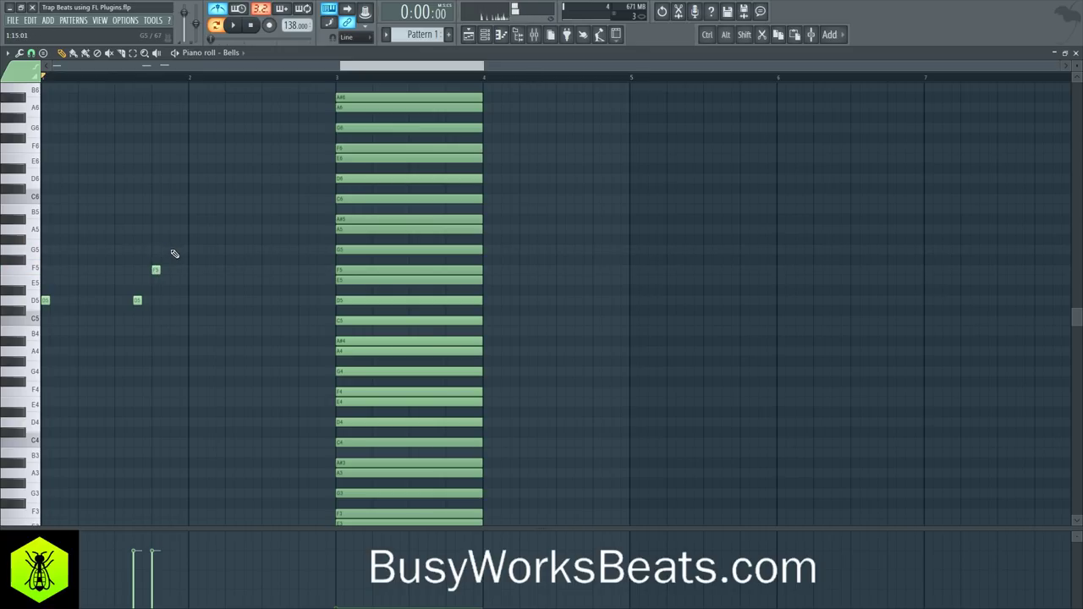
{"action": "left_click", "coordinate": [173, 230]}
{"action": "right_click", "coordinate": [173, 250]}
Place a short E5 note at the start of bar 2 and play back the phrase
{"action": "left_click", "coordinate": [192, 301]}
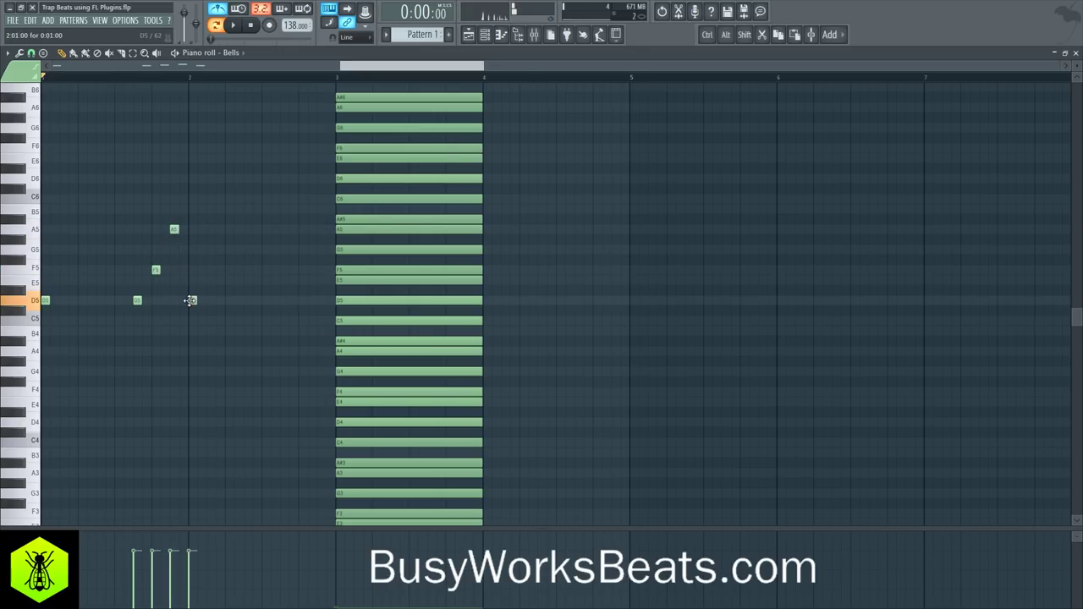
{"action": "left_click_drag", "start_coordinate": [195, 256], "coordinate": [193, 280]}
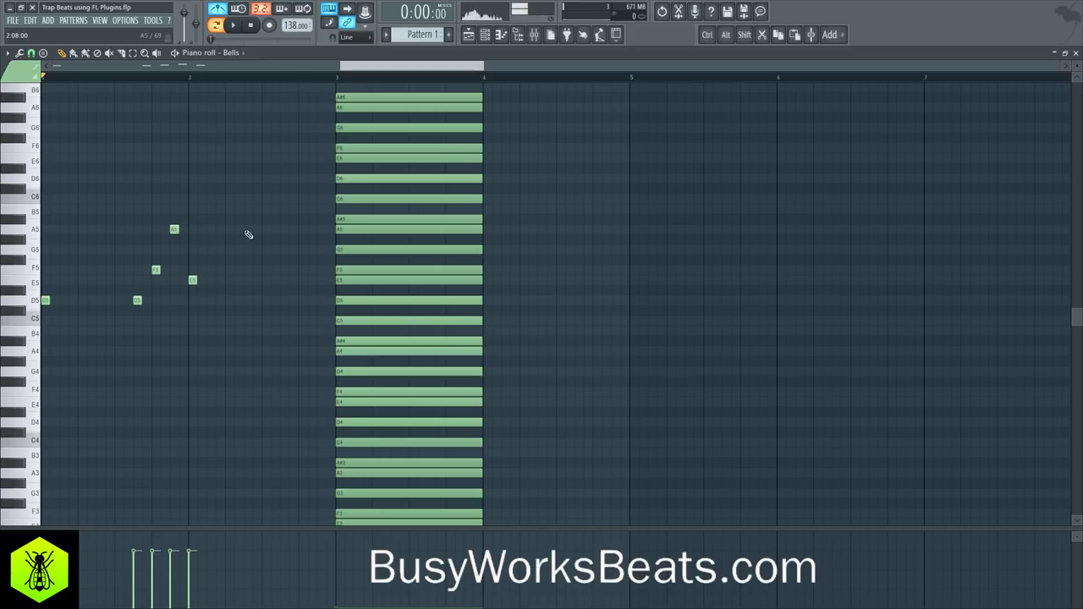
{"action": "key", "text": "space"}
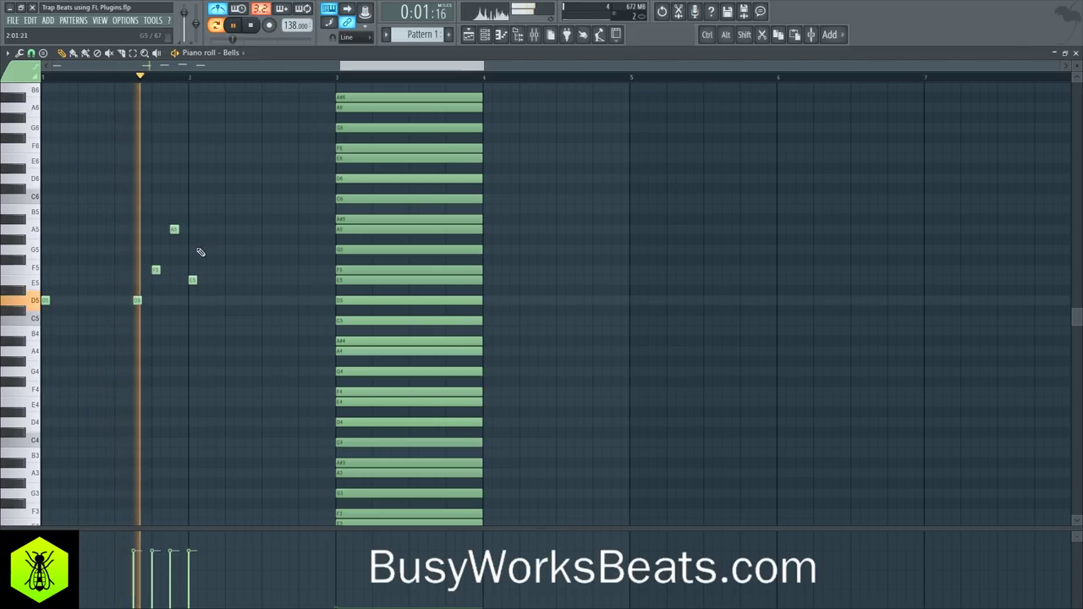
{"action": "key", "text": "space"}
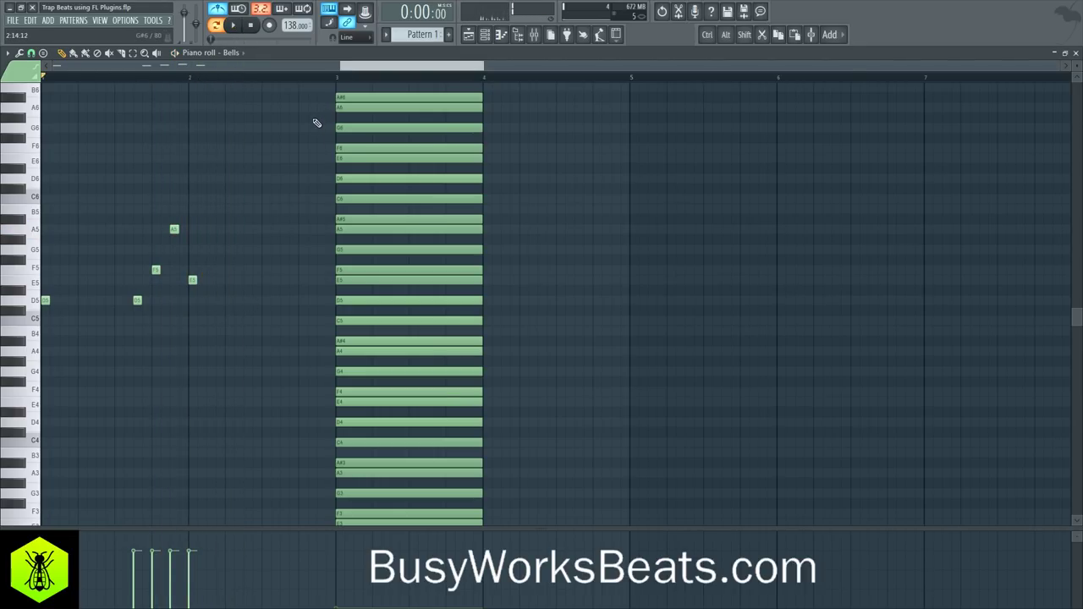
Repeat the short D5, F5 and A5 notes at steps 9, 11 and 13 of bar 2, leaving the piano roll when done
{"action": "left_click", "coordinate": [265, 301]}
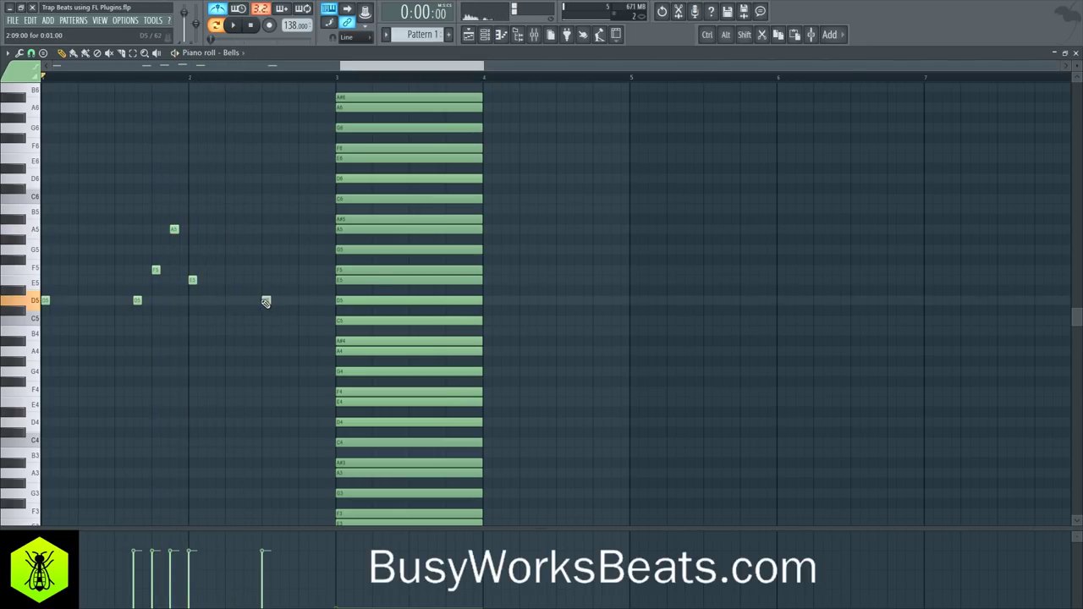
{"action": "left_click", "coordinate": [285, 269]}
{"action": "left_click", "coordinate": [302, 228]}
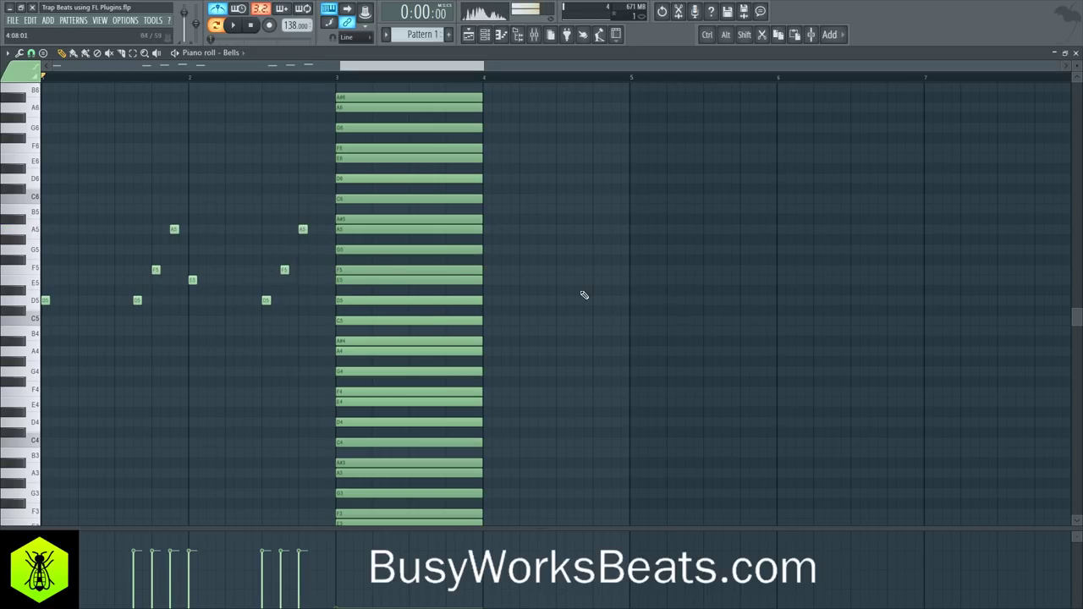
{"action": "left_click", "coordinate": [1075, 53]}
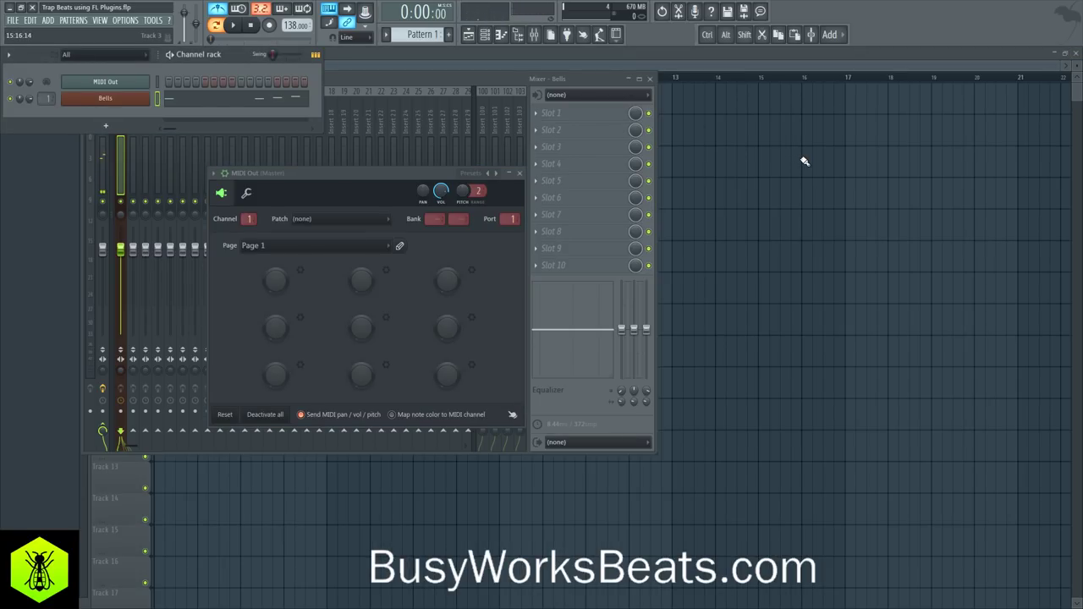
Bring the playlist forward and place Pattern 1 at the start of Track 1
{"action": "left_click", "coordinate": [748, 186]}
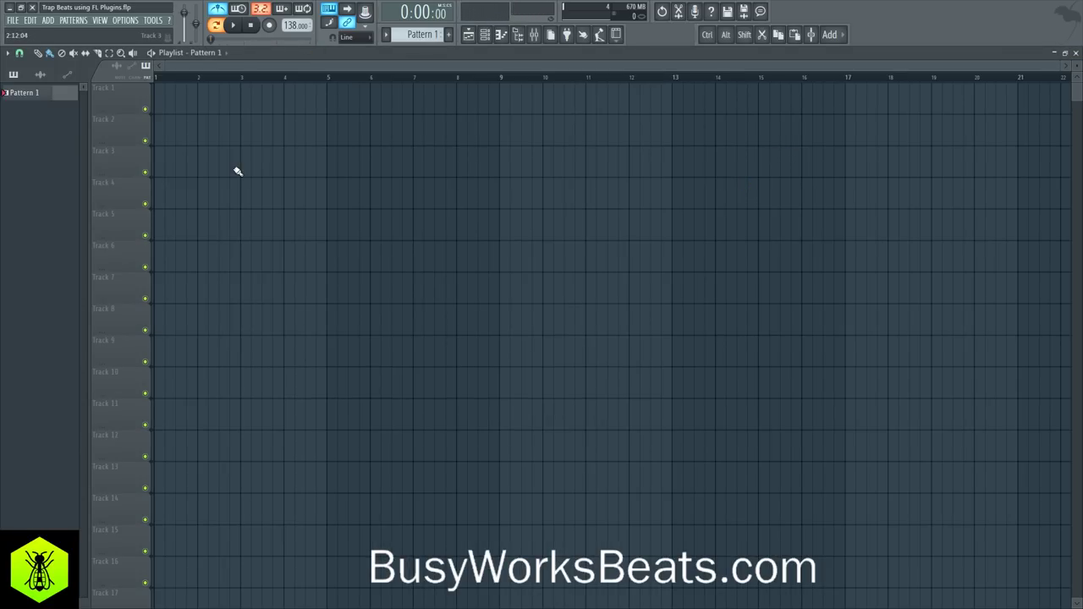
{"action": "left_click", "coordinate": [147, 69]}
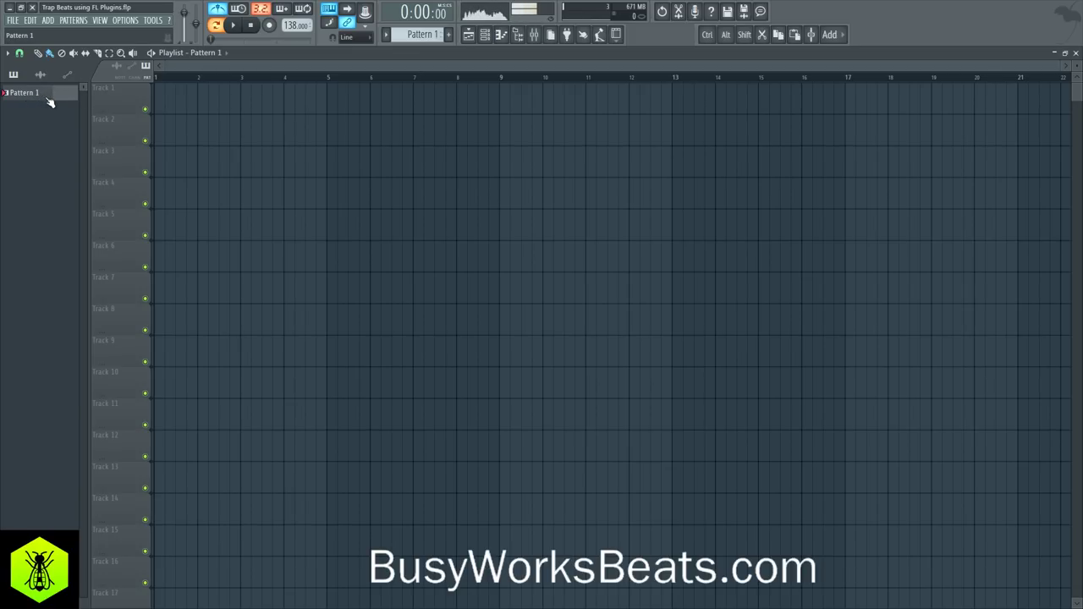
{"action": "left_click_drag", "start_coordinate": [25, 95], "coordinate": [194, 94]}
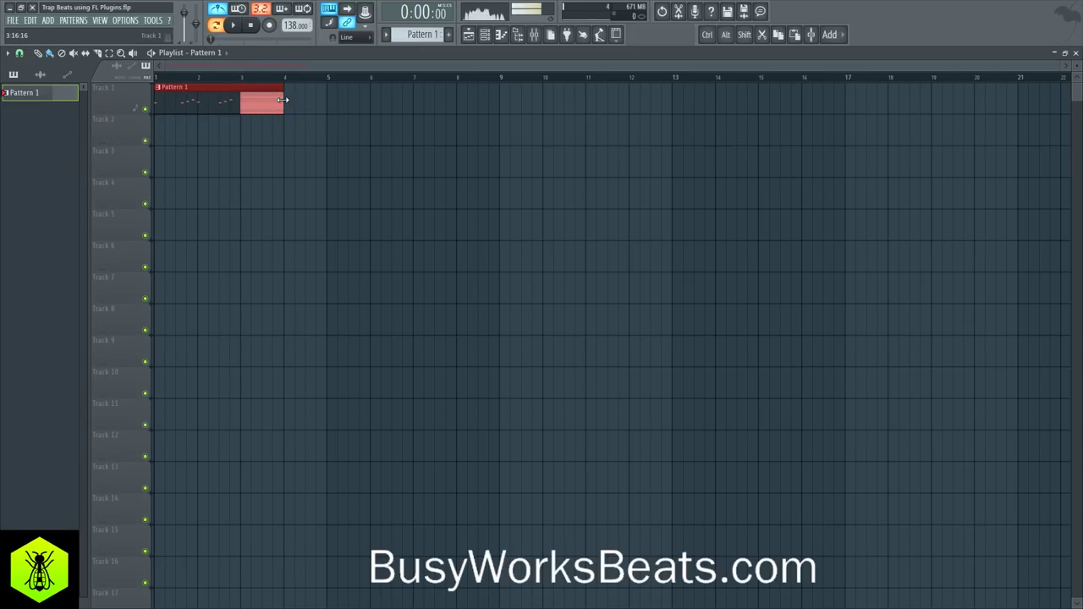
Set the playlist snap to Bar and trim the Pattern 1 clip to two bars, cutting off the scale template
{"action": "left_click_drag", "start_coordinate": [284, 100], "coordinate": [243, 104]}
{"action": "key", "text": "ctrl+z"}
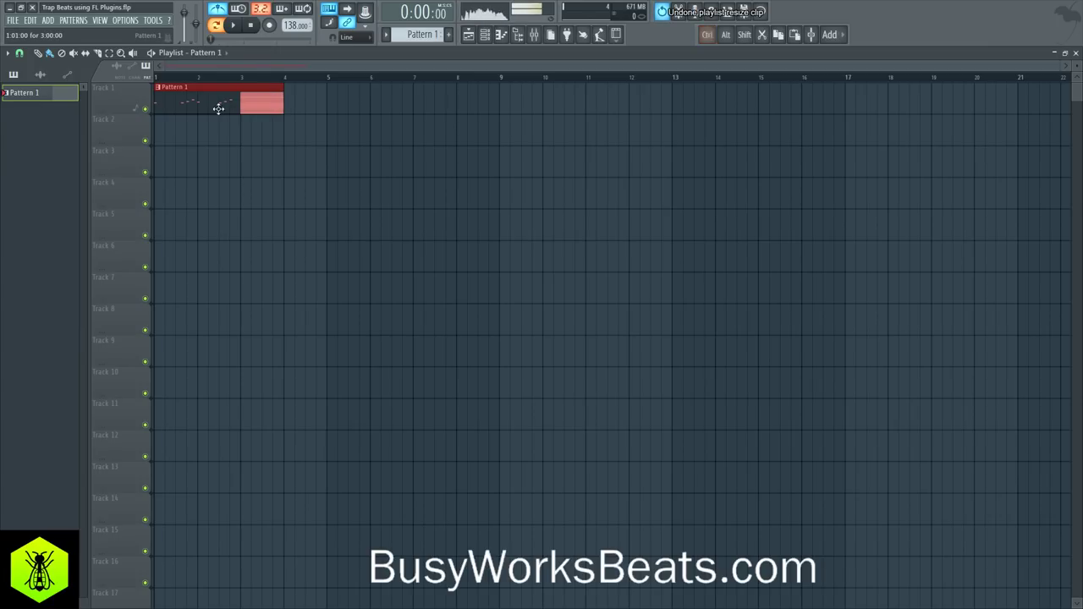
{"action": "left_click", "coordinate": [20, 54]}
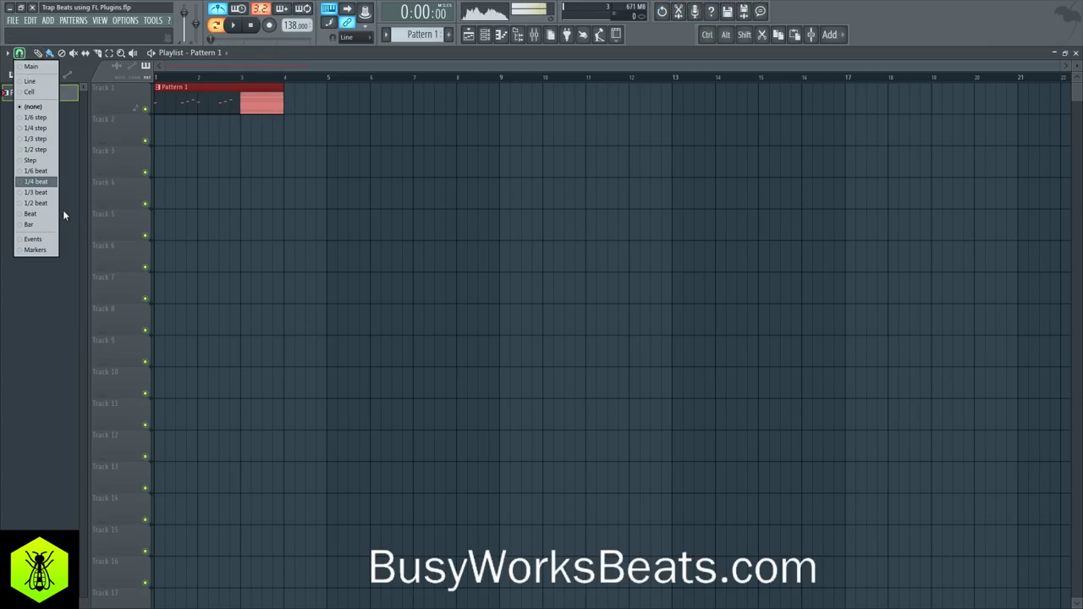
{"action": "left_click", "coordinate": [51, 224]}
{"action": "left_click_drag", "start_coordinate": [284, 99], "coordinate": [236, 97]}
Turn off the metronome, switch to song mode and play the trimmed Pattern 1 clip
{"action": "left_click", "coordinate": [217, 8]}
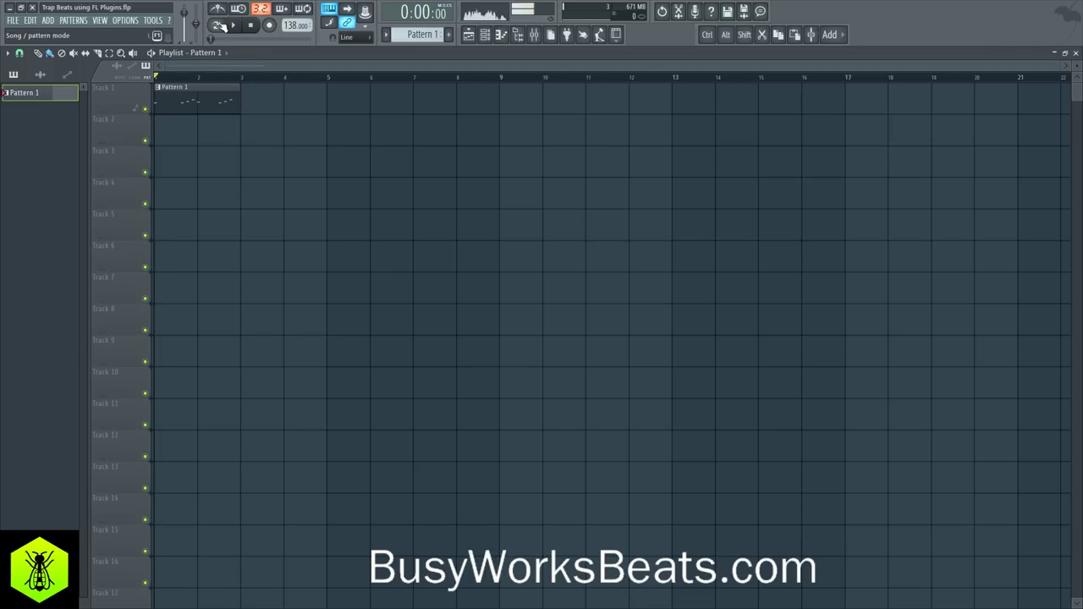
{"action": "key", "text": "space"}
{"action": "key", "text": "space"}
{"action": "left_click", "coordinate": [485, 34]}
{"action": "left_click_drag", "start_coordinate": [30, 99], "coordinate": [30, 112]}
{"action": "key", "text": "space"}
Duplicate the two-bar Pattern 1 clip three times along Track 1 so the clips run up to bar 9
{"action": "left_click_drag", "start_coordinate": [306, 141], "coordinate": [212, 103]}
{"action": "left_click_drag", "start_coordinate": [205, 102], "coordinate": [271, 101]}
{"action": "mouse_move", "coordinate": [352, 110]}
{"action": "left_mouse_down"}
{"action": "mouse_move", "coordinate": [233, 105]}
{"action": "mouse_move", "coordinate": [355, 99]}
{"action": "left_mouse_up"}
{"action": "key", "text": "space"}
Reopen the Bells melody, shift the last three notes of bar 2 two steps later, and play it back
{"action": "left_click", "coordinate": [338, 91]}
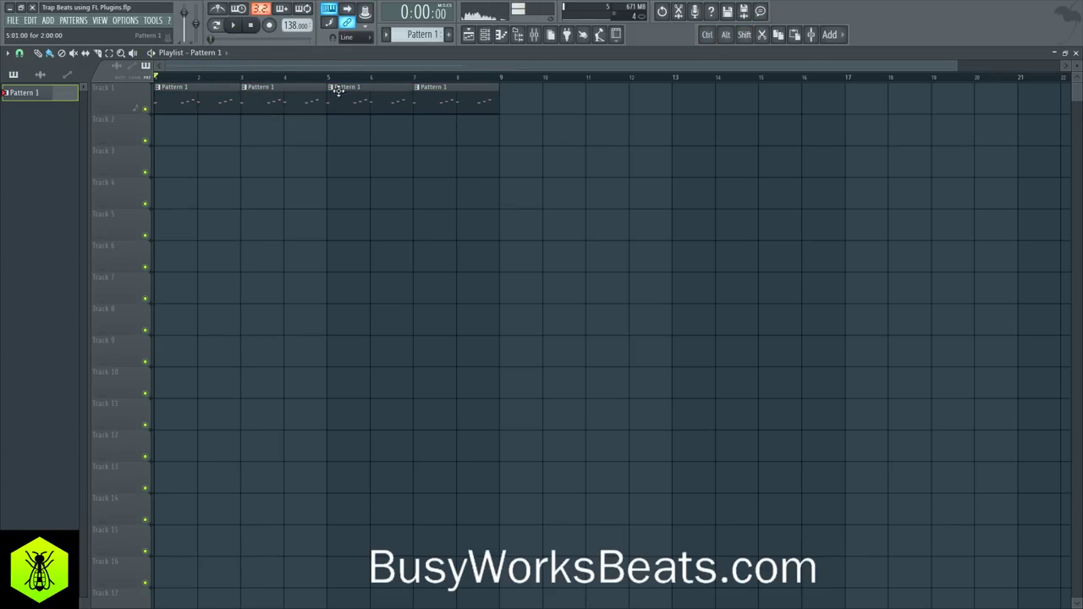
{"action": "left_click", "coordinate": [331, 87]}
{"action": "left_click", "coordinate": [357, 129]}
{"action": "mouse_move", "coordinate": [300, 209]}
{"action": "left_mouse_down"}
{"action": "mouse_move", "coordinate": [264, 306]}
{"action": "mouse_move", "coordinate": [283, 300]}
{"action": "left_mouse_up"}
{"action": "key", "text": "space"}
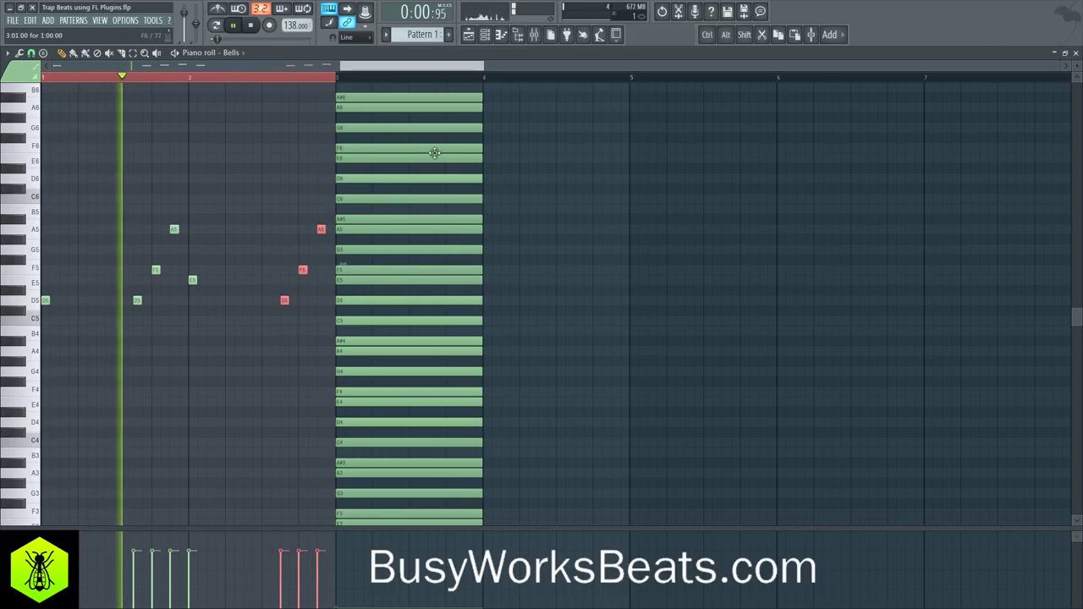
Clear the note selection and raise the D5 note at step 11 of bar 2 to E5 during playback
{"action": "left_click", "coordinate": [412, 78], "text": "ctrl"}
{"action": "left_click", "coordinate": [1075, 53]}
{"action": "left_click", "coordinate": [242, 102]}
{"action": "left_click", "coordinate": [285, 298]}
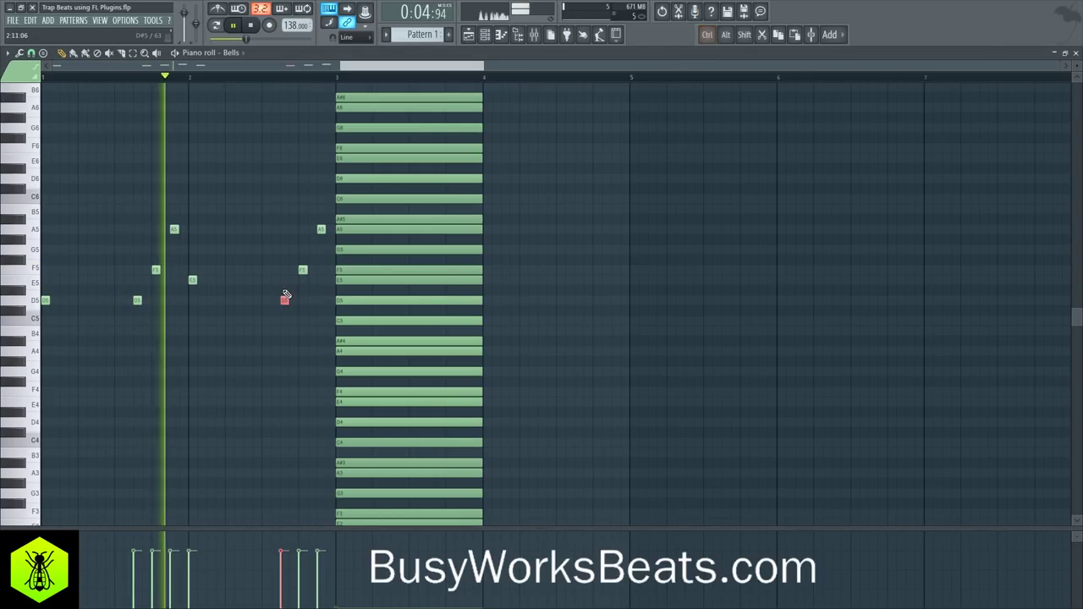
{"action": "mouse_move", "coordinate": [285, 298]}
{"action": "left_mouse_down"}
{"action": "mouse_move", "coordinate": [280, 269]}
{"action": "mouse_move", "coordinate": [283, 279]}
{"action": "left_mouse_up"}
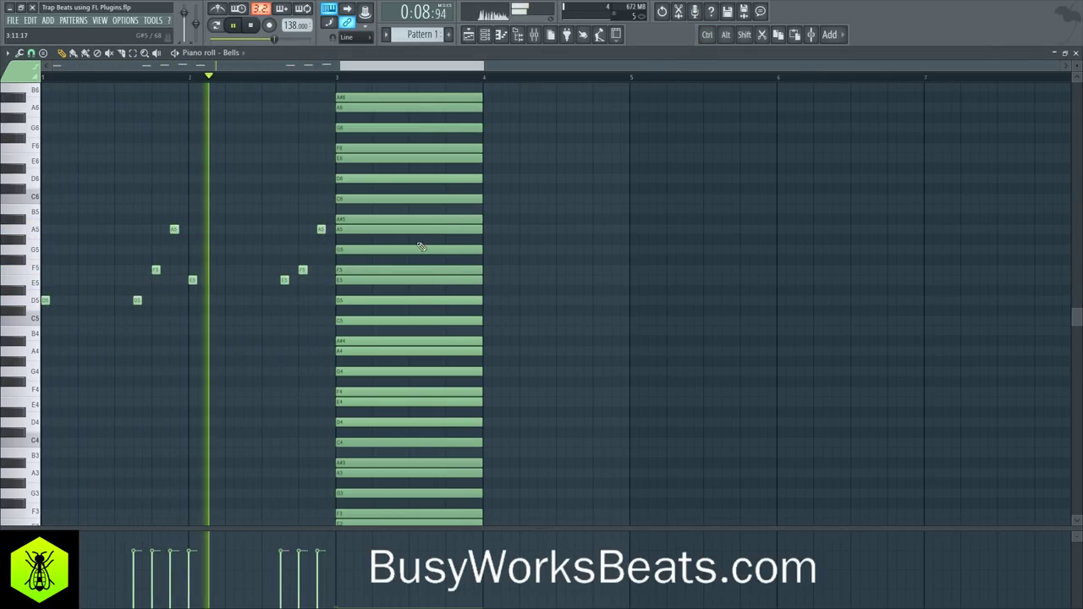
Leave the piano roll, stop playback and open the mixer with the Bells track selected
{"action": "left_click", "coordinate": [1076, 53]}
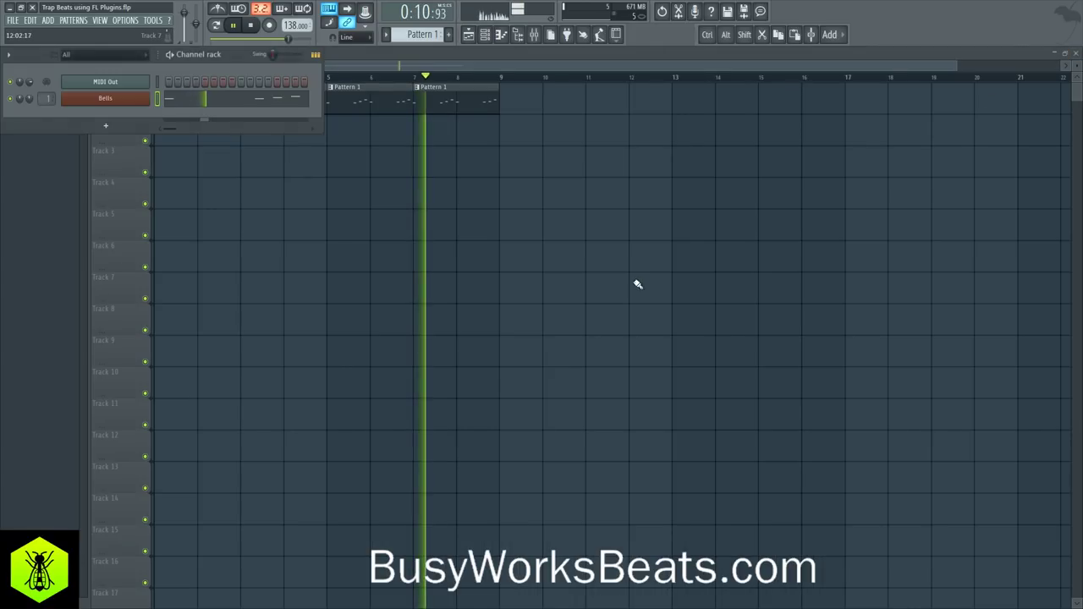
{"action": "key", "text": "space"}
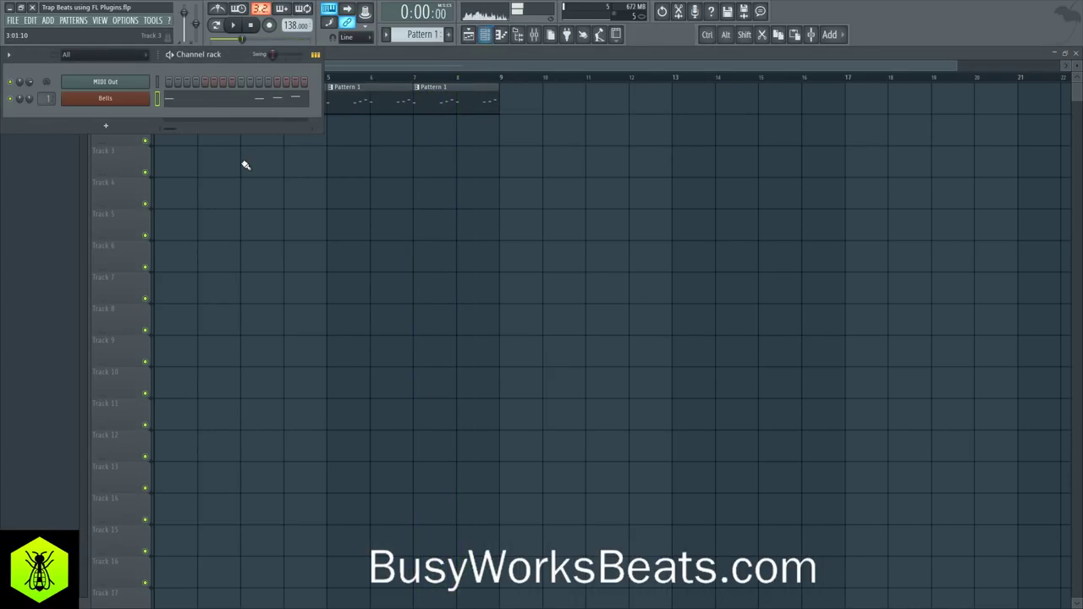
{"action": "left_click", "coordinate": [545, 37]}
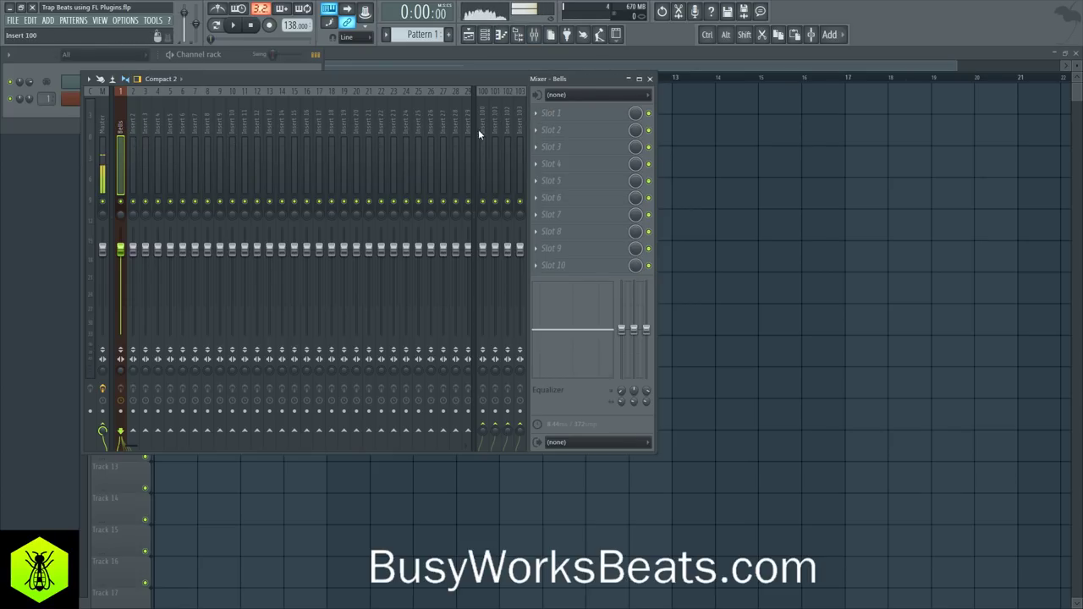
Load Fruity Delay 3 in the first effect slot of the Bells track and lower its wet output during playback
{"action": "left_click", "coordinate": [546, 114]}
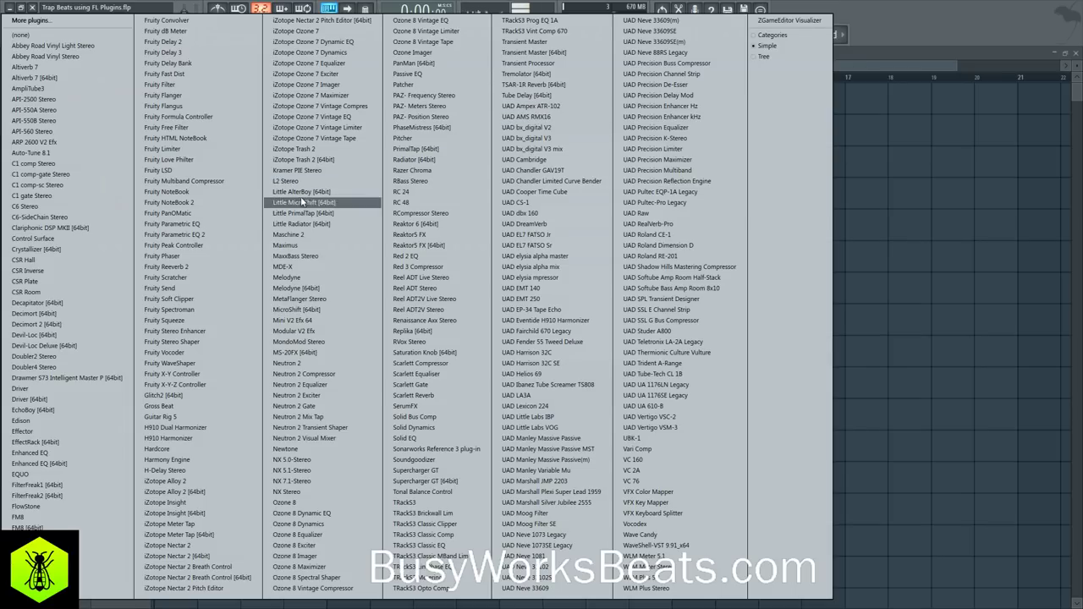
{"action": "left_click", "coordinate": [200, 54]}
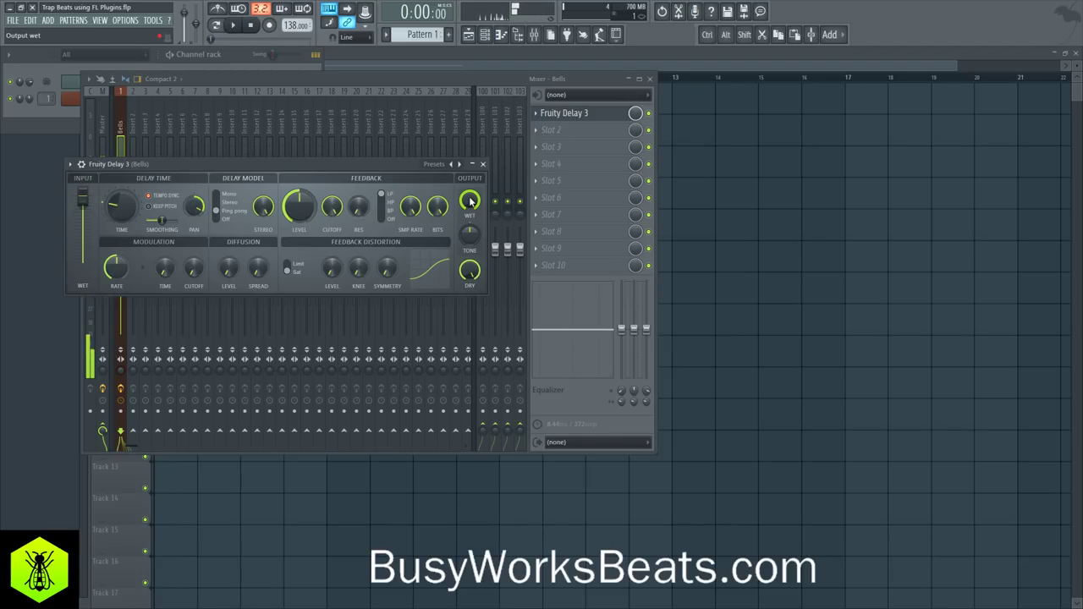
{"action": "key", "text": "space"}
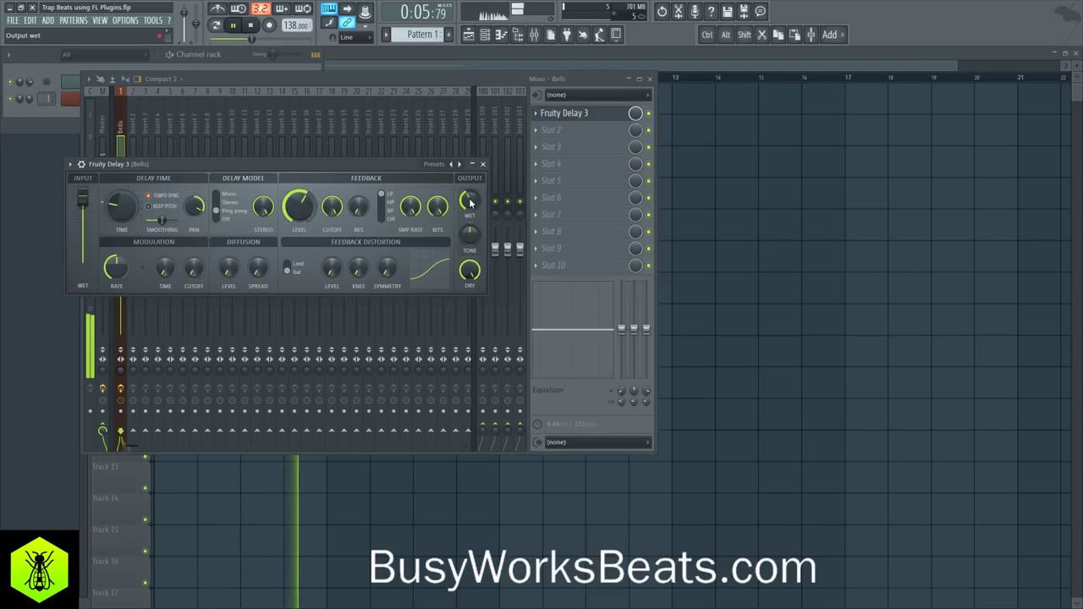
{"action": "left_click_drag", "start_coordinate": [469, 196], "coordinate": [469, 199]}
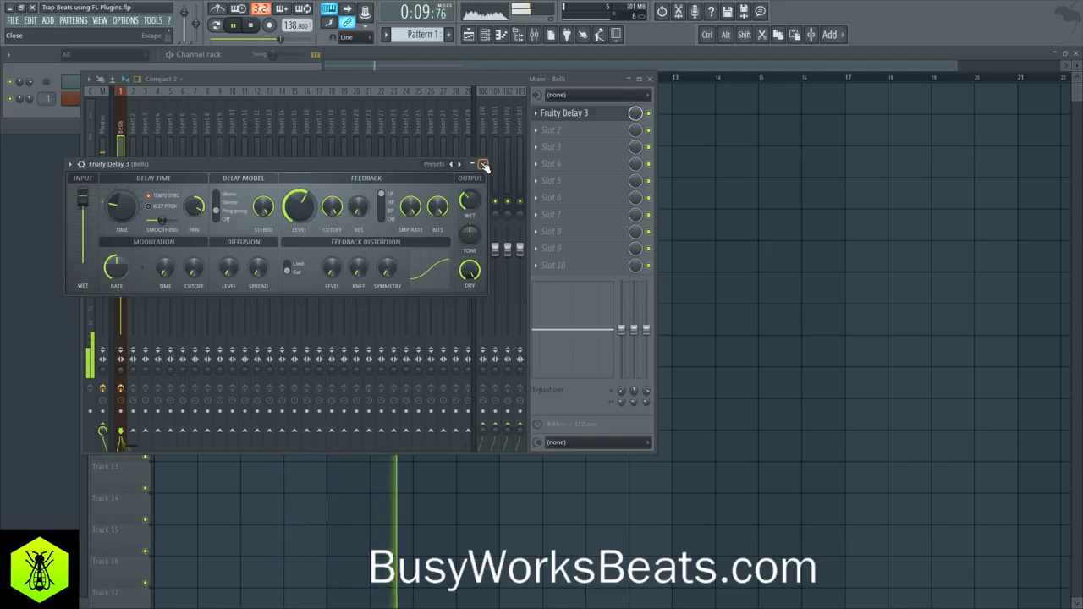
{"action": "left_click", "coordinate": [484, 164]}
Load Fruity Reeverb 2 in the second effect slot of the Bells track and lower its dry level
{"action": "left_click", "coordinate": [542, 133]}
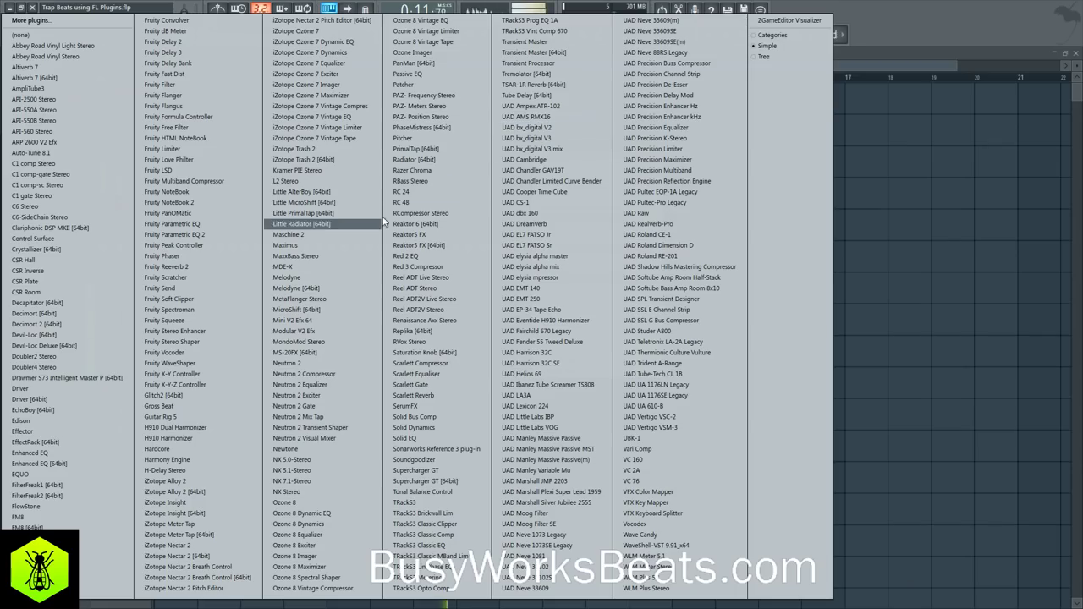
{"action": "left_click", "coordinate": [201, 267]}
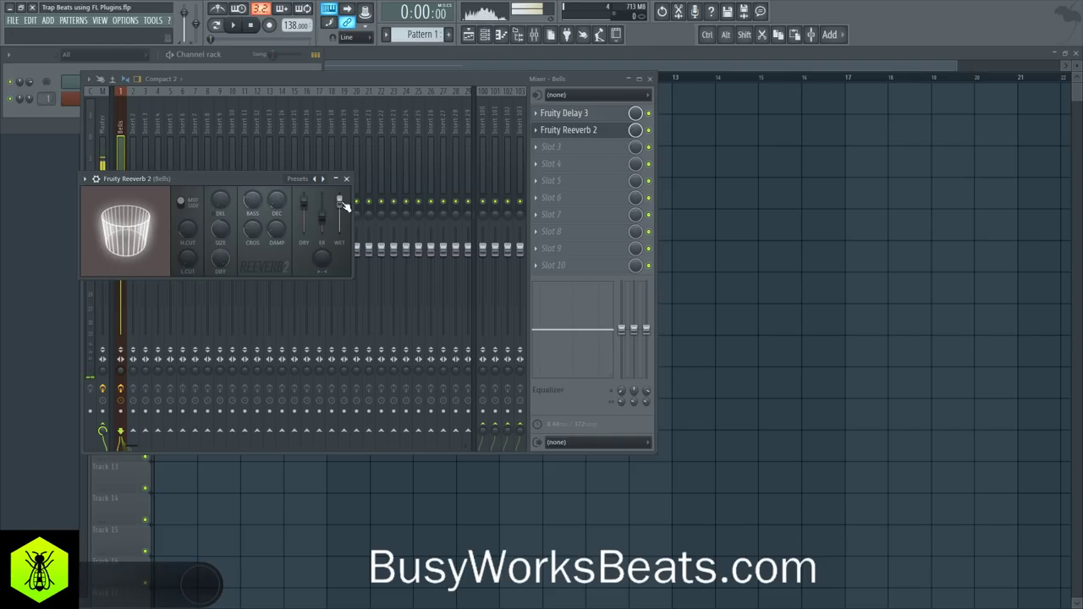
{"action": "left_click_drag", "start_coordinate": [306, 208], "coordinate": [306, 233]}
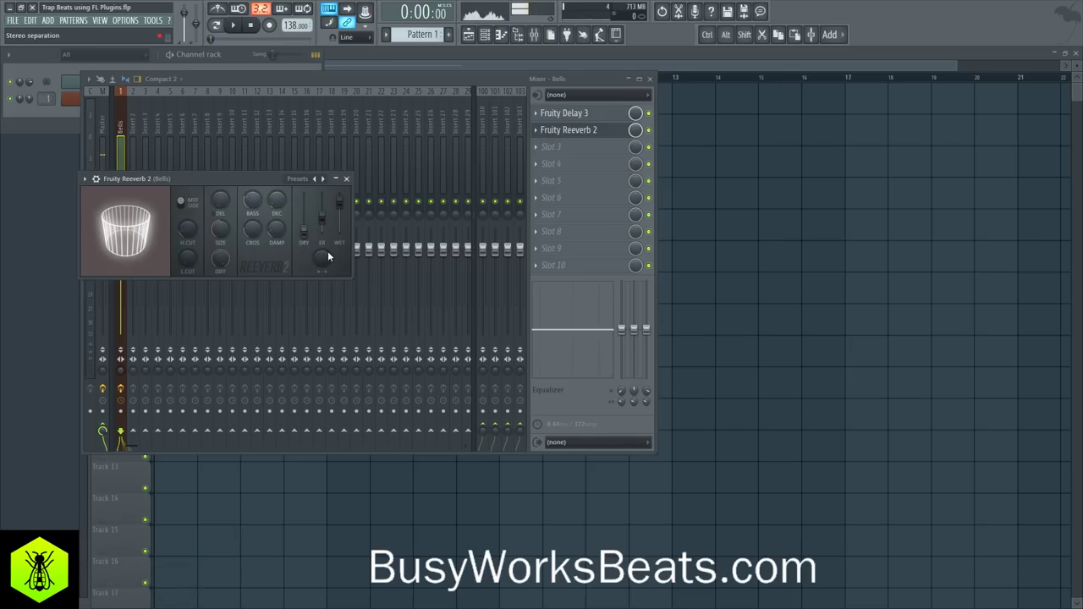
{"action": "left_click_drag", "start_coordinate": [325, 259], "coordinate": [325, 255]}
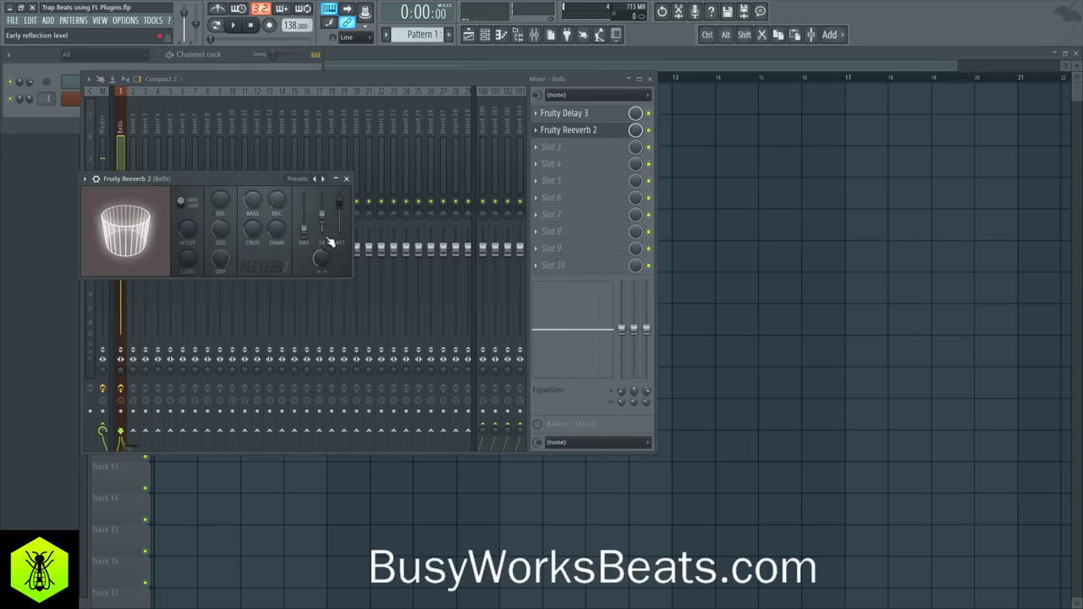
{"action": "left_click_drag", "start_coordinate": [320, 245], "coordinate": [319, 262]}
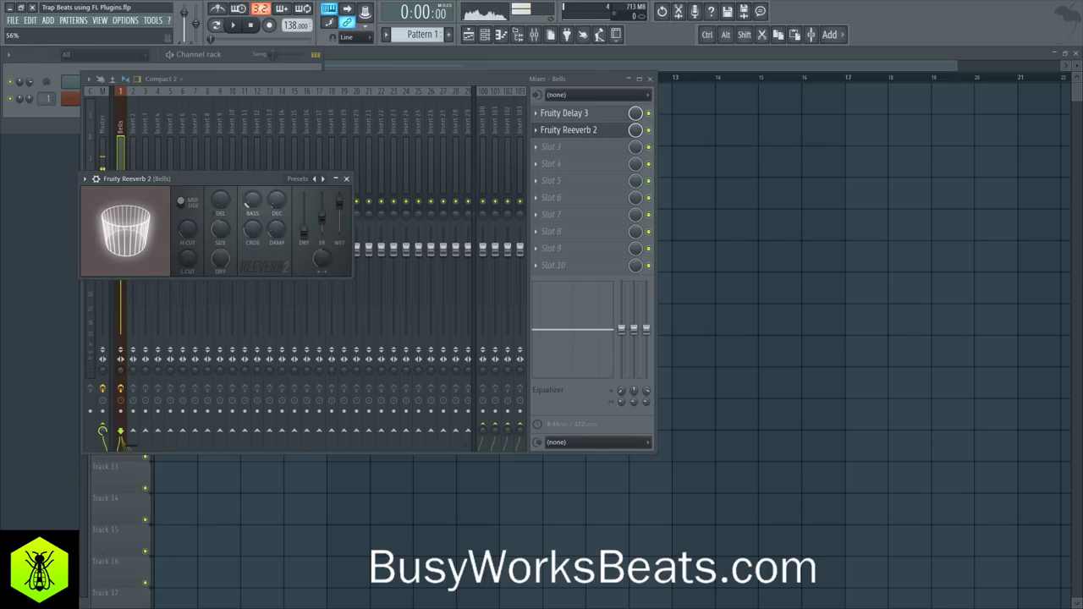
Raise the decay time in Fruity Reeverb 2, play the bells back, and close the reverb
{"action": "left_click_drag", "start_coordinate": [276, 200], "coordinate": [276, 167]}
{"action": "key", "text": "space"}
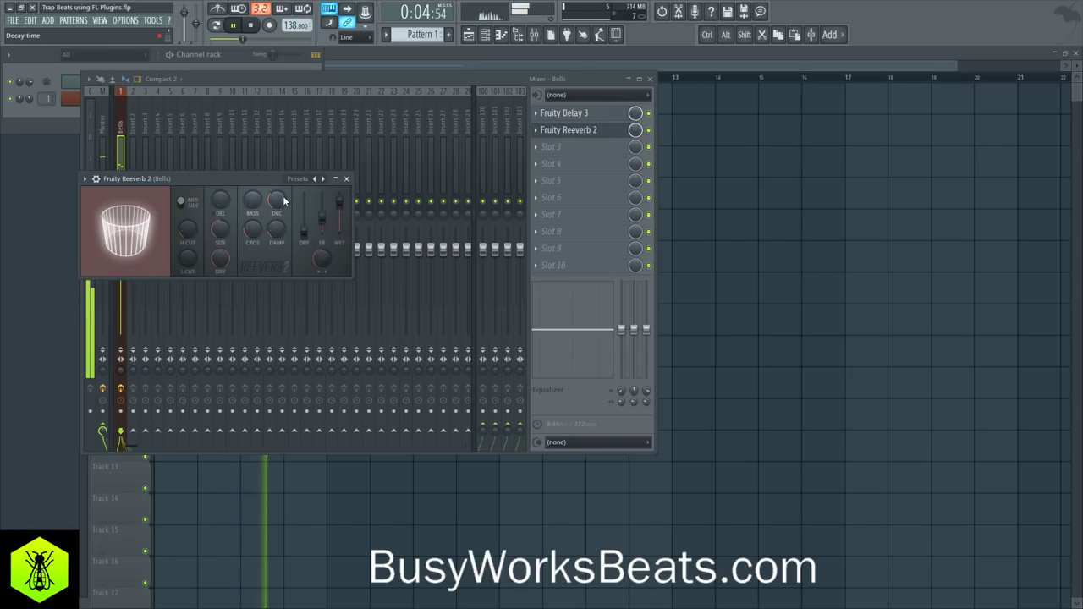
{"action": "left_click", "coordinate": [346, 181]}
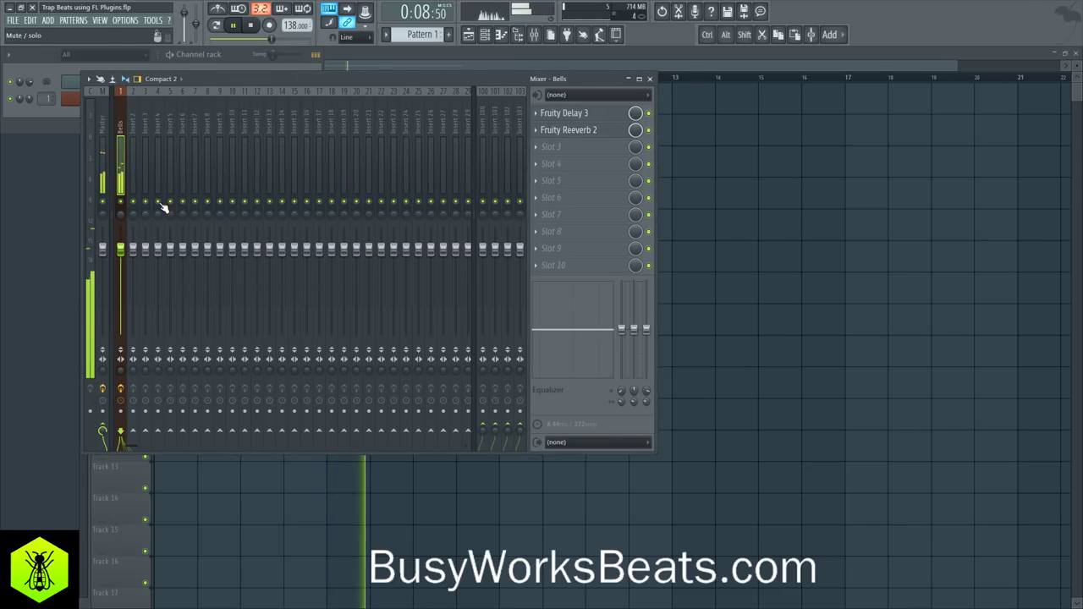
{"action": "key", "text": "space"}
Load Gross Beat in the third effect slot of the Bells track with the Momentary preset
{"action": "left_click", "coordinate": [546, 150]}
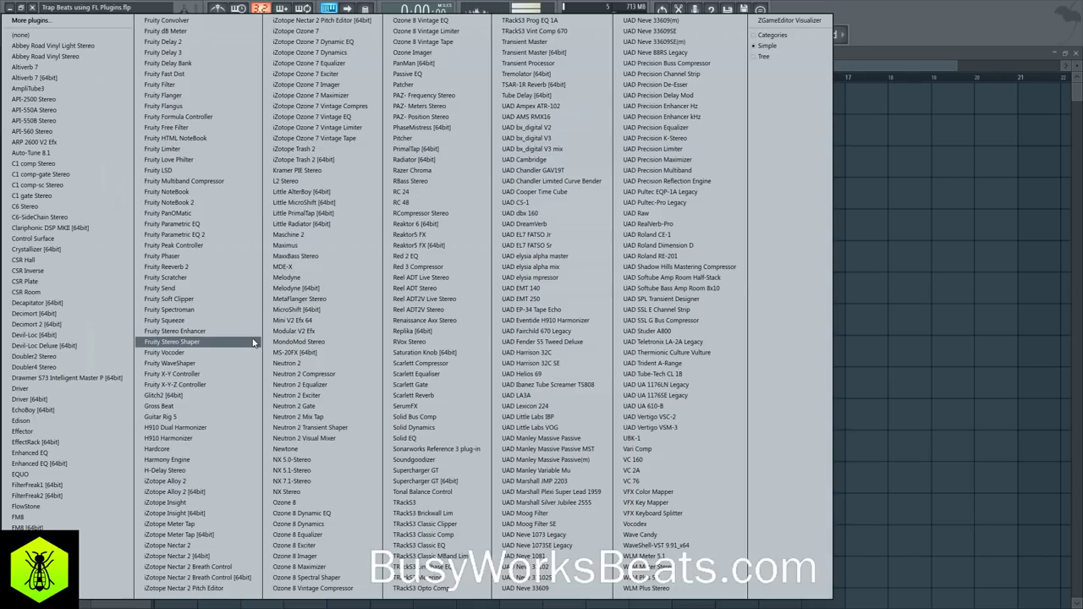
{"action": "left_click", "coordinate": [227, 407]}
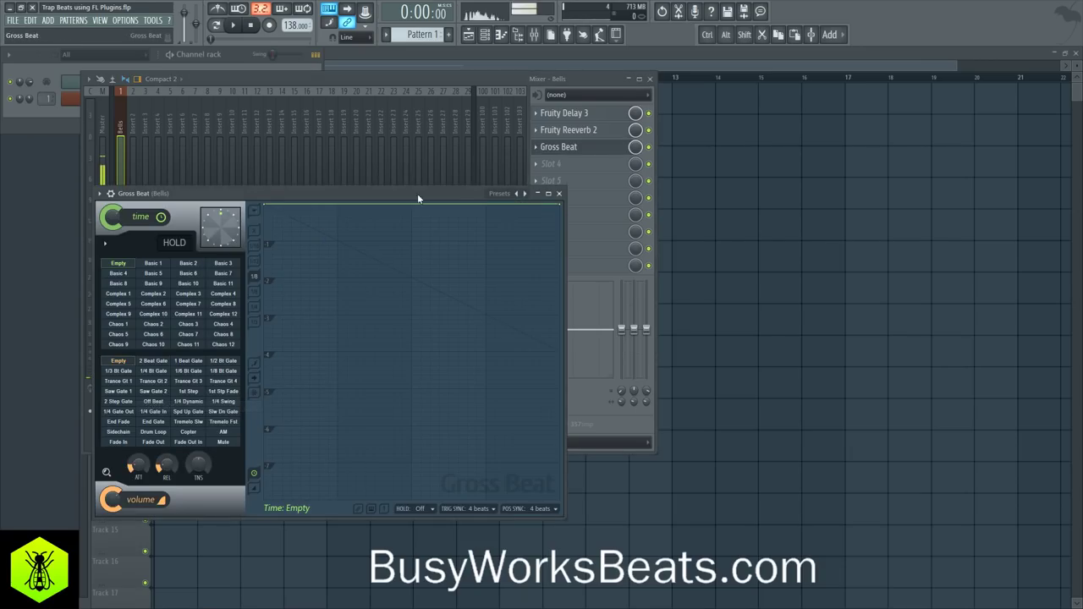
{"action": "left_click", "coordinate": [504, 194]}
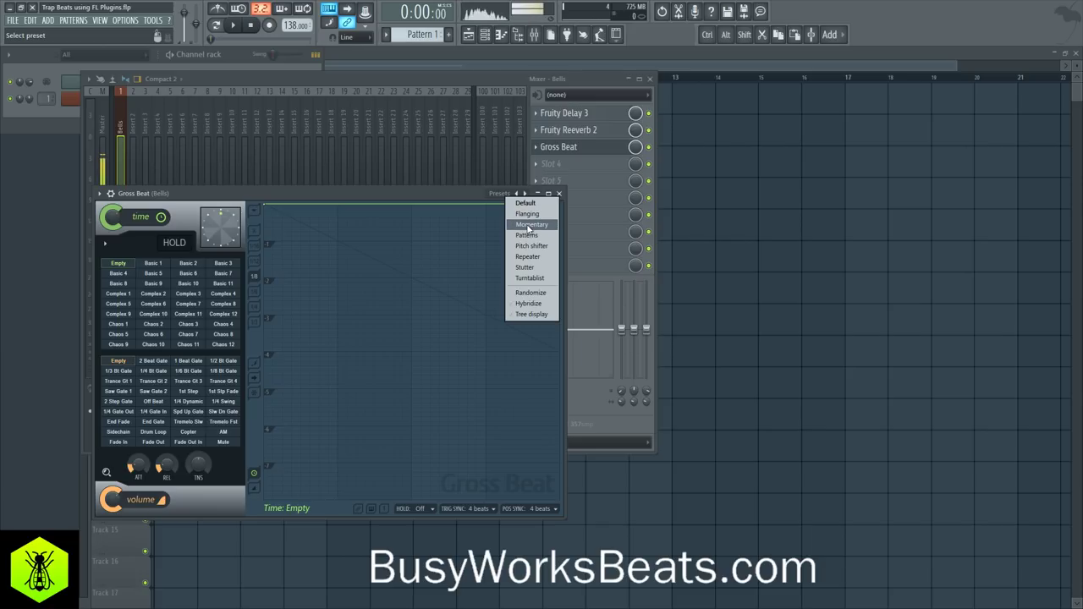
{"action": "left_click", "coordinate": [530, 224]}
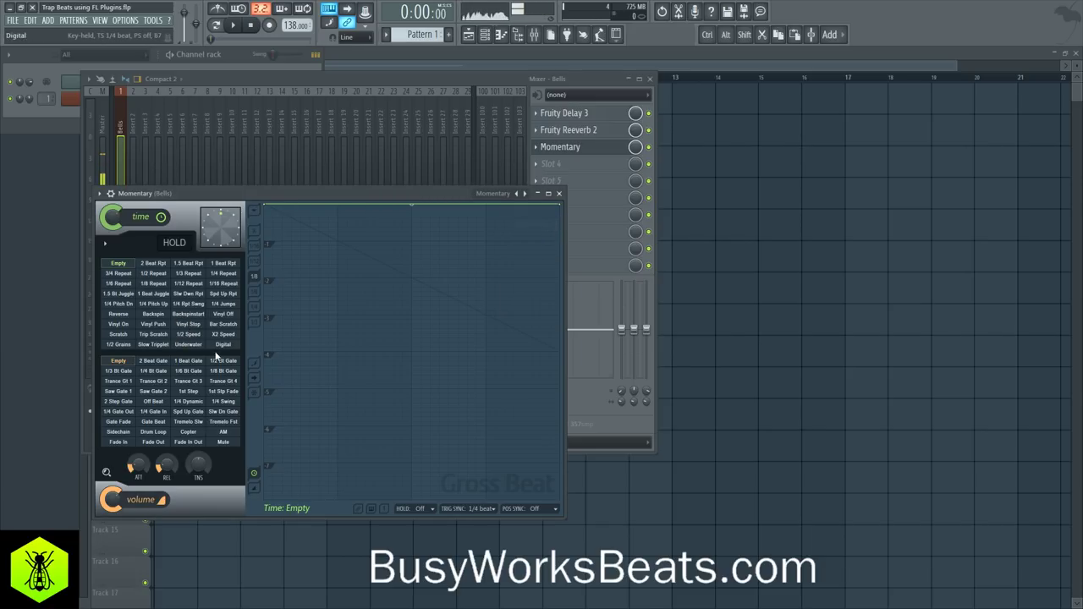
Try the 1/2 Speed time effect in Gross Beat and play the bells back
{"action": "left_click", "coordinate": [189, 335]}
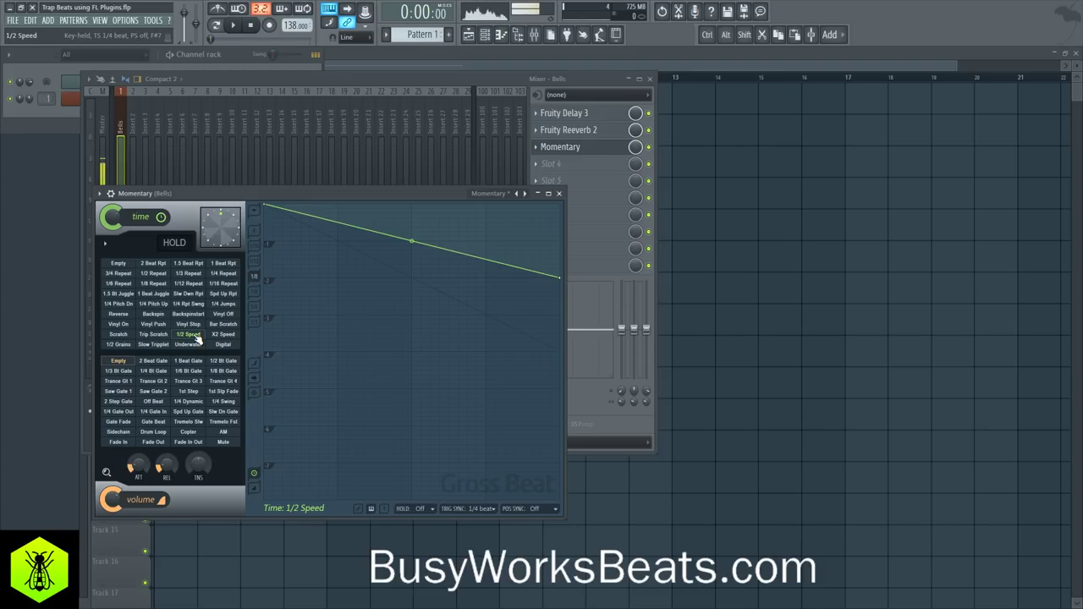
{"action": "key", "text": "space"}
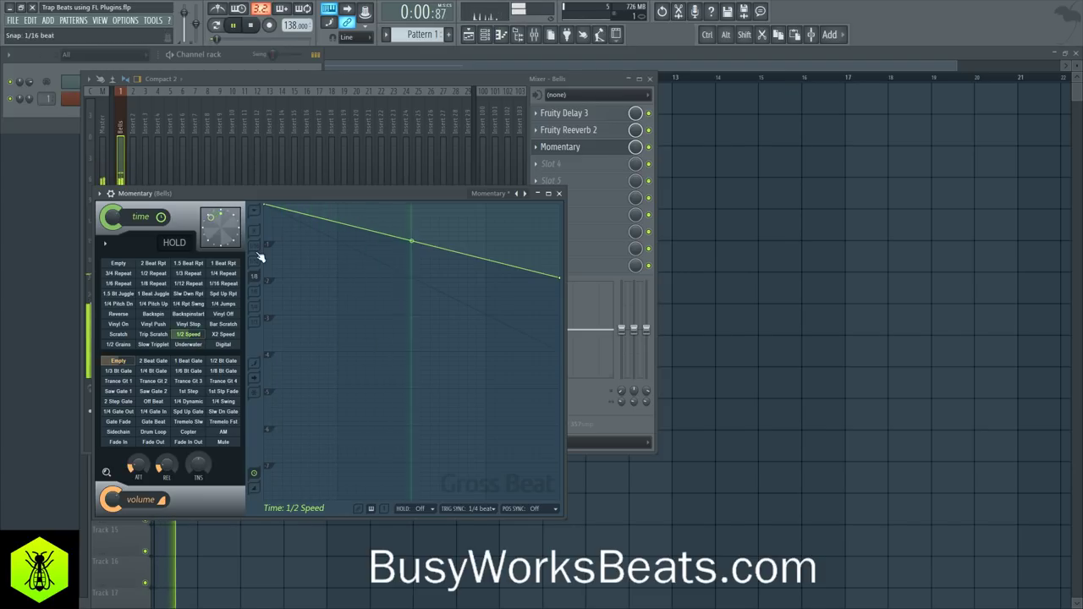
{"action": "key", "text": "space"}
{"action": "left_click", "coordinate": [558, 194]}
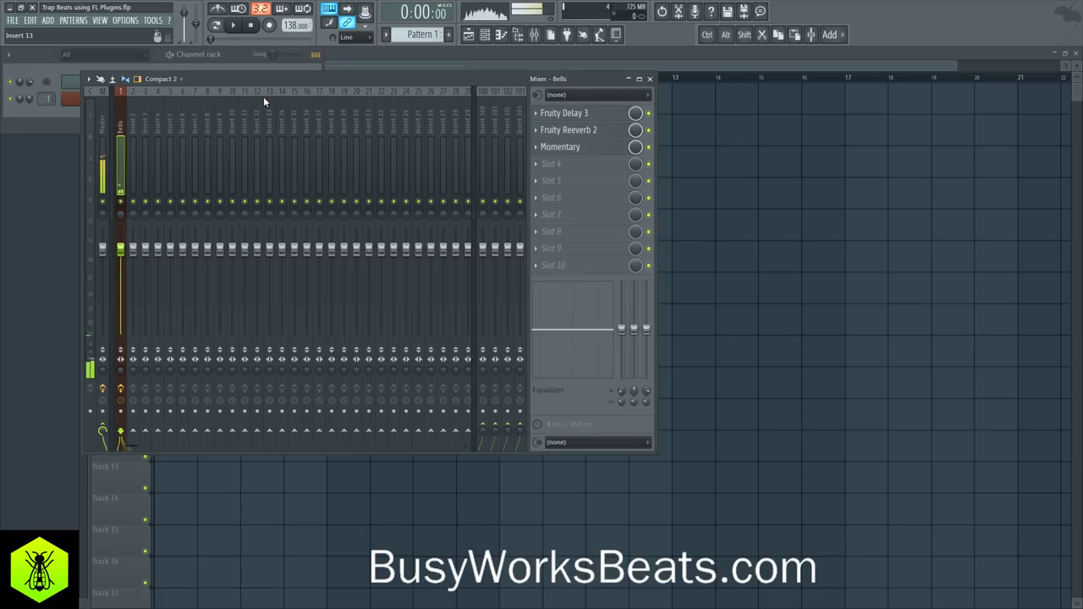
Reopen Gross Beat, set its time effect to Reverse, and play the bells back
{"action": "left_click", "coordinate": [573, 147]}
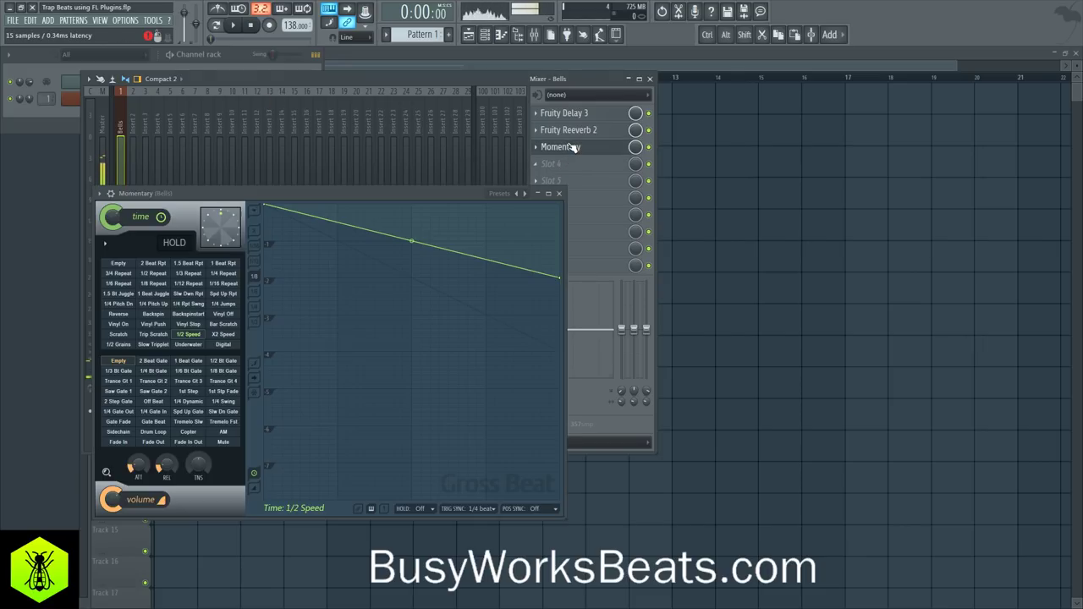
{"action": "left_click", "coordinate": [126, 314]}
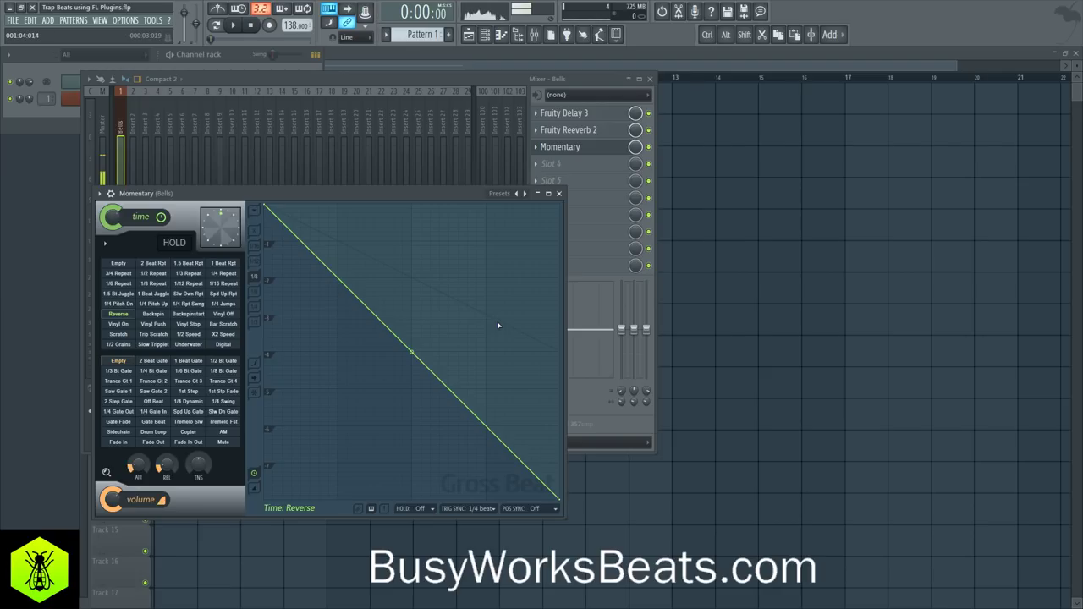
{"action": "key", "text": "space"}
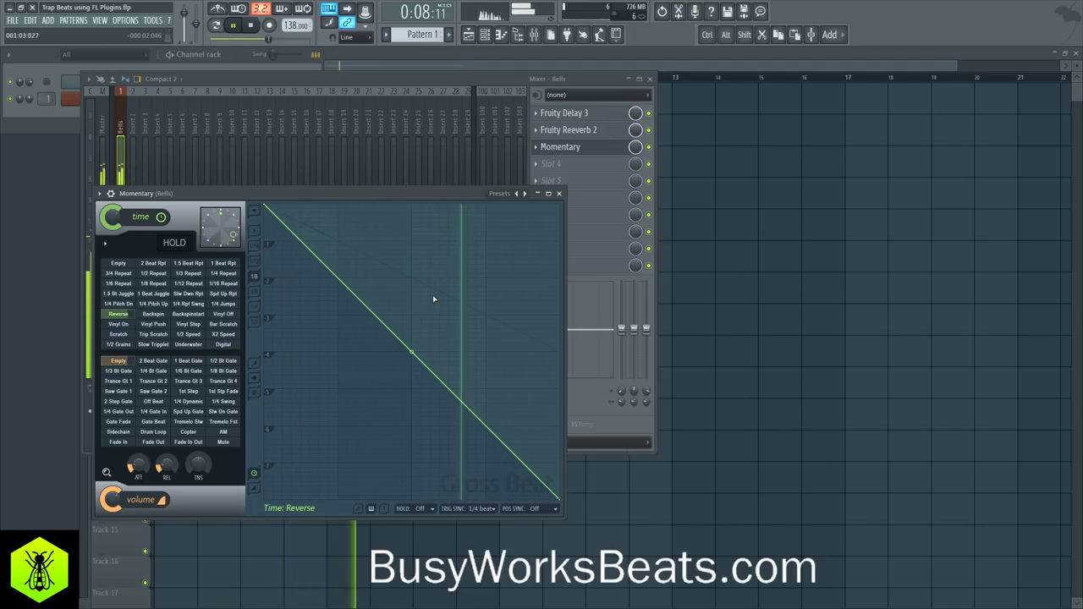
{"action": "key", "text": "space"}
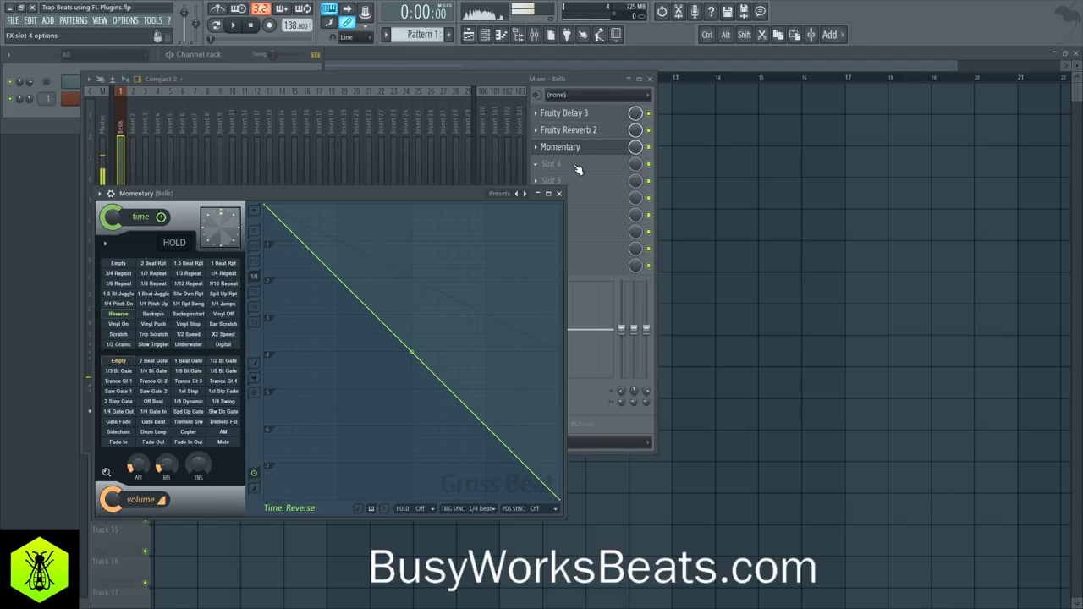
{"action": "left_click", "coordinate": [753, 218]}
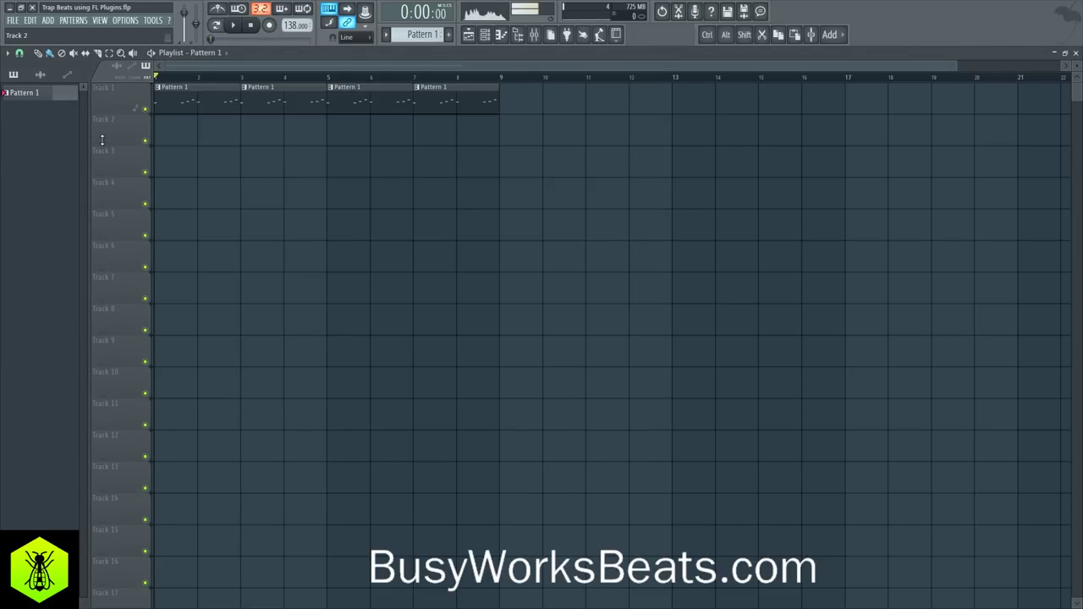
{"action": "right_click", "coordinate": [32, 95]}
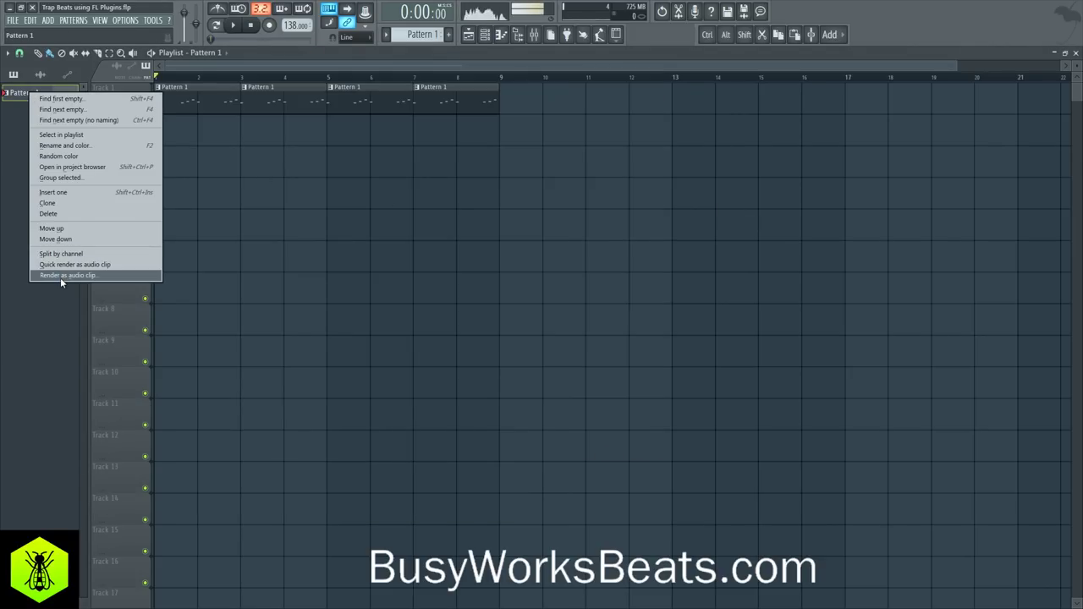
{"action": "left_click", "coordinate": [385, 233]}
{"action": "left_click", "coordinate": [538, 37]}
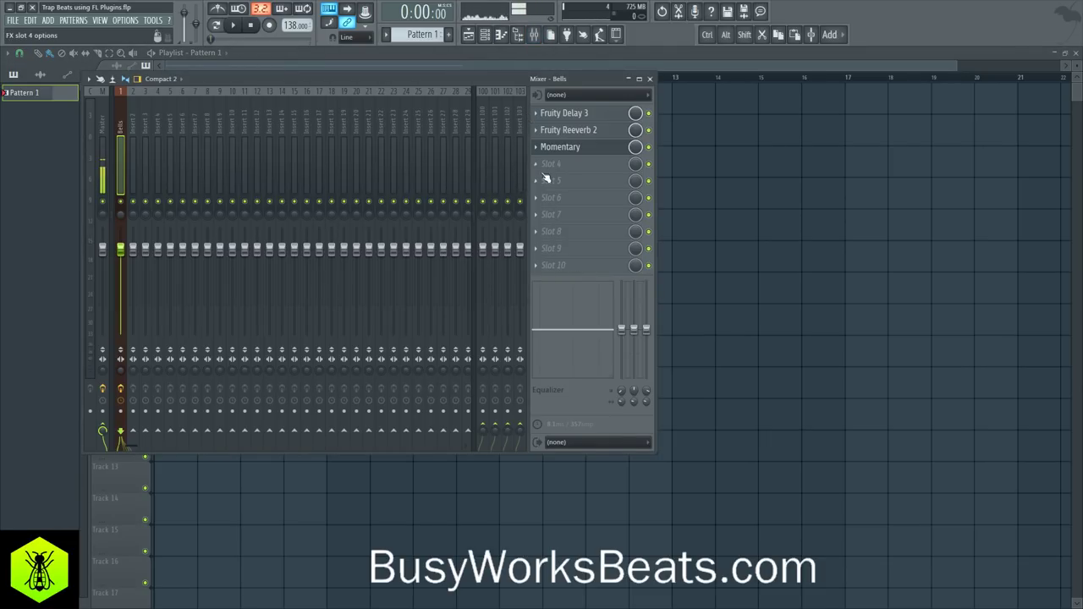
Load Edison in the fourth effect slot of the Bells track and set it to record on play
{"action": "left_click", "coordinate": [557, 172]}
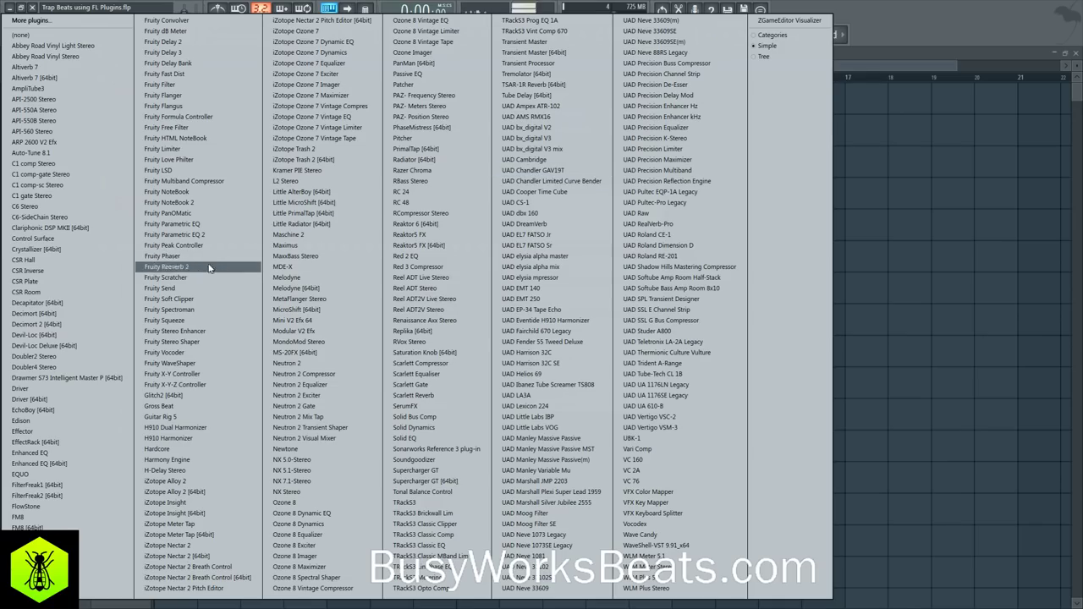
{"action": "left_click", "coordinate": [82, 417]}
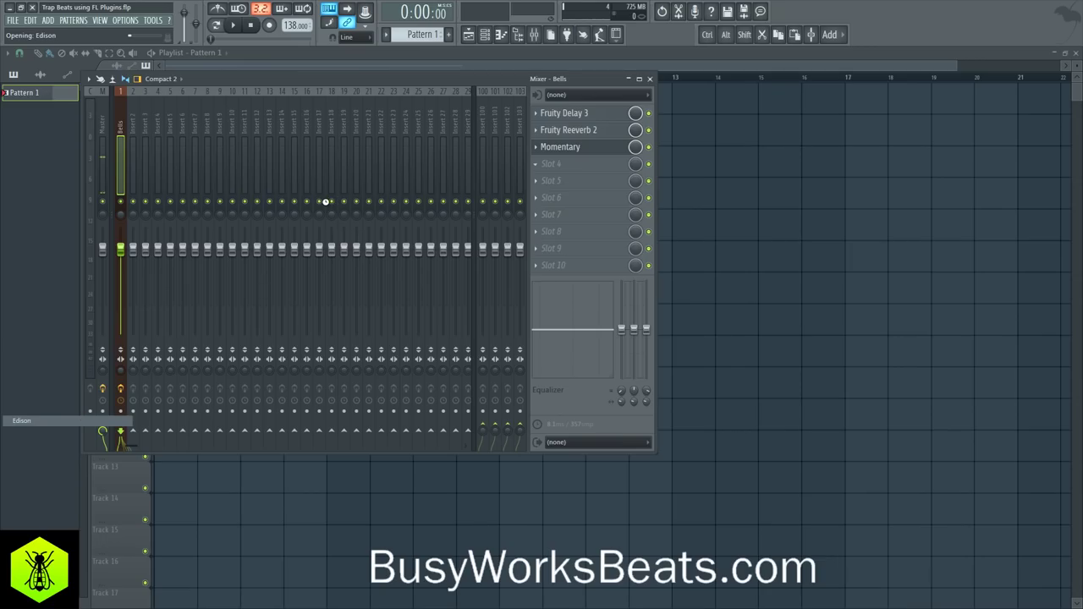
{"action": "left_click_drag", "start_coordinate": [317, 204], "coordinate": [494, 216]}
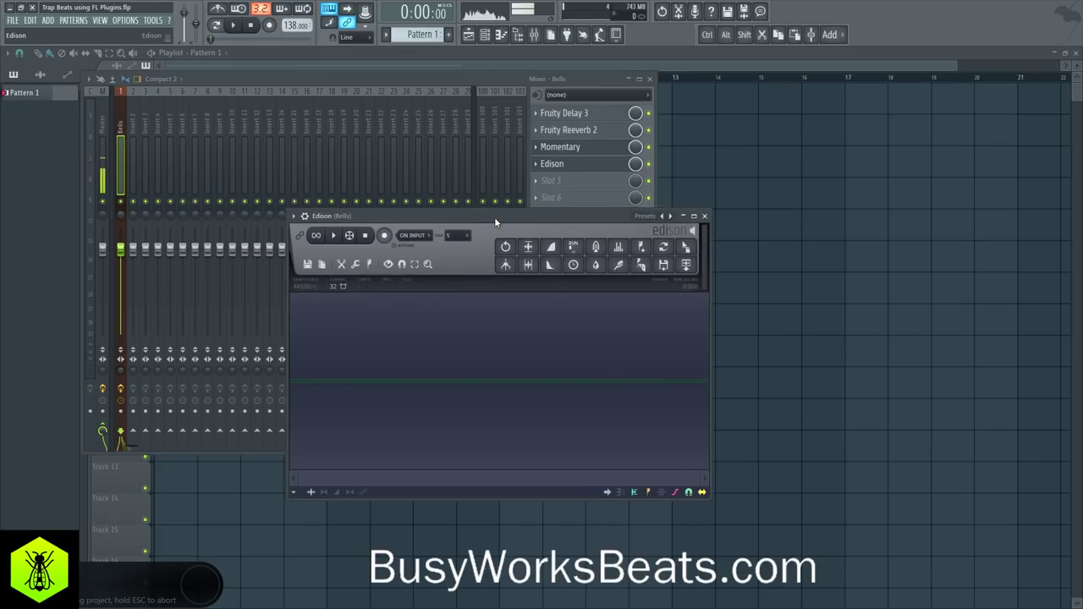
{"action": "left_click", "coordinate": [386, 236]}
{"action": "left_click", "coordinate": [414, 236]}
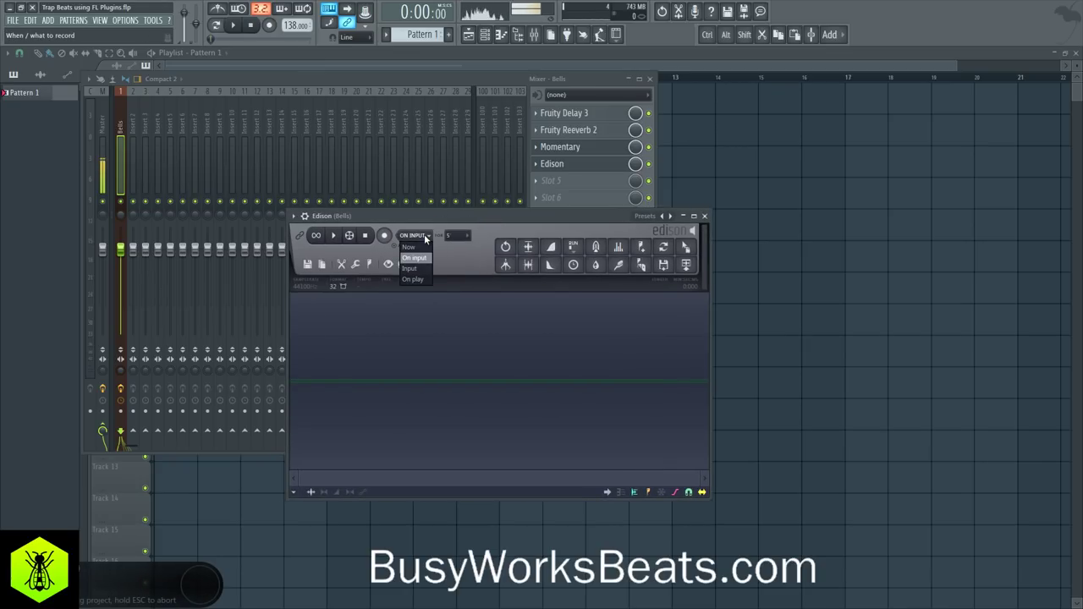
{"action": "left_click", "coordinate": [427, 279]}
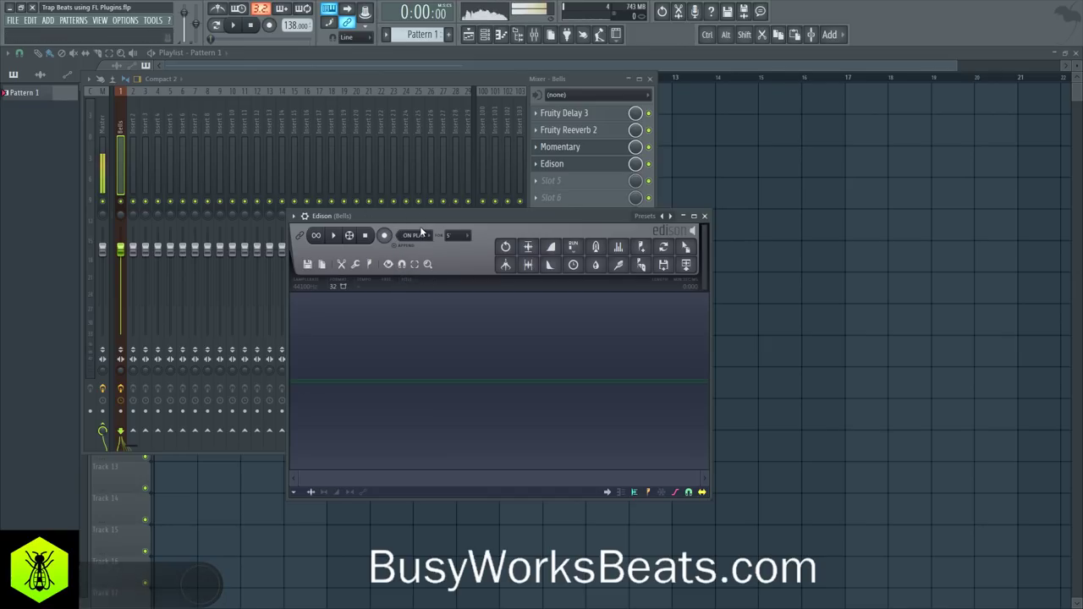
Return to the playlist and delete the Pattern 1 clip starting at bar 3 on Track 1
{"action": "right_click", "coordinate": [776, 168]}
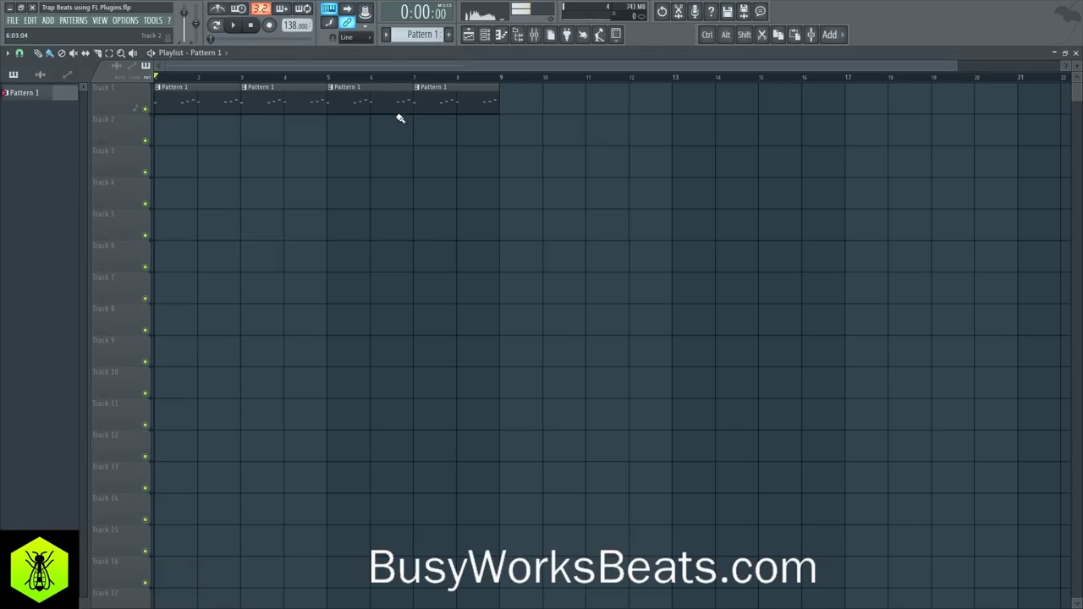
{"action": "right_click", "coordinate": [287, 109]}
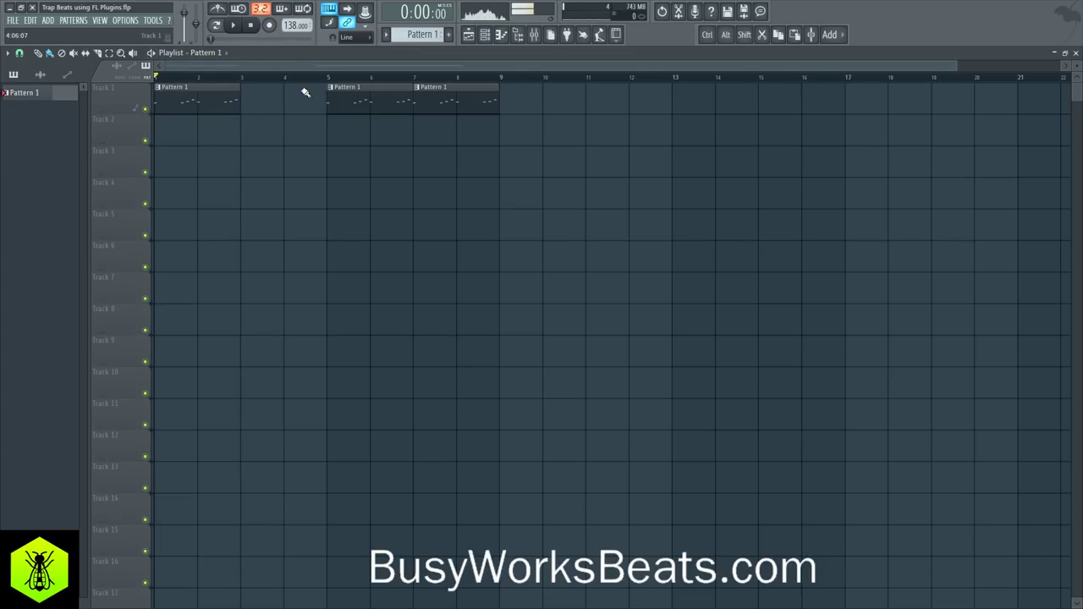
Reopen the mixer and bring up Edison from the Bells track's fourth effect slot, moving its window slightly higher
{"action": "left_click", "coordinate": [535, 39]}
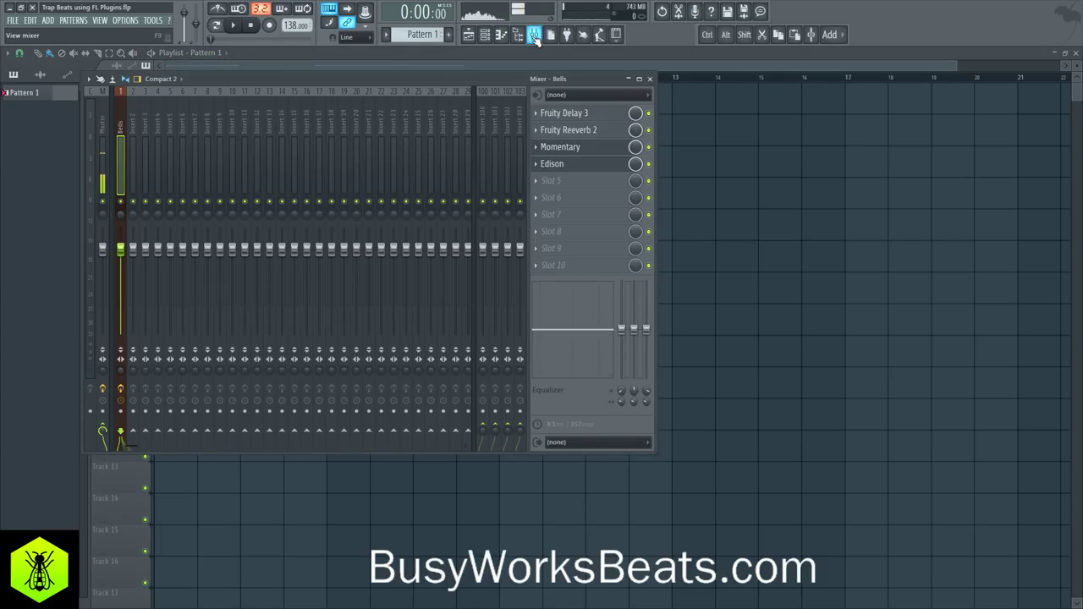
{"action": "left_click", "coordinate": [558, 163]}
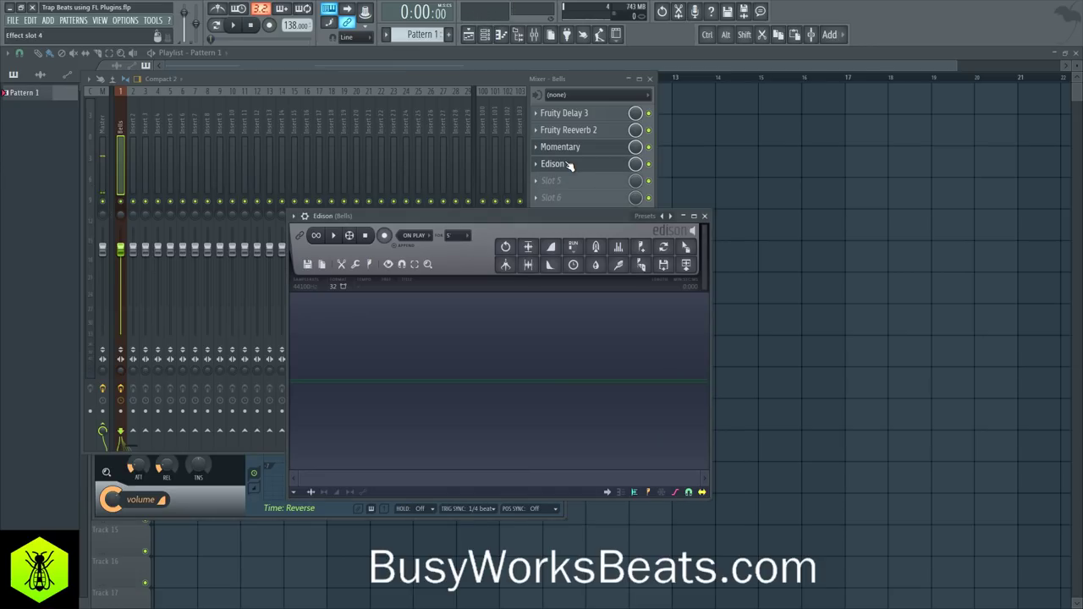
{"action": "left_click_drag", "start_coordinate": [494, 227], "coordinate": [472, 178]}
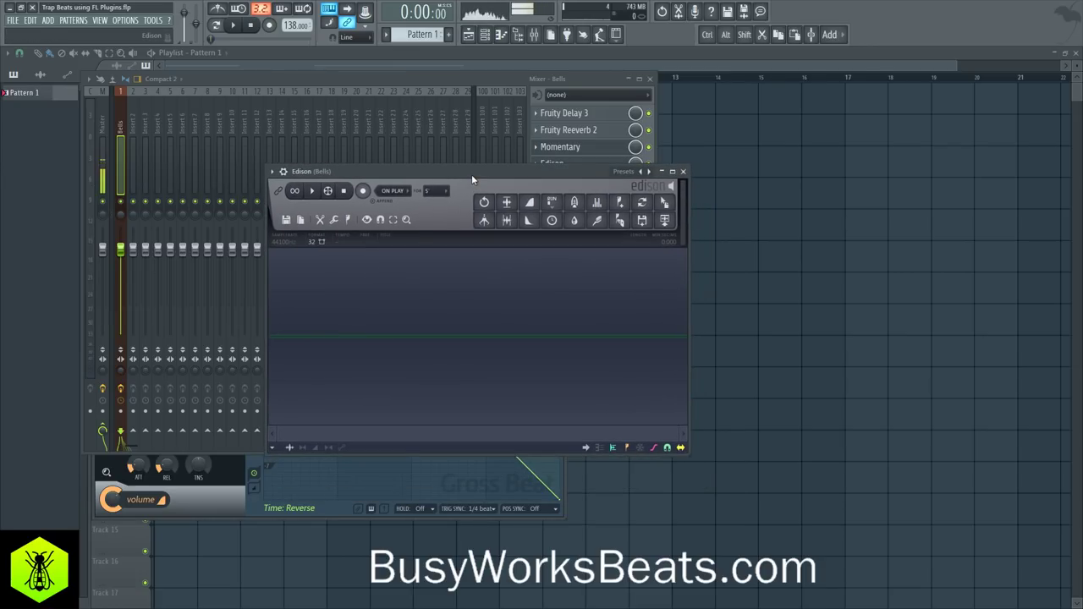
Arm Edison, start playback to record the bells, and delete the Pattern 1 clip at bar 5 on Track 1
{"action": "left_click", "coordinate": [366, 191]}
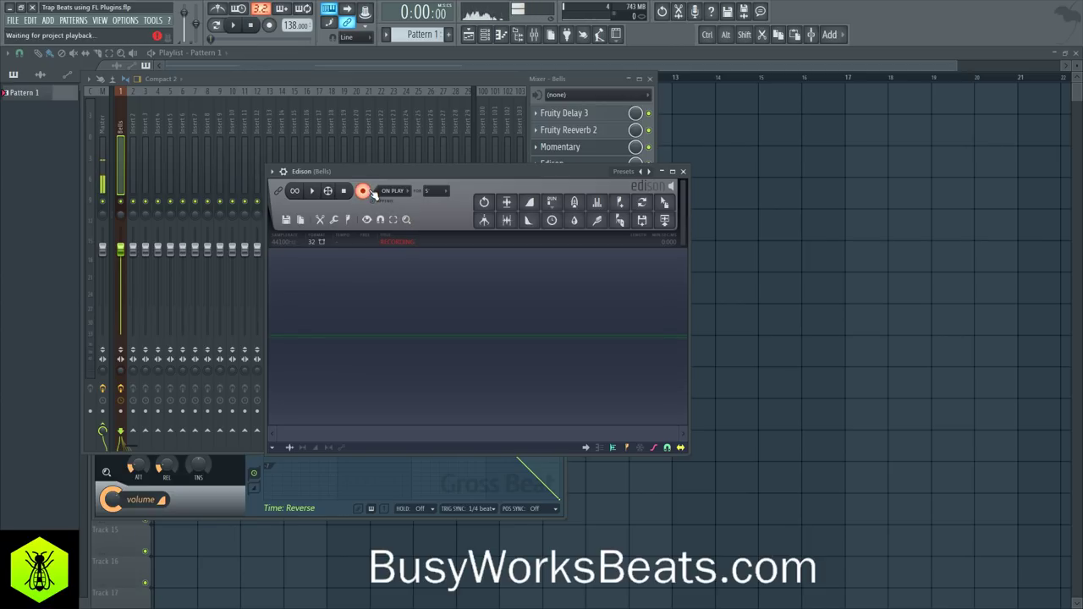
{"action": "left_click", "coordinate": [235, 26]}
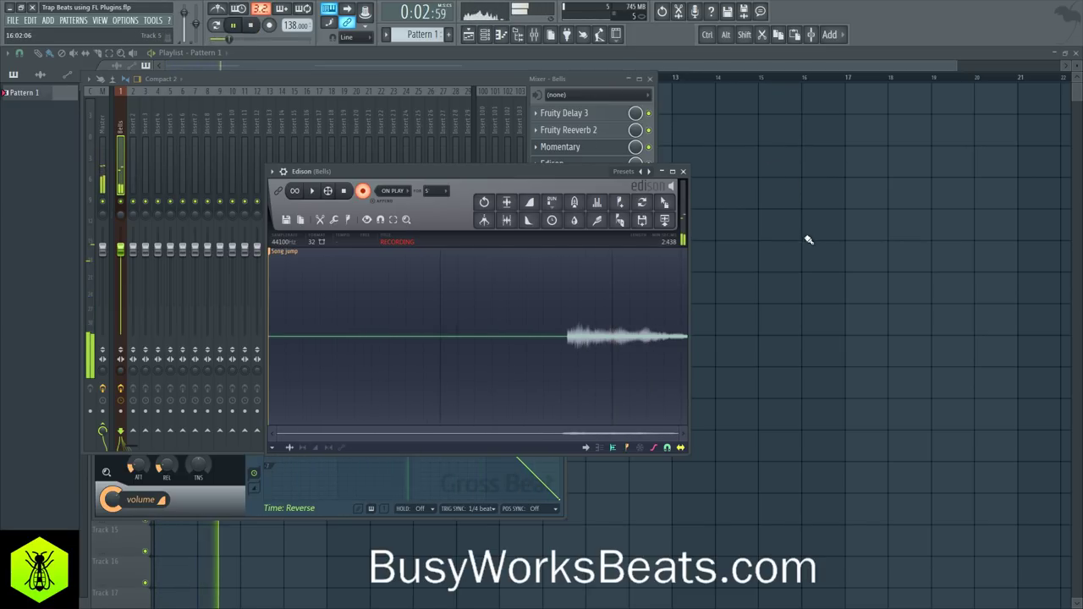
{"action": "key", "text": "F12"}
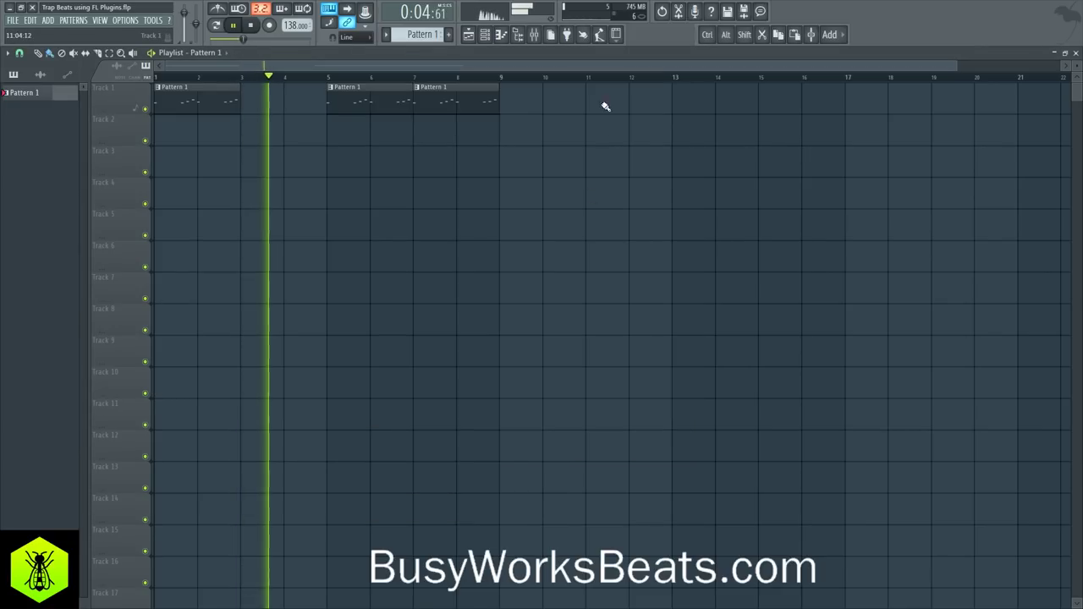
{"action": "left_click", "coordinate": [535, 35]}
{"action": "right_click", "coordinate": [755, 158]}
{"action": "right_click", "coordinate": [389, 103]}
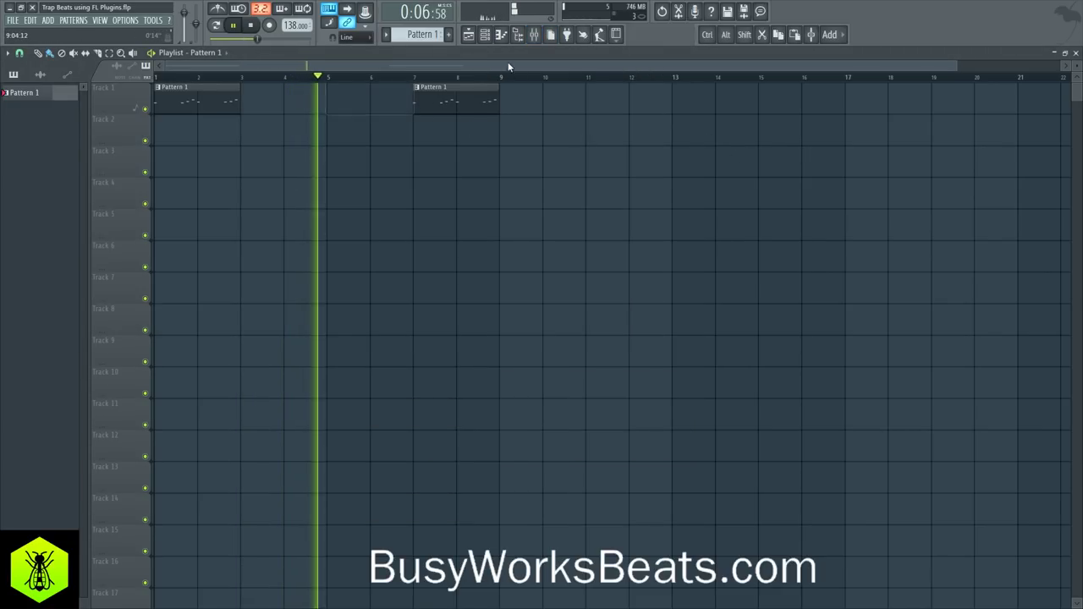
Bring Edison back up from the Bells track, stop its recording, and stop song playback
{"action": "left_click", "coordinate": [534, 37]}
{"action": "left_click", "coordinate": [587, 169]}
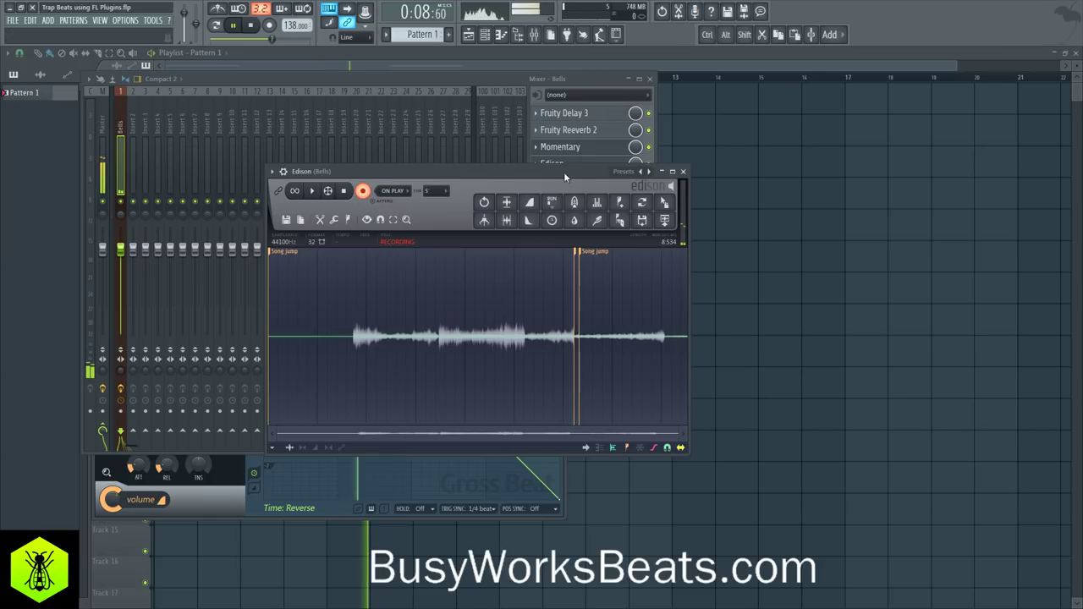
{"action": "left_click", "coordinate": [343, 190]}
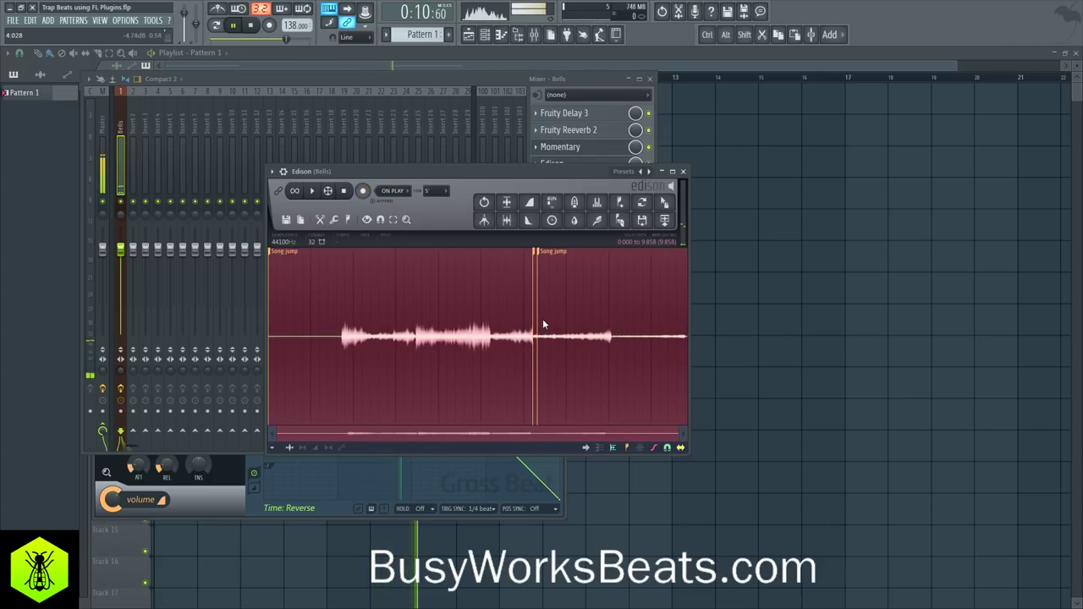
{"action": "key", "text": "space"}
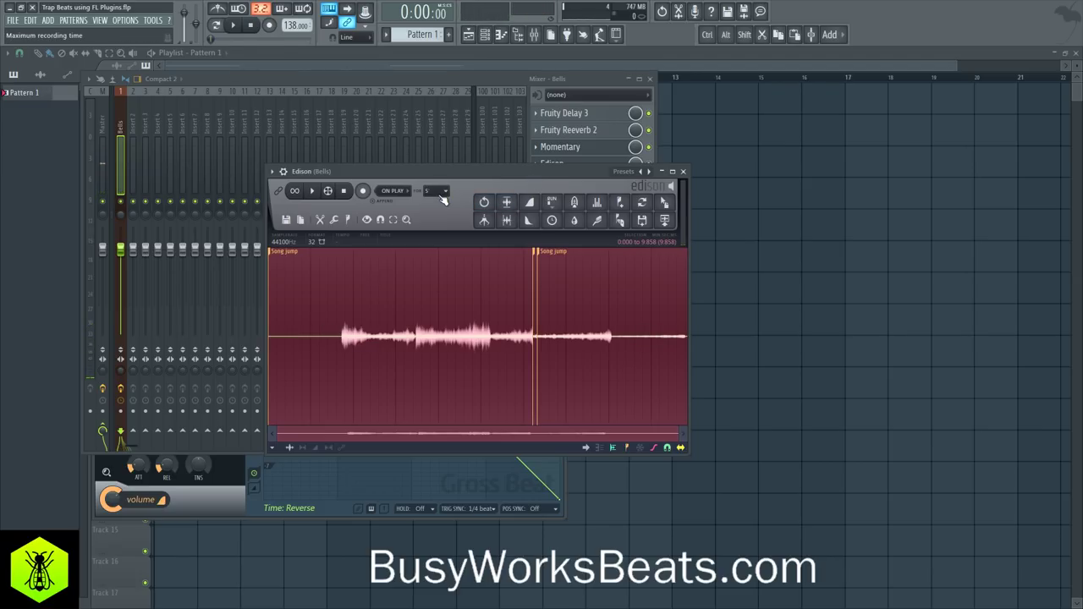
Select the whole Edison recording, trim its side noise, and send it to the playlist as an audio clip
{"action": "key", "text": "F12"}
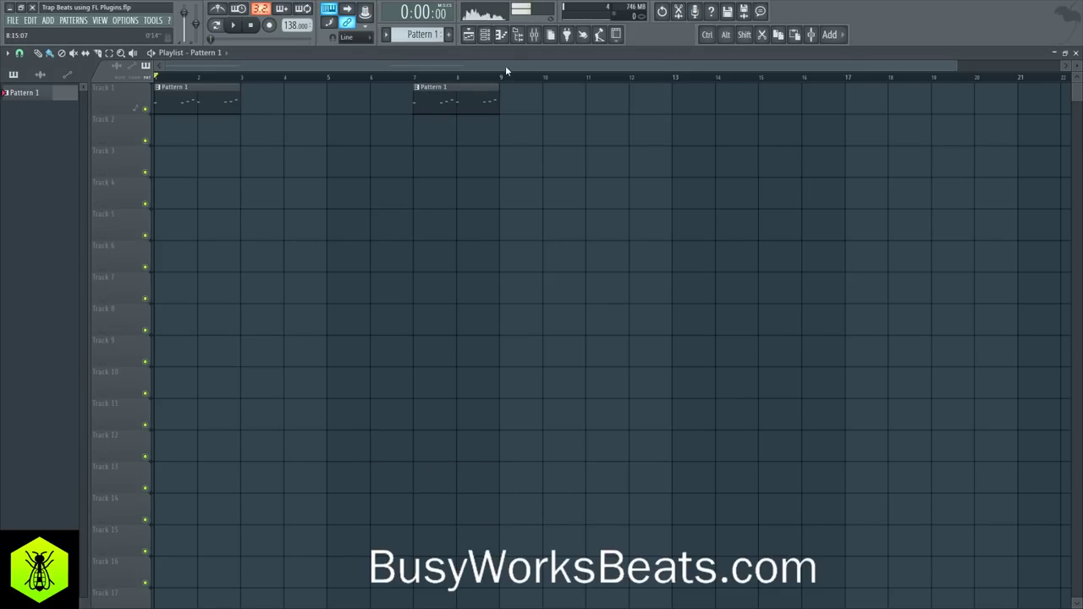
{"action": "key", "text": "F9"}
{"action": "left_click", "coordinate": [566, 170]}
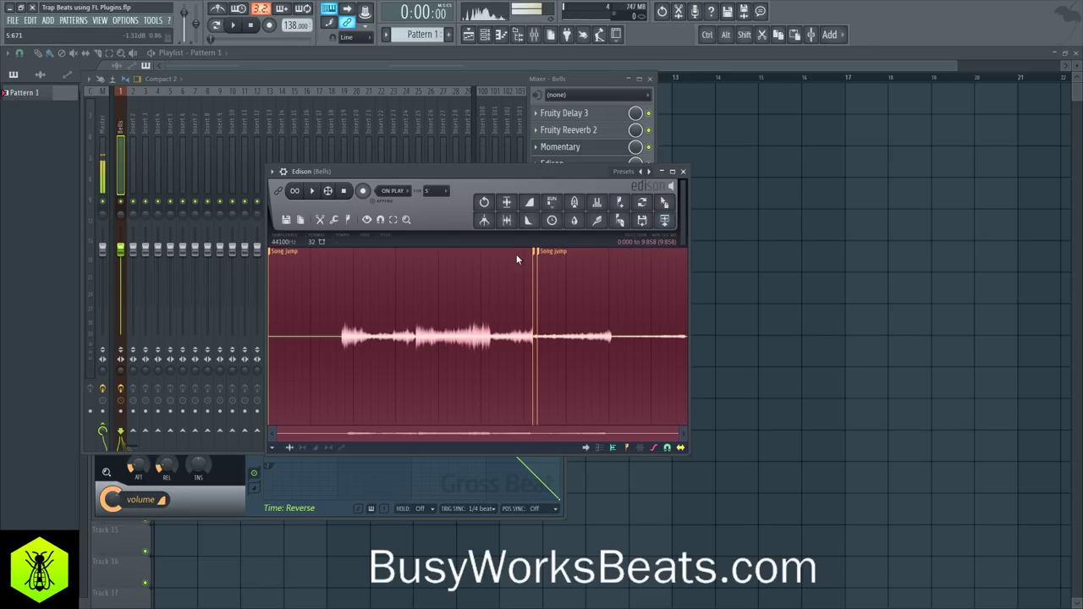
{"action": "left_click", "coordinate": [323, 336]}
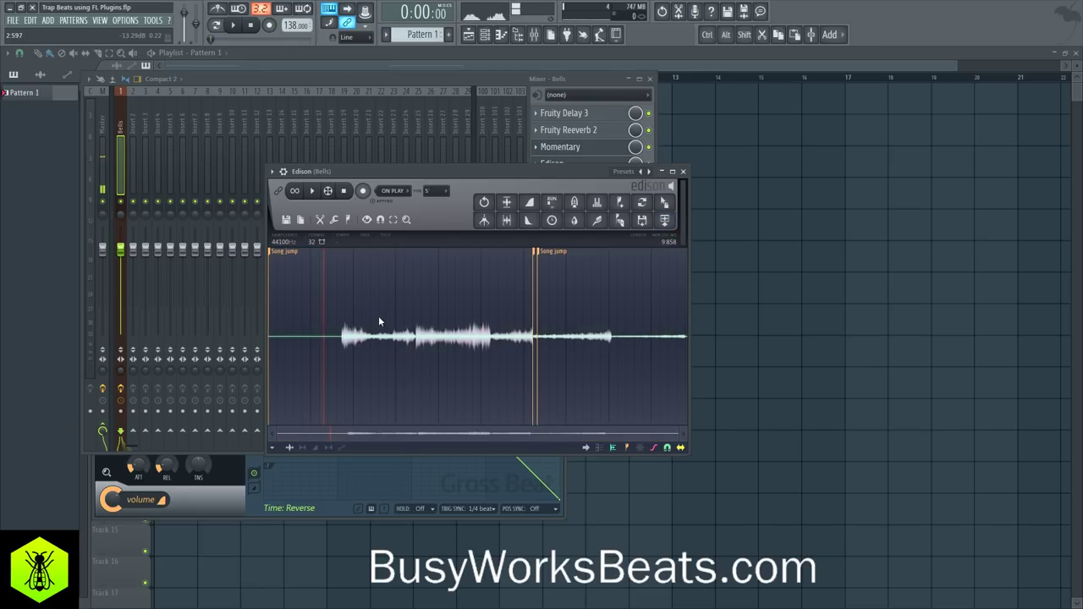
{"action": "left_click", "coordinate": [484, 202]}
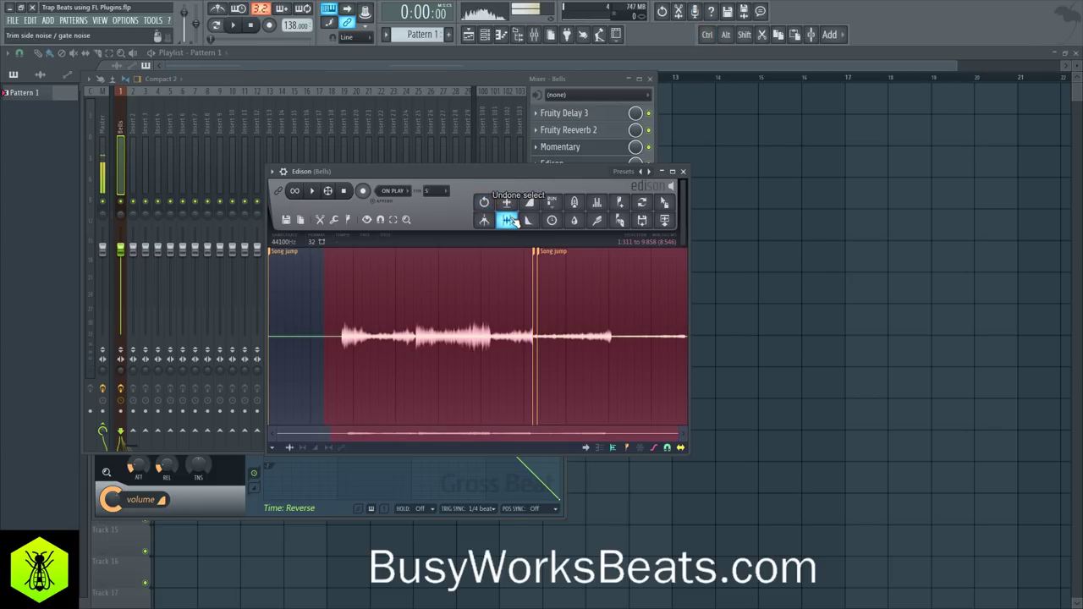
{"action": "left_click_drag", "start_coordinate": [324, 337], "coordinate": [239, 320]}
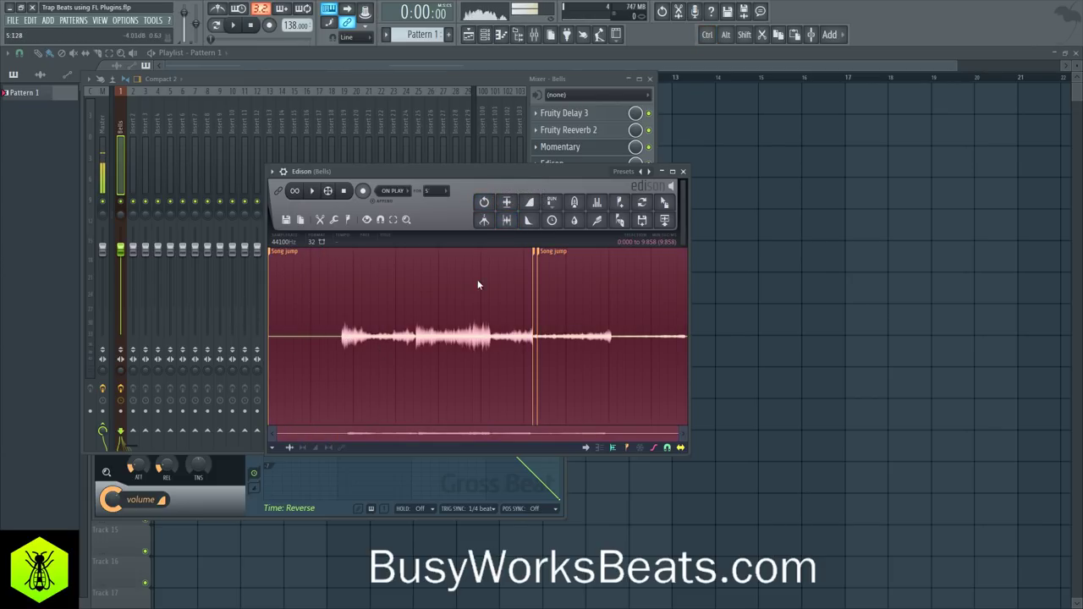
{"action": "left_click", "coordinate": [506, 219]}
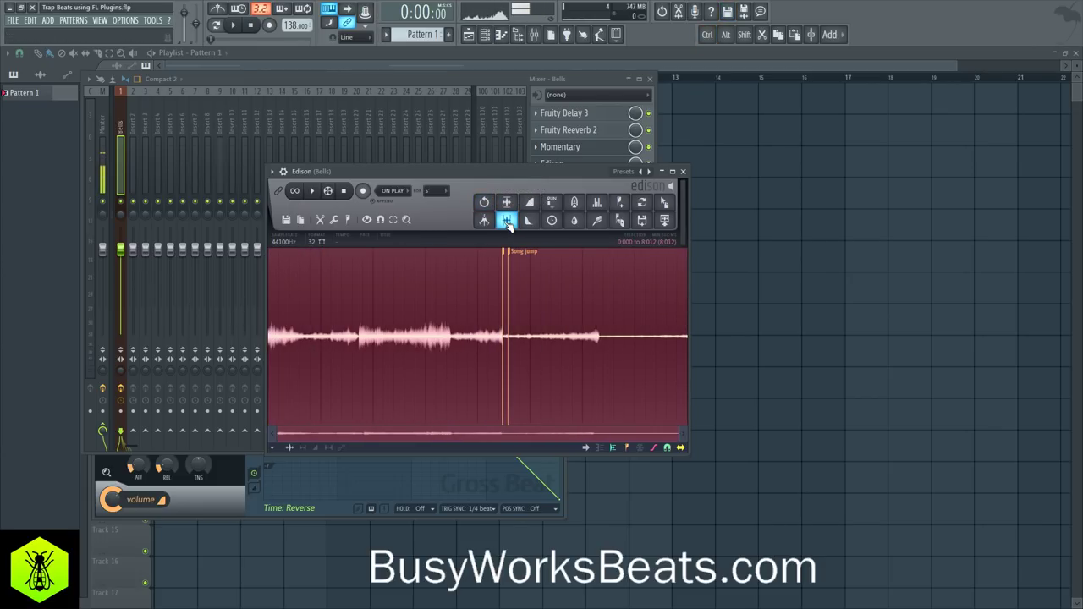
{"action": "left_click", "coordinate": [665, 221]}
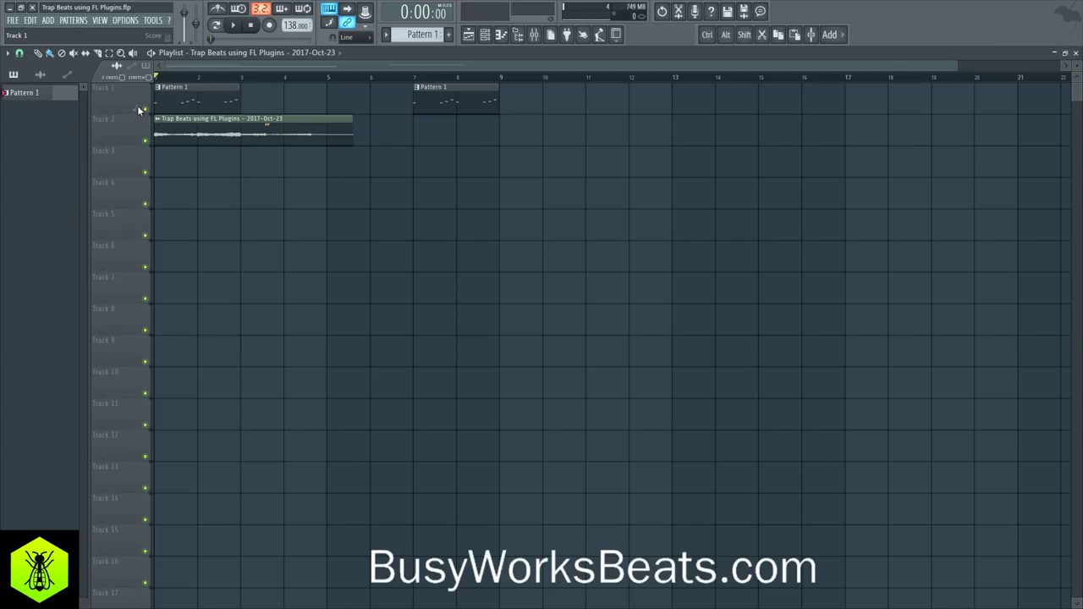
Route the recorded audio clip's channel to mixer track 2 and return to the playlist
{"action": "left_click", "coordinate": [485, 34]}
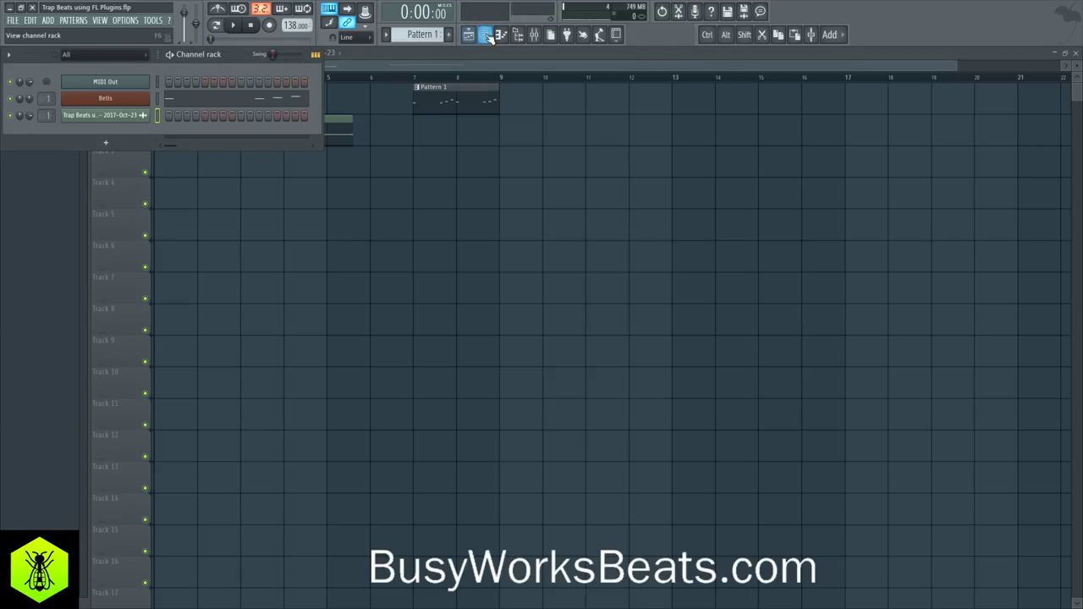
{"action": "left_click", "coordinate": [495, 36]}
{"action": "left_click", "coordinate": [495, 37]}
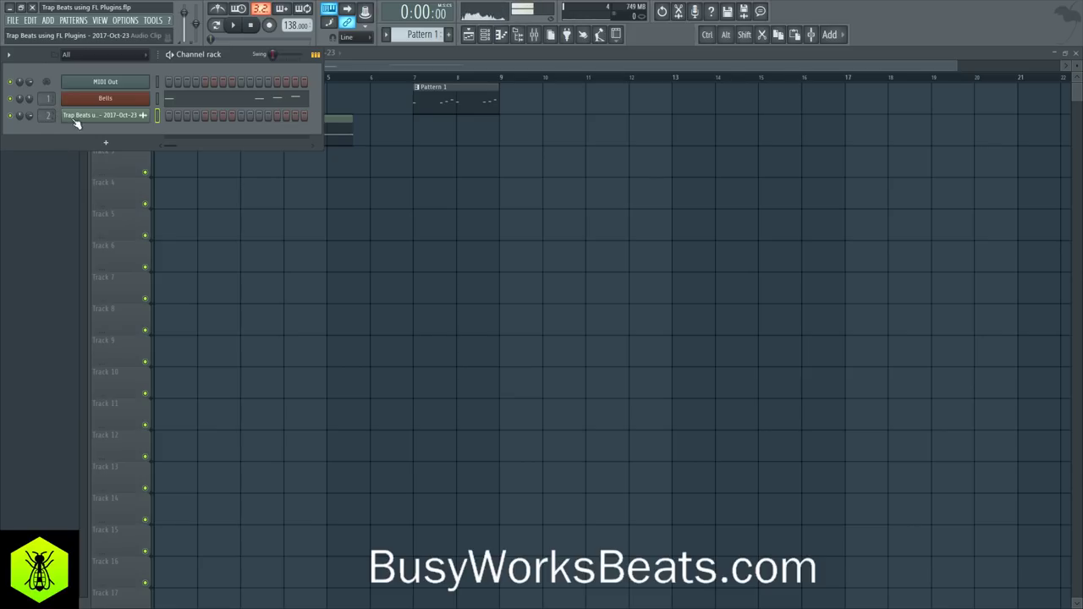
{"action": "right_click", "coordinate": [360, 242]}
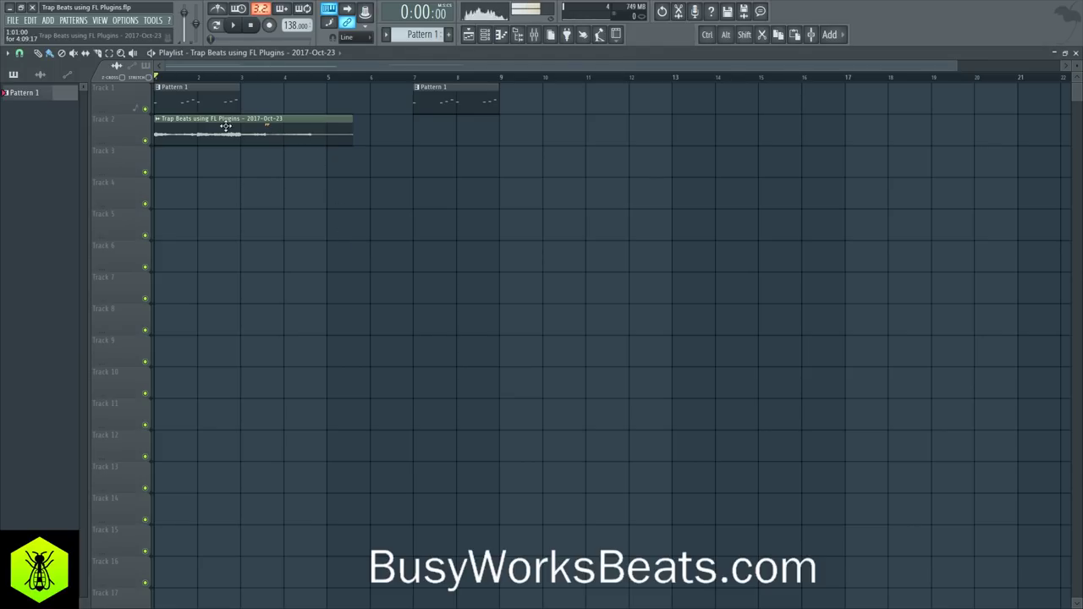
Delete the Pattern 1 clip at bar 1 on Track 1 and turn on the metronome
{"action": "right_click", "coordinate": [191, 97]}
{"action": "left_click", "coordinate": [217, 12]}
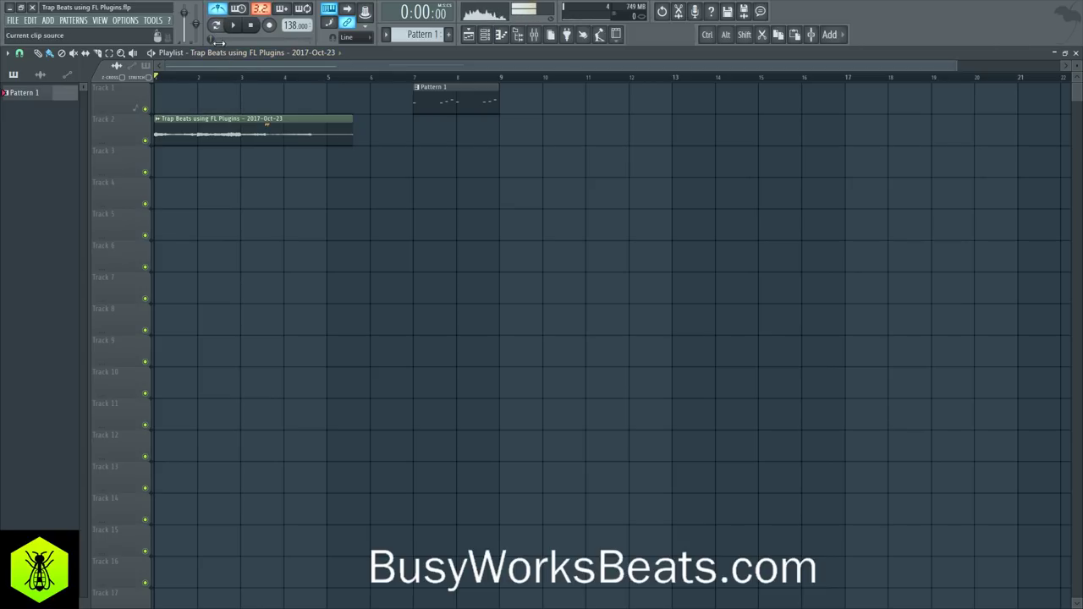
Play the recorded clip against the metronome and make Track 2 taller, stopping playback when done
{"action": "key", "text": "space"}
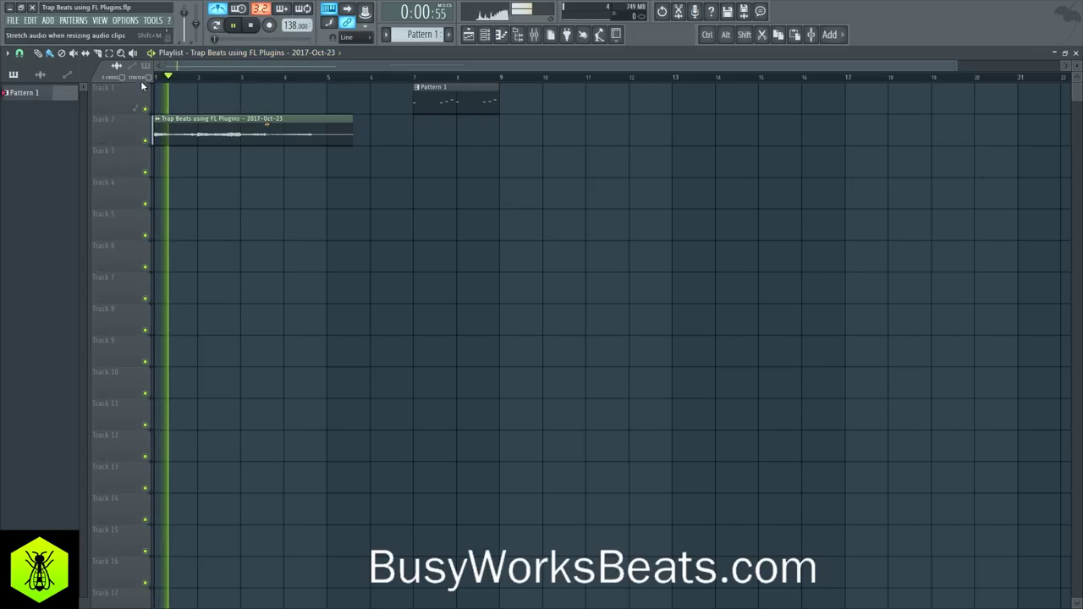
{"action": "left_click_drag", "start_coordinate": [119, 146], "coordinate": [119, 187]}
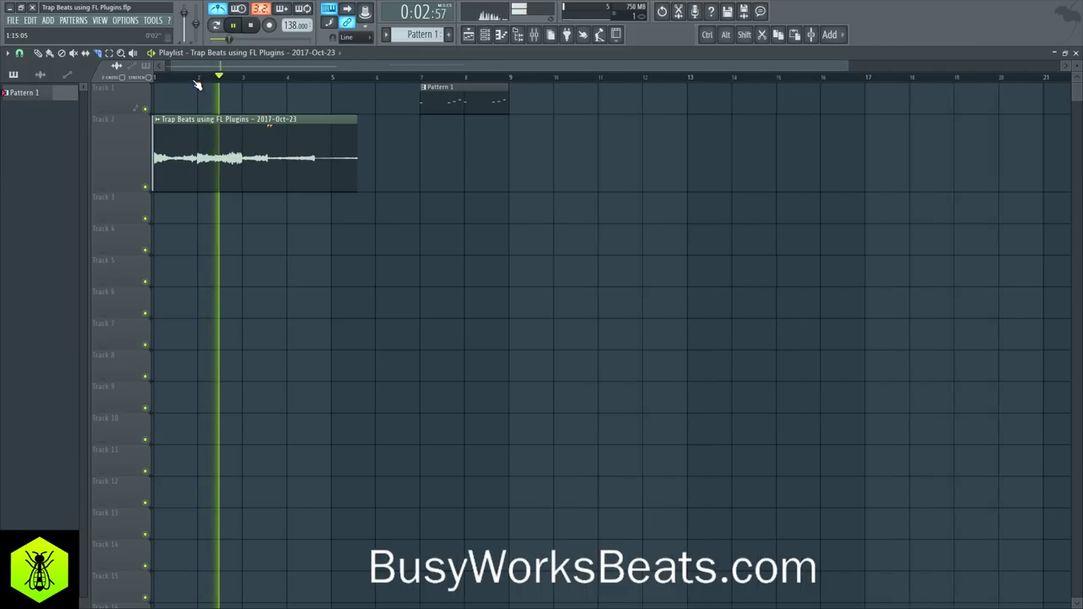
{"action": "scroll", "coordinate": [210, 72], "scroll_direction": "up", "scroll_amount": 4}
{"action": "key", "text": "space"}
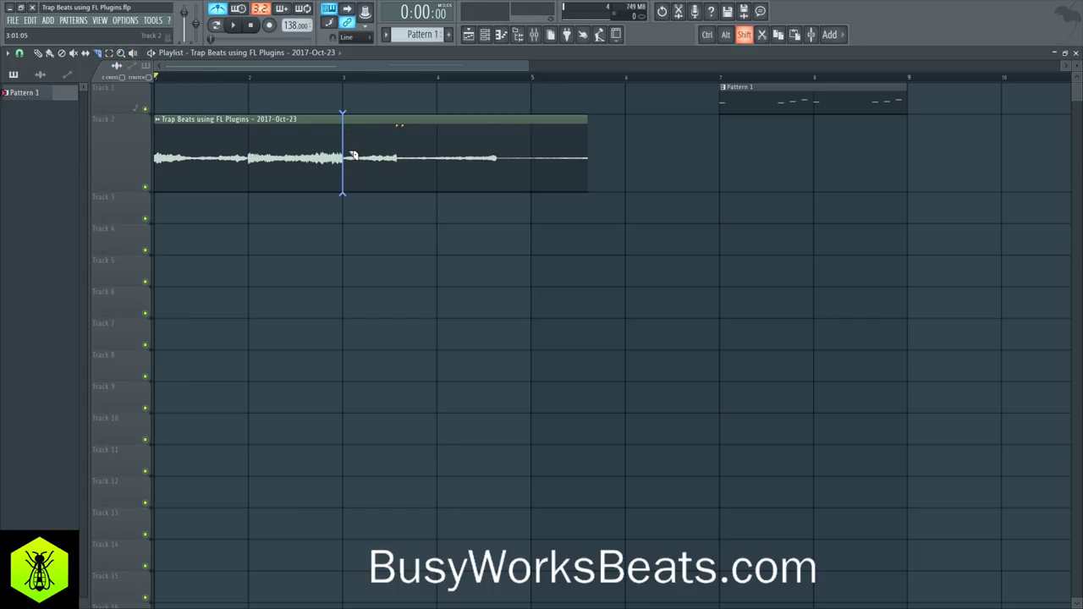
Slice the recorded audio clip on Track 2 at bar 3 and delete the part after the cut
{"action": "left_click", "coordinate": [352, 156], "text": "shift"}
{"action": "left_click", "coordinate": [52, 53]}
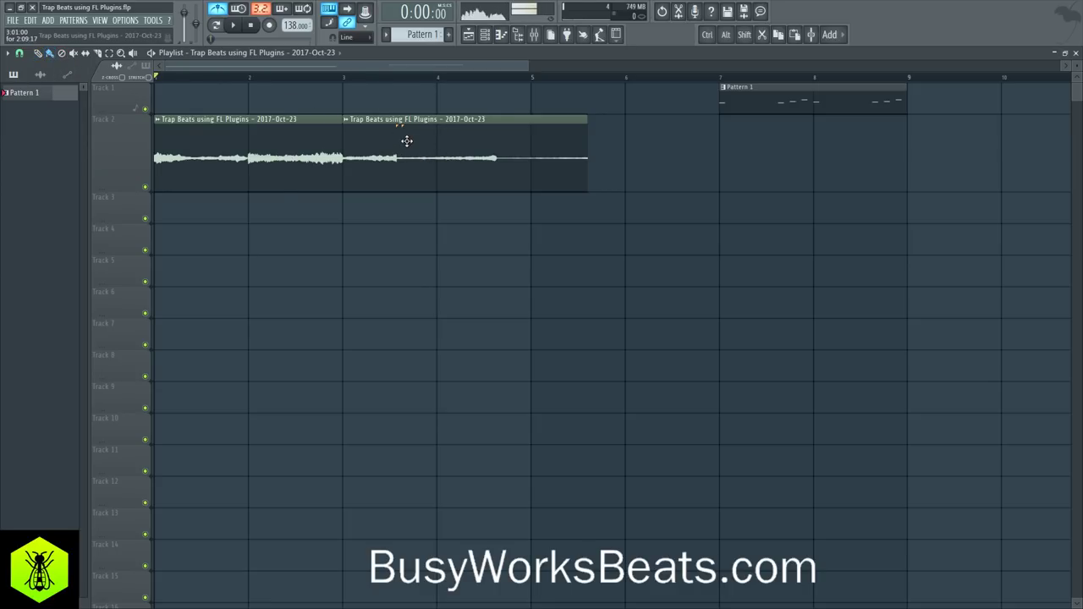
{"action": "right_click", "coordinate": [407, 141]}
{"action": "scroll", "coordinate": [380, 80], "scroll_direction": "down", "scroll_amount": 3}
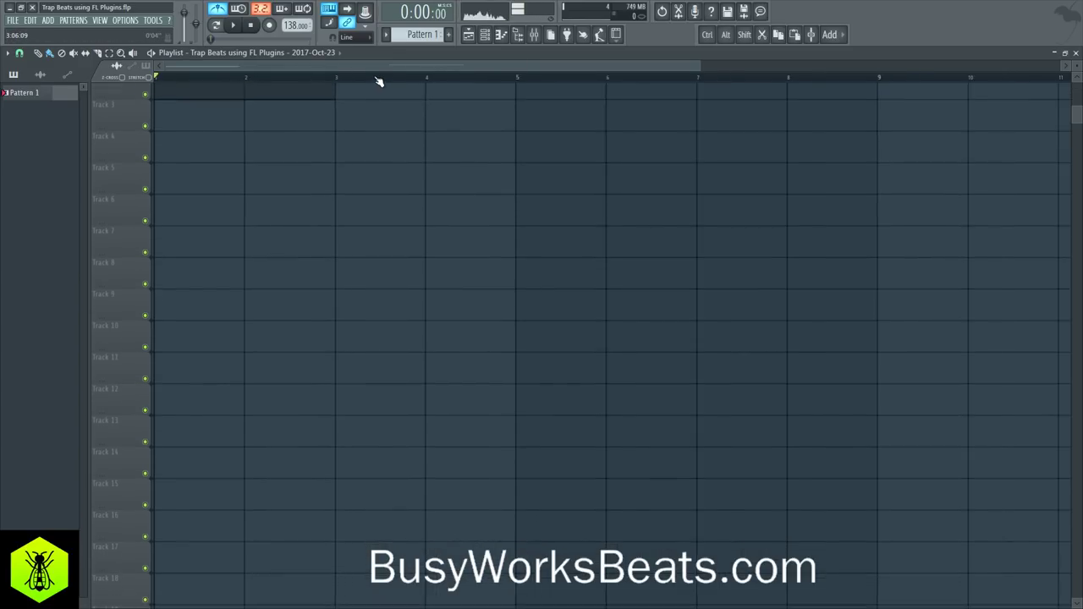
{"action": "scroll", "coordinate": [412, 208], "scroll_direction": "up", "scroll_amount": 1}
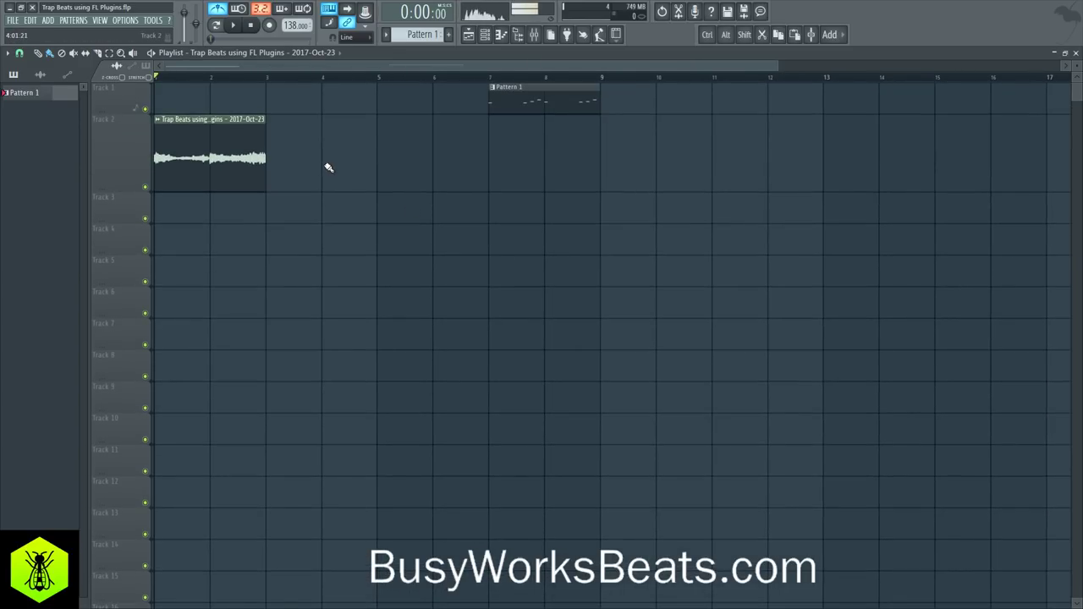
Duplicate the two-bar audio clip three times along Track 2 so the loop ends at bar 9
{"action": "left_click_drag", "start_coordinate": [329, 166], "coordinate": [185, 153]}
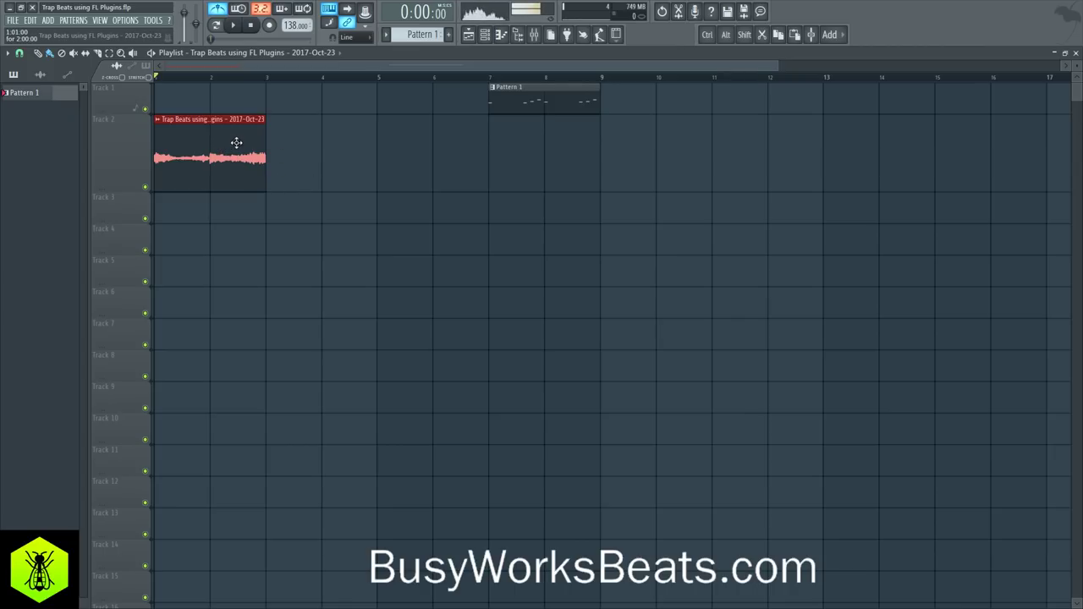
{"action": "key", "text": "ctrl+b"}
{"action": "key", "text": "ctrl+b"}
{"action": "key", "text": "ctrl+b"}
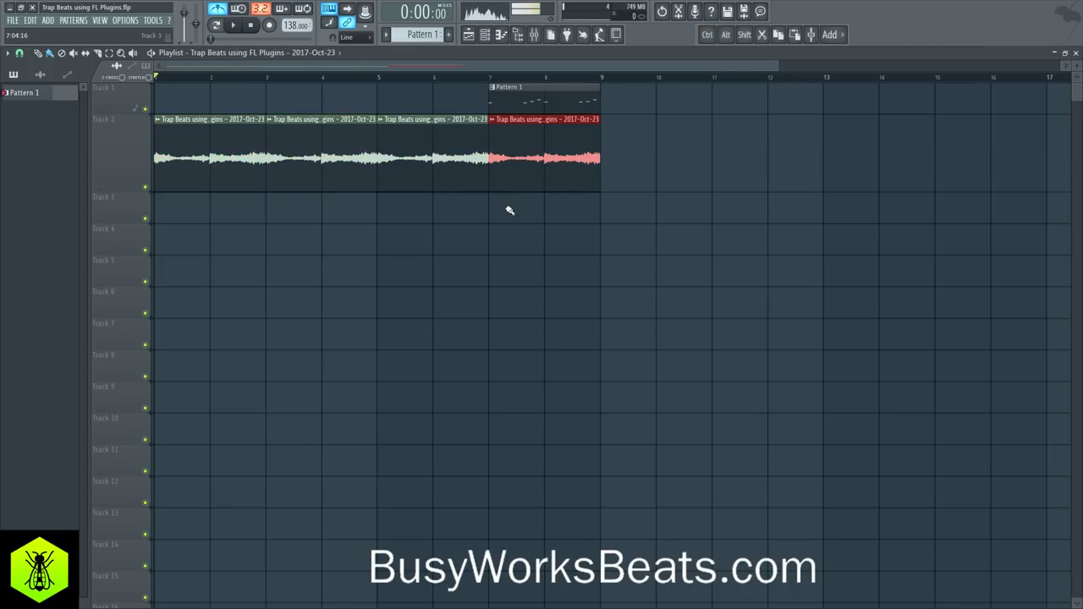
{"action": "left_click", "coordinate": [509, 202]}
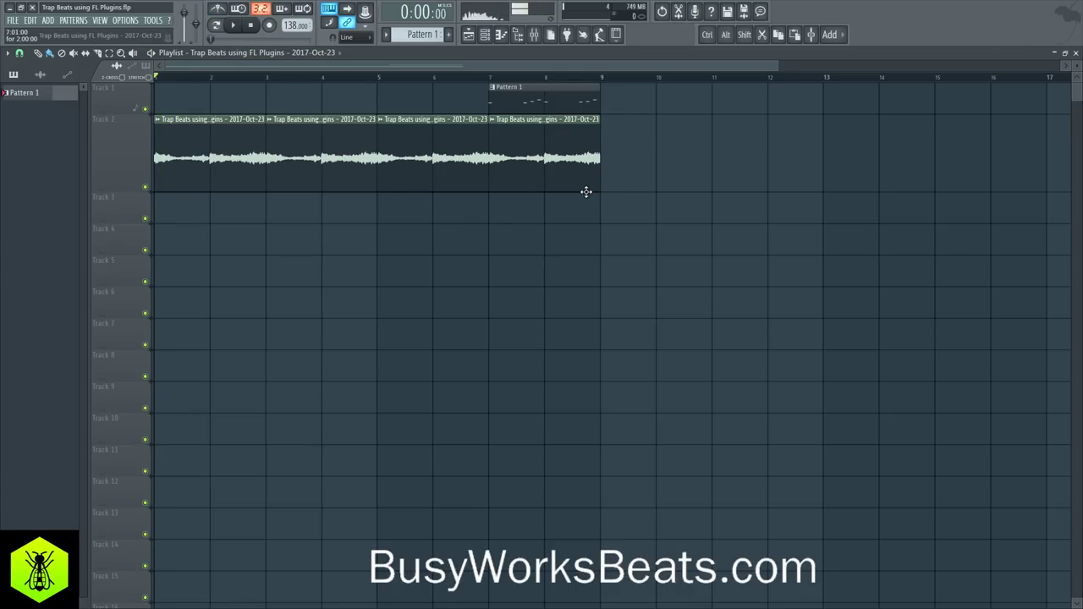
Play back the looped audio clips and delete the Pattern 1 clip at bar 7 on Track 1
{"action": "mouse_move", "coordinate": [609, 161]}
{"action": "left_mouse_down"}
{"action": "mouse_move", "coordinate": [655, 166]}
{"action": "mouse_move", "coordinate": [625, 164]}
{"action": "left_mouse_up"}
{"action": "right_click", "coordinate": [643, 164]}
{"action": "key", "text": "space"}
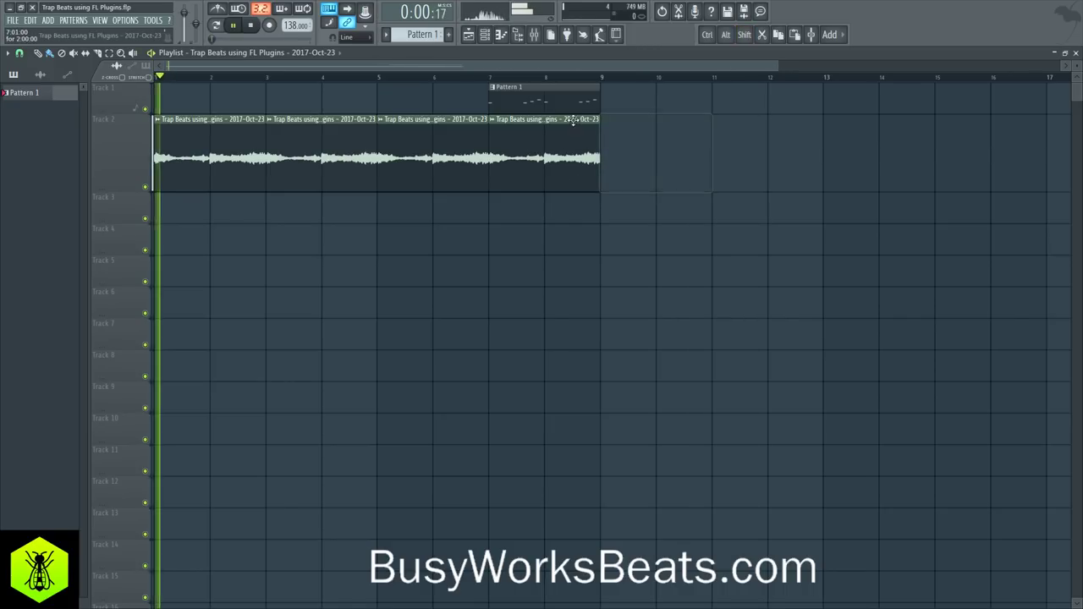
{"action": "right_click", "coordinate": [537, 102]}
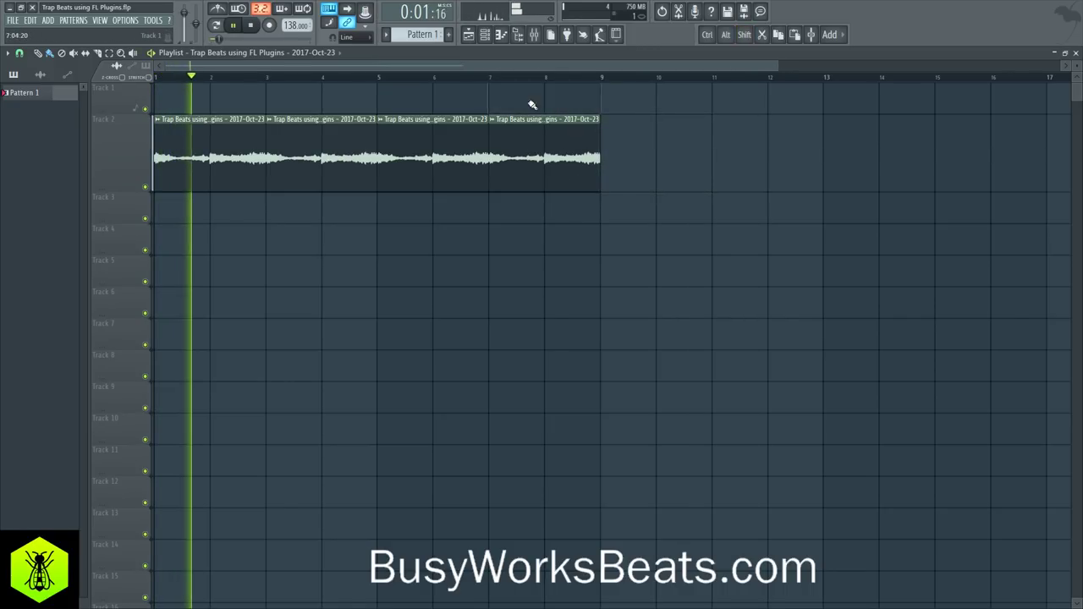
Lower the time-stretching pitch in the recorded clip's channel settings with Auto stretch mode, and play the loop back
{"action": "left_click", "coordinate": [485, 34]}
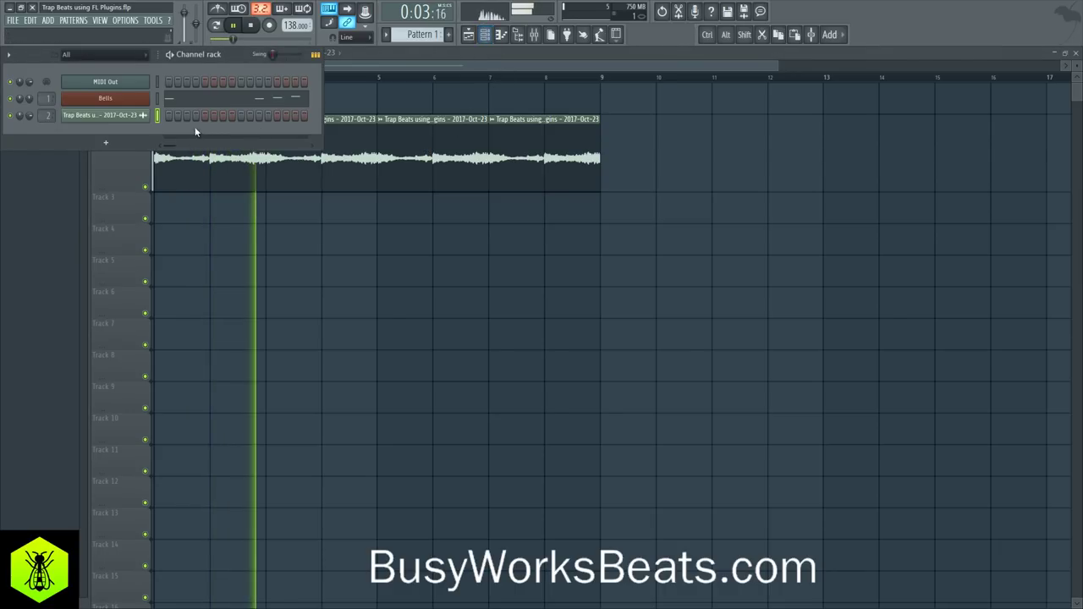
{"action": "left_click", "coordinate": [485, 34]}
{"action": "left_click", "coordinate": [488, 37]}
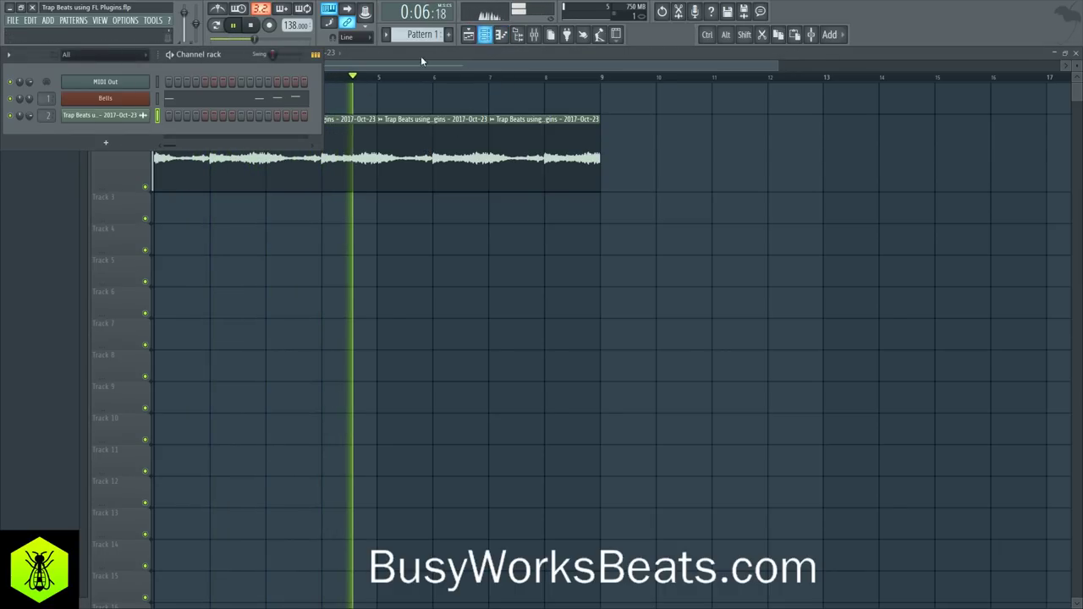
{"action": "left_click", "coordinate": [109, 116]}
{"action": "key", "text": "space"}
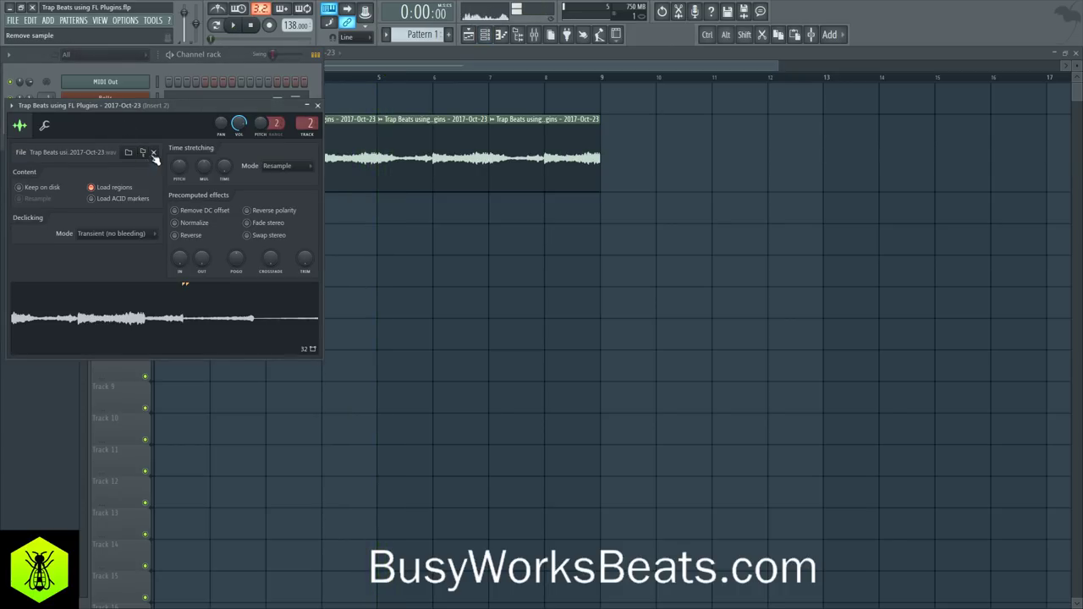
{"action": "left_click_drag", "start_coordinate": [119, 108], "coordinate": [381, 110]}
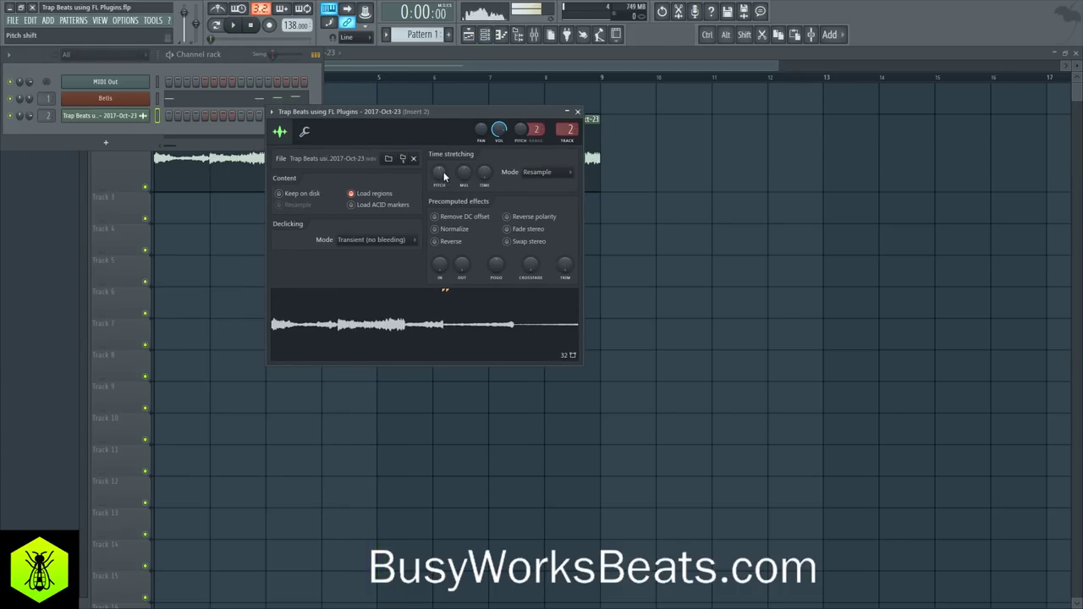
{"action": "left_click_drag", "start_coordinate": [444, 176], "coordinate": [445, 203]}
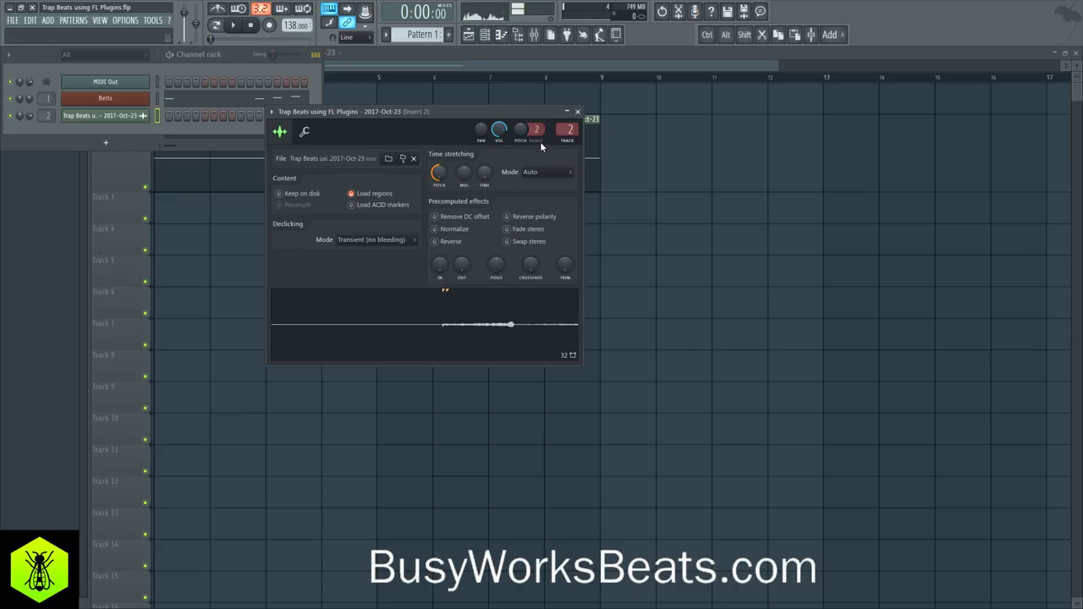
{"action": "left_click", "coordinate": [578, 112]}
{"action": "right_click", "coordinate": [682, 210]}
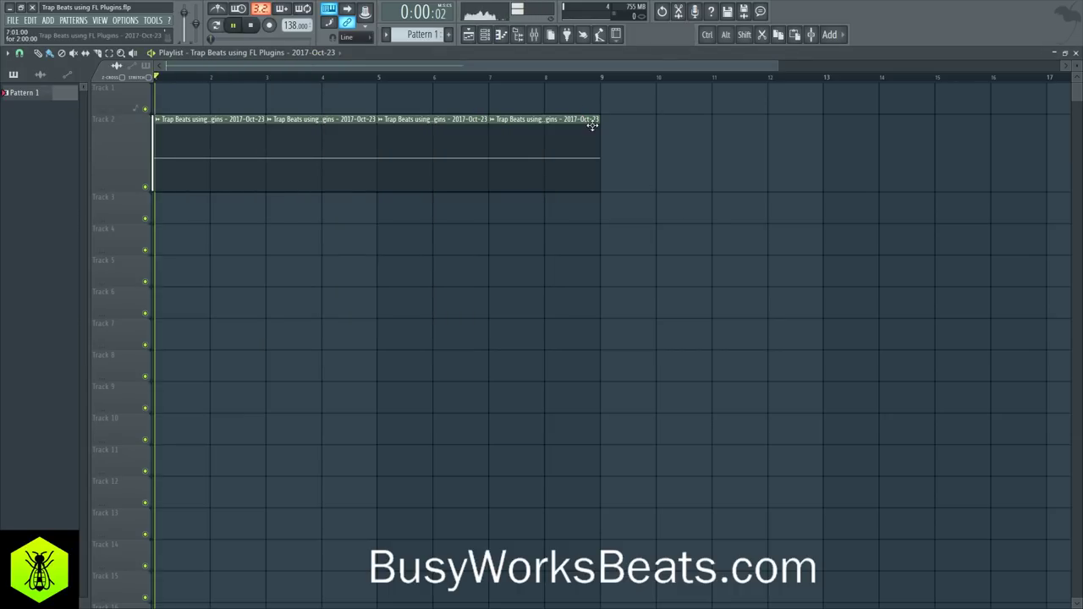
Reset the time-stretching pitch in the recorded audio clip's channel settings
{"action": "left_click", "coordinate": [486, 39]}
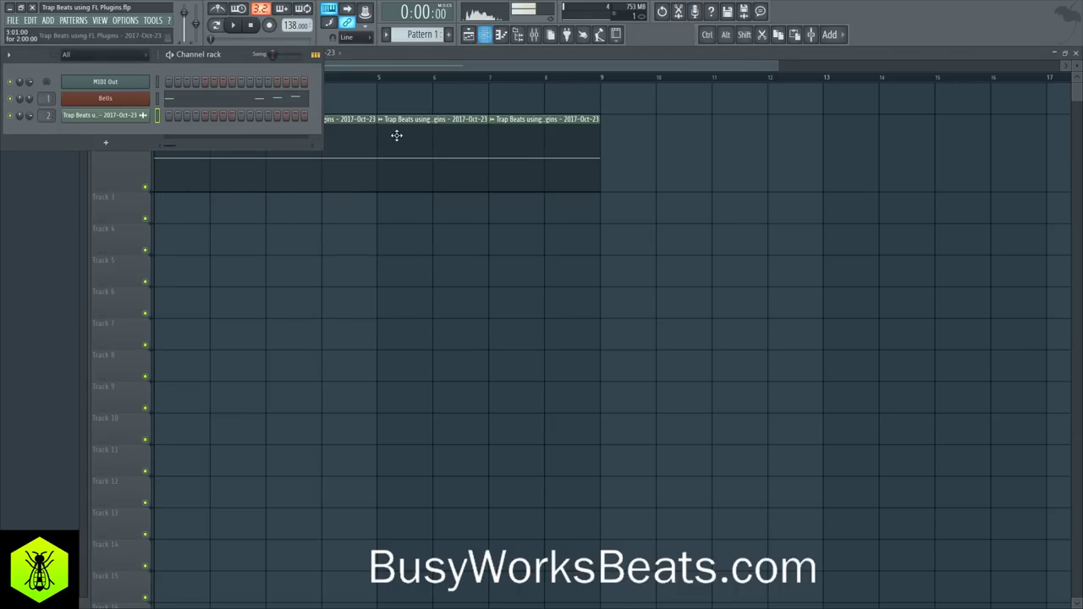
{"action": "left_click", "coordinate": [144, 115]}
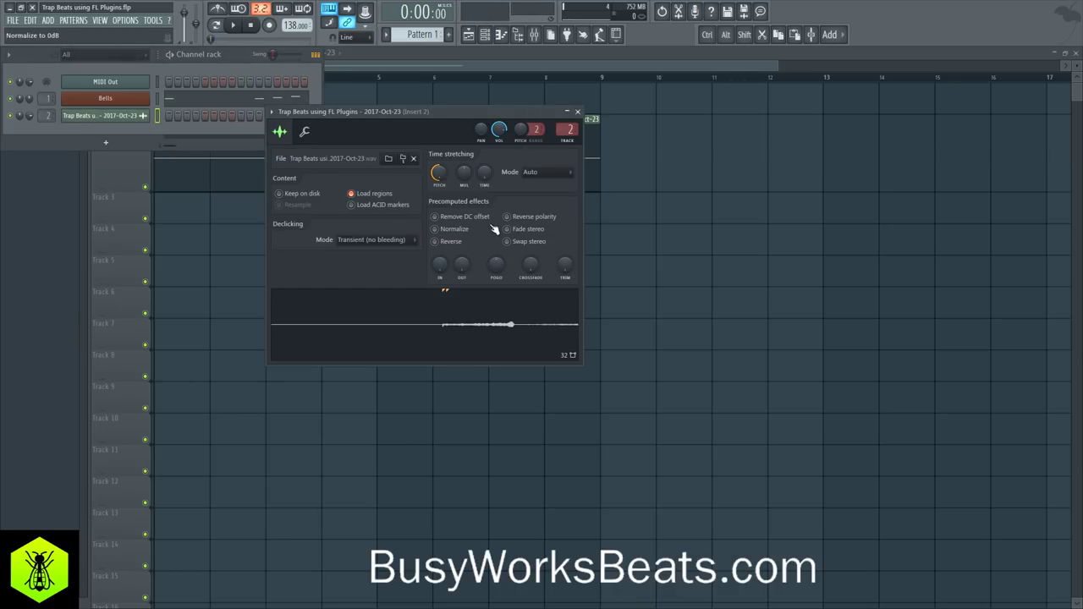
{"action": "right_click", "coordinate": [442, 175]}
{"action": "left_click", "coordinate": [457, 183]}
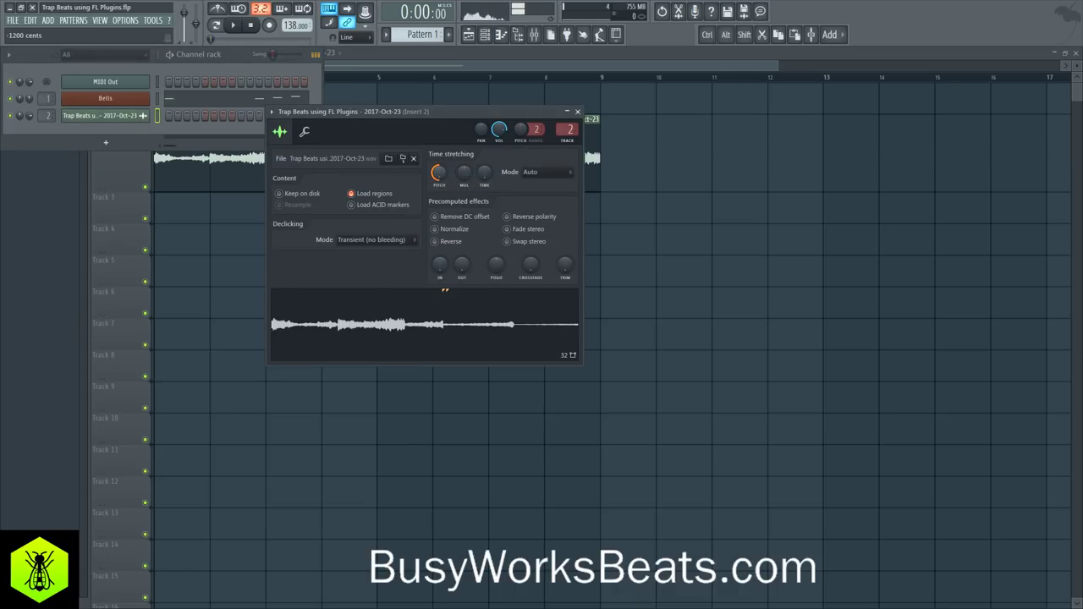
Try lowering the recorded clip's time-stretching pitch by 1200 cents in Auto mode, reset it and adjust the pitch again
{"action": "left_click_drag", "start_coordinate": [439, 174], "coordinate": [439, 196]}
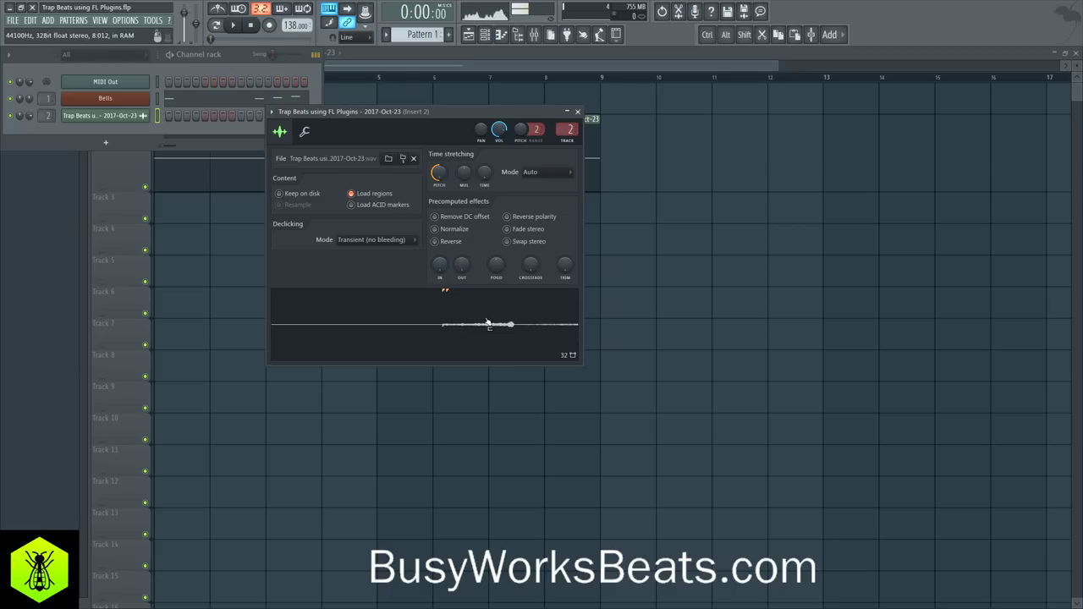
{"action": "right_click", "coordinate": [440, 174]}
{"action": "left_click", "coordinate": [455, 183]}
{"action": "left_click_drag", "start_coordinate": [440, 174], "coordinate": [442, 174]}
Reset the recorded clip's time-stretching pitch, set its stretch mode to Resample, and close the channel settings and channel rack
{"action": "right_click", "coordinate": [442, 174]}
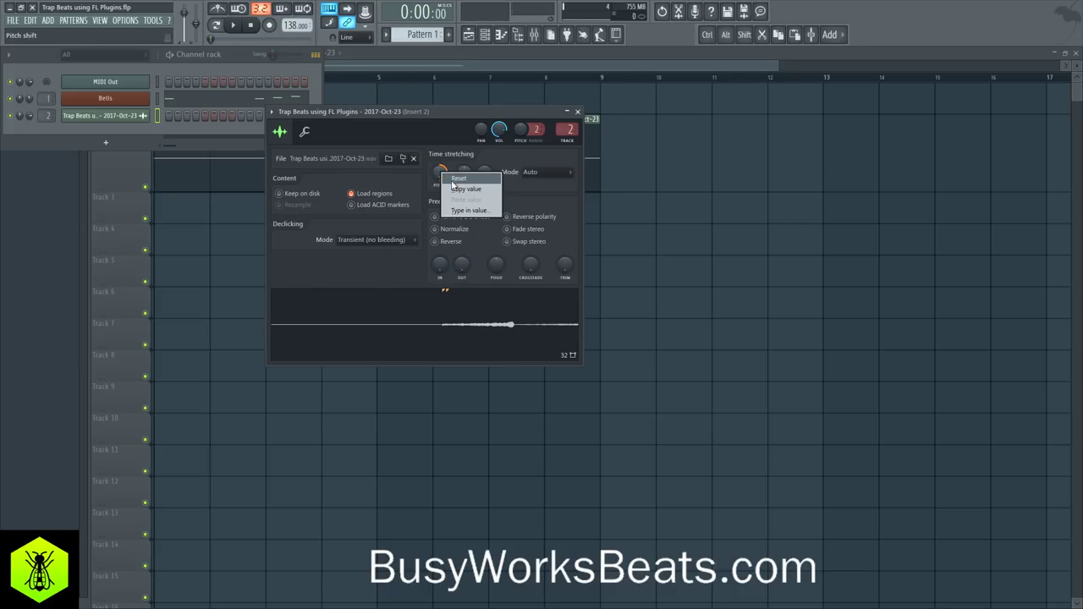
{"action": "left_click", "coordinate": [455, 180]}
{"action": "left_click", "coordinate": [535, 174]}
{"action": "left_click", "coordinate": [538, 195]}
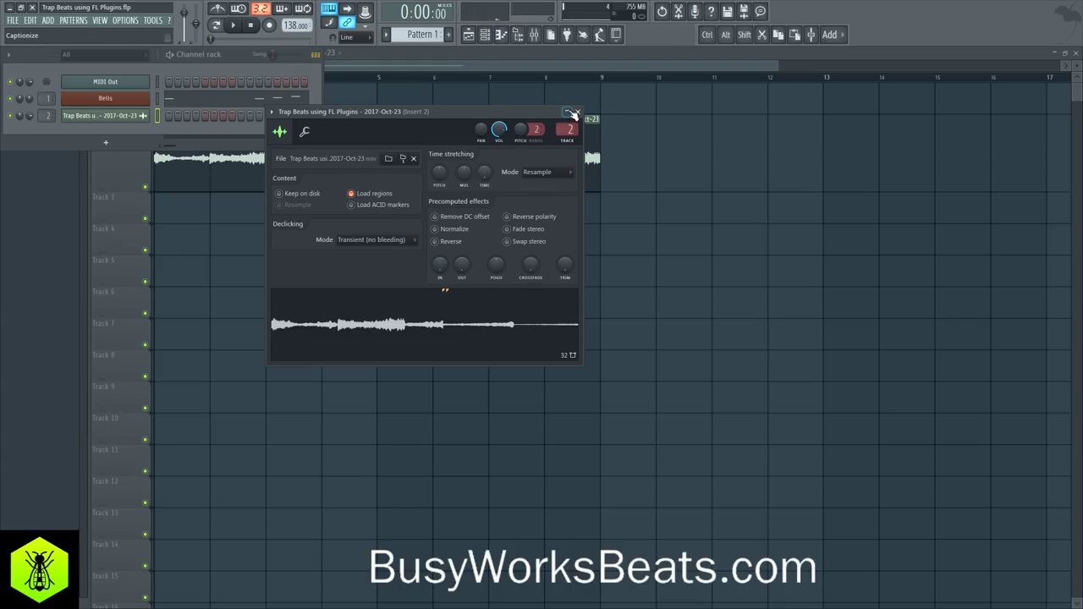
{"action": "left_click", "coordinate": [578, 112]}
{"action": "key", "text": "F6"}
Play back the looped audio clips and browse the effects available for slot 1 of mixer track Insert 2
{"action": "key", "text": "space"}
{"action": "left_click", "coordinate": [491, 42]}
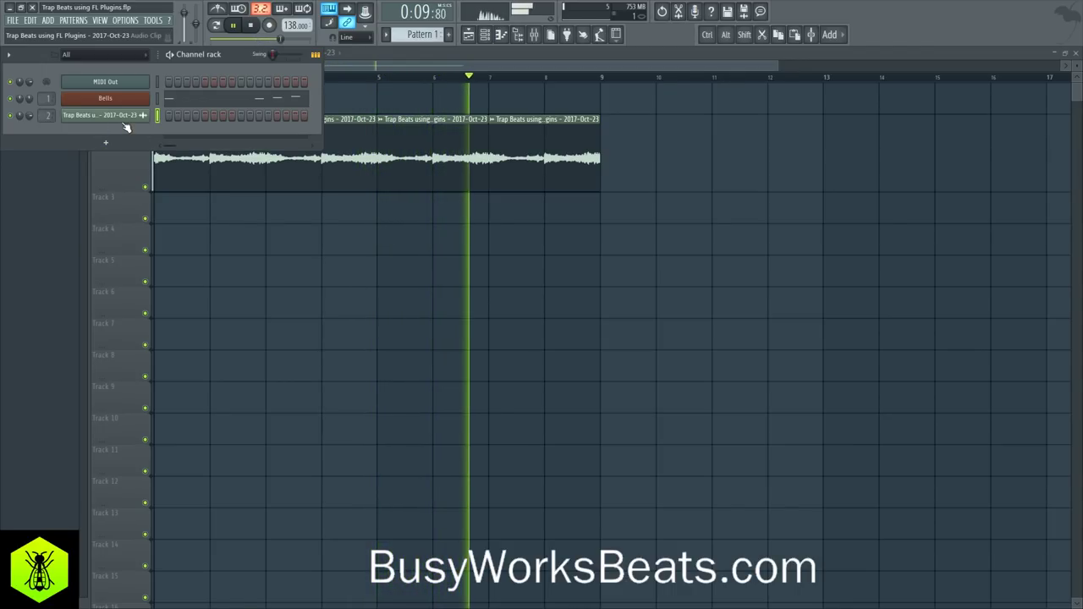
{"action": "left_click", "coordinate": [534, 35]}
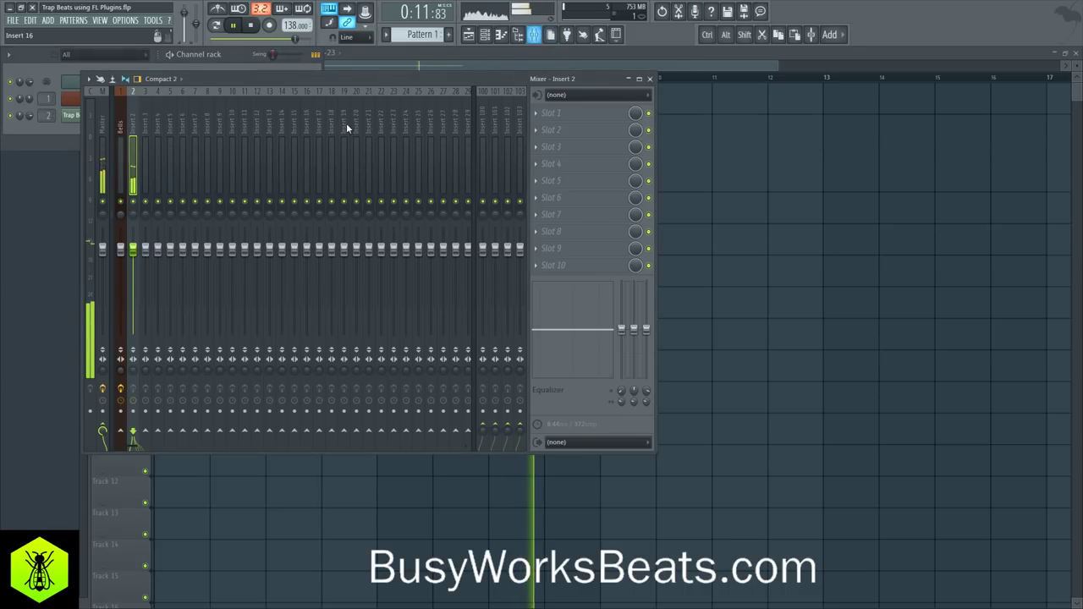
{"action": "key", "text": "space"}
{"action": "left_click", "coordinate": [537, 111]}
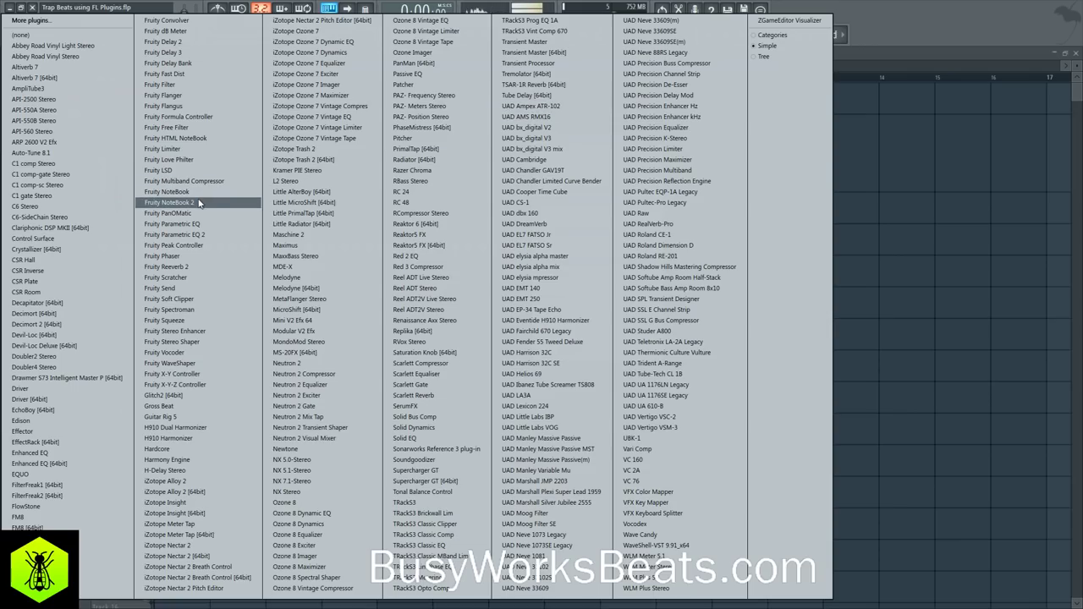
{"action": "left_click", "coordinate": [861, 194]}
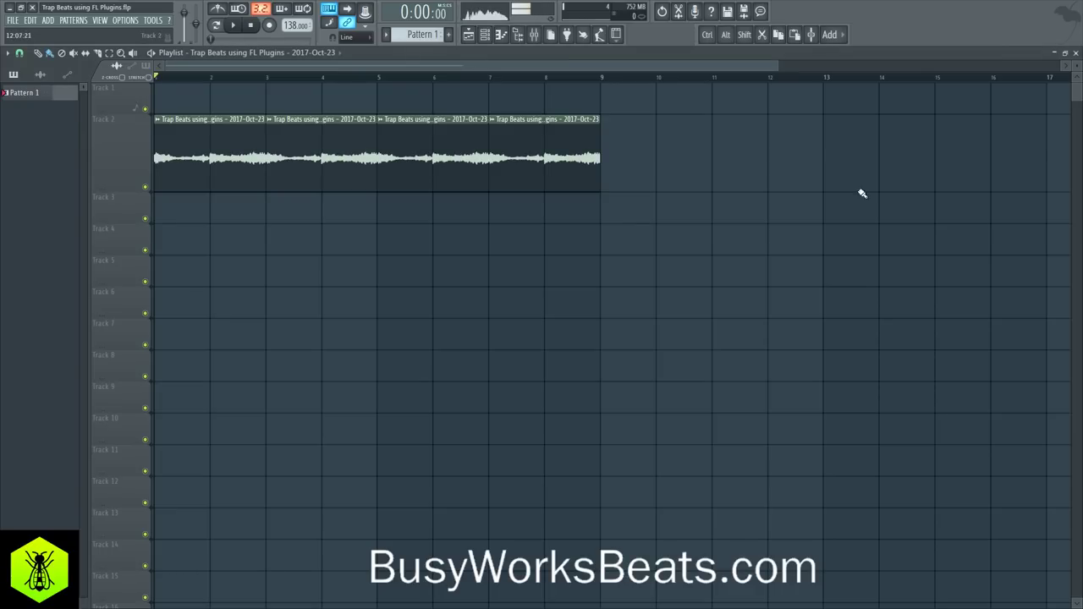
Route the recorded clip's channel to mixer track 1, Bells
{"action": "left_click", "coordinate": [533, 35]}
{"action": "left_click", "coordinate": [484, 37]}
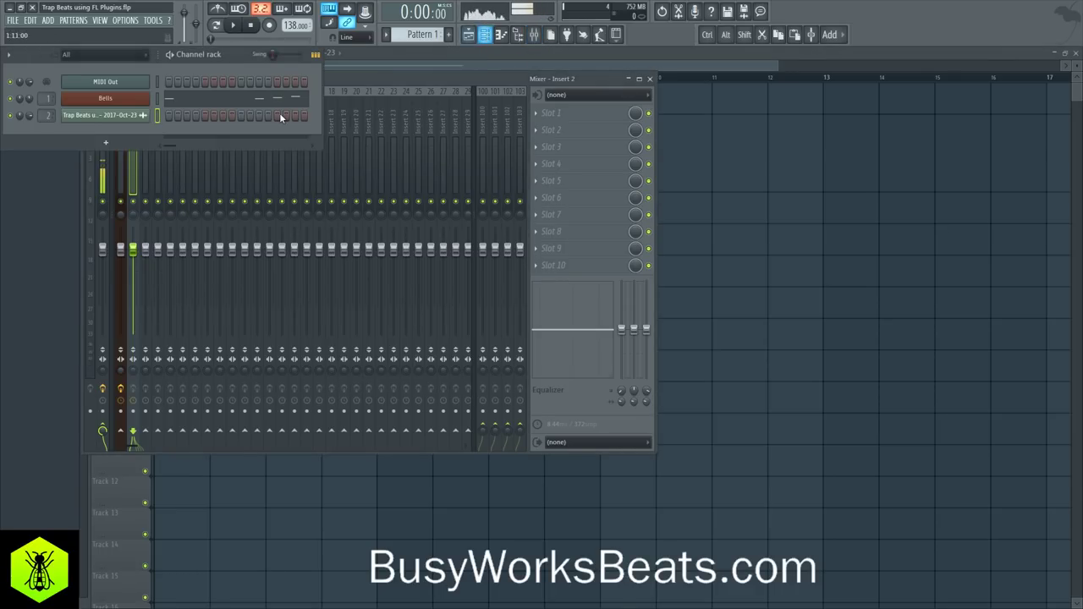
{"action": "left_click_drag", "start_coordinate": [48, 116], "coordinate": [47, 124]}
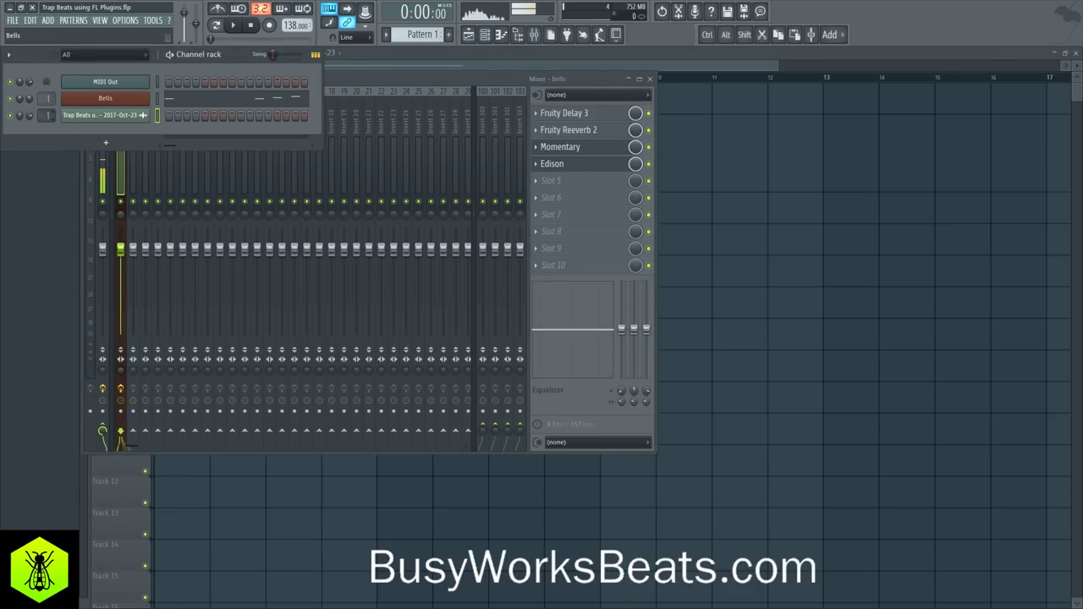
Remove Edison from slot 4 of the Bells mixer track
{"action": "left_click", "coordinate": [536, 147]}
{"action": "mouse_move", "coordinate": [549, 161]}
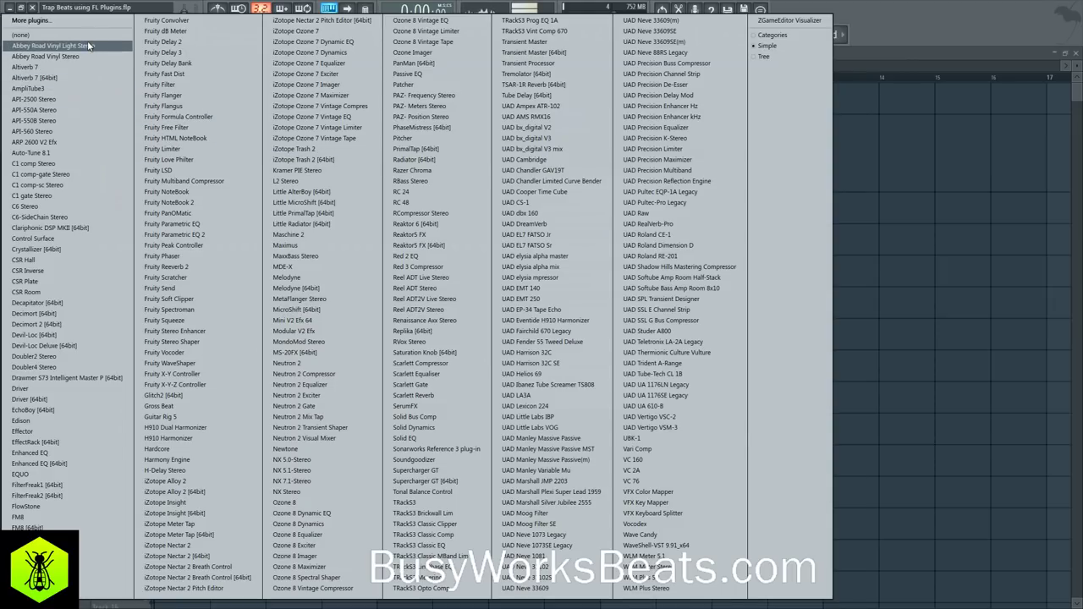
{"action": "key", "text": "Escape"}
{"action": "mouse_move", "coordinate": [588, 160]}
{"action": "key", "text": "Escape"}
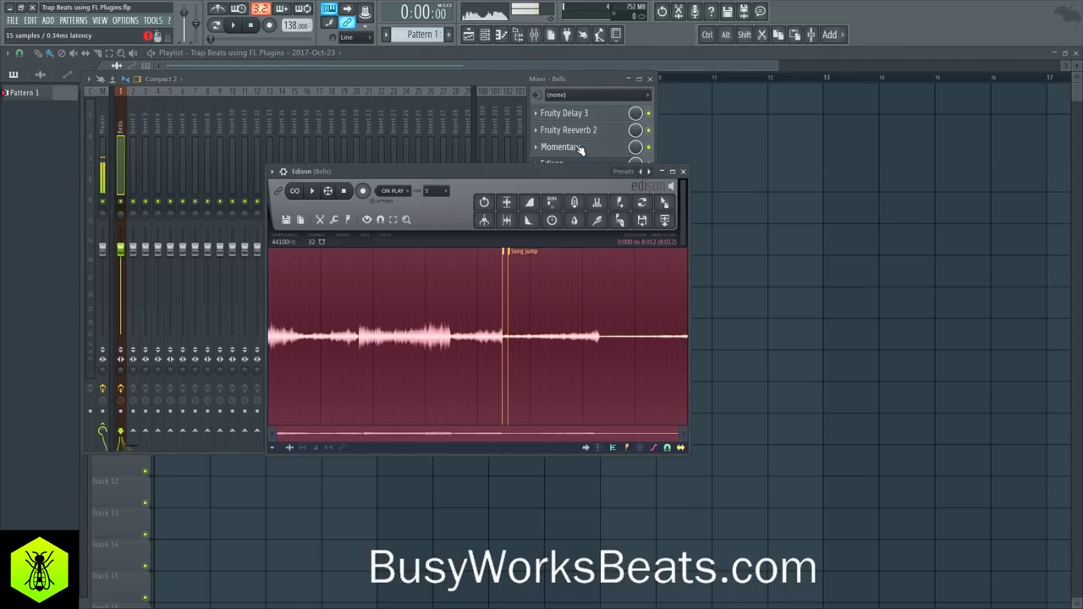
{"action": "left_click", "coordinate": [683, 172]}
{"action": "left_click", "coordinate": [528, 166]}
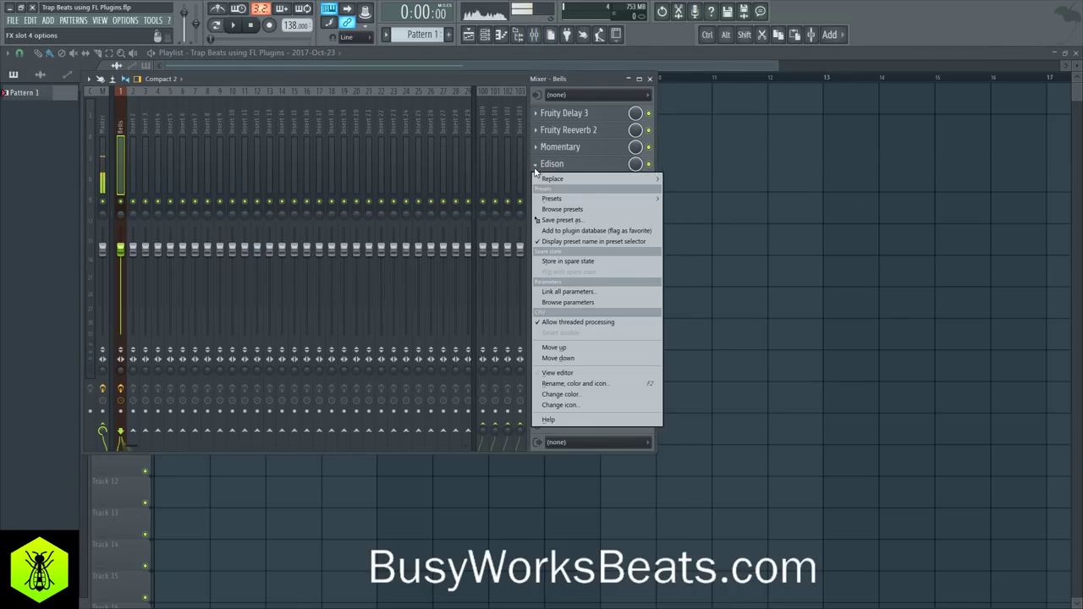
{"action": "mouse_move", "coordinate": [559, 180]}
{"action": "left_click", "coordinate": [25, 35]}
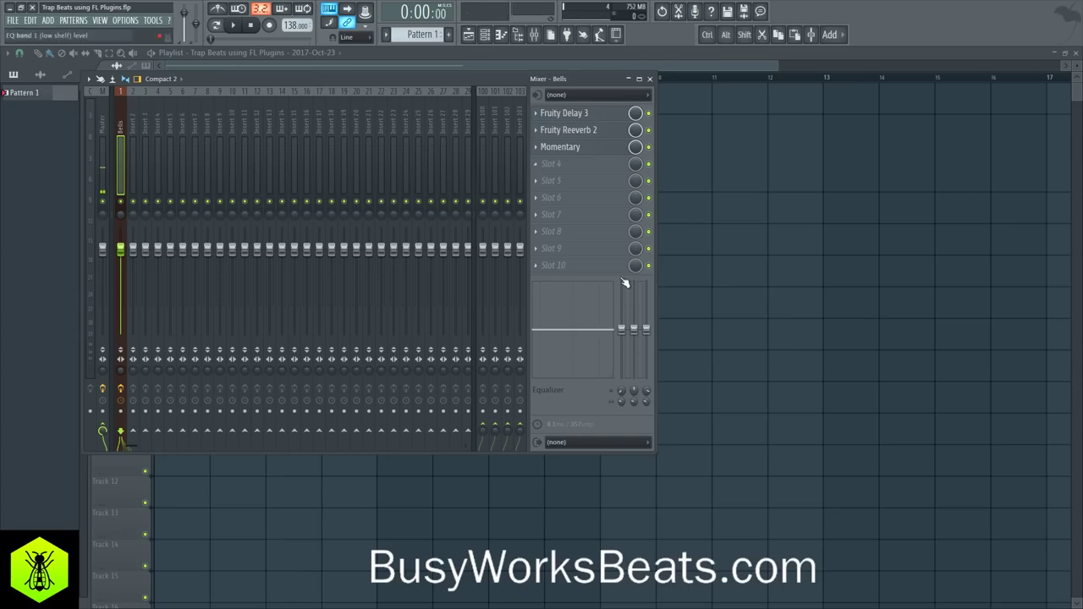
Load the Momentary preset in Gross Beat on the Bells track, choose the 1/2 Speed time effect, and start playback
{"action": "left_click", "coordinate": [561, 149]}
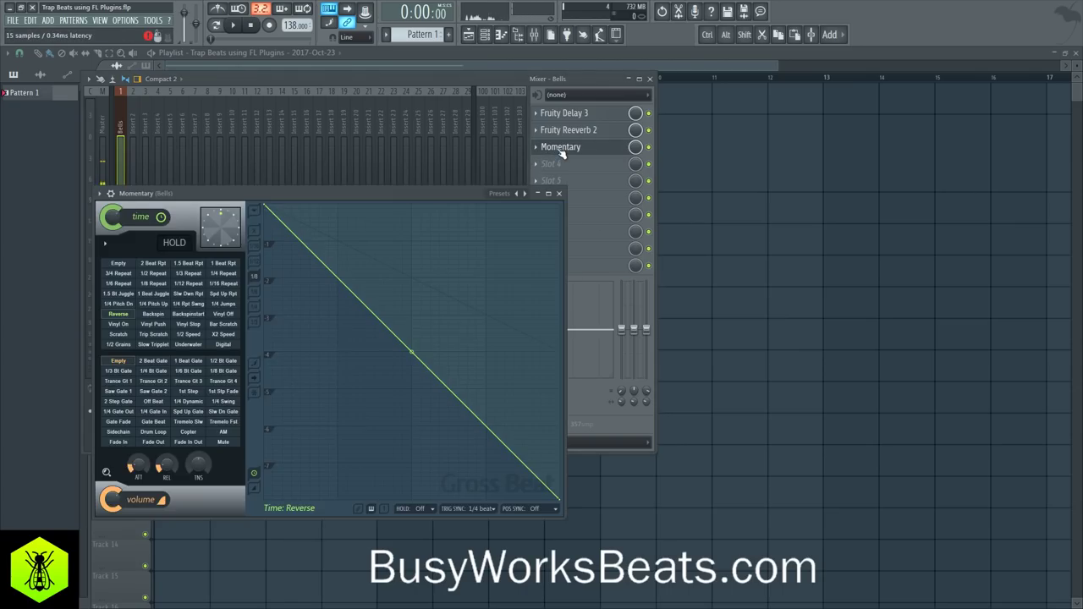
{"action": "left_click", "coordinate": [506, 193]}
{"action": "left_click", "coordinate": [519, 223]}
{"action": "left_click", "coordinate": [189, 335]}
{"action": "key", "text": "space"}
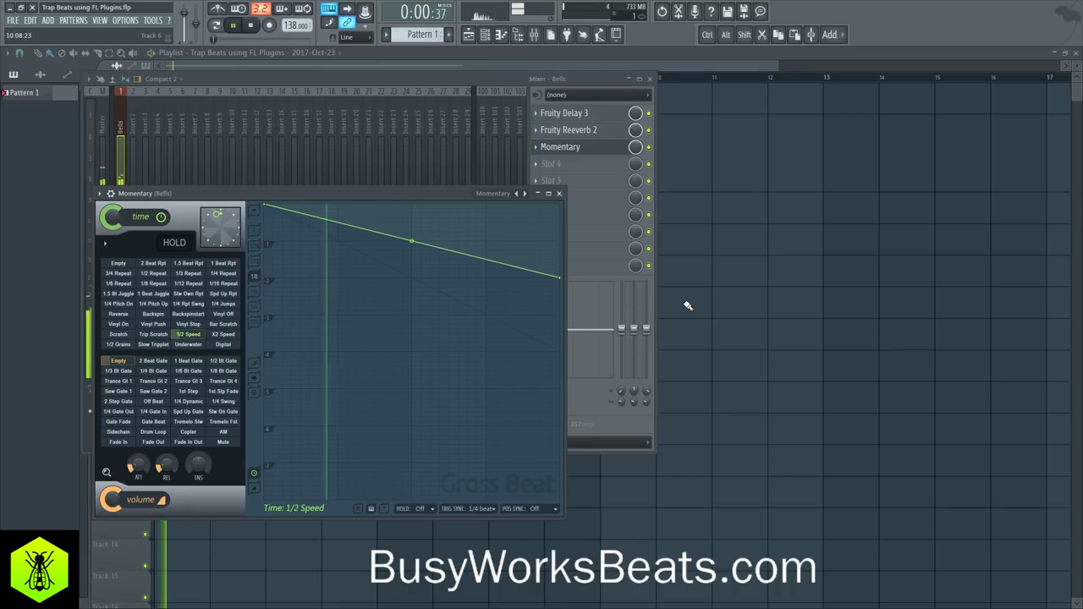
{"action": "left_click", "coordinate": [558, 193]}
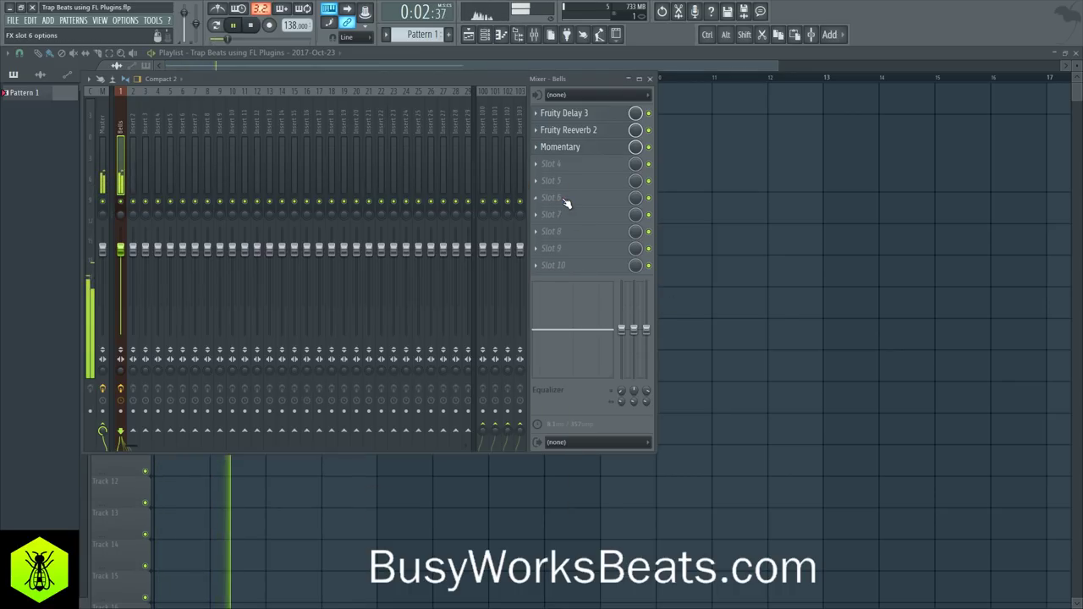
Raise the Bells track's fader slightly, stop playback, and save the project
{"action": "key", "text": "space"}
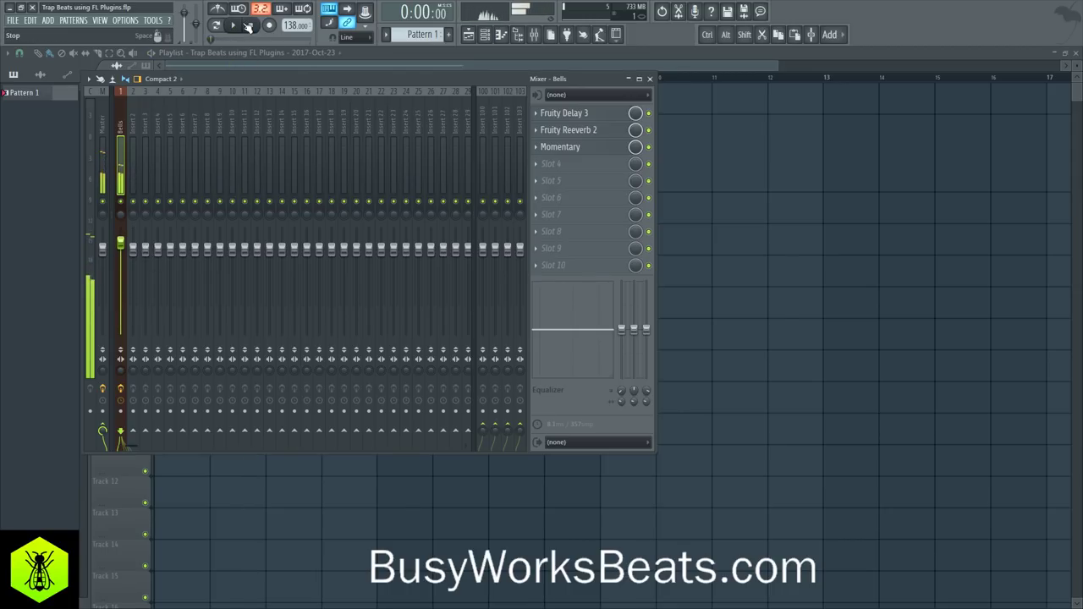
{"action": "key", "text": "F9"}
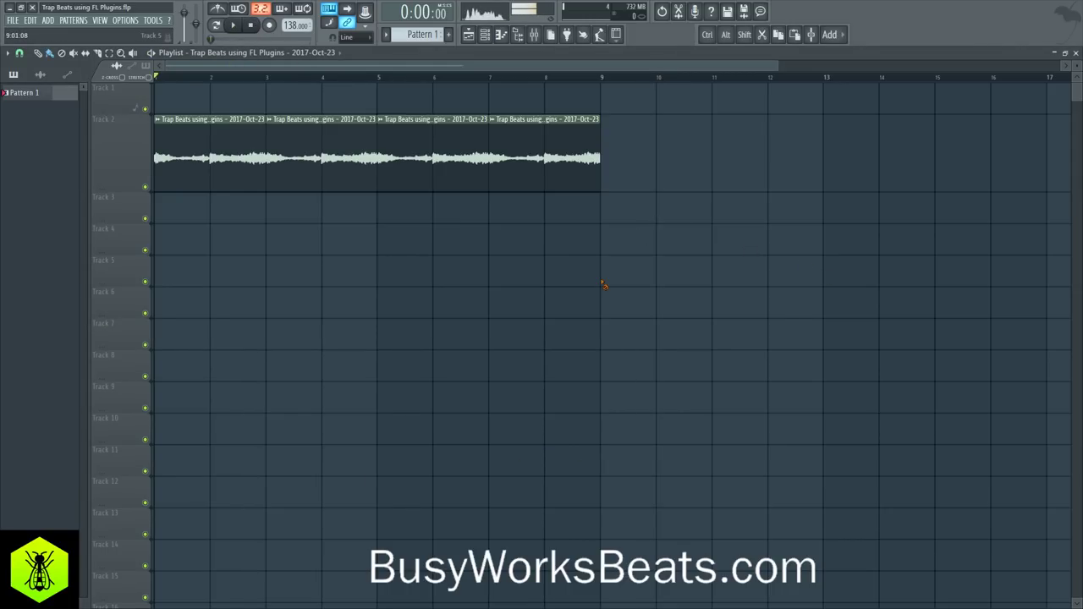
{"action": "key", "text": "ctrl+s"}
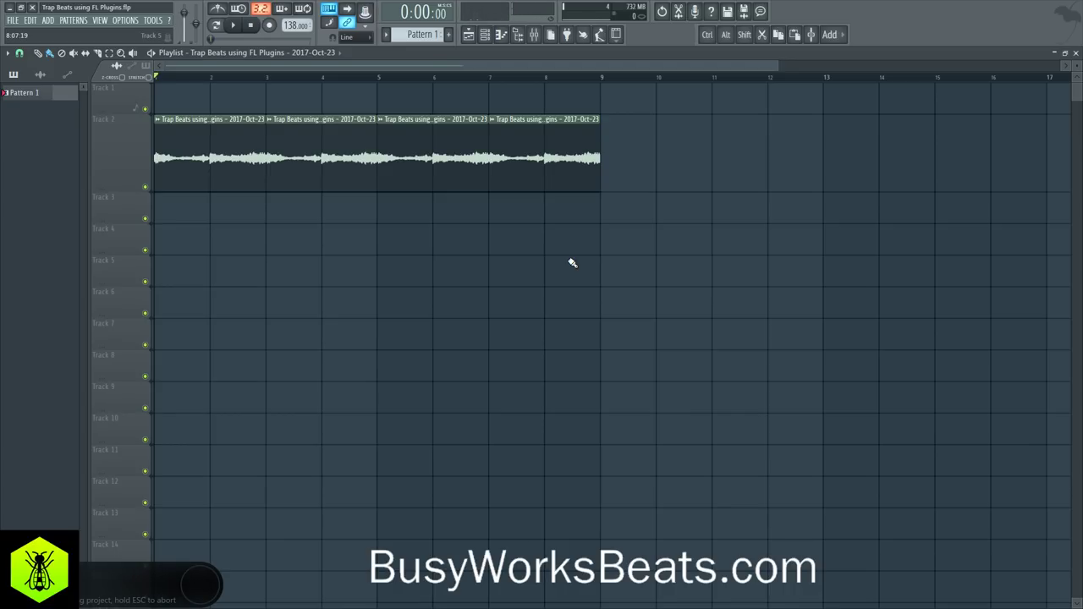
Play back the looped clips at half speed and check the channel rack routing
{"action": "left_click", "coordinate": [487, 40]}
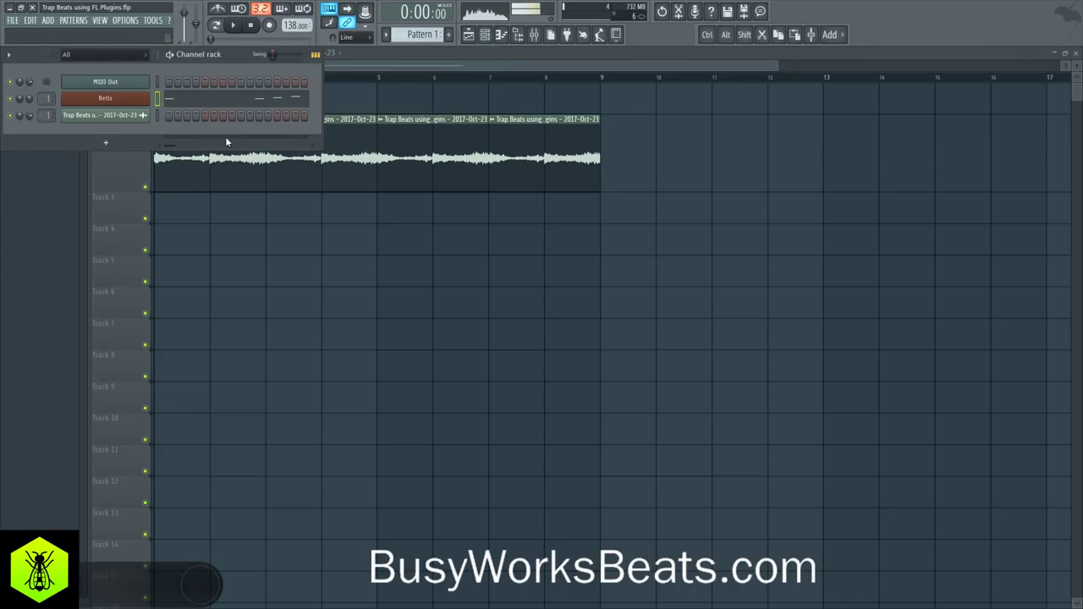
{"action": "right_click", "coordinate": [377, 302]}
{"action": "key", "text": "space"}
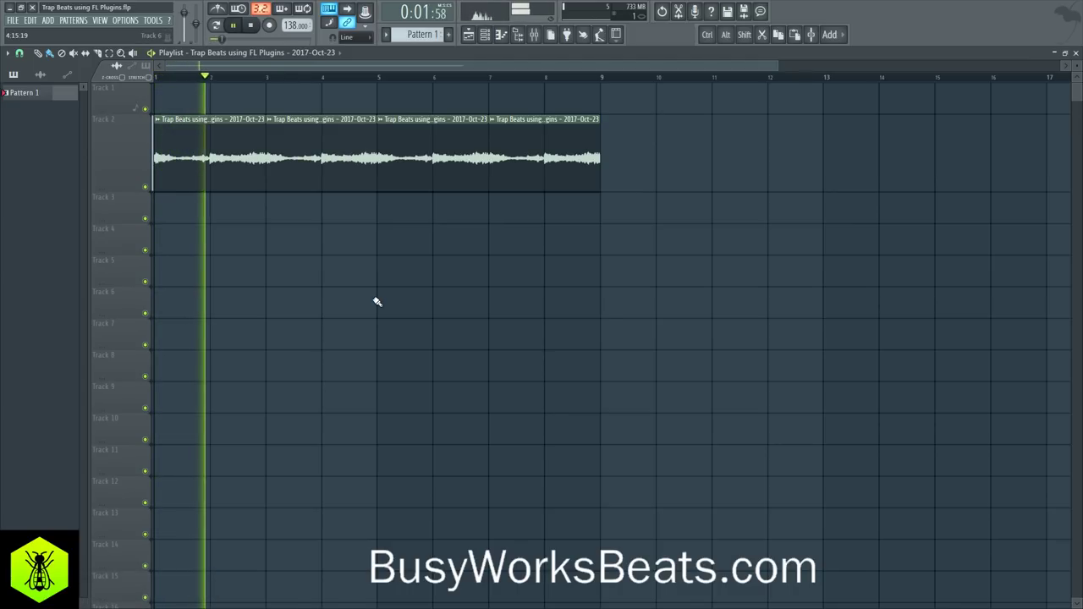
{"action": "left_click", "coordinate": [486, 37]}
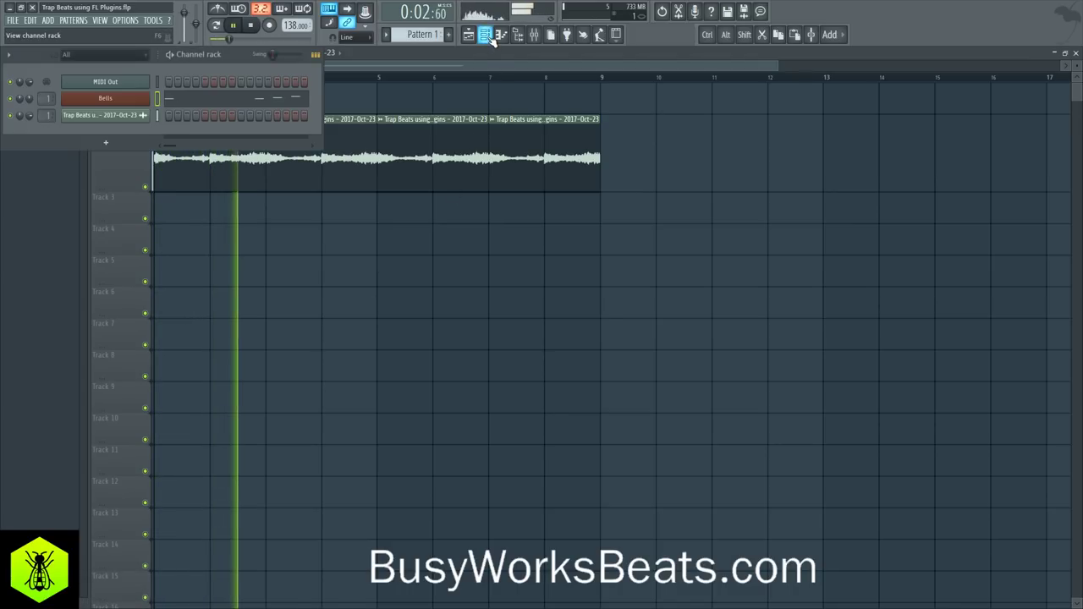
{"action": "left_click", "coordinate": [534, 37]}
{"action": "key", "text": "space"}
{"action": "key", "text": "F5"}
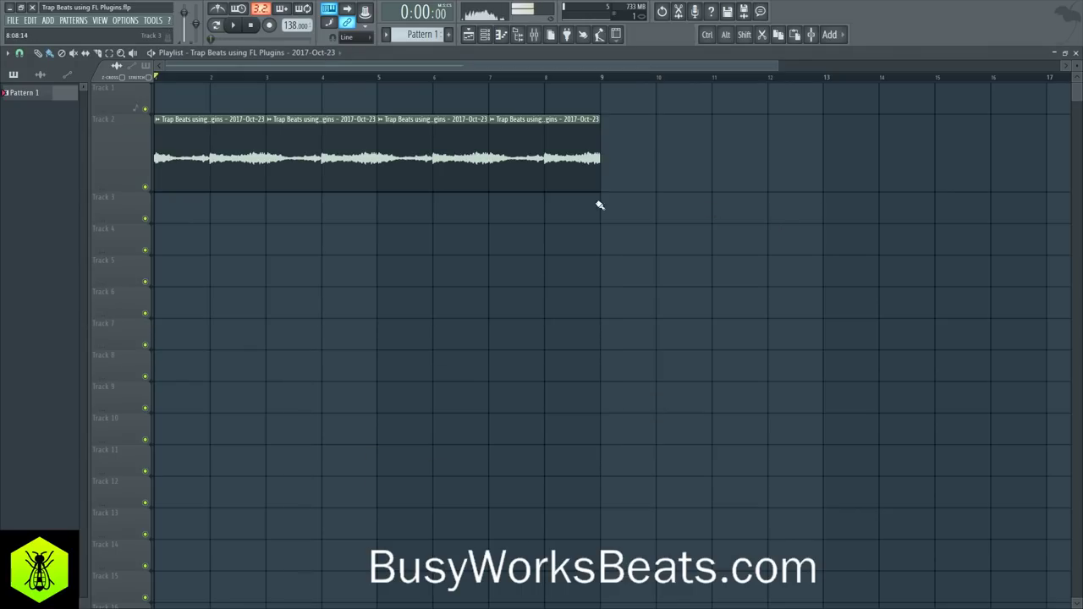
Delete the audio clips at bars 3 and 1 on Track 2 and undo both deletions
{"action": "right_click", "coordinate": [309, 168]}
{"action": "right_click", "coordinate": [264, 164]}
{"action": "key", "text": "ctrl+z"}
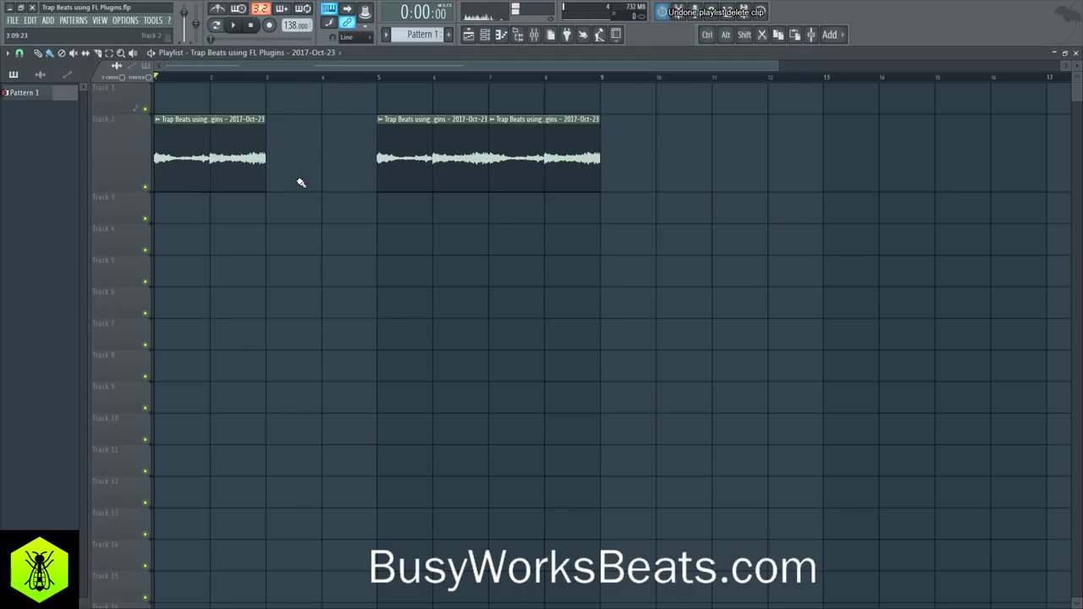
{"action": "key", "text": "ctrl+z"}
{"action": "key", "text": "ctrl+alt+z"}
{"action": "key", "text": "ctrl+alt+z"}
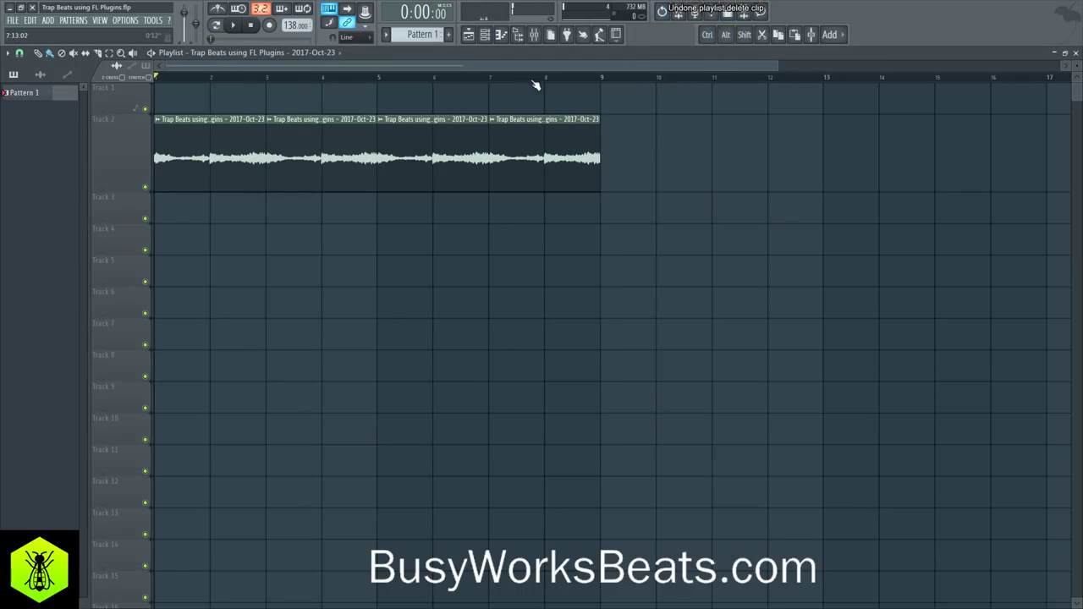
Play back the loop while reviewing Gross Beat's 1/2 Speed setting and the levels on the Bells mixer track
{"action": "left_click", "coordinate": [534, 39]}
{"action": "key", "text": "space"}
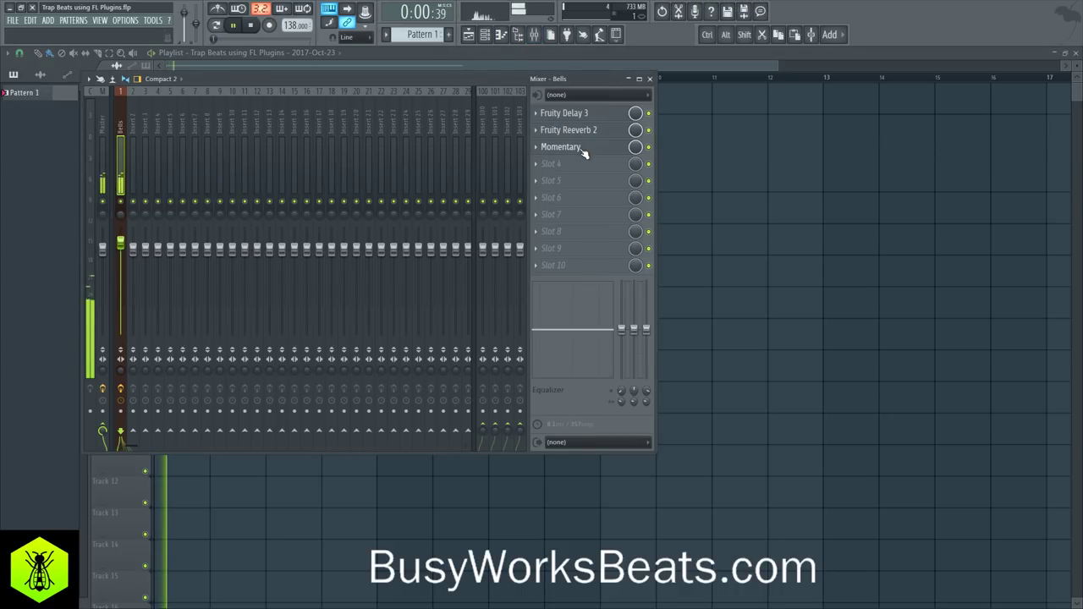
{"action": "left_click", "coordinate": [583, 148]}
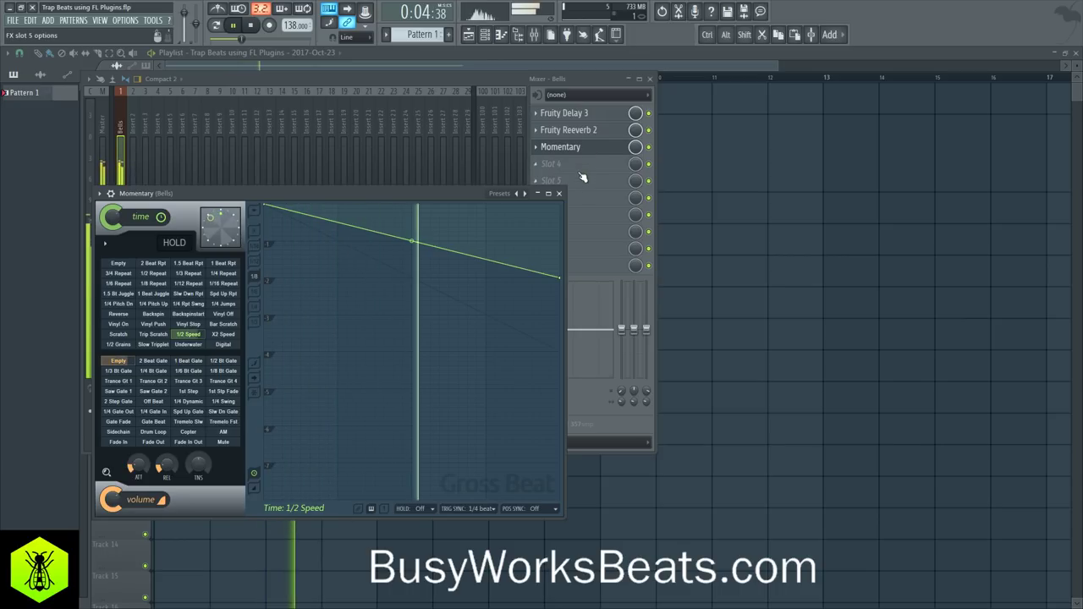
{"action": "left_click", "coordinate": [716, 179]}
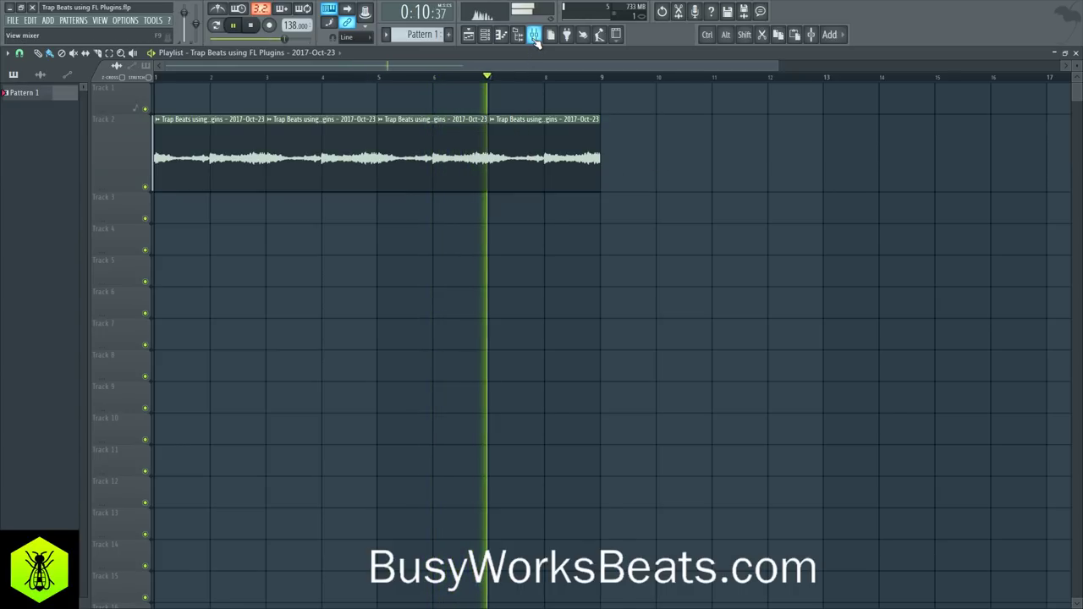
{"action": "left_click", "coordinate": [535, 38]}
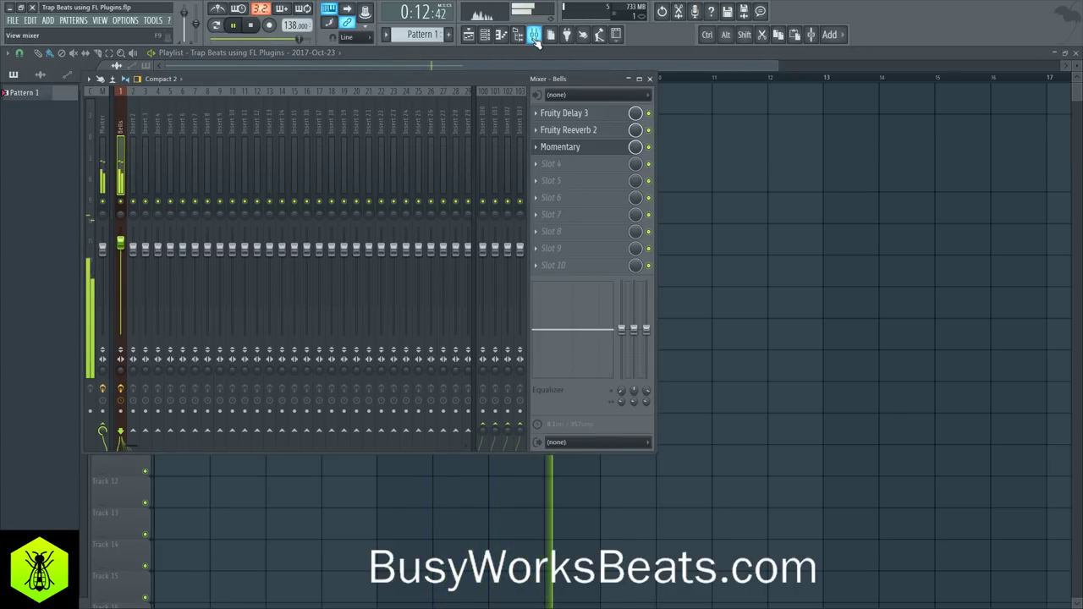
{"action": "key", "text": "space"}
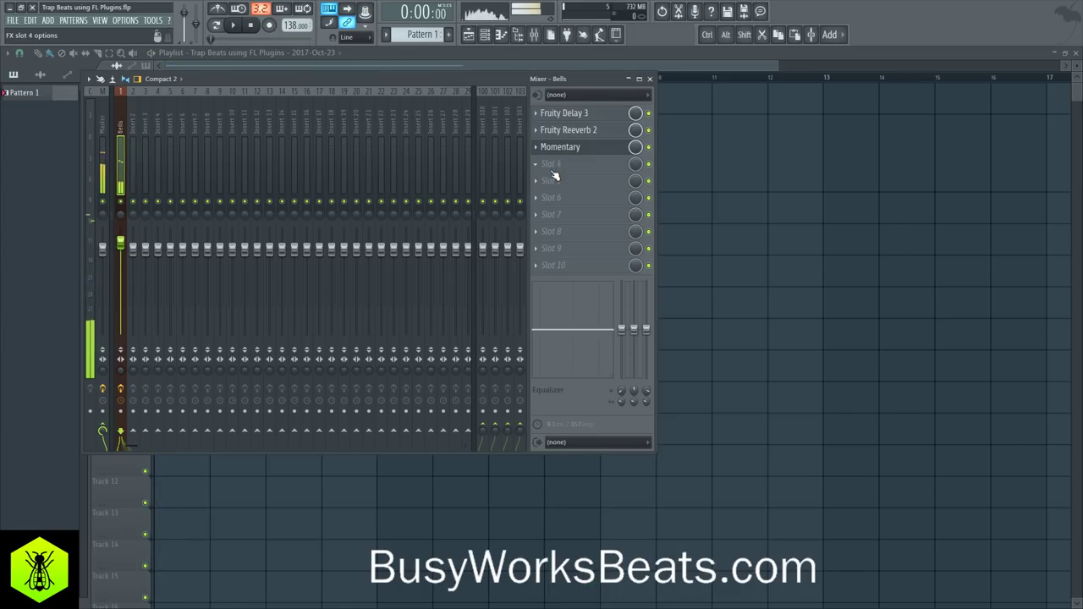
Add Fruity Compressor to slot 4 of the Bells mixer track and set its threshold to -29.7 dB
{"action": "left_click", "coordinate": [554, 175]}
{"action": "left_click", "coordinate": [93, 593]}
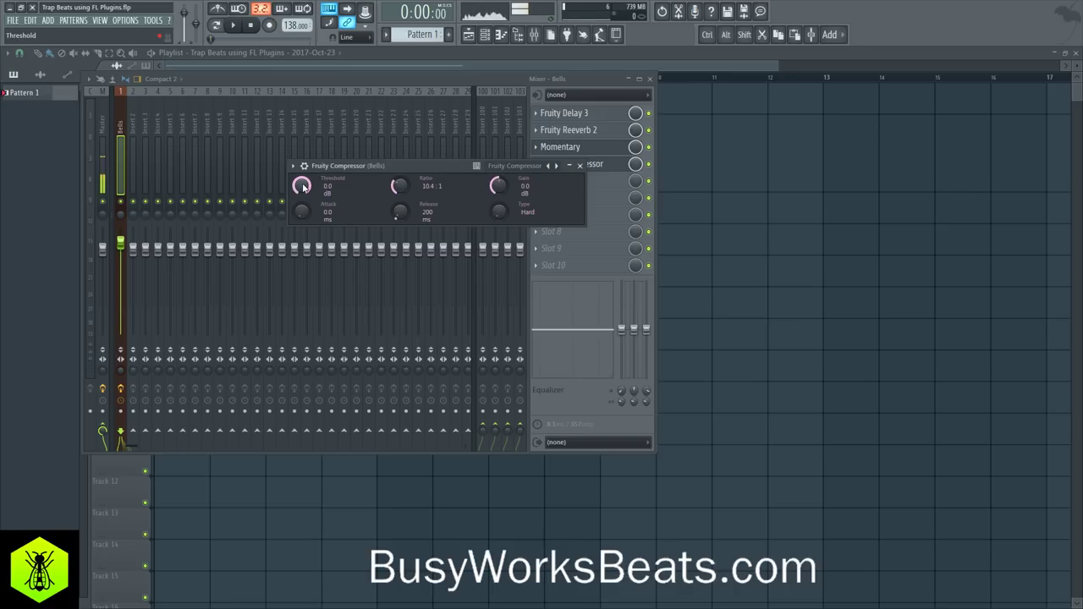
{"action": "left_click_drag", "start_coordinate": [301, 186], "coordinate": [302, 240]}
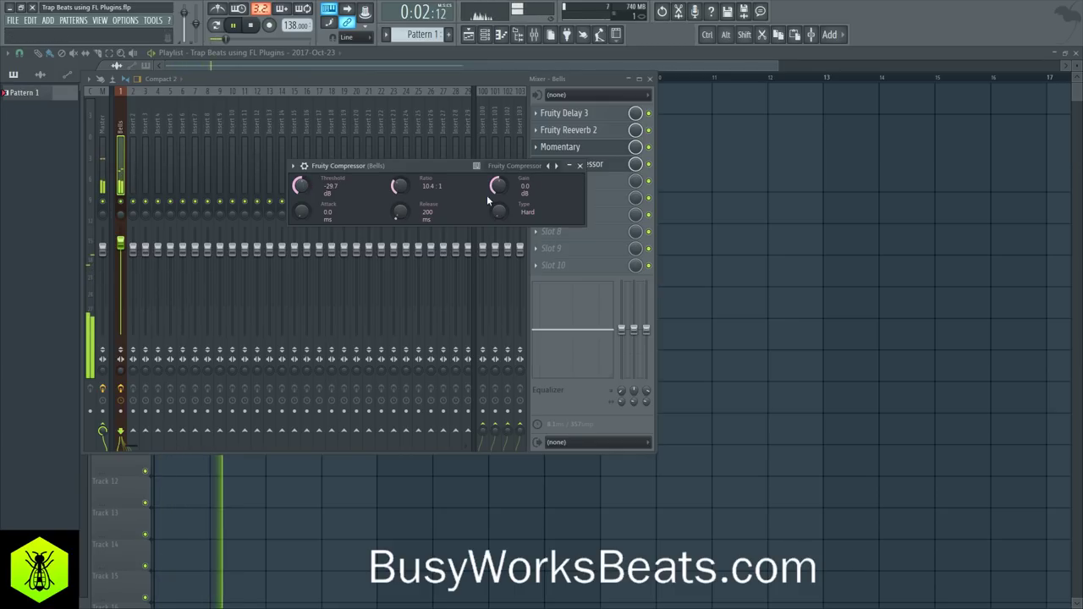
Set the Bells compressor to -29.7 dB threshold, 5.1:1 ratio, 9.7 dB gain and 5.2 ms attack, and close it
{"action": "left_click_drag", "start_coordinate": [501, 192], "coordinate": [502, 187]}
{"action": "left_click_drag", "start_coordinate": [307, 188], "coordinate": [302, 222]}
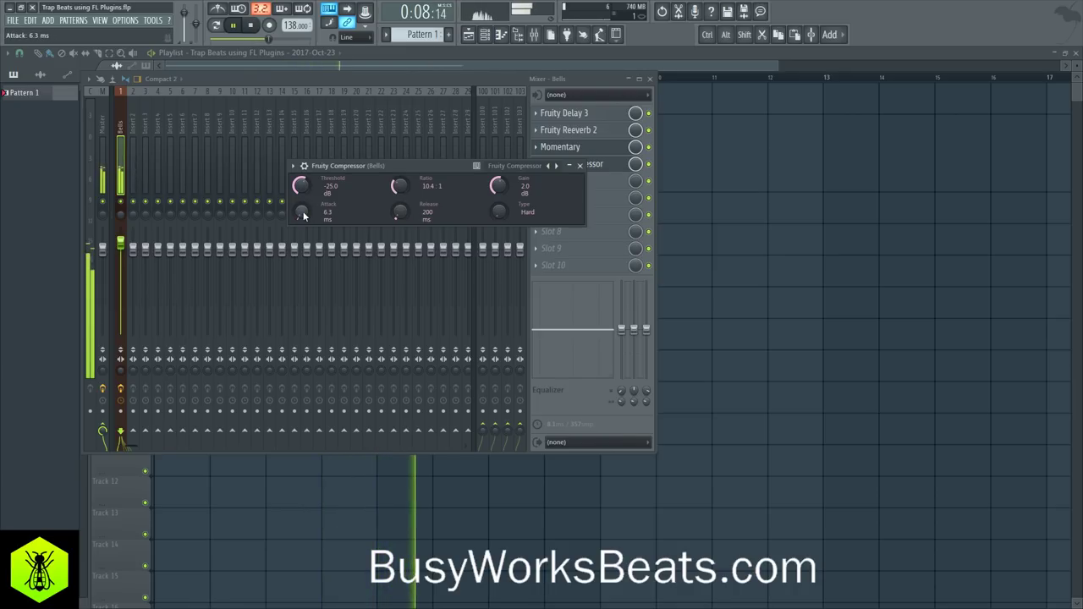
{"action": "left_click_drag", "start_coordinate": [495, 194], "coordinate": [495, 179]}
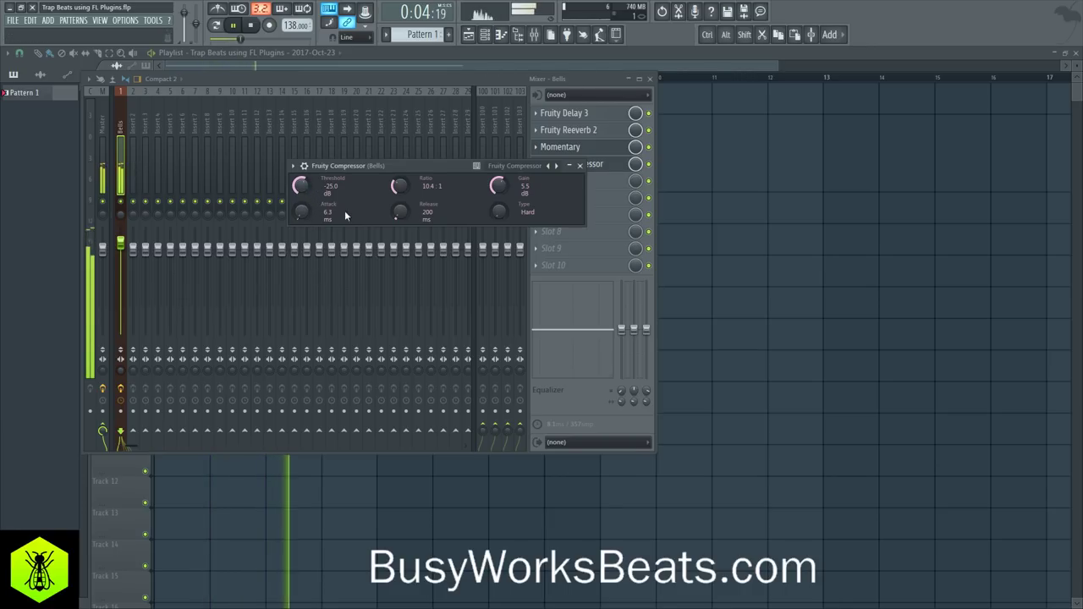
{"action": "left_click_drag", "start_coordinate": [301, 212], "coordinate": [301, 229]}
{"action": "mouse_move", "coordinate": [398, 188]}
{"action": "left_mouse_down"}
{"action": "mouse_move", "coordinate": [399, 215]}
{"action": "mouse_move", "coordinate": [401, 189]}
{"action": "left_mouse_up"}
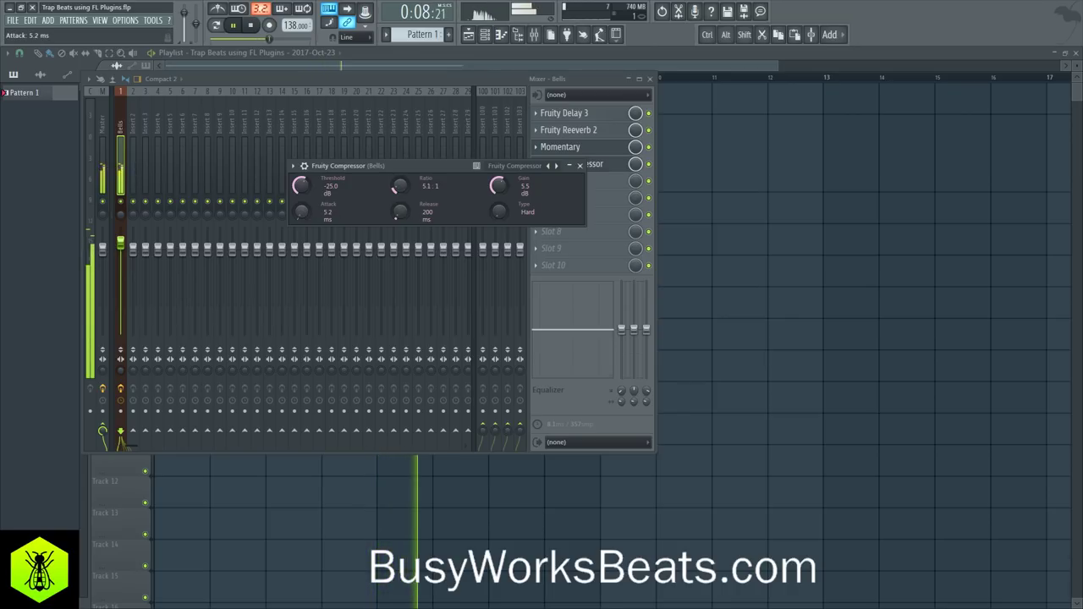
{"action": "left_click_drag", "start_coordinate": [306, 190], "coordinate": [306, 203]}
{"action": "left_click_drag", "start_coordinate": [497, 188], "coordinate": [497, 177]}
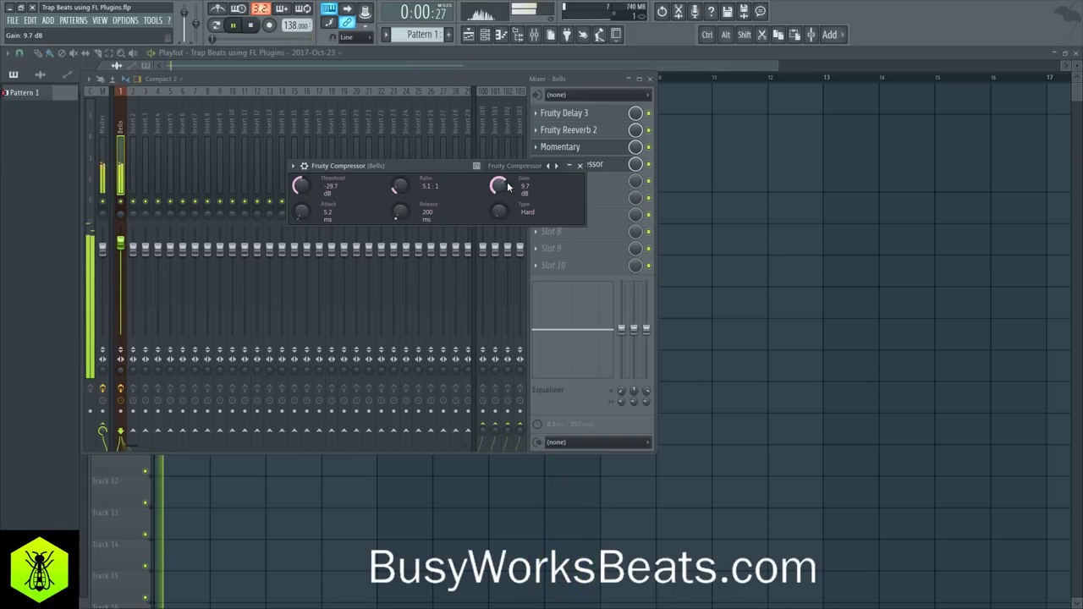
{"action": "left_click", "coordinate": [585, 165]}
Inspect the bell audio clip's channel settings while playing back the loop
{"action": "right_click", "coordinate": [842, 204]}
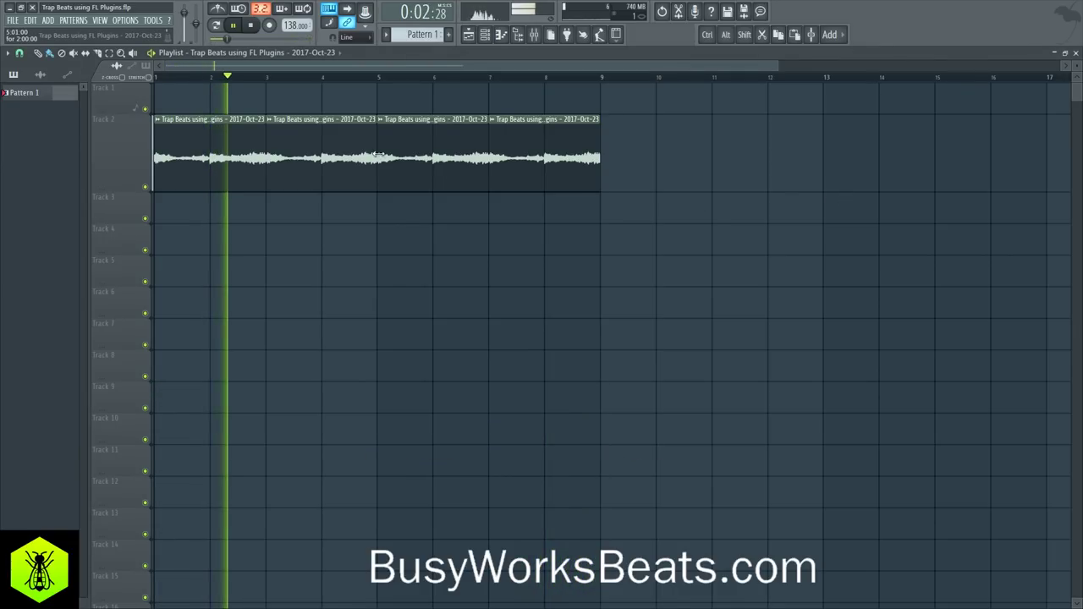
{"action": "left_click", "coordinate": [517, 36]}
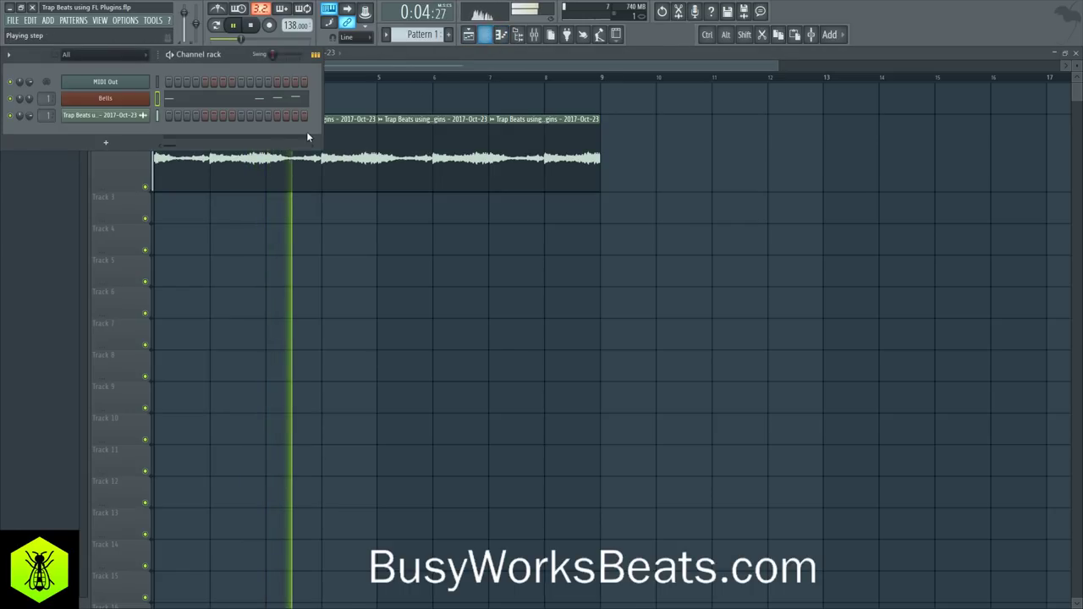
{"action": "left_click", "coordinate": [101, 115]}
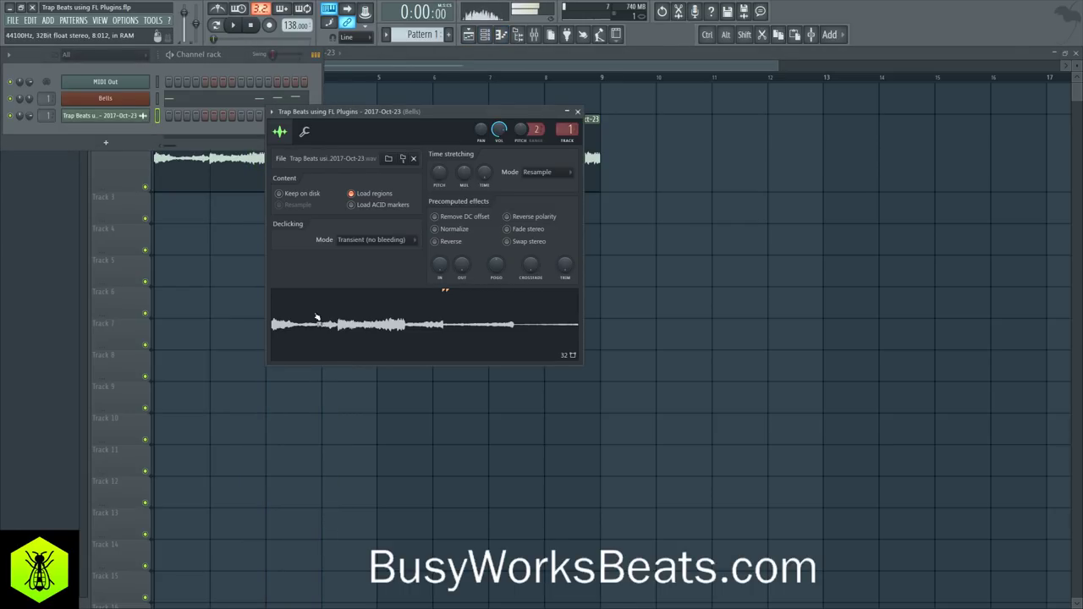
{"action": "key", "text": "space"}
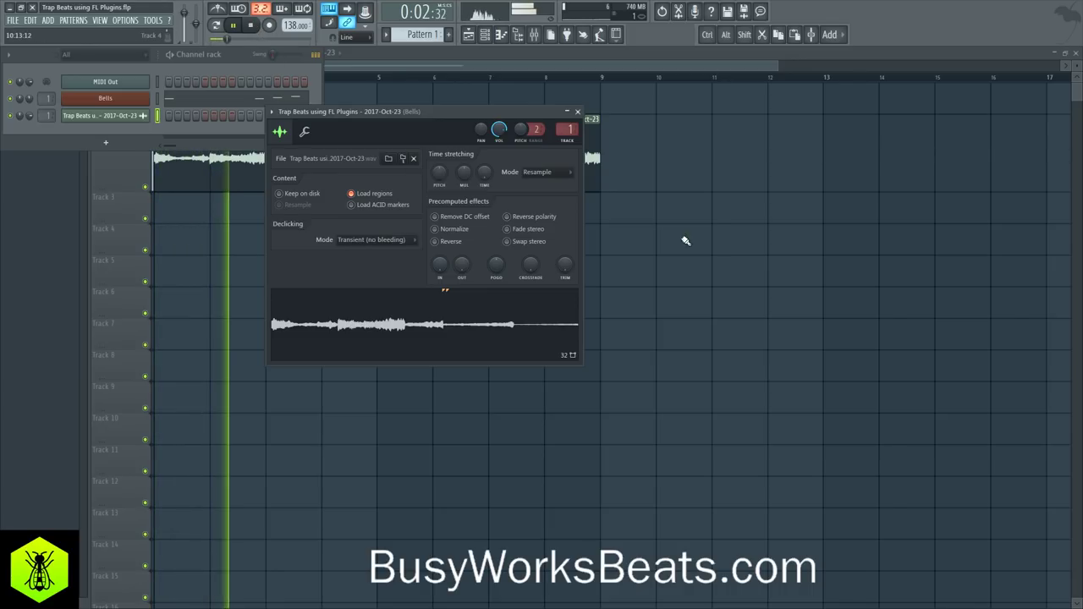
{"action": "right_click", "coordinate": [751, 256]}
{"action": "key", "text": "space"}
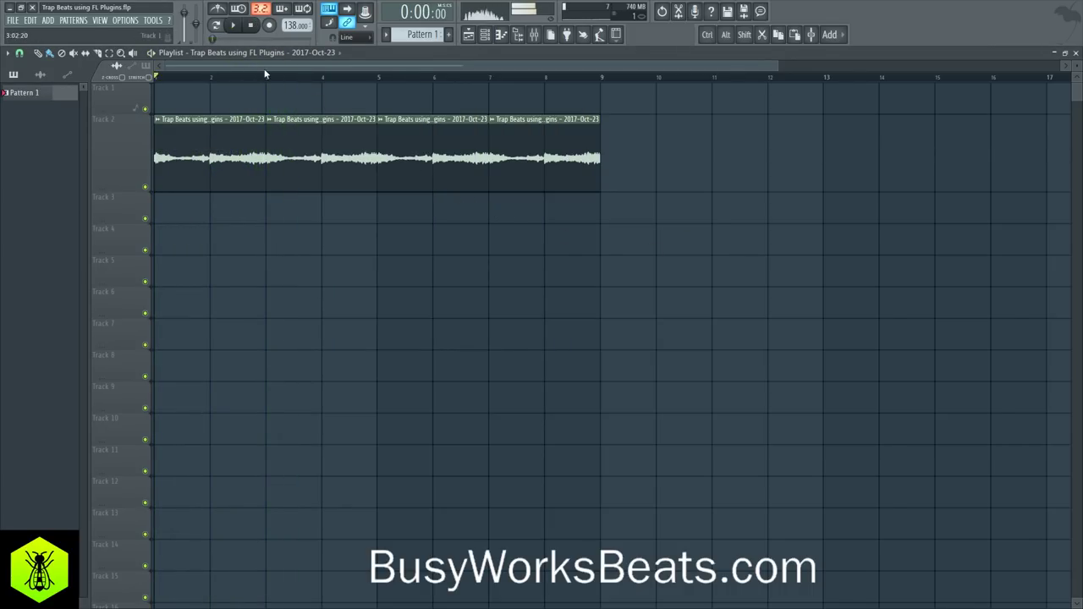
Lower the Bells mixer track's fader slightly while playing back the loop
{"action": "left_click", "coordinate": [486, 34]}
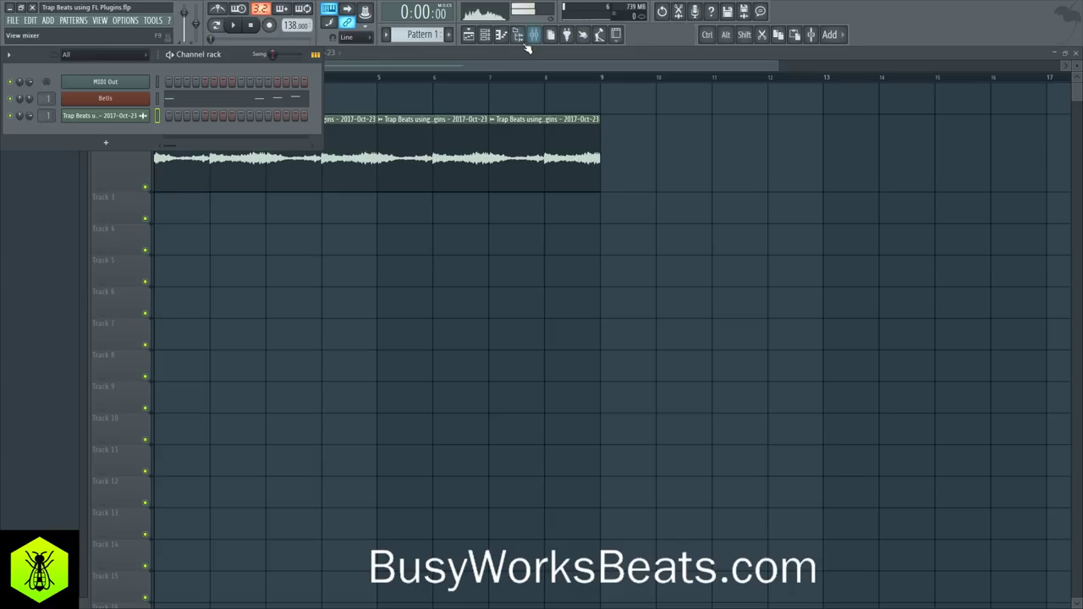
{"action": "left_click", "coordinate": [534, 35]}
{"action": "right_click", "coordinate": [123, 251]}
{"action": "left_click", "coordinate": [130, 256]}
{"action": "left_click_drag", "start_coordinate": [121, 251], "coordinate": [121, 254]}
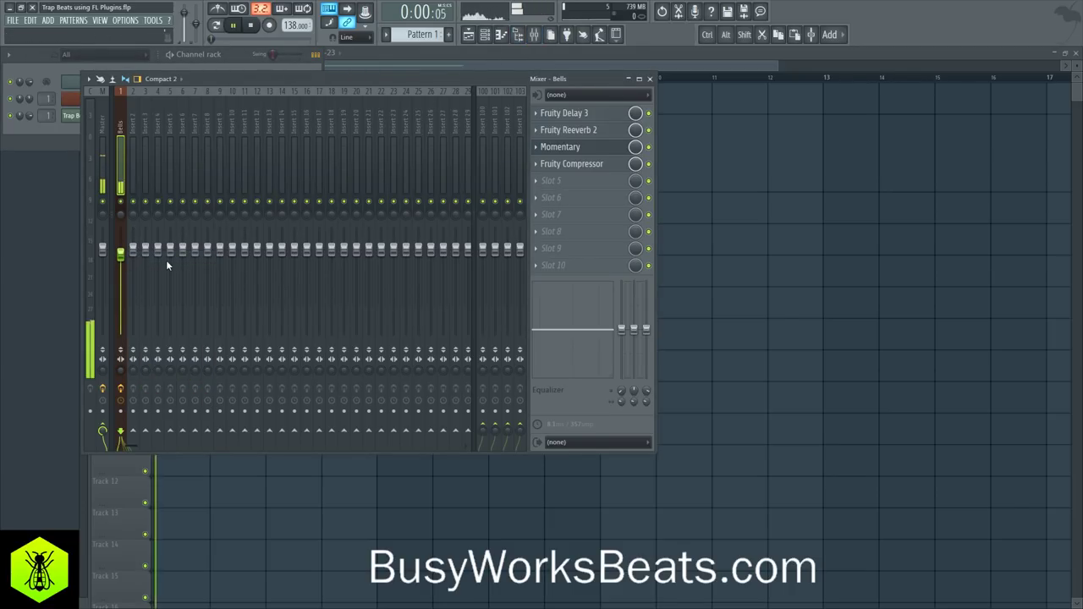
{"action": "left_click_drag", "start_coordinate": [121, 254], "coordinate": [122, 265]}
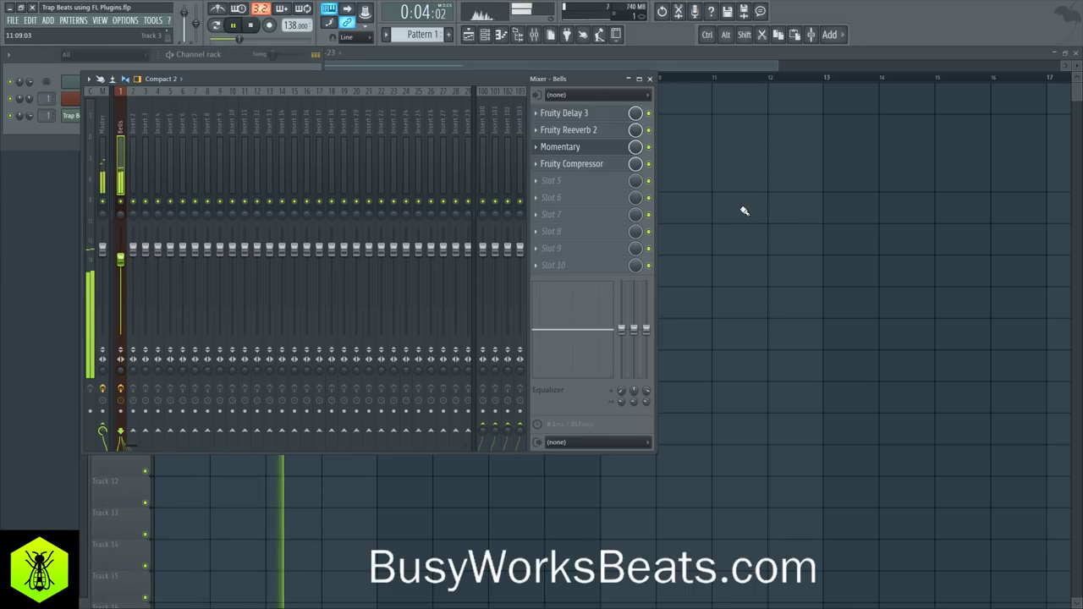
{"action": "key", "text": "F12"}
{"action": "key", "text": "F6"}
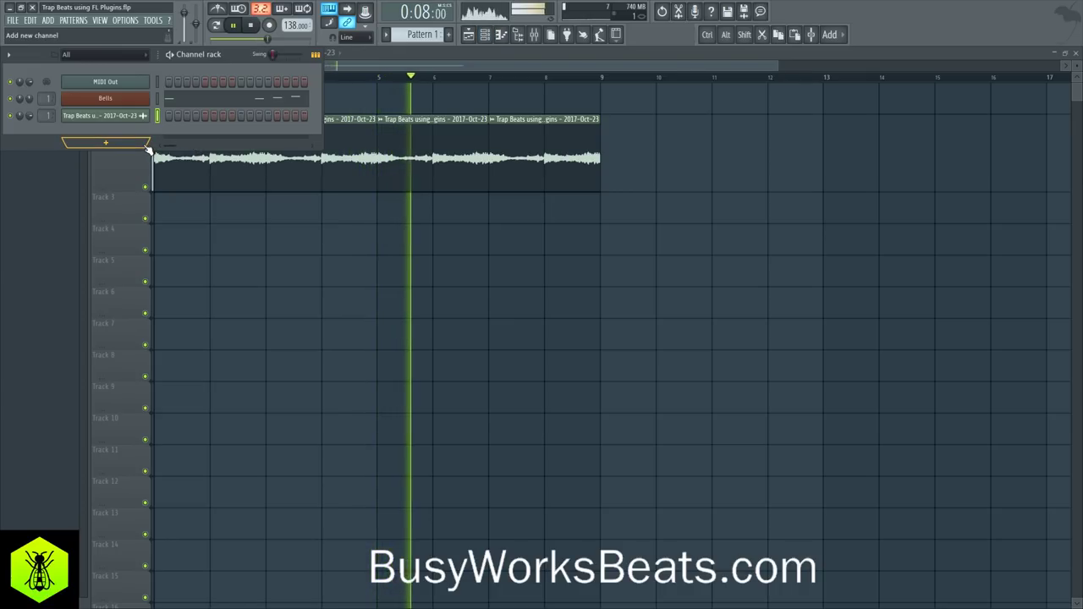
Set the decay of Fruity Reeverb 2 on the Bells mixer track to 7.5 seconds
{"action": "left_click", "coordinate": [534, 34]}
{"action": "left_click", "coordinate": [562, 132]}
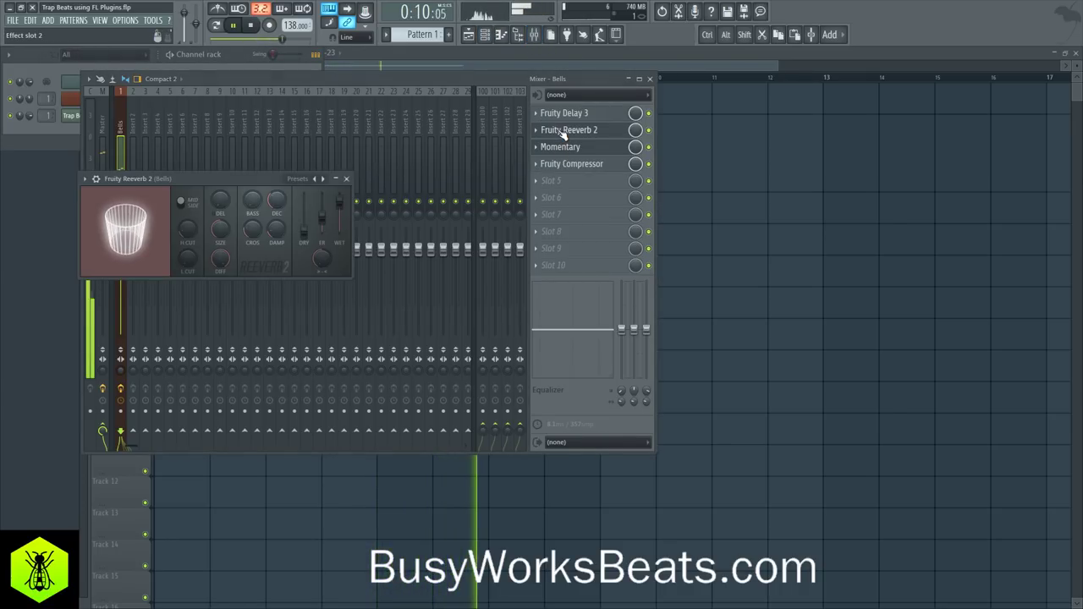
{"action": "left_click_drag", "start_coordinate": [276, 201], "coordinate": [276, 188]}
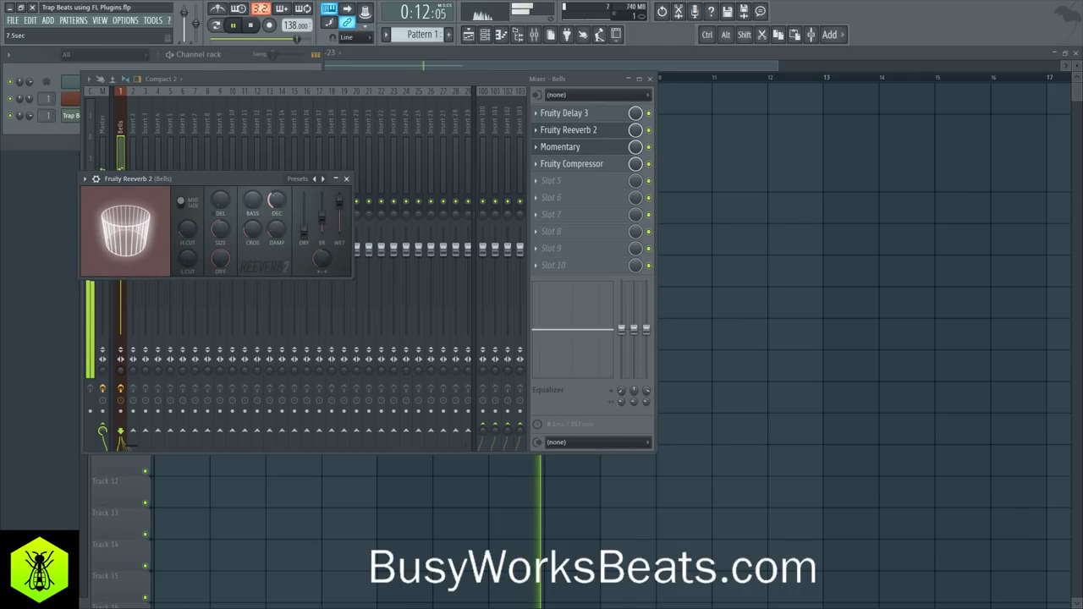
{"action": "left_click", "coordinate": [346, 179]}
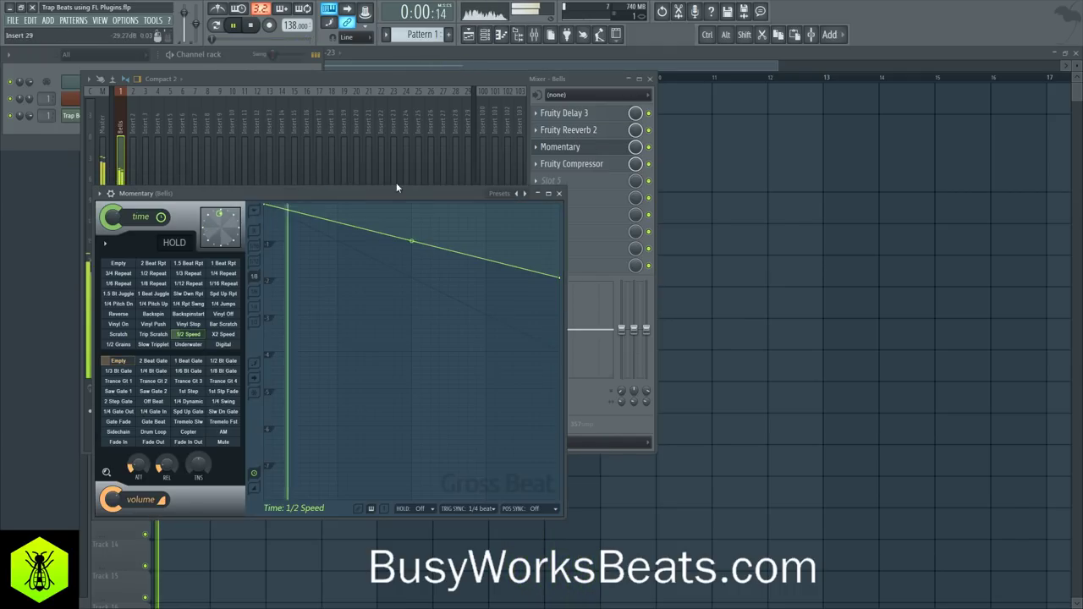
Reorder the Bells effect chain to Momentary, Fruity Compressor, Fruity Delay 3, Fruity Reeverb 2, and play back the loop
{"action": "left_click", "coordinate": [559, 193]}
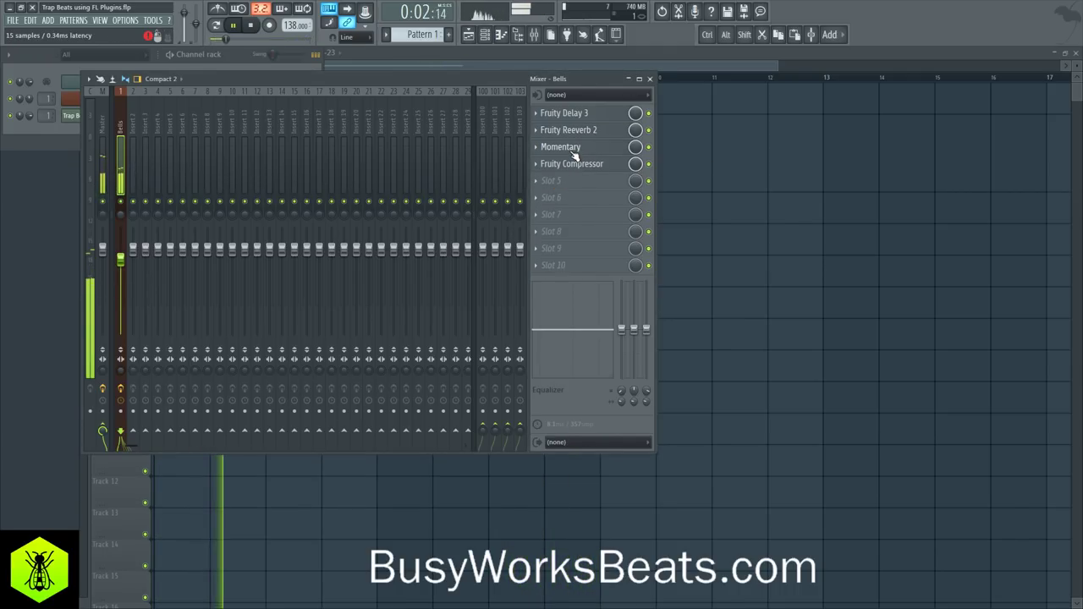
{"action": "key", "text": "space"}
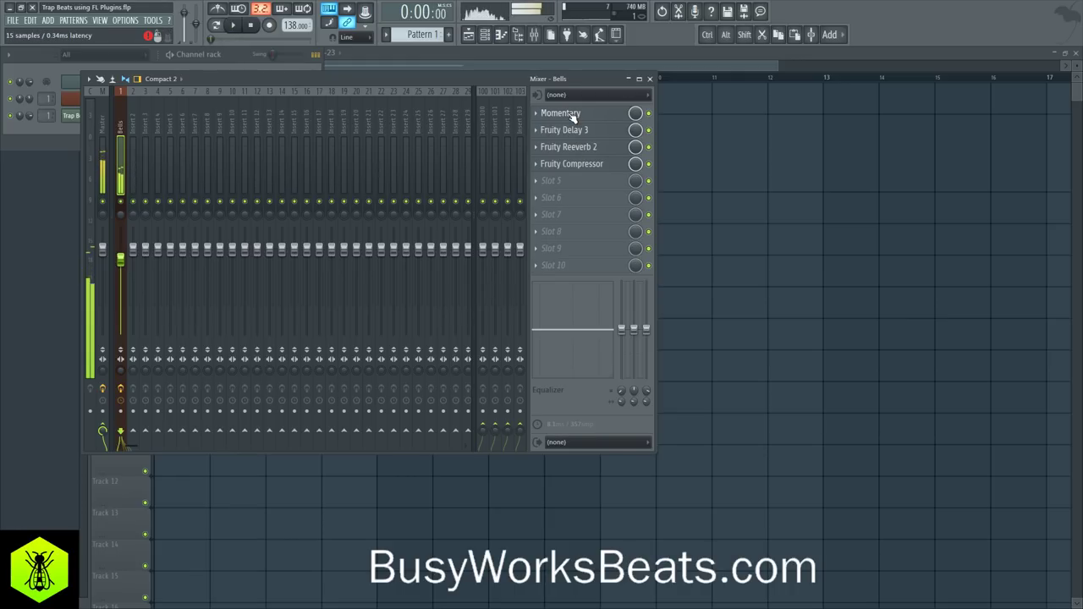
{"action": "right_click", "coordinate": [713, 196]}
{"action": "key", "text": "space"}
{"action": "left_click", "coordinate": [536, 36]}
{"action": "left_click_drag", "start_coordinate": [587, 164], "coordinate": [588, 132]}
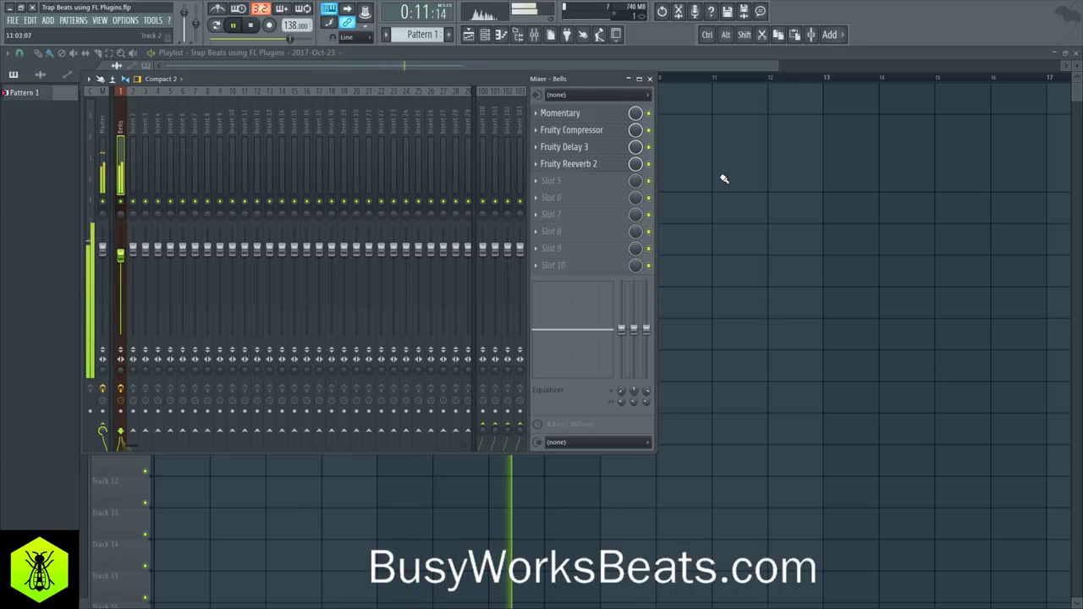
{"action": "key", "text": "F9"}
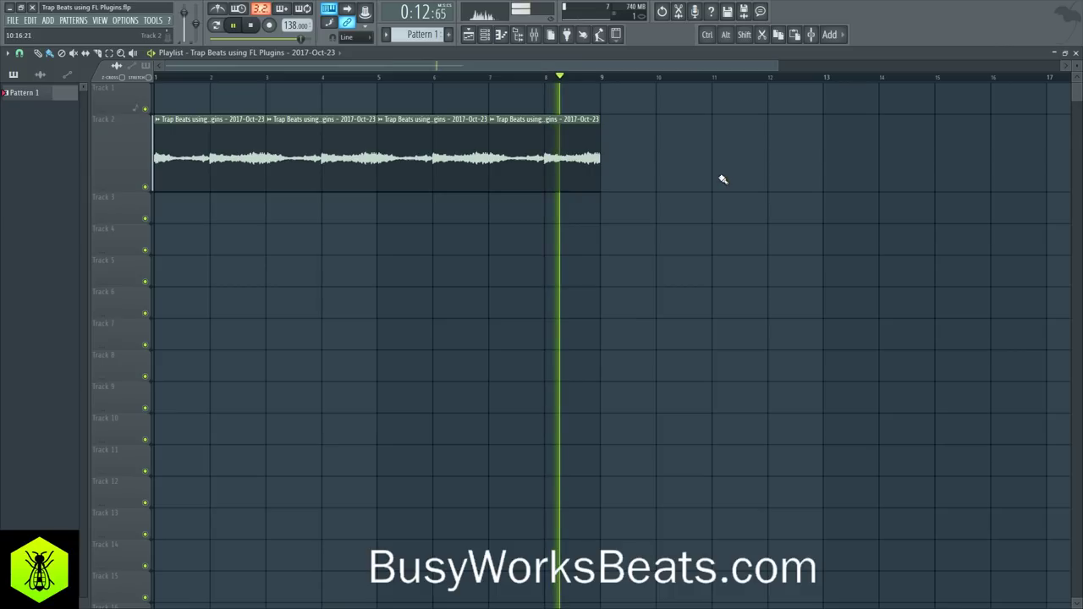
Stop playback and load the Stage Grand and Close Grand keyboards from the Packs instruments into new channels
{"action": "left_click", "coordinate": [489, 37]}
{"action": "key", "text": "space"}
{"action": "left_click", "coordinate": [518, 35]}
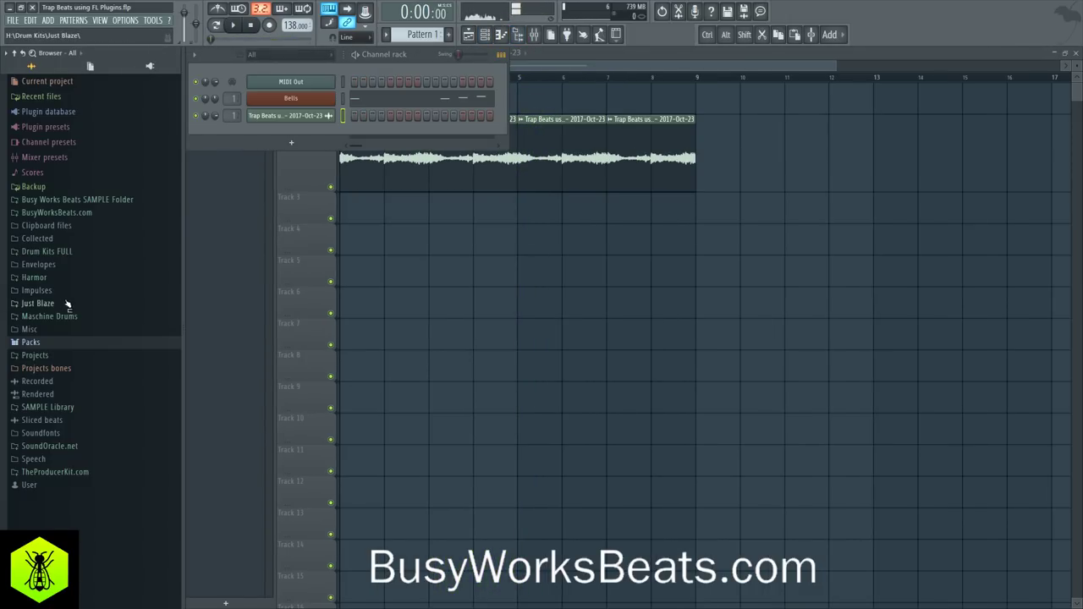
{"action": "left_click", "coordinate": [71, 344]}
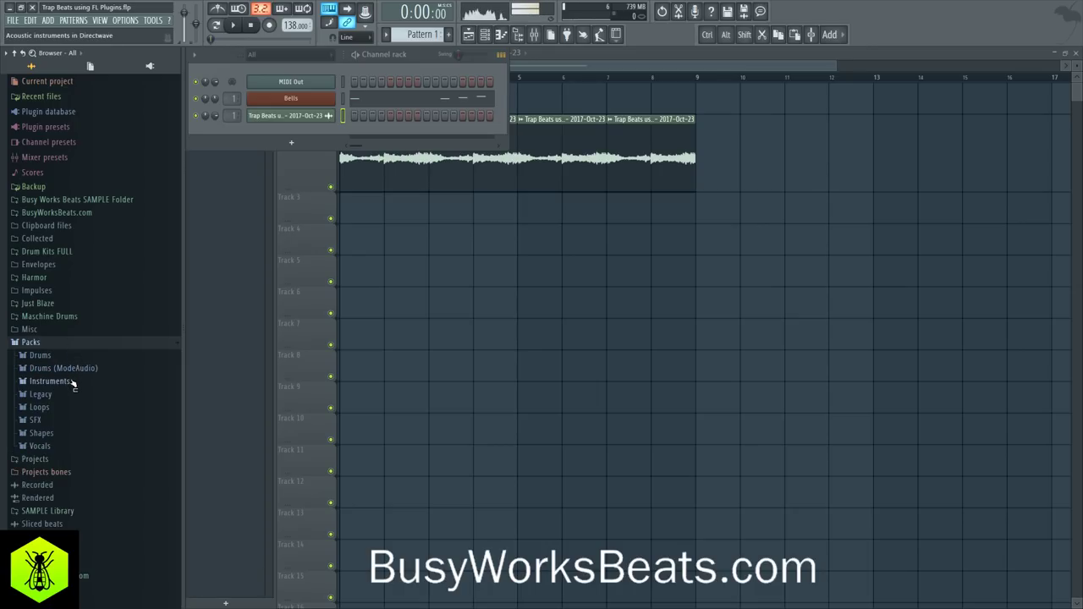
{"action": "left_click", "coordinate": [51, 382]}
{"action": "left_click", "coordinate": [54, 420]}
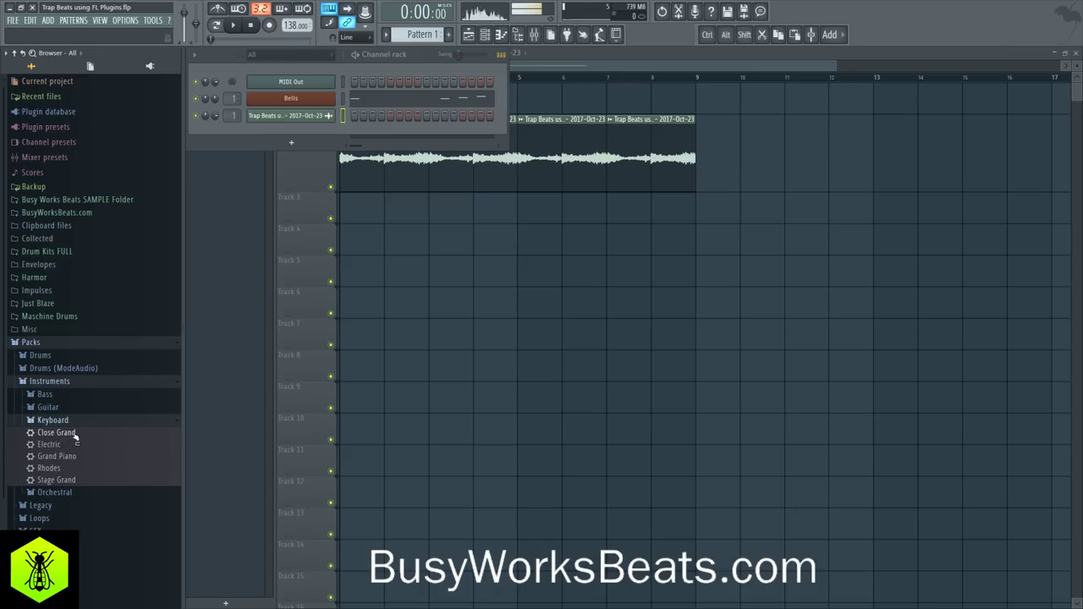
{"action": "right_click", "coordinate": [72, 481]}
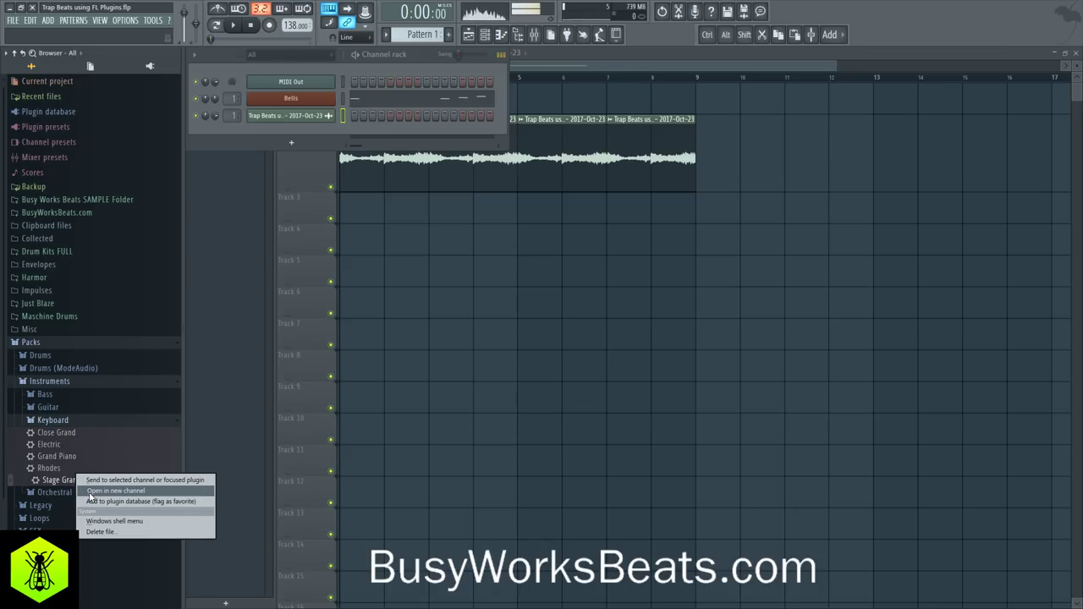
{"action": "left_click", "coordinate": [93, 492]}
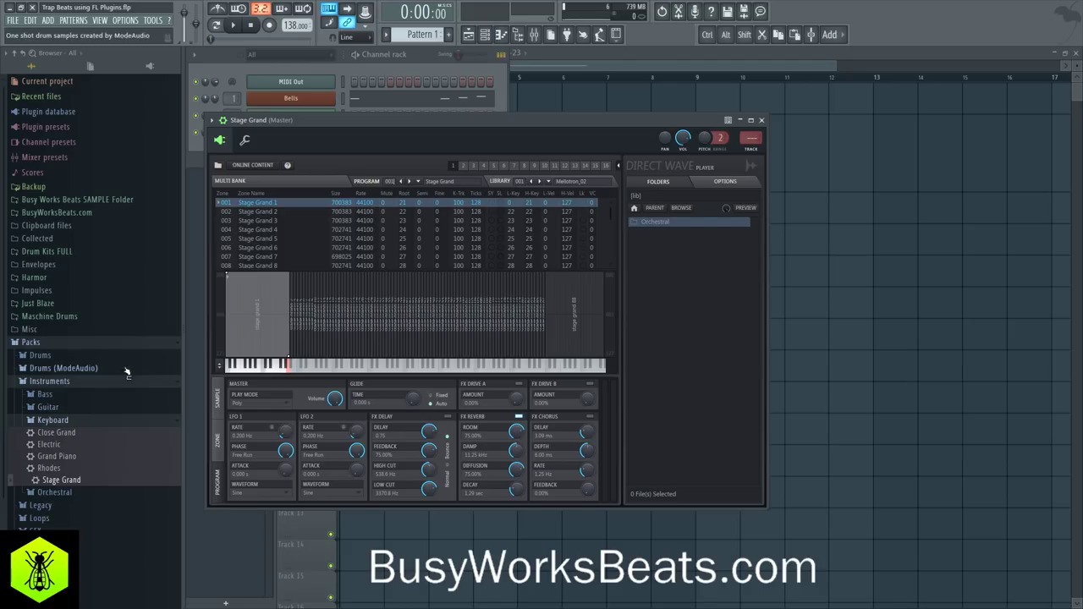
{"action": "right_click", "coordinate": [67, 433]}
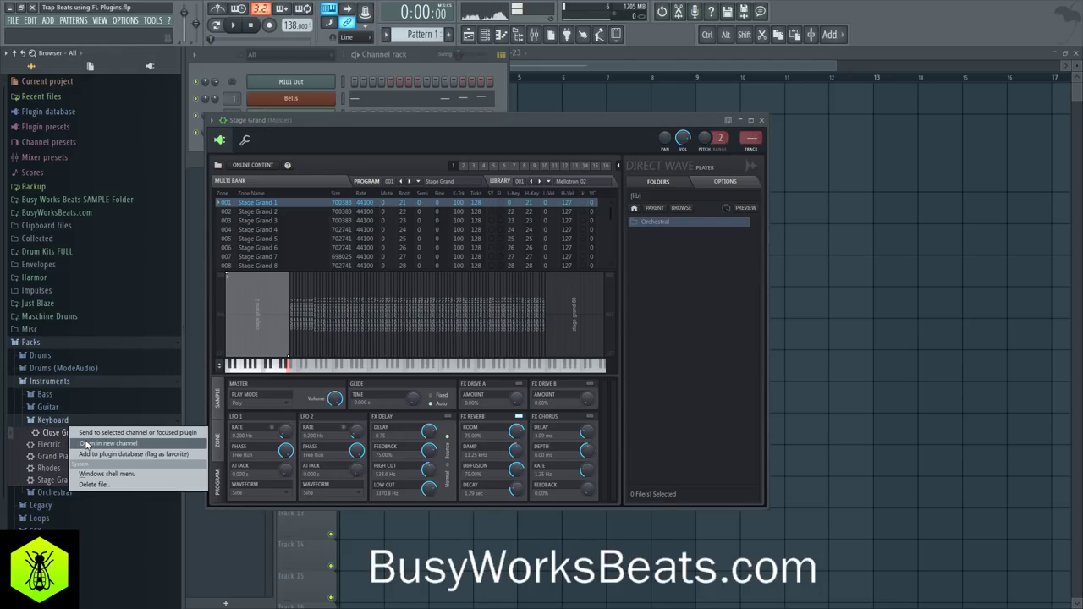
{"action": "left_click", "coordinate": [91, 445]}
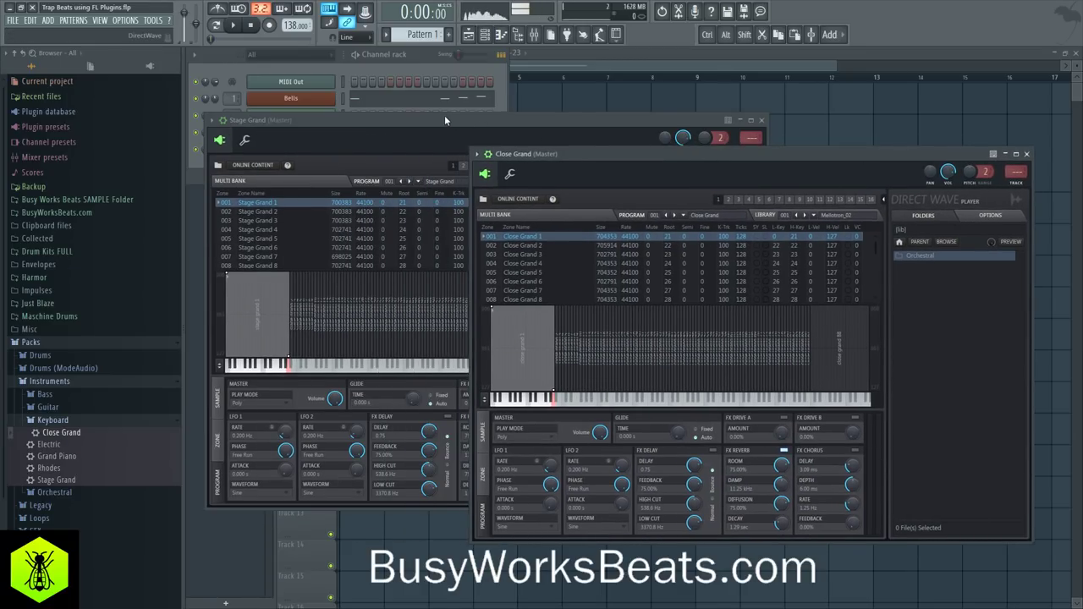
Route the Stage Grand channel to mixer track 2 and the Close Grand channel to mixer track 3
{"action": "left_click_drag", "start_coordinate": [445, 120], "coordinate": [542, 177]}
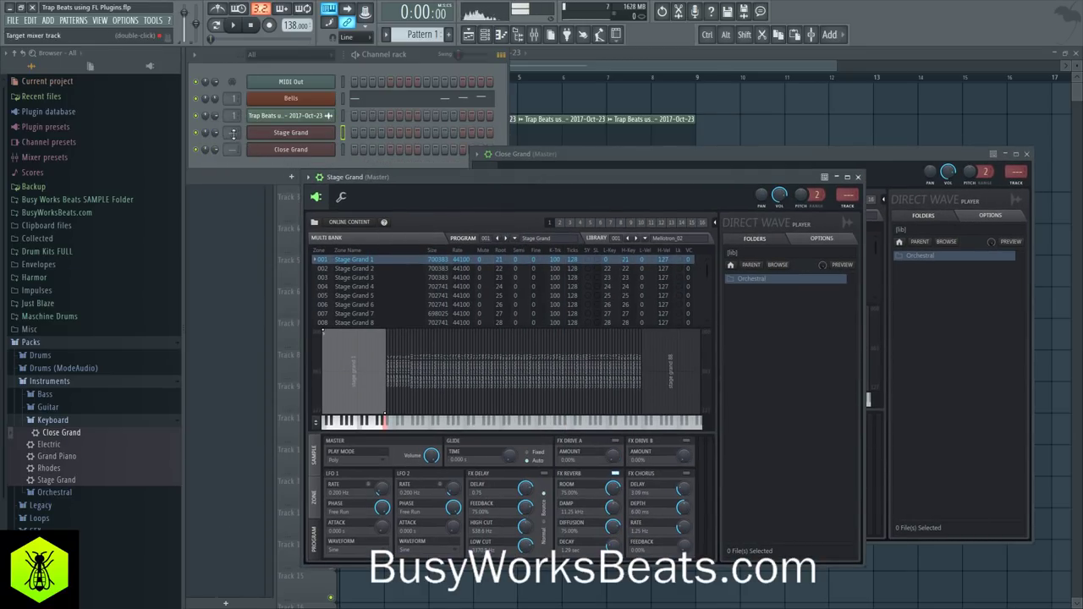
{"action": "left_click_drag", "start_coordinate": [233, 150], "coordinate": [235, 146]}
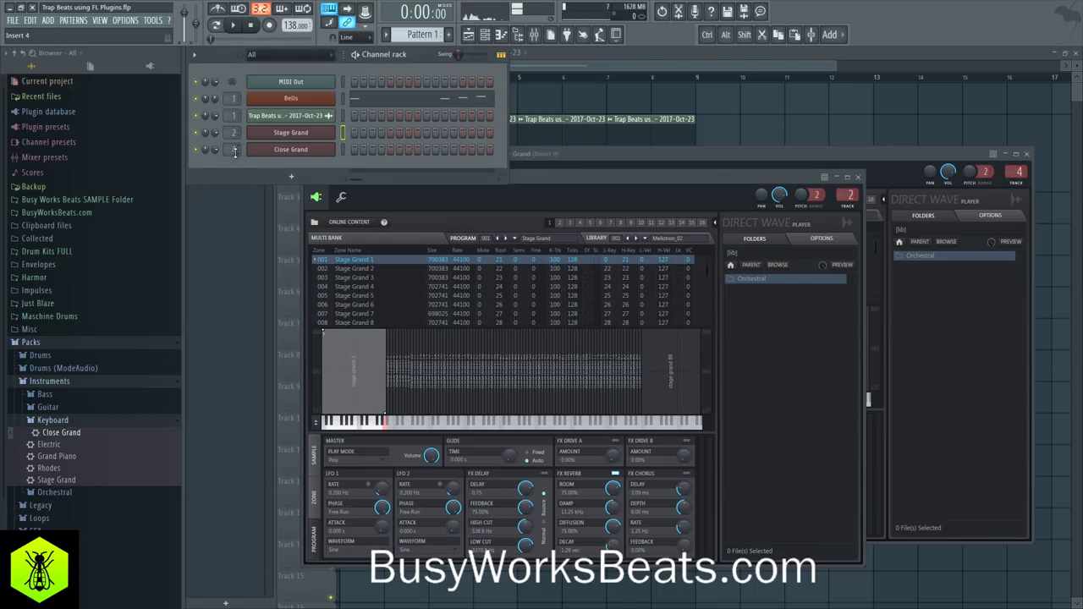
{"action": "left_click", "coordinate": [326, 141]}
{"action": "left_click", "coordinate": [324, 141]}
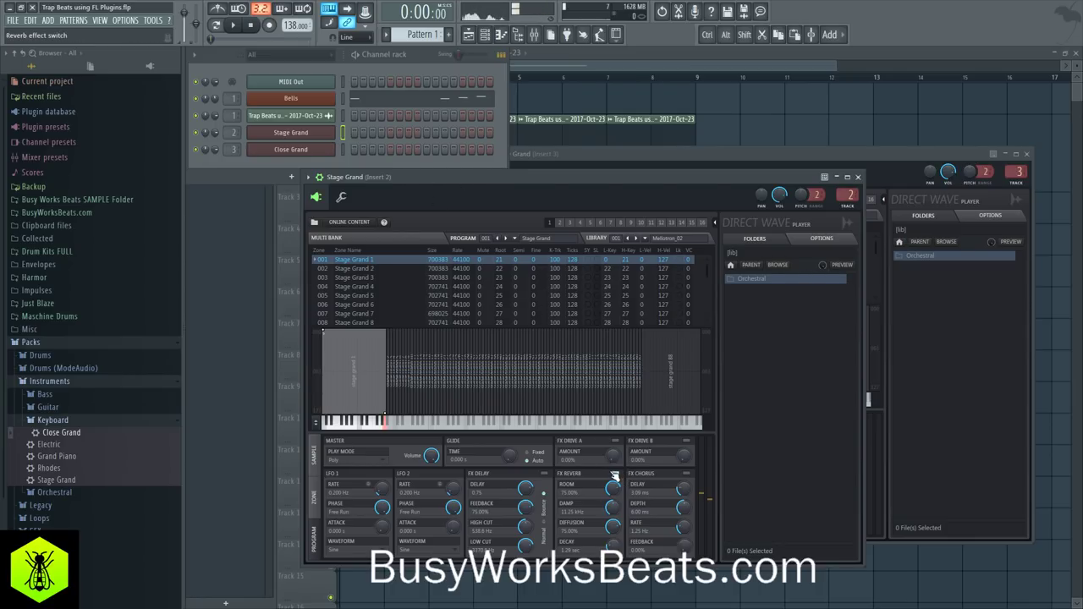
Turn off the FX Reverb in both Stage Grand and Close Grand and close their plugin windows
{"action": "left_click", "coordinate": [883, 156]}
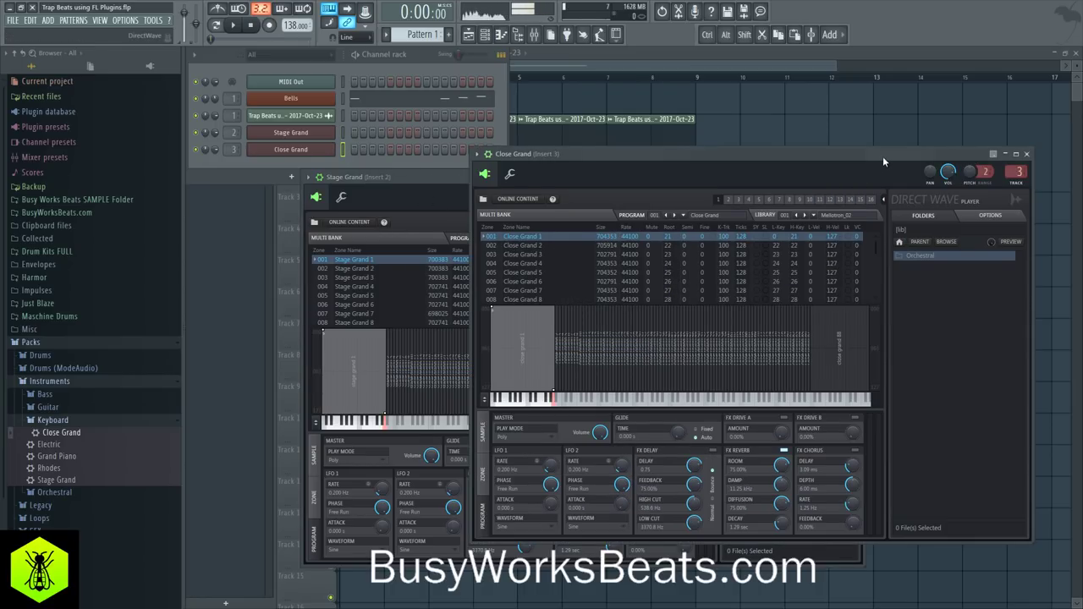
{"action": "left_click", "coordinate": [784, 450]}
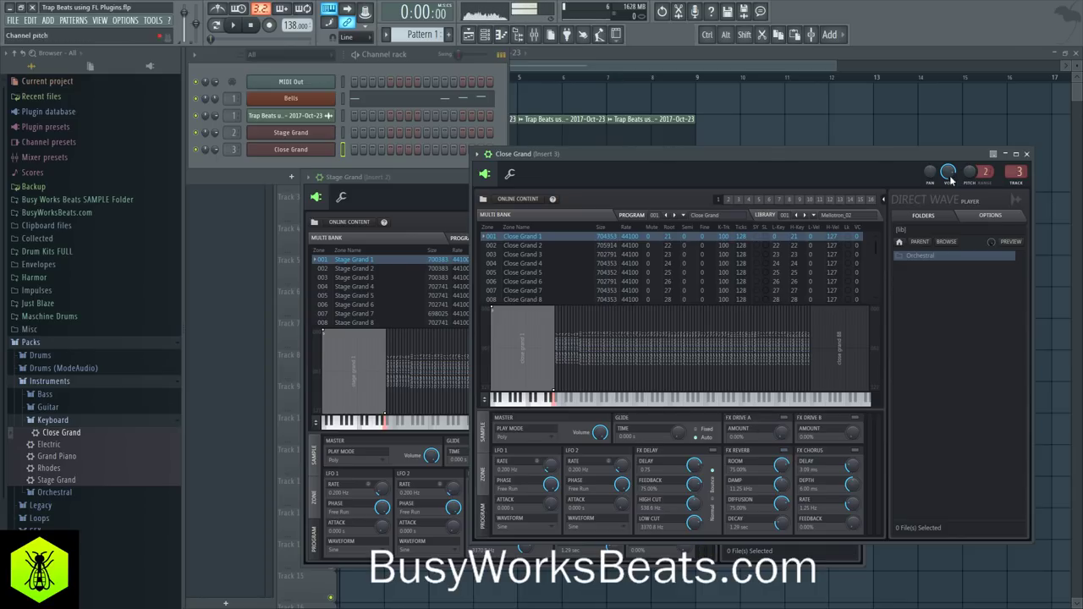
{"action": "left_click", "coordinate": [1027, 154]}
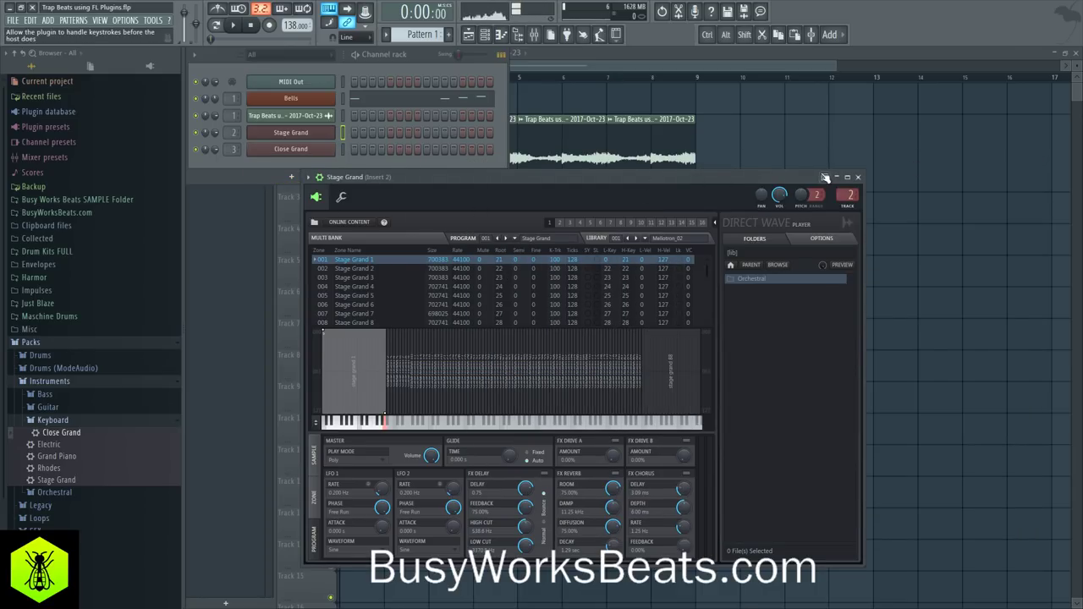
{"action": "left_click", "coordinate": [518, 35]}
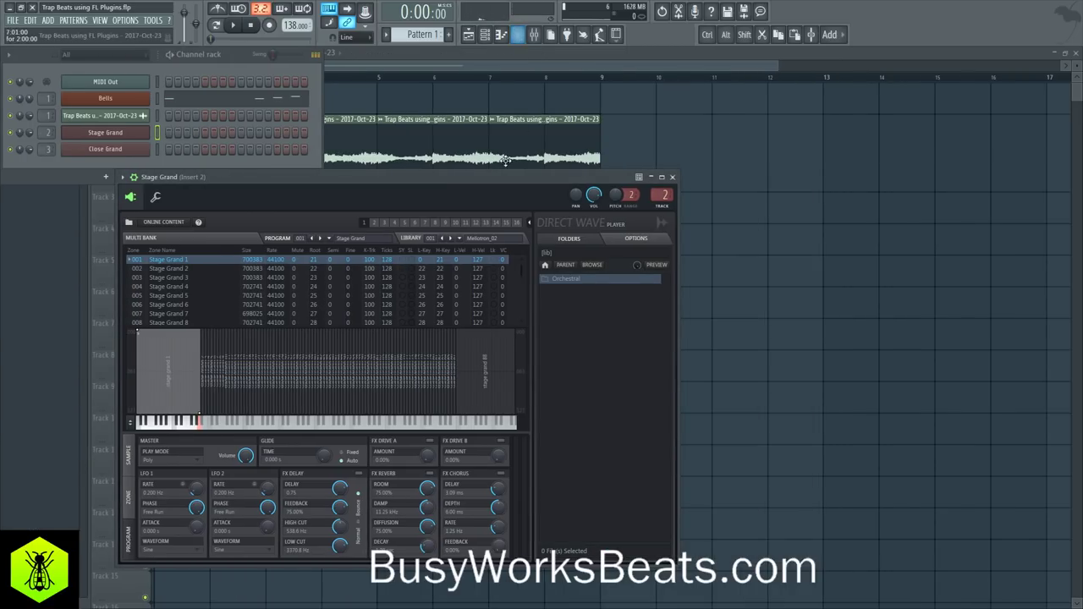
{"action": "left_click", "coordinate": [672, 177]}
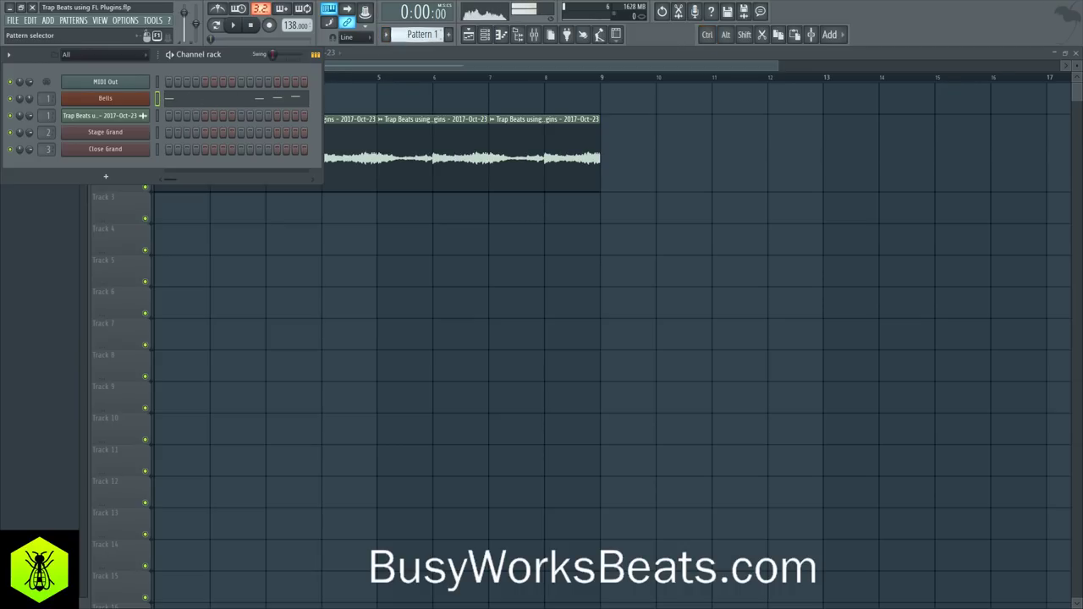
Switch to Pattern 2 and paste the copied Bells notes into the Stage Grand channel
{"action": "scroll", "coordinate": [419, 34], "scroll_direction": "down", "scroll_amount": 1}
{"action": "left_click", "coordinate": [158, 131]}
{"action": "key", "text": "ctrl+v"}
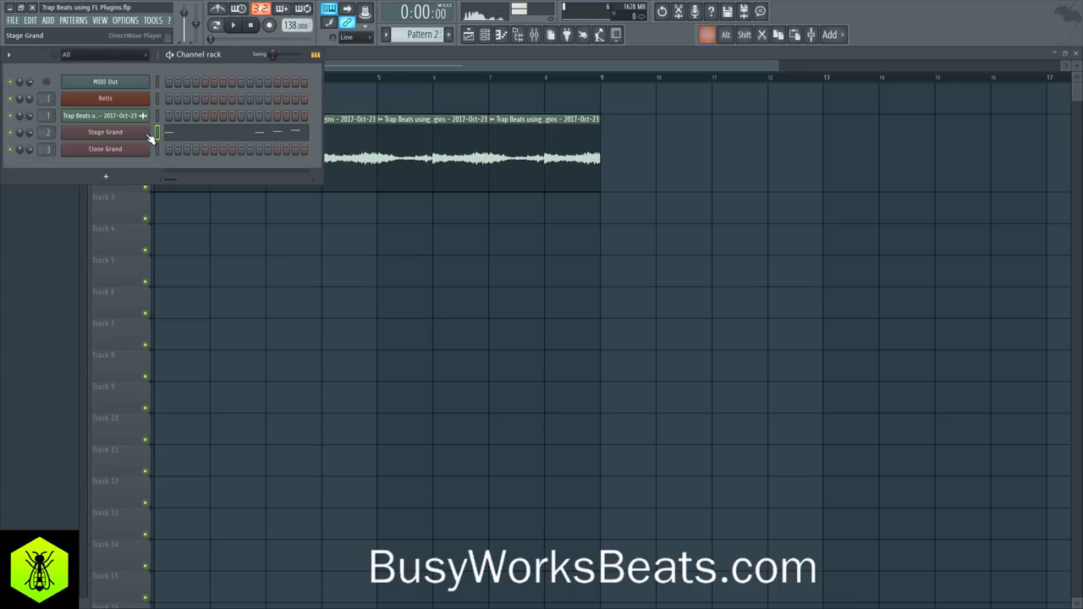
Delete the melody notes in bars 1 and 2 of Stage Grand, keeping the scale guide notes in bar 3, and return to the playlist
{"action": "left_click", "coordinate": [179, 133]}
{"action": "left_click_drag", "start_coordinate": [324, 210], "coordinate": [43, 343]}
{"action": "key", "text": "Delete"}
{"action": "scroll", "coordinate": [489, 255], "scroll_direction": "down", "scroll_amount": 2}
{"action": "scroll", "coordinate": [488, 255], "scroll_direction": "up", "scroll_amount": 2}
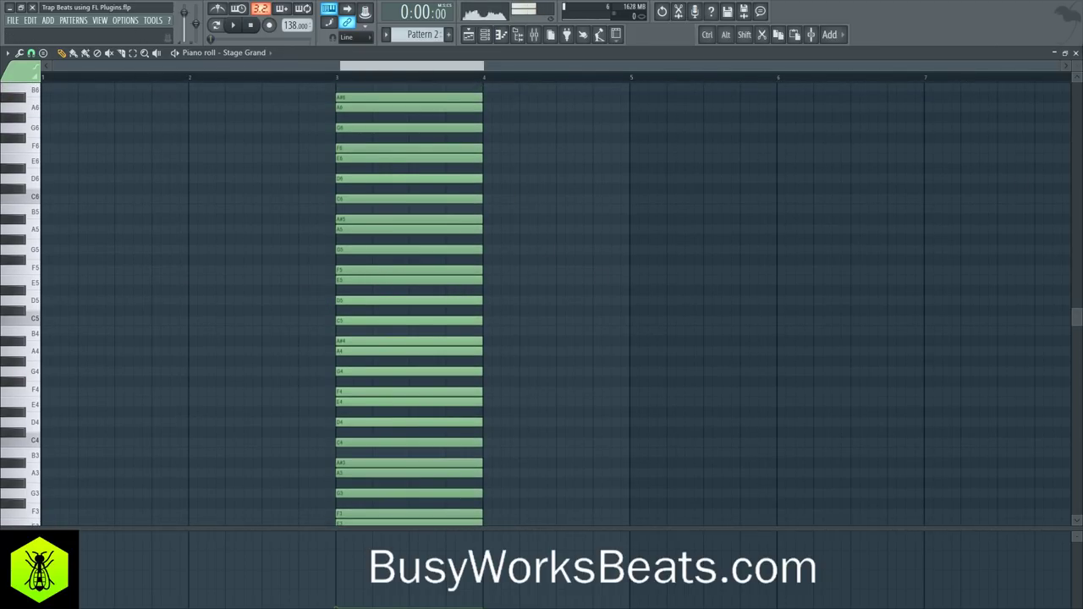
{"action": "key", "text": "F5"}
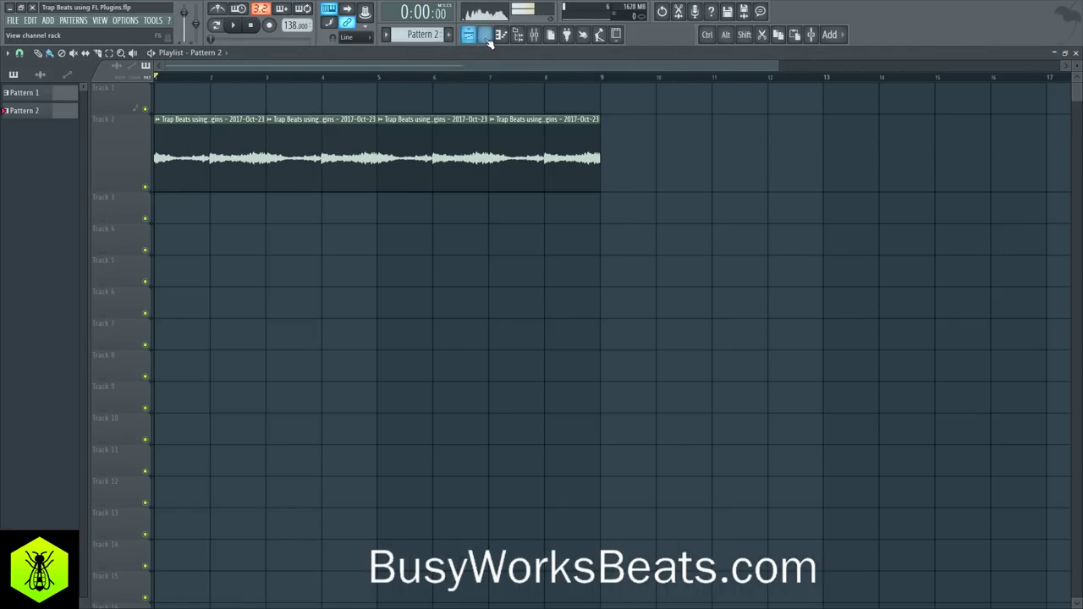
Audition Close Grand with the loop playing, stop playback, and delete the Stage Grand channel
{"action": "left_click", "coordinate": [487, 39]}
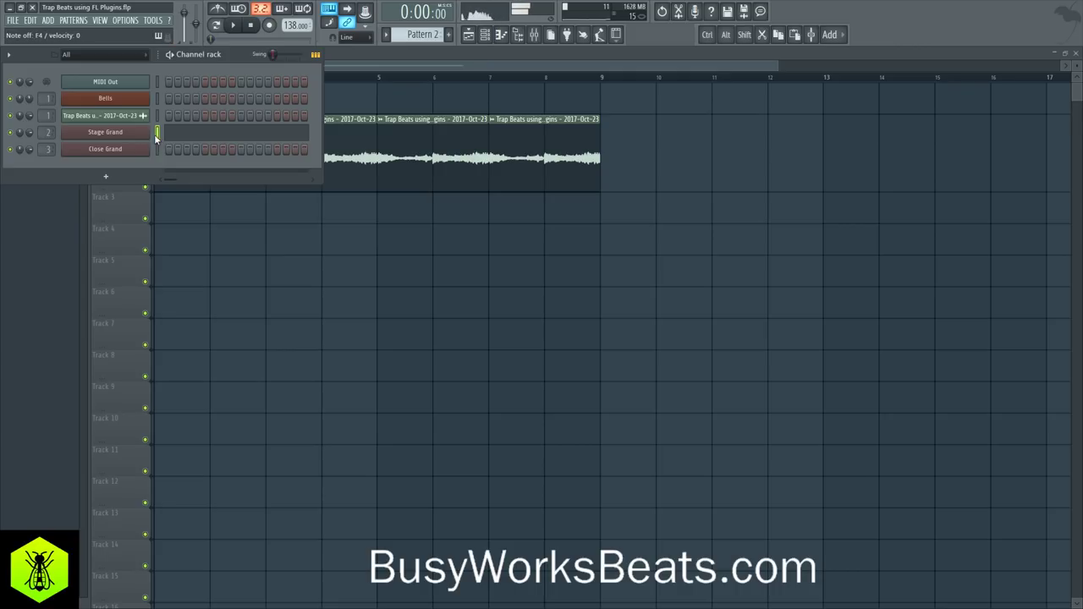
{"action": "left_click", "coordinate": [156, 151]}
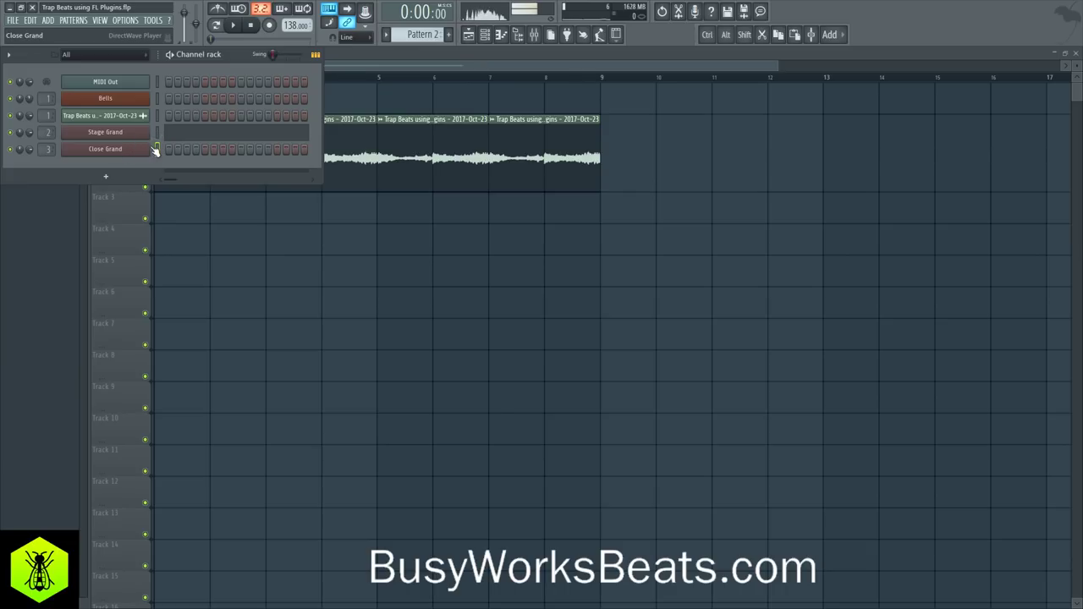
{"action": "key", "text": "space"}
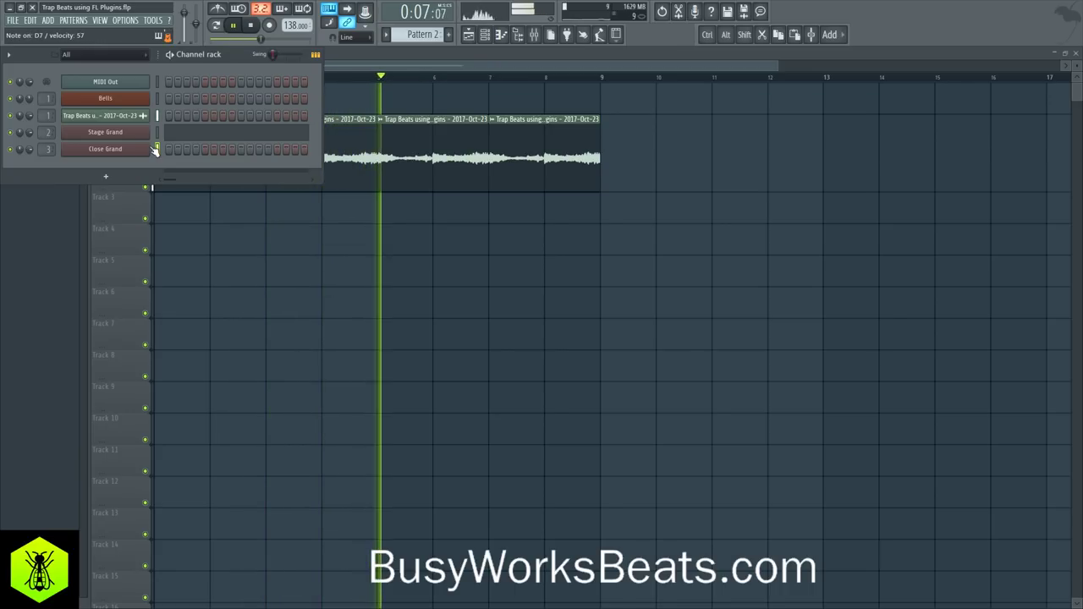
{"action": "key", "text": "space"}
{"action": "right_click", "coordinate": [140, 132]}
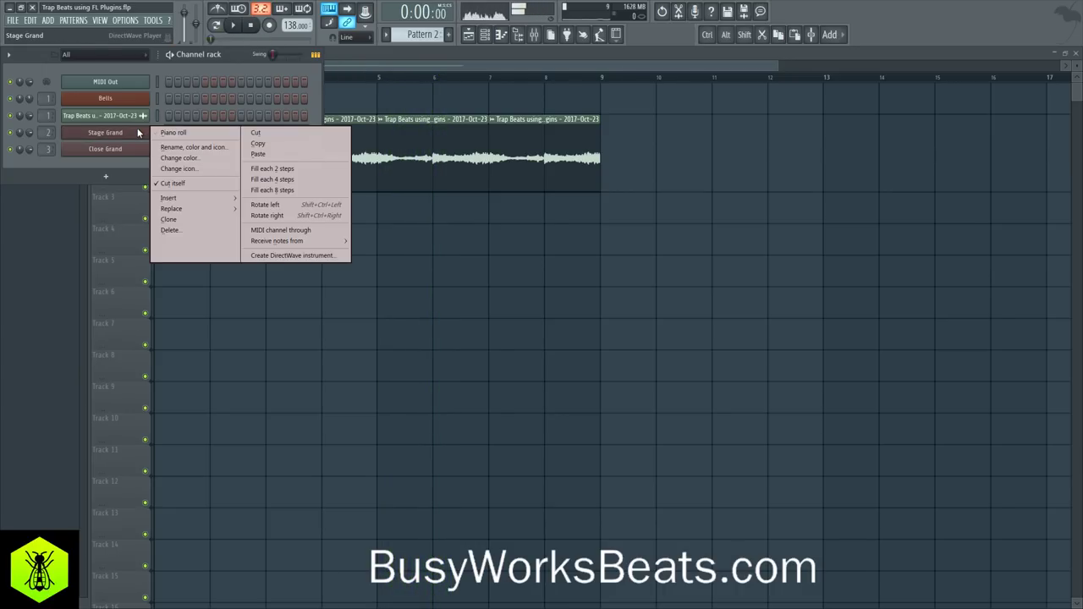
{"action": "left_click", "coordinate": [169, 231]}
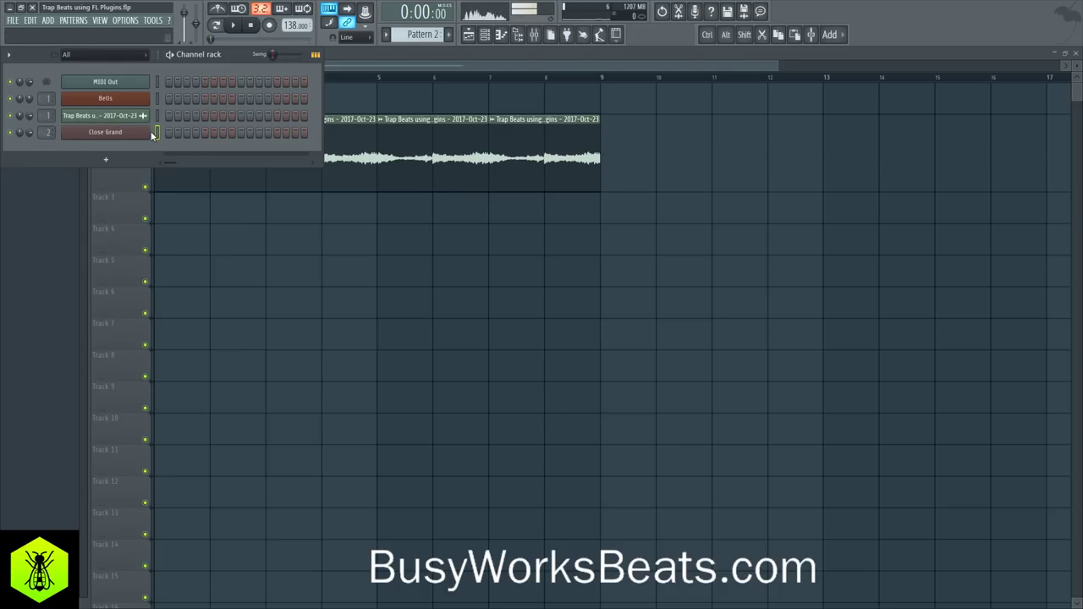
Route the Close Grand channel to mixer track 2 and close its plugin window
{"action": "left_click", "coordinate": [536, 37]}
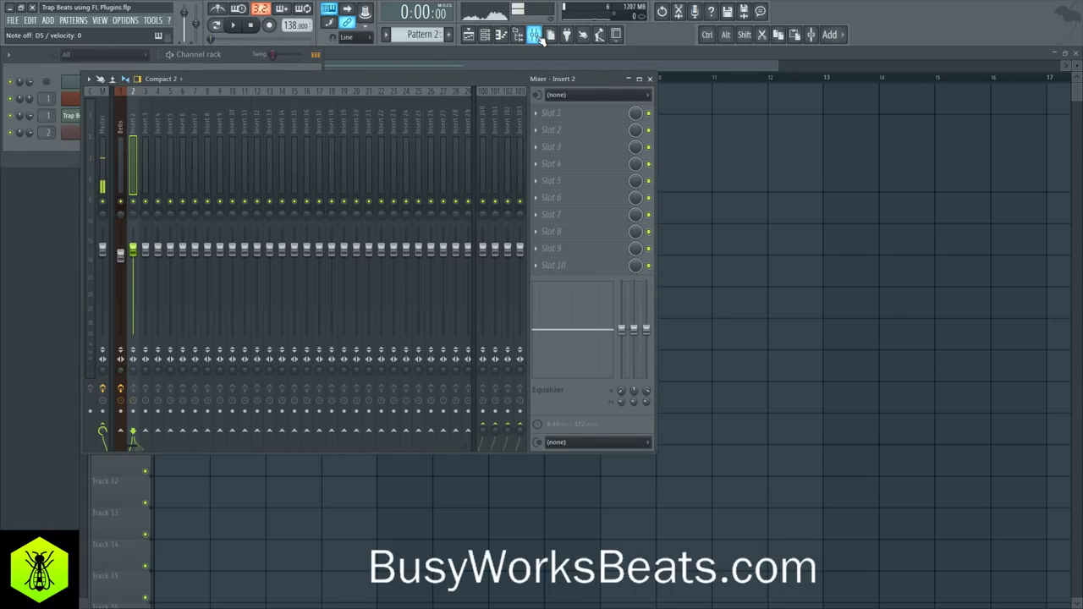
{"action": "left_click", "coordinate": [79, 134]}
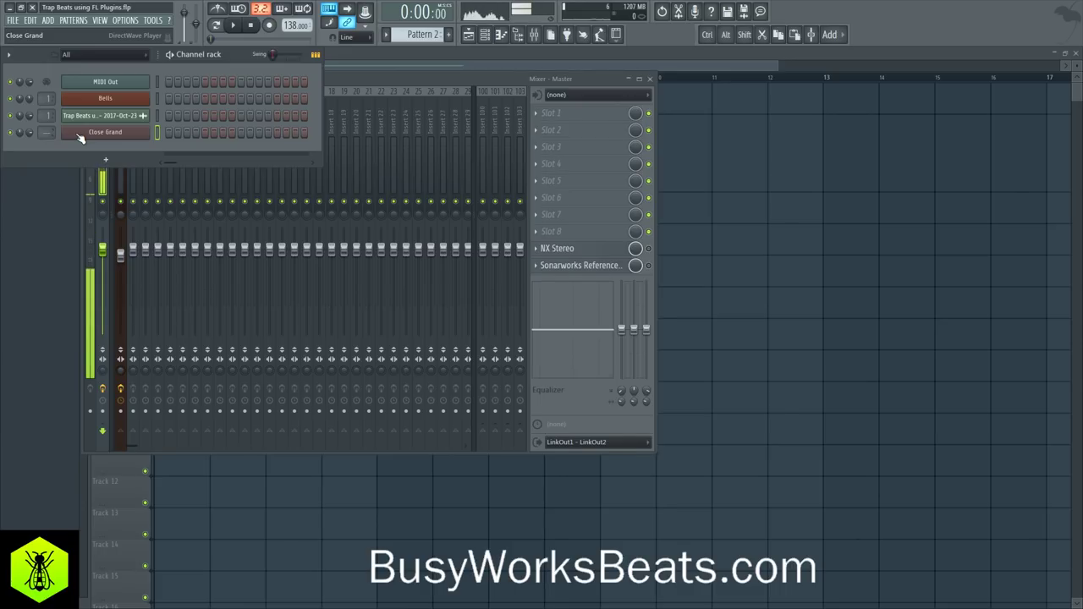
{"action": "left_click", "coordinate": [81, 135]}
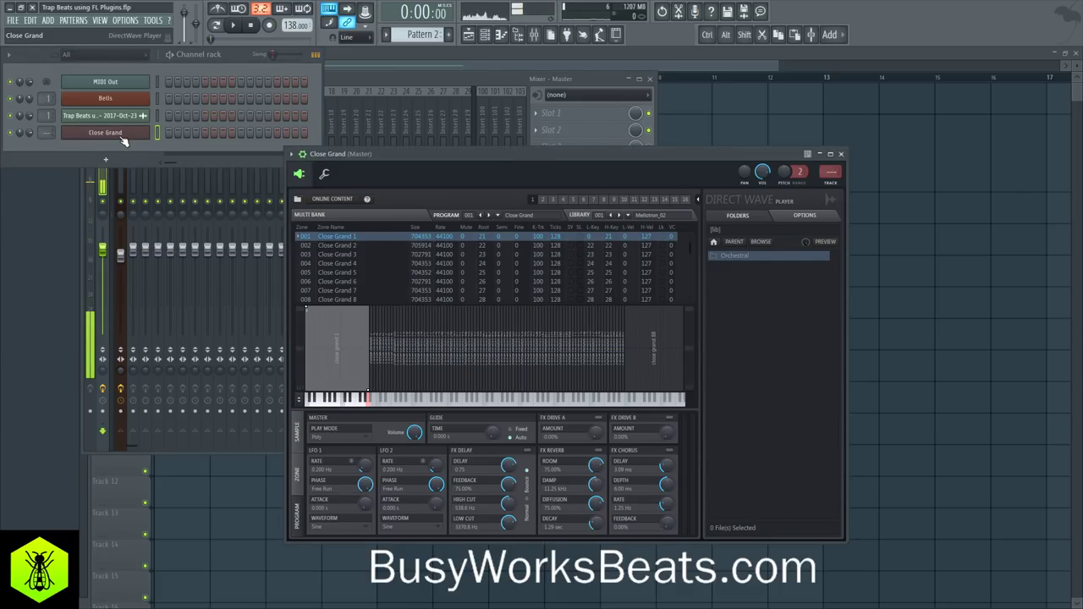
{"action": "left_click", "coordinate": [830, 184]}
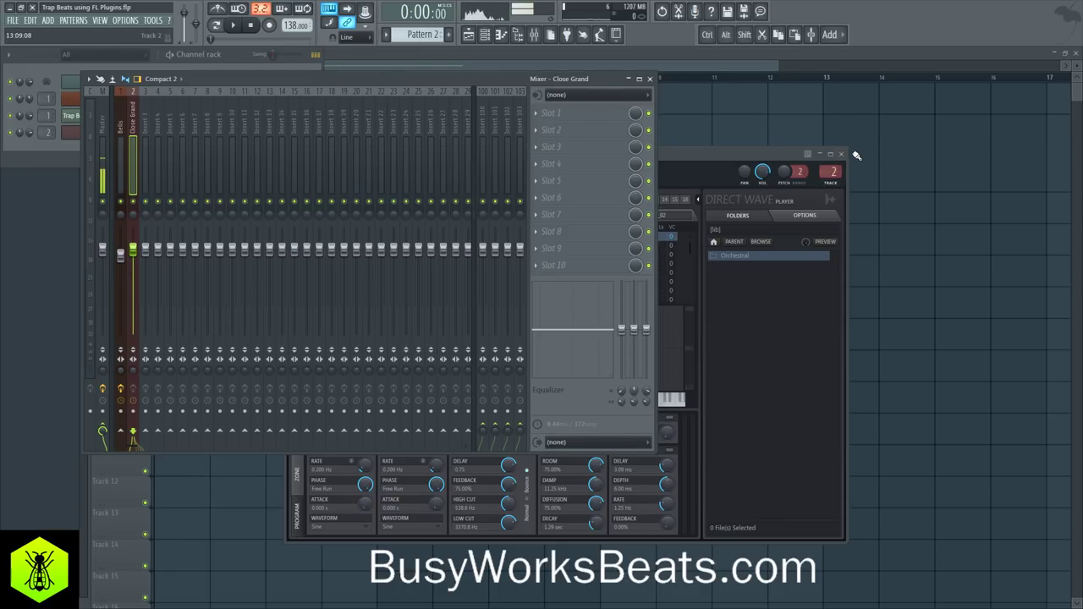
{"action": "left_click", "coordinate": [842, 154]}
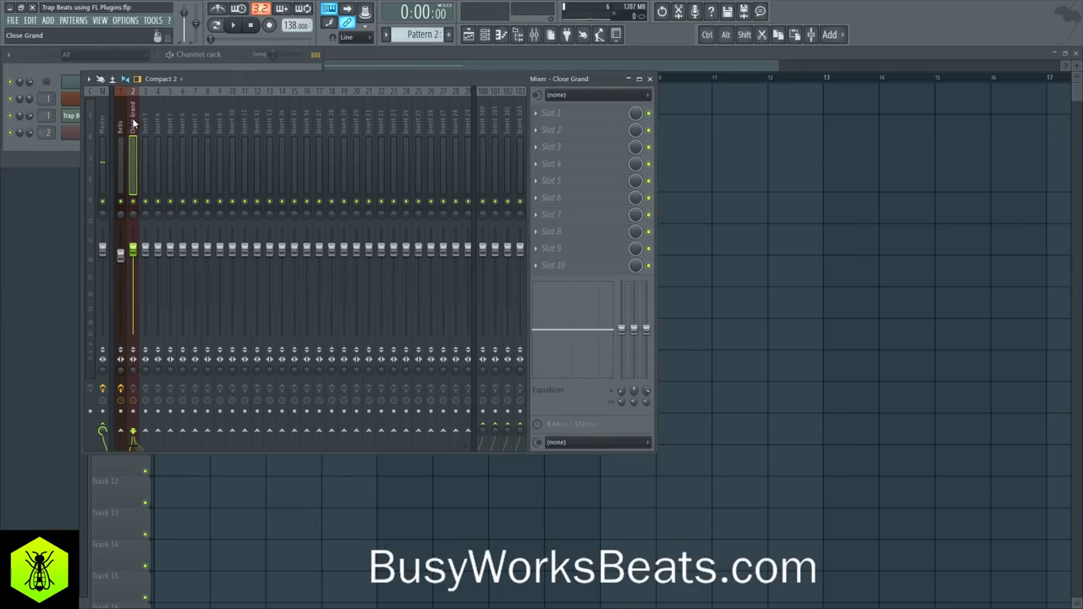
Add Fruity Delay 3 to Close Grand's first effect slot with ping pong panned right, an HP feedback filter, lower cutoff and reduced wet level
{"action": "left_click", "coordinate": [570, 115]}
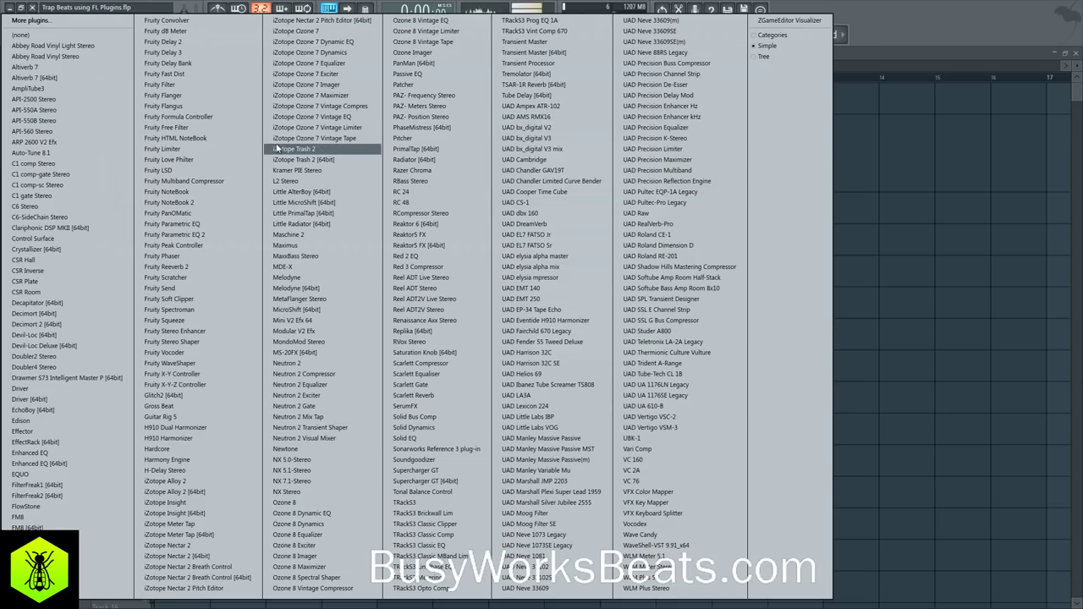
{"action": "left_click", "coordinate": [201, 56]}
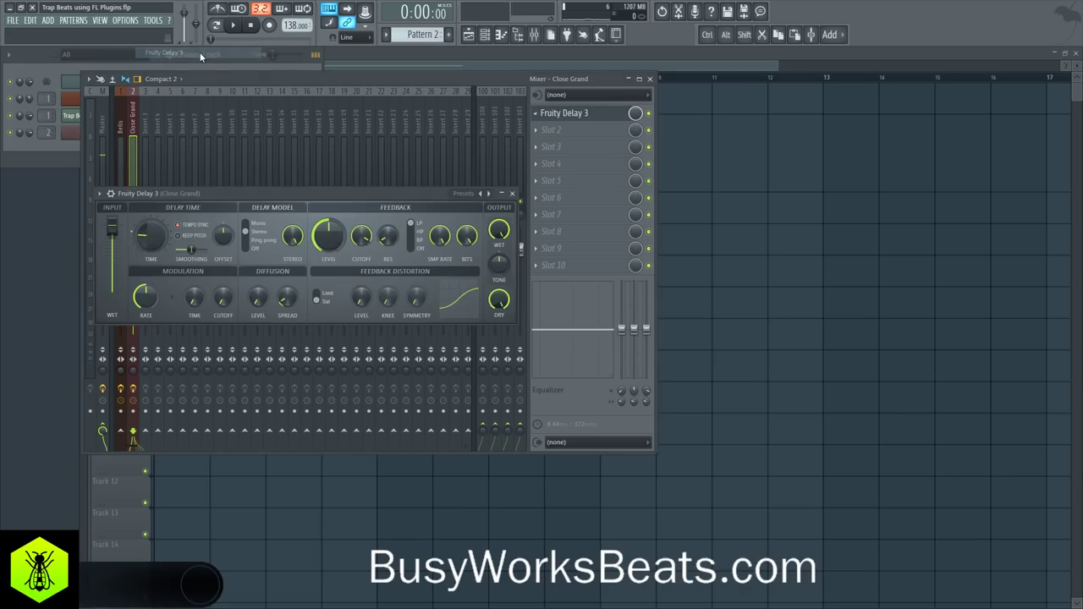
{"action": "left_click", "coordinate": [255, 241]}
{"action": "left_click_drag", "start_coordinate": [224, 236], "coordinate": [224, 207]}
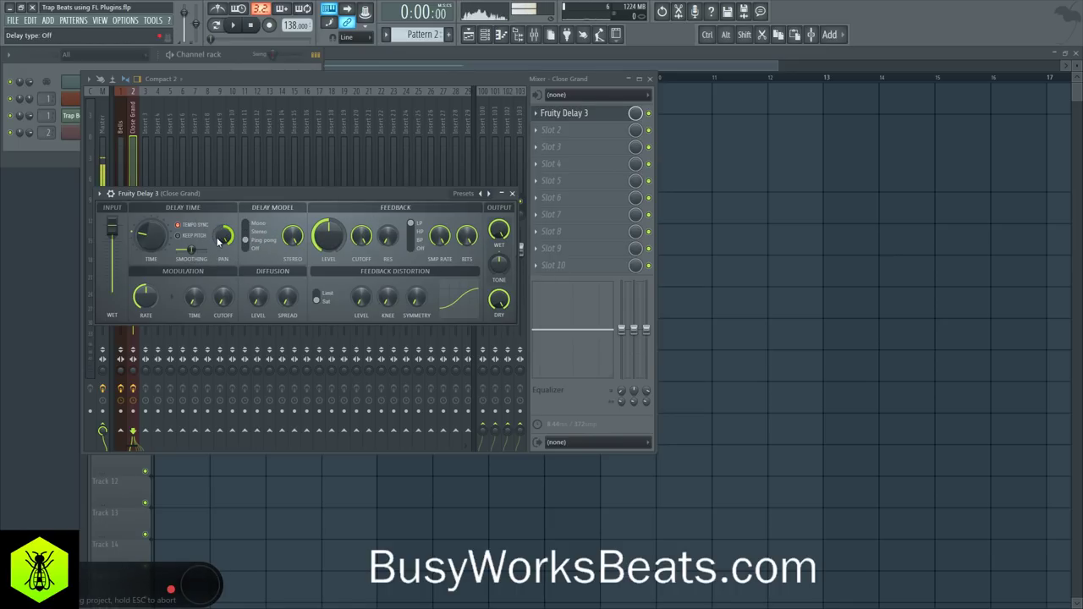
{"action": "left_click", "coordinate": [416, 234]}
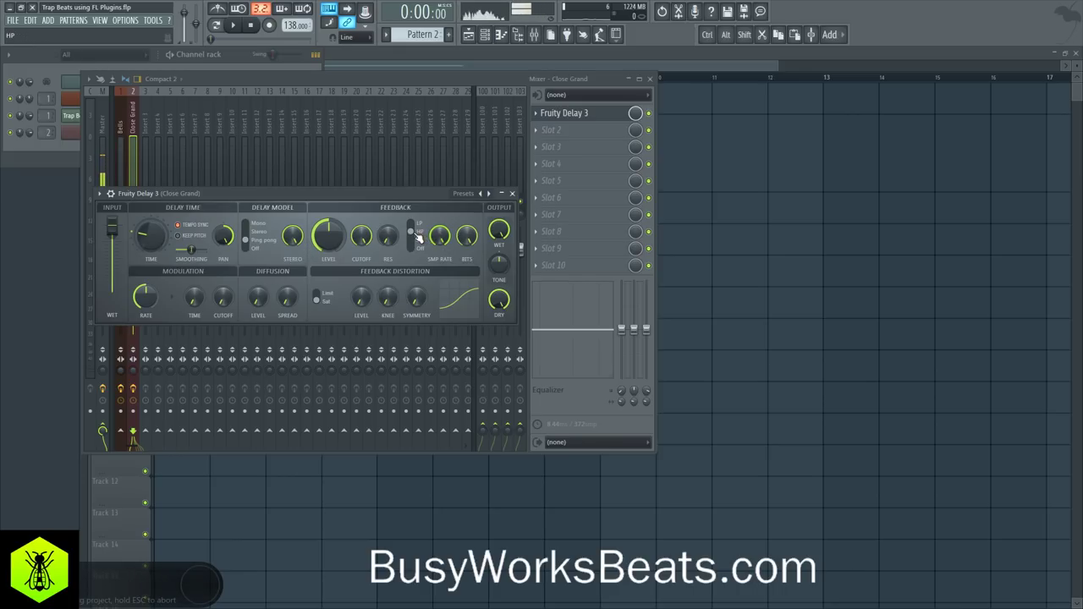
{"action": "left_click_drag", "start_coordinate": [361, 236], "coordinate": [360, 263]}
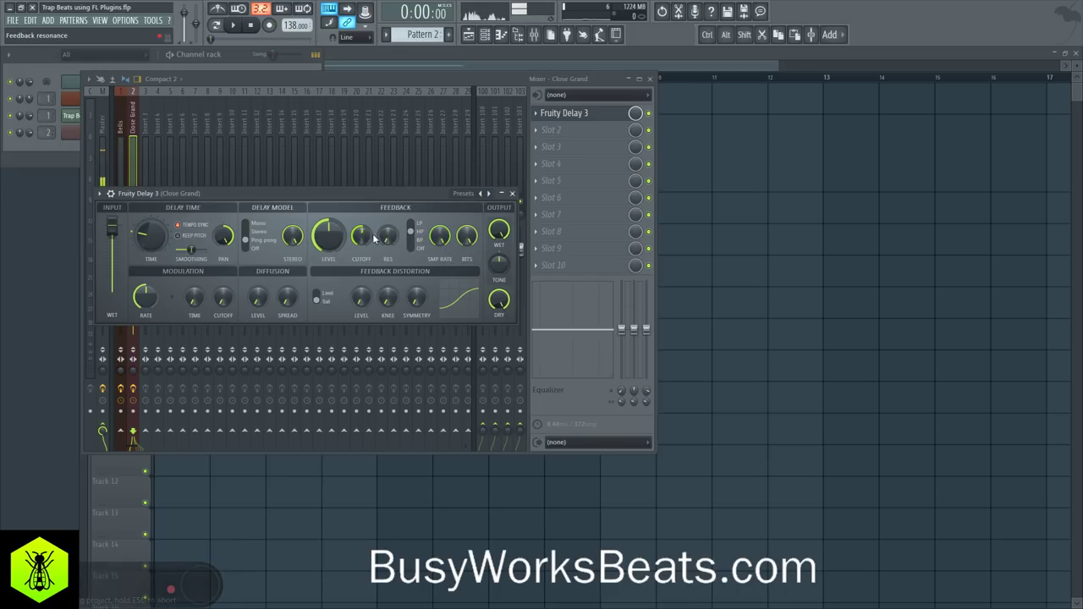
{"action": "left_click_drag", "start_coordinate": [499, 229], "coordinate": [499, 237]}
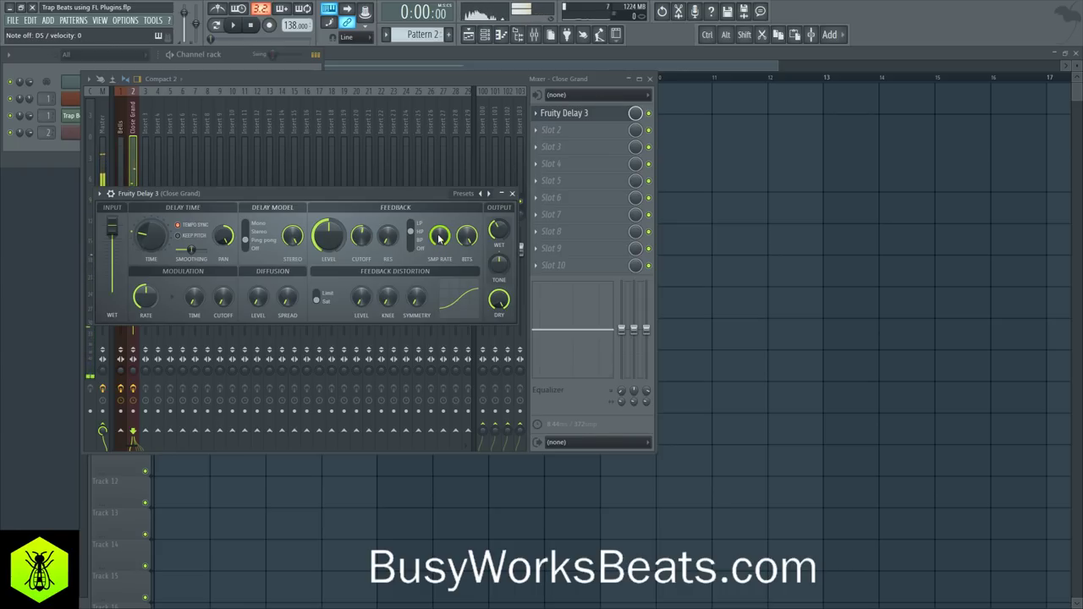
Add Fruity Reeverb 2 to Close Grand's second slot, set its delay to about 98 ms, raise the low cut, and close both effect windows
{"action": "left_click", "coordinate": [580, 132]}
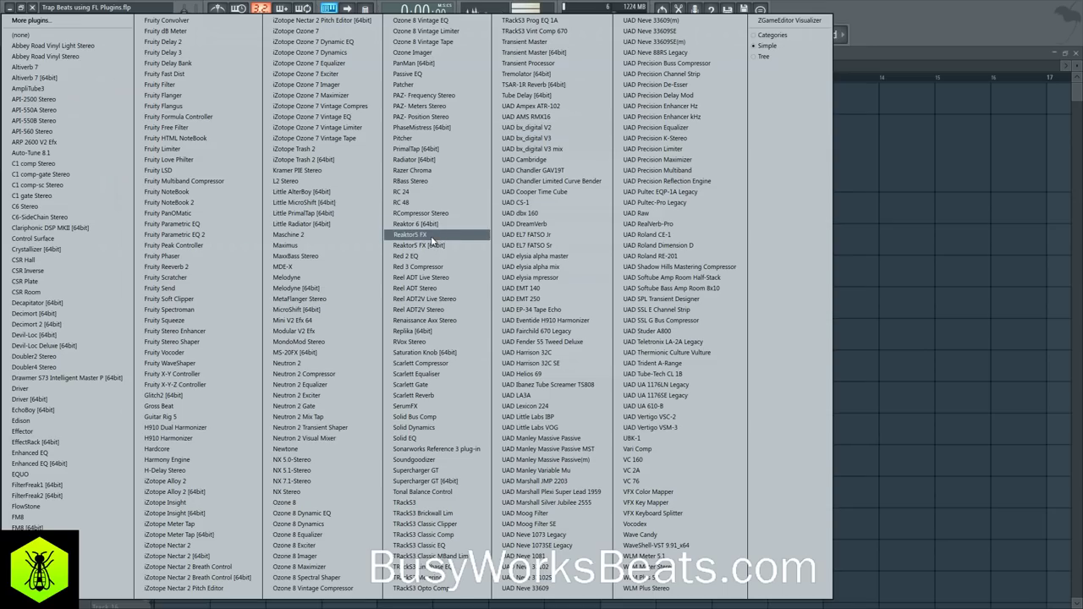
{"action": "left_click", "coordinate": [200, 268]}
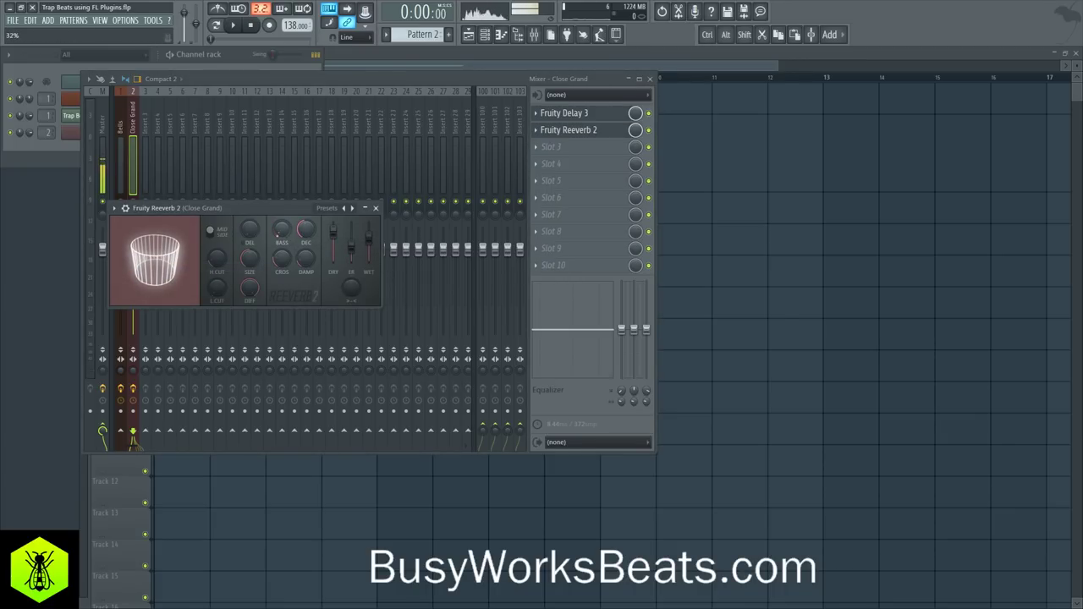
{"action": "left_click_drag", "start_coordinate": [258, 233], "coordinate": [258, 222]}
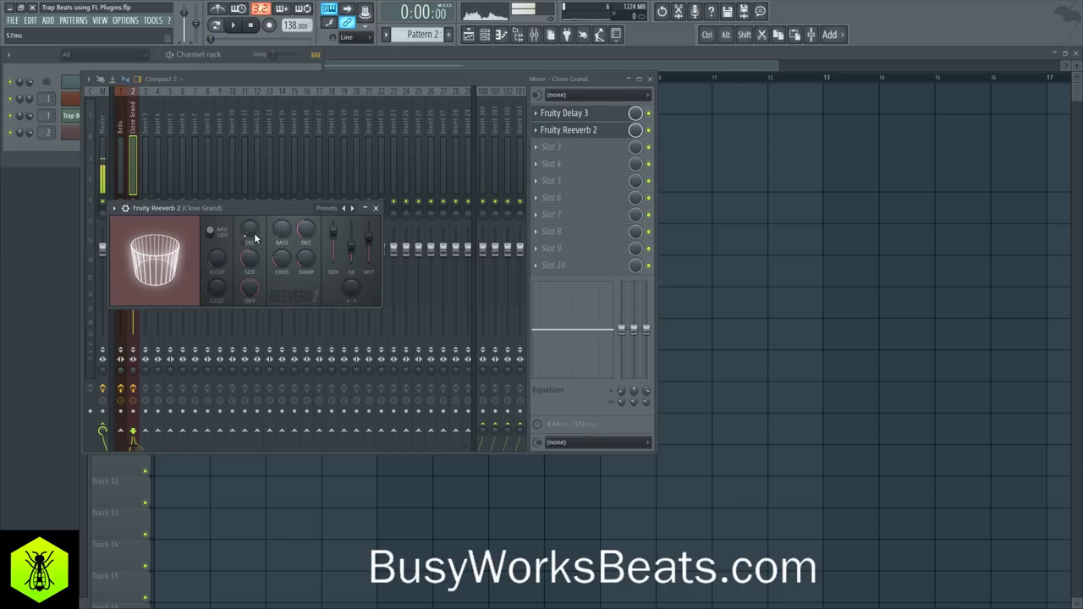
{"action": "left_click_drag", "start_coordinate": [254, 240], "coordinate": [254, 226]}
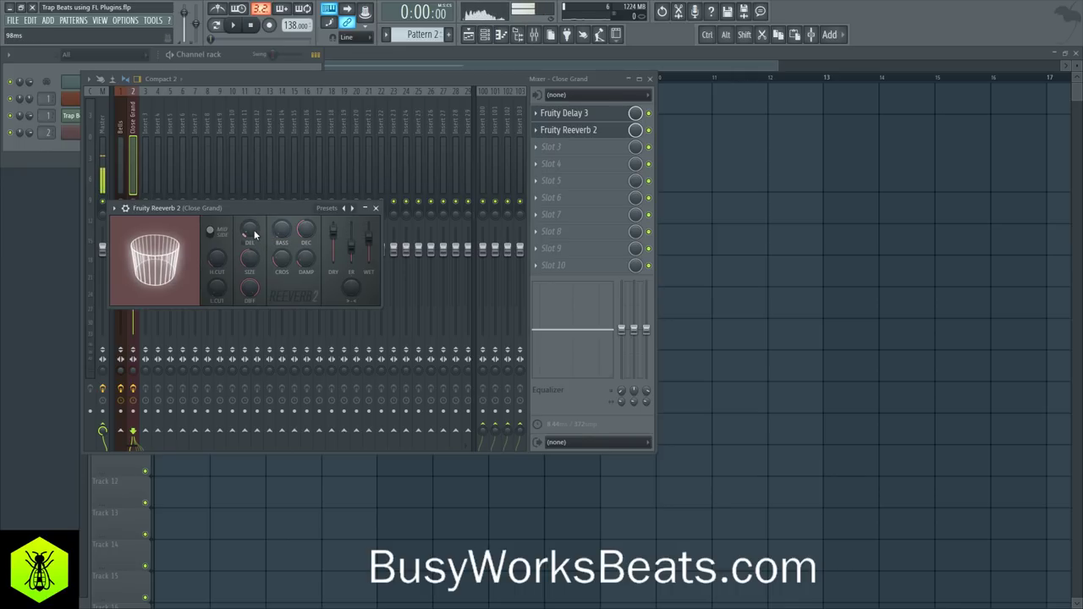
{"action": "left_click_drag", "start_coordinate": [218, 288], "coordinate": [217, 281]}
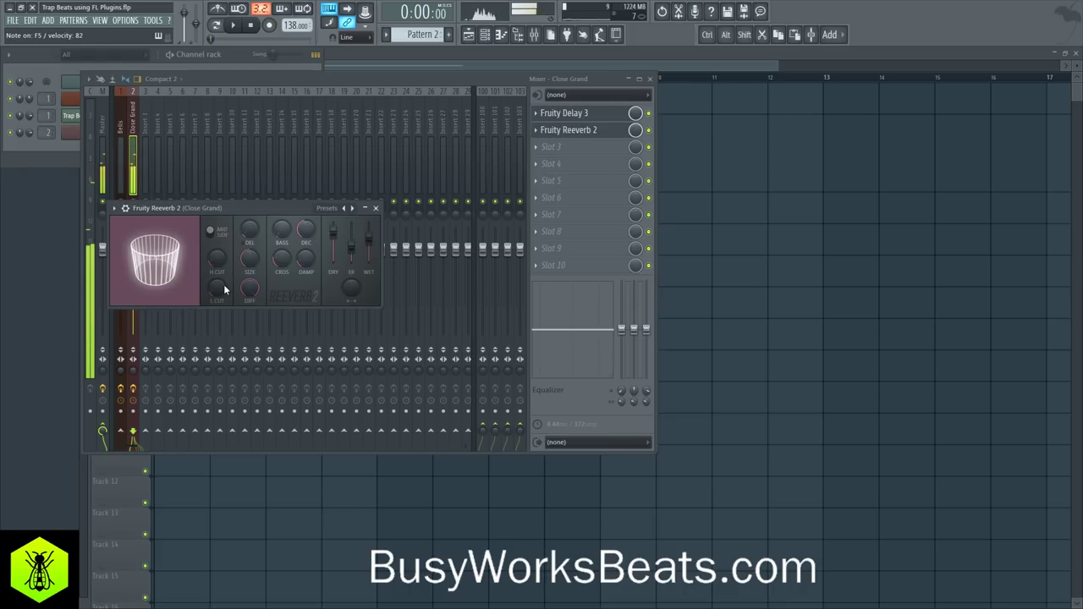
{"action": "left_click", "coordinate": [376, 210]}
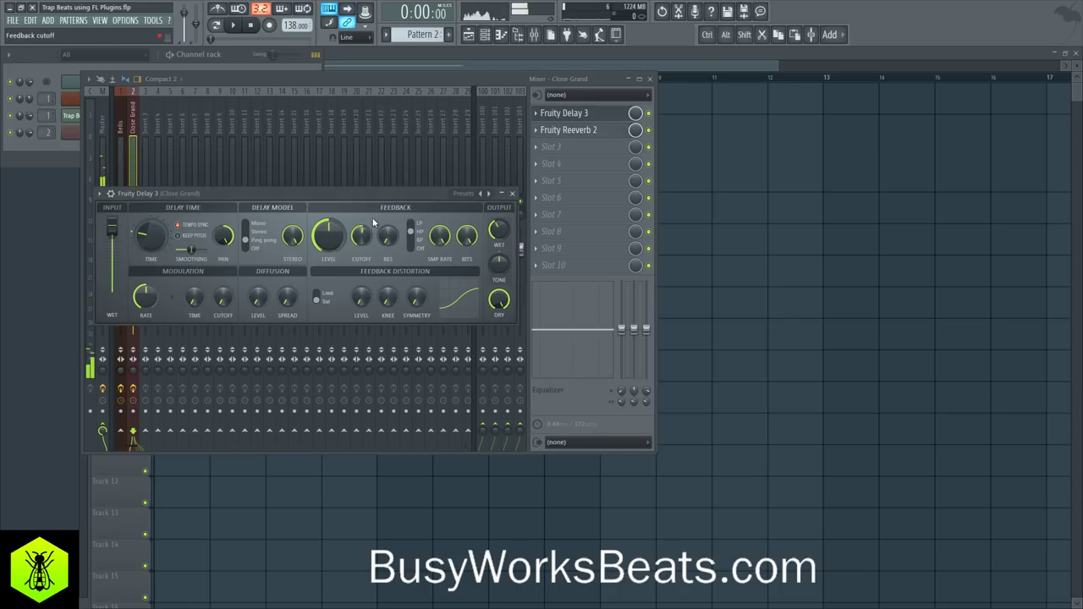
{"action": "left_click", "coordinate": [512, 194]}
Play the loop while auditioning the processed Close Grand, stop playback, and close the mixer
{"action": "key", "text": "space"}
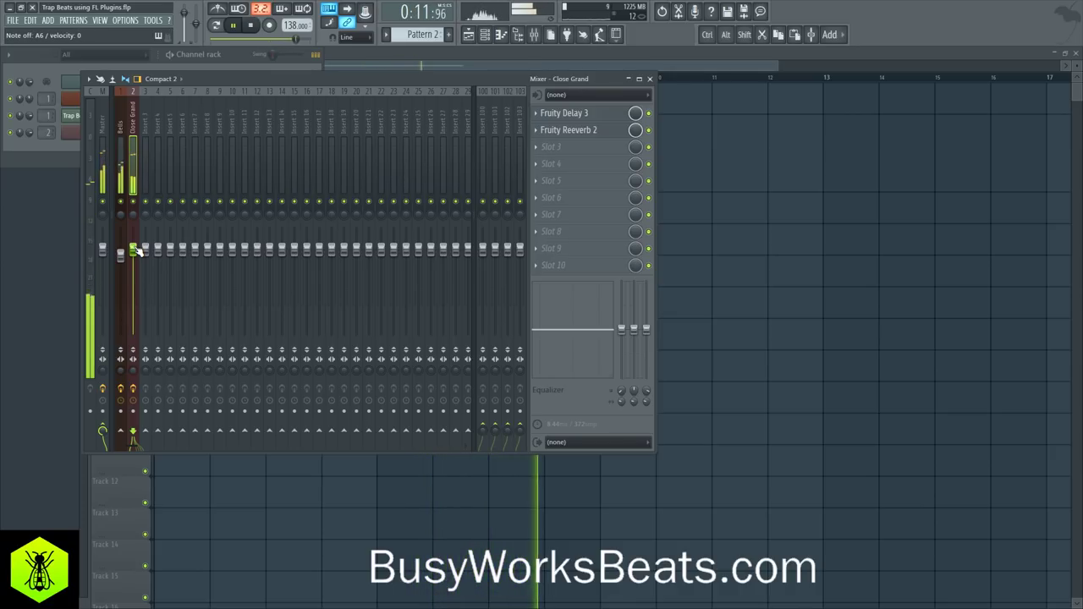
{"action": "key", "text": "space"}
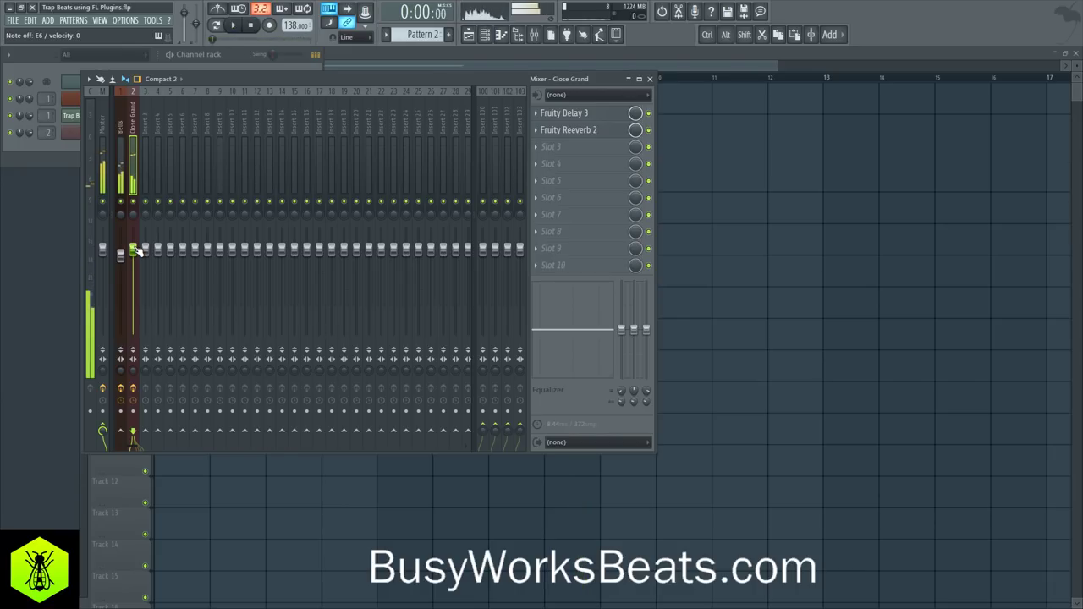
{"action": "left_click", "coordinate": [650, 78]}
Arm recording and turn on the metronome
{"action": "left_click", "coordinate": [484, 33]}
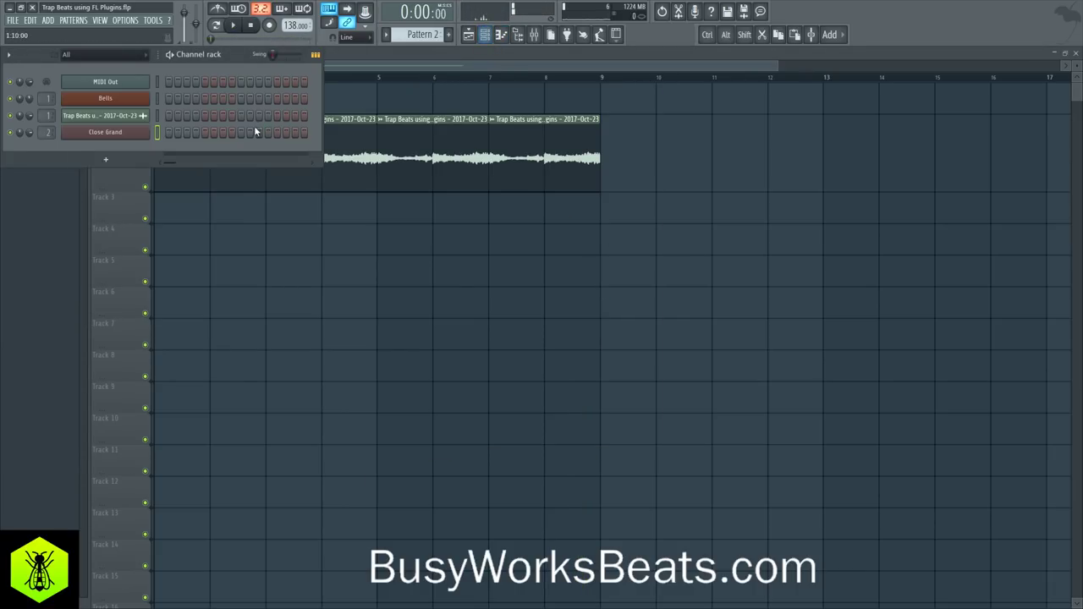
{"action": "key", "text": "F6"}
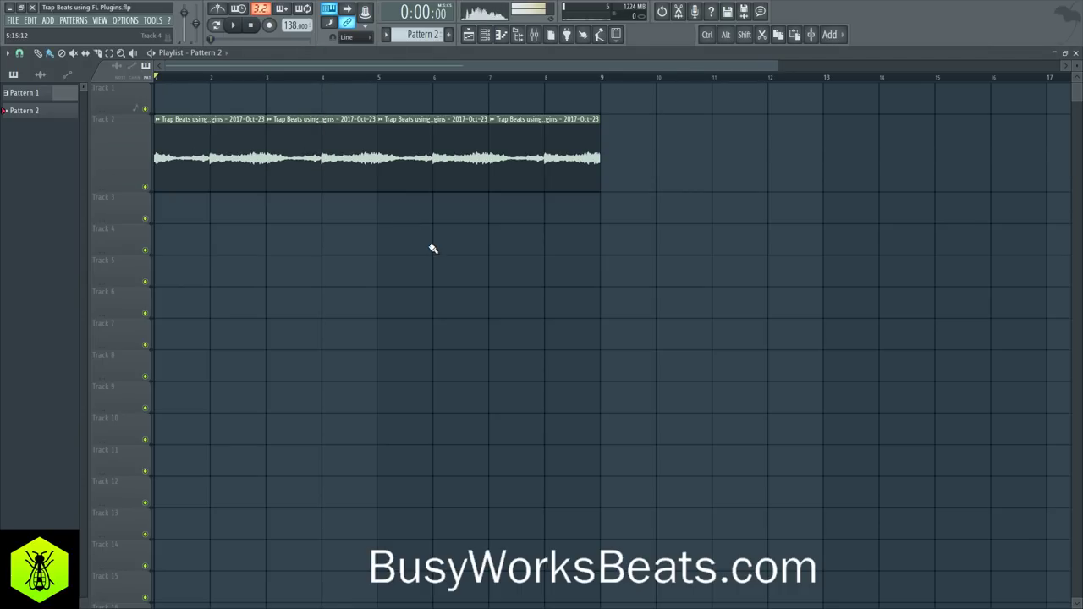
{"action": "left_click", "coordinate": [486, 34]}
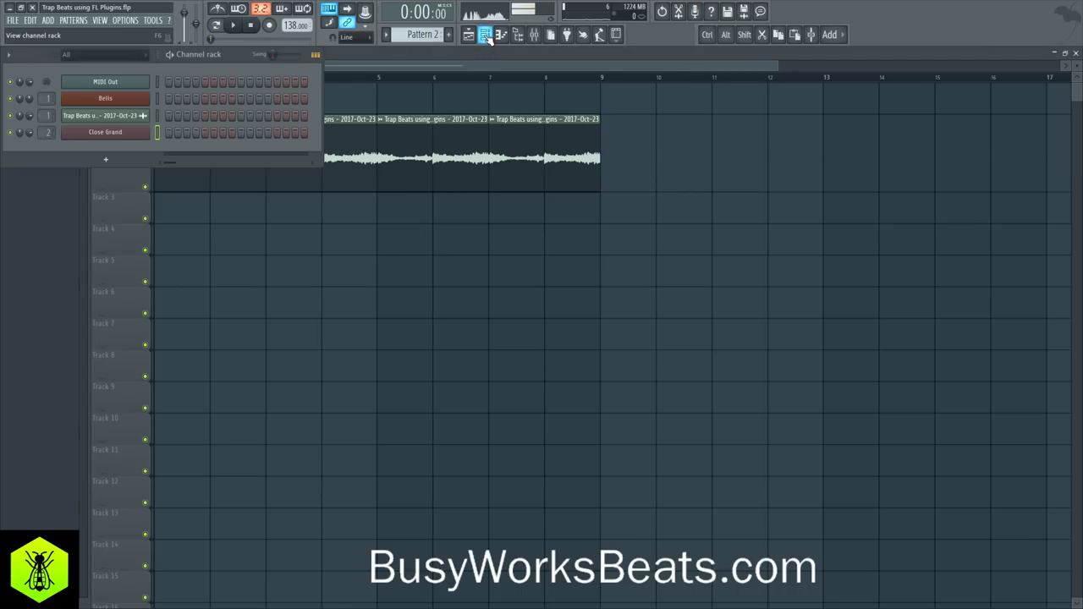
{"action": "left_click", "coordinate": [269, 24]}
{"action": "left_click", "coordinate": [554, 367]}
{"action": "key", "text": "F6"}
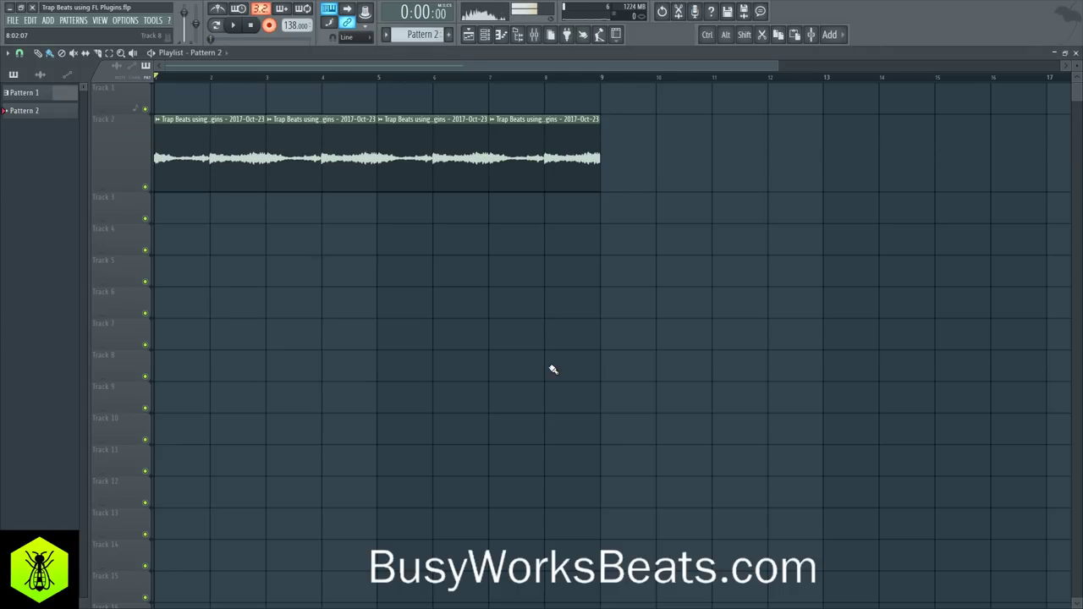
{"action": "left_click", "coordinate": [217, 10]}
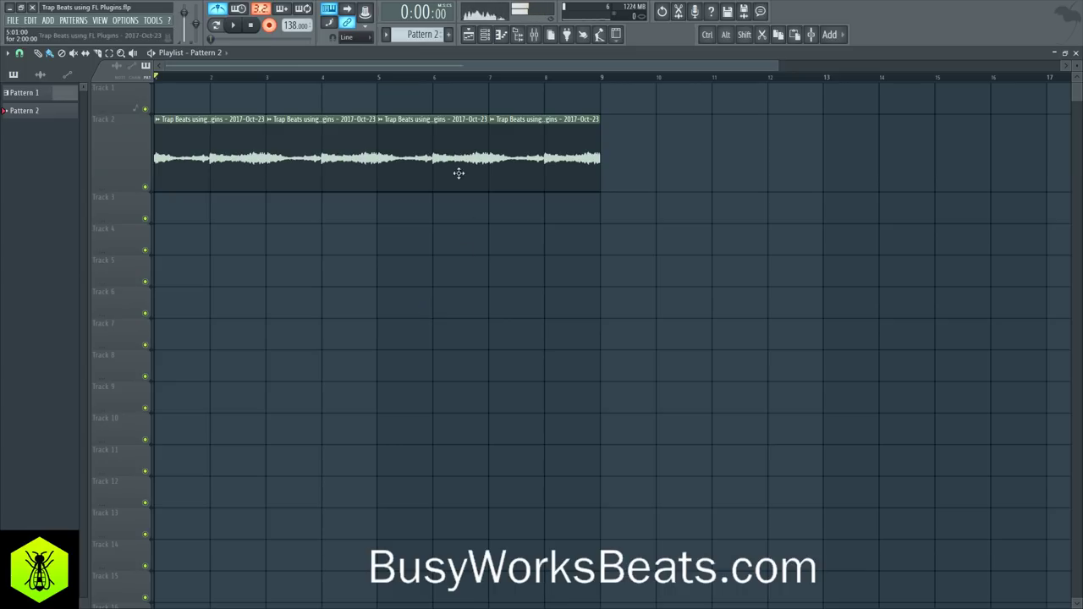
Open the Close Grand piano roll in Pattern 2 to examine its note range, and close it
{"action": "left_click", "coordinate": [484, 34]}
{"action": "right_click", "coordinate": [157, 127]}
{"action": "left_click", "coordinate": [160, 133]}
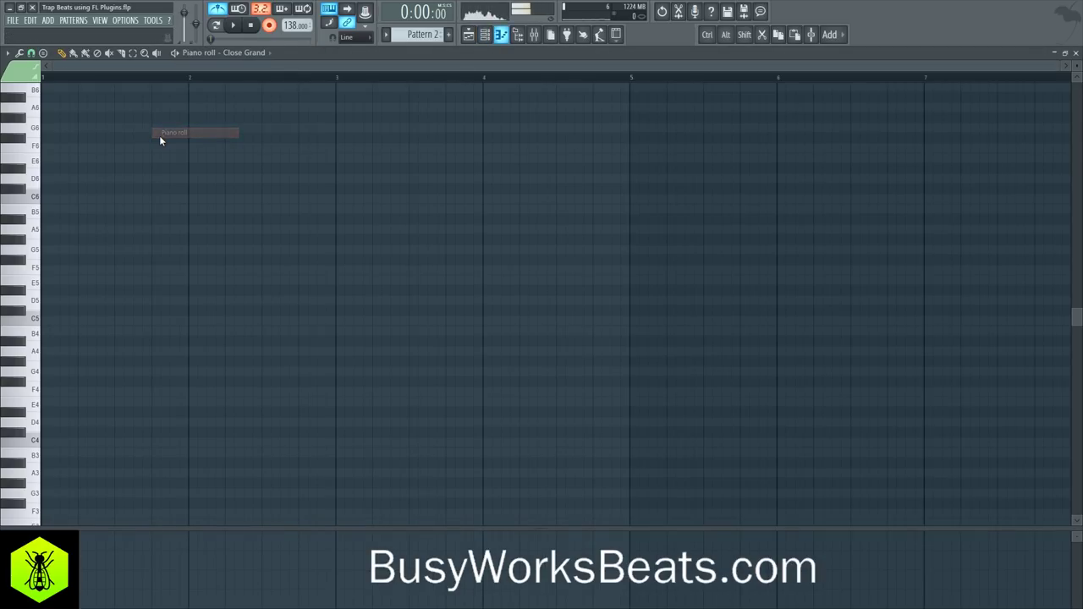
{"action": "scroll", "coordinate": [234, 334], "scroll_direction": "up", "scroll_amount": 2}
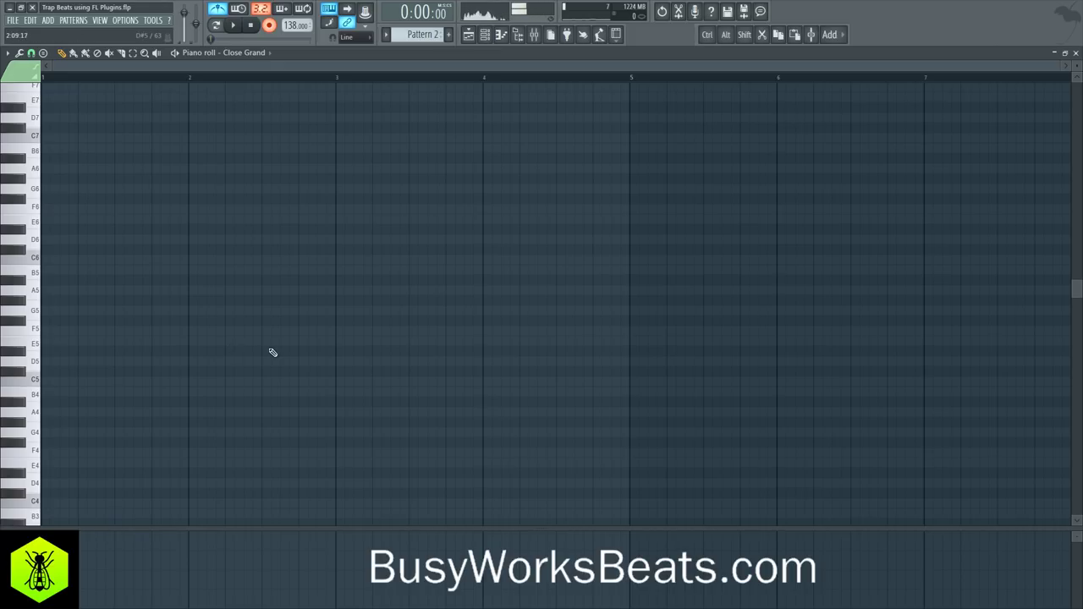
{"action": "left_click", "coordinate": [1076, 53]}
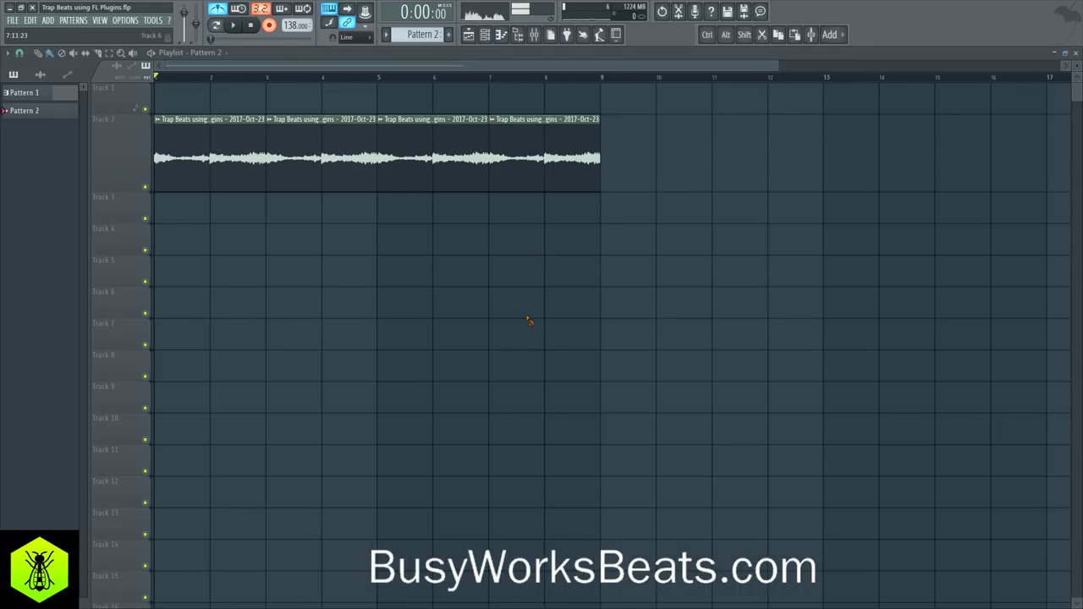
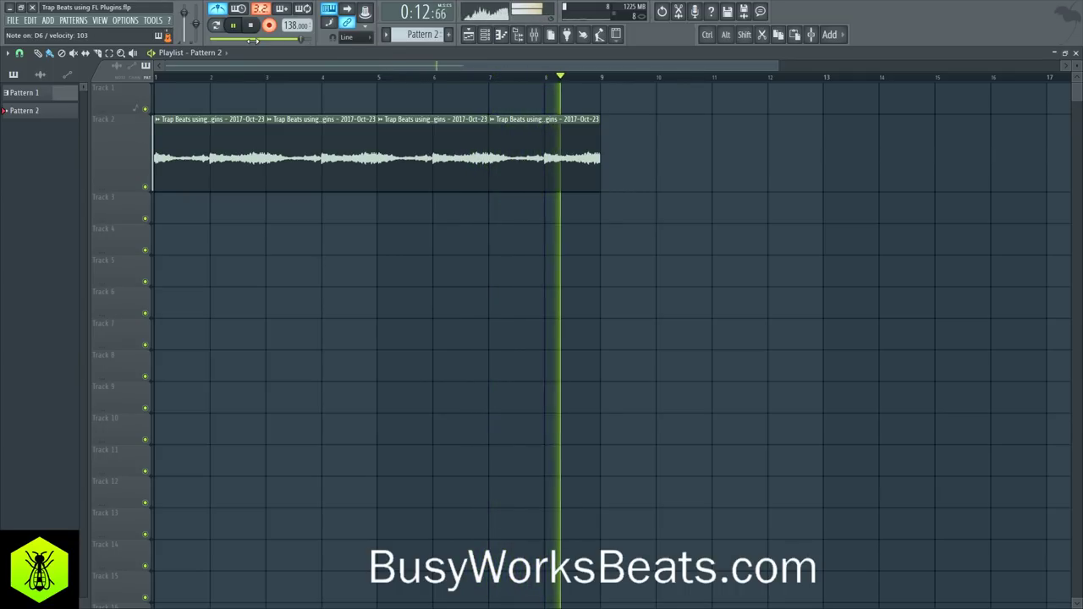
Stop the Close Grand recording and open the Pattern 2 clip from Track 1 in the piano roll
{"action": "left_click", "coordinate": [250, 24]}
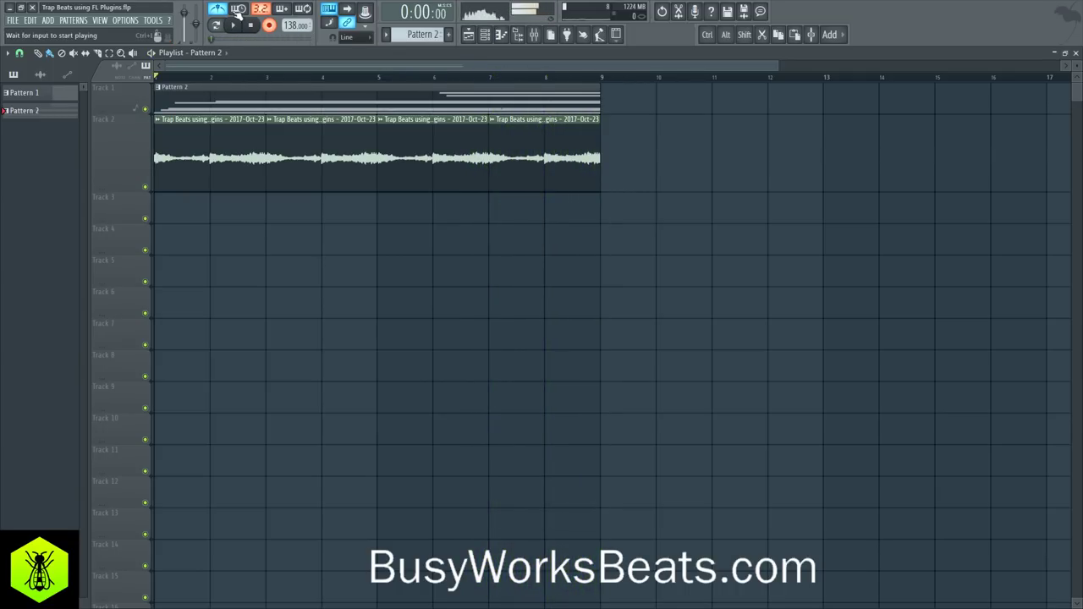
{"action": "left_click", "coordinate": [171, 85]}
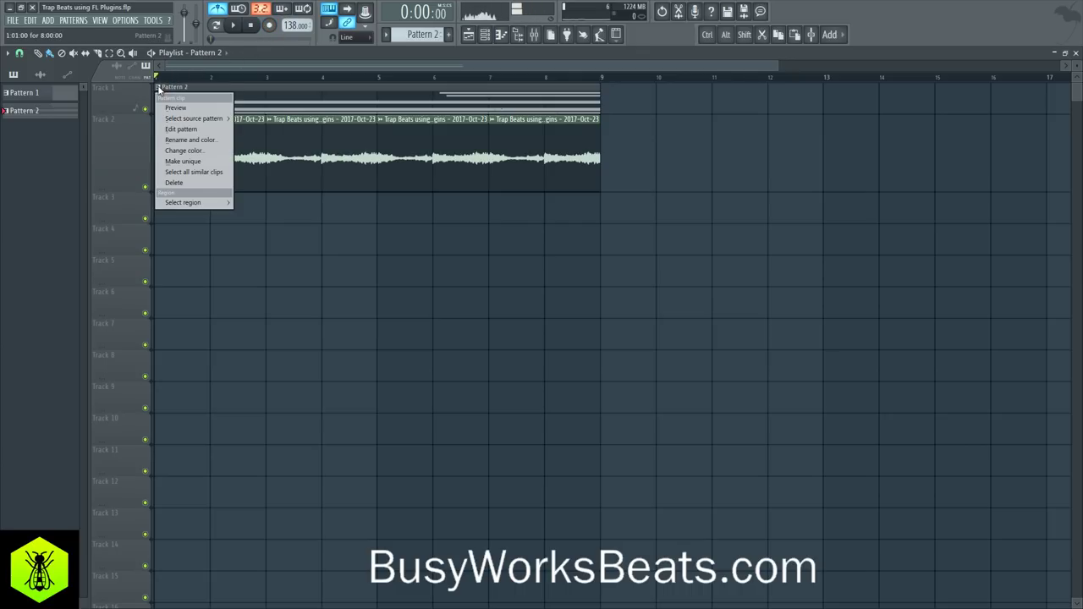
{"action": "left_click", "coordinate": [182, 121]}
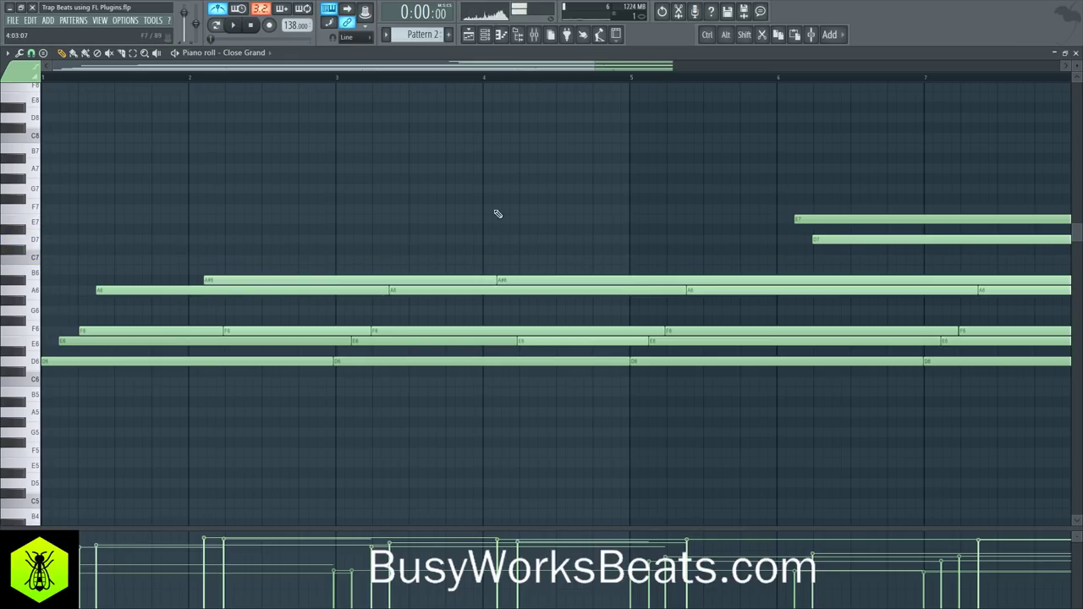
Transpose the two highest notes starting in bar 6 down two semitones, to D7 and C7, and deselect them
{"action": "left_click_drag", "start_coordinate": [798, 185], "coordinate": [833, 238], "text": "ctrl"}
{"action": "key", "text": "shift+Down"}
{"action": "key", "text": "shift+Down"}
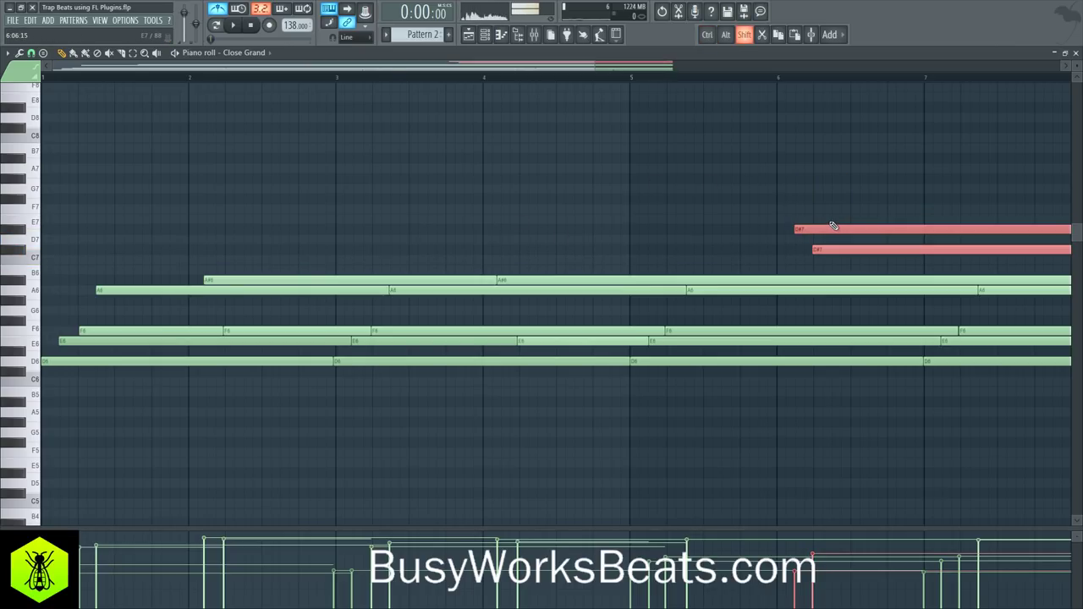
{"action": "left_click", "coordinate": [796, 204], "text": "ctrl"}
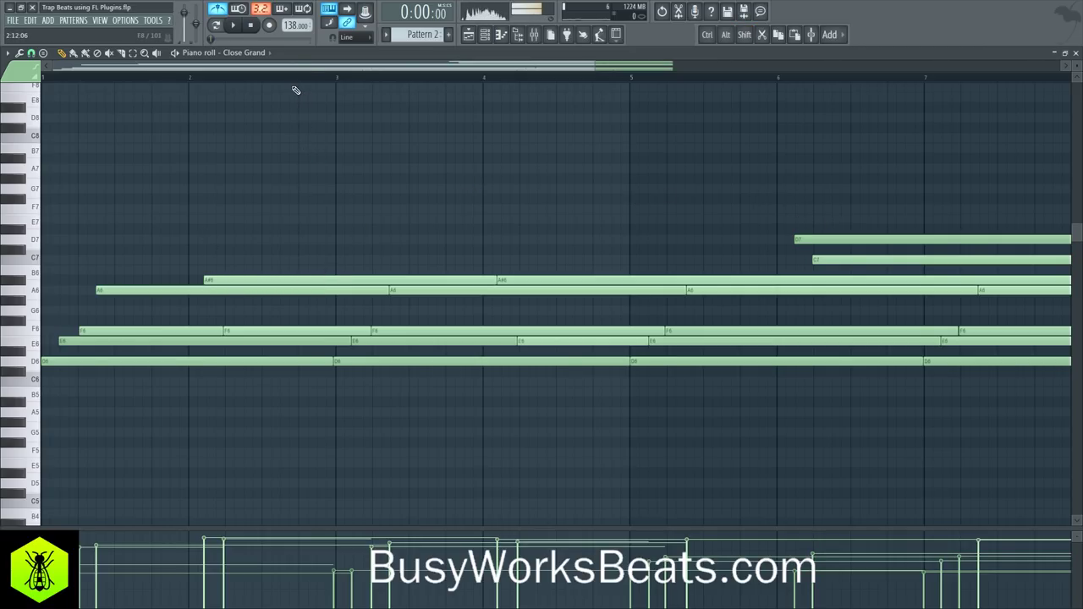
Set the piano roll snap to Step and save the project
{"action": "scroll", "coordinate": [293, 84], "scroll_direction": "down", "scroll_amount": 2}
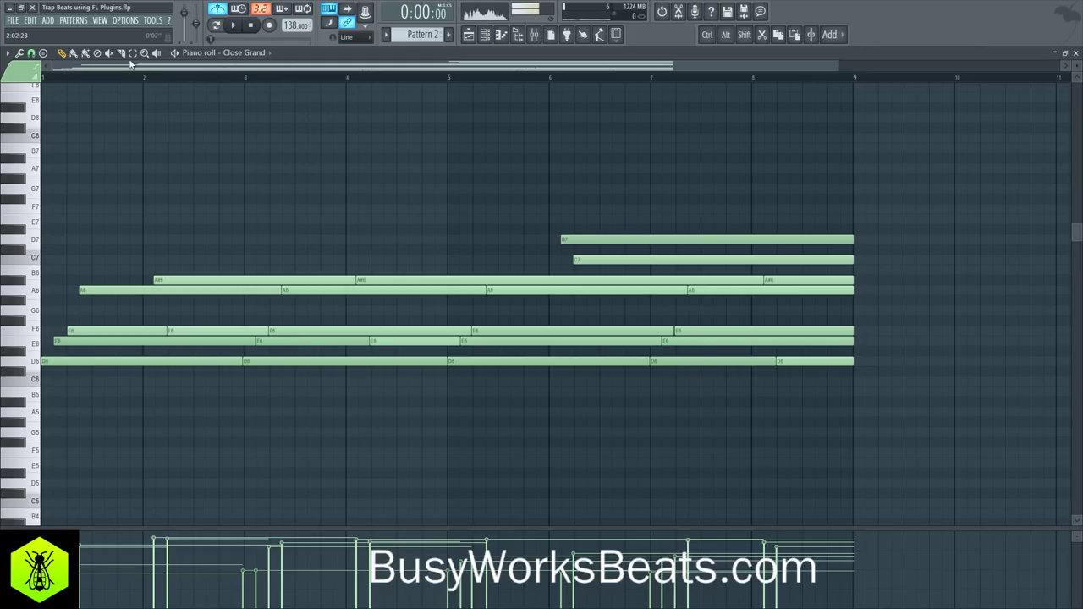
{"action": "left_click", "coordinate": [31, 53]}
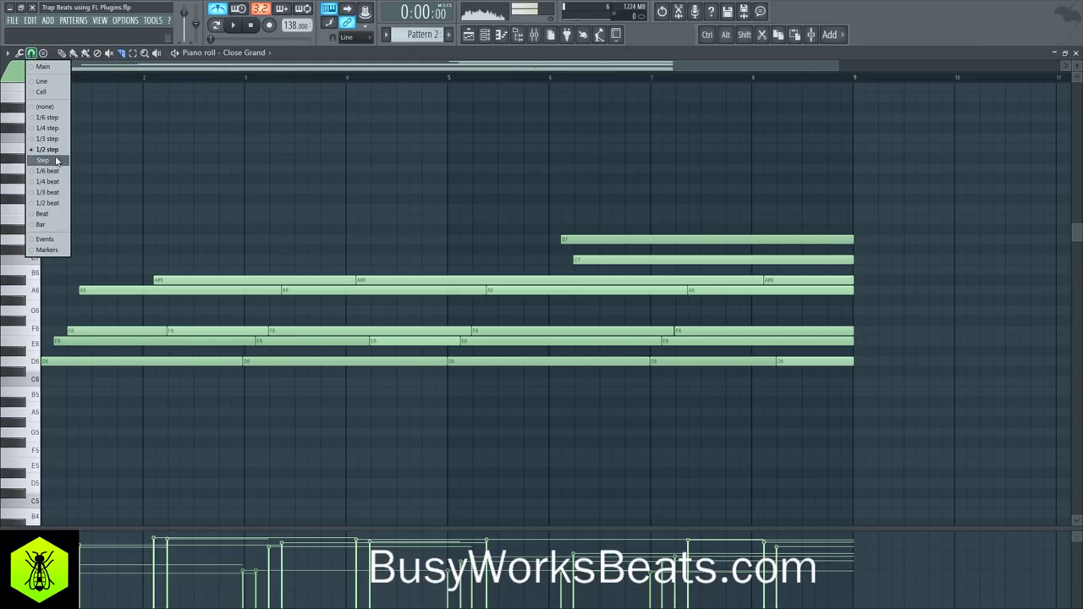
{"action": "left_click", "coordinate": [53, 158]}
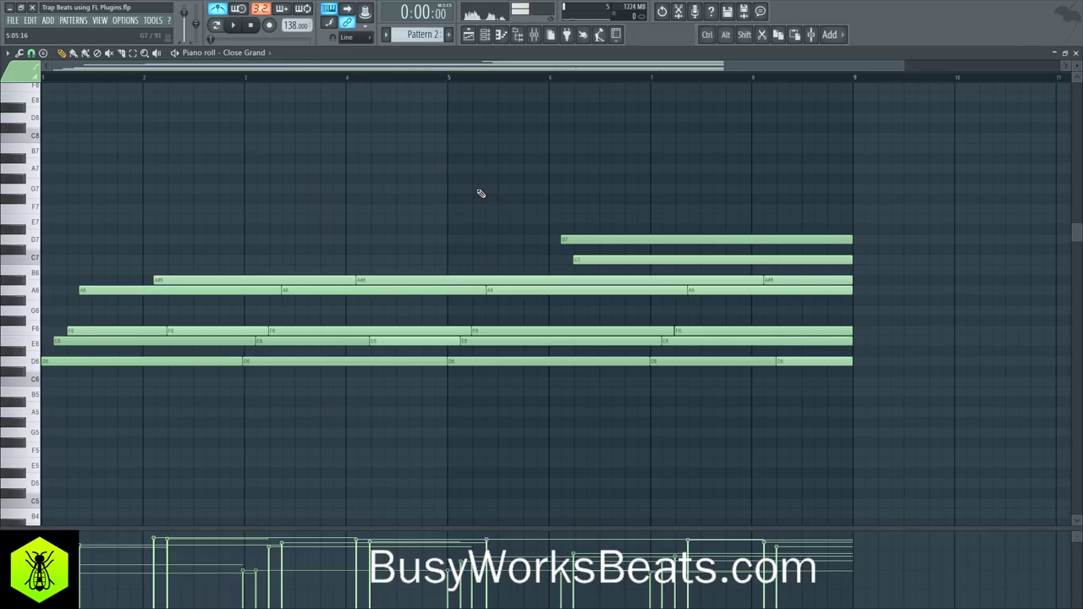
{"action": "key", "text": "ctrl+s"}
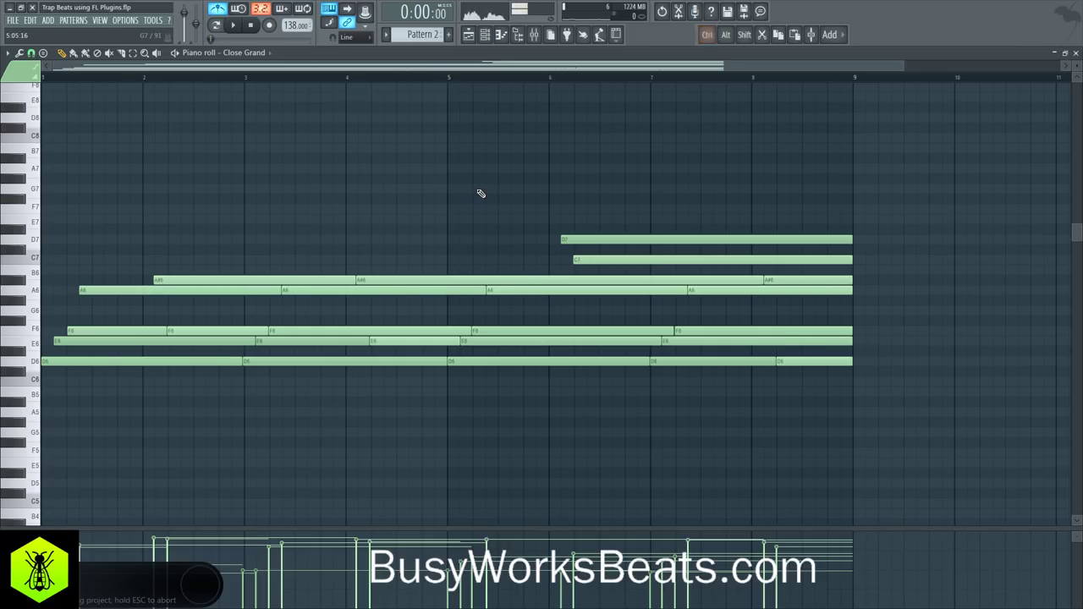
Play the Close Grand part, lower the velocity of the F6 note in bar 2, stop playback, and close the piano roll
{"action": "key", "text": "space"}
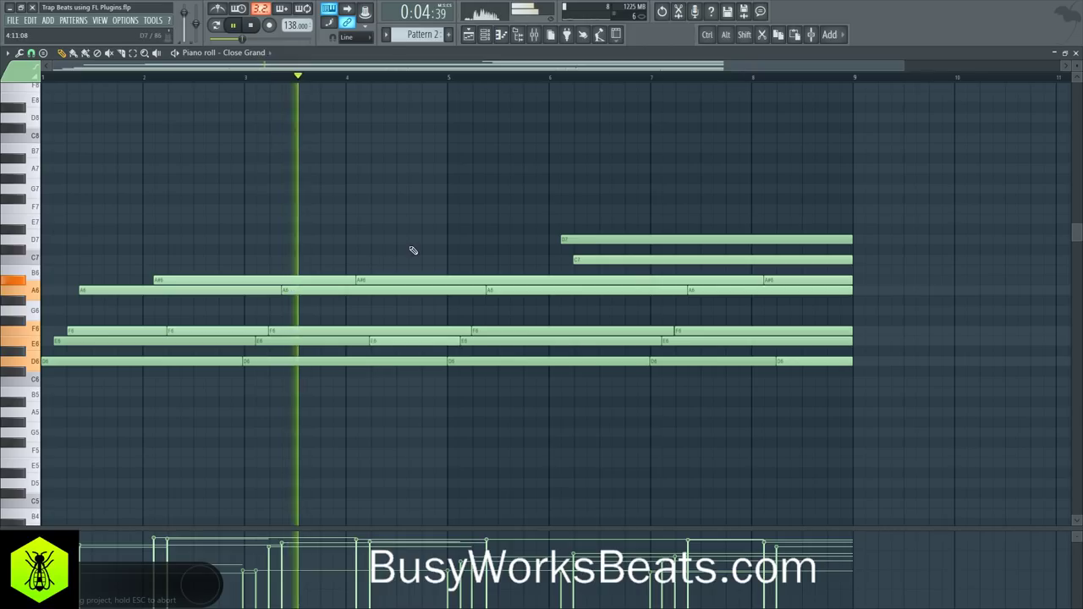
{"action": "key", "text": "space"}
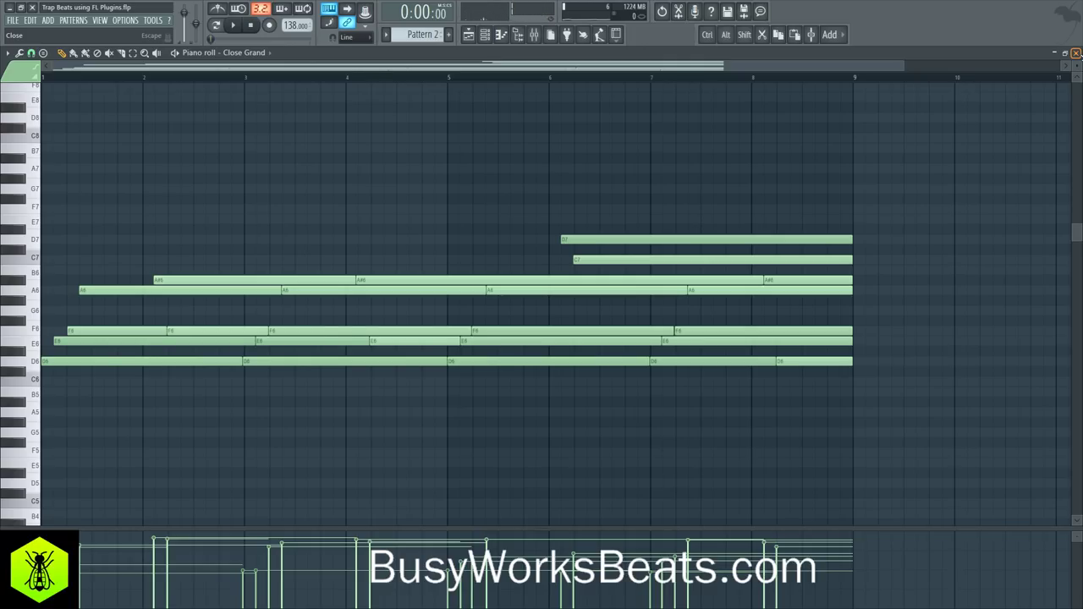
{"action": "key", "text": "space"}
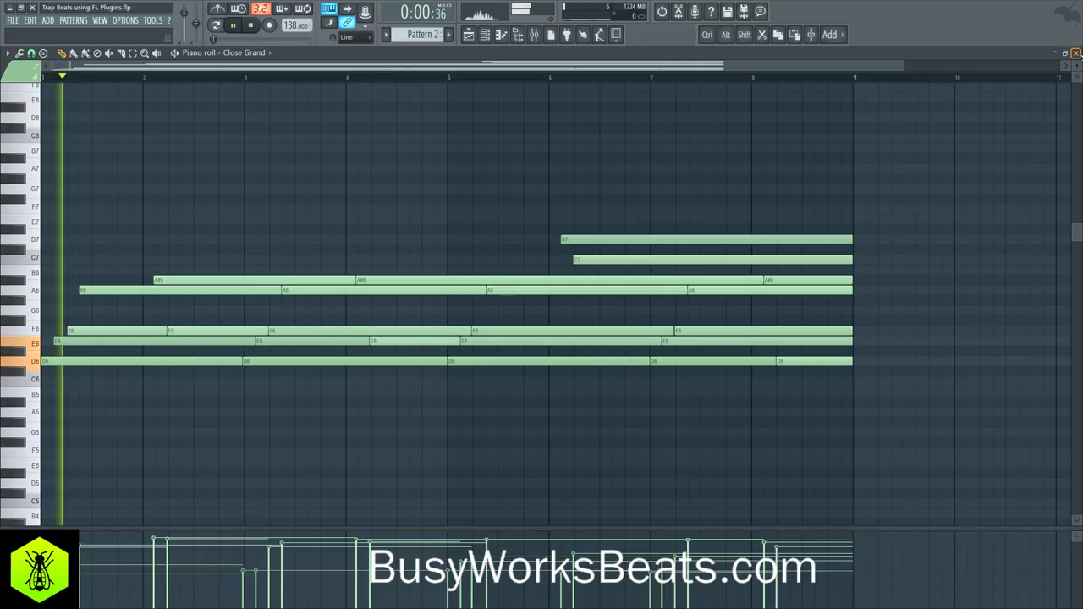
{"action": "left_click", "coordinate": [181, 330], "text": "ctrl"}
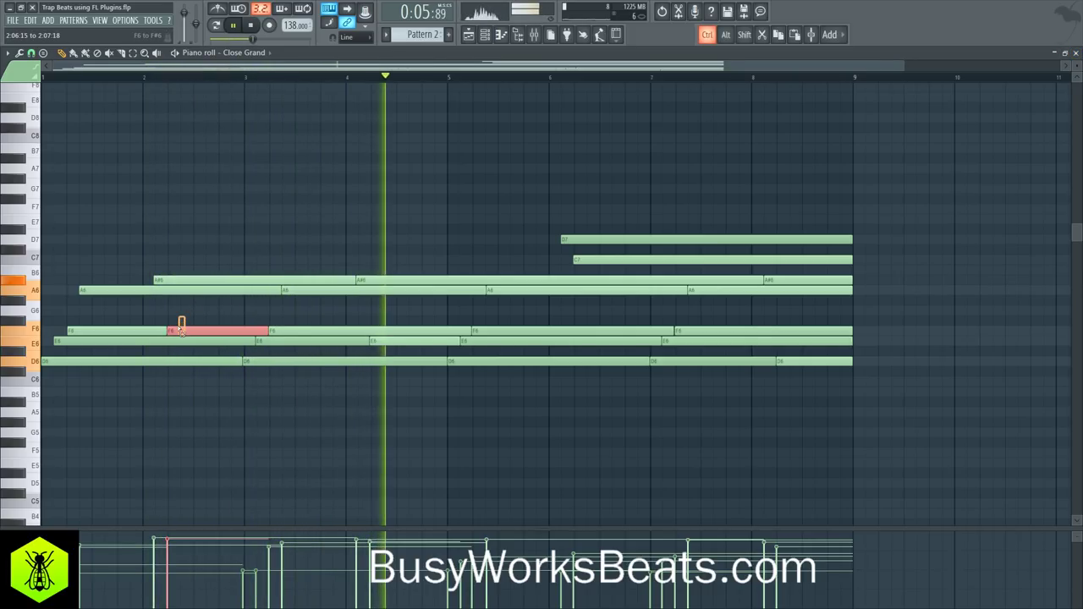
{"action": "left_click_drag", "start_coordinate": [175, 540], "coordinate": [171, 554]}
{"action": "left_click", "coordinate": [498, 389], "text": "ctrl"}
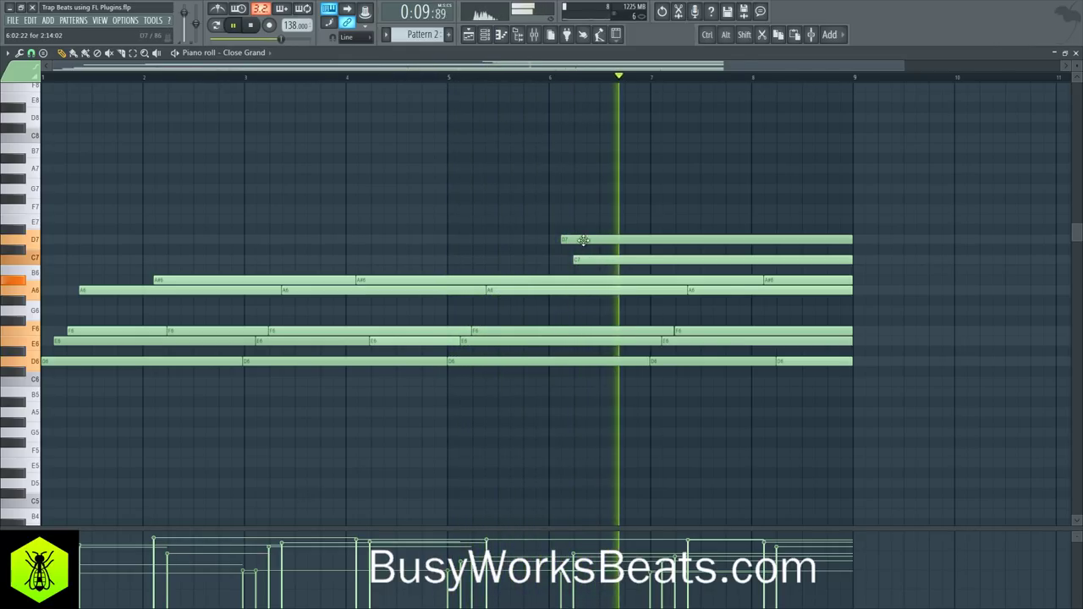
{"action": "left_click", "coordinate": [1075, 53]}
{"action": "left_click", "coordinate": [1030, 70]}
{"action": "key", "text": "space"}
Duplicate the Pattern 2 and bell loop clips twice in the playlist to extend them to 32 bars, and clear the selection
{"action": "left_click_drag", "start_coordinate": [627, 186], "coordinate": [187, 85]}
{"action": "key", "text": "ctrl+b"}
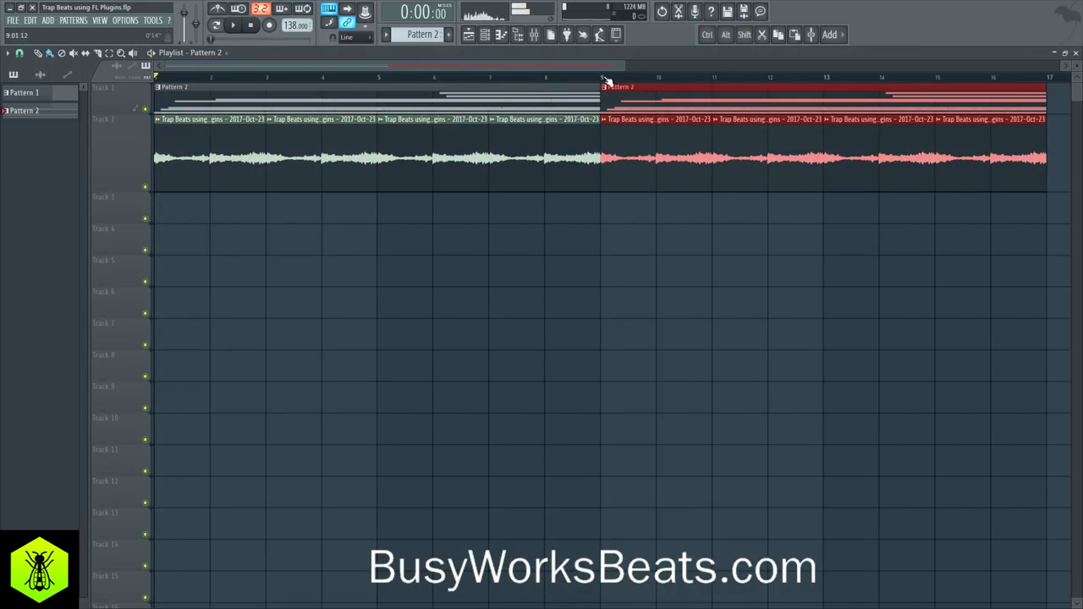
{"action": "scroll", "coordinate": [604, 79], "scroll_direction": "down", "scroll_amount": 4}
{"action": "left_click_drag", "start_coordinate": [730, 187], "coordinate": [398, 97]}
{"action": "key", "text": "ctrl+b"}
{"action": "left_click_drag", "start_coordinate": [631, 96], "coordinate": [851, 99]}
{"action": "left_click", "coordinate": [760, 267]}
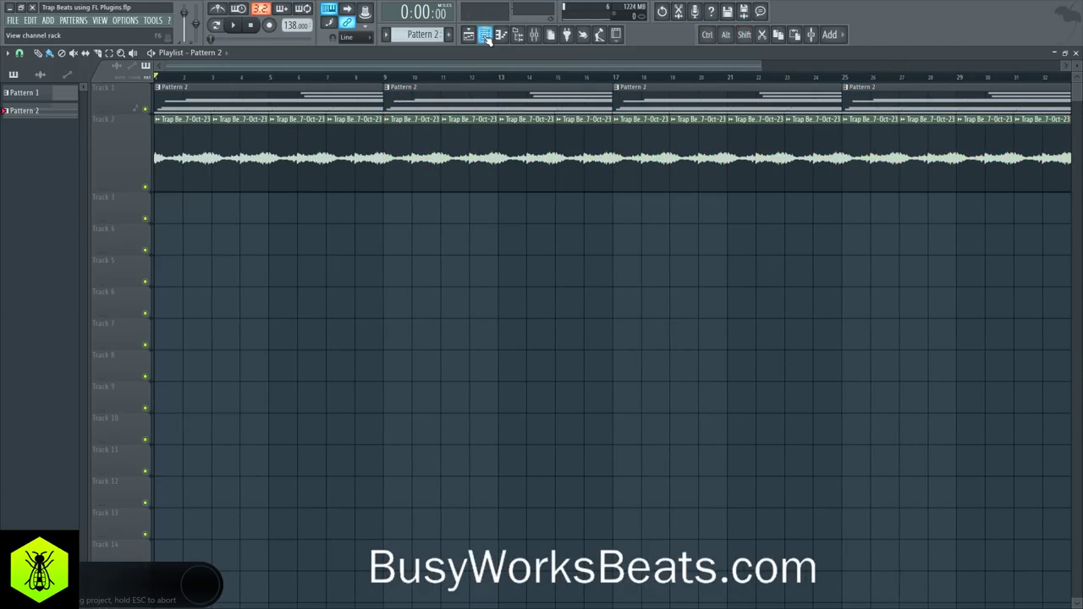
Add a 3x Osc channel to the channel rack
{"action": "key", "text": "F6"}
{"action": "left_click", "coordinate": [104, 163]}
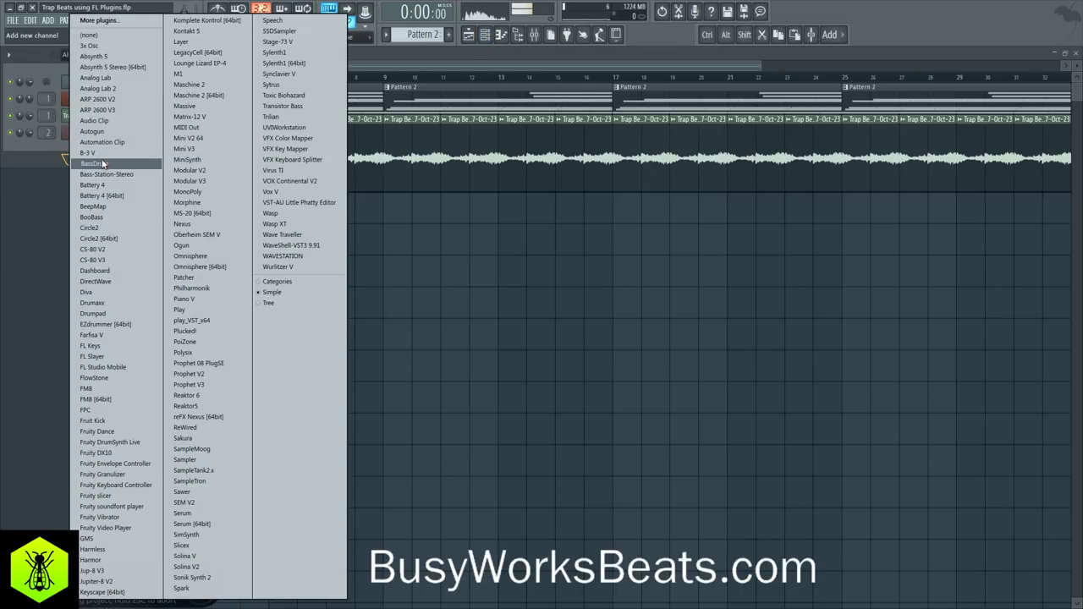
{"action": "left_click", "coordinate": [61, 152]}
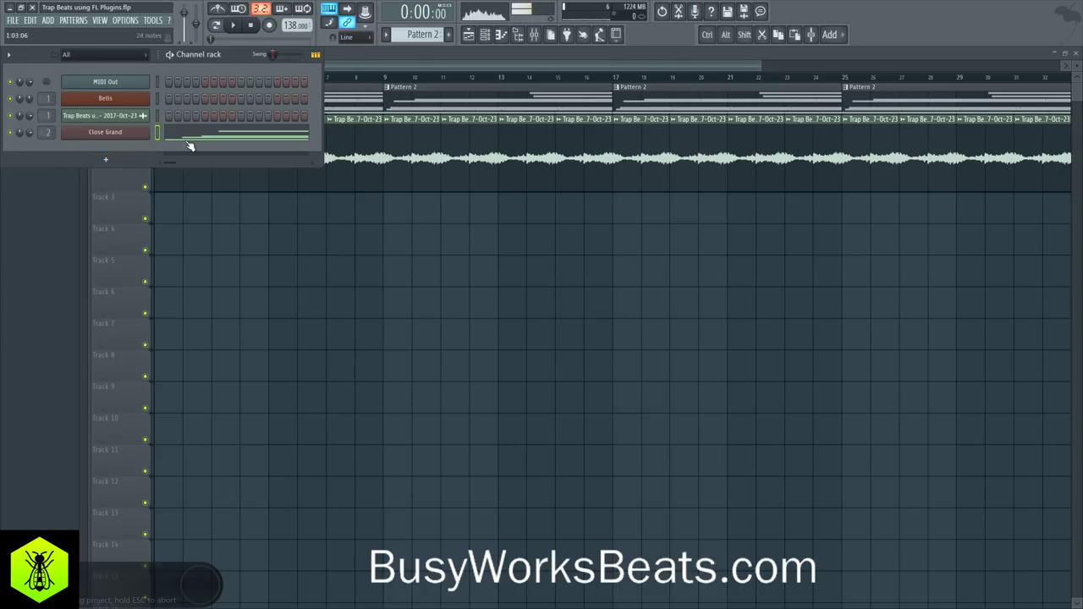
{"action": "left_click", "coordinate": [106, 160]}
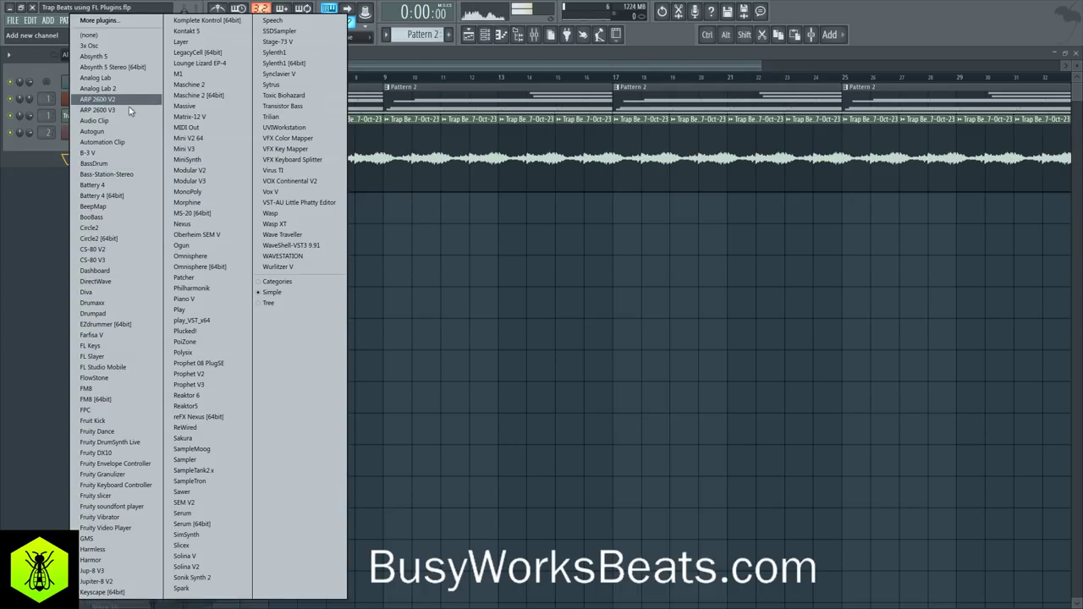
{"action": "left_click", "coordinate": [93, 47]}
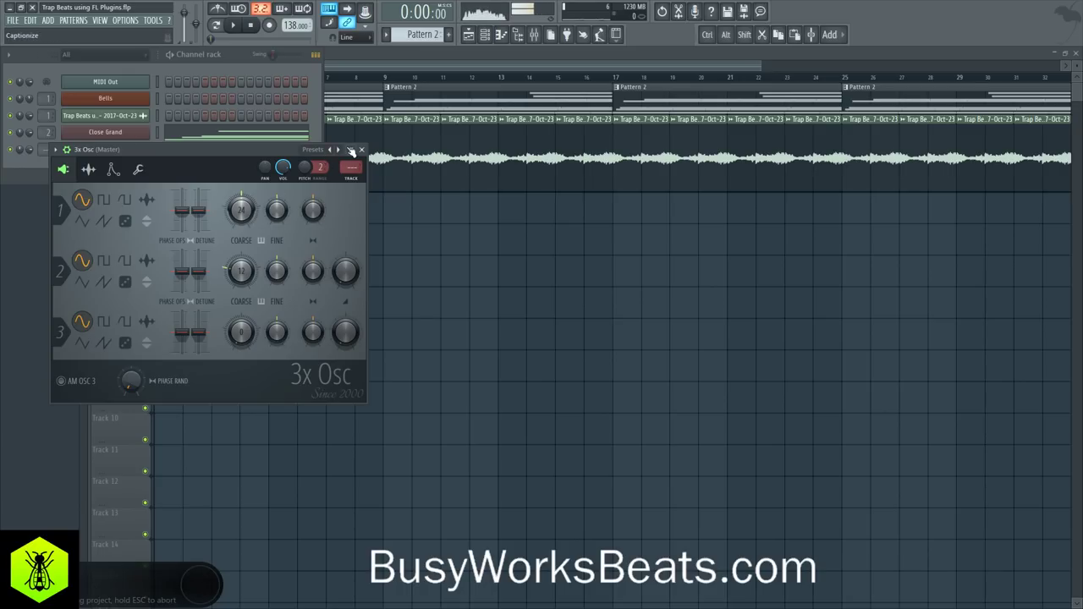
Route 3x Osc to mixer track 3 and turn its first oscillator's coarse pitch down
{"action": "left_click_drag", "start_coordinate": [122, 153], "coordinate": [293, 177]}
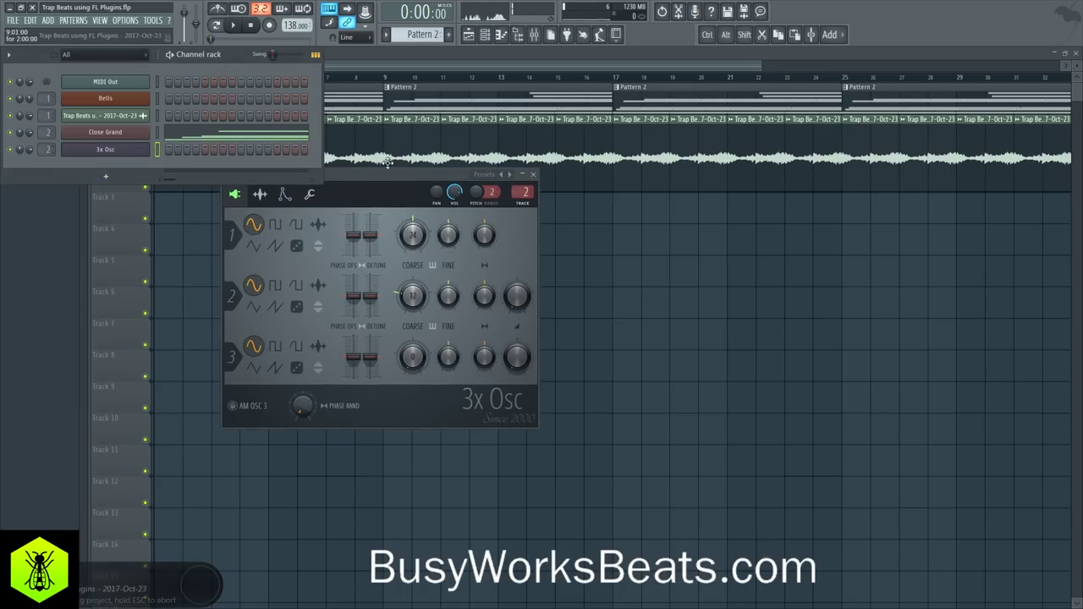
{"action": "left_click_drag", "start_coordinate": [52, 150], "coordinate": [51, 171]}
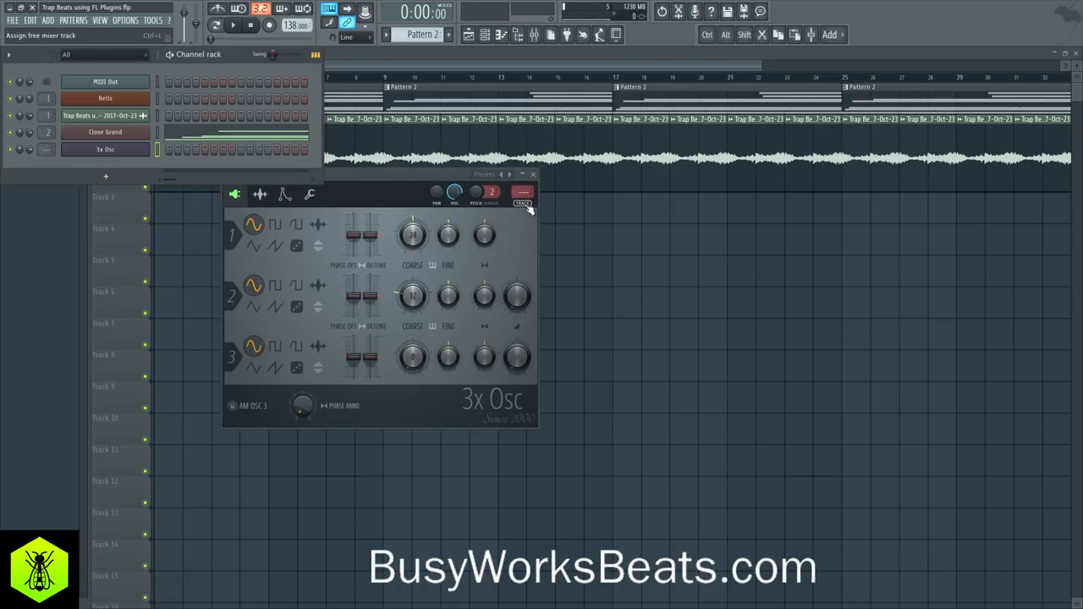
{"action": "left_click", "coordinate": [526, 206]}
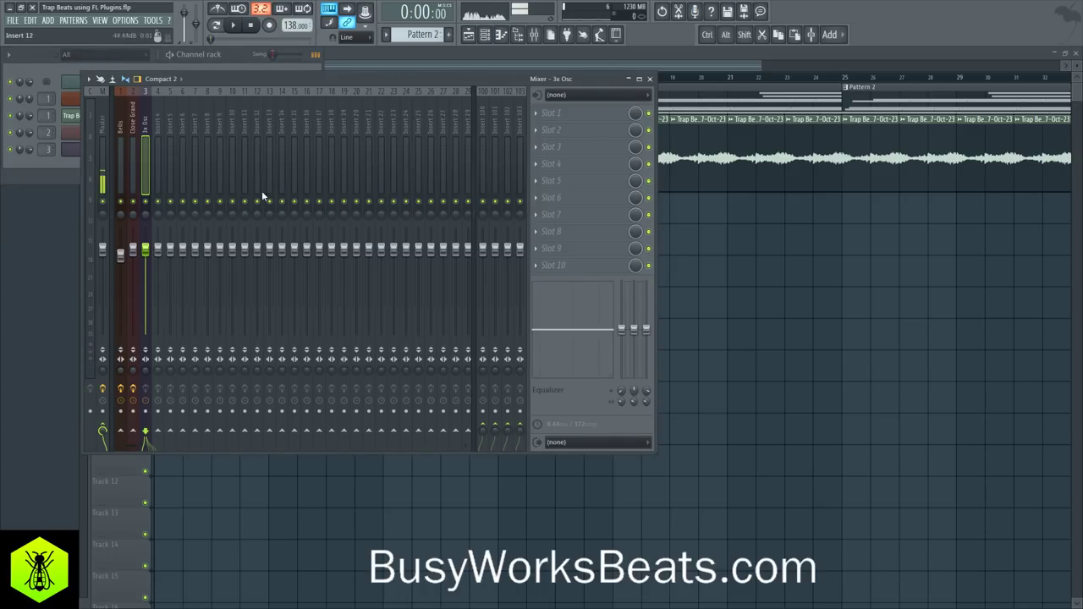
{"action": "left_click", "coordinate": [85, 157]}
{"action": "left_click", "coordinate": [84, 152]}
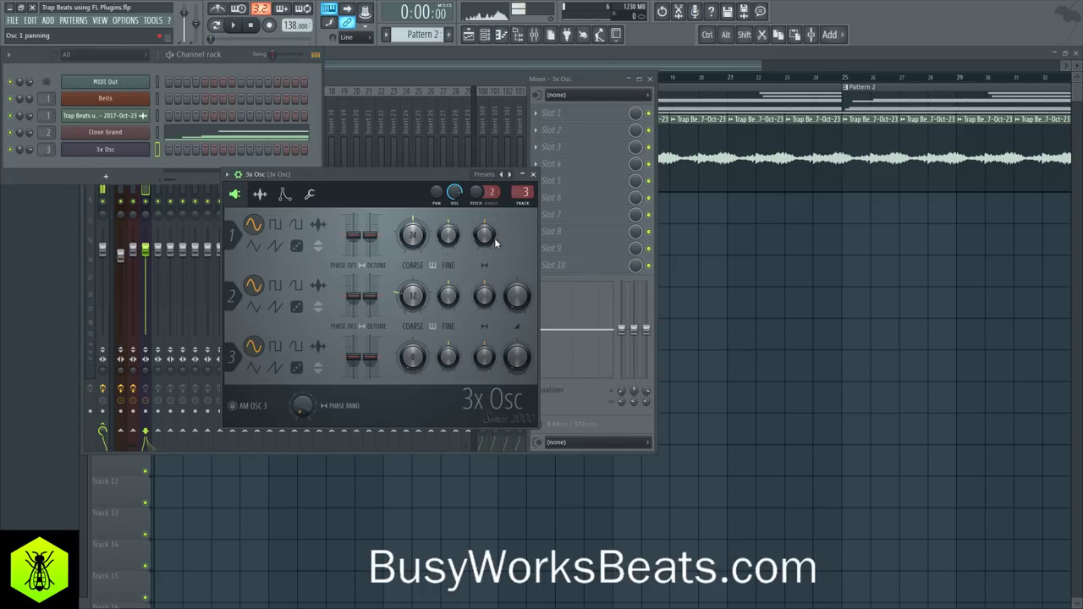
{"action": "left_click_drag", "start_coordinate": [414, 237], "coordinate": [414, 292]}
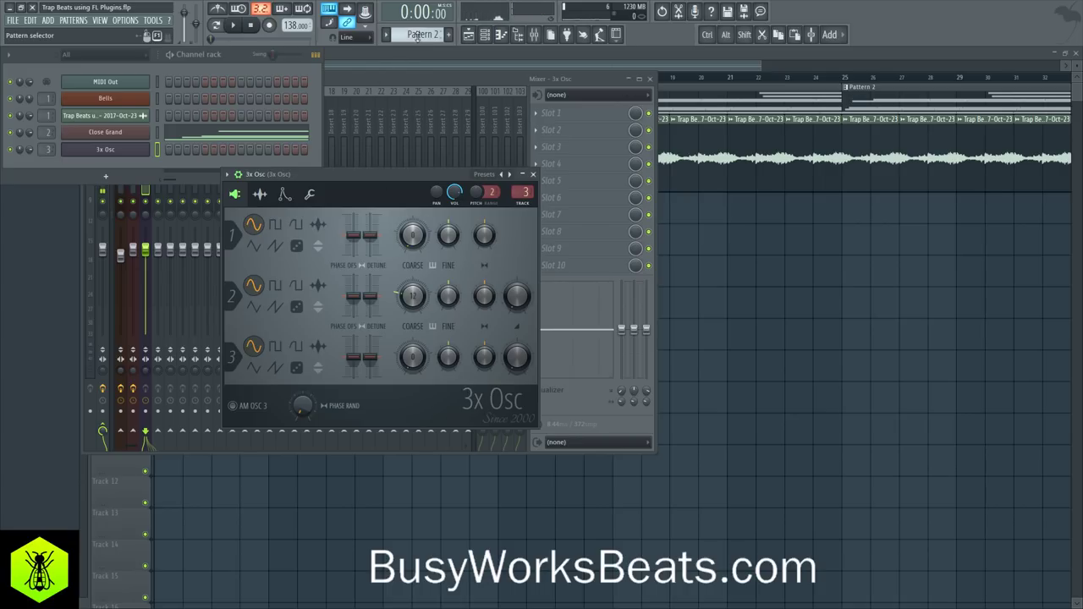
Create Pattern 3 and place its clip at bar 1 on Track 3 of the playlist
{"action": "key", "text": "F4"}
{"action": "key", "text": "KP_Subtract"}
{"action": "key", "text": "KP_Subtract"}
{"action": "key", "text": "KP_Add"}
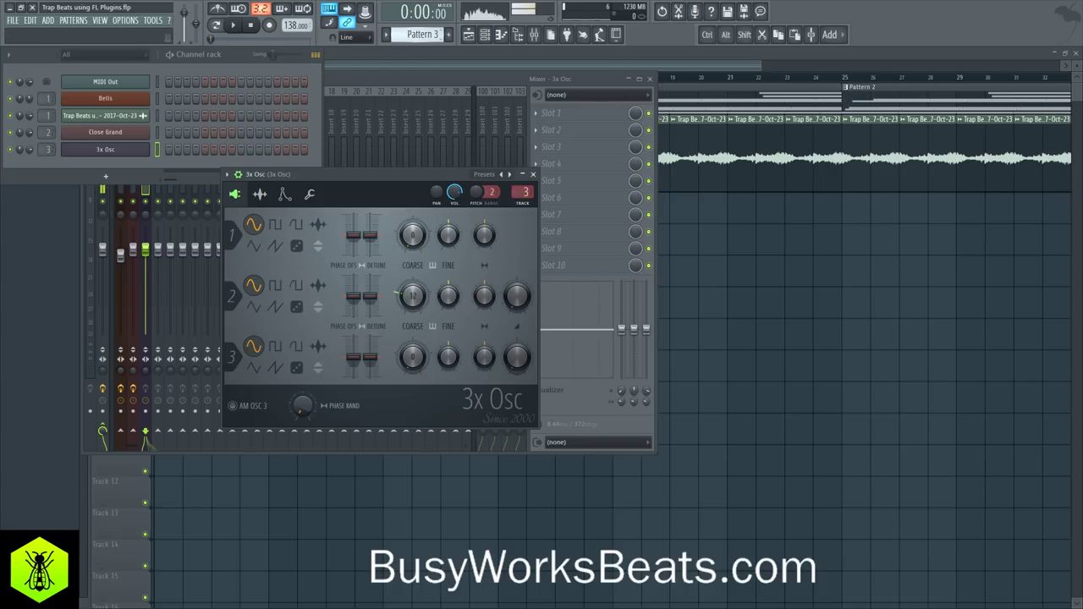
{"action": "key", "text": "F5"}
{"action": "left_click", "coordinate": [159, 213]}
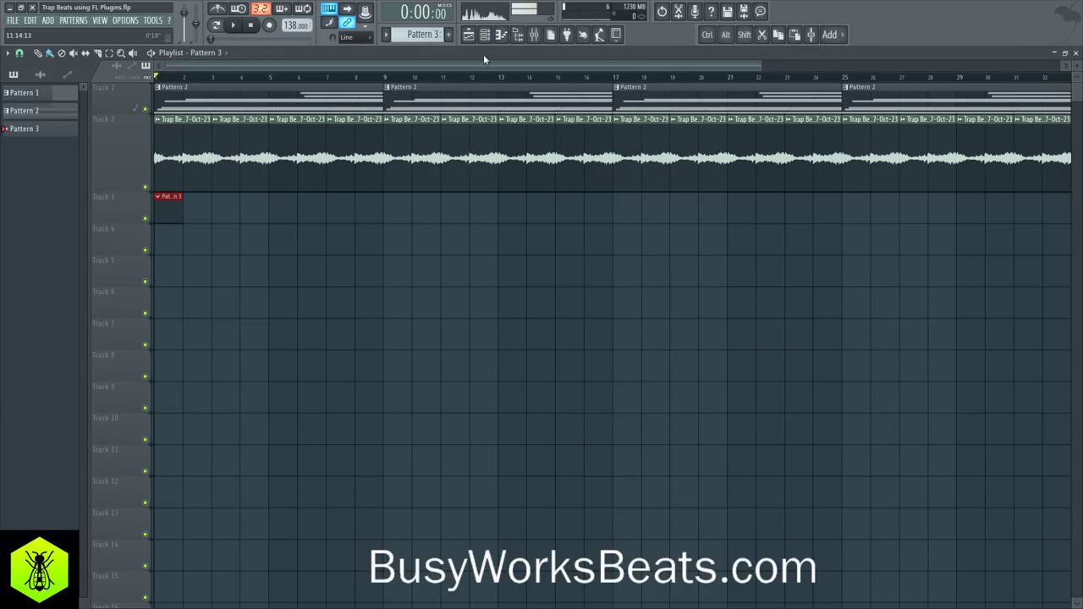
Open the 3x Osc piano roll for Pattern 3
{"action": "key", "text": "F6"}
{"action": "right_click", "coordinate": [149, 143]}
{"action": "left_click", "coordinate": [182, 150]}
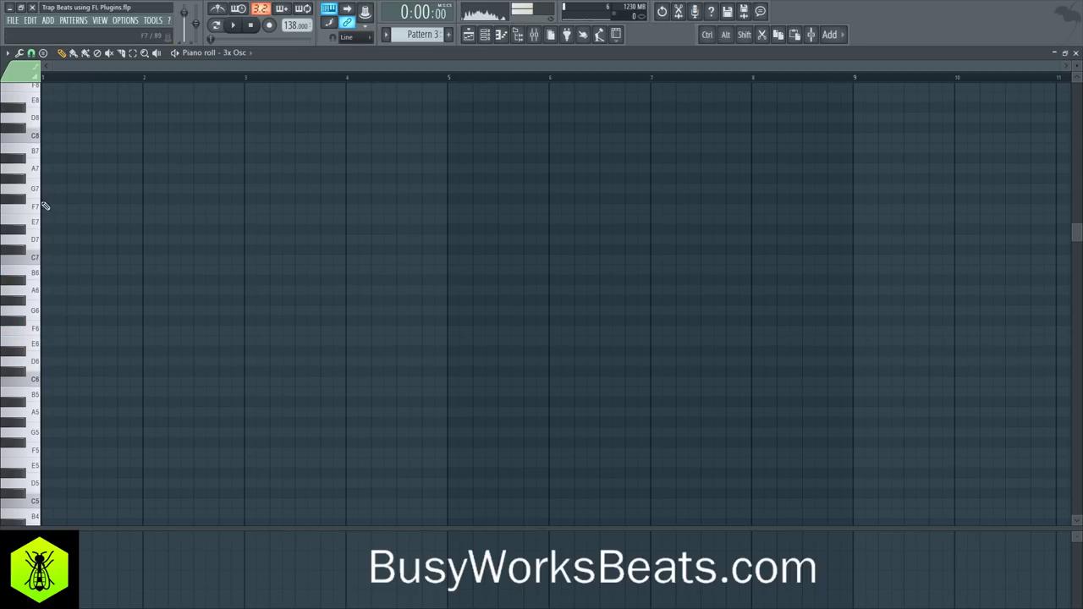
Arm recording with the metronome on and record an eight-bar 3x Osc line using D6, A#6, F6, E6, D7 and C7
{"action": "left_click", "coordinate": [270, 25]}
{"action": "left_click", "coordinate": [542, 367]}
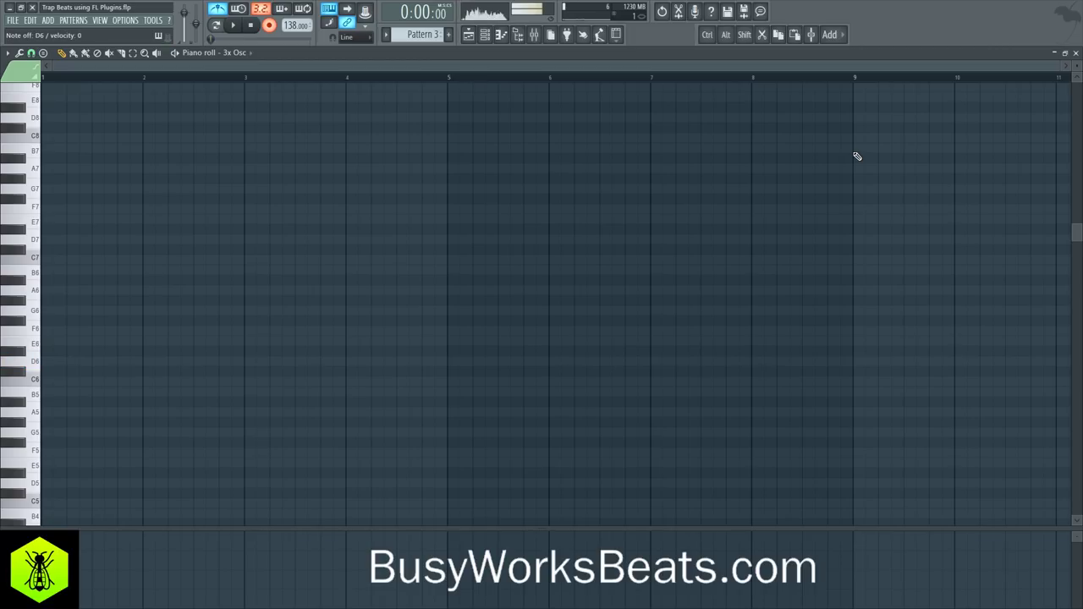
{"action": "key", "text": "space"}
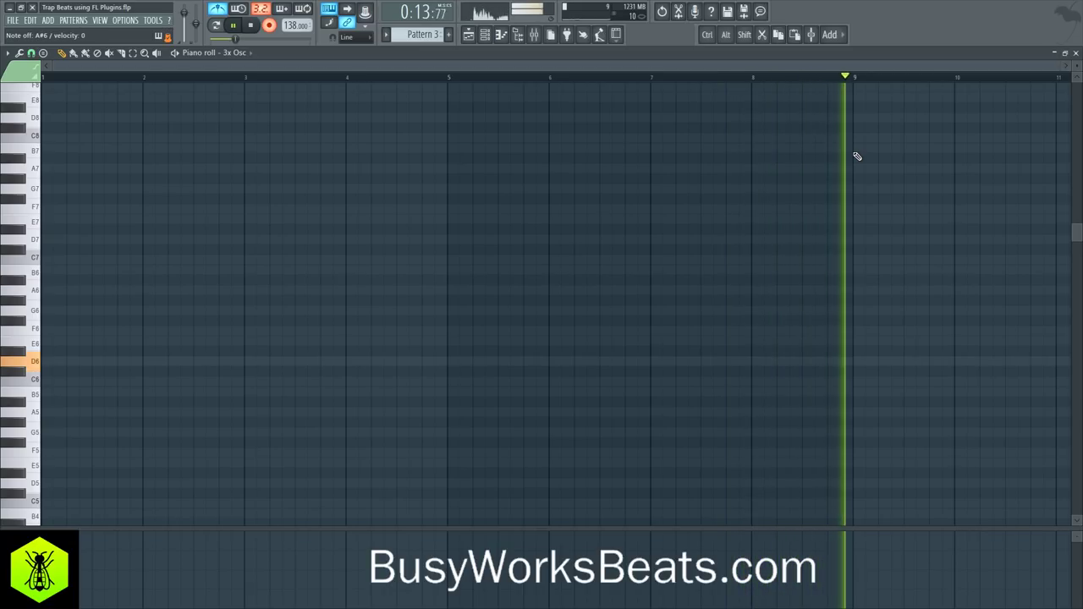
{"action": "key", "text": "space"}
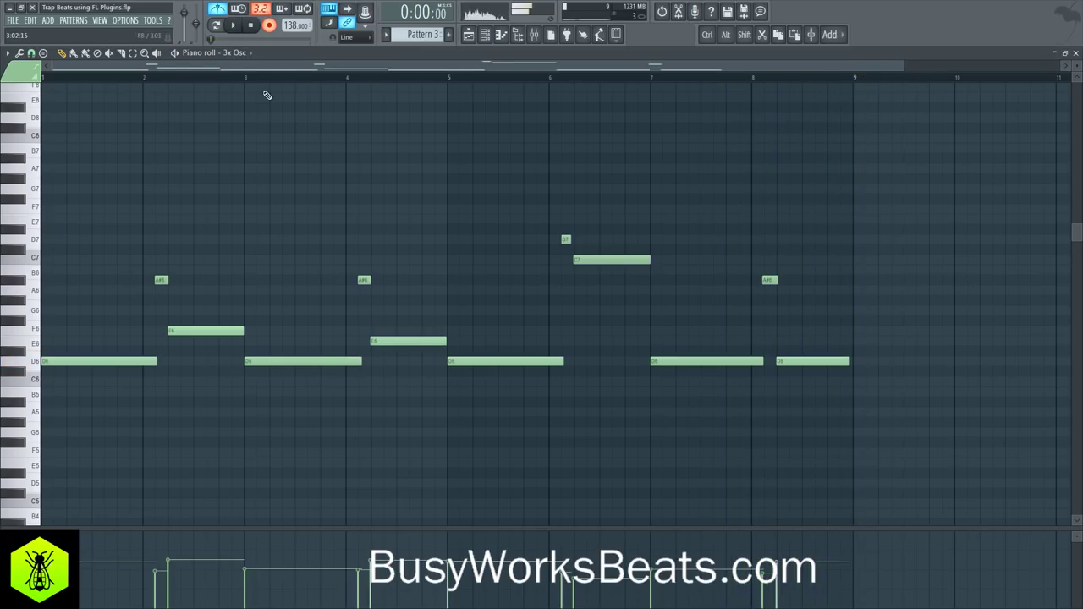
Turn off recording and the metronome, and quantize the start and end times of the recorded 3x Osc notes
{"action": "left_click", "coordinate": [271, 26]}
{"action": "left_click", "coordinate": [219, 10]}
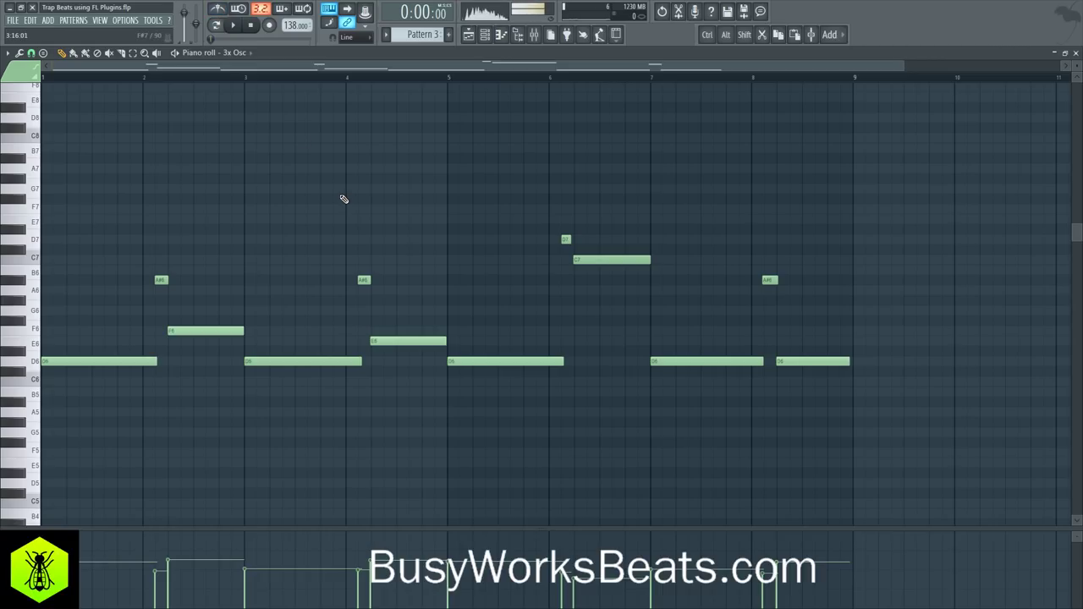
{"action": "key", "text": "alt+q"}
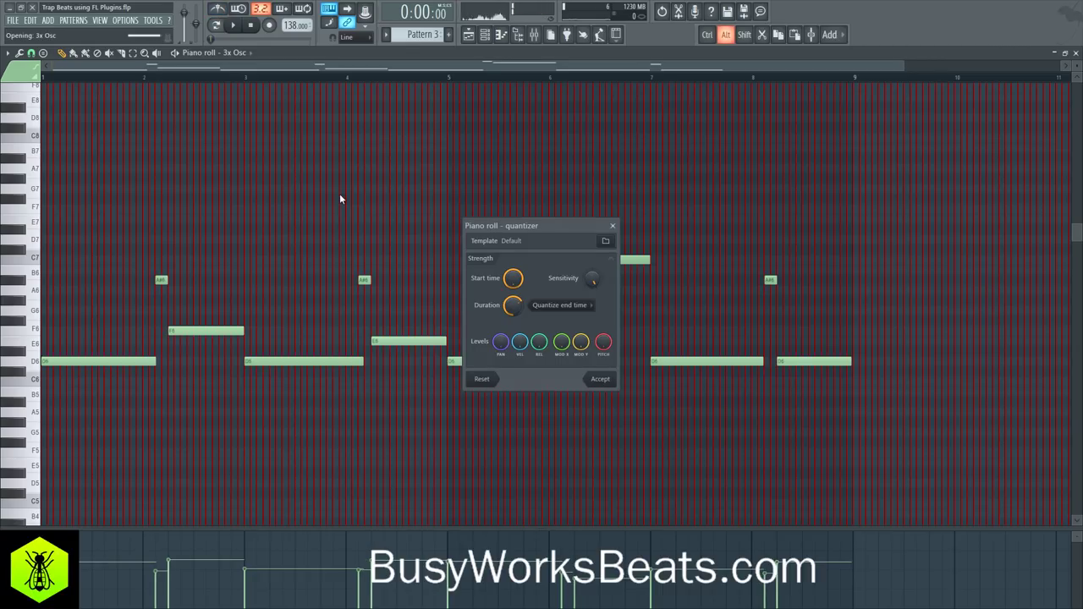
{"action": "left_click", "coordinate": [600, 379]}
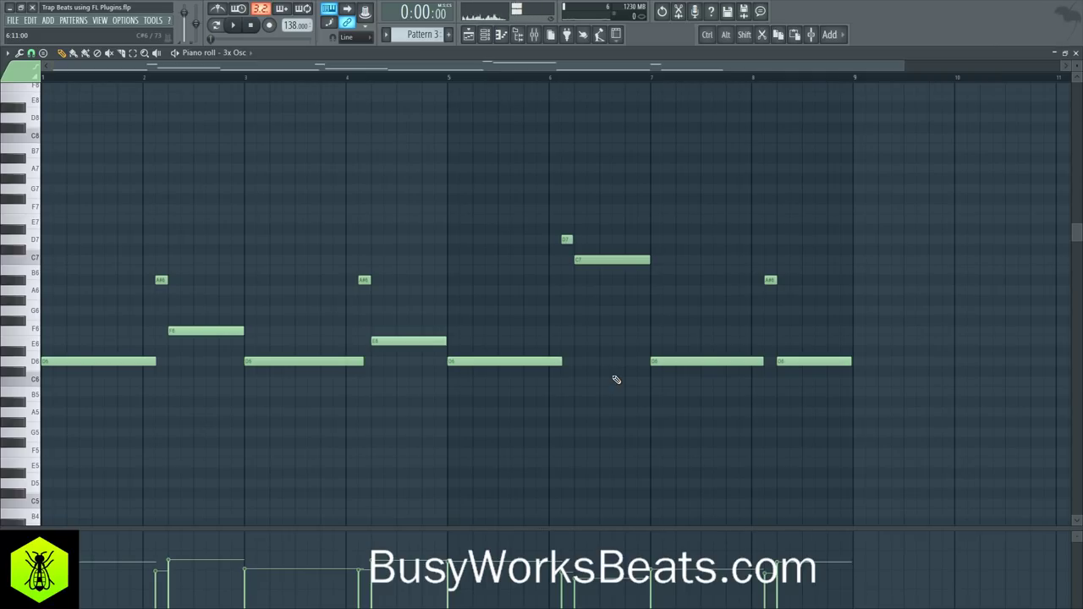
Apply legato articulation to the 3x Osc notes in Pattern 3 and play them back
{"action": "key", "text": "alt+l"}
{"action": "key", "text": "Return"}
{"action": "key", "text": "space"}
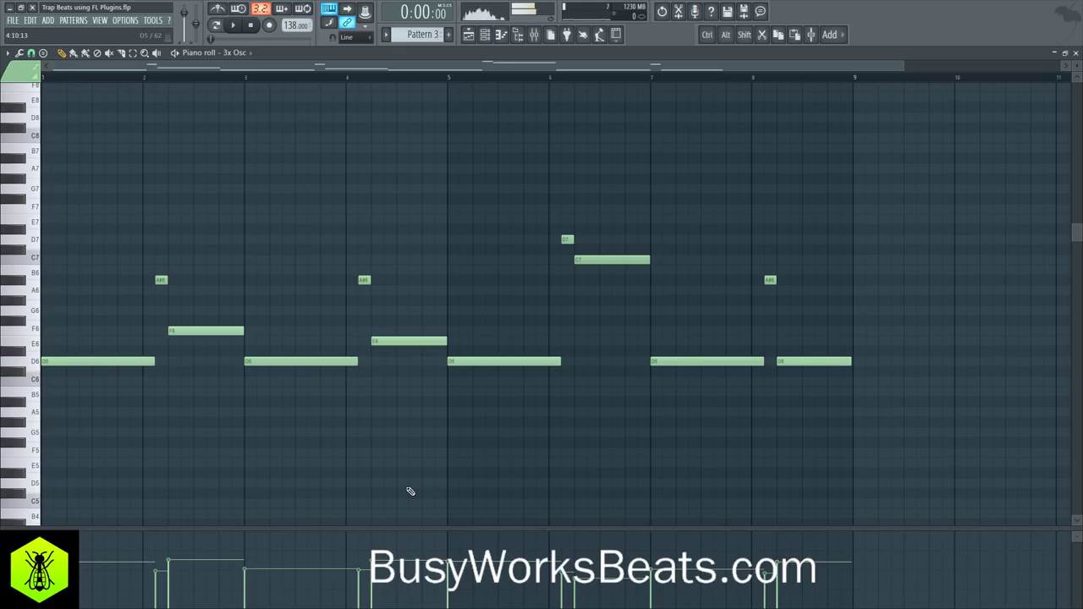
Level the velocities of all 3x Osc notes in Pattern 3 to one uniform value
{"action": "left_click_drag", "start_coordinate": [527, 526], "coordinate": [552, 526]}
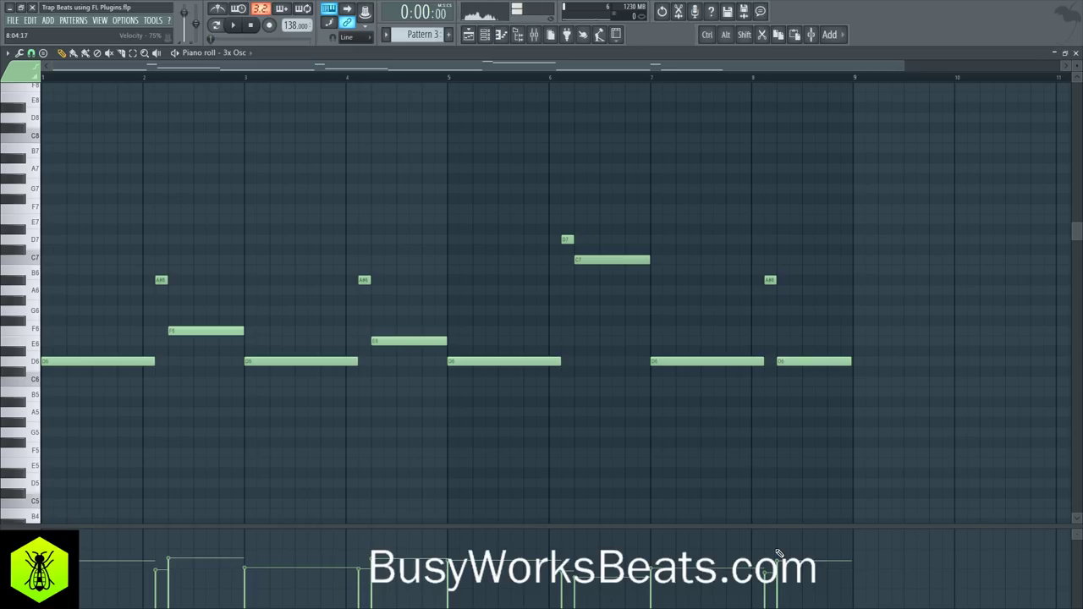
{"action": "left_click_drag", "start_coordinate": [777, 551], "coordinate": [574, 551]}
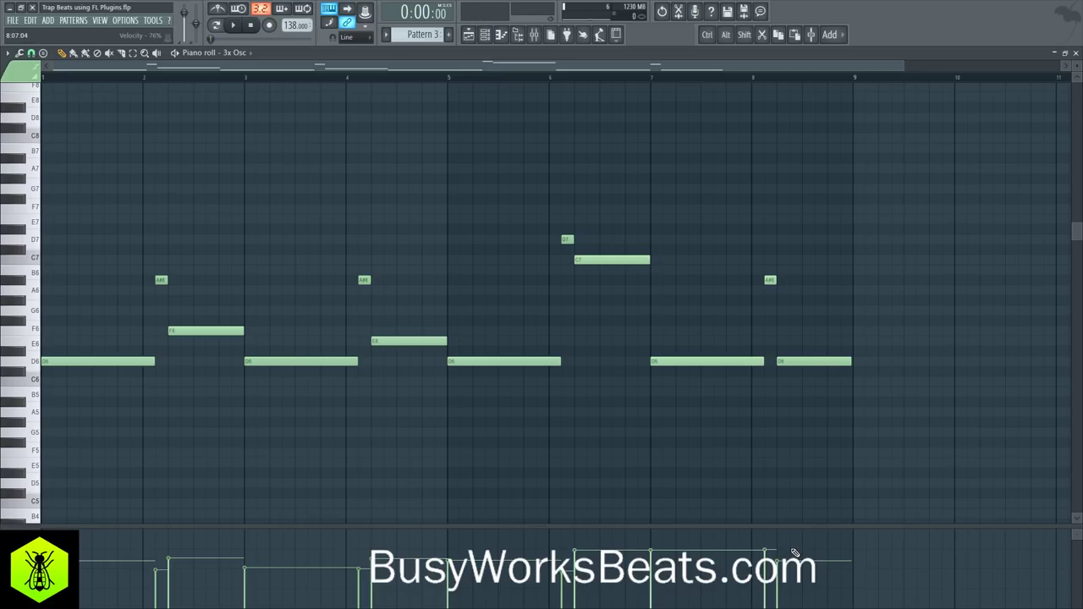
{"action": "left_click_drag", "start_coordinate": [793, 550], "coordinate": [43, 549]}
{"action": "key", "text": "ctrl+z"}
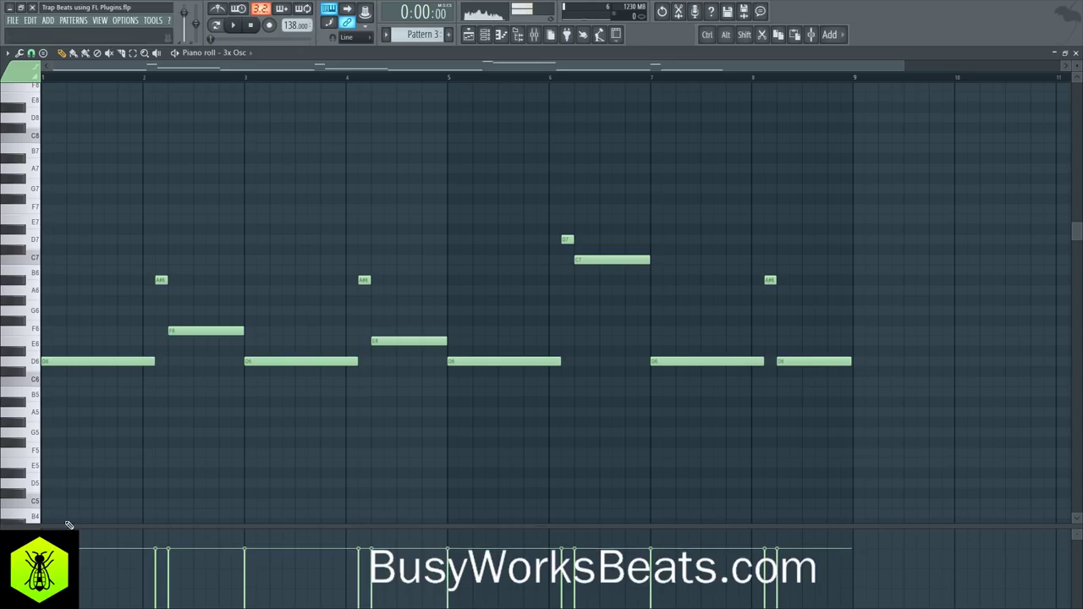
Play the 3x Osc line and transpose all its notes down two octaves, so it starts on D4
{"action": "key", "text": "space"}
{"action": "key", "text": "space"}
{"action": "key", "text": "ctrl+Down"}
{"action": "key", "text": "ctrl+Down"}
{"action": "scroll", "coordinate": [453, 390], "scroll_direction": "down", "scroll_amount": 5}
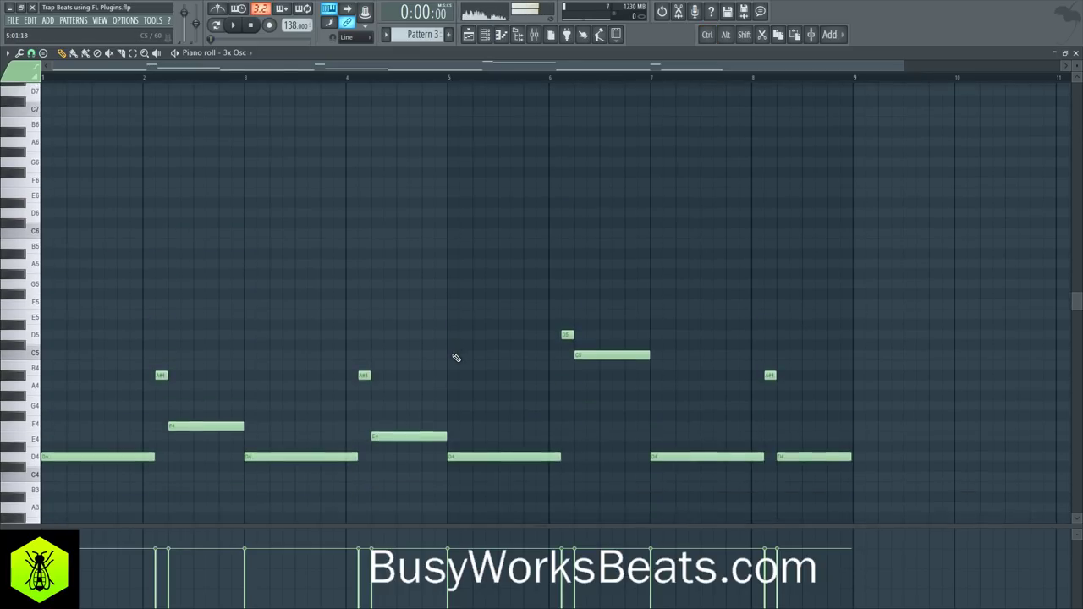
Set oscillator 1 of the 3x Osc to a triangle wave and play the line to hear it
{"action": "left_click", "coordinate": [501, 34]}
{"action": "left_click", "coordinate": [99, 151]}
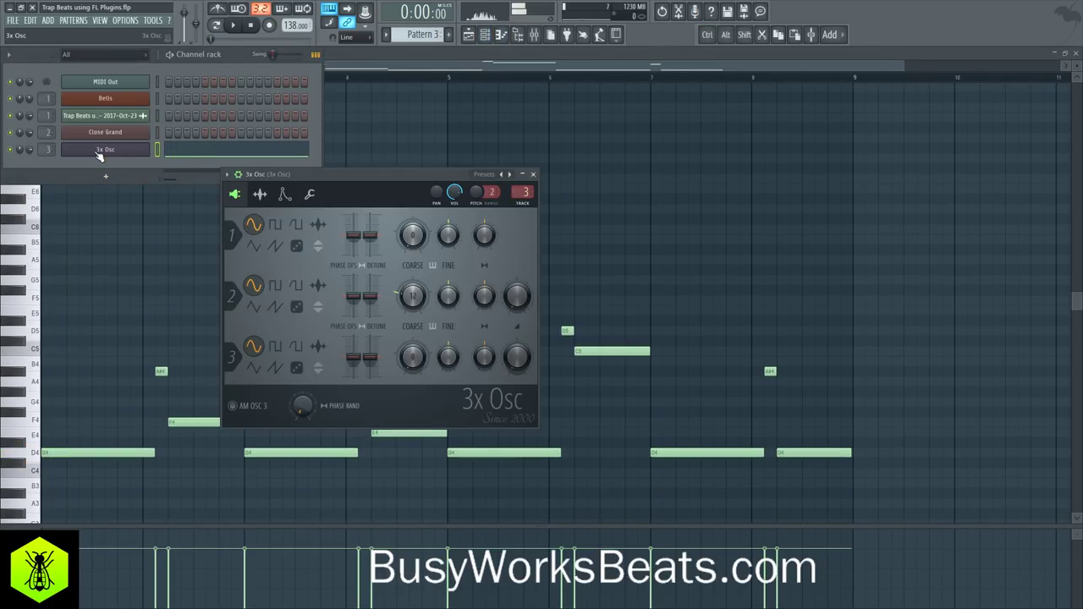
{"action": "left_click", "coordinate": [254, 246]}
{"action": "key", "text": "space"}
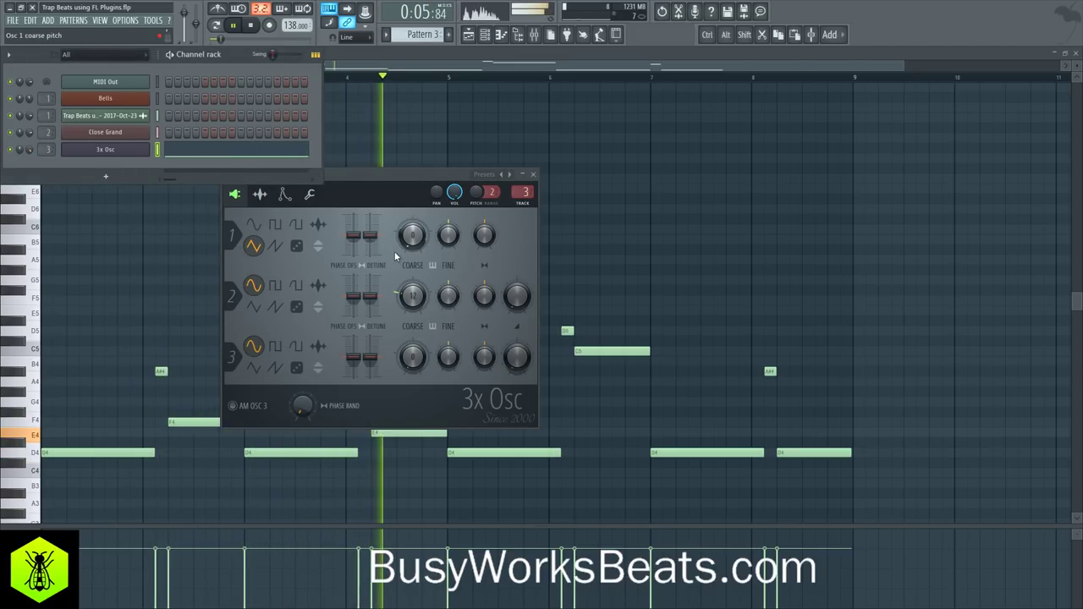
{"action": "right_click", "coordinate": [627, 243]}
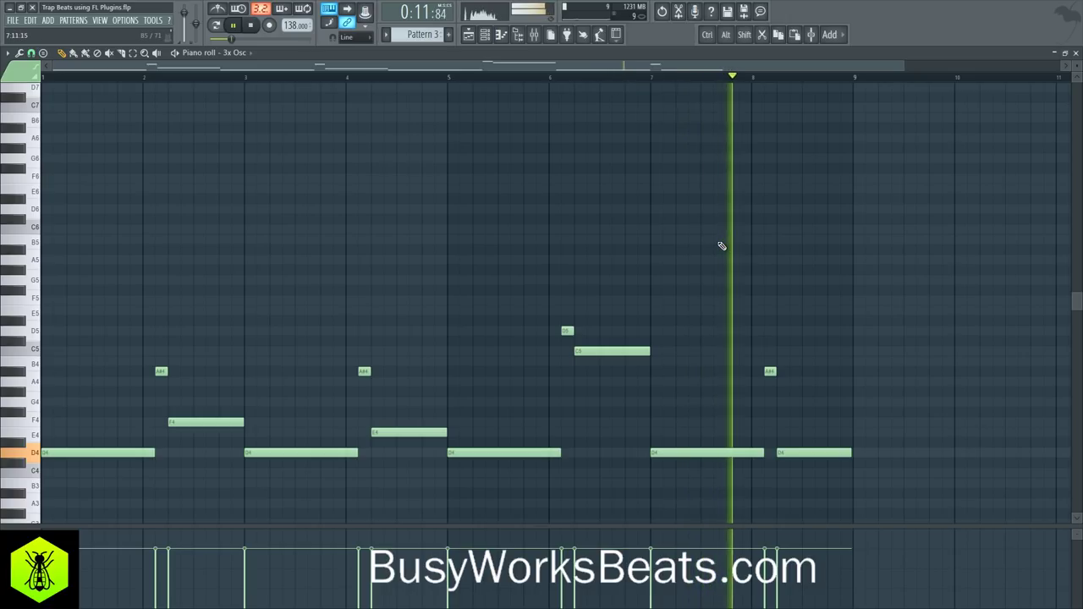
{"action": "key", "text": "space"}
Leave the piano roll and browse to the 808 Science Drums 2 folder inside BusyWorksBeats.com
{"action": "left_click", "coordinate": [1076, 54]}
{"action": "left_click", "coordinate": [660, 278]}
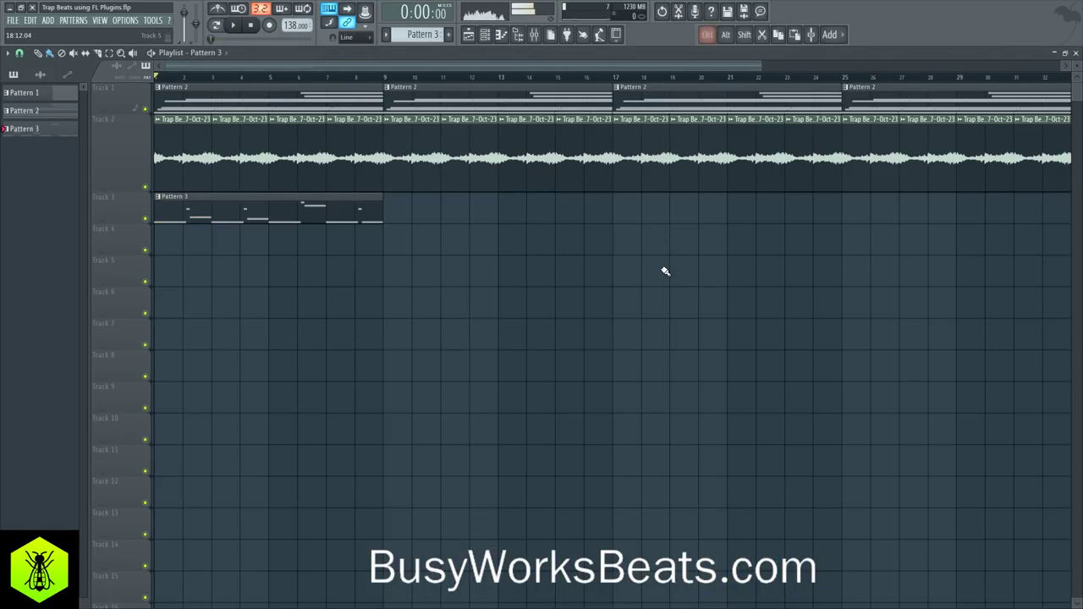
{"action": "left_click", "coordinate": [523, 39]}
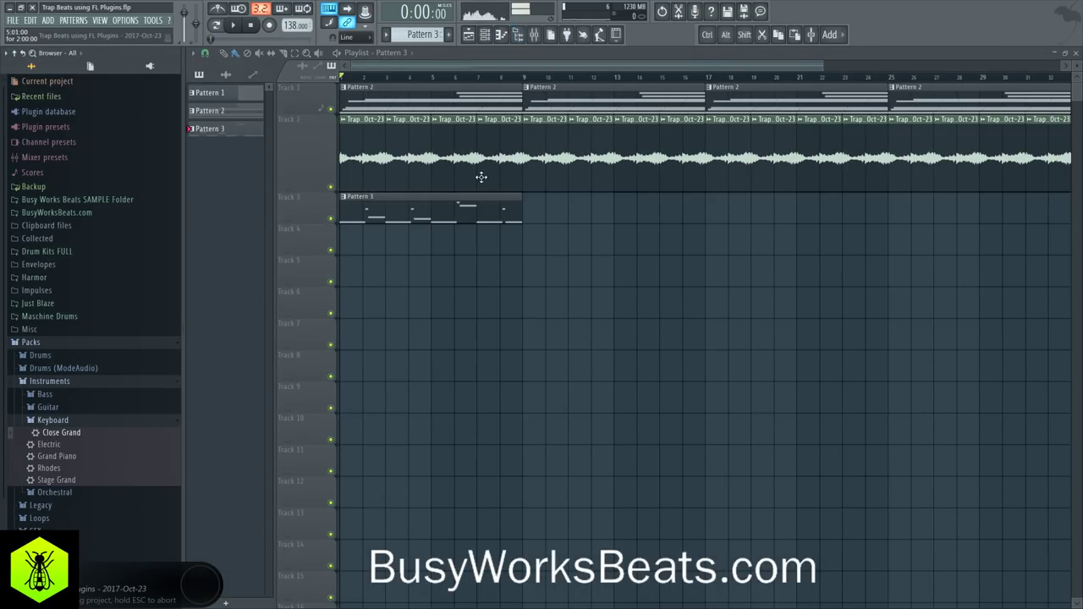
{"action": "left_click", "coordinate": [14, 53]}
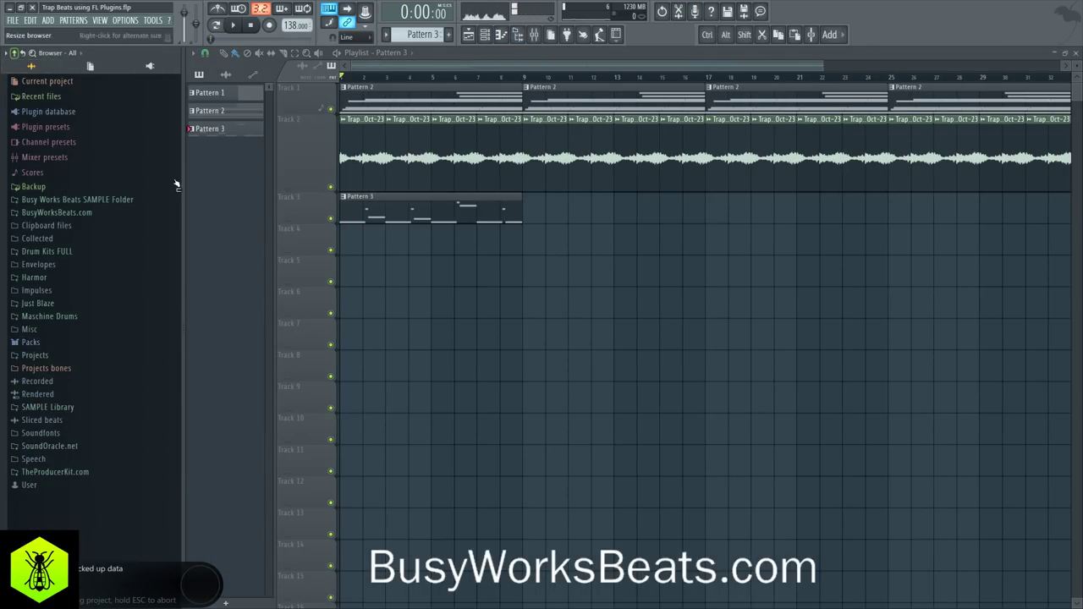
{"action": "left_click", "coordinate": [94, 215]}
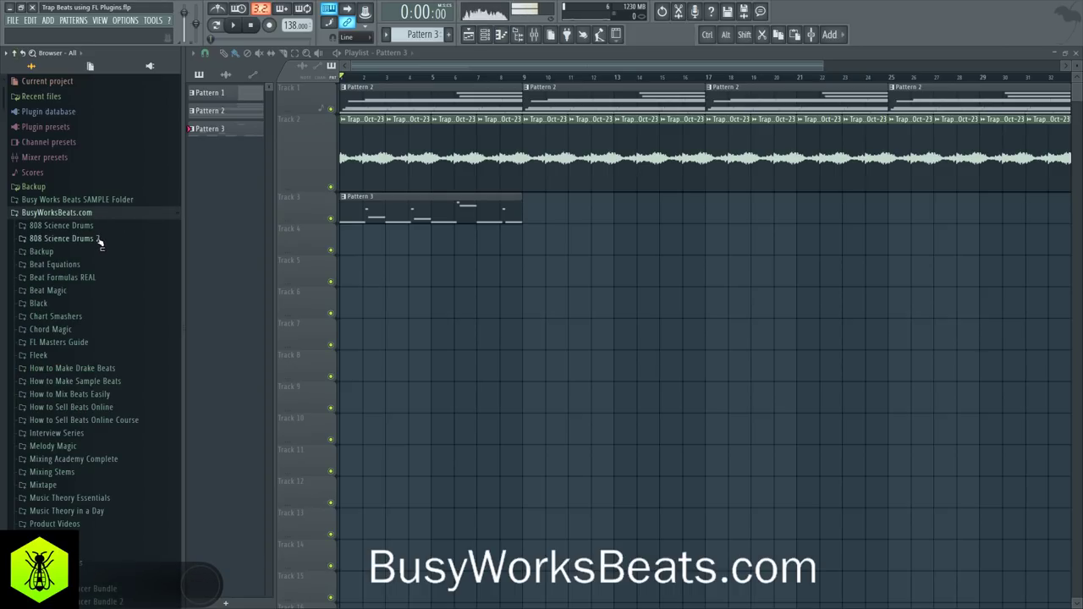
{"action": "left_click", "coordinate": [61, 238]}
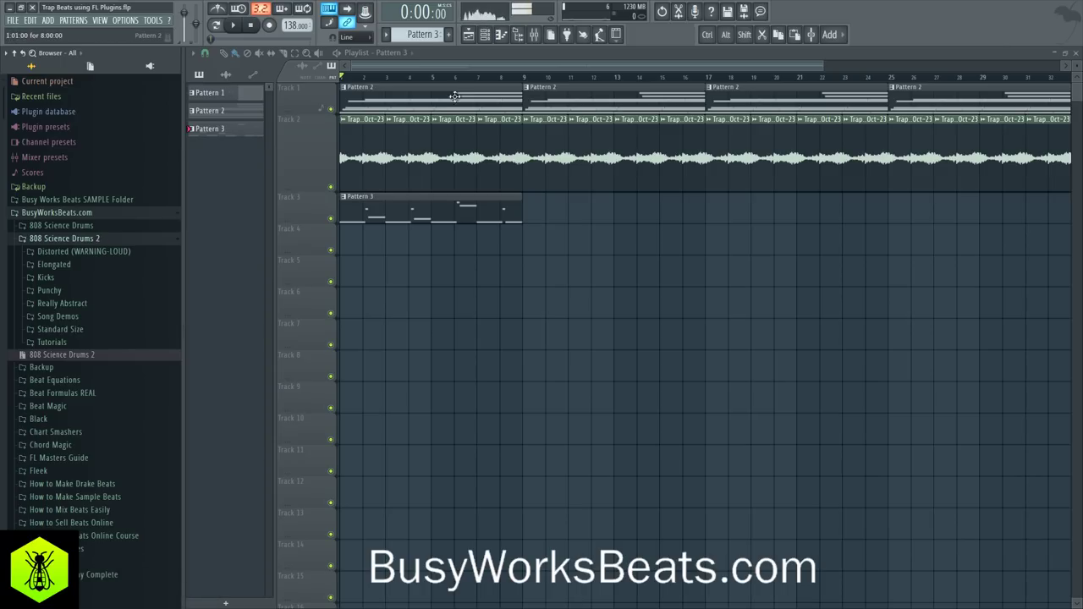
Mute Track 3 in the playlist and start playing the song
{"action": "left_click", "coordinate": [485, 34]}
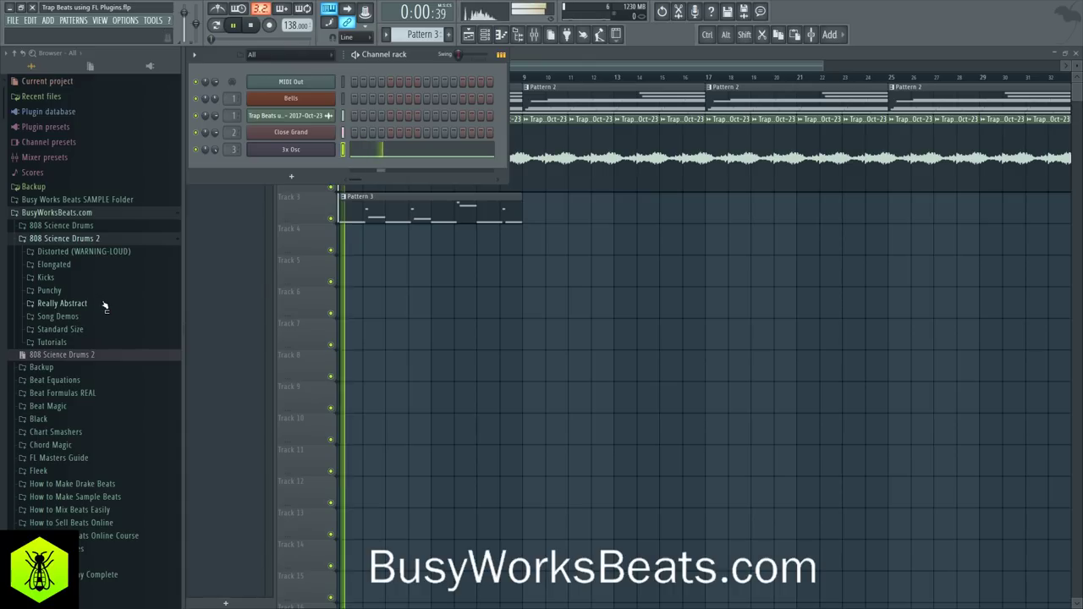
{"action": "left_click", "coordinate": [331, 219]}
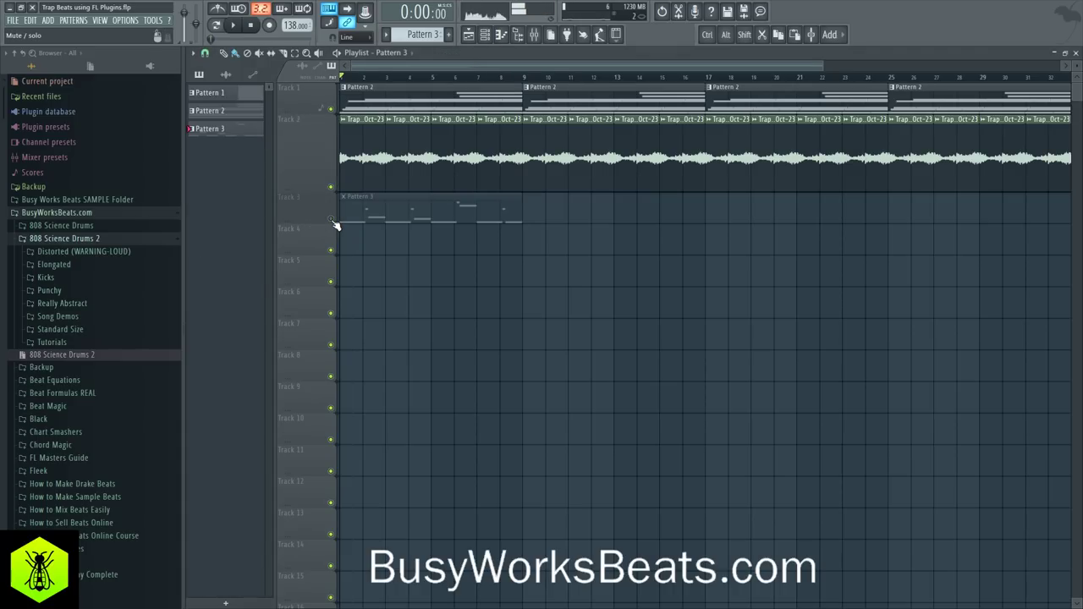
{"action": "key", "text": "space"}
Audition the 808 samples in the Punchy and Elongated folders against the song, ending with 808 Groovin
{"action": "left_click", "coordinate": [73, 292]}
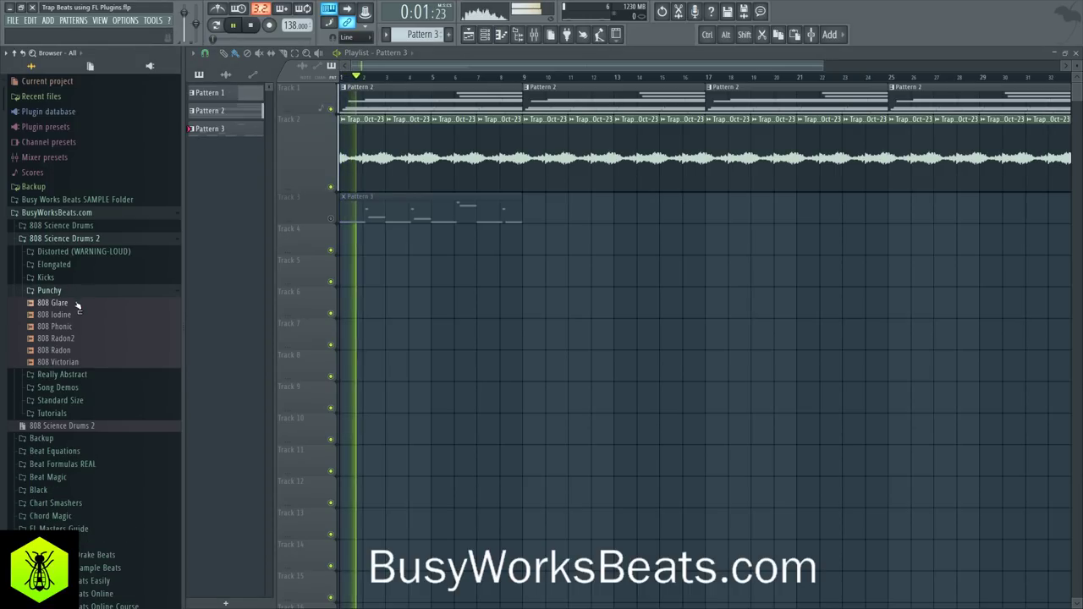
{"action": "left_click", "coordinate": [74, 314]}
{"action": "left_click", "coordinate": [72, 328]}
{"action": "left_click", "coordinate": [72, 338]}
{"action": "left_click", "coordinate": [74, 351]}
{"action": "left_click", "coordinate": [76, 362]}
{"action": "left_click", "coordinate": [73, 349]}
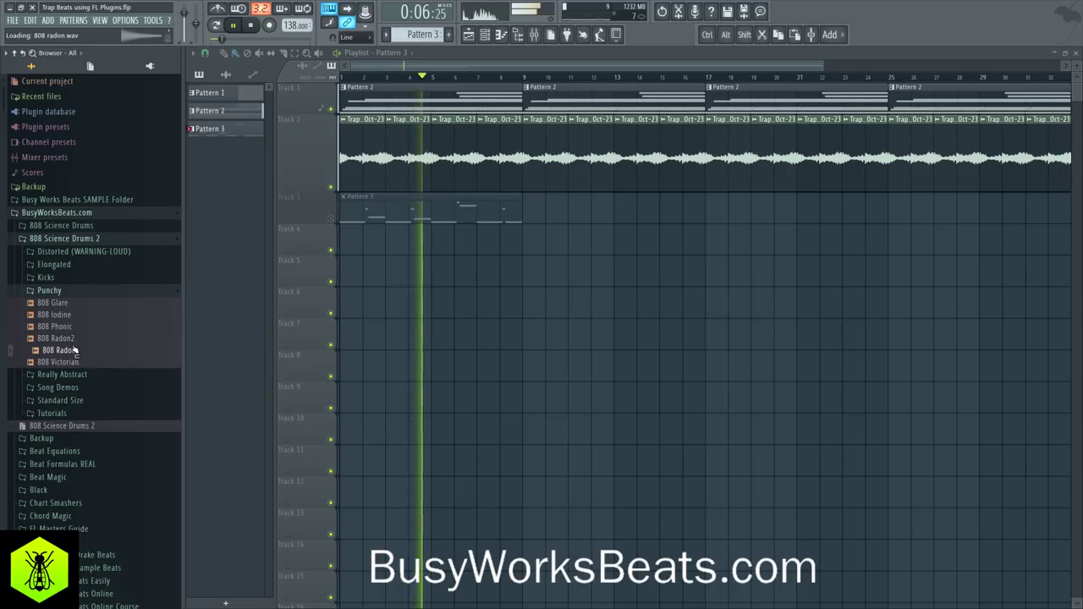
{"action": "left_click", "coordinate": [59, 264]}
{"action": "left_click", "coordinate": [72, 278]}
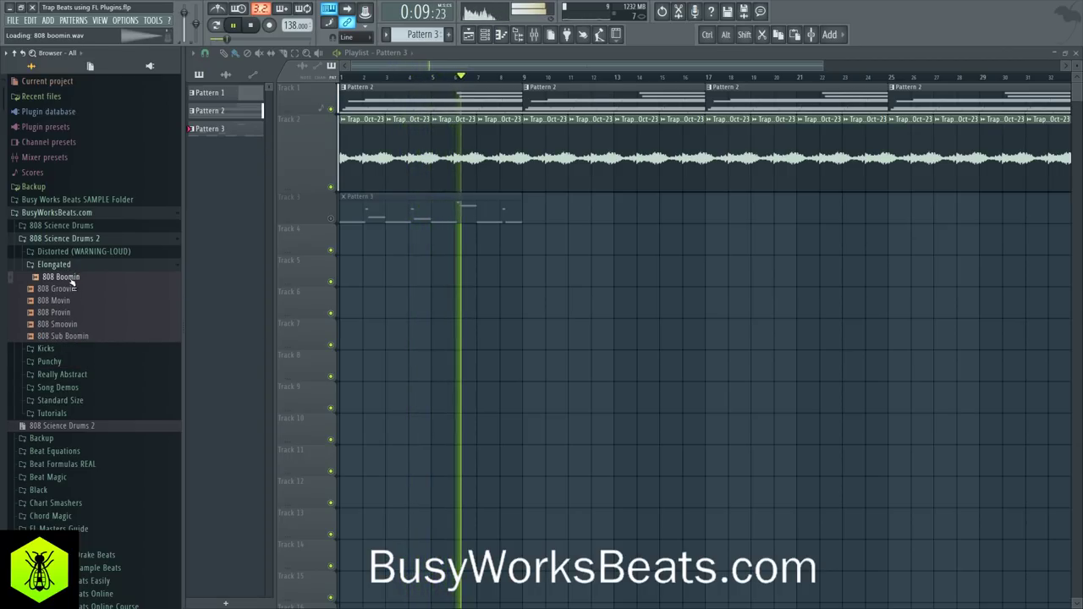
{"action": "left_click", "coordinate": [72, 289]}
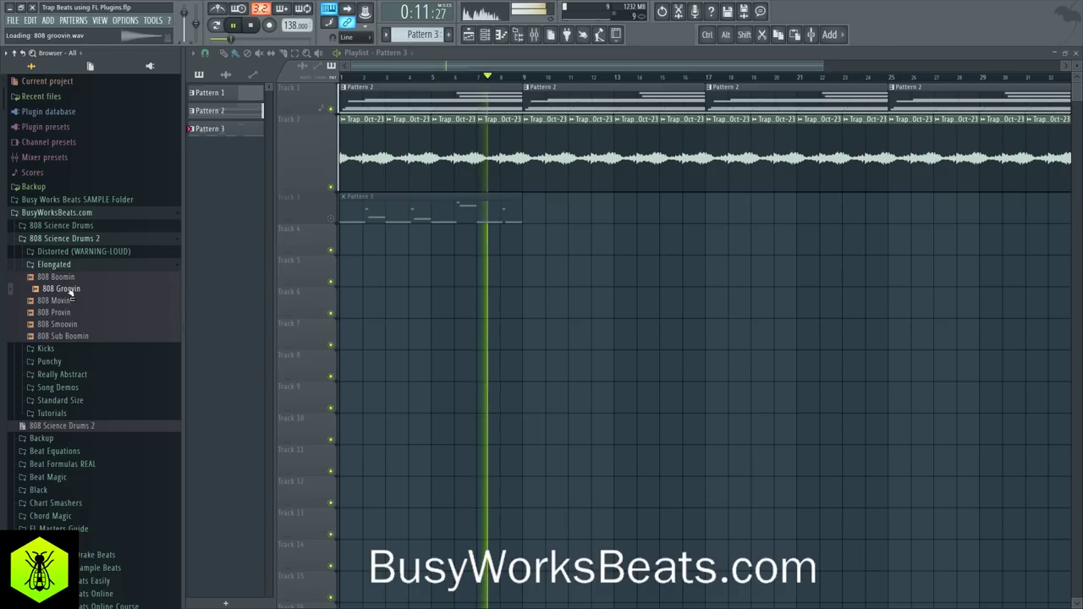
{"action": "key", "text": "space"}
Open the 808 Groovin sample in a new channel and assign it to free mixer track 4
{"action": "right_click", "coordinate": [72, 292]}
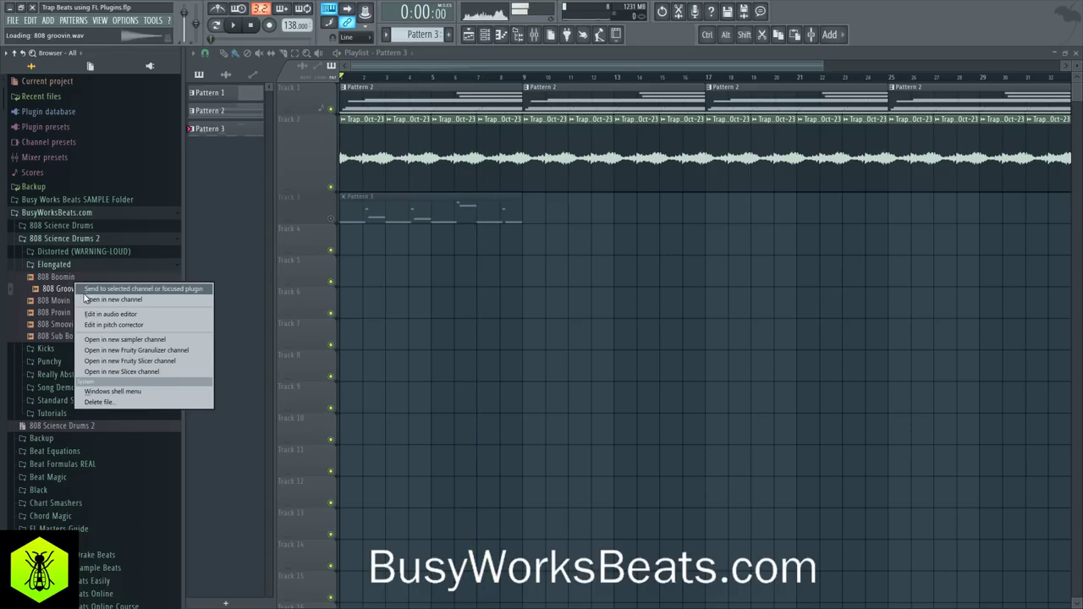
{"action": "left_click", "coordinate": [93, 298]}
{"action": "left_click", "coordinate": [561, 165]}
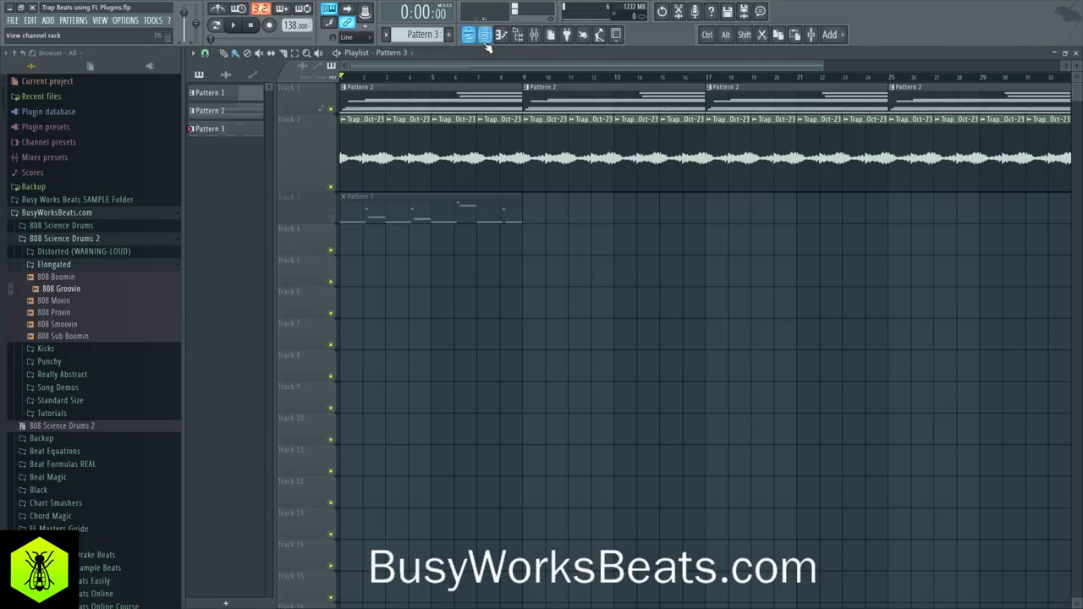
{"action": "left_click", "coordinate": [487, 35]}
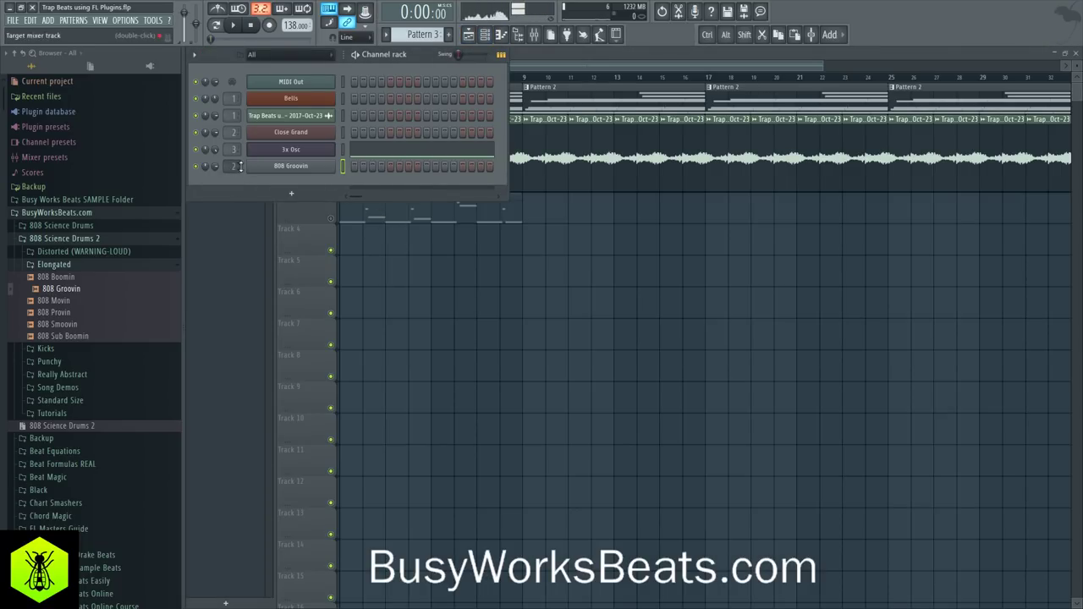
{"action": "left_click", "coordinate": [292, 167]}
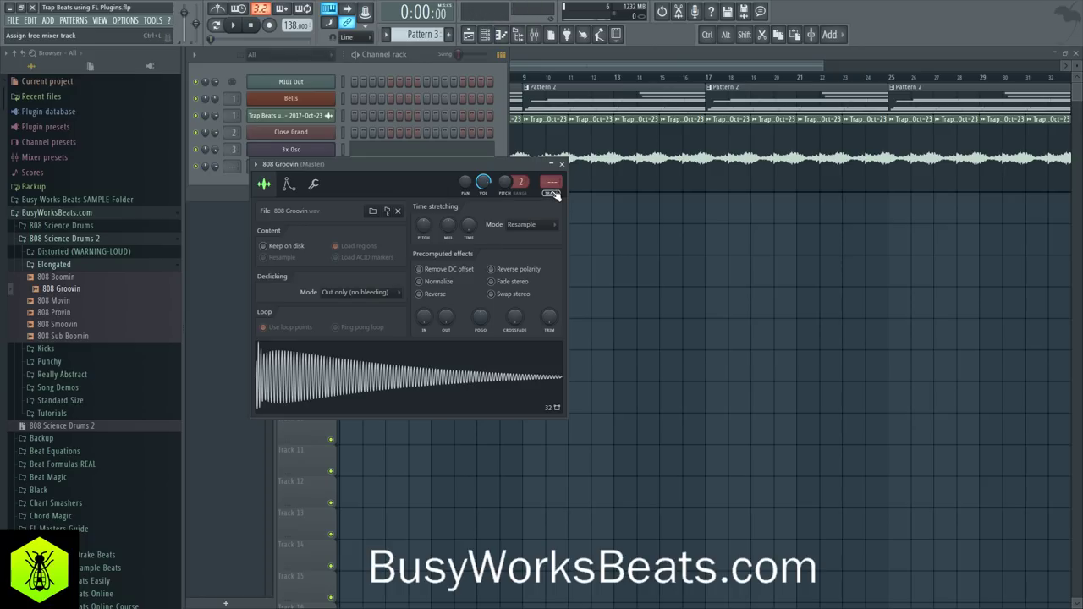
{"action": "left_click", "coordinate": [552, 187]}
{"action": "left_click", "coordinate": [247, 180]}
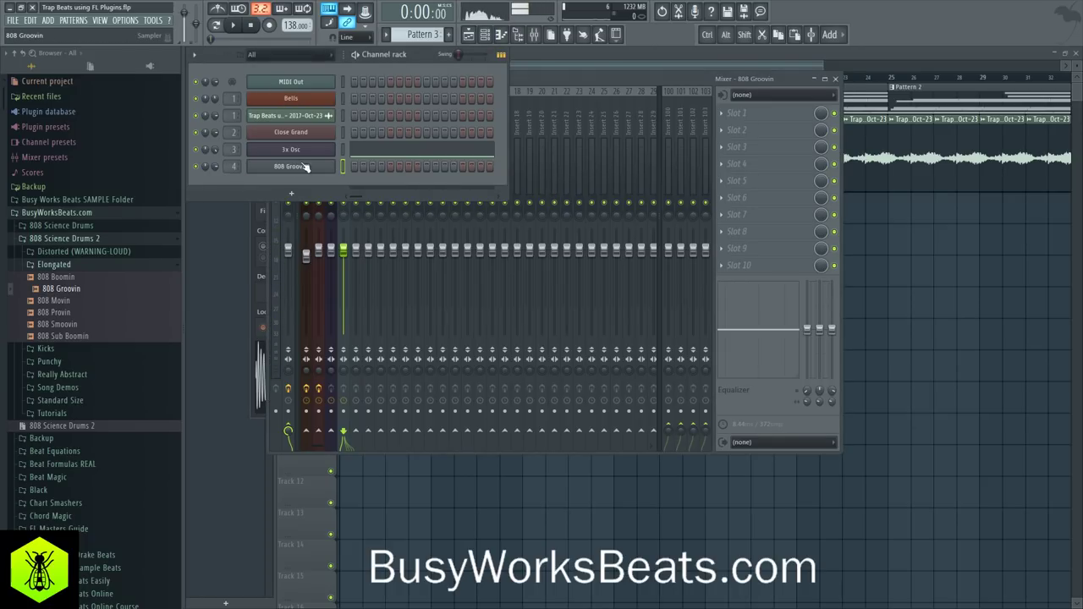
Copy the 3x Osc notes from Pattern 3 into the 808 Groovin channel of a new Pattern 4
{"action": "left_click", "coordinate": [344, 150]}
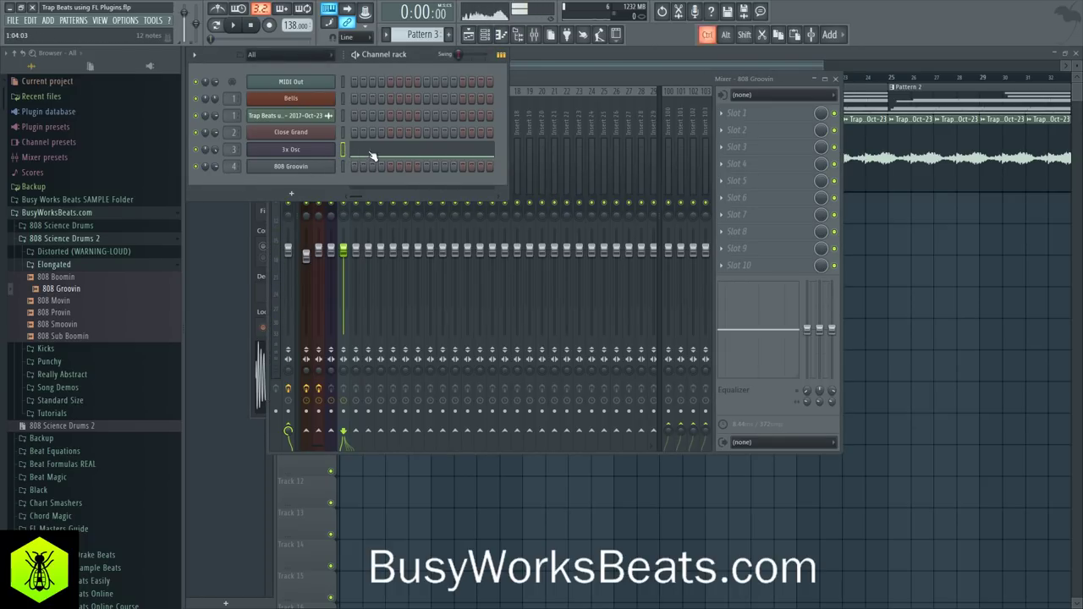
{"action": "left_click_drag", "start_coordinate": [420, 35], "coordinate": [421, 26]}
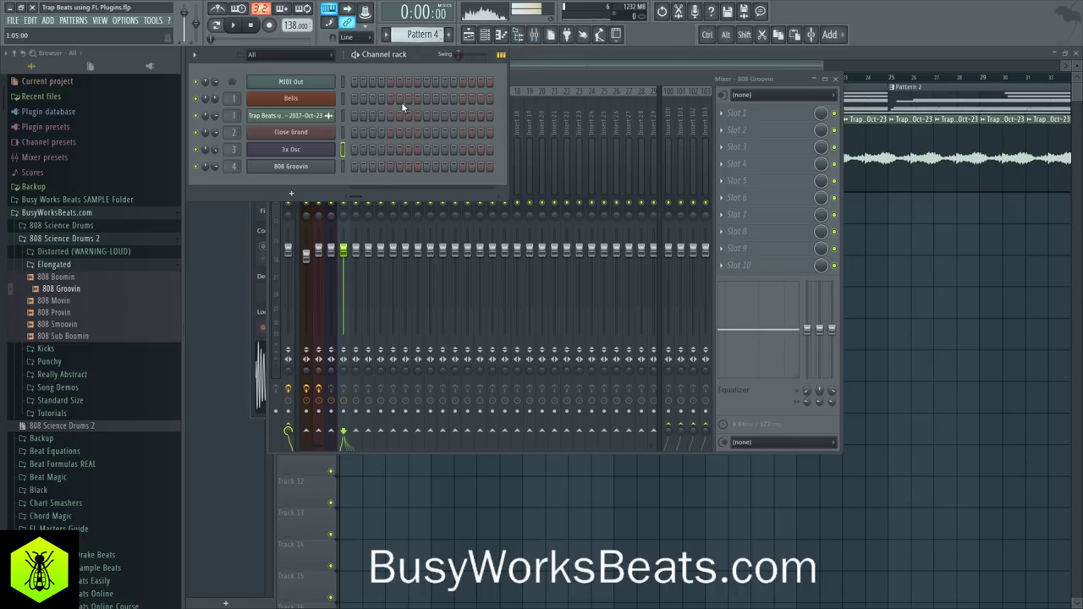
{"action": "left_click", "coordinate": [343, 166]}
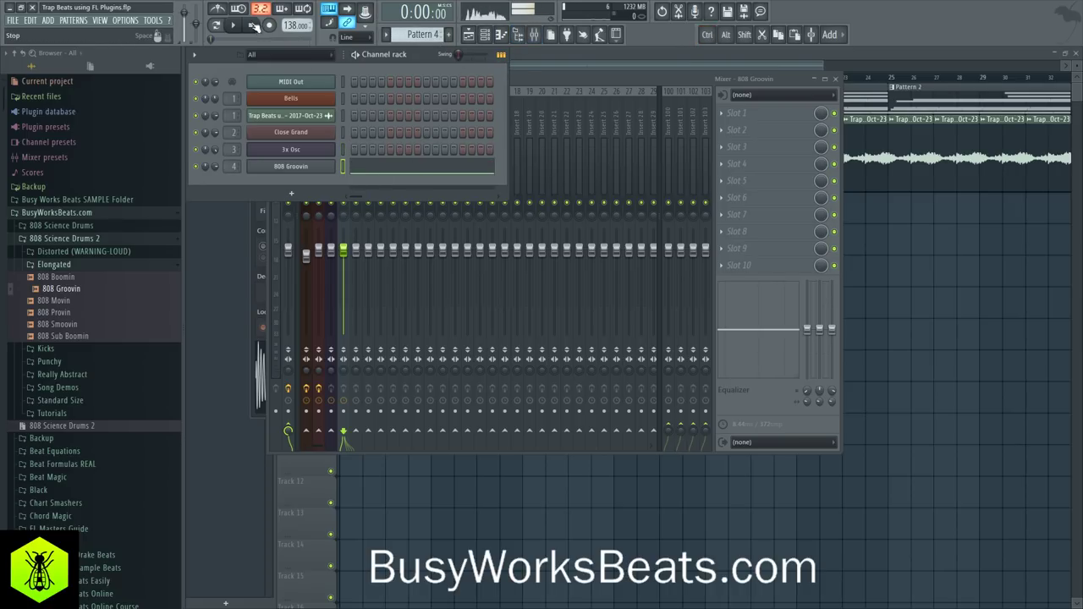
Replace the Pattern 3 clip at bar 1 on Track 3 with a Pattern 4 clip
{"action": "left_click", "coordinate": [863, 229]}
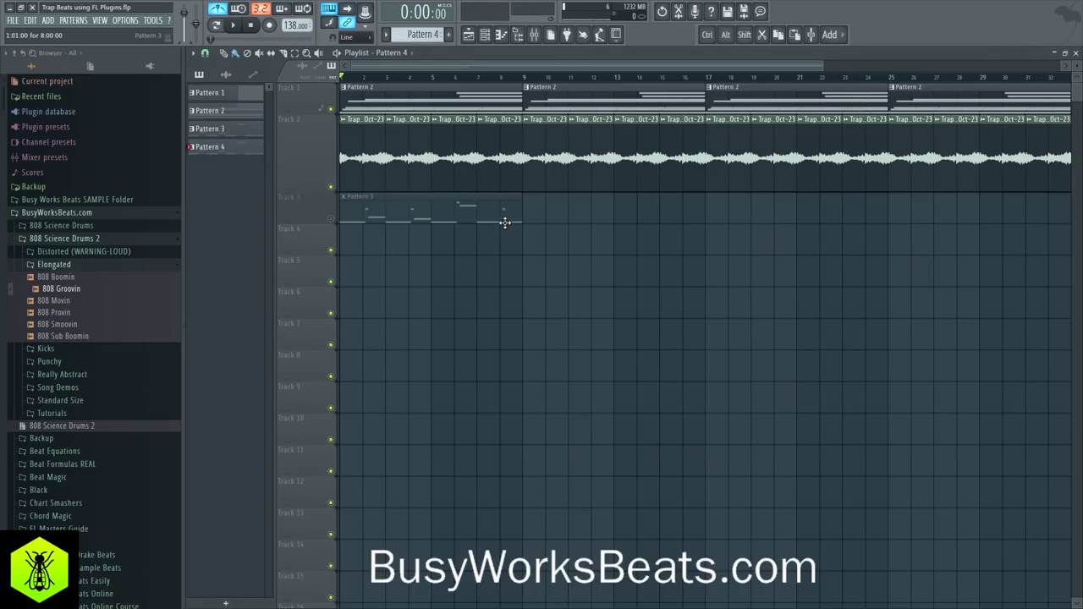
{"action": "right_click", "coordinate": [346, 220]}
{"action": "left_click", "coordinate": [350, 217]}
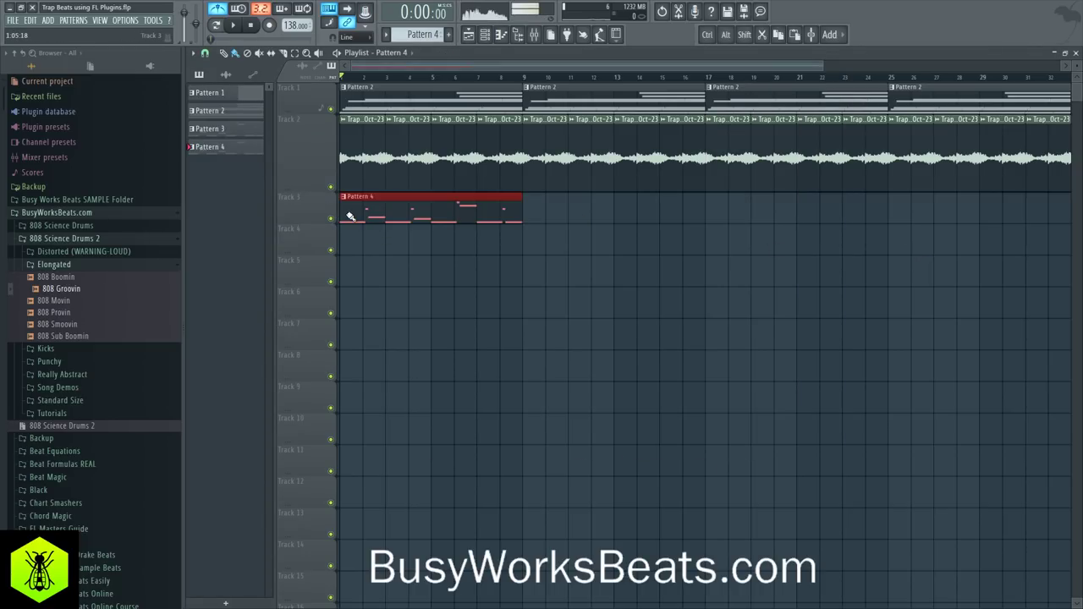
Transpose the 808 Groovin notes in Pattern 4 up one octave, so they start on D5, and play them back
{"action": "left_click", "coordinate": [486, 35]}
{"action": "left_click", "coordinate": [363, 162]}
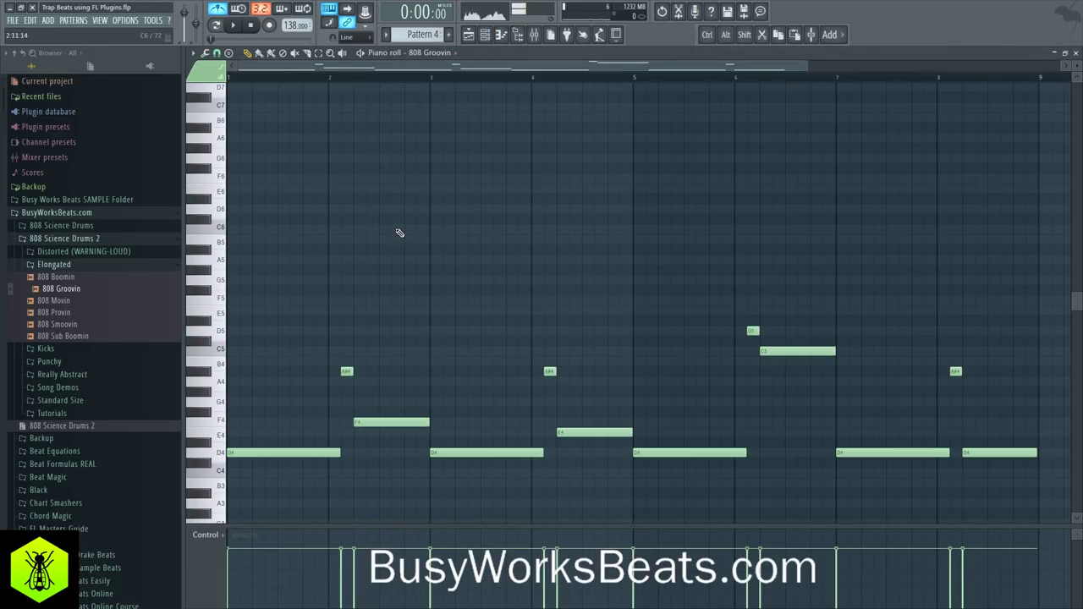
{"action": "scroll", "coordinate": [399, 233], "scroll_direction": "down", "scroll_amount": 3}
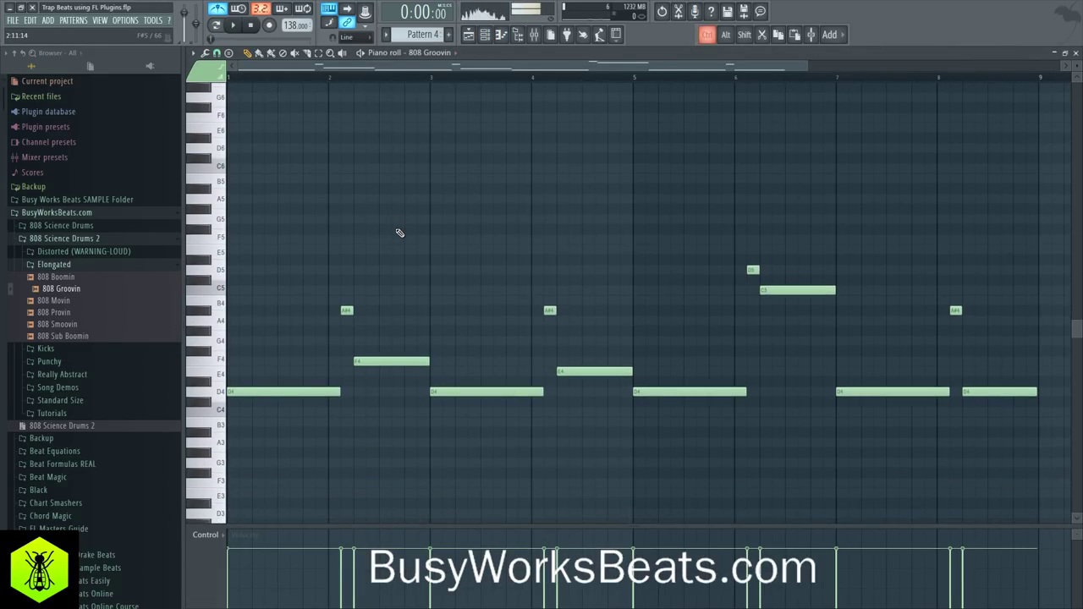
{"action": "key", "text": "ctrl+Up"}
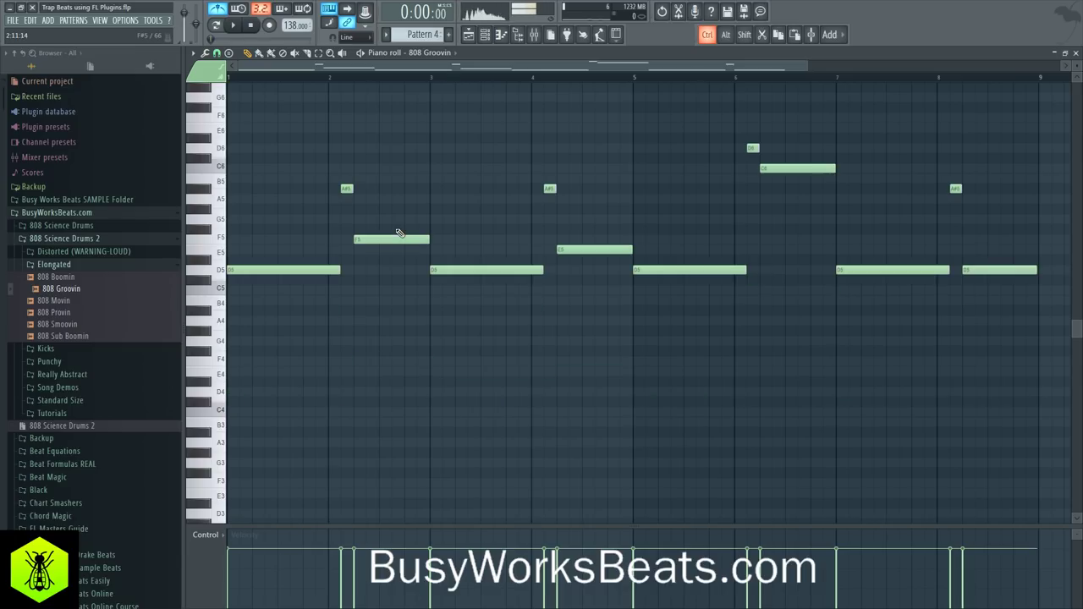
{"action": "key", "text": "space"}
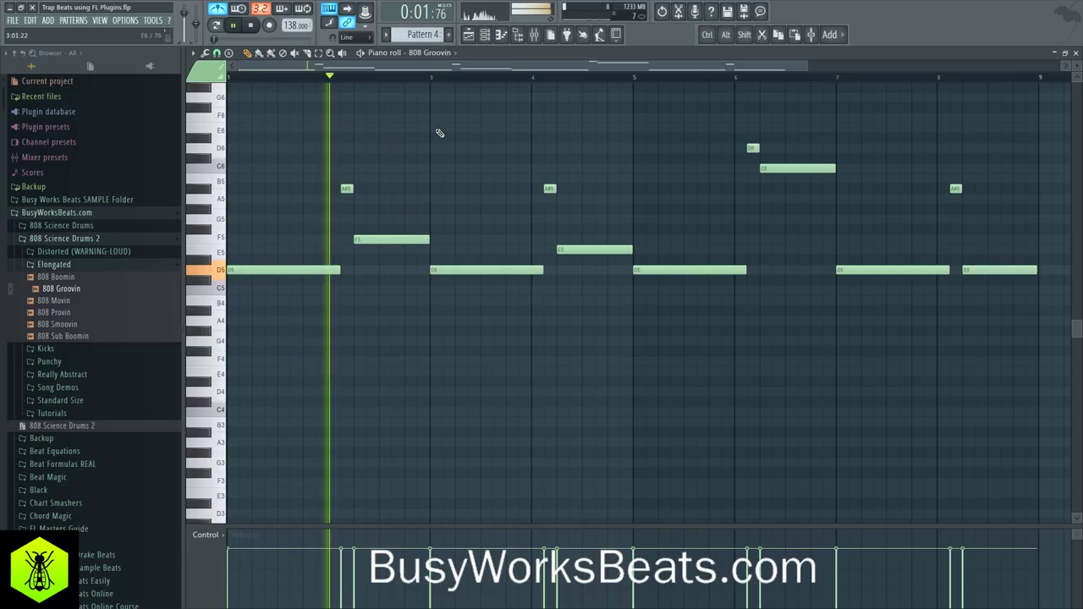
{"action": "left_click", "coordinate": [1076, 52]}
{"action": "key", "text": "space"}
Open the 808 Groovin sample in Edison, detect its pitch regions to find its key, and close the editor
{"action": "left_click", "coordinate": [322, 167]}
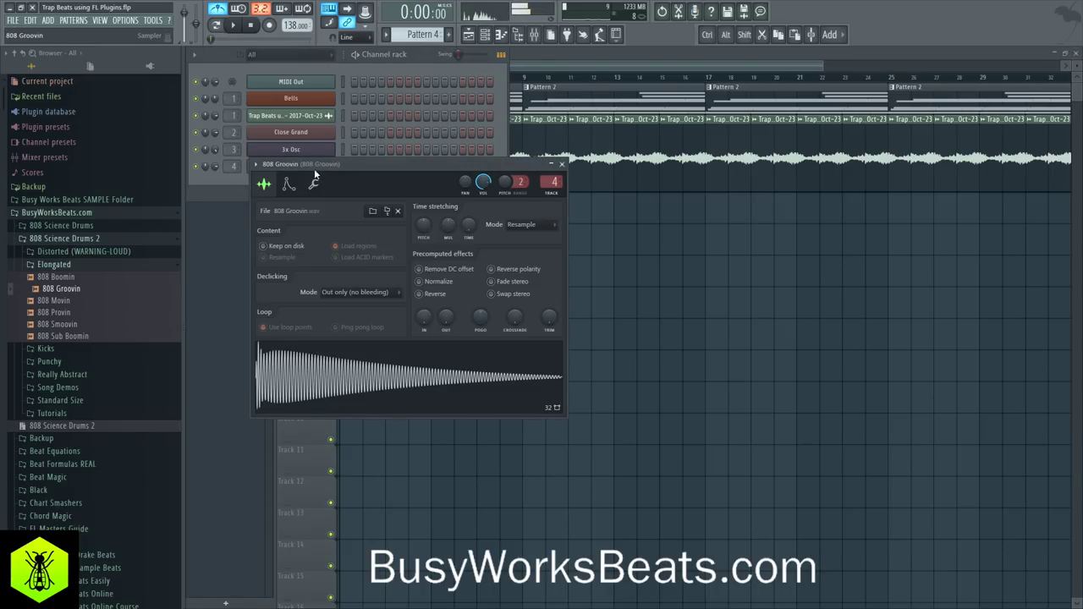
{"action": "left_click", "coordinate": [288, 184]}
{"action": "left_click", "coordinate": [265, 185]}
{"action": "right_click", "coordinate": [390, 379]}
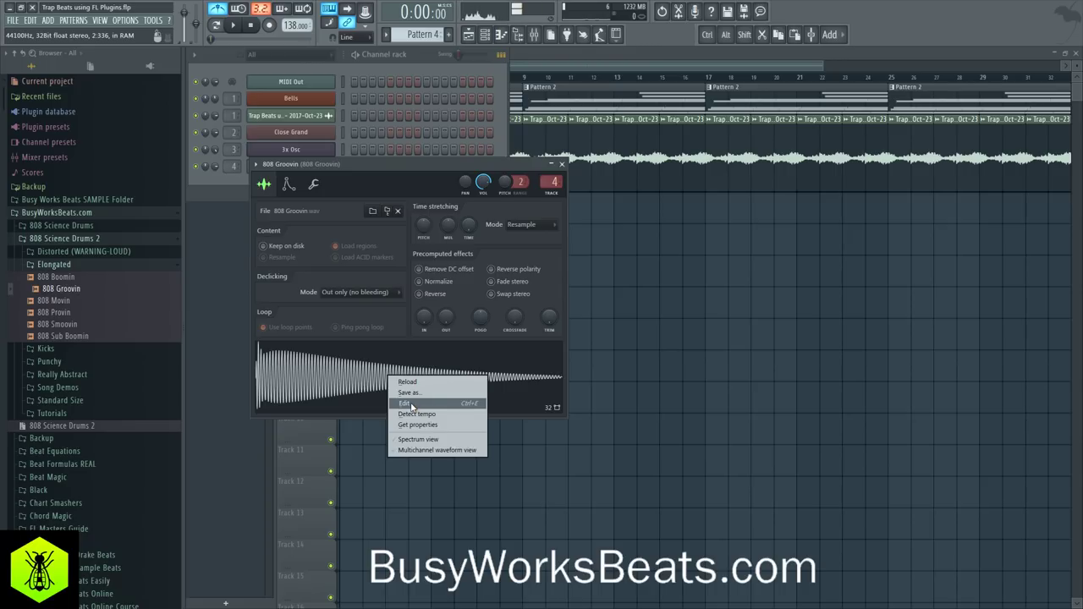
{"action": "left_click", "coordinate": [411, 404]}
{"action": "left_click", "coordinate": [312, 203]}
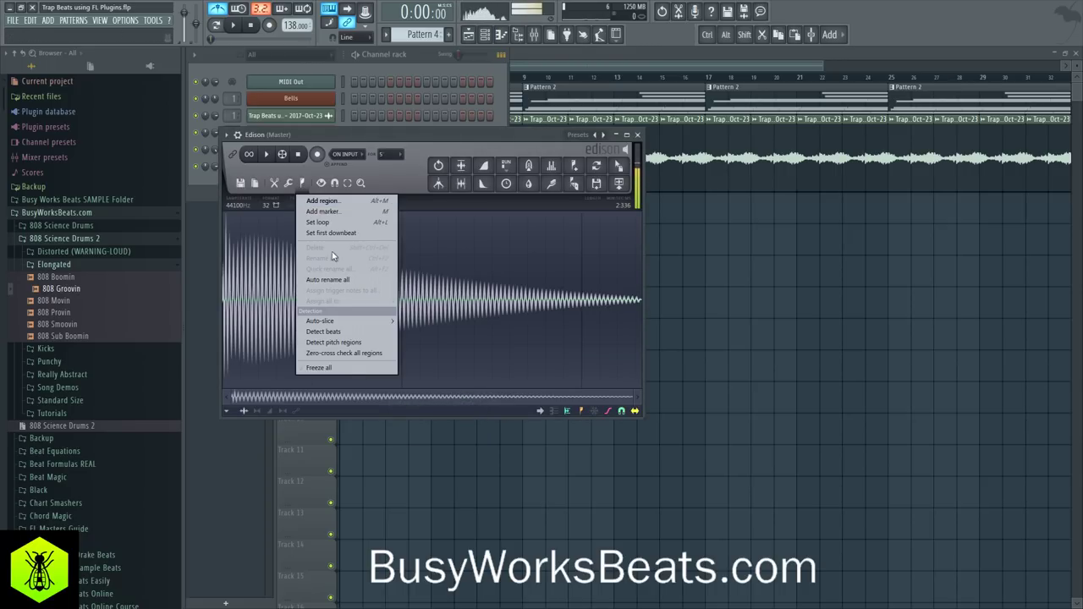
{"action": "left_click", "coordinate": [349, 343]}
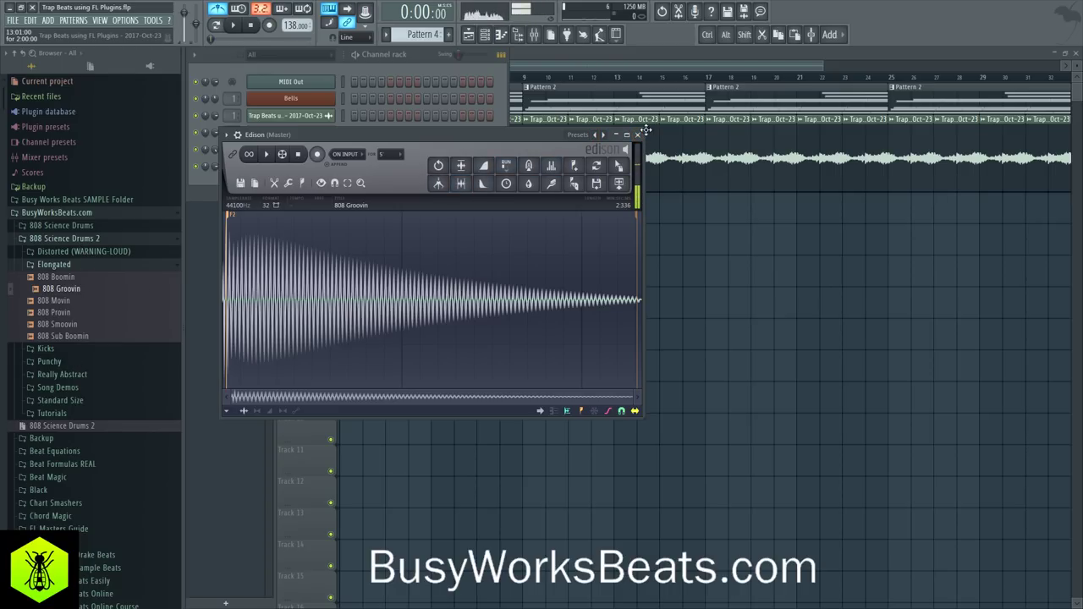
{"action": "left_click", "coordinate": [638, 135]}
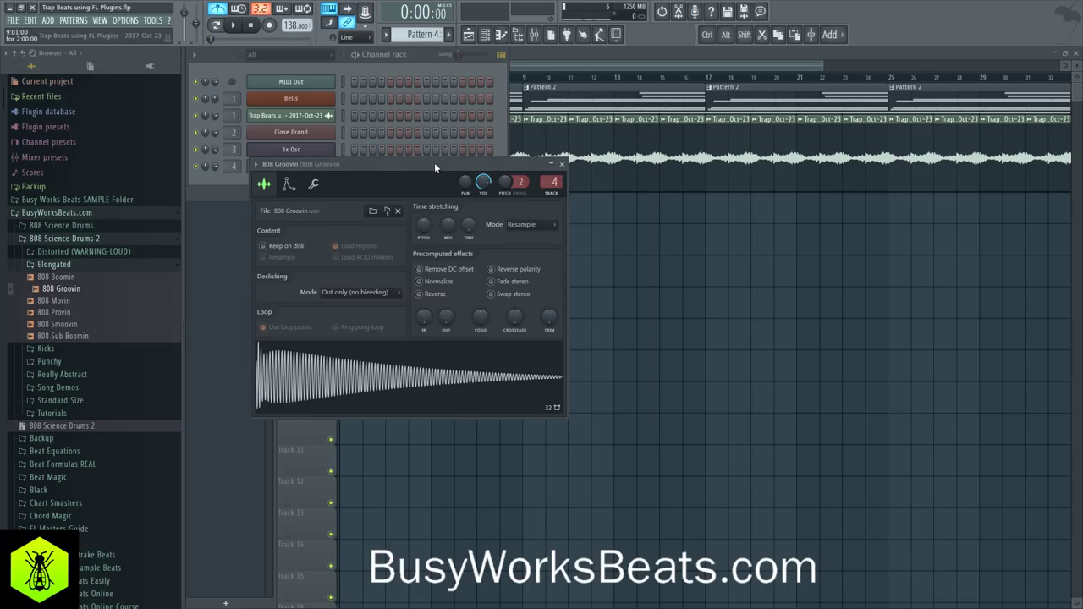
Set the root note of the 808 Groovin channel to F#4
{"action": "left_click", "coordinate": [289, 185]}
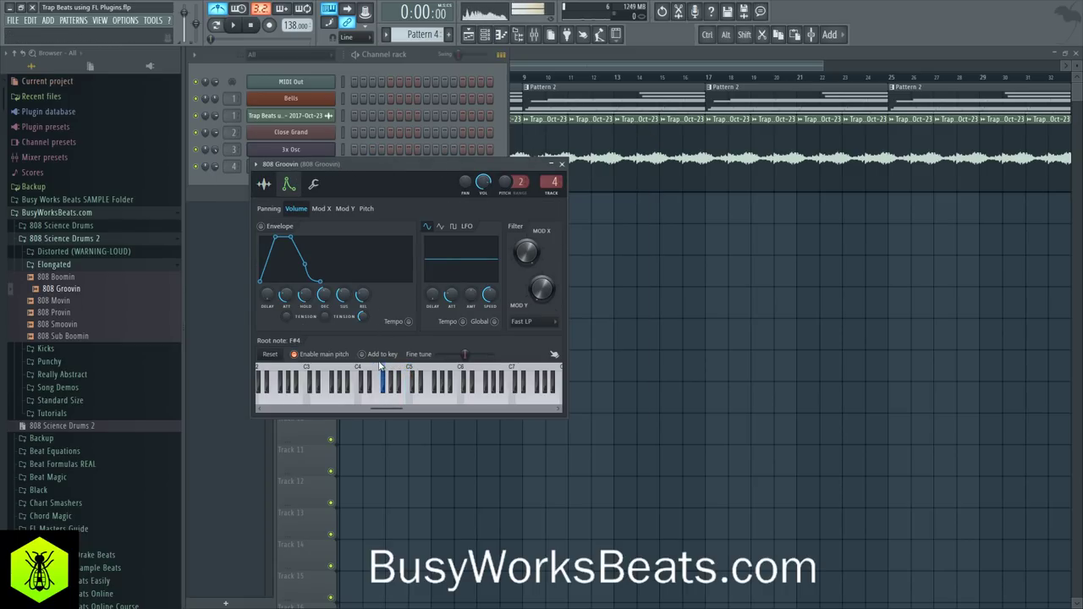
Close the 808 Groovin channel settings and transpose its bass notes down an octave in the piano roll
{"action": "left_click", "coordinate": [561, 165]}
{"action": "left_click", "coordinate": [311, 168]}
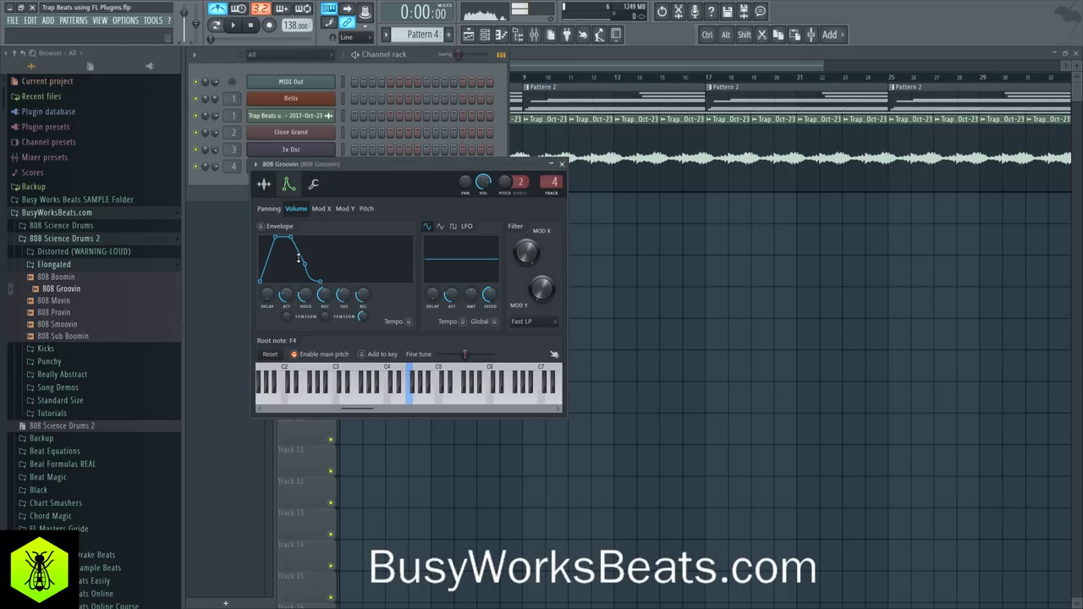
{"action": "left_click", "coordinate": [562, 164]}
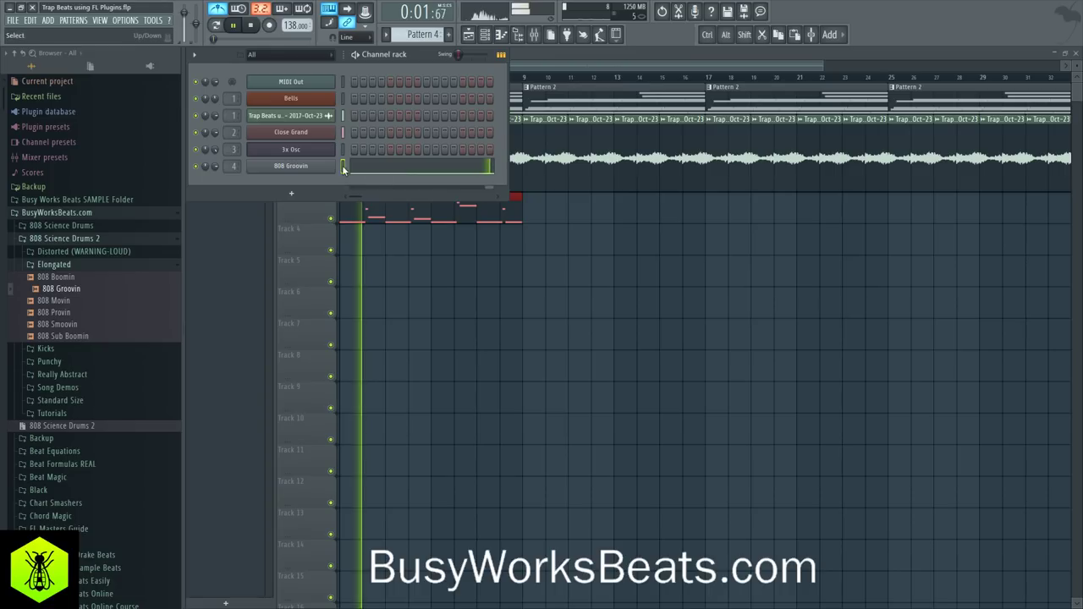
{"action": "left_click", "coordinate": [387, 169]}
{"action": "key", "text": "space"}
{"action": "key", "text": "ctrl+Down"}
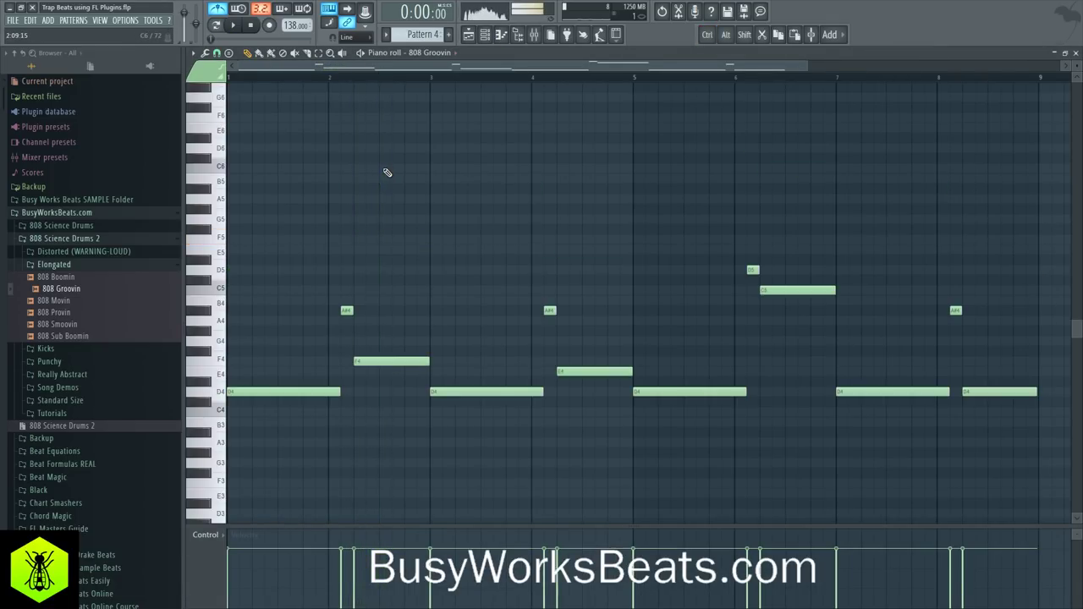
Turn off the metronome for playback of the playlist arrangement and save the project
{"action": "left_click", "coordinate": [1076, 53]}
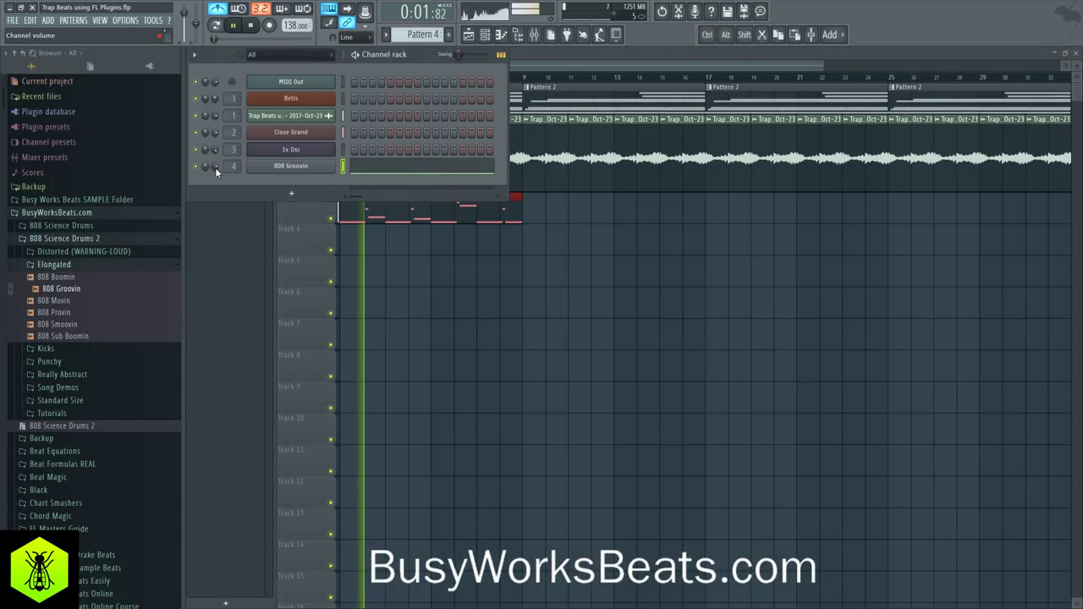
{"action": "left_click", "coordinate": [217, 9]}
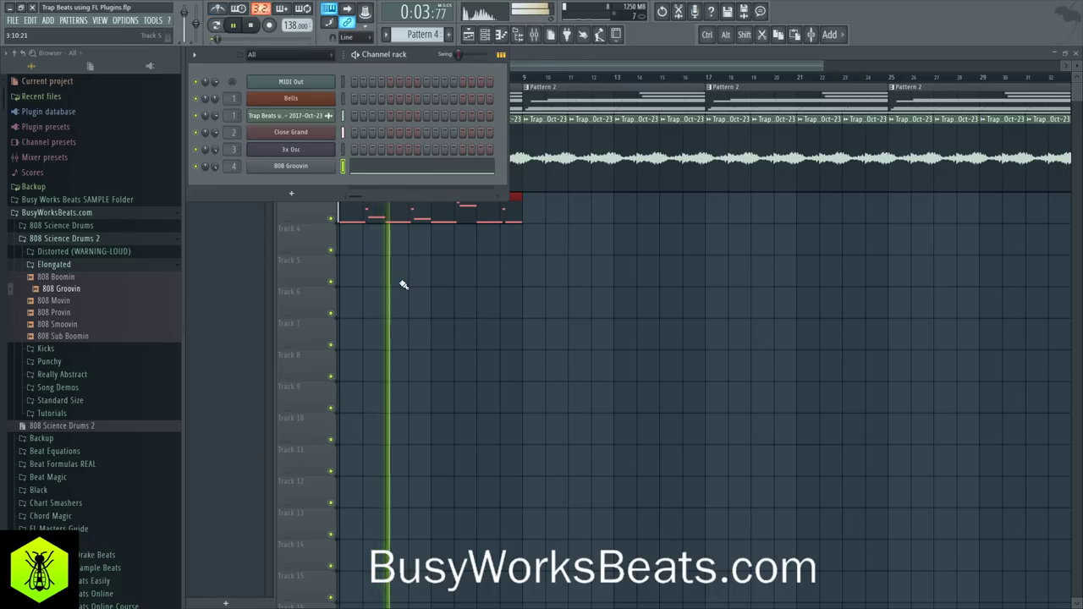
{"action": "left_click", "coordinate": [390, 258]}
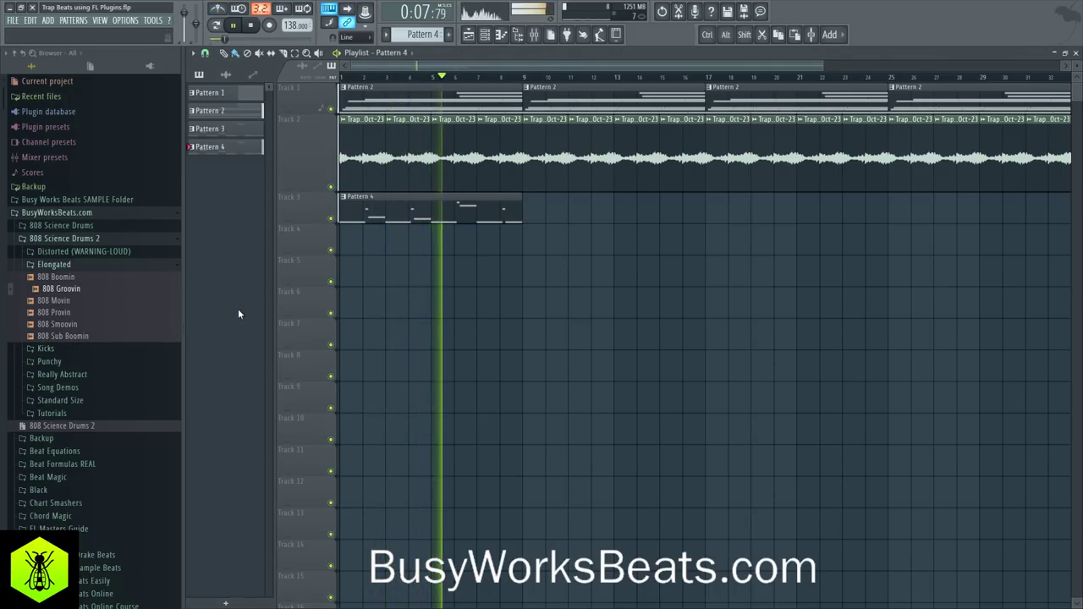
{"action": "key", "text": "space"}
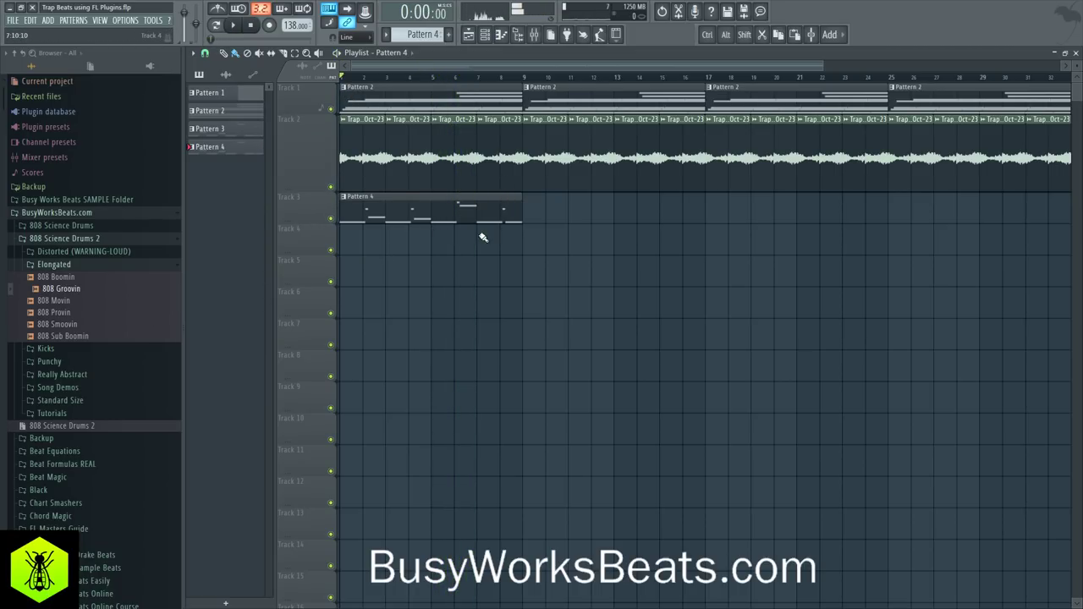
{"action": "key", "text": "ctrl+s"}
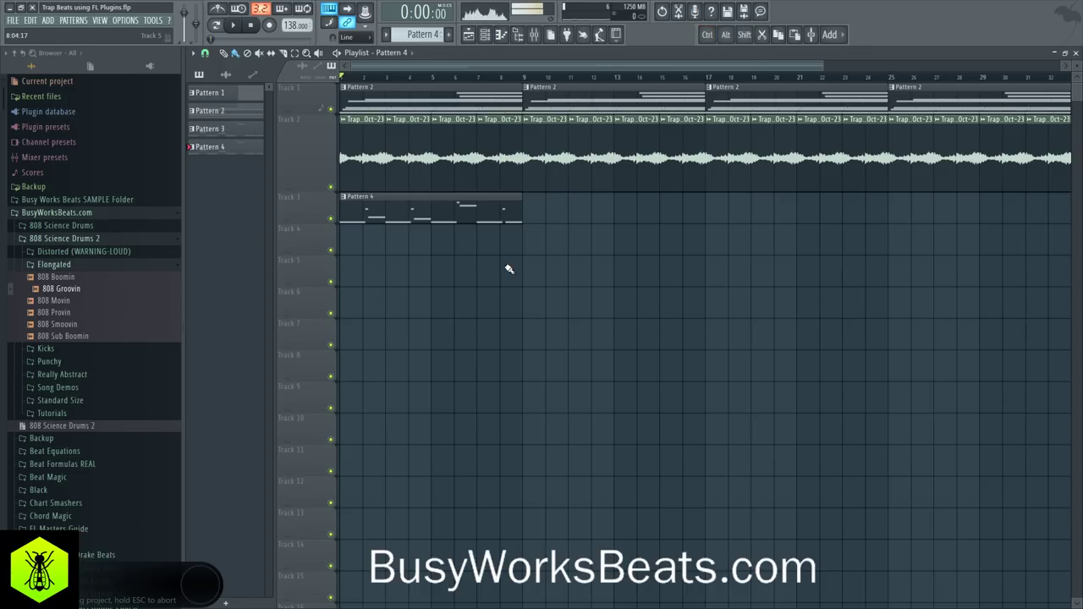
Audition kicks from the 808 Science Drums 2 Kicks folder over the beat and load Kick Chronic into a new channel
{"action": "key", "text": "space"}
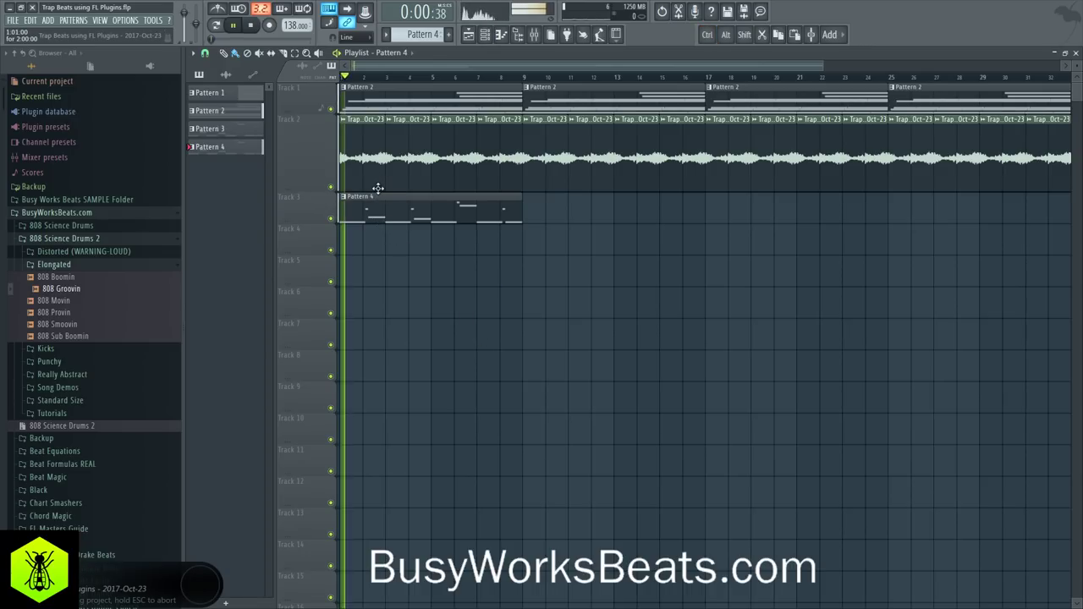
{"action": "left_click", "coordinate": [73, 348]}
{"action": "left_click", "coordinate": [74, 339]}
{"action": "left_click", "coordinate": [74, 316]}
{"action": "left_click", "coordinate": [74, 300]}
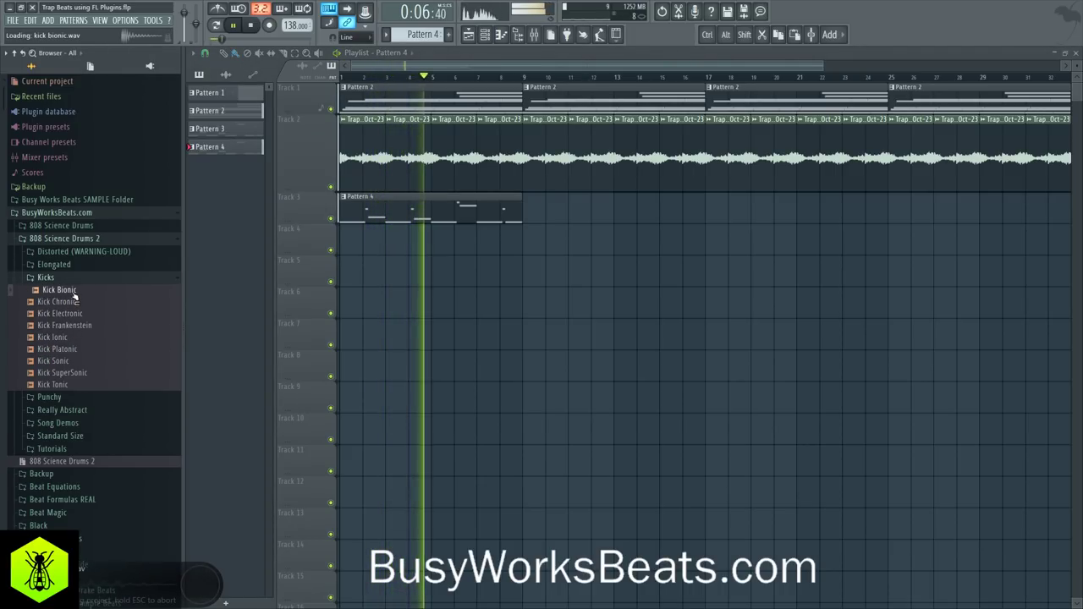
{"action": "left_click", "coordinate": [75, 302]}
{"action": "key", "text": "space"}
{"action": "right_click", "coordinate": [75, 304]}
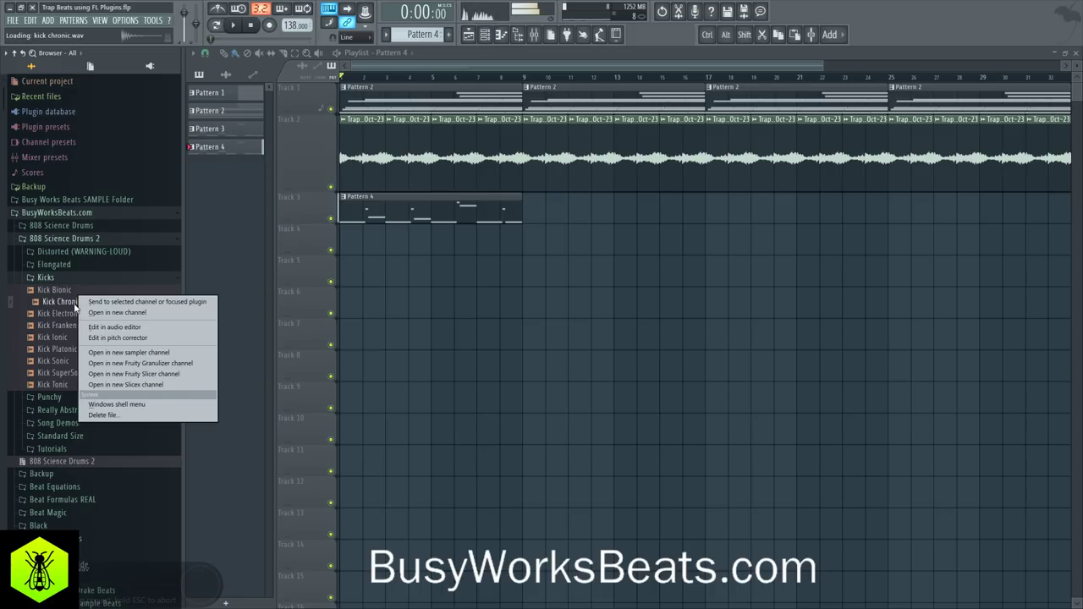
{"action": "left_click", "coordinate": [97, 313]}
{"action": "left_click", "coordinate": [577, 181]}
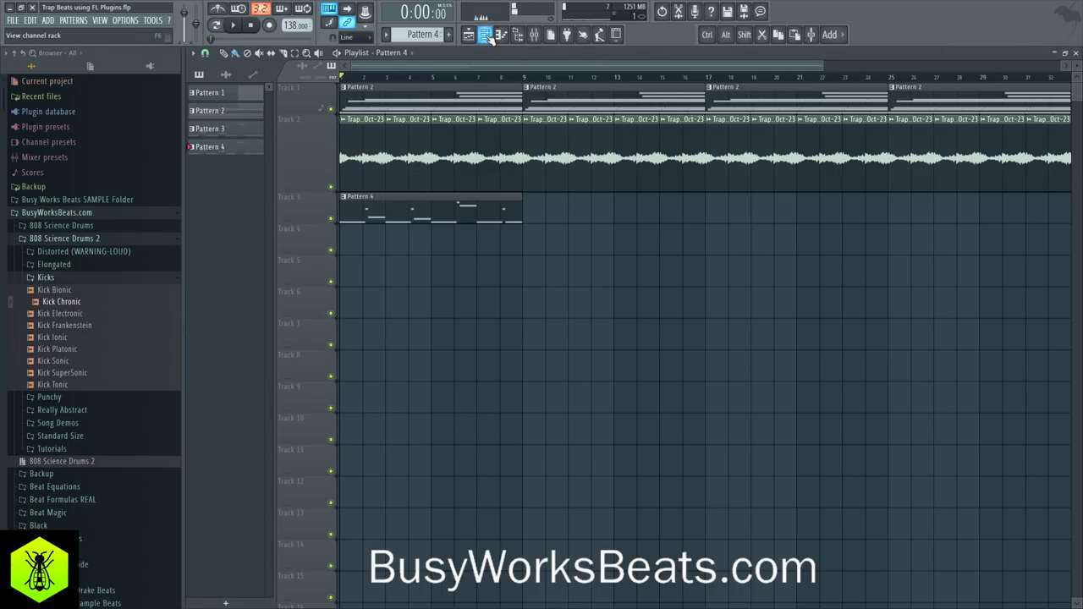
Route the Kick Chronic channel to mixer track 5 and set it to cut itself
{"action": "key", "text": "F6"}
{"action": "left_click", "coordinate": [284, 183]}
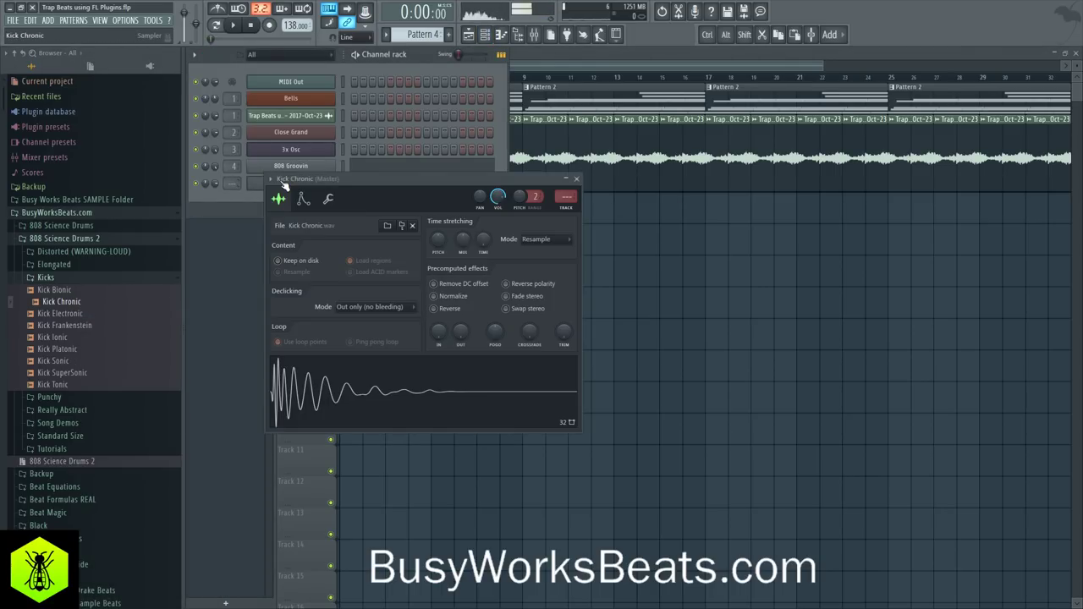
{"action": "left_click", "coordinate": [569, 203]}
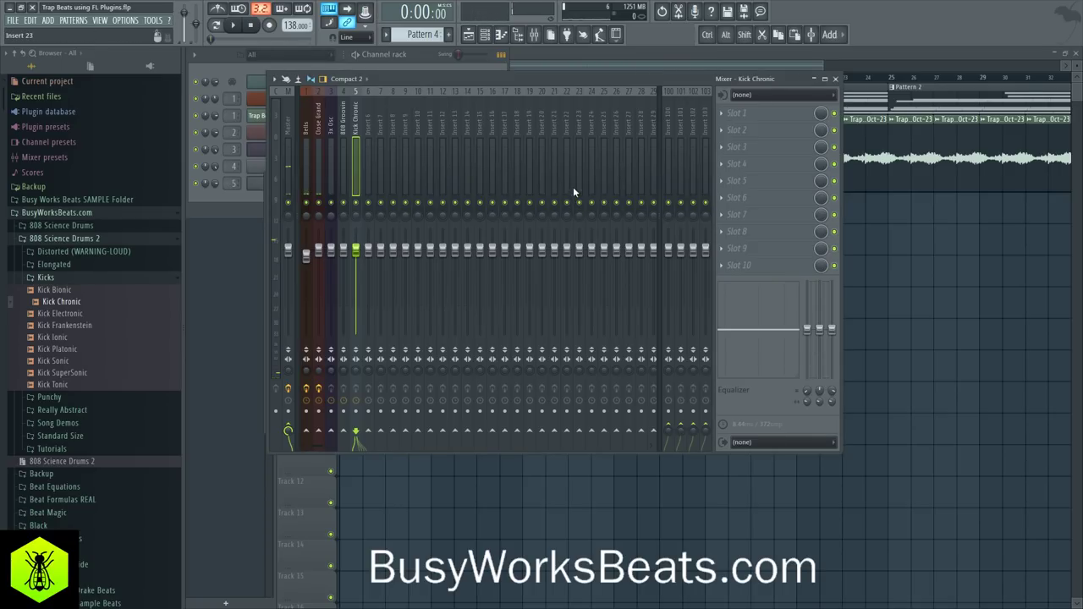
{"action": "left_click", "coordinate": [265, 194]}
{"action": "left_click", "coordinate": [253, 184]}
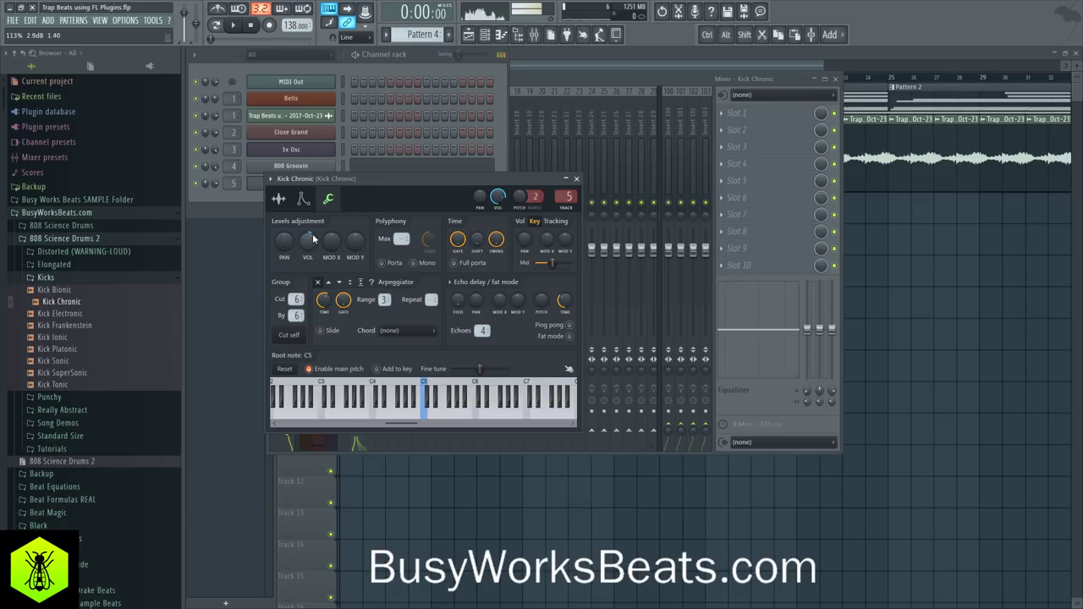
{"action": "left_click", "coordinate": [411, 49]}
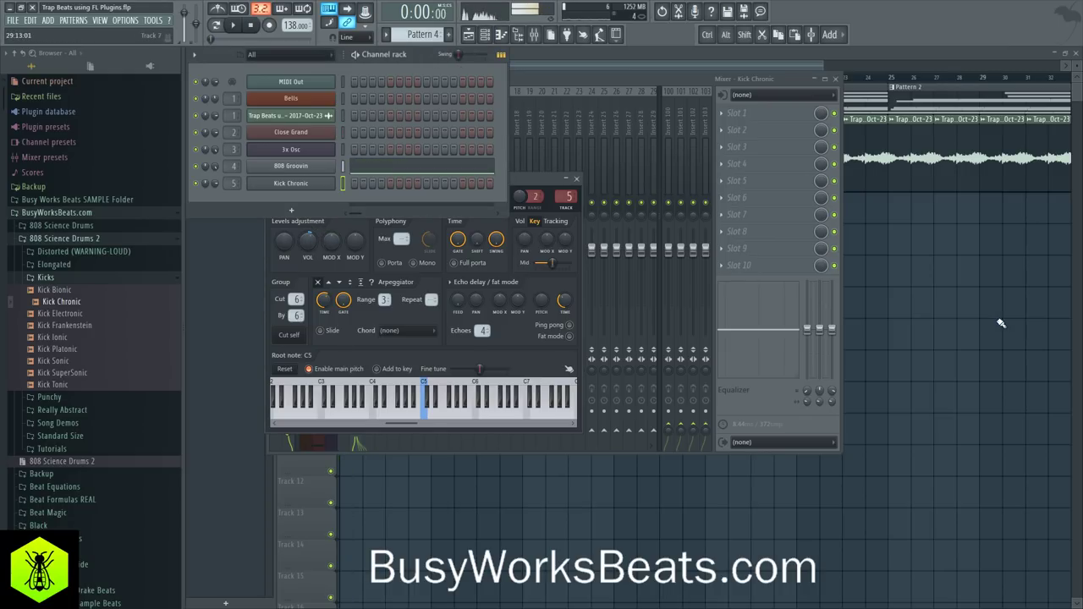
{"action": "left_click", "coordinate": [485, 35]}
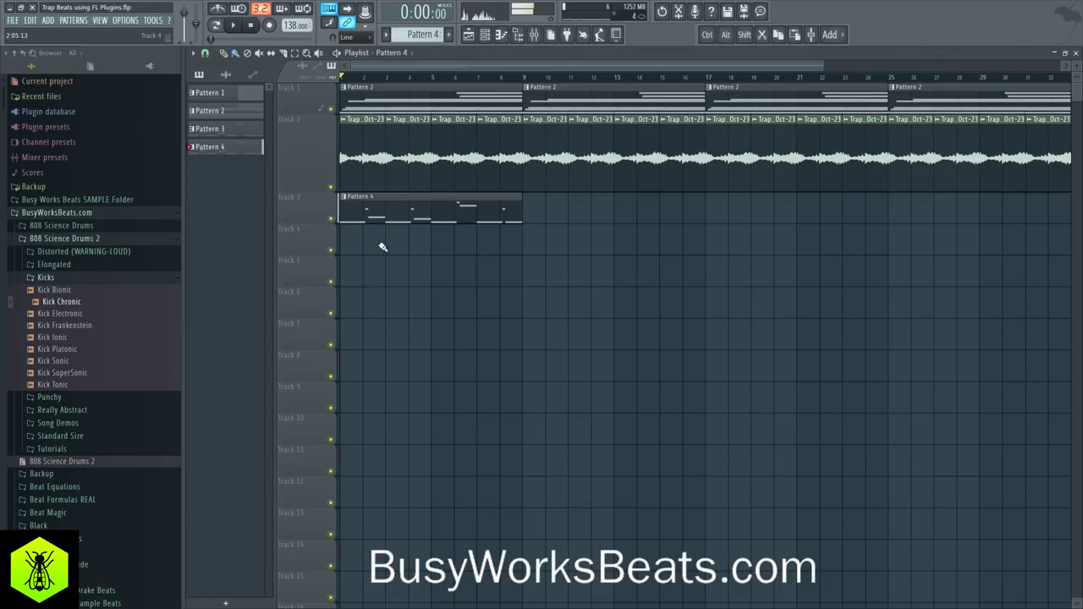
Create Pattern 5 with a Kick Chronic hit on the first step and place it at bar 1 of playlist Track 4
{"action": "left_click", "coordinate": [485, 38]}
{"action": "key", "text": "F4"}
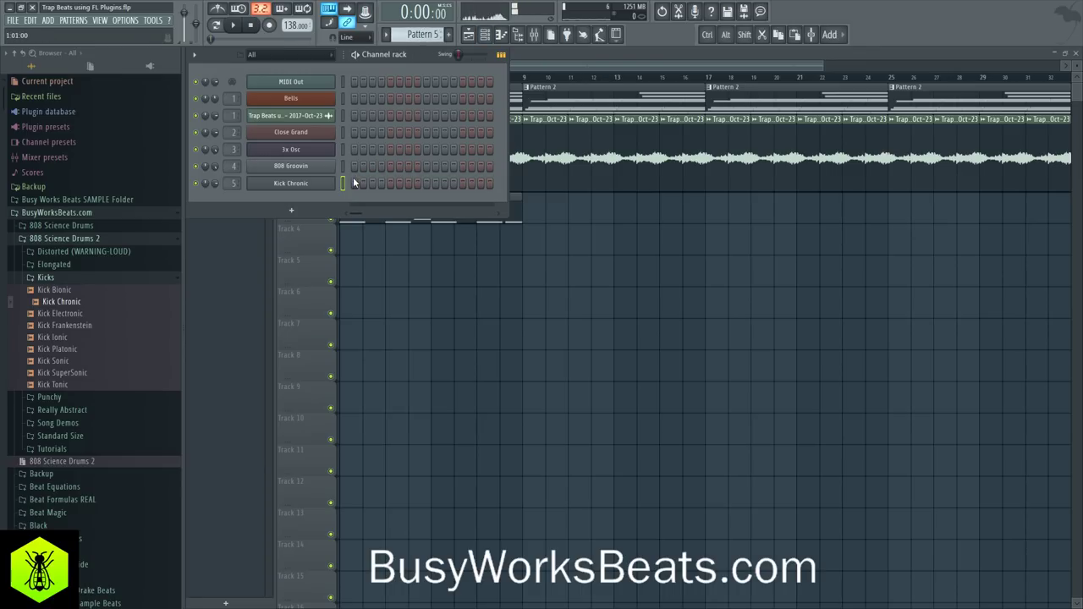
{"action": "key", "text": "F6"}
{"action": "left_click", "coordinate": [485, 35]}
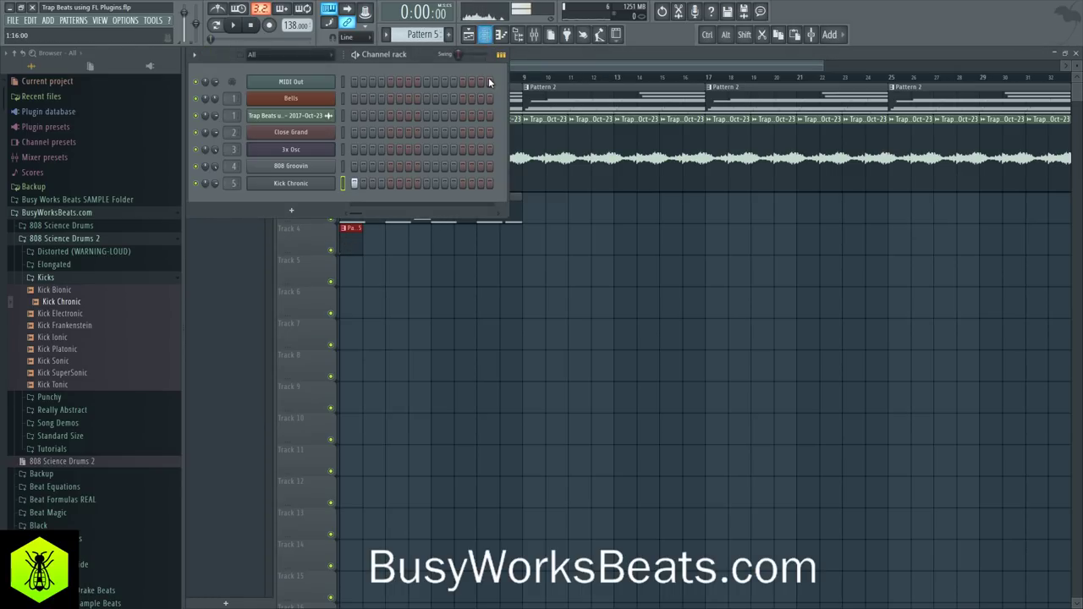
Play the arrangement with the new kick pattern and collapse the open browser folders
{"action": "key", "text": "space"}
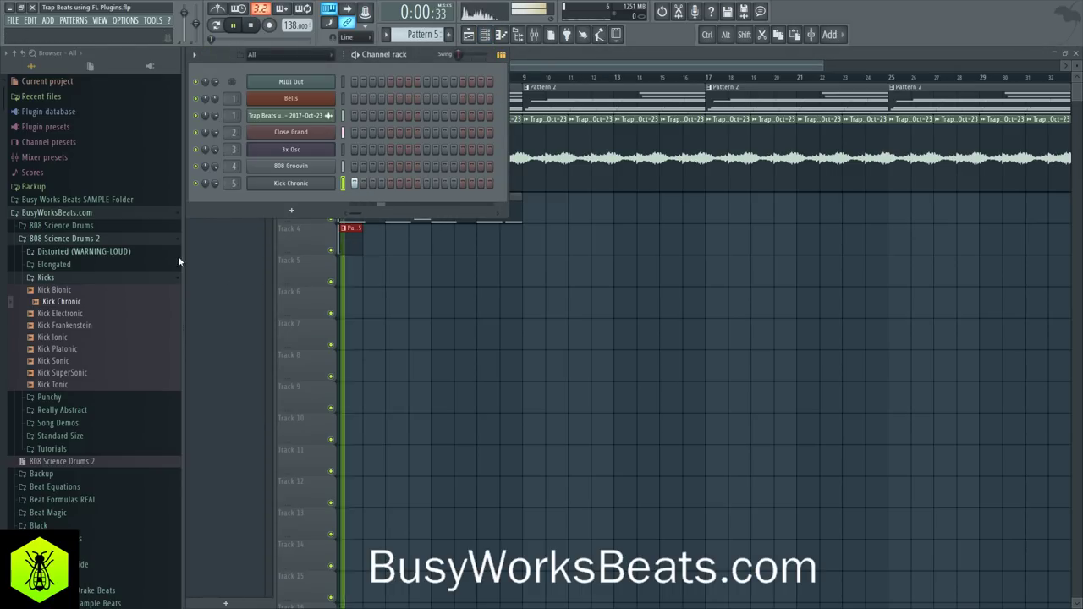
{"action": "left_click", "coordinate": [17, 55]}
{"action": "key", "text": "F6"}
{"action": "key", "text": "space"}
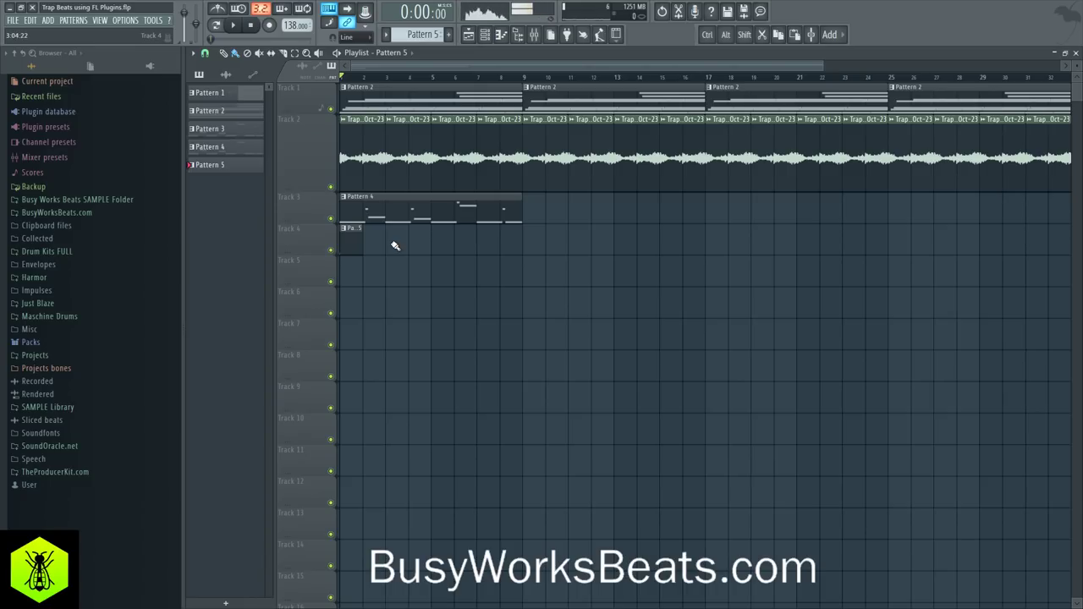
Remove the Pattern 5 clip from Track 4 and open Pattern 4's 808 Groovin notes in the piano roll
{"action": "left_click", "coordinate": [486, 38]}
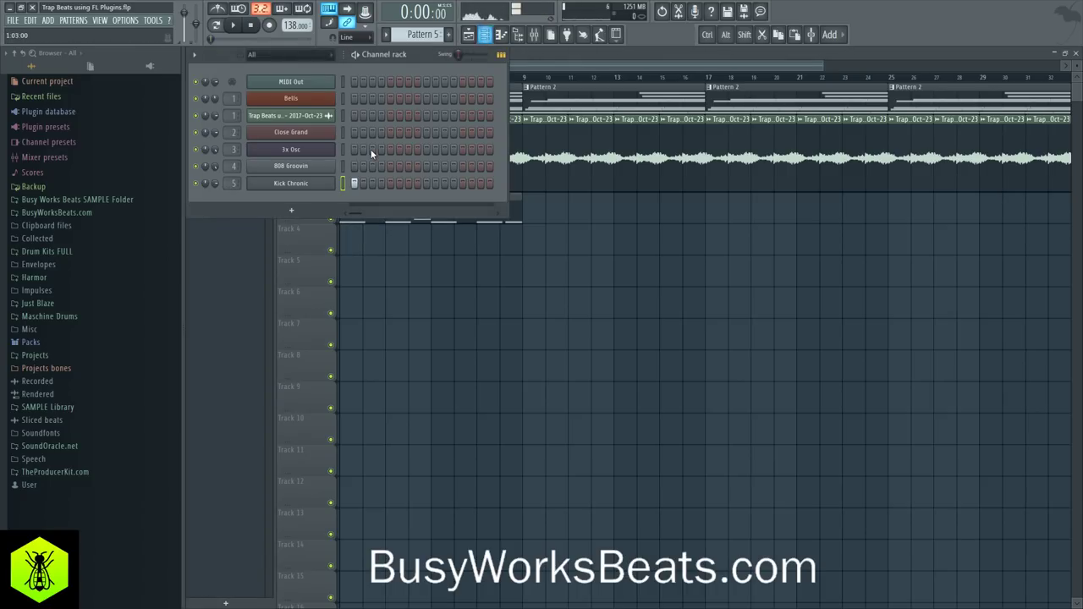
{"action": "scroll", "coordinate": [417, 34], "scroll_direction": "up", "scroll_amount": 1}
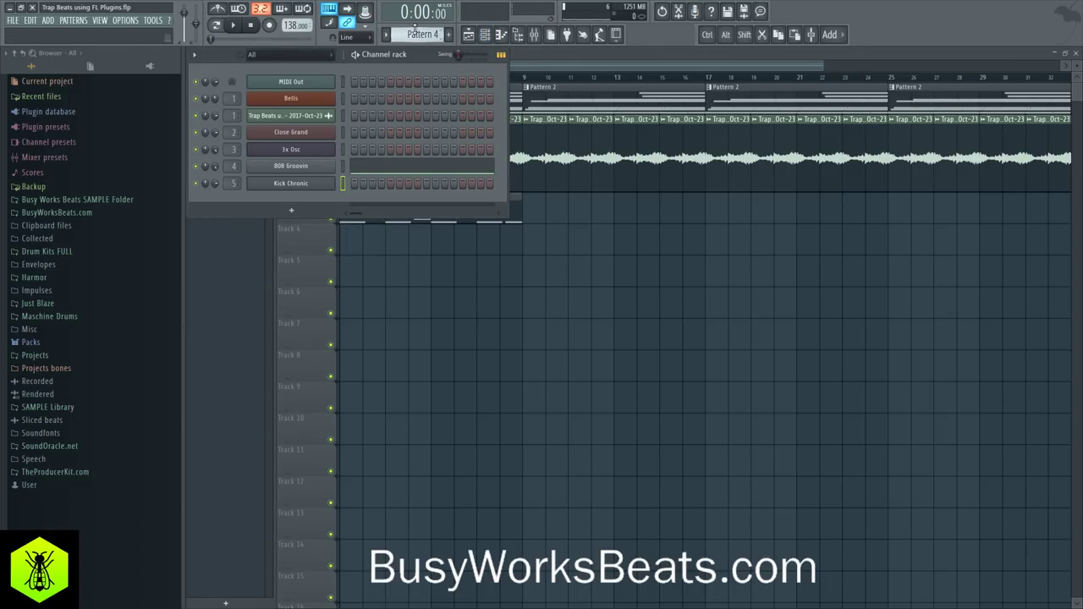
{"action": "left_click", "coordinate": [382, 167]}
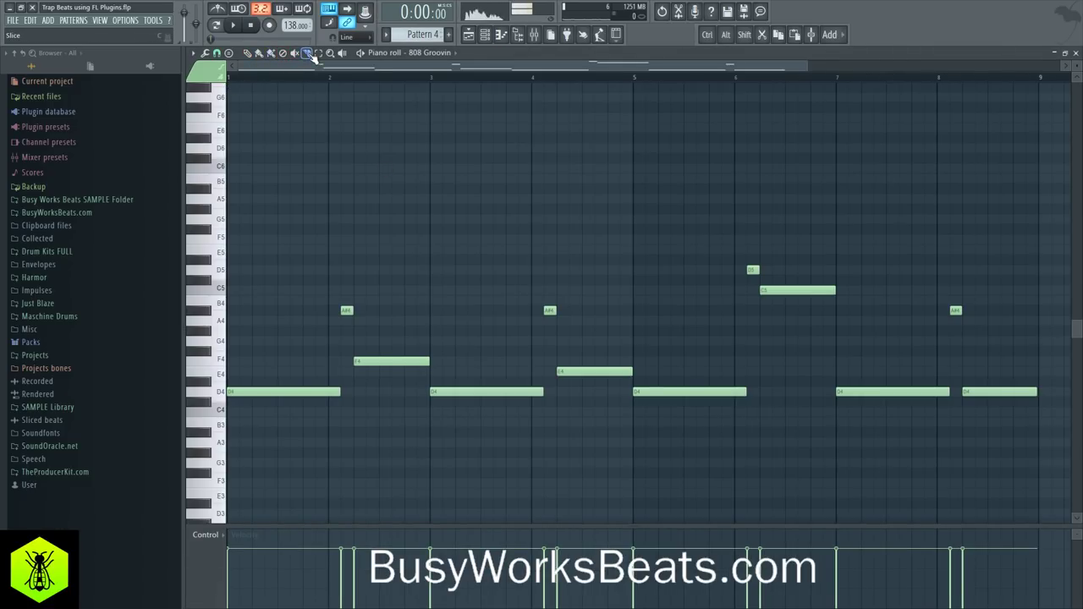
Change the piano roll snap setting and slice a short piece off the end of the F4 note in bar 2
{"action": "left_click", "coordinate": [217, 53]}
{"action": "left_click", "coordinate": [224, 150]}
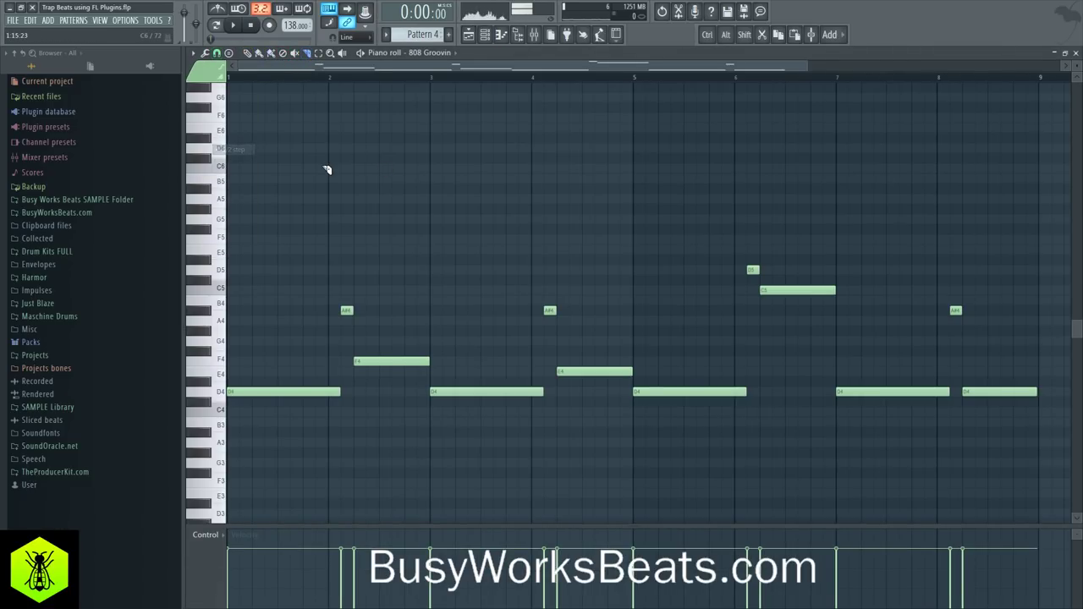
{"action": "key", "text": "space"}
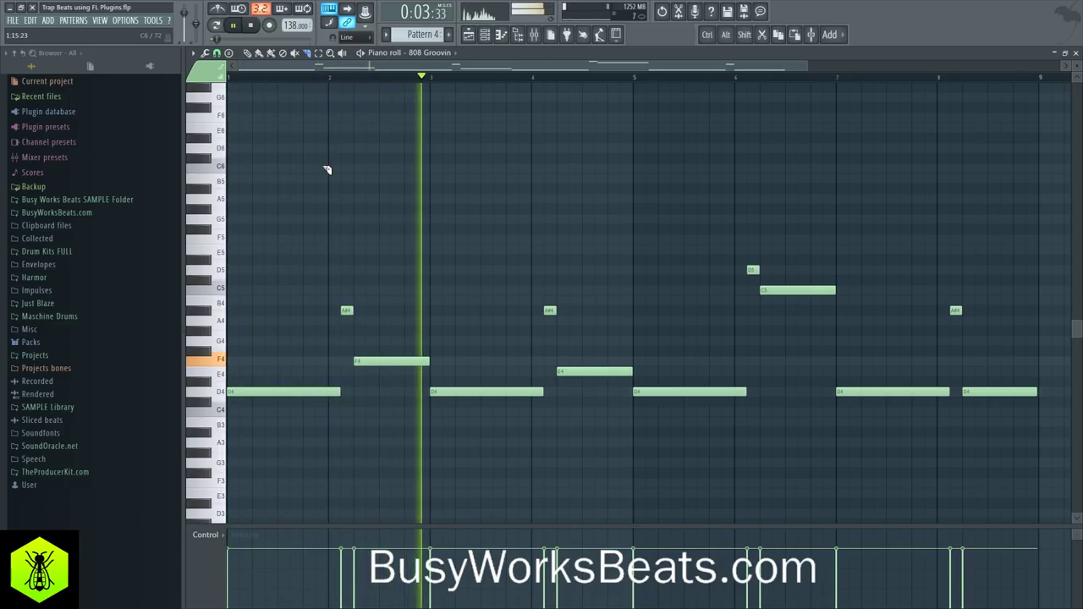
{"action": "key", "text": "space"}
{"action": "key", "text": "space"}
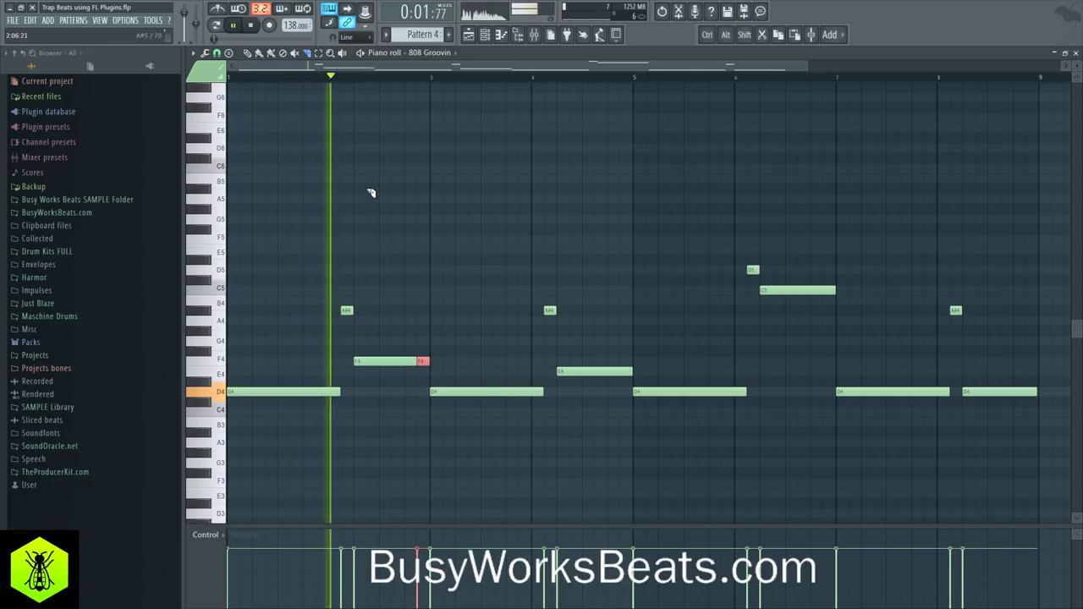
Slice the bar 4 E4 and final bar 8 D4 notes into three, and the bar 6 C5 and bar 7 D4 notes into two
{"action": "left_click", "coordinate": [598, 371], "text": "shift"}
{"action": "left_click", "coordinate": [610, 372], "text": "shift"}
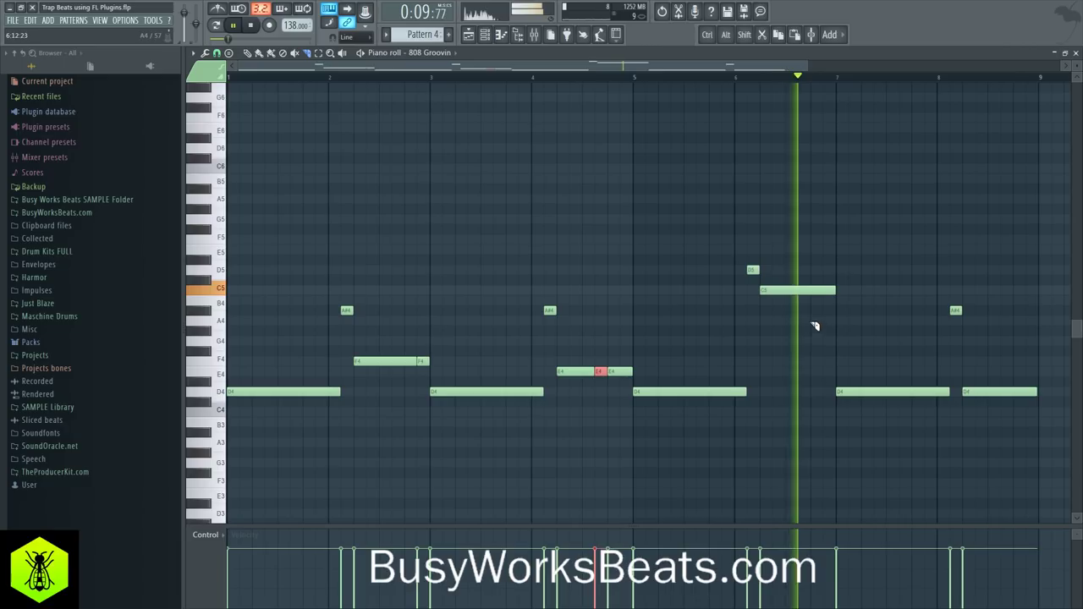
{"action": "left_click", "coordinate": [823, 292], "text": "shift"}
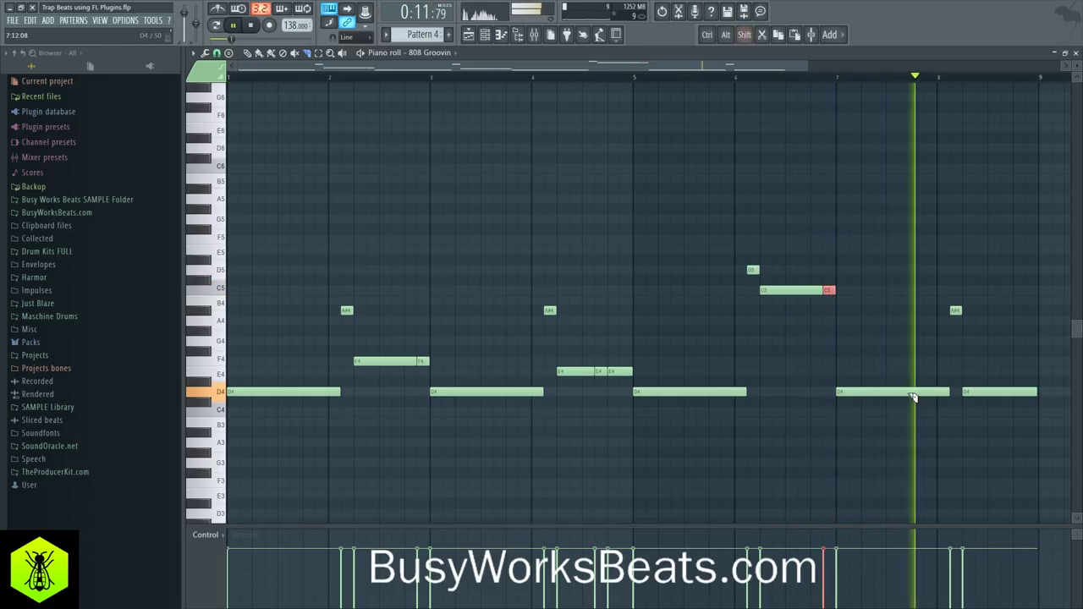
{"action": "left_click", "coordinate": [913, 392], "text": "shift"}
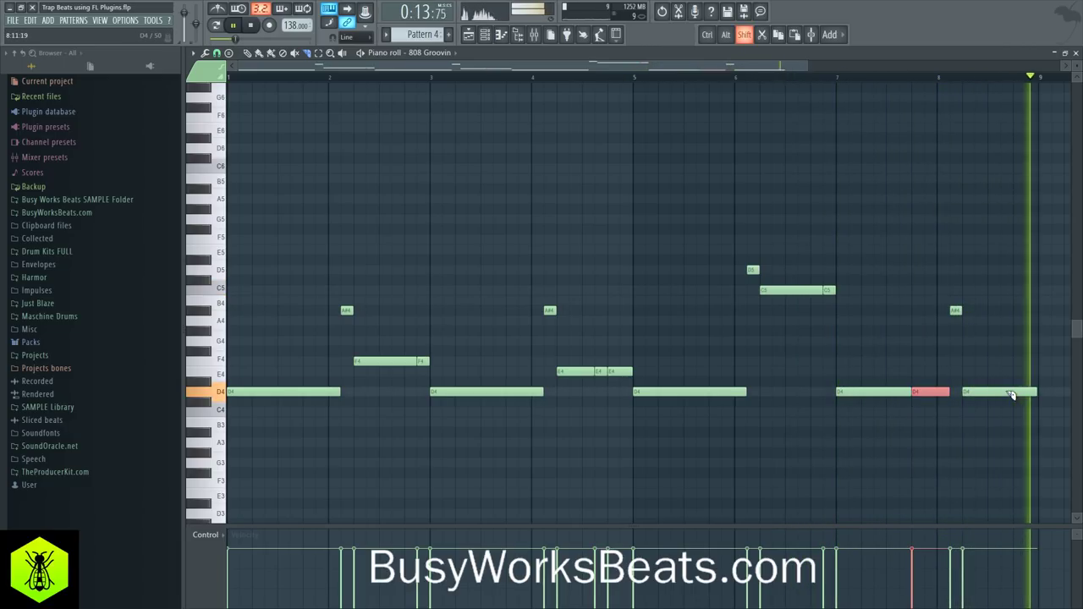
{"action": "left_click", "coordinate": [1005, 392], "text": "shift"}
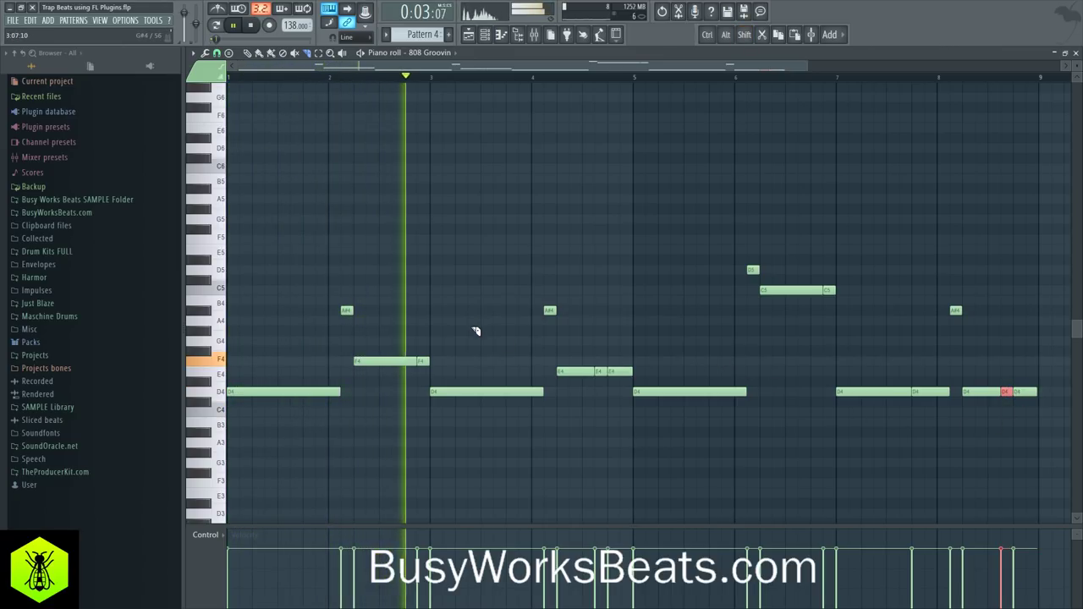
Place a second Pattern 4 clip at bar 9 on playlist Track 3
{"action": "left_click", "coordinate": [479, 343]}
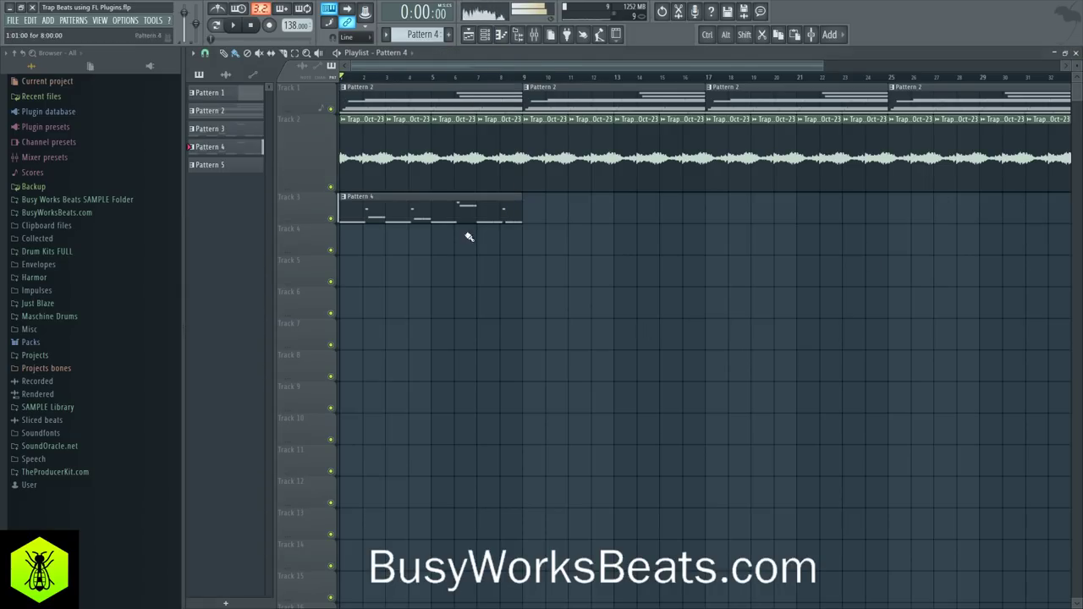
{"action": "left_click", "coordinate": [526, 210]}
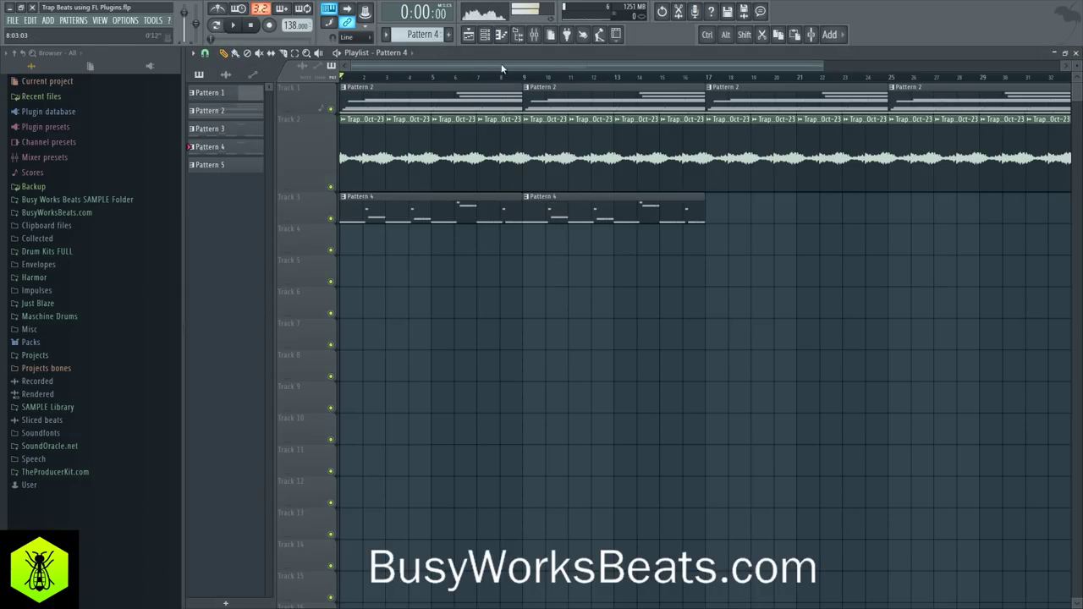
Enable the 808 Groovin volume envelope with full hold and no attack, decay, sustain or release, and reopen its piano roll
{"action": "left_click", "coordinate": [485, 34]}
{"action": "left_click", "coordinate": [288, 169]}
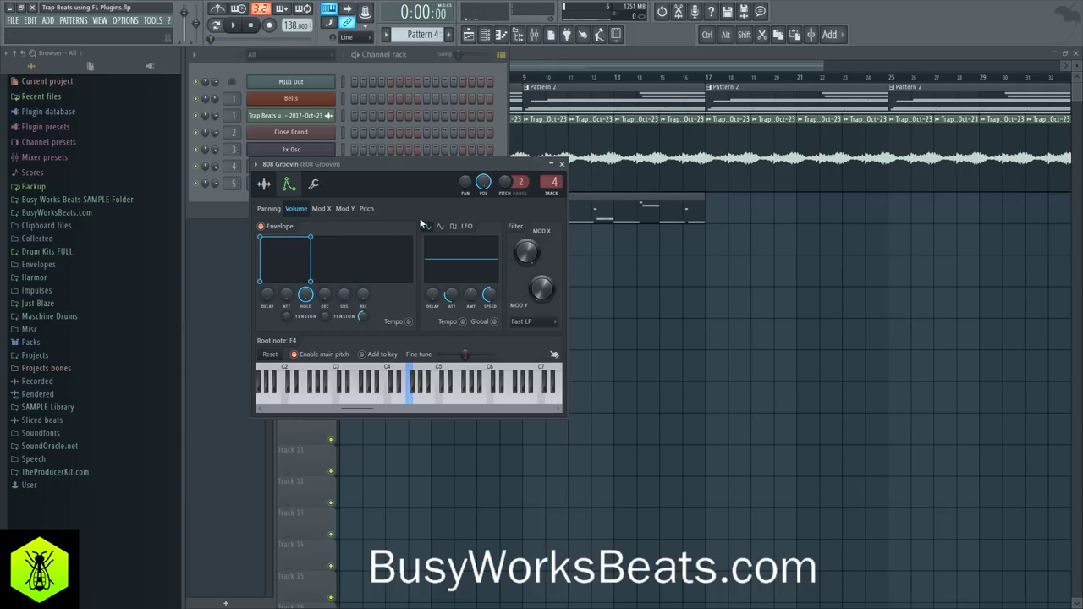
{"action": "left_click", "coordinate": [561, 164]}
{"action": "left_click", "coordinate": [374, 172]}
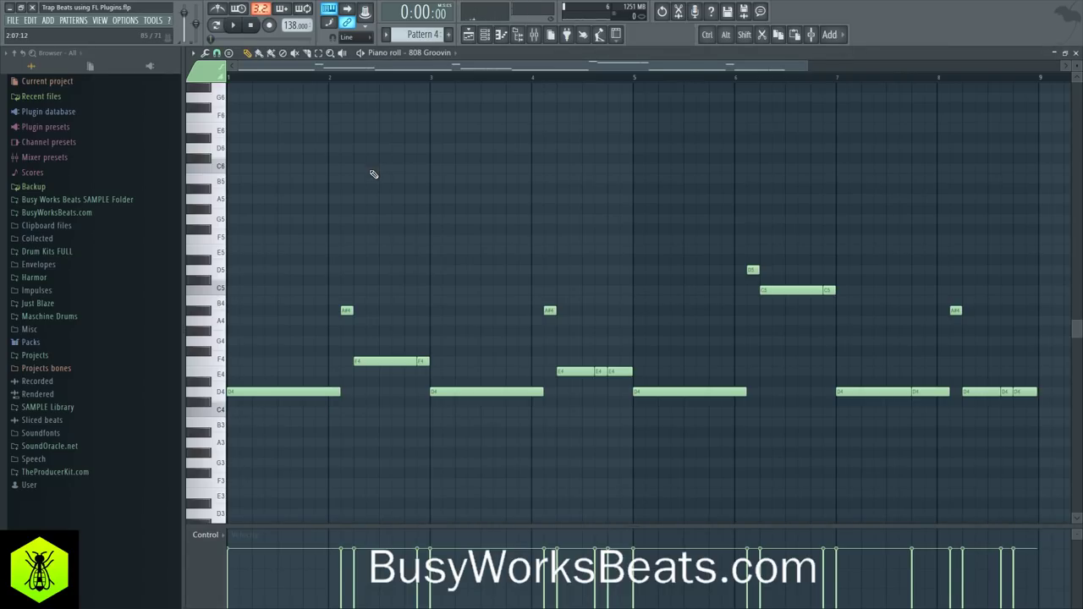
Save the project, then shorten the bar 1 D4 note to half a bar and the long bar 2 F4 note to a quarter bar
{"action": "key", "text": "ctrl+s"}
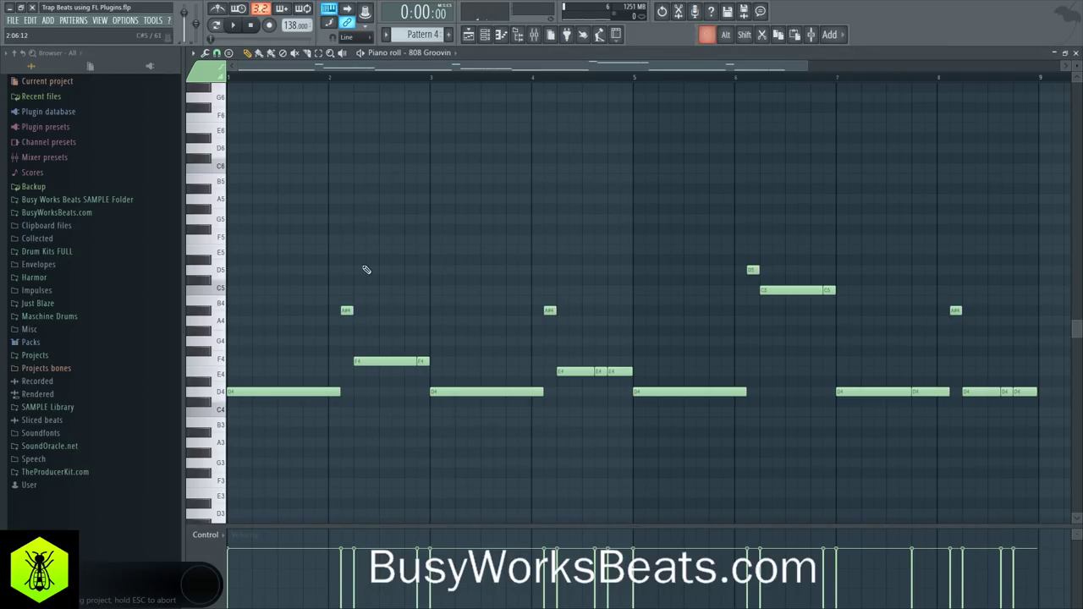
{"action": "left_click_drag", "start_coordinate": [330, 352], "coordinate": [319, 410]}
{"action": "key", "text": "space"}
{"action": "left_click", "coordinate": [300, 399]}
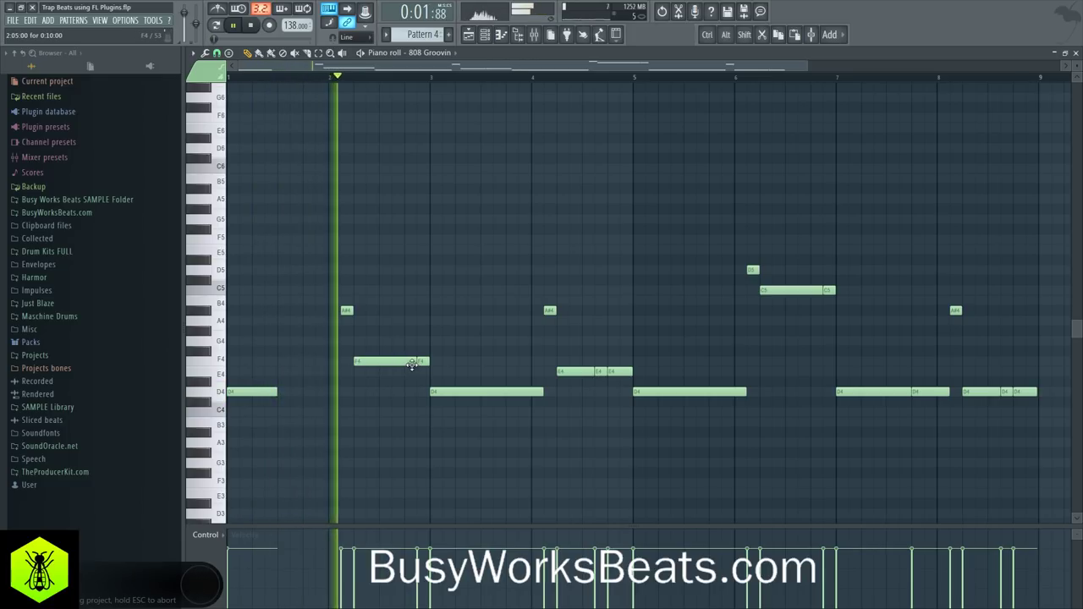
{"action": "key", "text": "space"}
{"action": "left_click_drag", "start_coordinate": [415, 363], "coordinate": [377, 363]}
{"action": "key", "text": "space"}
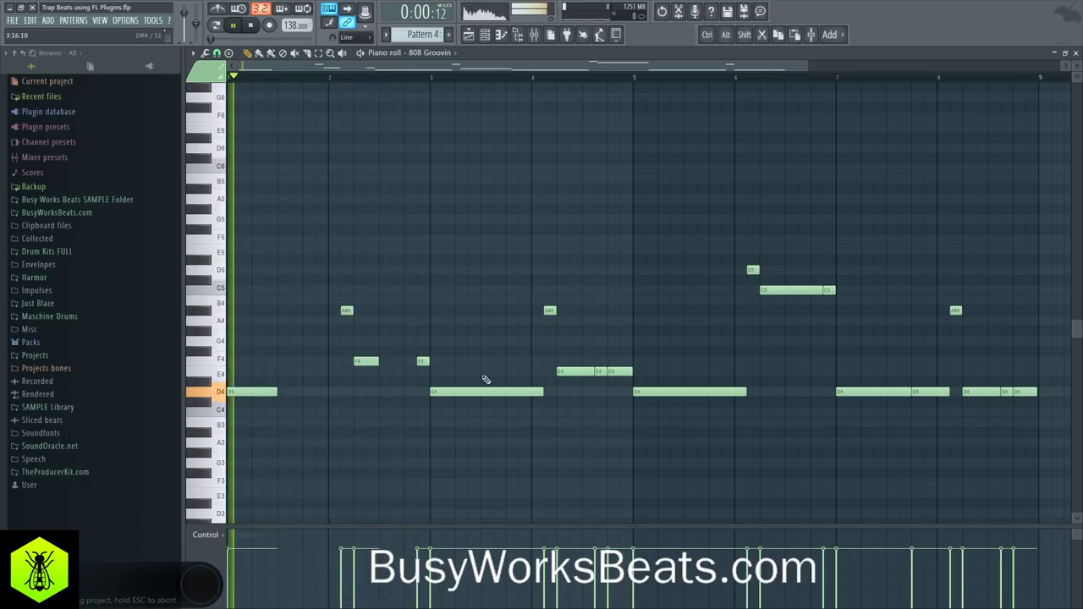
Shorten the first D4 notes of bars 3, 5 and 7 to half a bar and the first bar 4 E4 to a quarter bar
{"action": "left_click_drag", "start_coordinate": [542, 391], "coordinate": [475, 390]}
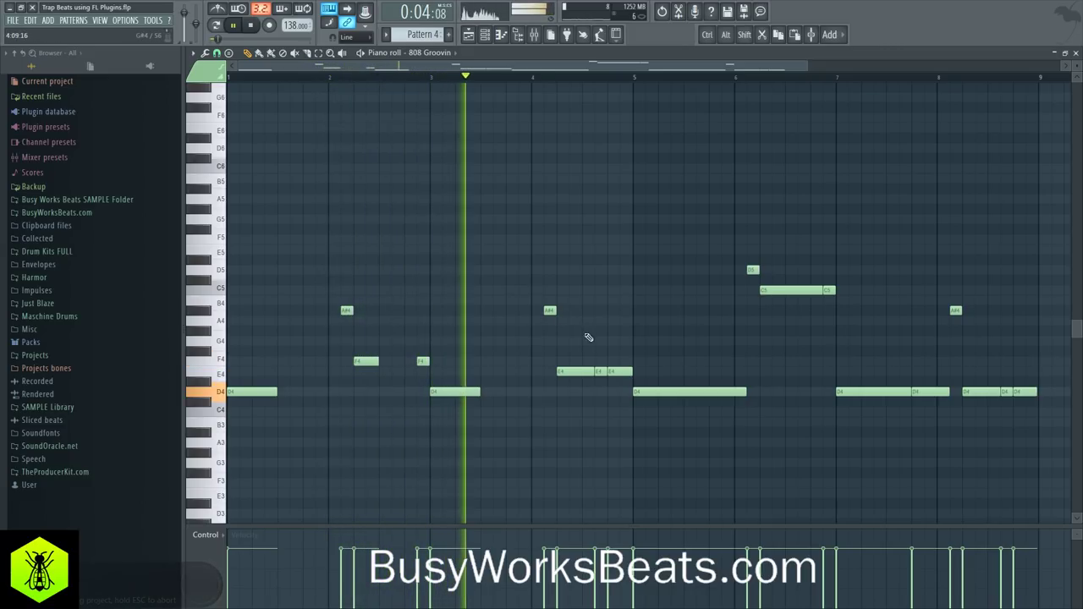
{"action": "left_click_drag", "start_coordinate": [595, 372], "coordinate": [581, 371]}
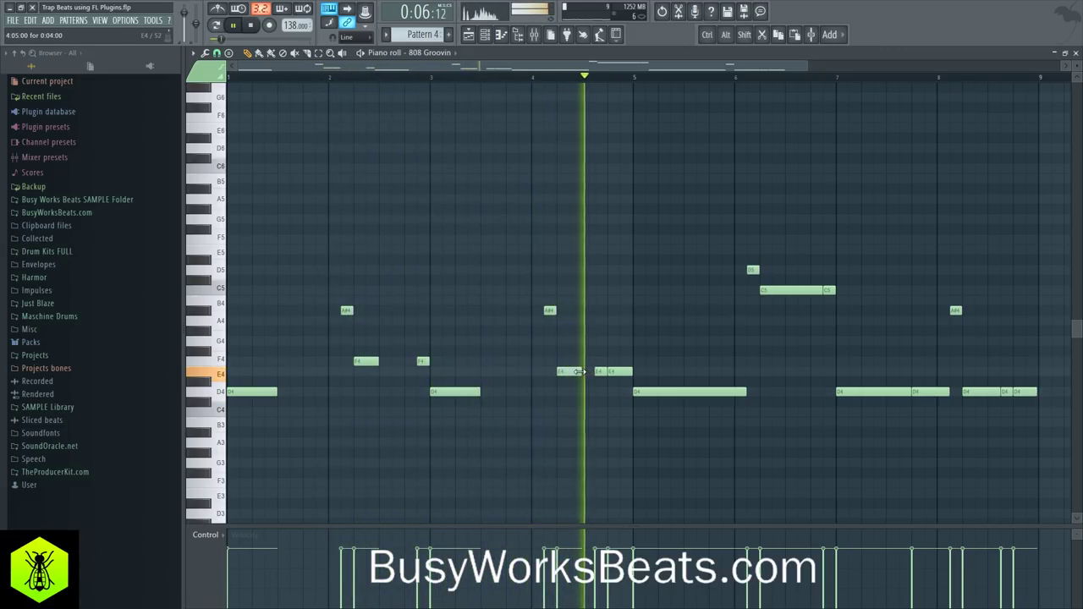
{"action": "left_click_drag", "start_coordinate": [743, 391], "coordinate": [683, 391]}
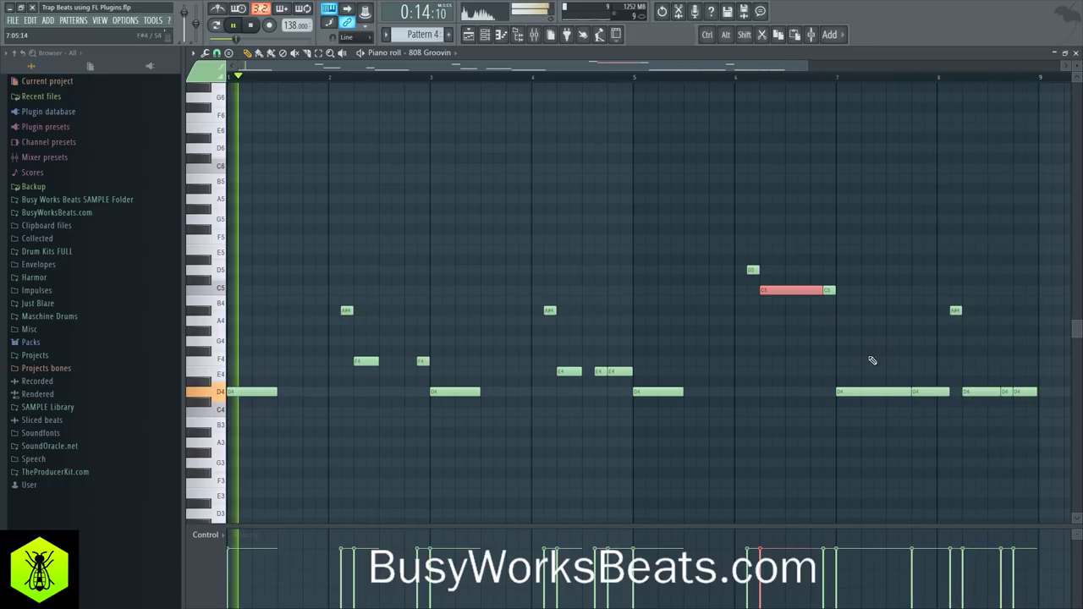
{"action": "left_click_drag", "start_coordinate": [907, 392], "coordinate": [882, 391]}
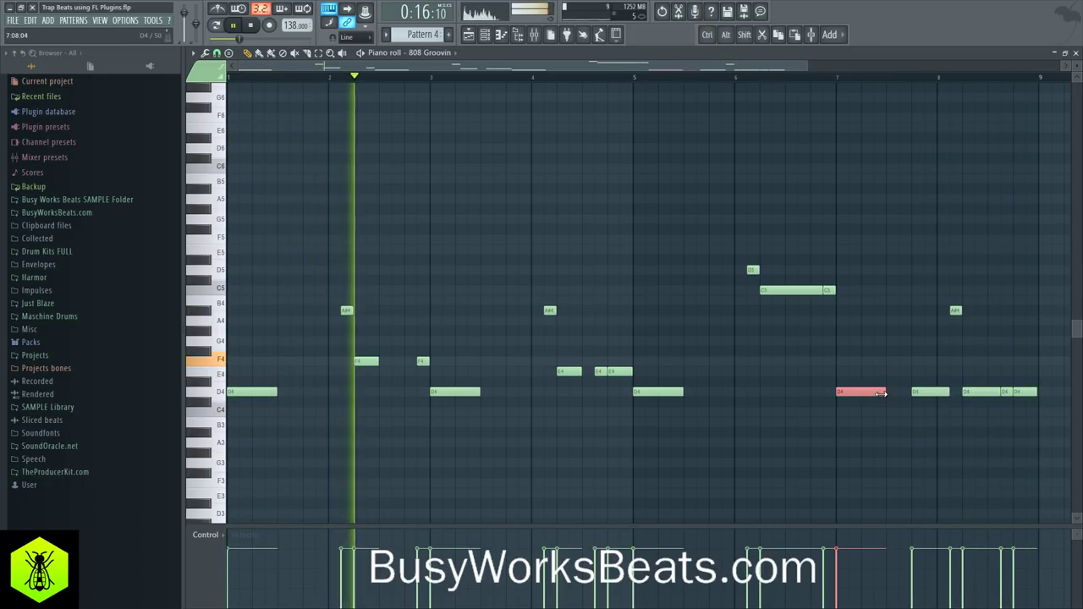
{"action": "left_click_drag", "start_coordinate": [547, 65], "coordinate": [678, 101]}
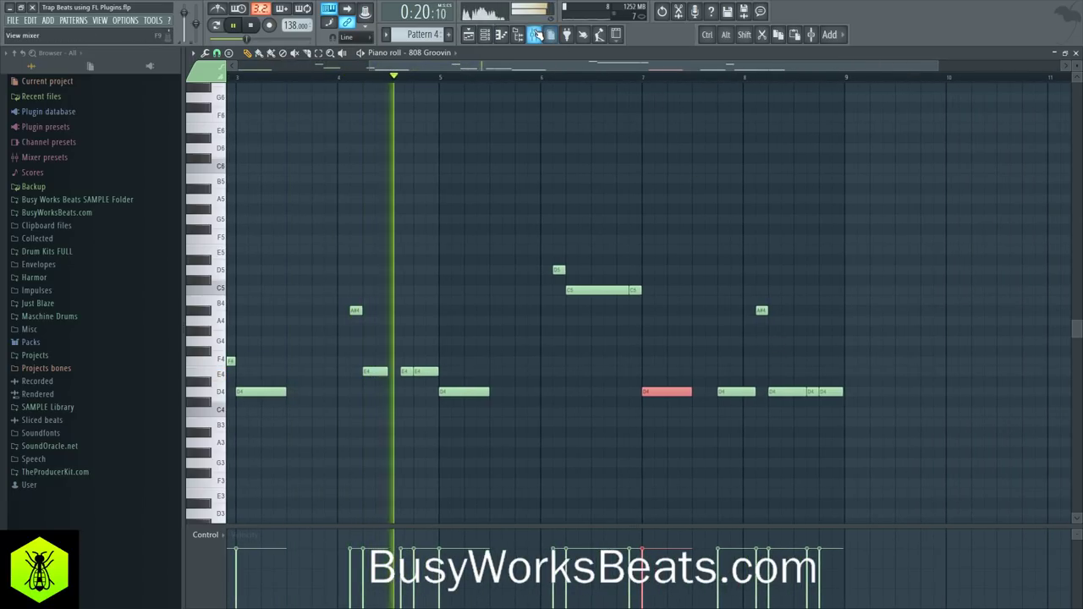
Lower the Bells mixer track volume to about -6.1 dB
{"action": "key", "text": "F9"}
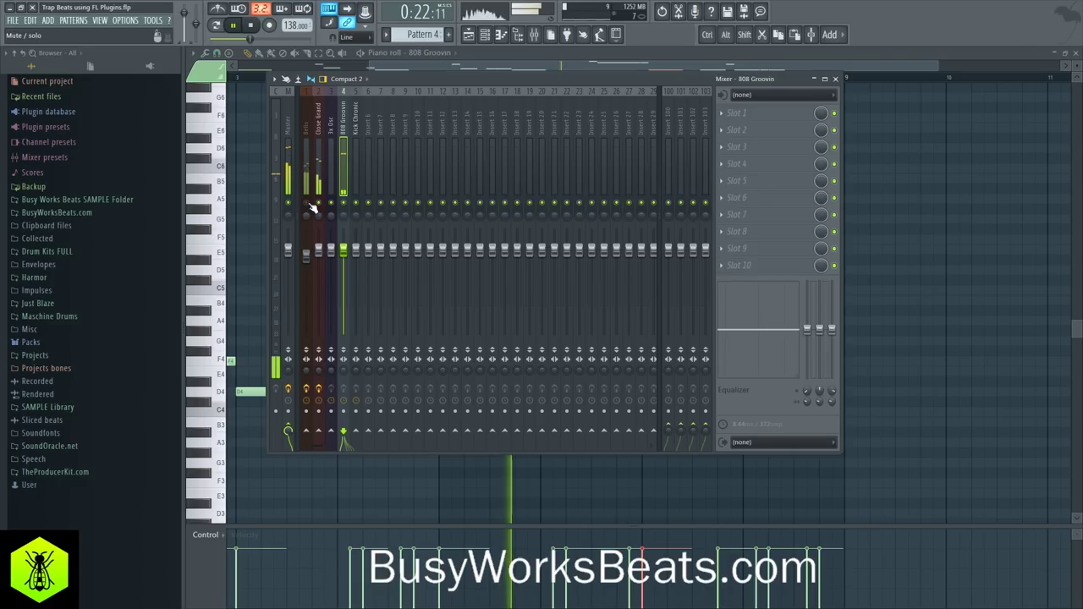
{"action": "left_click_drag", "start_coordinate": [307, 253], "coordinate": [306, 271]}
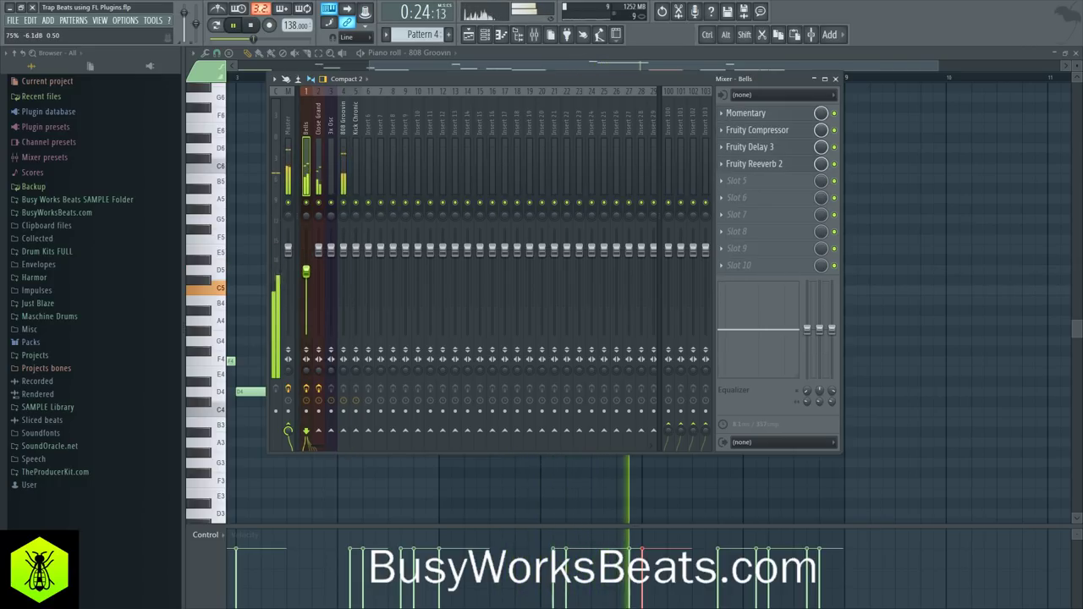
{"action": "key", "text": "F9"}
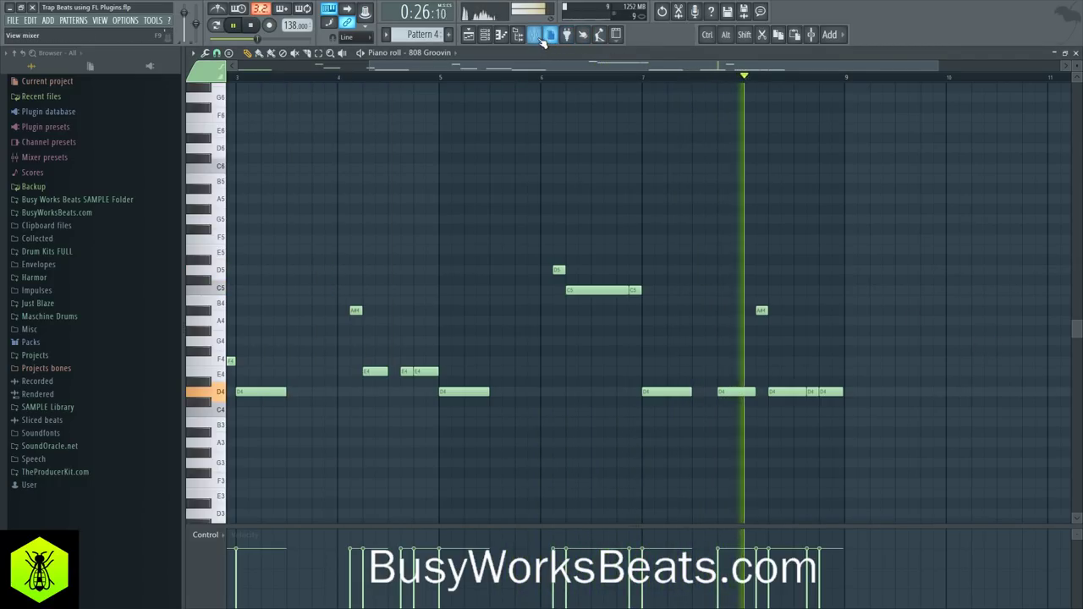
{"action": "key", "text": "F9"}
{"action": "key", "text": "F9"}
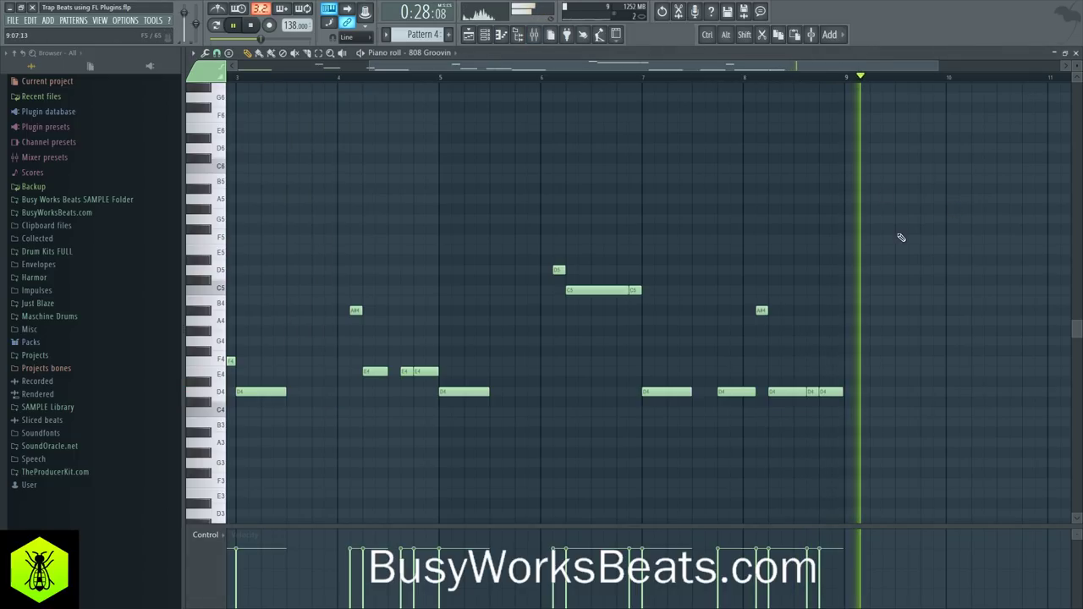
{"action": "left_click_drag", "start_coordinate": [789, 367], "coordinate": [830, 399], "text": "ctrl"}
{"action": "left_click", "coordinate": [890, 362], "text": "ctrl"}
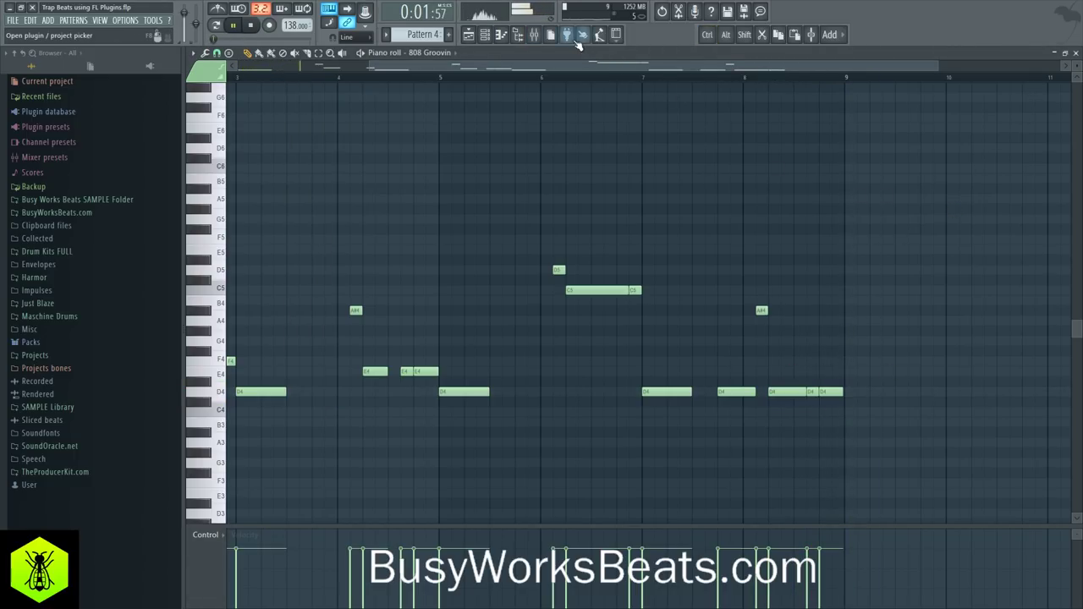
Quantize the Close Grand notes in Pattern 2 with Quick Quantize settings accepted as offered
{"action": "left_click", "coordinate": [1076, 54]}
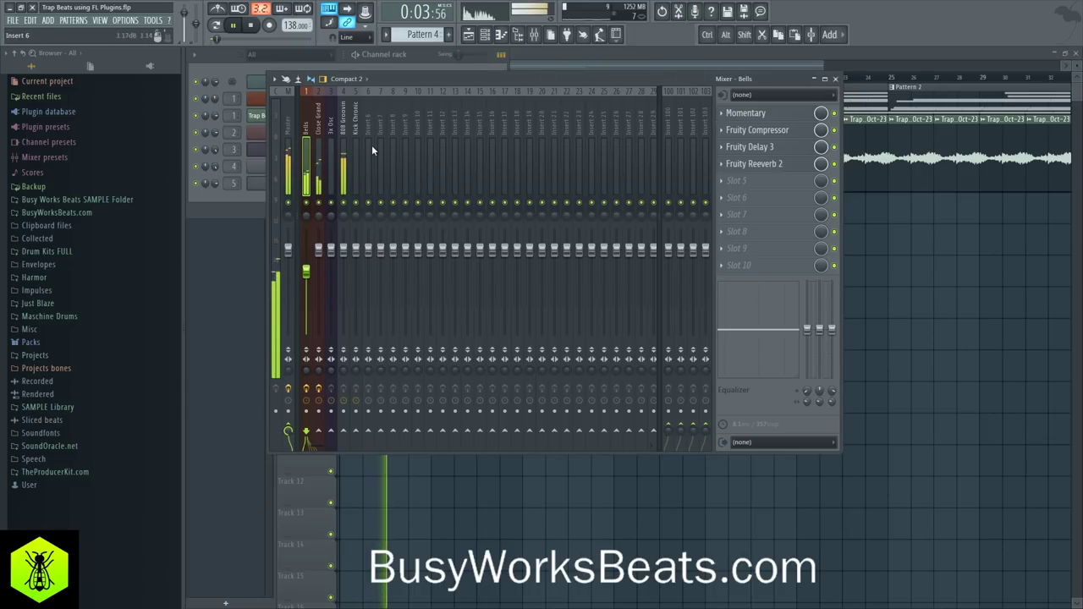
{"action": "left_click", "coordinate": [321, 123]}
{"action": "key", "text": "space"}
{"action": "left_click", "coordinate": [414, 61]}
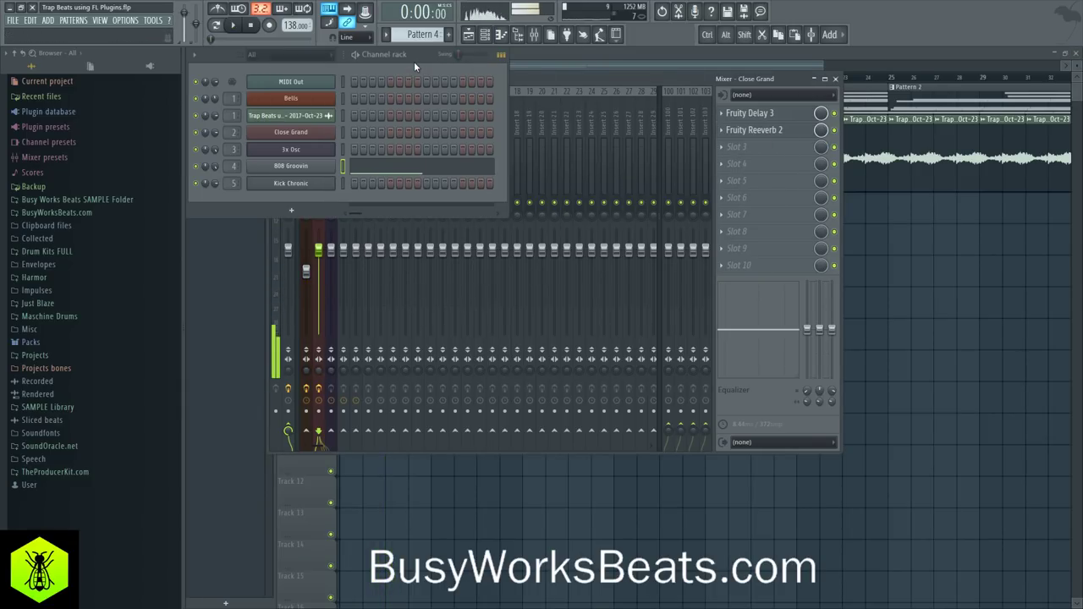
{"action": "scroll", "coordinate": [430, 38], "scroll_direction": "up", "scroll_amount": 3}
{"action": "scroll", "coordinate": [427, 37], "scroll_direction": "down", "scroll_amount": 1}
{"action": "left_click", "coordinate": [390, 133]}
{"action": "scroll", "coordinate": [410, 240], "scroll_direction": "up", "scroll_amount": 4}
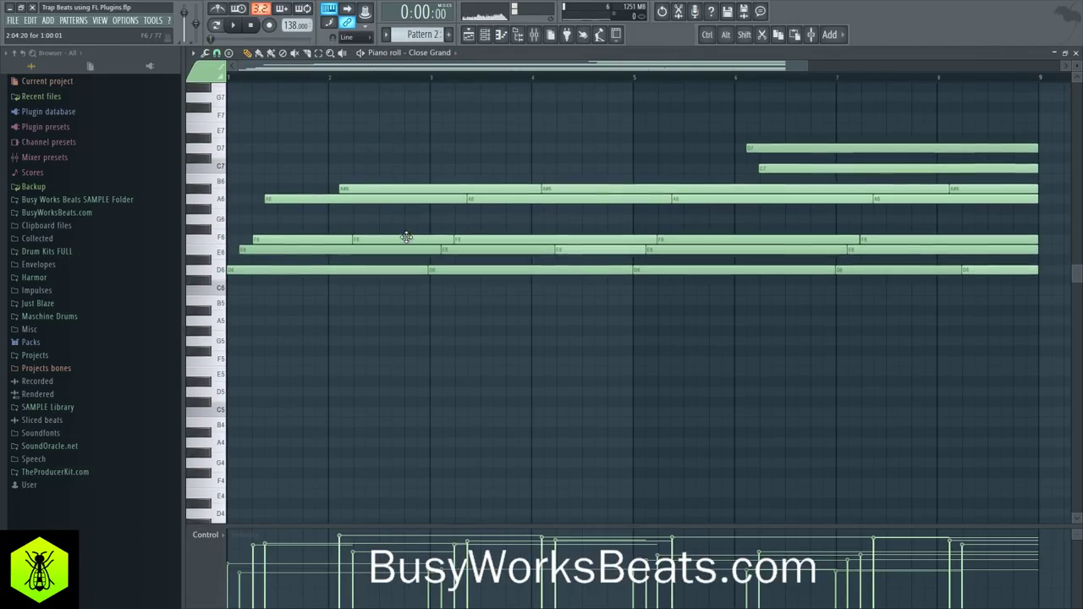
{"action": "scroll", "coordinate": [408, 240], "scroll_direction": "up", "scroll_amount": 2}
{"action": "key", "text": "alt+q"}
{"action": "key", "text": "Return"}
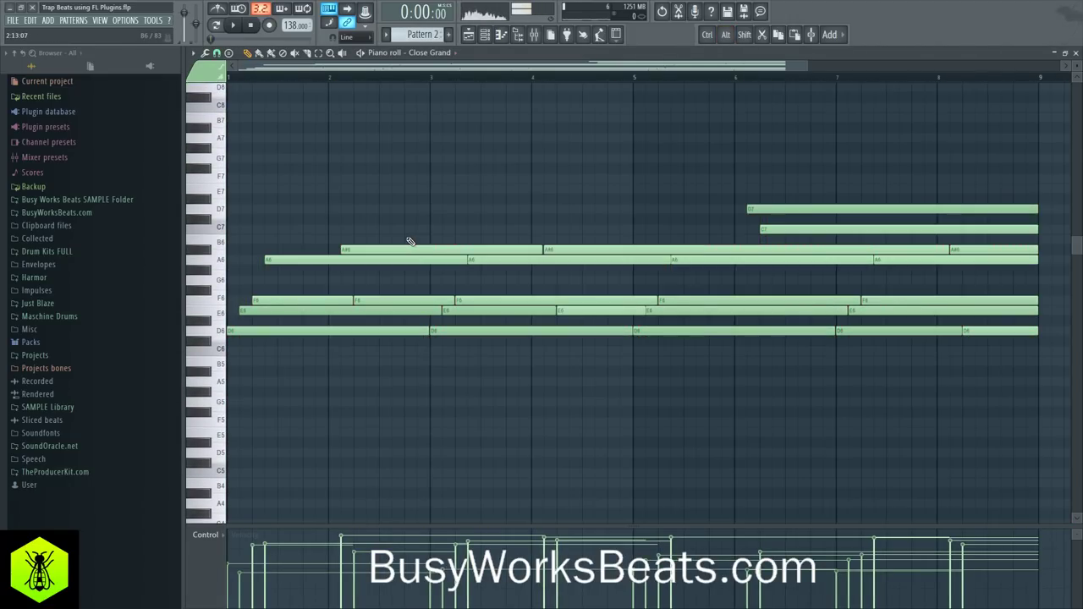
Play back the quantized Close Grand part and close its piano roll
{"action": "key", "text": "space"}
{"action": "key", "text": "space"}
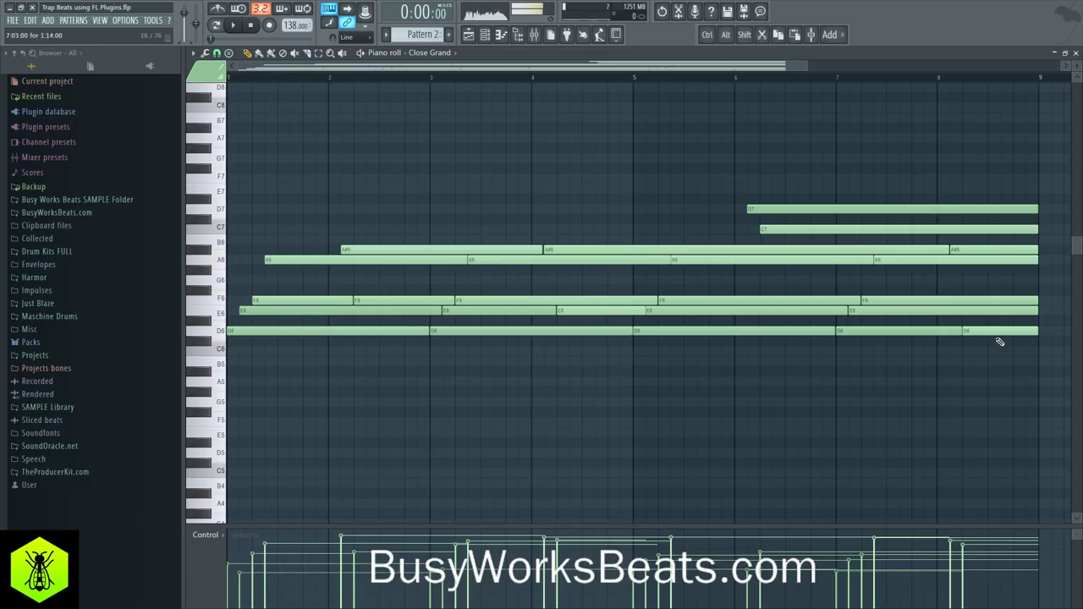
{"action": "key", "text": "space"}
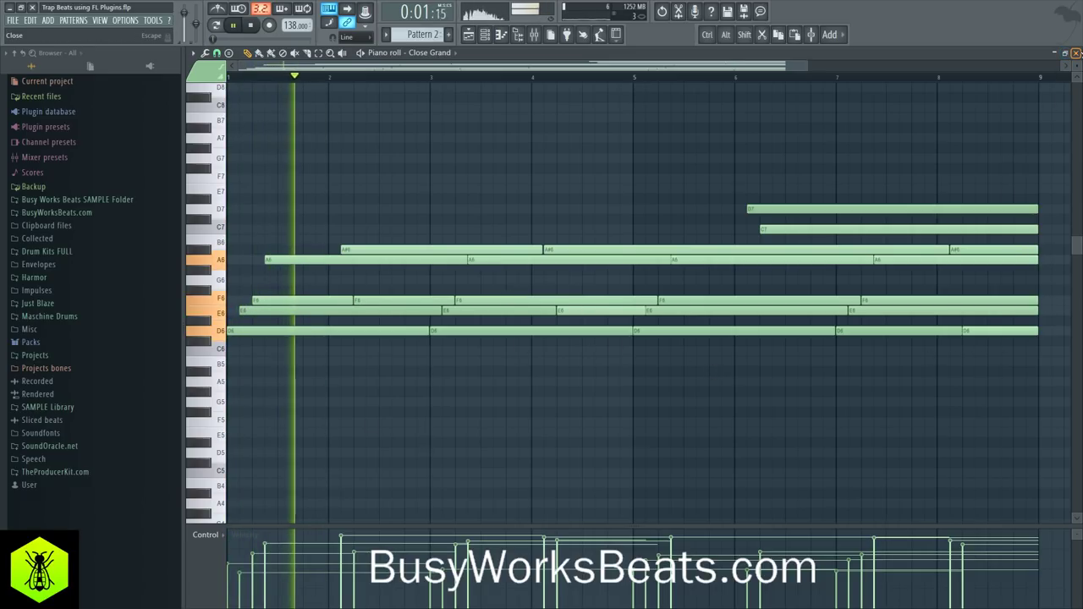
{"action": "left_click", "coordinate": [1075, 53]}
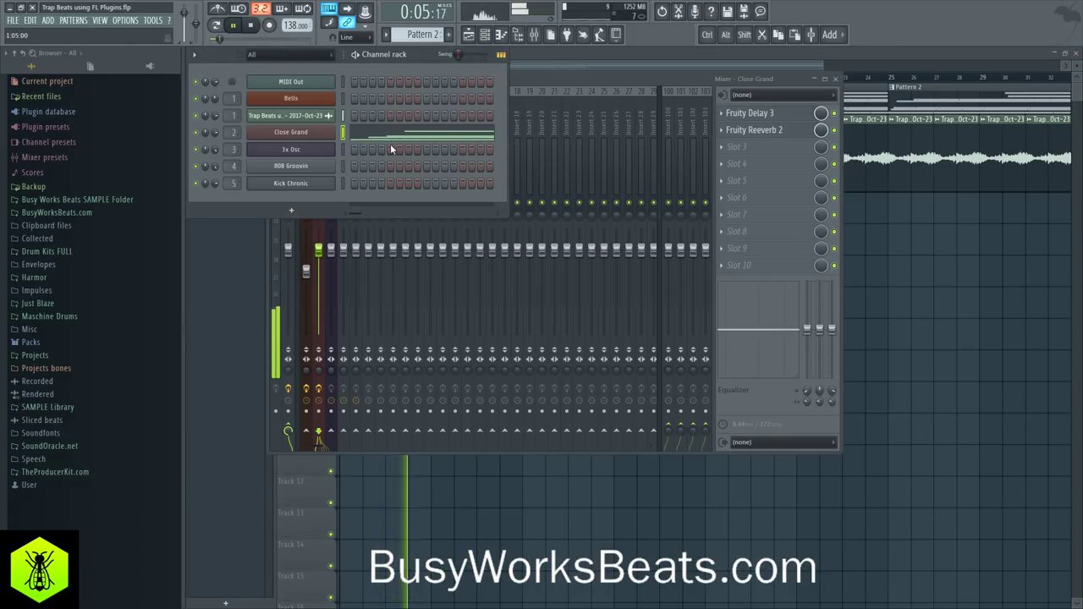
Adjust the wet level of Fruity Reeverb 2 on the Close Grand mixer track and tweak its Fruity Delay 3 during playback
{"action": "left_click", "coordinate": [519, 86]}
{"action": "key", "text": "space"}
{"action": "left_click", "coordinate": [782, 130]}
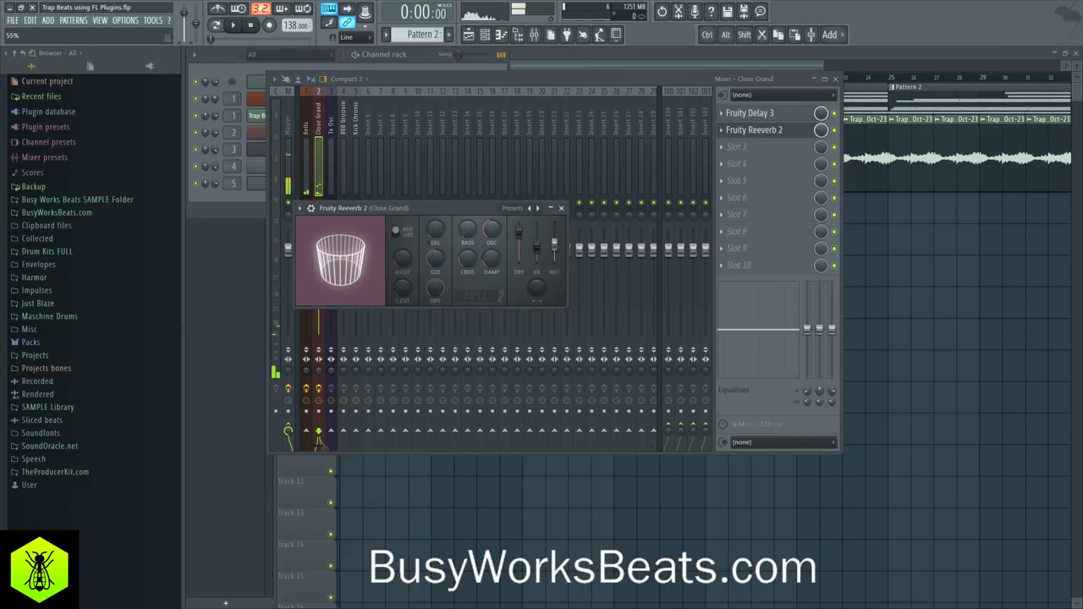
{"action": "key", "text": "space"}
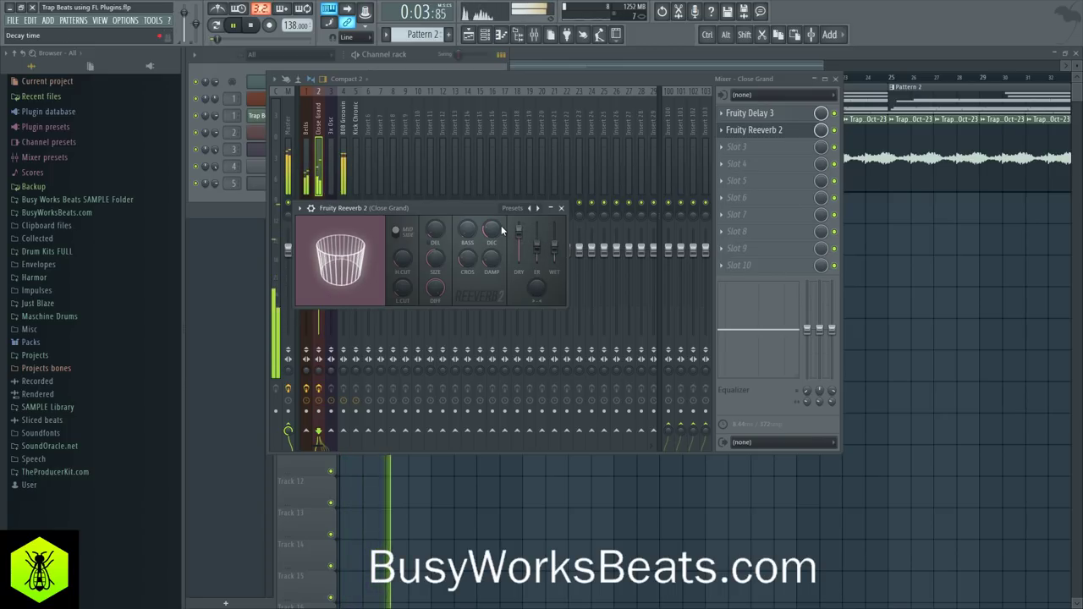
{"action": "left_click", "coordinate": [792, 114]}
{"action": "left_click_drag", "start_coordinate": [684, 229], "coordinate": [685, 240]}
{"action": "left_click", "coordinate": [699, 194]}
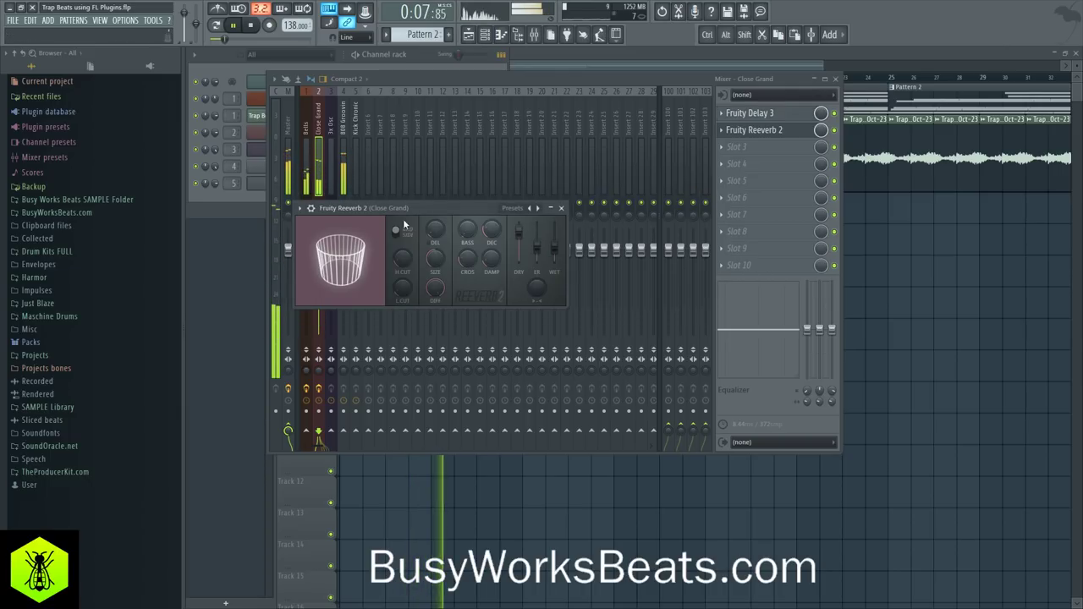
{"action": "left_click", "coordinate": [560, 212]}
Add Fruity Parametric EQ 2 to slot 5 of the Bells mixer track and give band 3 a small boost
{"action": "left_click", "coordinate": [306, 270]}
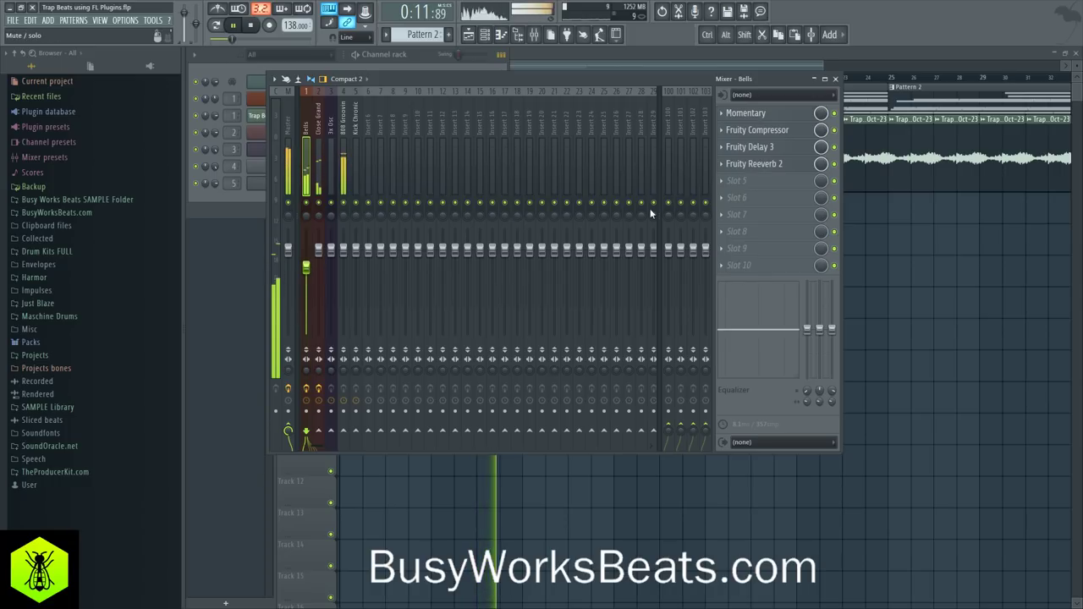
{"action": "left_click", "coordinate": [739, 197]}
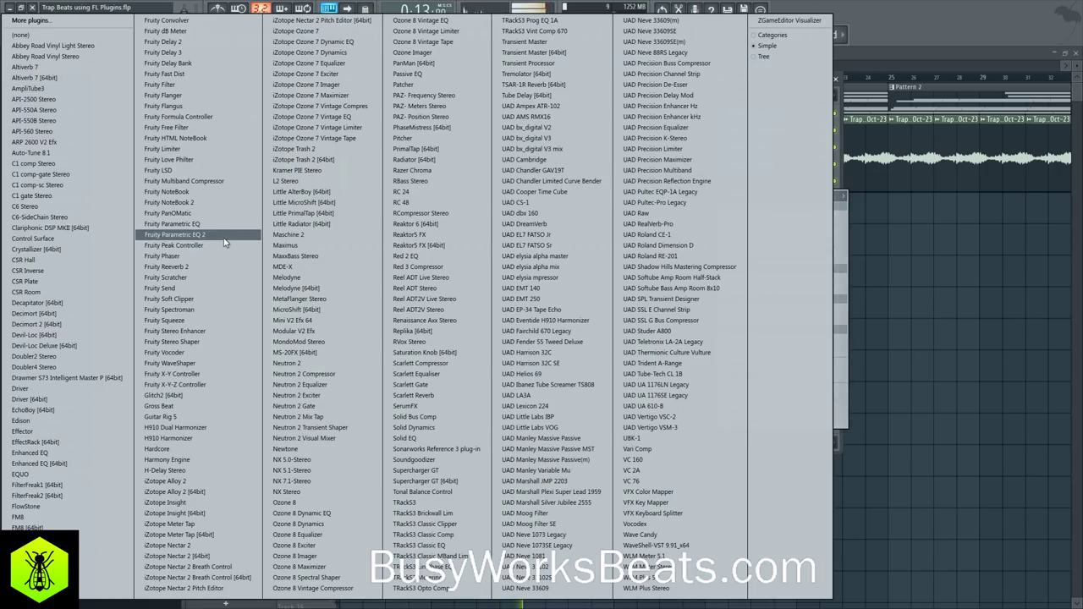
{"action": "left_click", "coordinate": [195, 235]}
{"action": "left_click_drag", "start_coordinate": [295, 196], "coordinate": [296, 171]}
{"action": "left_click_drag", "start_coordinate": [483, 171], "coordinate": [483, 183]}
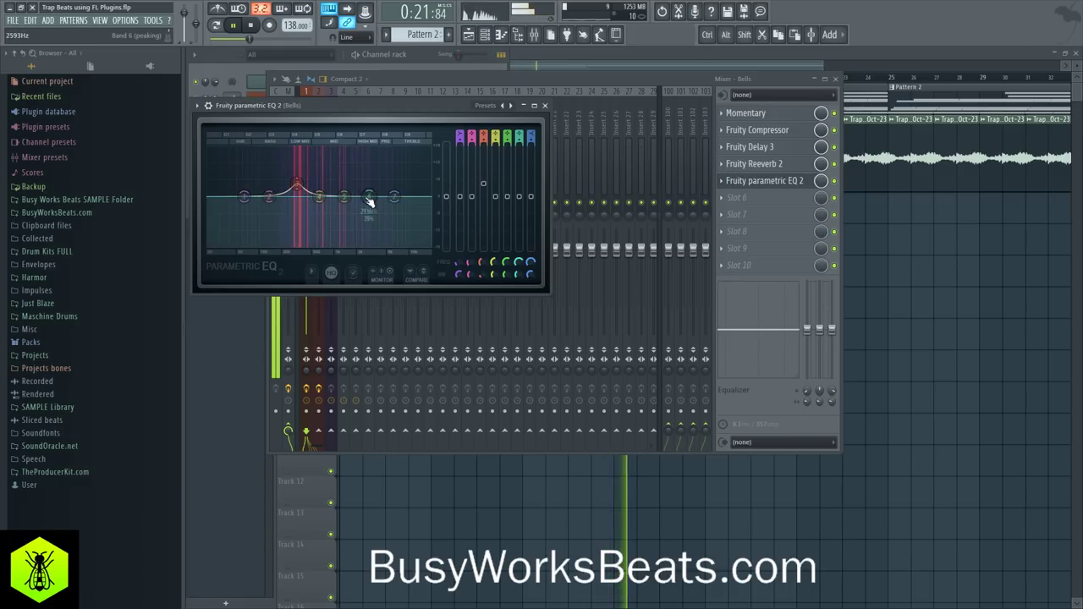
Make a wide band 6 cut of about 10 dB near 2450 Hz on the Bells EQ and boost band 4
{"action": "left_click_drag", "start_coordinate": [369, 197], "coordinate": [368, 225]}
{"action": "scroll", "coordinate": [368, 224], "scroll_direction": "up", "scroll_amount": 5}
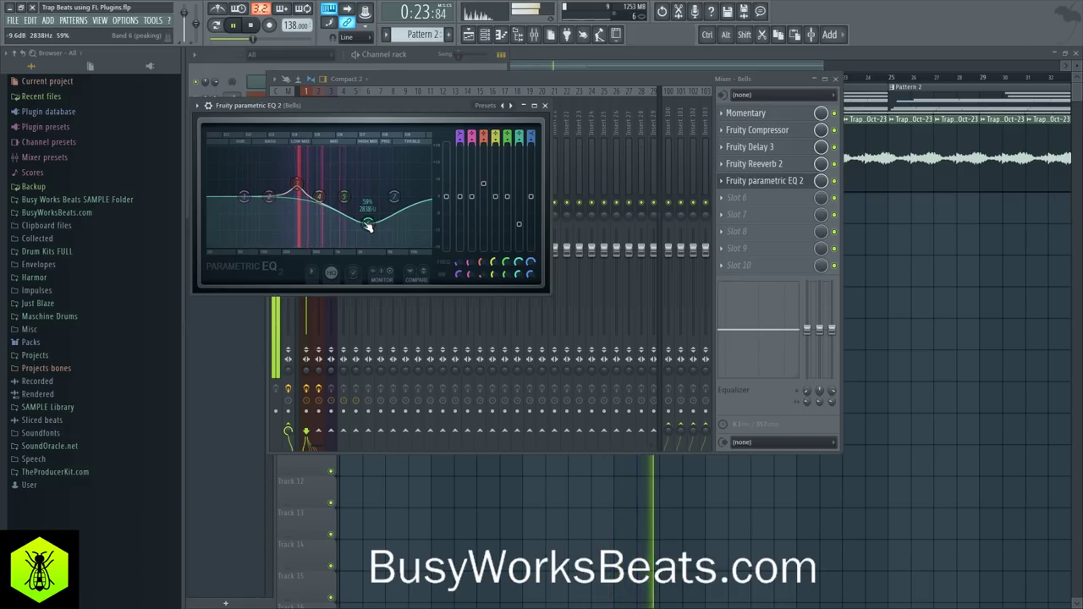
{"action": "left_click_drag", "start_coordinate": [319, 196], "coordinate": [326, 173]}
{"action": "left_click_drag", "start_coordinate": [368, 224], "coordinate": [363, 226]}
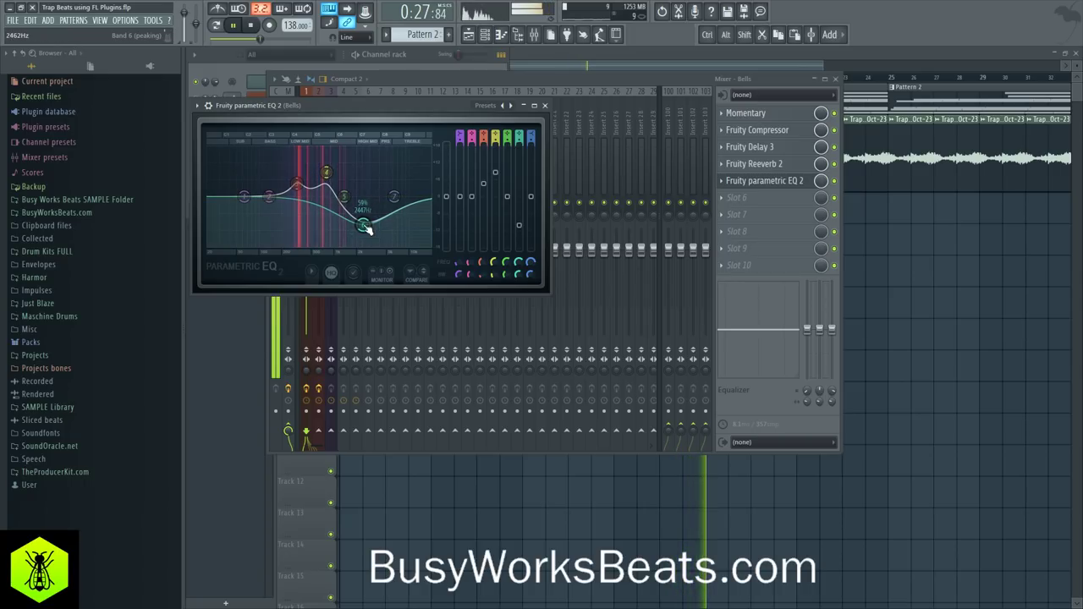
Compare the Bells sound with the parametric EQ on and bypassed during playback, then review the EQ curve
{"action": "key", "text": "space"}
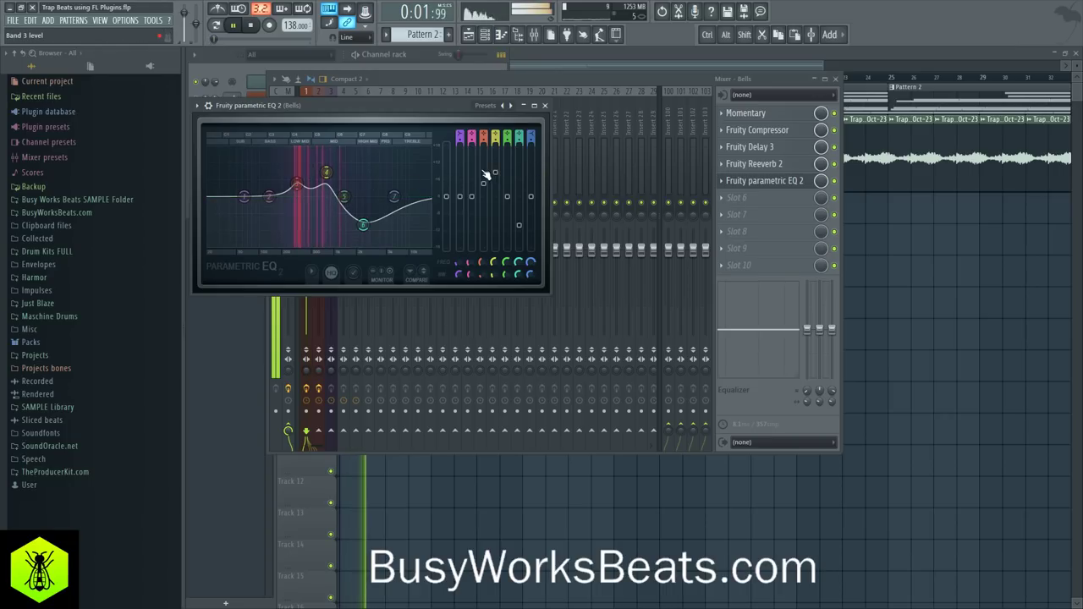
{"action": "left_click", "coordinate": [837, 183]}
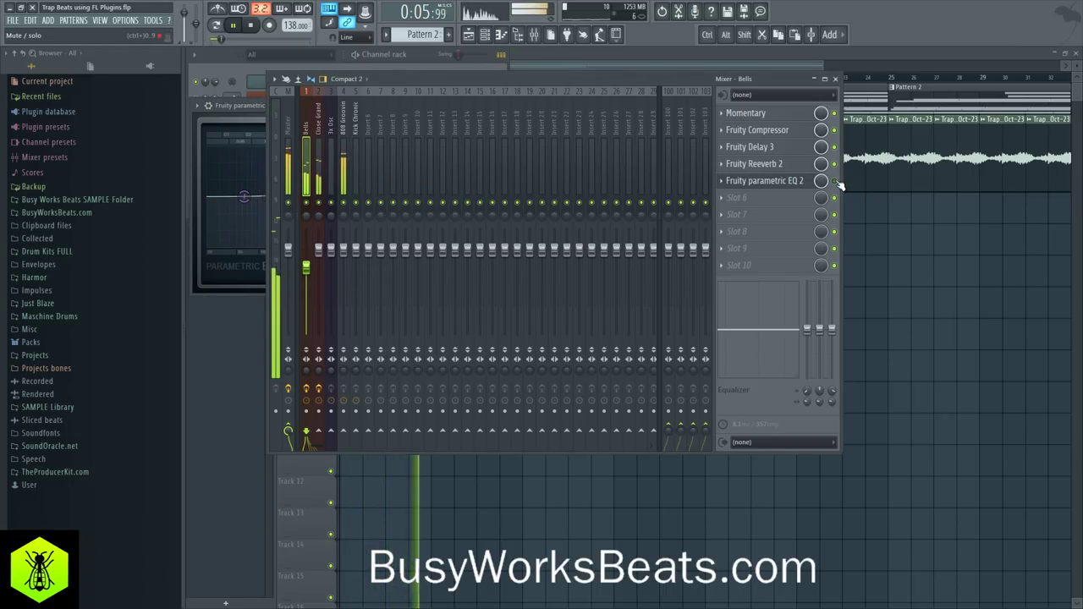
{"action": "key", "text": "space"}
{"action": "left_click", "coordinate": [249, 108]}
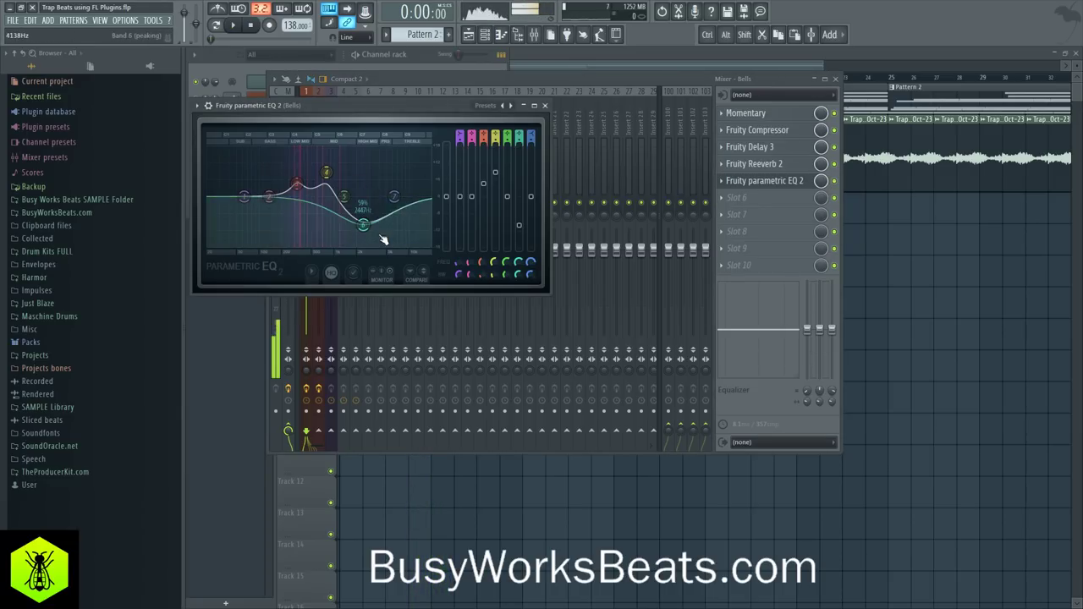
Close the Bells EQ, audition the mix briefly and play the arrangement from the playlist
{"action": "left_click", "coordinate": [545, 105]}
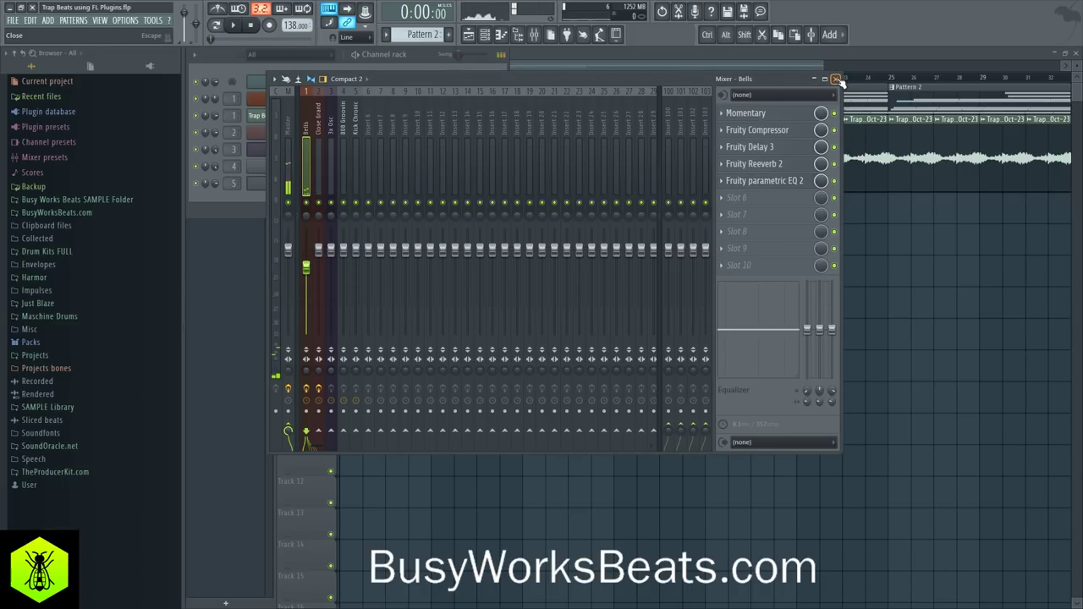
{"action": "key", "text": "space"}
{"action": "key", "text": "space"}
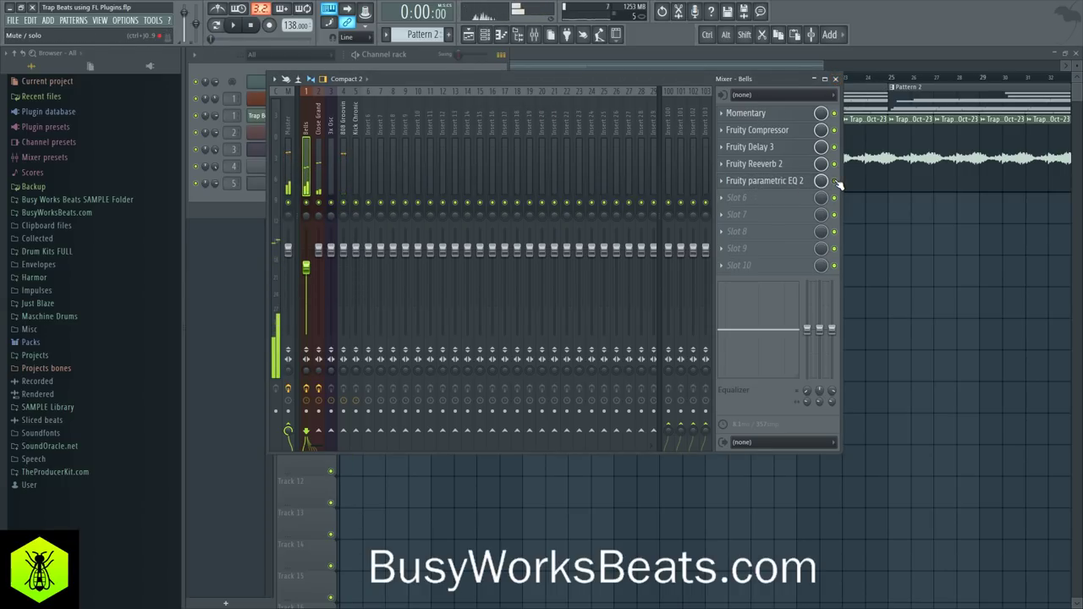
{"action": "left_click", "coordinate": [905, 302]}
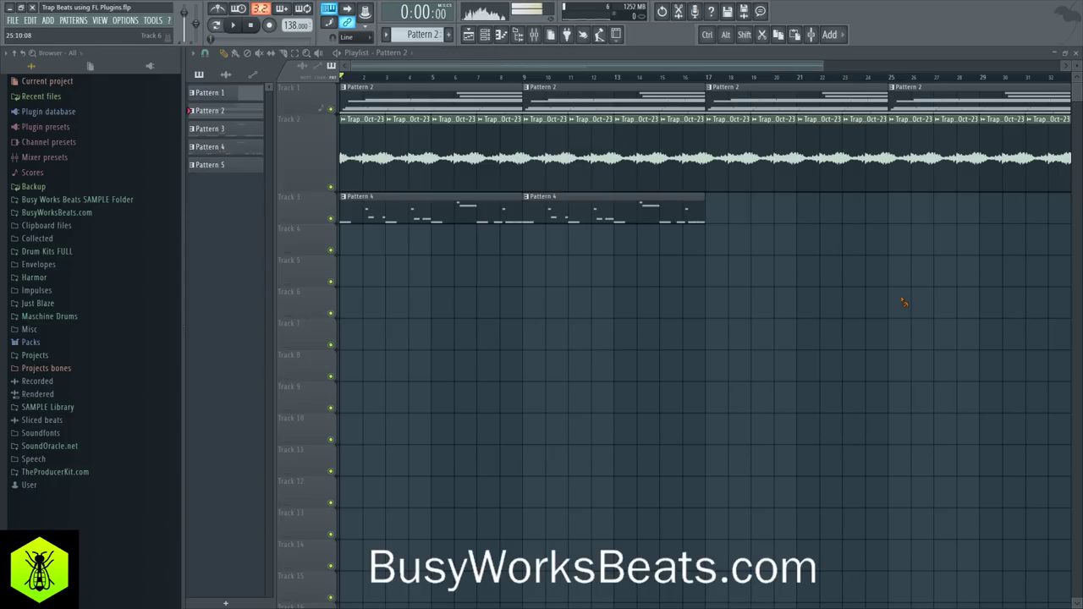
{"action": "key", "text": "space"}
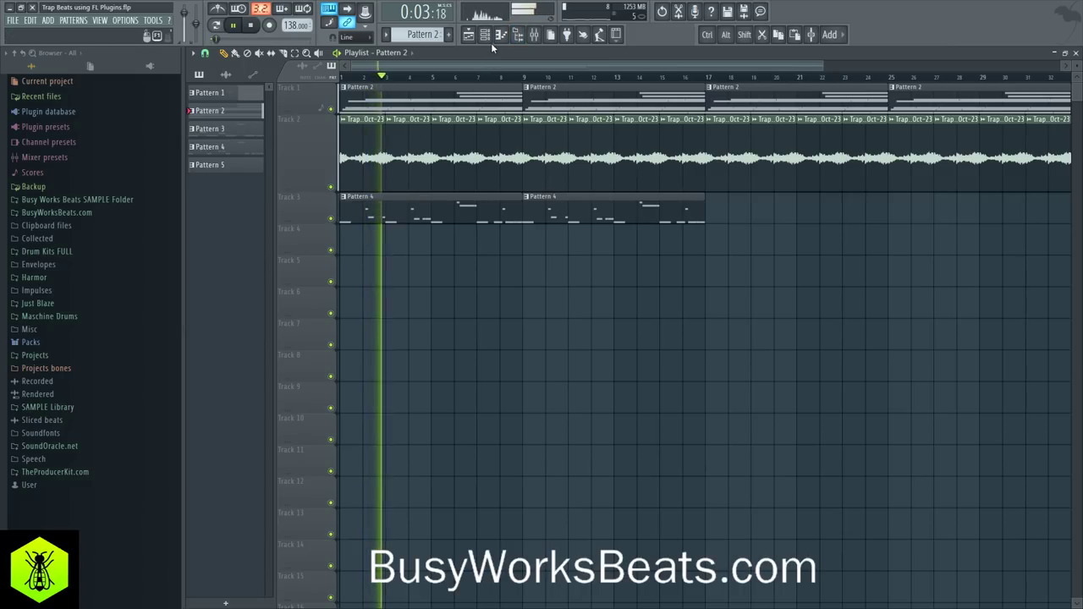
Select Pattern 5, stop playback and place a Pattern 5 clip at bar 1 of playlist track 4
{"action": "left_click", "coordinate": [517, 34]}
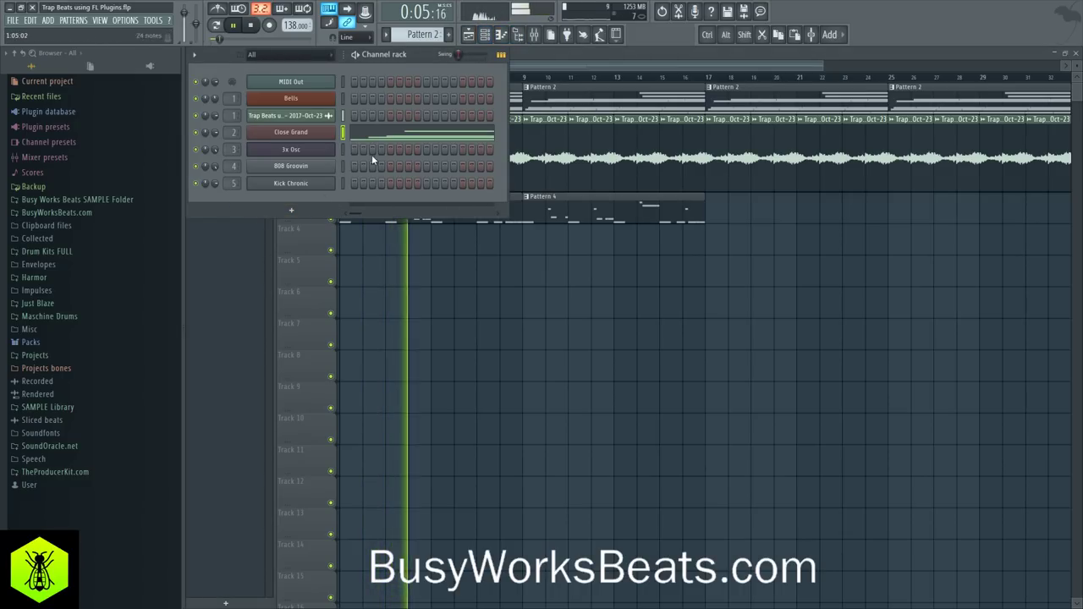
{"action": "scroll", "coordinate": [419, 35], "scroll_direction": "down", "scroll_amount": 3}
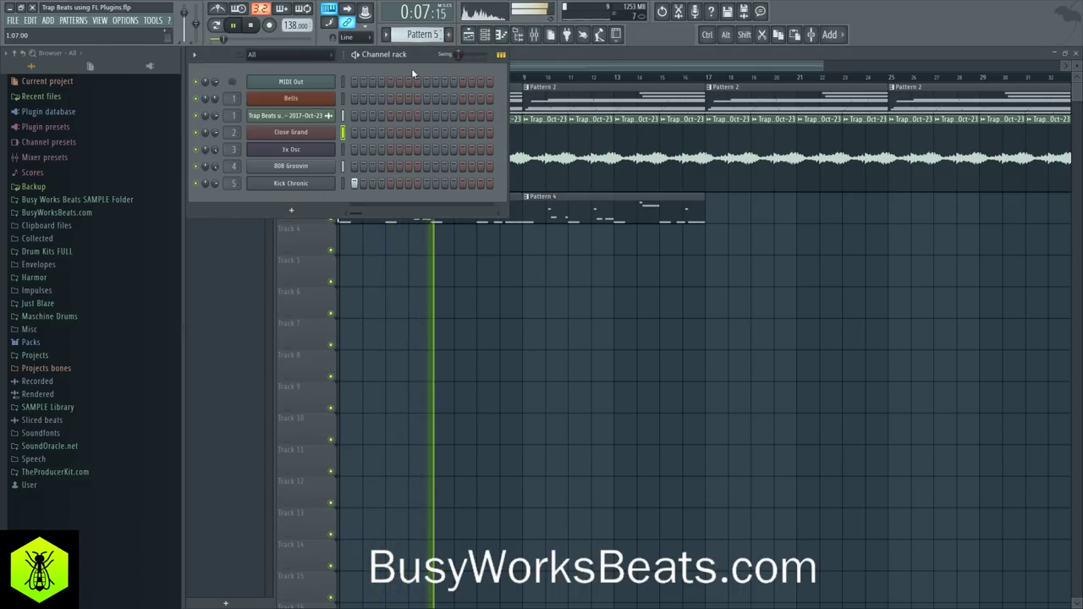
{"action": "key", "text": "F6"}
{"action": "key", "text": "space"}
{"action": "left_click", "coordinate": [486, 35]}
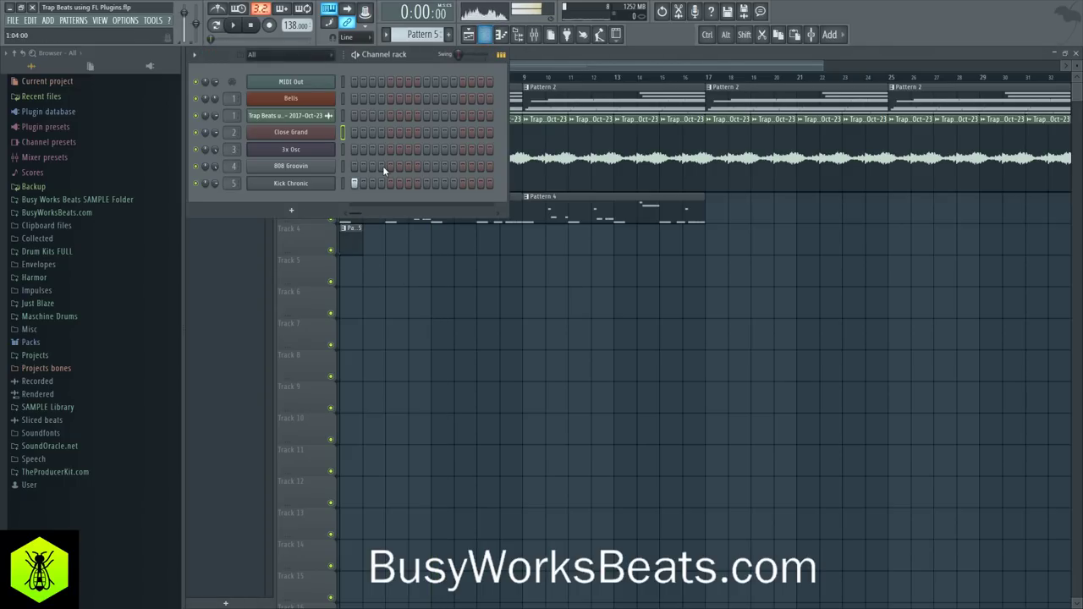
{"action": "right_click", "coordinate": [401, 271]}
{"action": "key", "text": "space"}
{"action": "key", "text": "space"}
Delete the Kick Chronic channel from the channel rack
{"action": "left_click", "coordinate": [488, 37]}
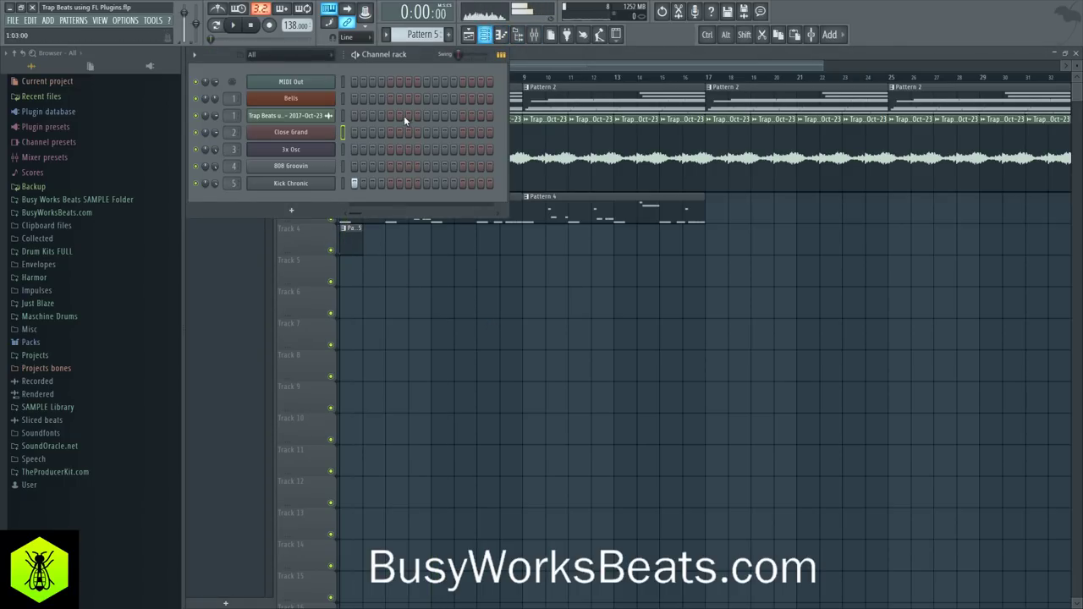
{"action": "right_click", "coordinate": [310, 185]}
{"action": "key", "text": "alt+Delete"}
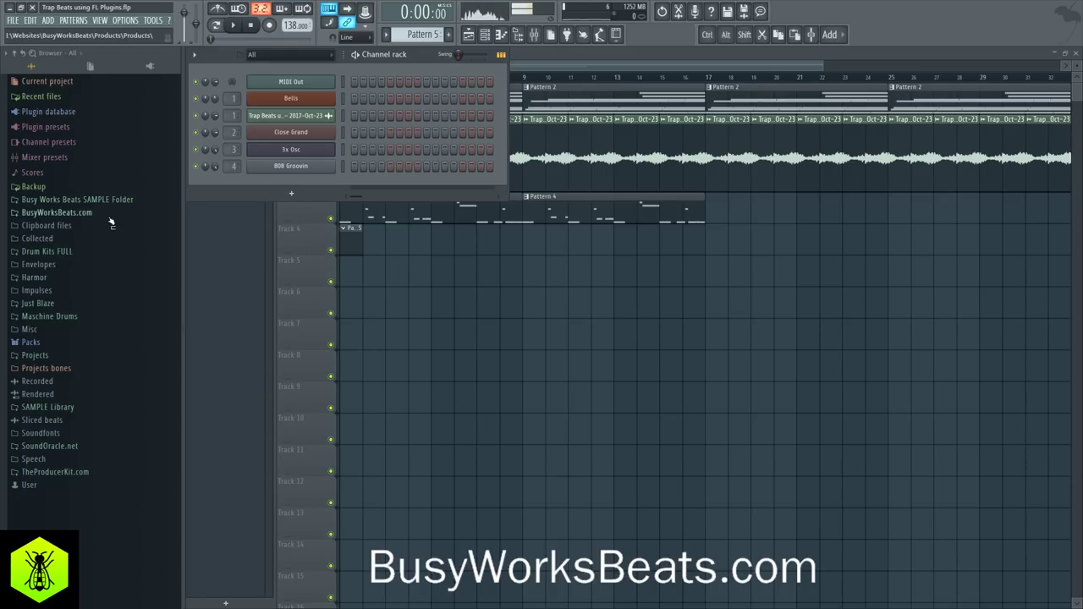
Audition kicks from the BusyWorksBeats.com X Drums Kicks folder and load Kick PC into a new channel
{"action": "left_click", "coordinate": [85, 214]}
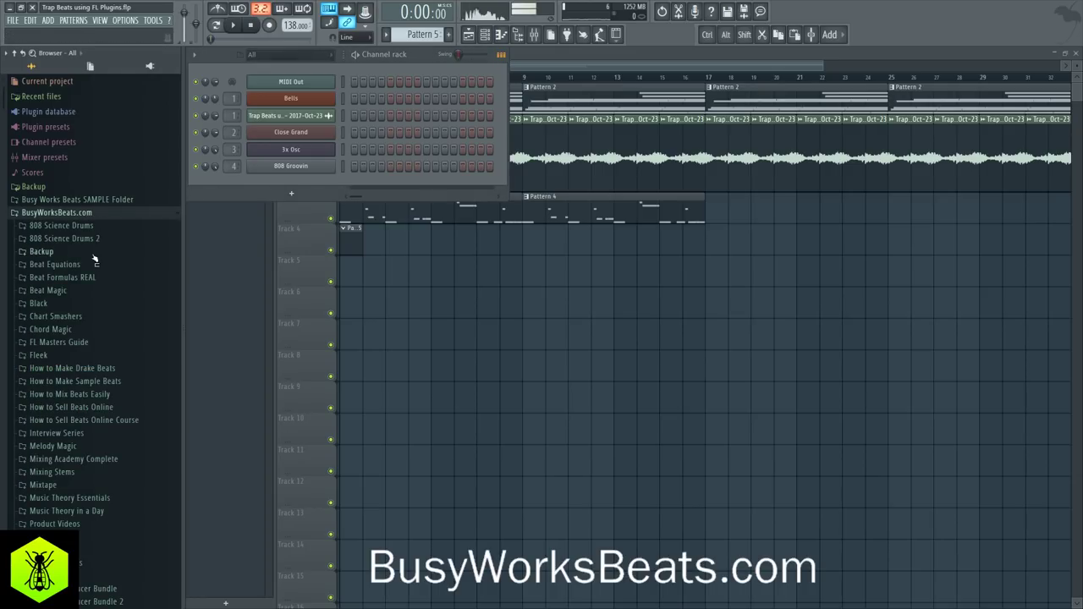
{"action": "scroll", "coordinate": [104, 339], "scroll_direction": "down", "scroll_amount": 5}
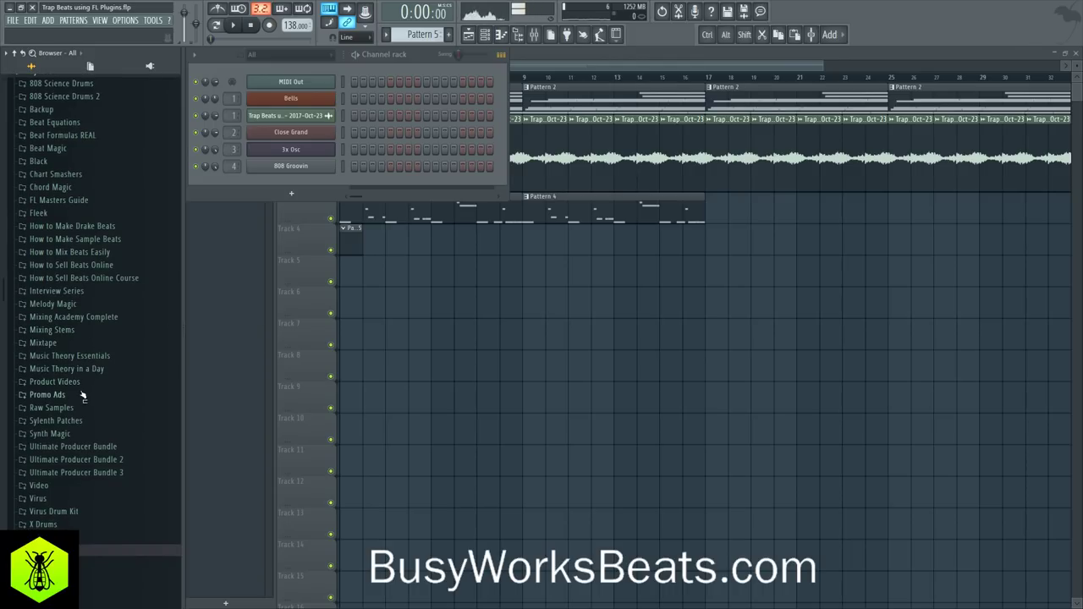
{"action": "left_click", "coordinate": [76, 526]}
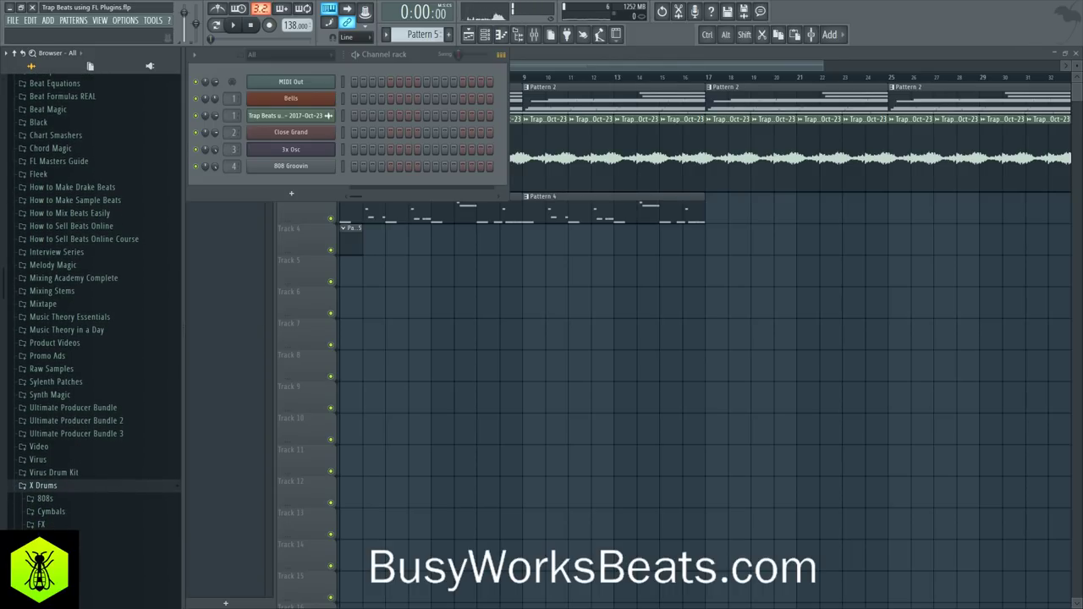
{"action": "left_click", "coordinate": [68, 563]}
{"action": "key", "text": "space"}
{"action": "left_click", "coordinate": [60, 520]}
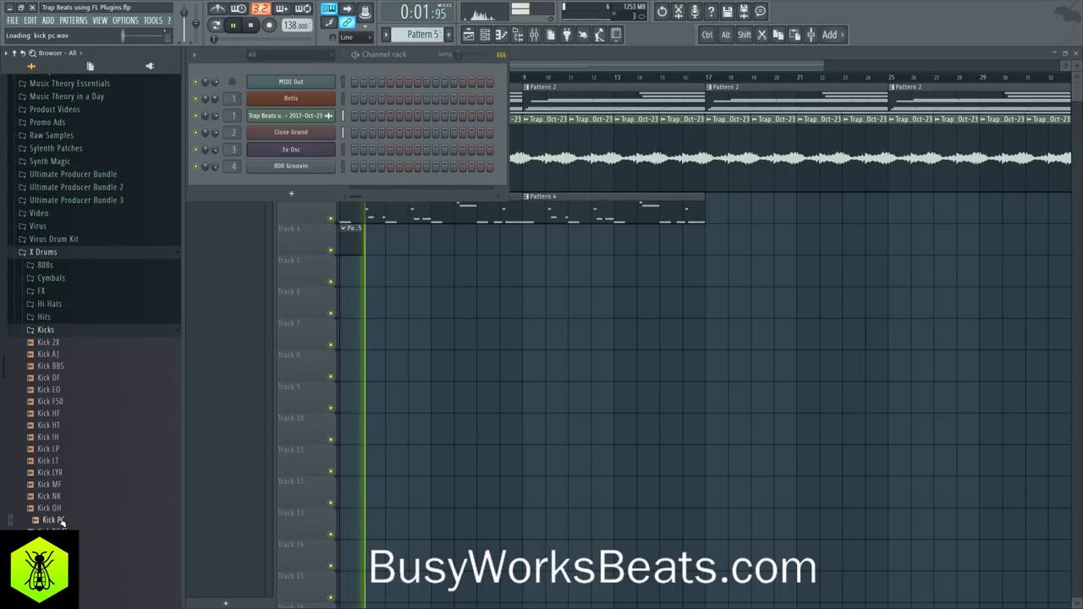
{"action": "key", "text": "space"}
{"action": "right_click", "coordinate": [61, 522]}
{"action": "left_click", "coordinate": [84, 491]}
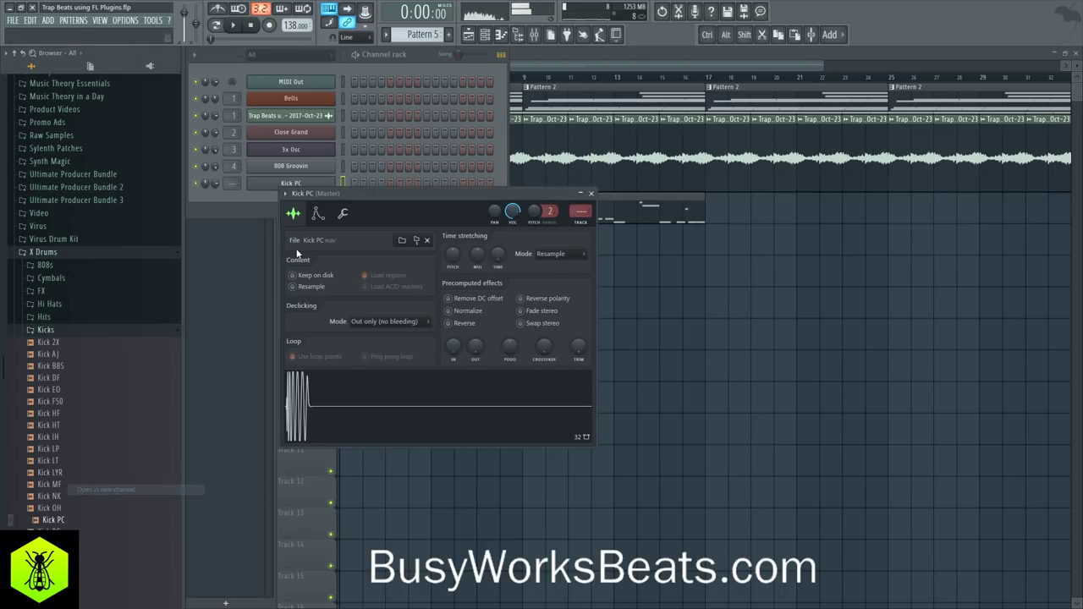
Route the Kick PC channel to mixer track 5 and audition the Kick IH sample
{"action": "left_click_drag", "start_coordinate": [233, 185], "coordinate": [233, 177]}
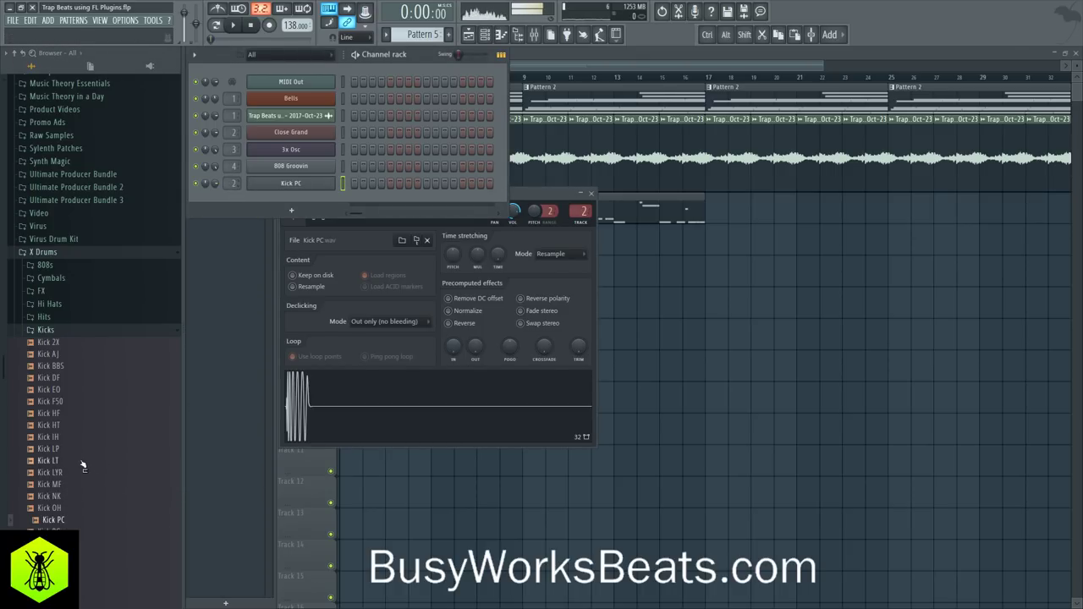
{"action": "left_click", "coordinate": [68, 438]}
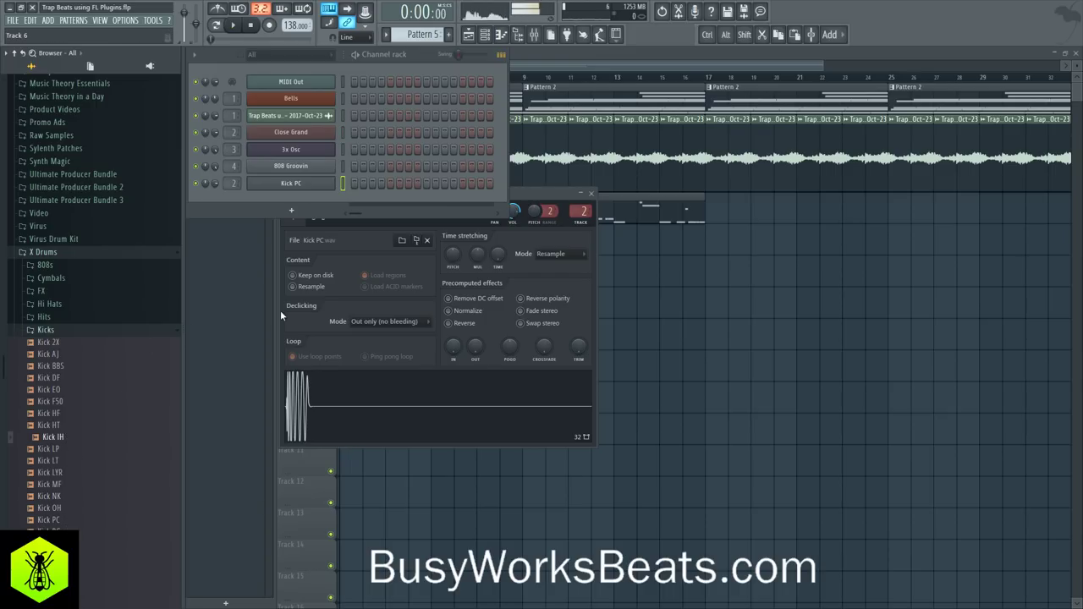
{"action": "left_click_drag", "start_coordinate": [234, 184], "coordinate": [233, 172]}
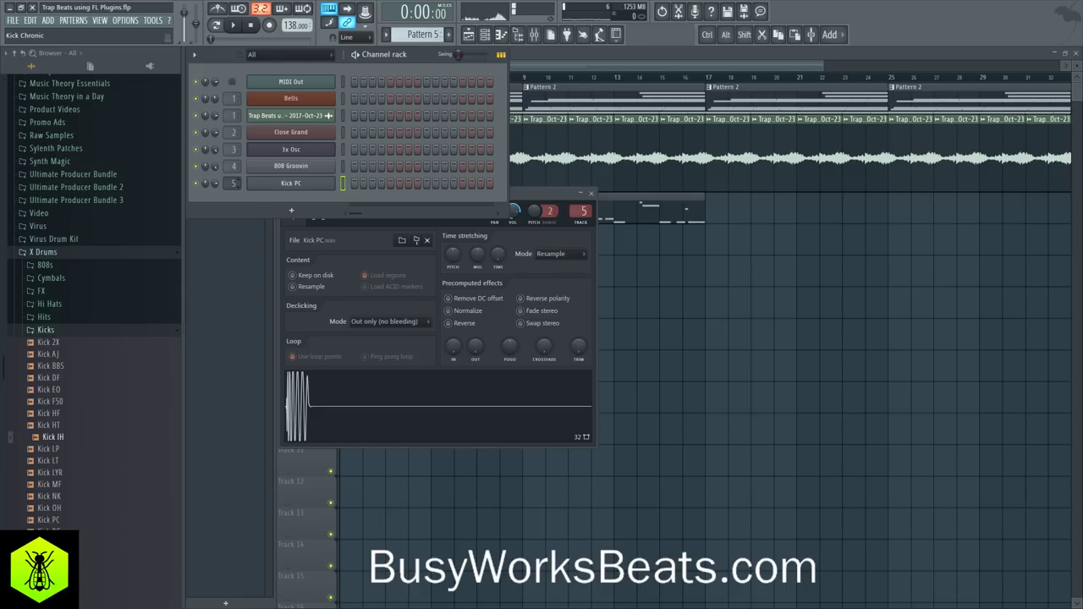
{"action": "key", "text": "F5"}
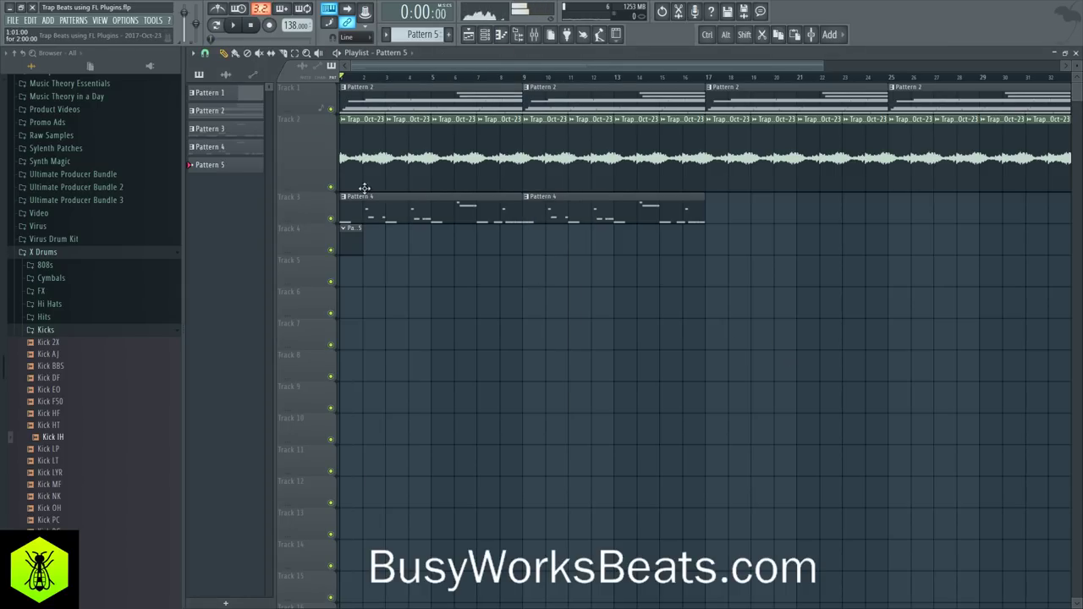
Link the Kick PC channel to its own mixer track 6 and close the mixer
{"action": "left_click", "coordinate": [496, 34]}
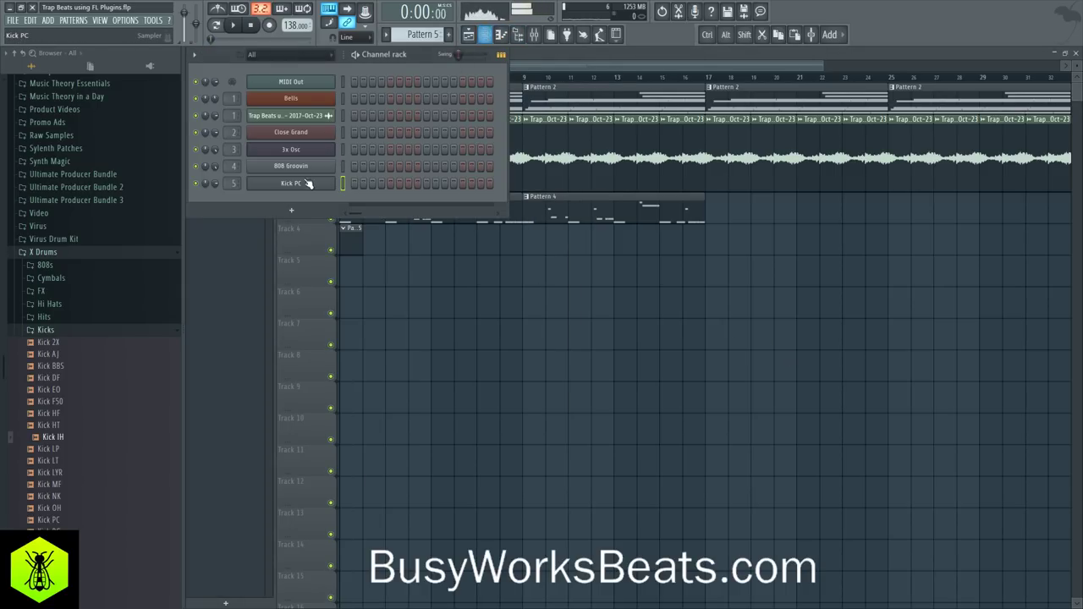
{"action": "left_click", "coordinate": [288, 185]}
{"action": "key", "text": "ctrl+l"}
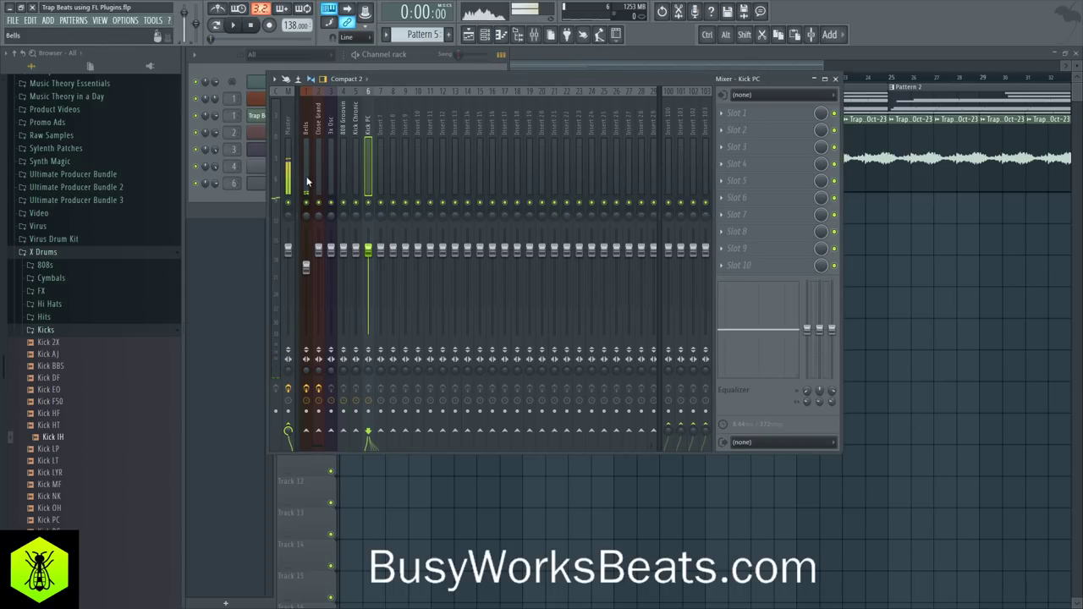
{"action": "left_click", "coordinate": [257, 208]}
{"action": "left_click", "coordinate": [224, 201]}
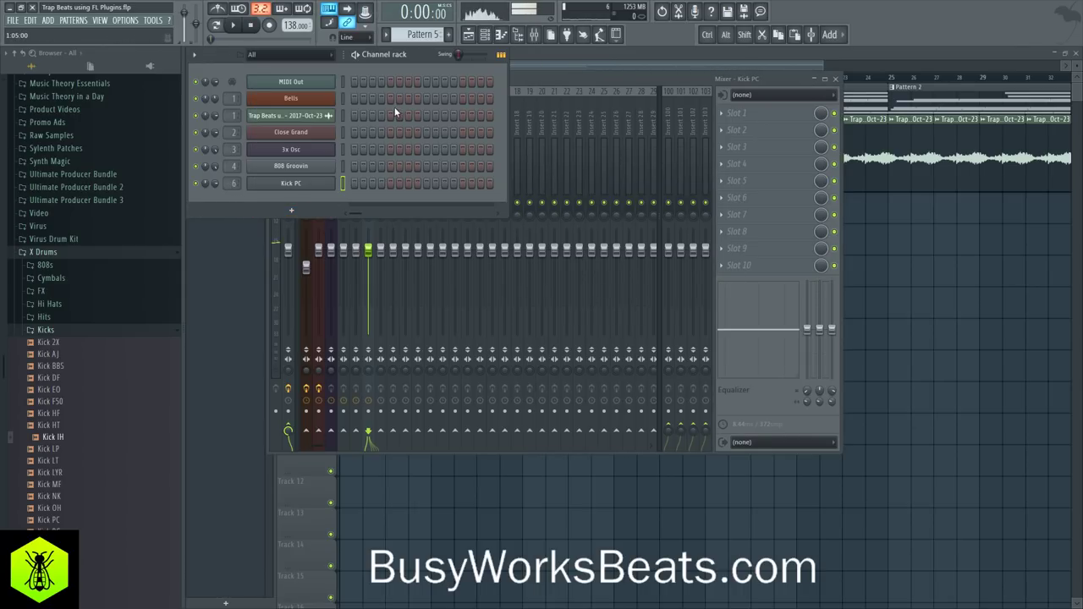
{"action": "left_click", "coordinate": [921, 427]}
Widen the channel rack to show 32 steps, place Kick PC on Pattern 5's first step and audition it
{"action": "left_click", "coordinate": [493, 36]}
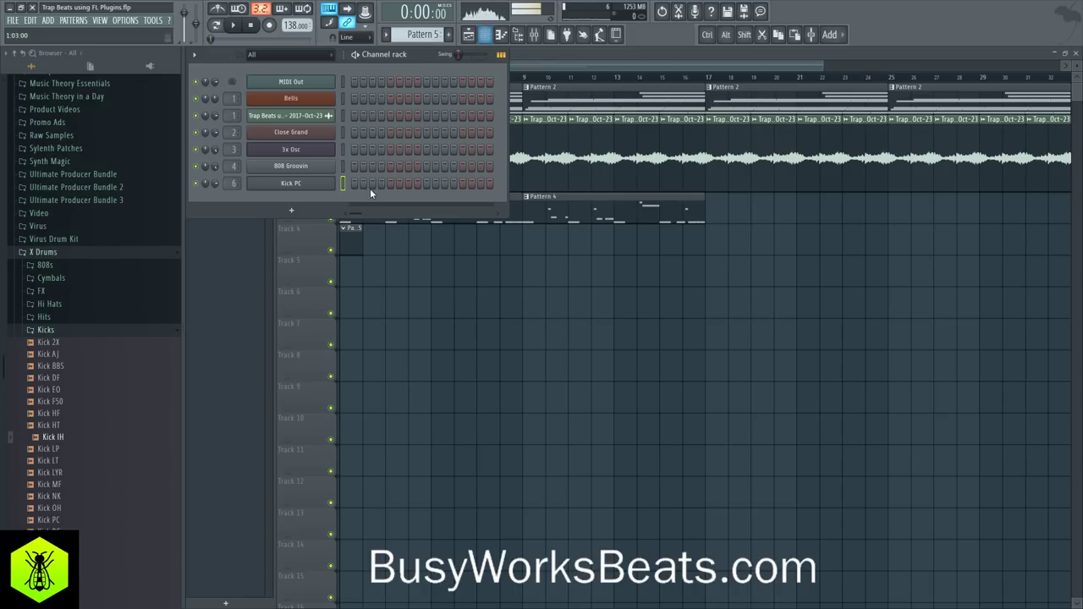
{"action": "left_click_drag", "start_coordinate": [505, 161], "coordinate": [653, 198]}
{"action": "key", "text": "space"}
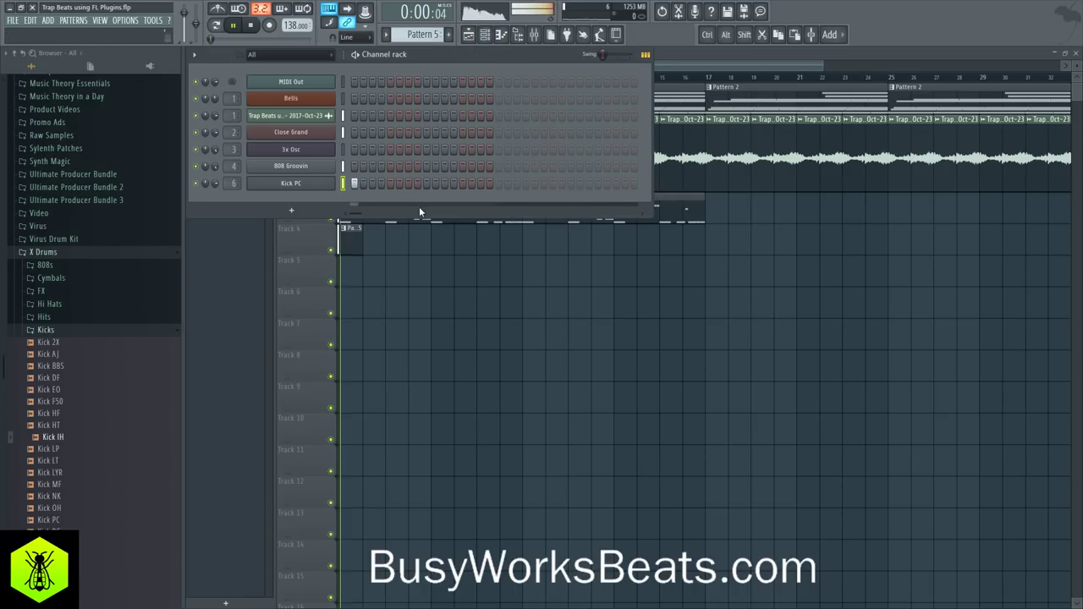
{"action": "key", "text": "space"}
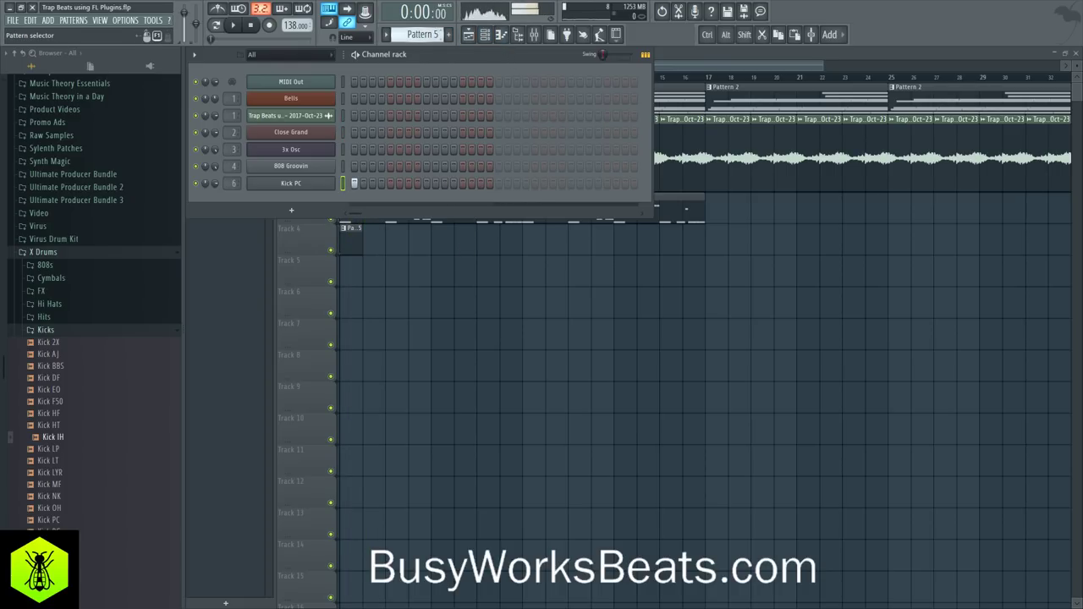
Copy the 808 Groovin notes from Pattern 4 and paste them onto Kick PC in Pattern 5
{"action": "scroll", "coordinate": [423, 34], "scroll_direction": "up", "scroll_amount": 1}
{"action": "left_click", "coordinate": [343, 166]}
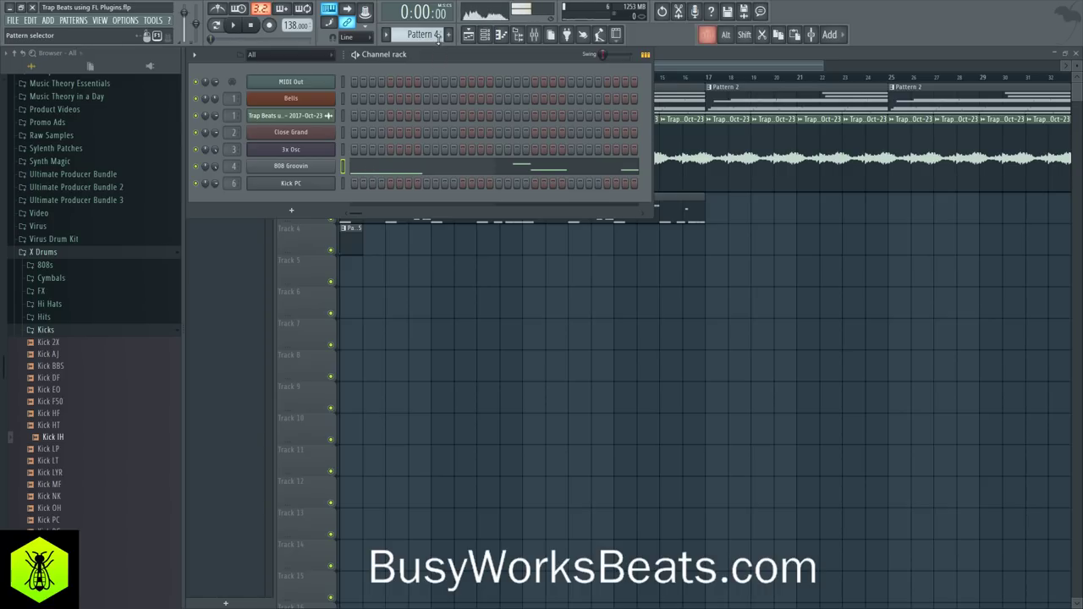
{"action": "scroll", "coordinate": [423, 34], "scroll_direction": "down", "scroll_amount": 1}
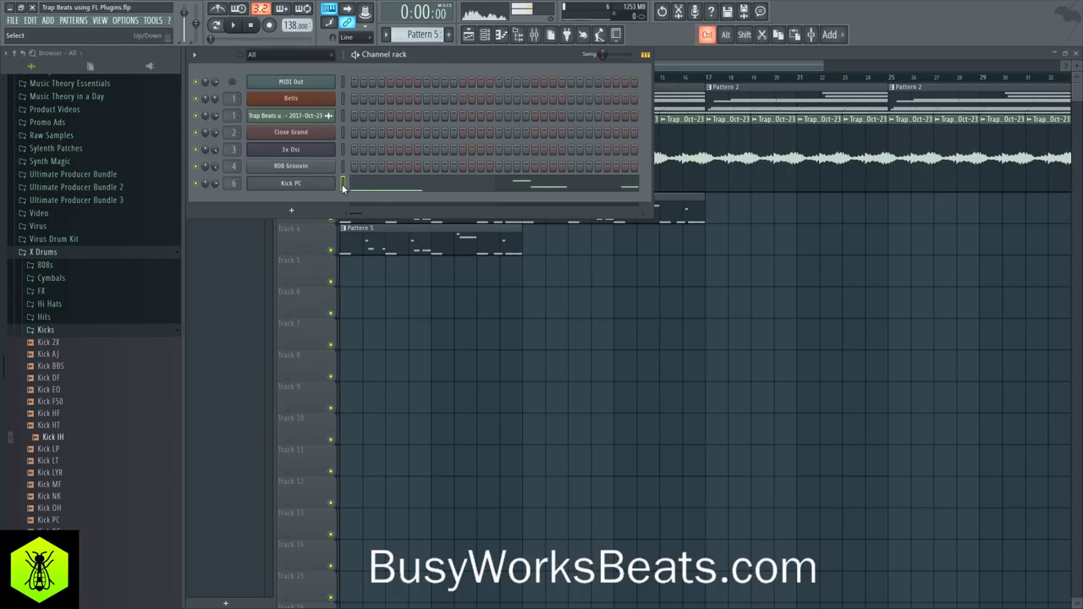
Open the Kick PC piano roll and transpose all its notes up one octave
{"action": "left_click", "coordinate": [379, 185]}
{"action": "scroll", "coordinate": [382, 189], "scroll_direction": "down", "scroll_amount": 5}
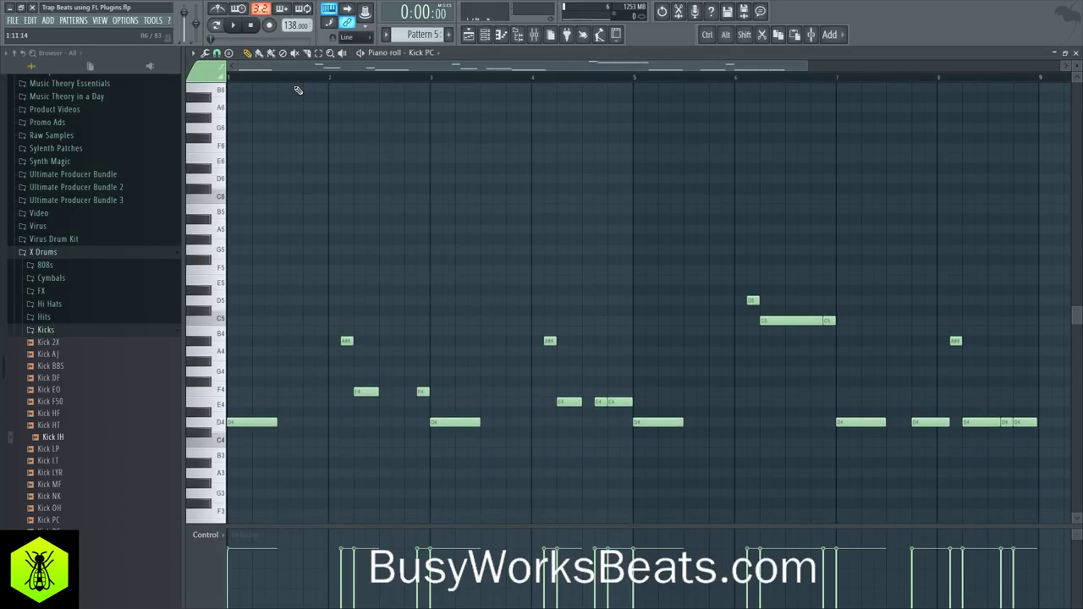
{"action": "scroll", "coordinate": [294, 81], "scroll_direction": "down", "scroll_amount": 2}
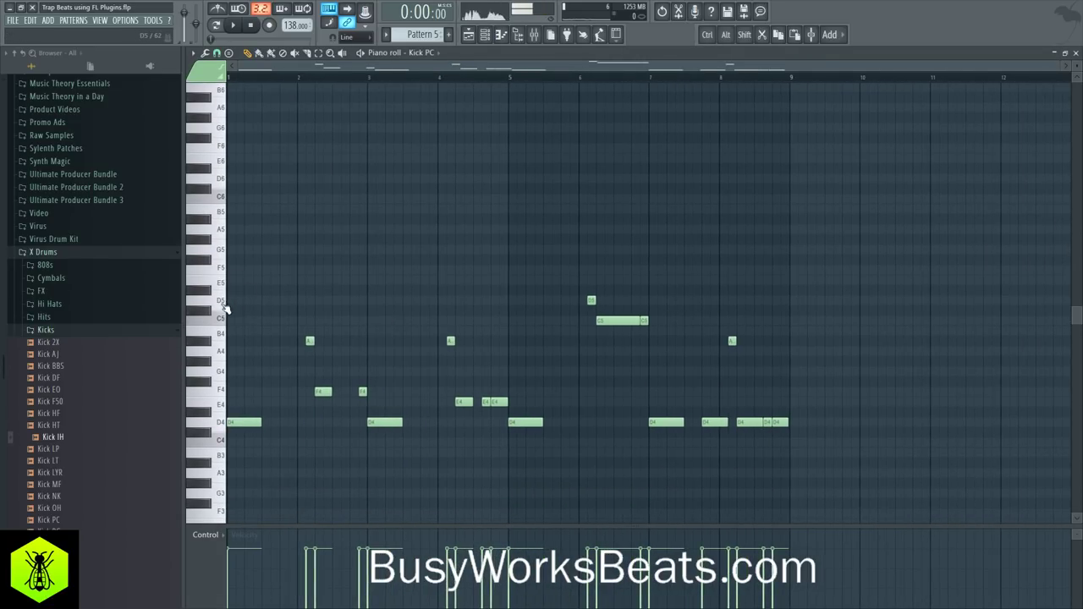
{"action": "key", "text": "ctrl+Up"}
{"action": "key", "text": "ctrl+Up"}
{"action": "key", "text": "ctrl+Down"}
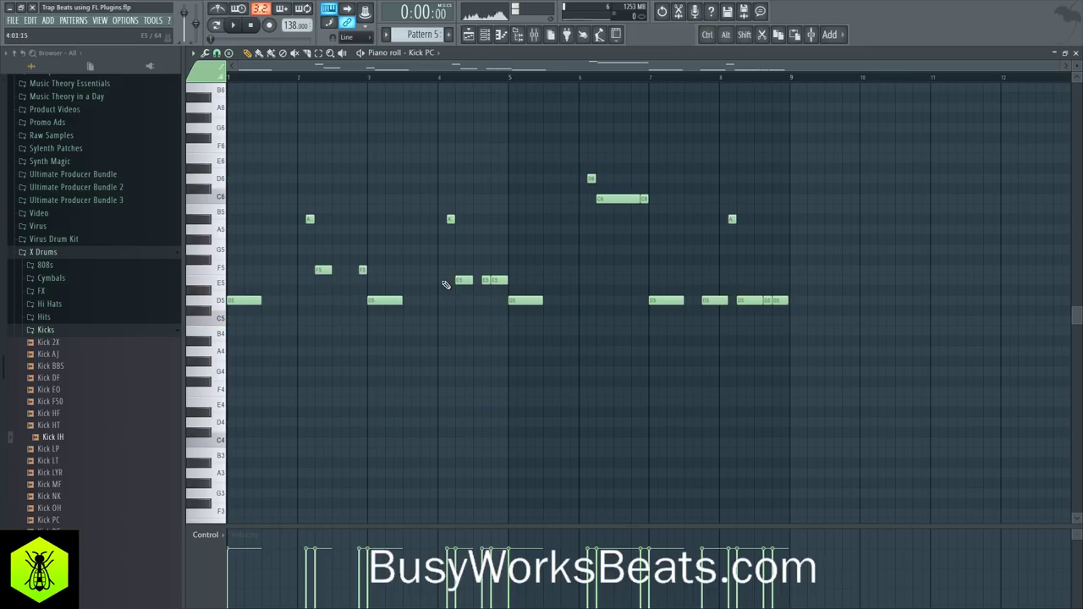
Move the kick's D5 notes and its A#5 notes down to C5
{"action": "left_click", "coordinate": [222, 303], "text": "ctrl"}
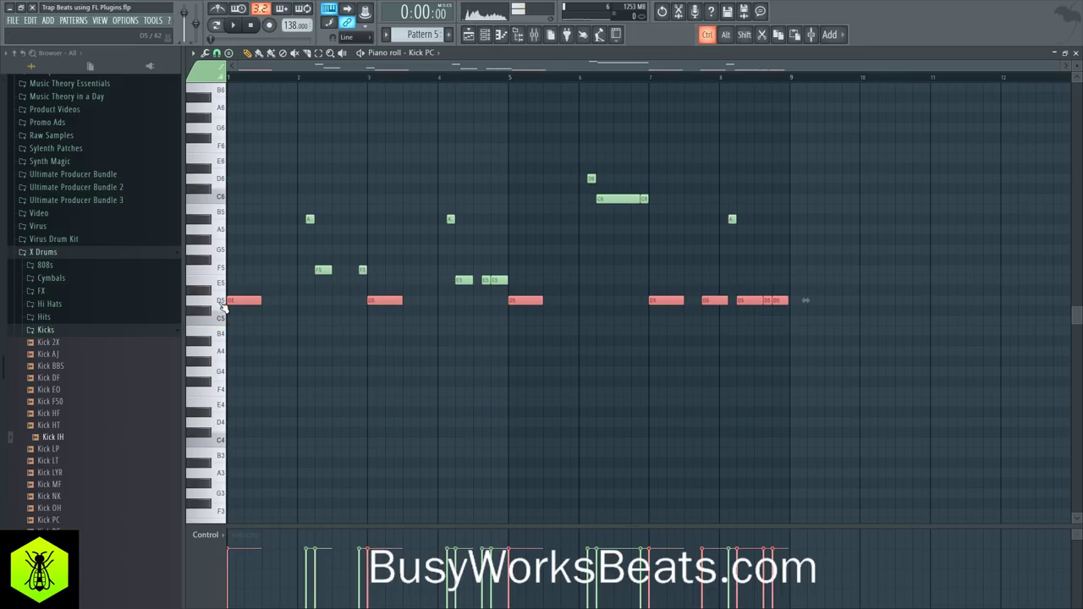
{"action": "key", "text": "shift+Down"}
{"action": "key", "text": "shift+Down"}
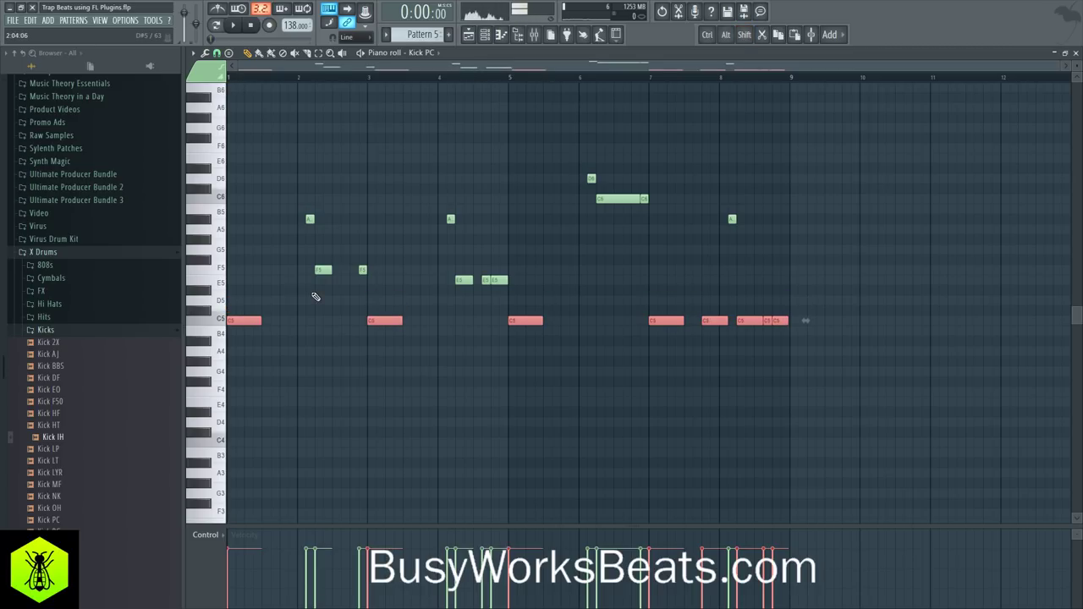
{"action": "left_click_drag", "start_coordinate": [297, 184], "coordinate": [660, 269]}
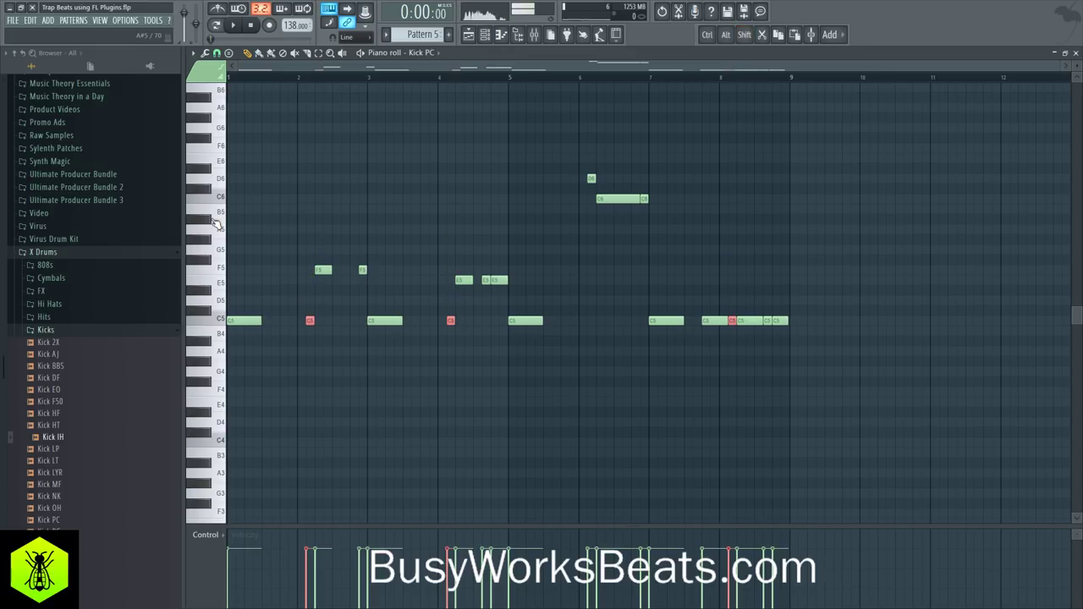
Move the kick's two F5 notes in bars 2 and 3 down five semitones to C5
{"action": "key", "text": "space"}
{"action": "left_click_drag", "start_coordinate": [314, 257], "coordinate": [380, 271]}
{"action": "key", "text": "shift+Down"}
{"action": "key", "text": "shift+Down"}
{"action": "key", "text": "shift+Down"}
{"action": "key", "text": "shift+Down"}
{"action": "key", "text": "shift+Down"}
{"action": "key", "text": "space"}
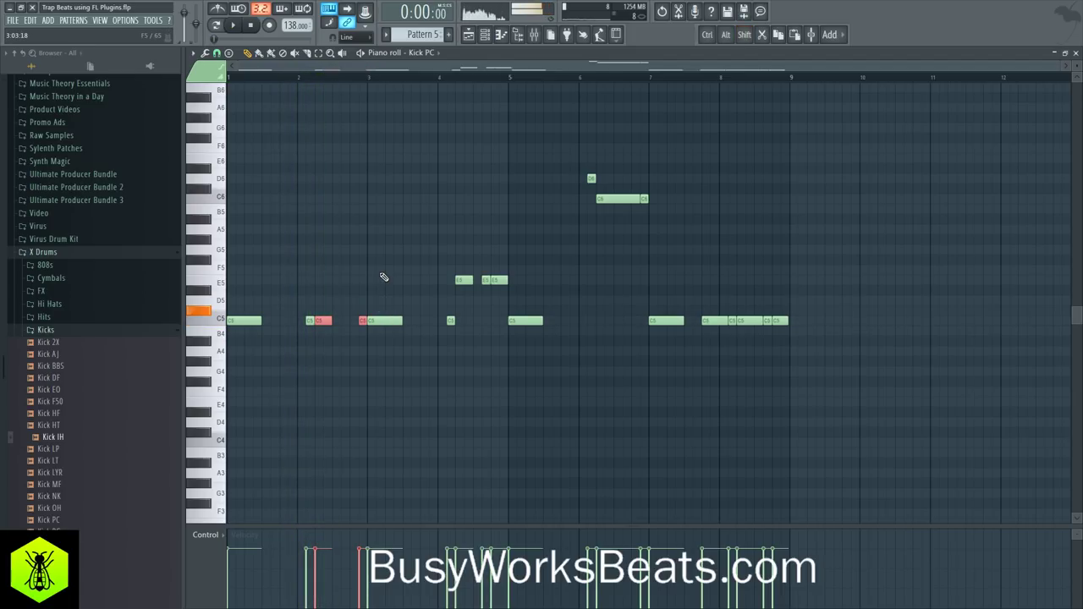
Move the remaining E5, C6 and D6 kick notes to C5, audition the pattern and close the piano roll
{"action": "left_click_drag", "start_coordinate": [455, 275], "coordinate": [499, 289]}
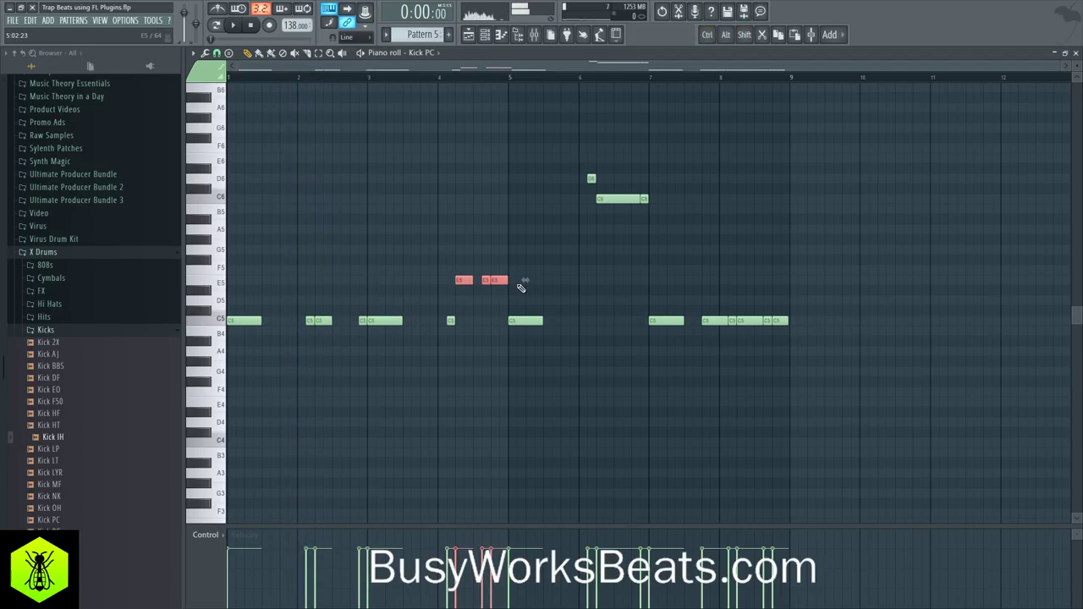
{"action": "left_click_drag", "start_coordinate": [568, 145], "coordinate": [643, 204]}
{"action": "key", "text": "ctrl+Down"}
{"action": "left_click_drag", "start_coordinate": [590, 287], "coordinate": [592, 311]}
{"action": "key", "text": "space"}
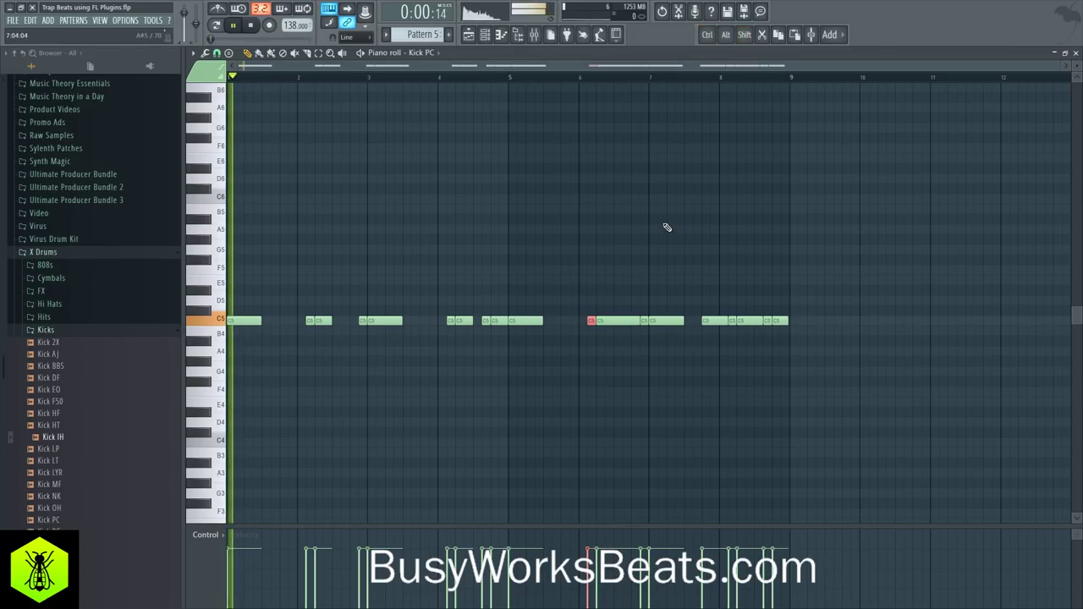
{"action": "left_click", "coordinate": [1075, 53]}
{"action": "key", "text": "space"}
Set Kick PC to cut itself with cut group 6 by 6 and open the mixer
{"action": "left_click", "coordinate": [330, 184]}
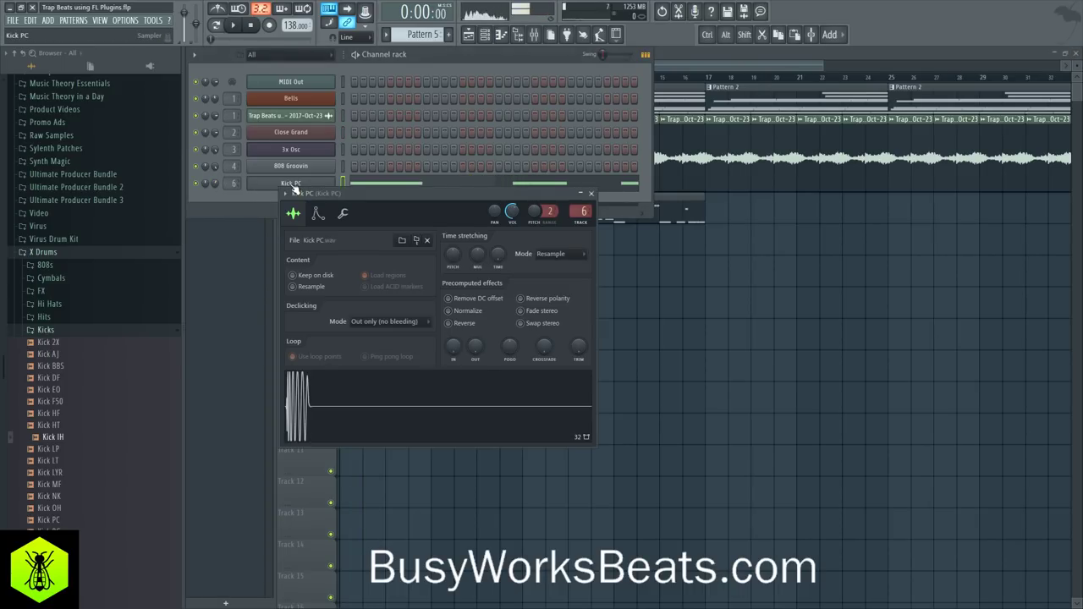
{"action": "left_click", "coordinate": [336, 212]}
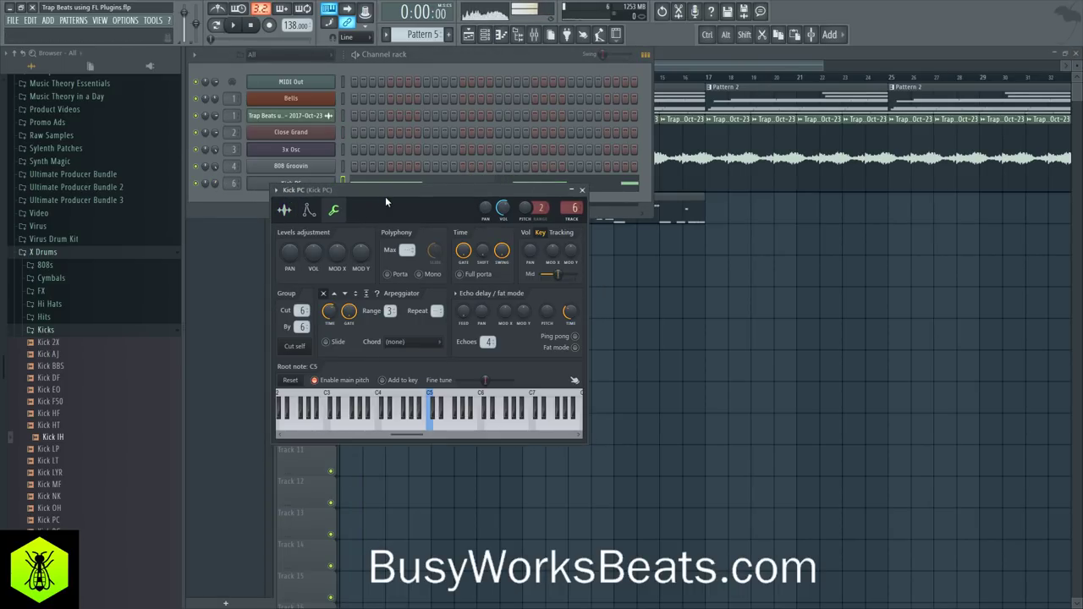
{"action": "left_click", "coordinate": [541, 38]}
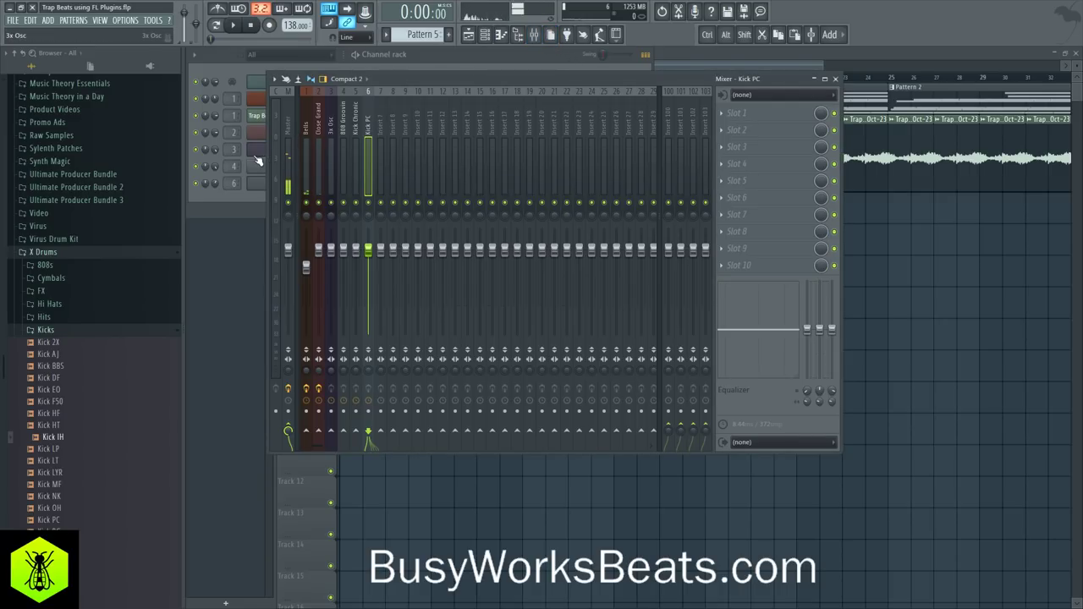
{"action": "left_click", "coordinate": [215, 169]}
{"action": "left_click", "coordinate": [664, 72]}
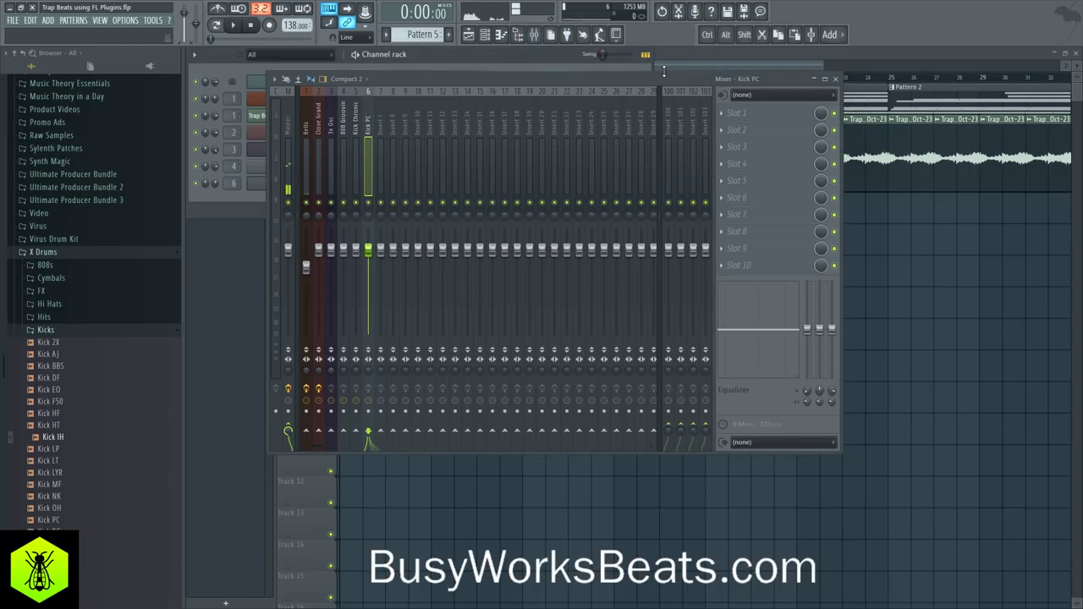
Mute the Microphone mixer track, pull its fader all the way down and play the song
{"action": "scroll", "coordinate": [446, 118], "scroll_direction": "down", "scroll_amount": 10}
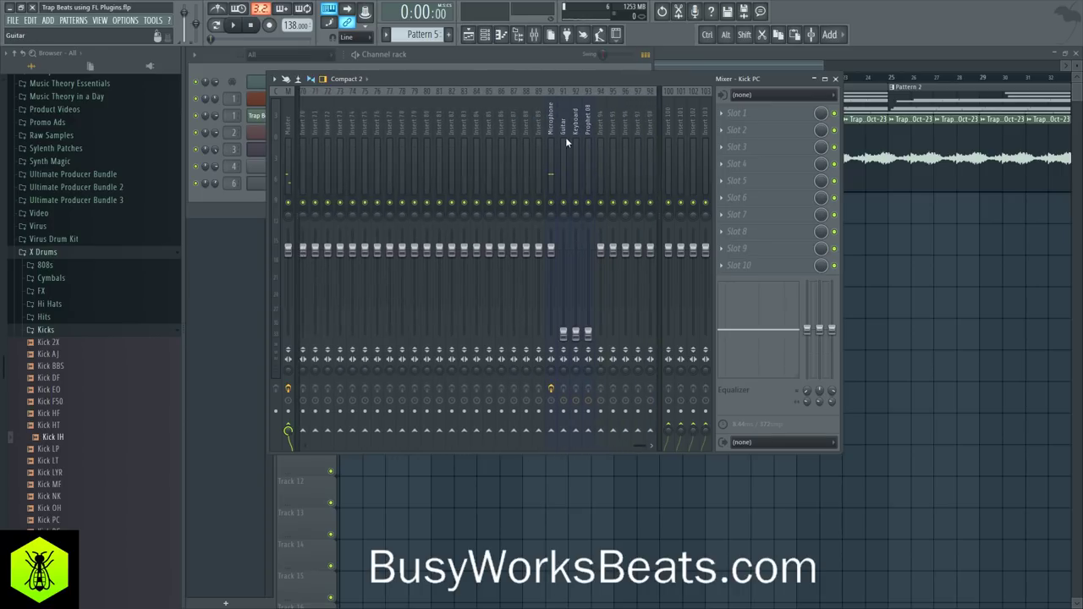
{"action": "left_click", "coordinate": [542, 205]}
{"action": "key", "text": "space"}
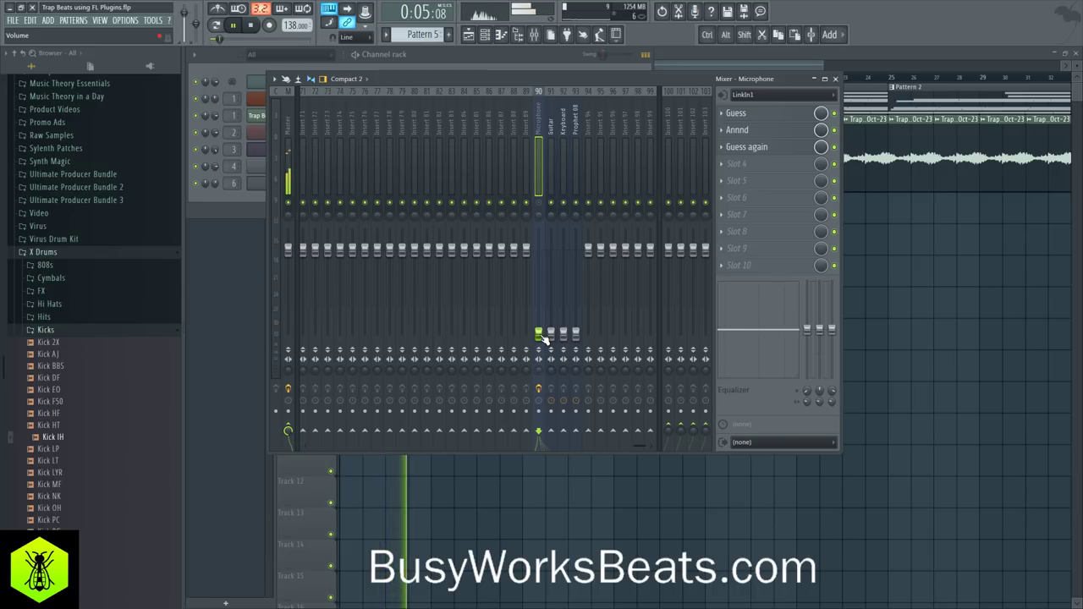
{"action": "left_click", "coordinate": [241, 191]}
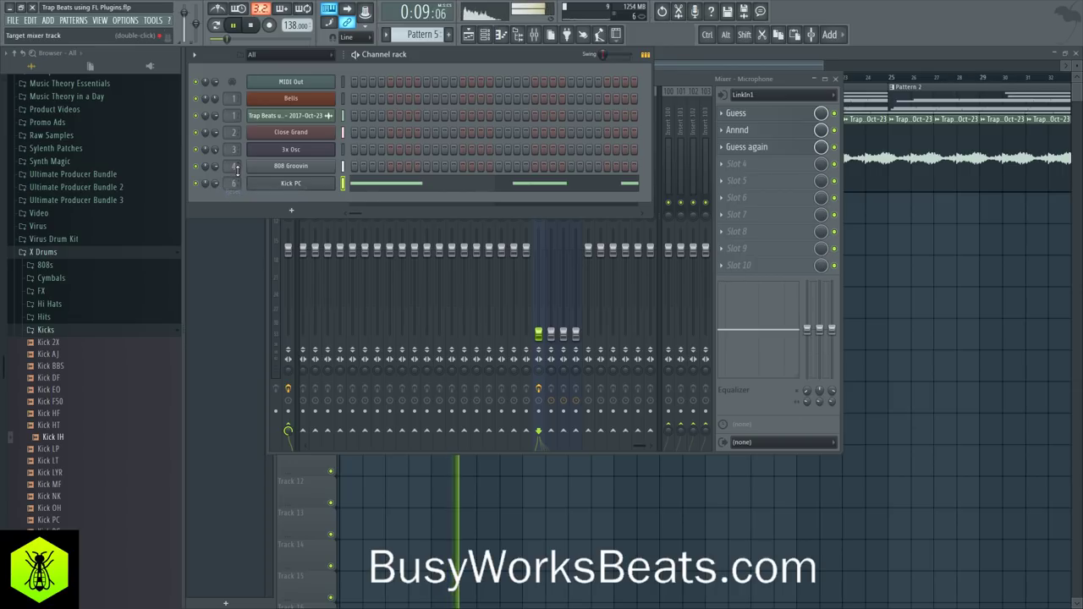
{"action": "left_click", "coordinate": [660, 86]}
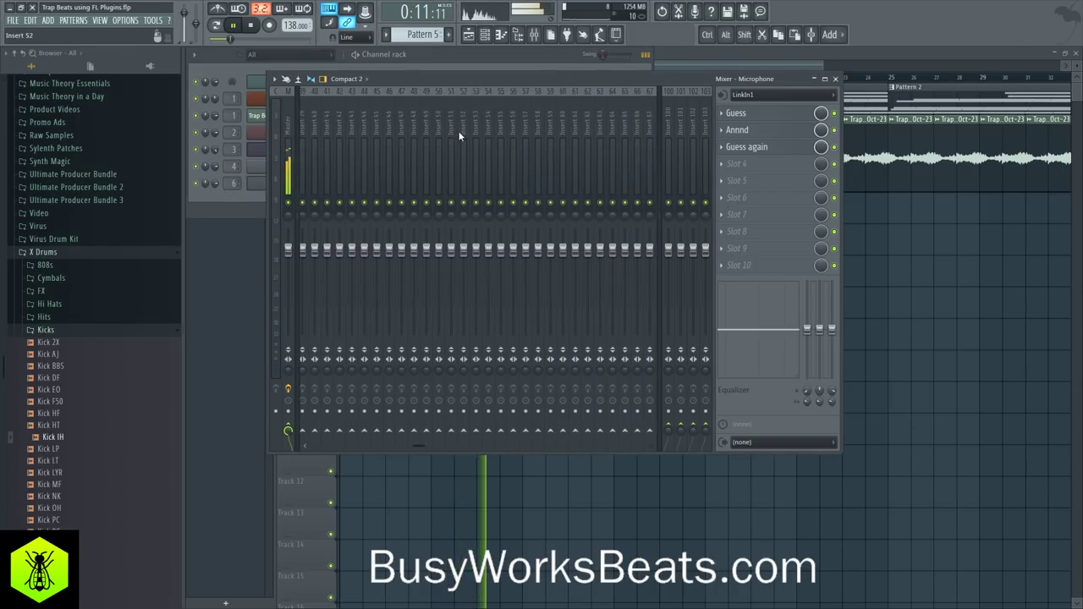
{"action": "left_click", "coordinate": [369, 139]}
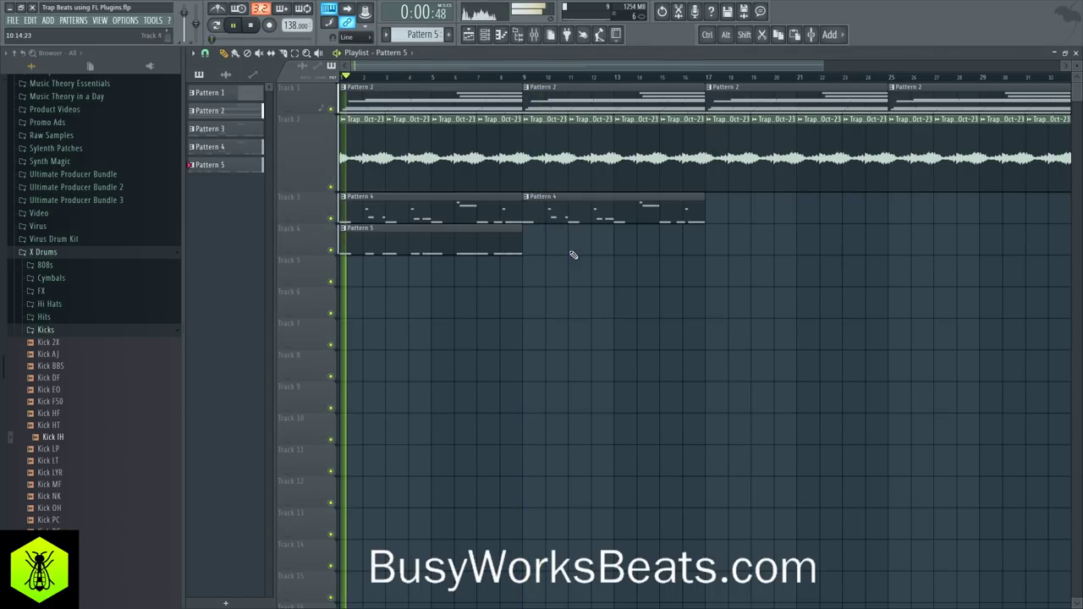
Try a slightly lower 808 Groovin mixer level during playback and reset its fader to the default
{"action": "left_click", "coordinate": [535, 34]}
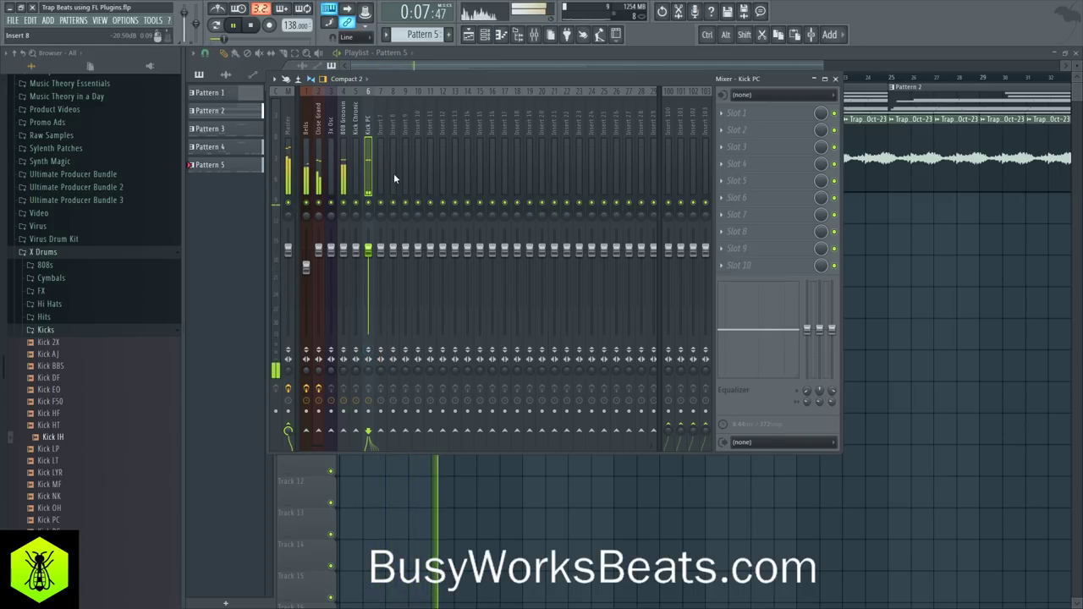
{"action": "left_click_drag", "start_coordinate": [343, 251], "coordinate": [345, 258]}
{"action": "right_click", "coordinate": [347, 259]}
{"action": "left_click", "coordinate": [349, 259]}
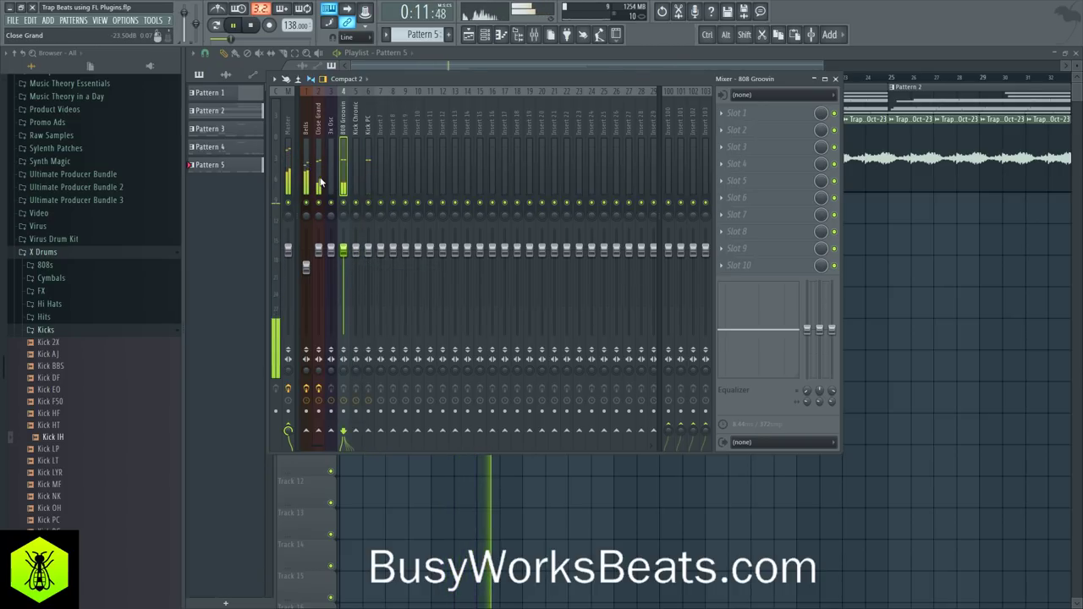
Reset the Microphone track's fader to its default, unmute the track and stop playback
{"action": "scroll", "coordinate": [393, 111], "scroll_direction": "down", "scroll_amount": 10}
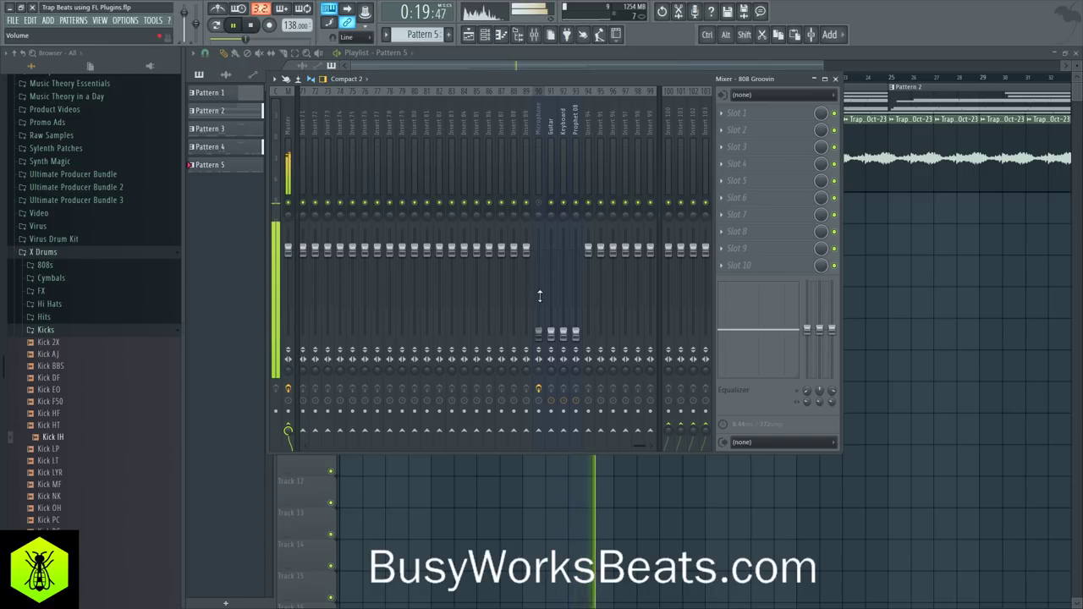
{"action": "right_click", "coordinate": [539, 331]}
{"action": "left_click", "coordinate": [544, 338]}
{"action": "key", "text": "space"}
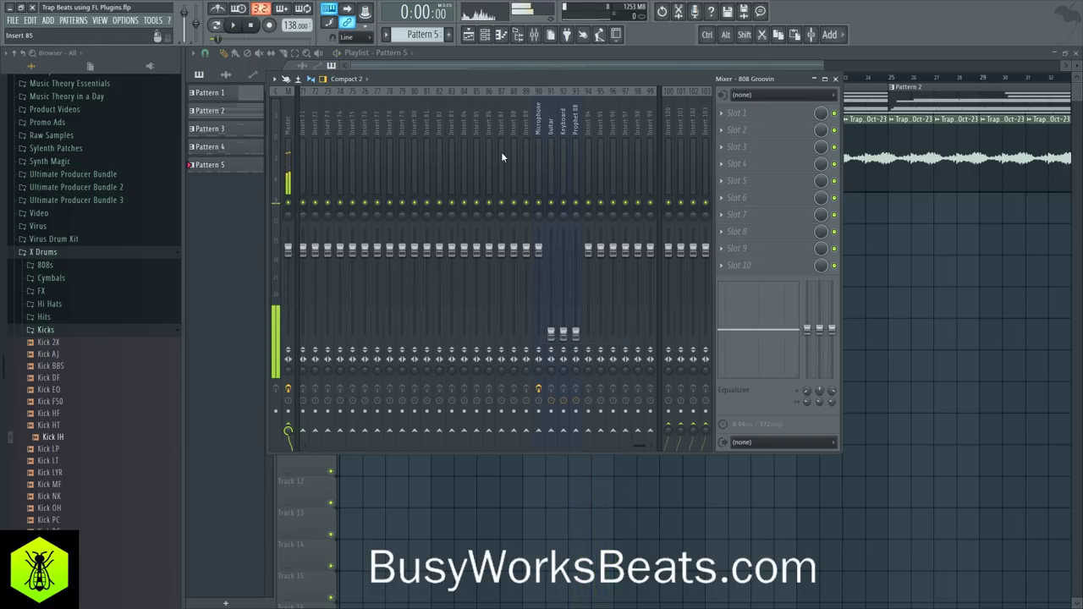
Bring the channel rack back up and save the project
{"action": "scroll", "coordinate": [441, 117], "scroll_direction": "up", "scroll_amount": 10}
{"action": "scroll", "coordinate": [437, 117], "scroll_direction": "up", "scroll_amount": 5}
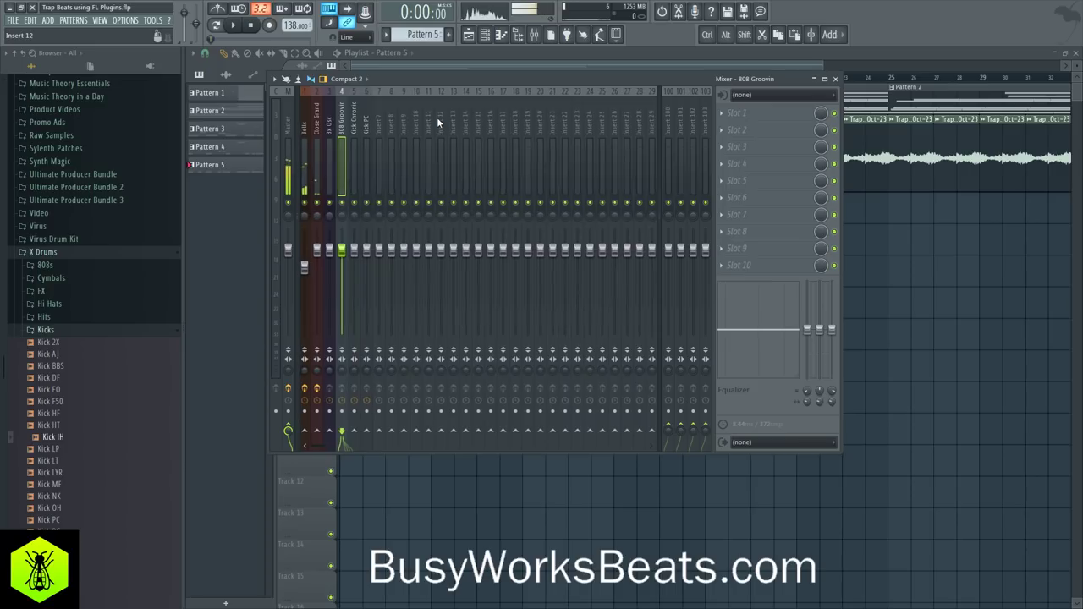
{"action": "key", "text": "F6"}
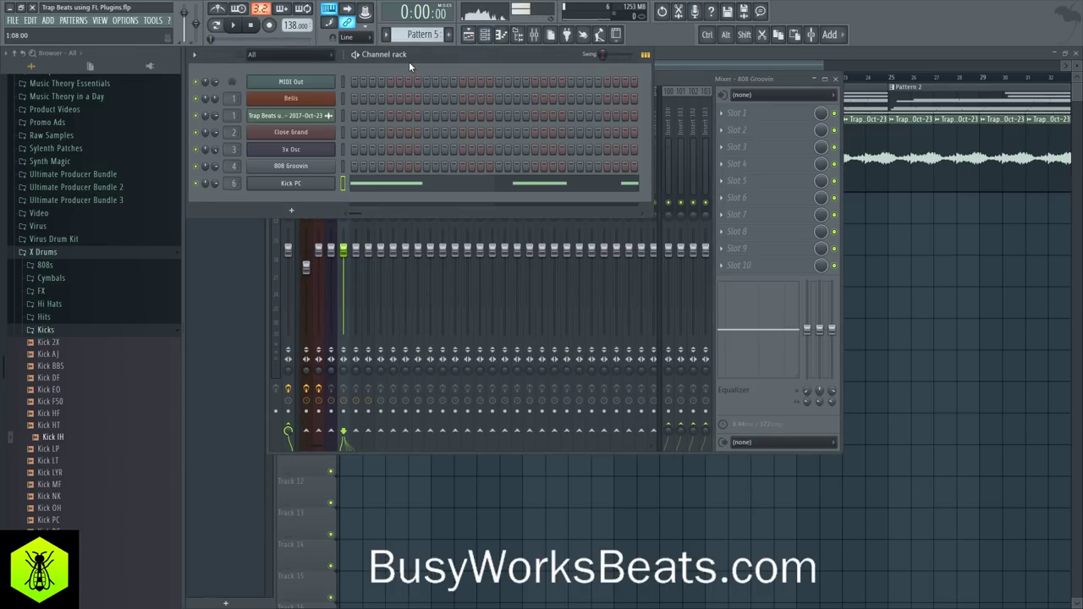
{"action": "key", "text": "ctrl+s"}
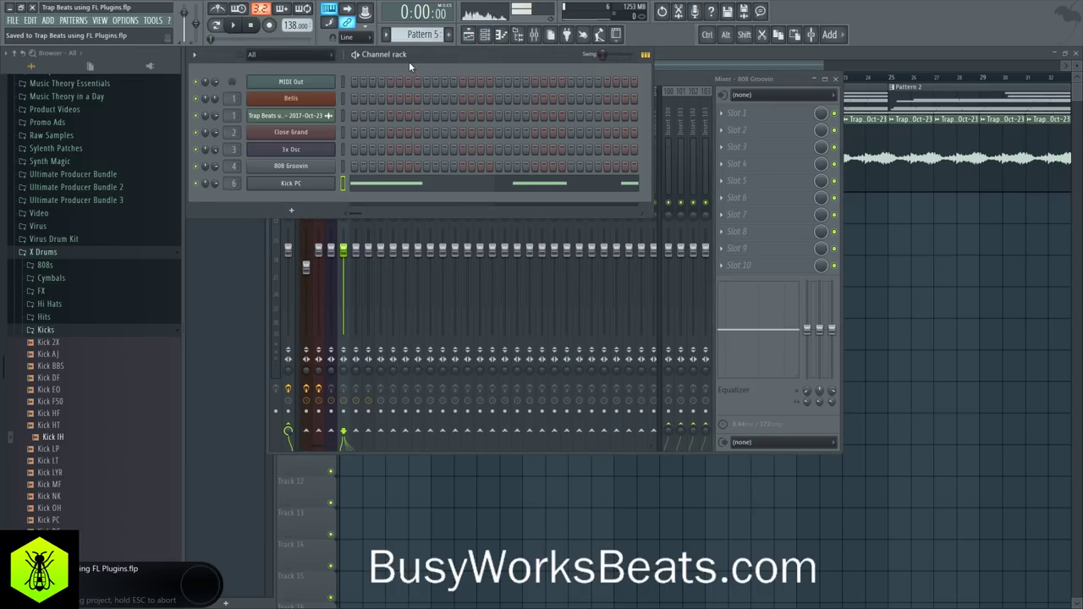
{"action": "key", "text": "F1"}
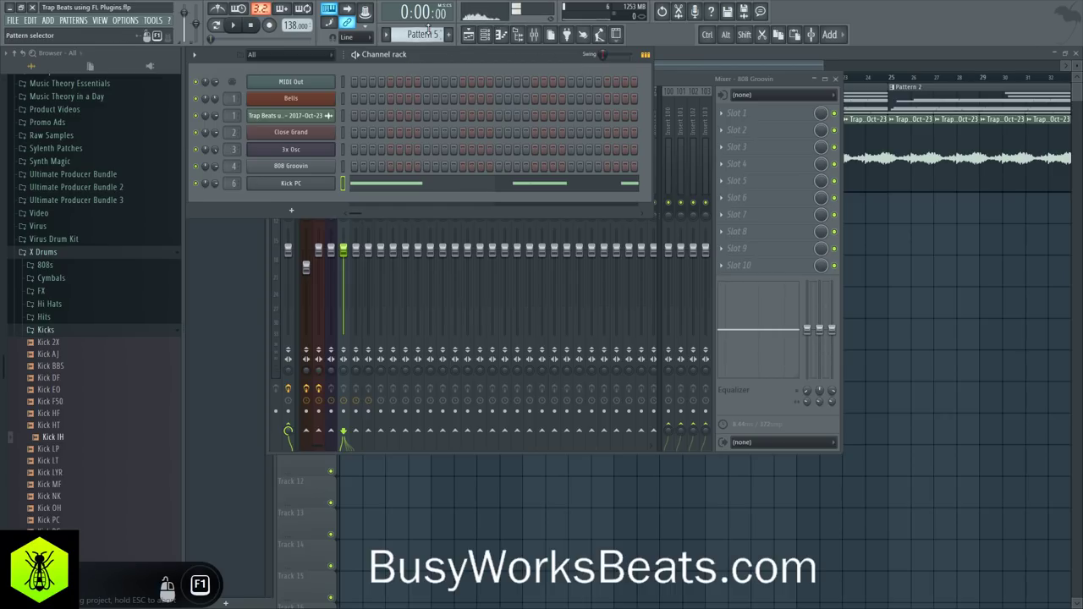
{"action": "left_click", "coordinate": [671, 78]}
{"action": "left_click", "coordinate": [245, 202]}
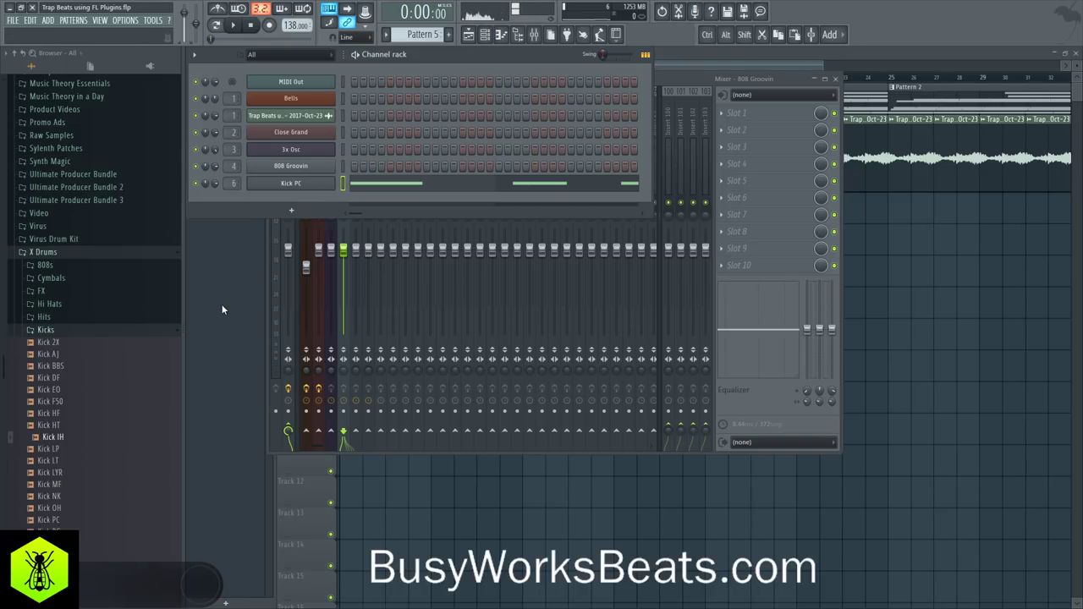
Load Snare NM from the X Drums Snares folder into a new channel routed to mixer track 7
{"action": "key", "text": "space"}
{"action": "left_click", "coordinate": [65, 330]}
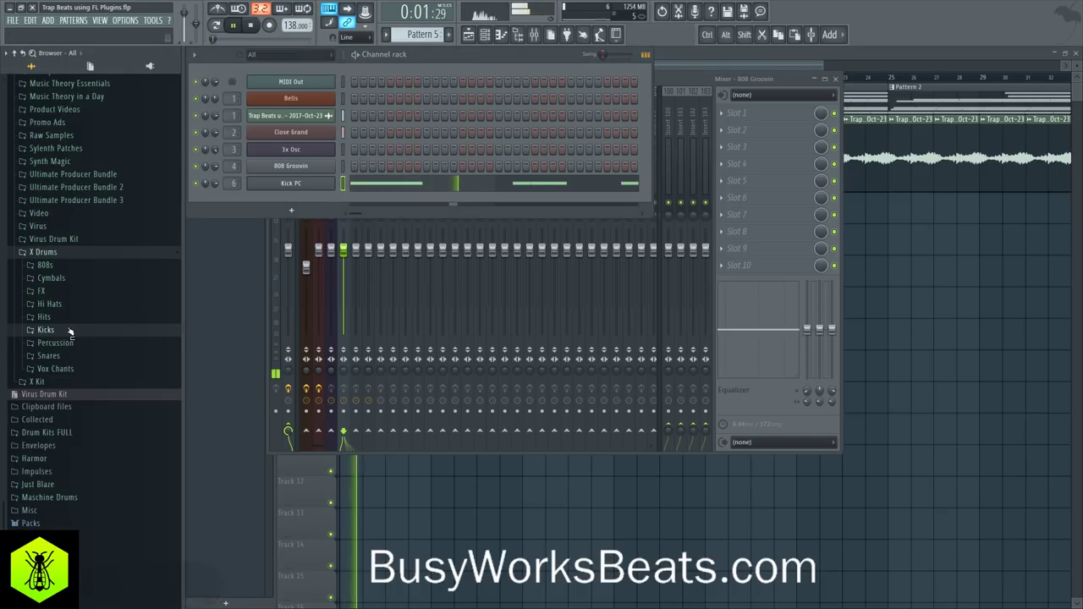
{"action": "left_click", "coordinate": [61, 358]}
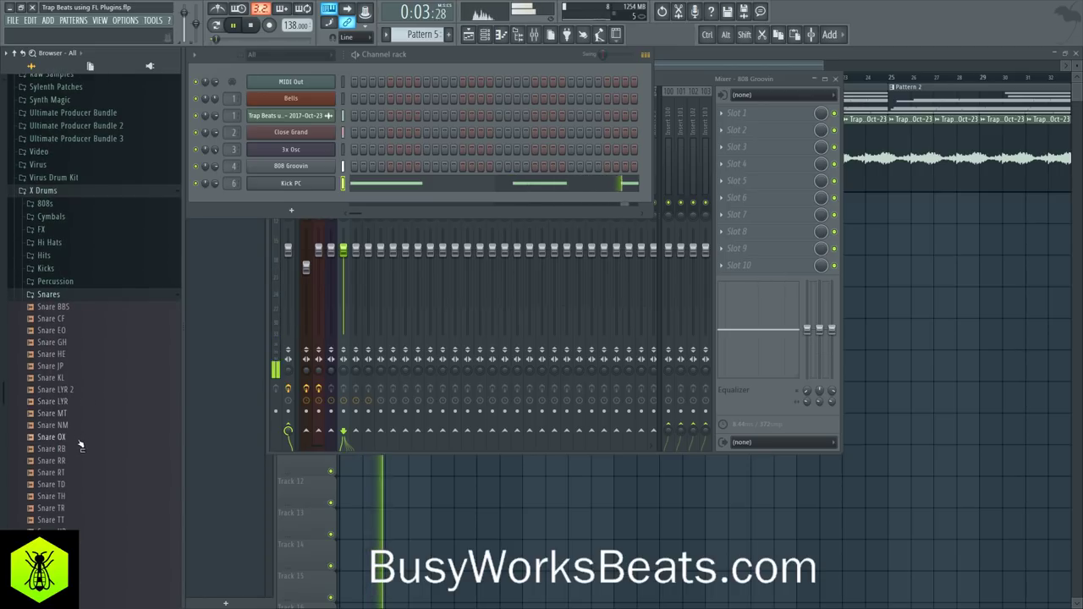
{"action": "scroll", "coordinate": [79, 313], "scroll_direction": "up", "scroll_amount": 3}
{"action": "scroll", "coordinate": [82, 389], "scroll_direction": "down", "scroll_amount": 2}
{"action": "key", "text": "space"}
{"action": "scroll", "coordinate": [78, 385], "scroll_direction": "up", "scroll_amount": 1}
{"action": "scroll", "coordinate": [77, 371], "scroll_direction": "up", "scroll_amount": 2}
{"action": "right_click", "coordinate": [83, 497]}
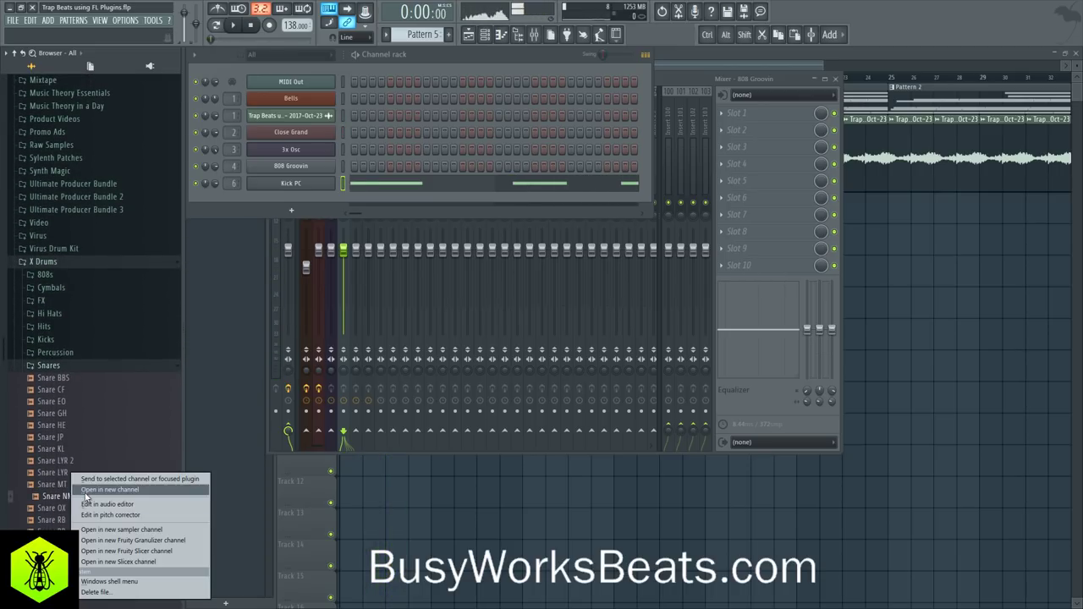
{"action": "left_click", "coordinate": [86, 491]}
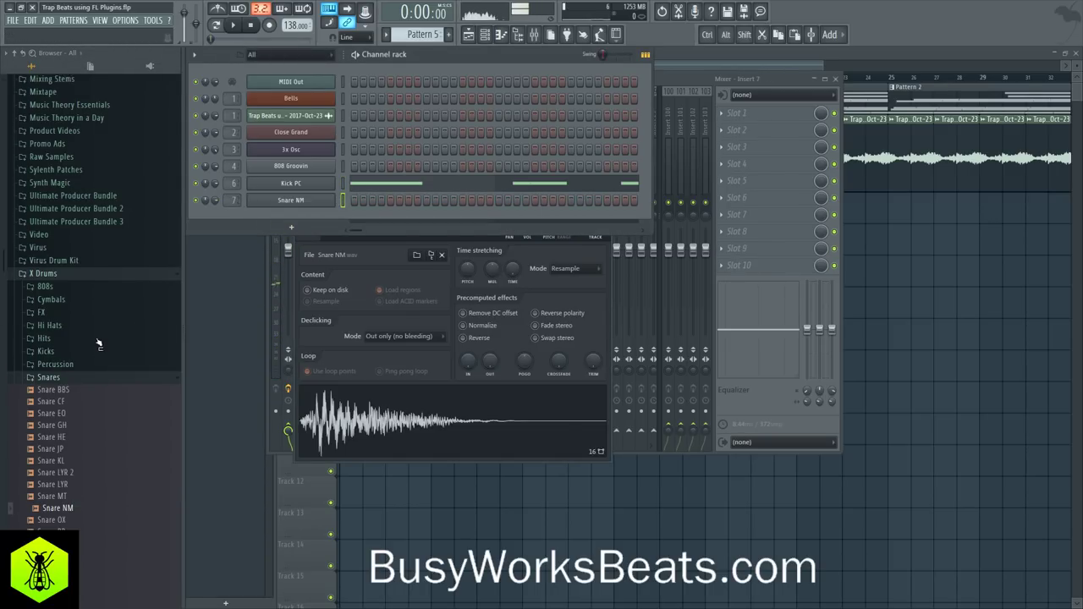
Load Clap 4 from Fleek's Get That drum kit into a new channel and route it to mixer track 8
{"action": "scroll", "coordinate": [91, 296], "scroll_direction": "up", "scroll_amount": 10}
{"action": "key", "text": "space"}
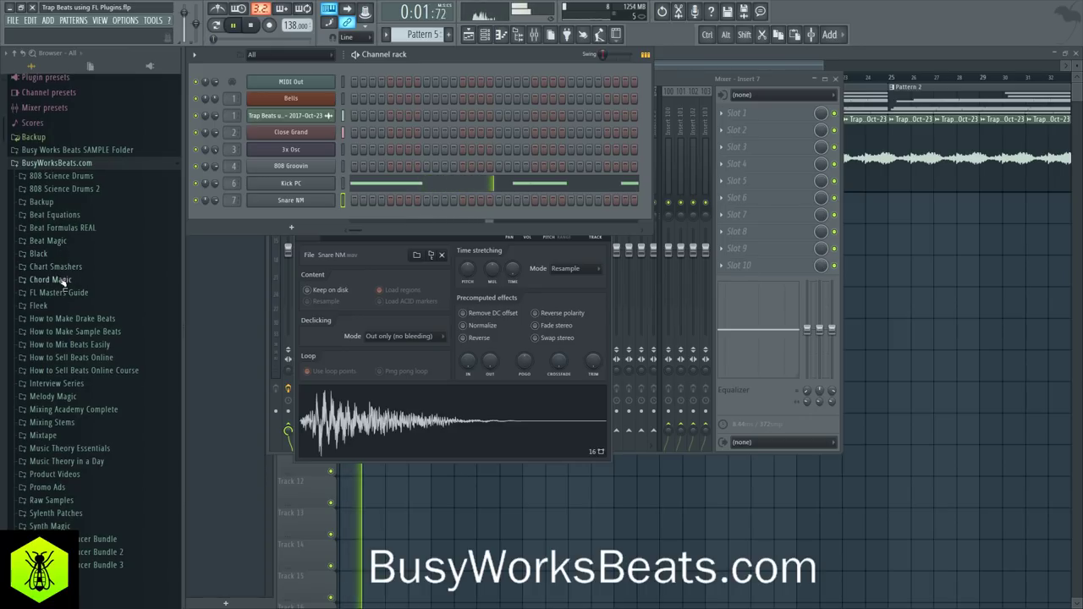
{"action": "left_click", "coordinate": [39, 305]}
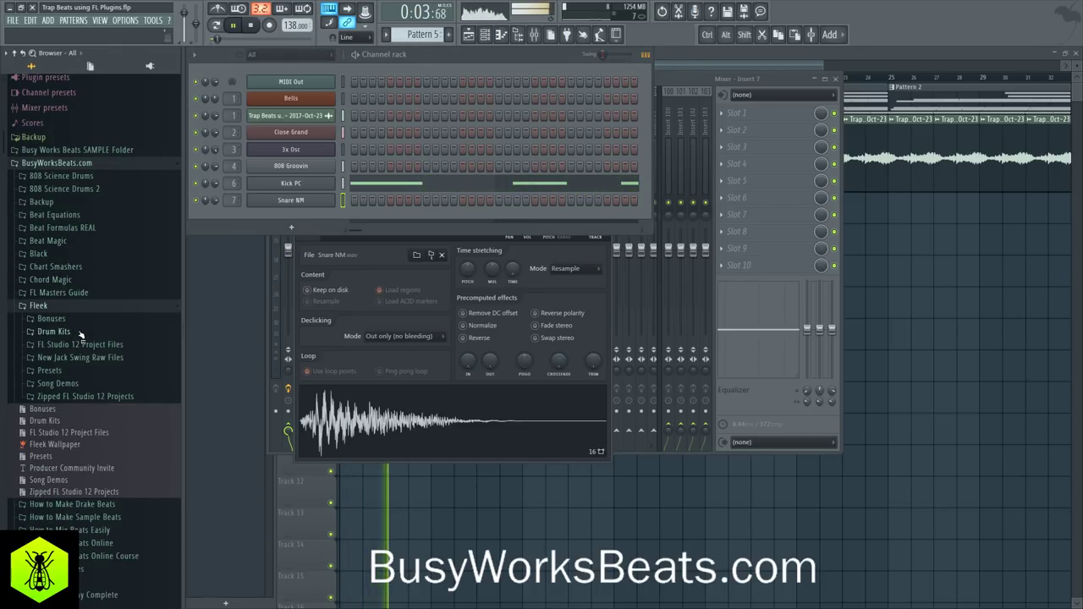
{"action": "left_click", "coordinate": [79, 333]}
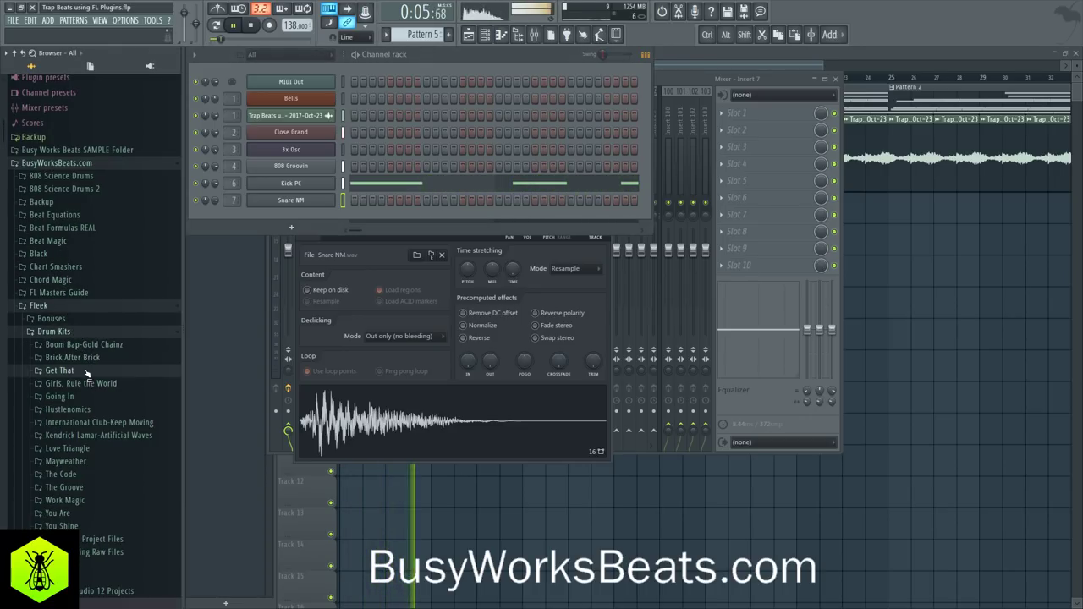
{"action": "left_click", "coordinate": [88, 372]}
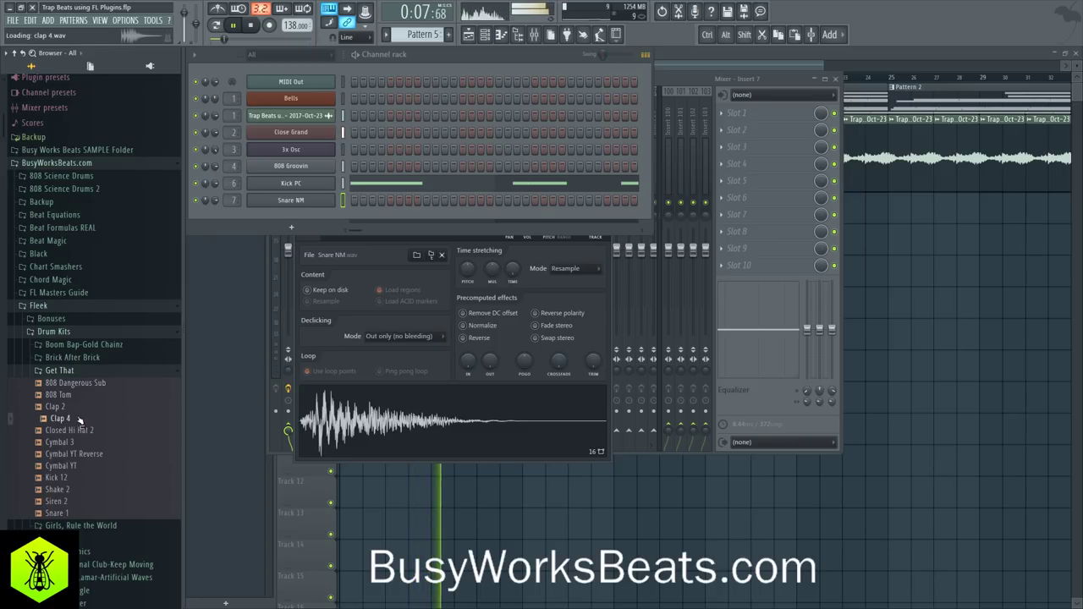
{"action": "right_click", "coordinate": [83, 419]}
{"action": "left_click", "coordinate": [95, 429]}
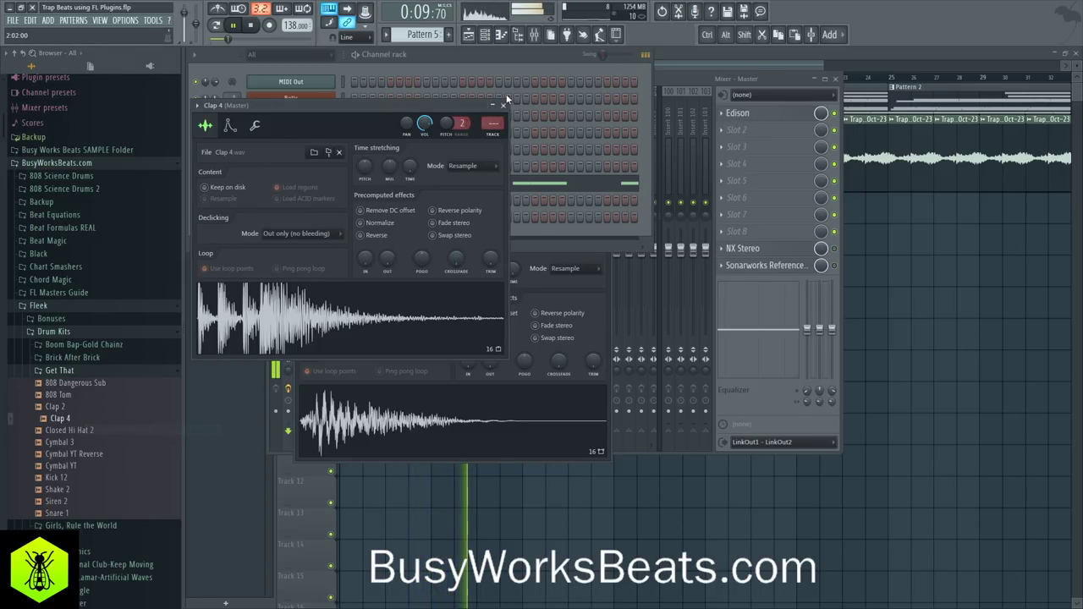
{"action": "left_click", "coordinate": [505, 103]}
{"action": "left_click_drag", "start_coordinate": [233, 217], "coordinate": [233, 198]}
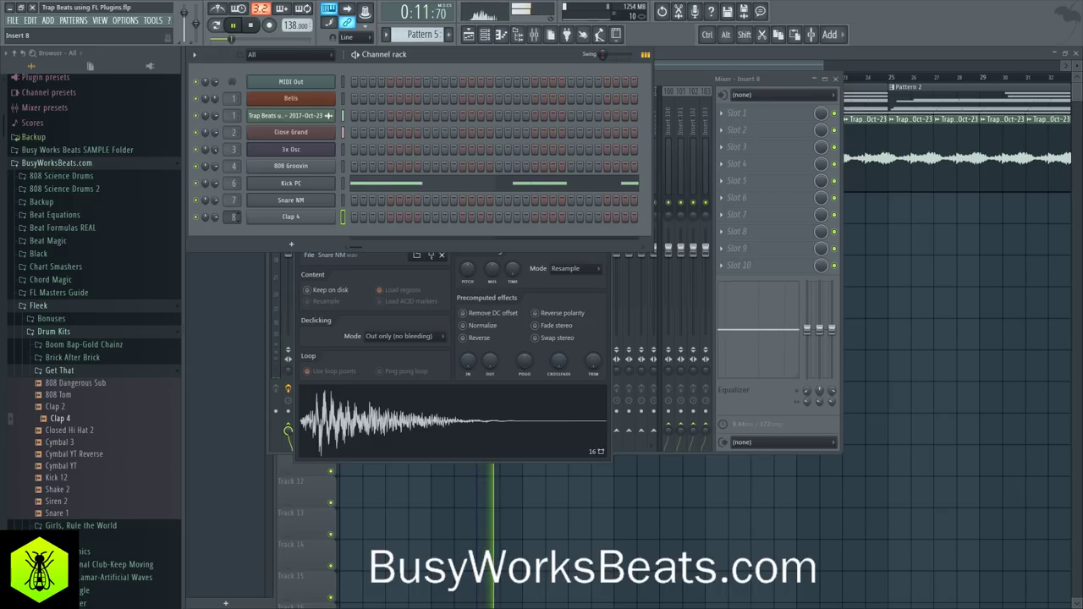
Create Pattern 6, place it at bar 1 of playlist Track 5 and save the project
{"action": "left_click_drag", "start_coordinate": [423, 35], "coordinate": [423, 30]}
{"action": "left_click", "coordinate": [855, 280]}
{"action": "key", "text": "space"}
{"action": "left_click", "coordinate": [351, 275]}
{"action": "left_click", "coordinate": [501, 33]}
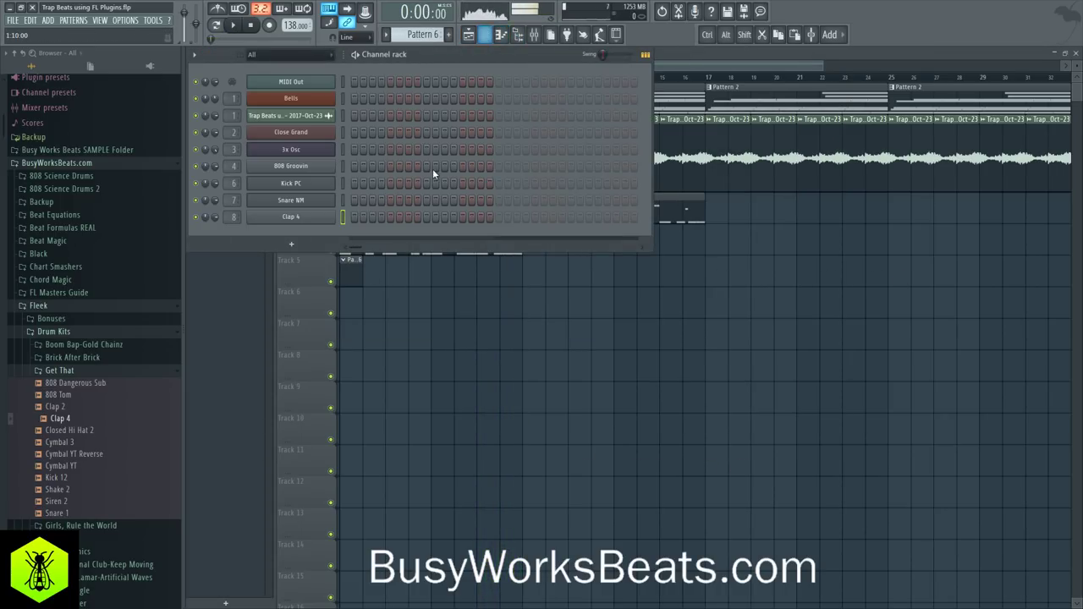
{"action": "key", "text": "ctrl+s"}
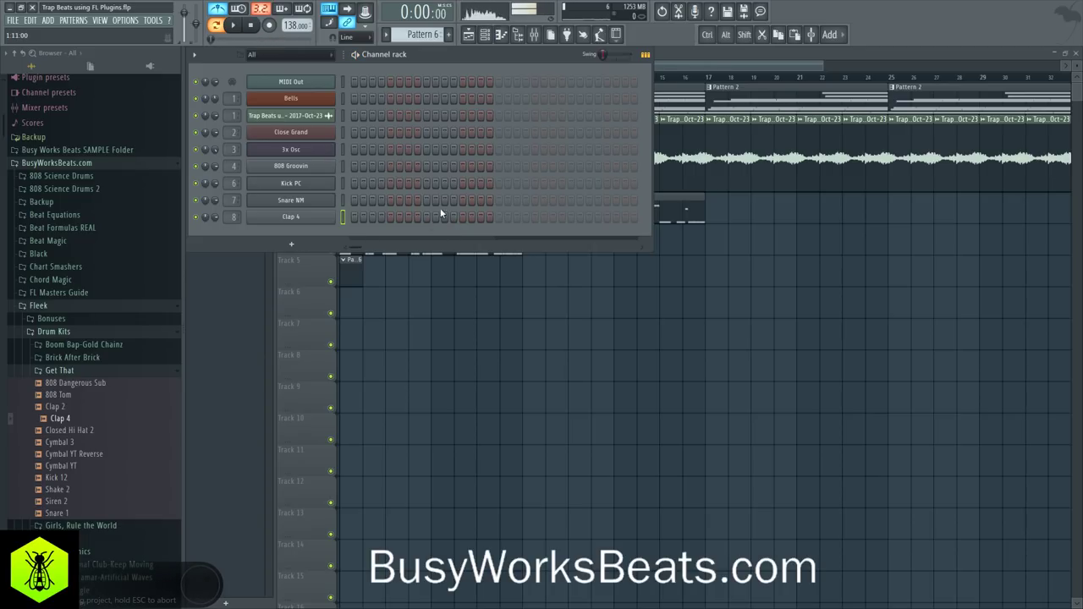
Check the beat with the metronome in pattern mode and add Clap 4 hits on steps 9 and 25
{"action": "key", "text": "space"}
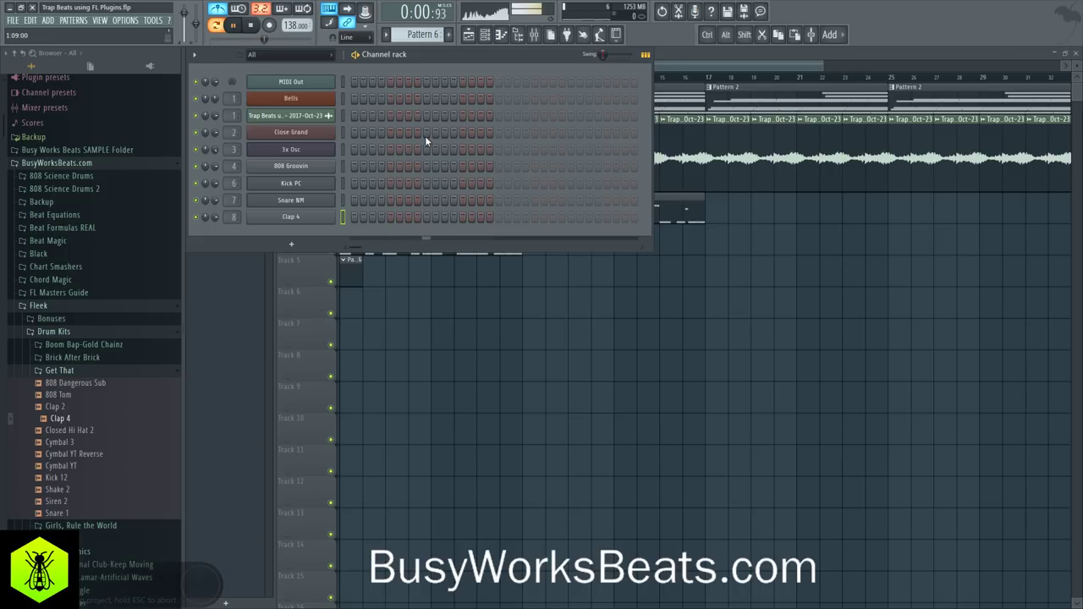
{"action": "key", "text": "space"}
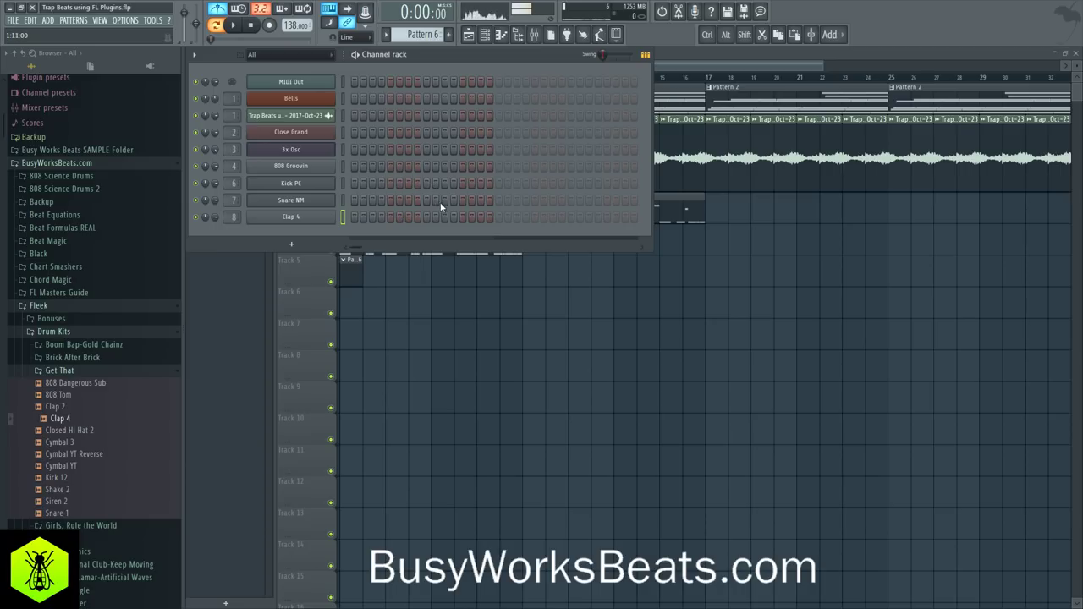
{"action": "left_click", "coordinate": [426, 217]}
{"action": "key", "text": "space"}
{"action": "left_click", "coordinate": [570, 217]}
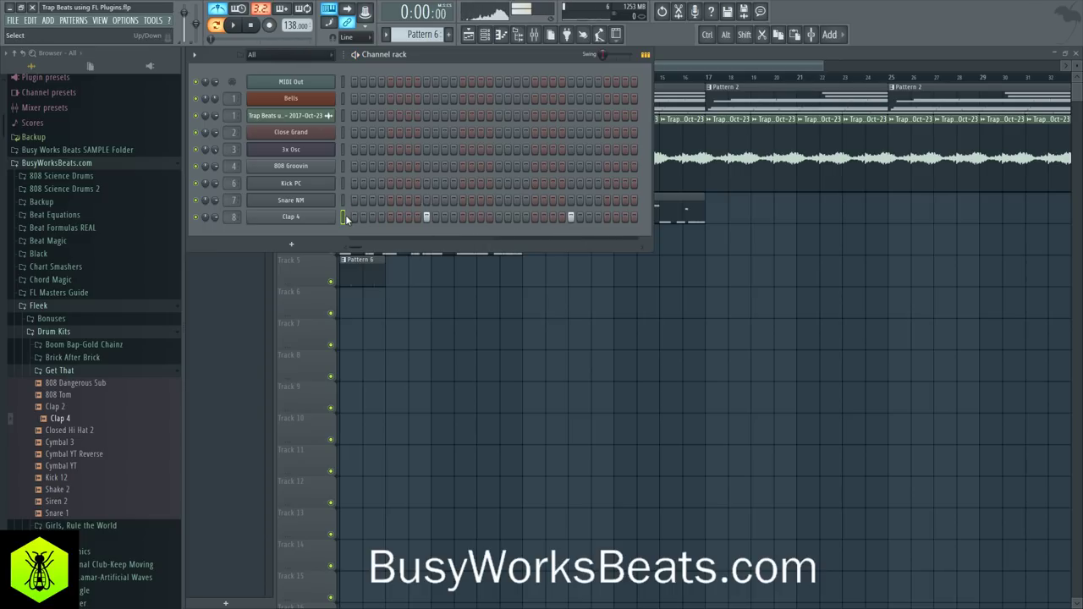
Switch to song mode, repeat Pattern 6 along Track 5 up to bar 9 and play it back briefly
{"action": "key", "text": "F6"}
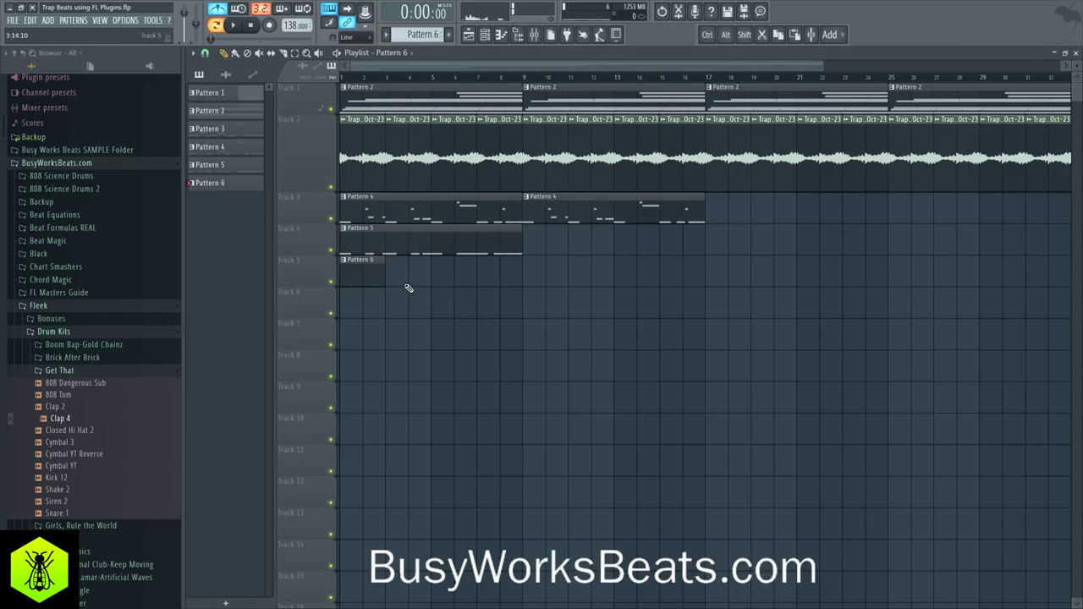
{"action": "left_click", "coordinate": [221, 26]}
{"action": "left_click", "coordinate": [435, 265]}
{"action": "left_click", "coordinate": [481, 264]}
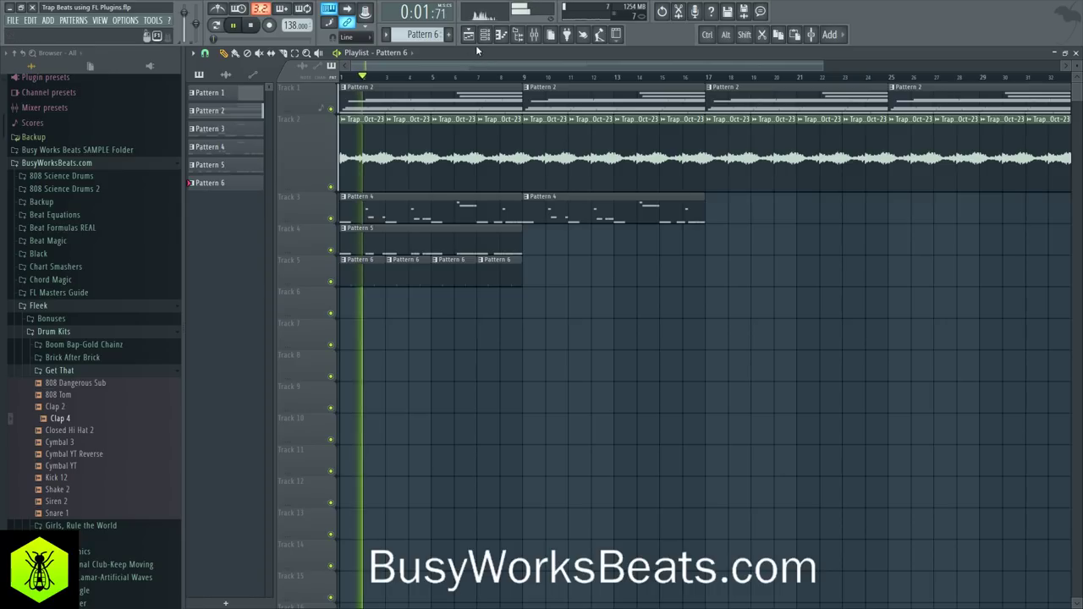
{"action": "key", "text": "F6"}
{"action": "key", "text": "F6"}
{"action": "key", "text": "space"}
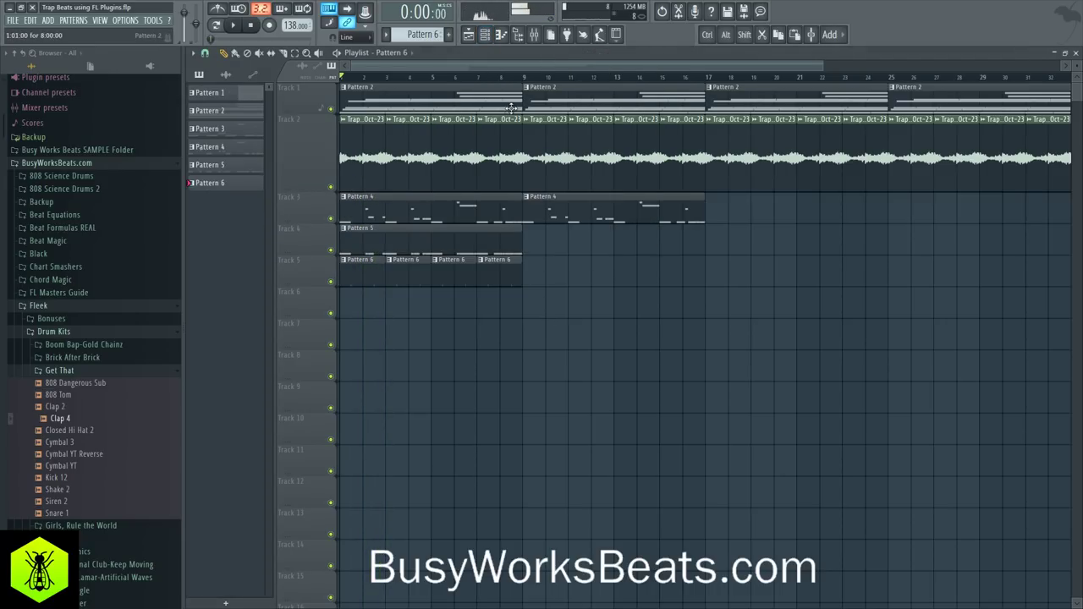
Create Pattern 7 with a clip at bar 1 of Track 6, show its channel rack and save the project
{"action": "left_click", "coordinate": [487, 39]}
{"action": "left_click", "coordinate": [448, 35]}
{"action": "key", "text": "F6"}
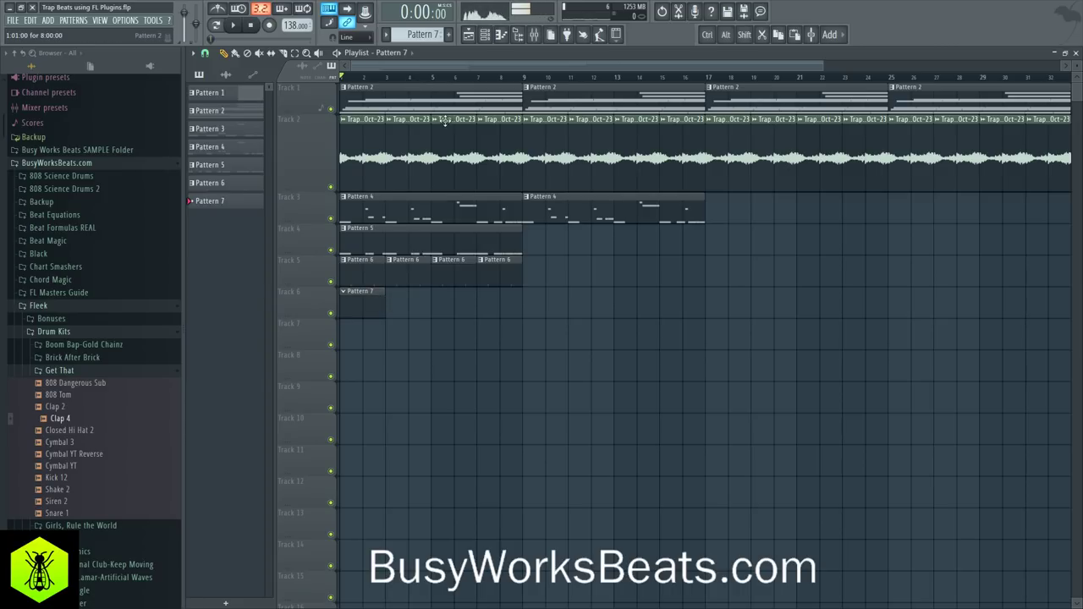
{"action": "left_click", "coordinate": [488, 39]}
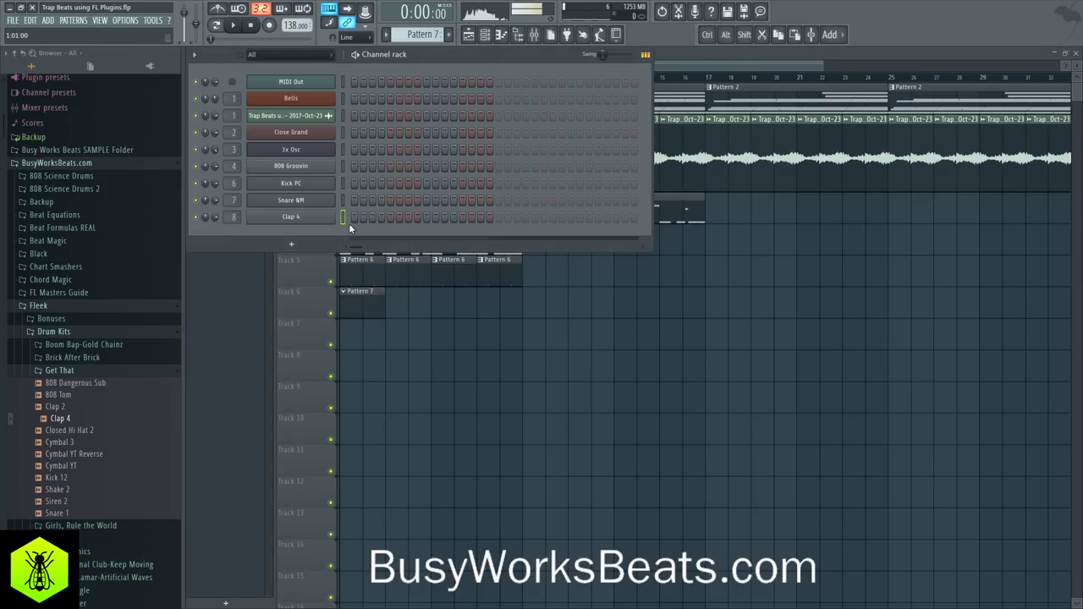
{"action": "key", "text": "ctrl+s"}
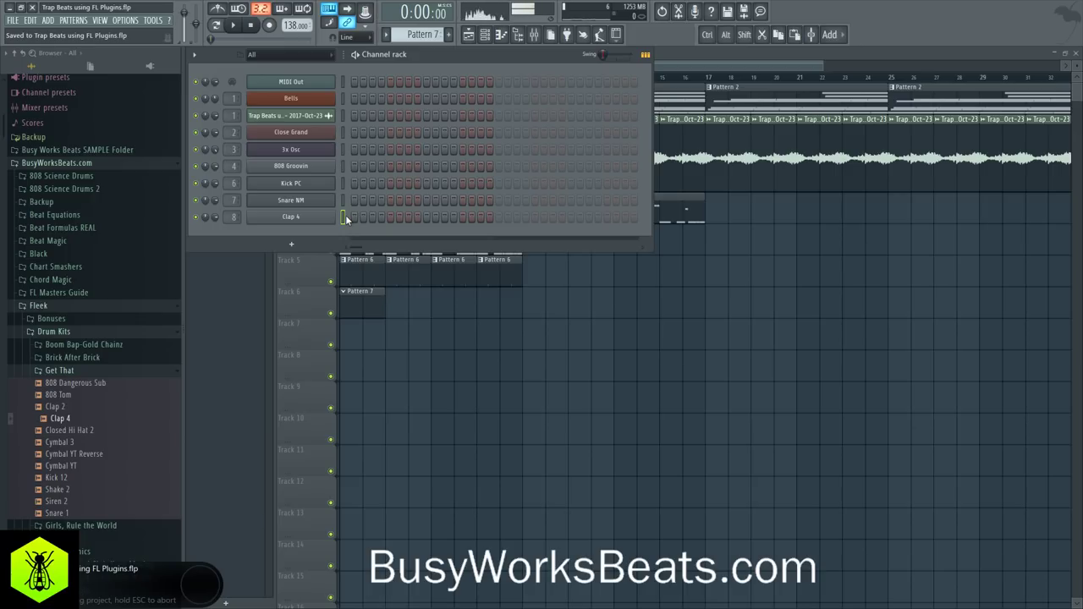
Play the song in short bursts and add Snare NM hits on steps 15, 25 and 31 of Pattern 7
{"action": "key", "text": "space"}
{"action": "key", "text": "space"}
{"action": "key", "text": "F6"}
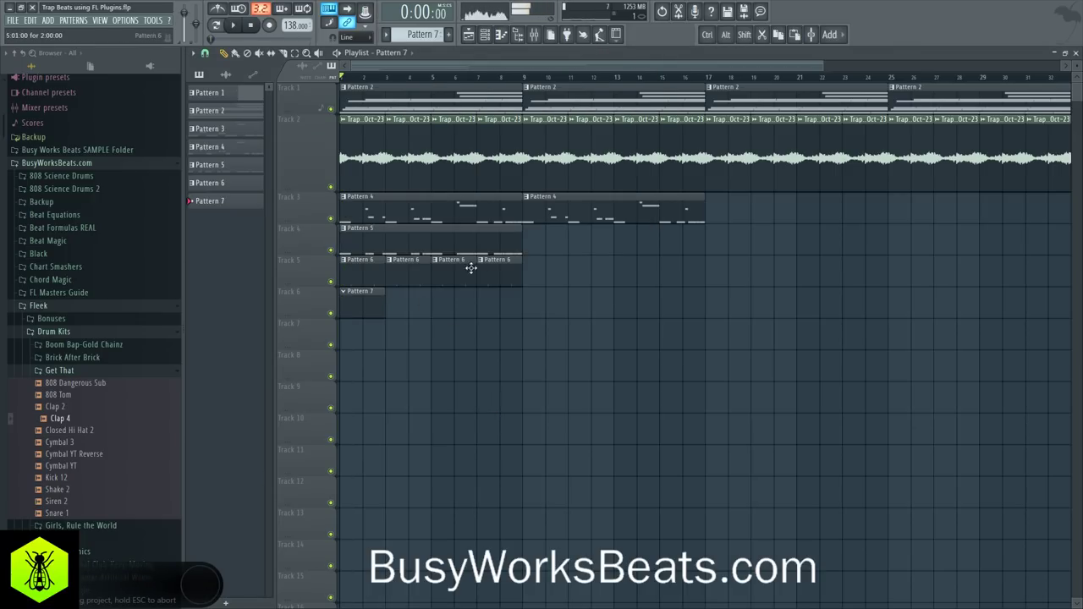
{"action": "left_click", "coordinate": [486, 36]}
{"action": "key", "text": "space"}
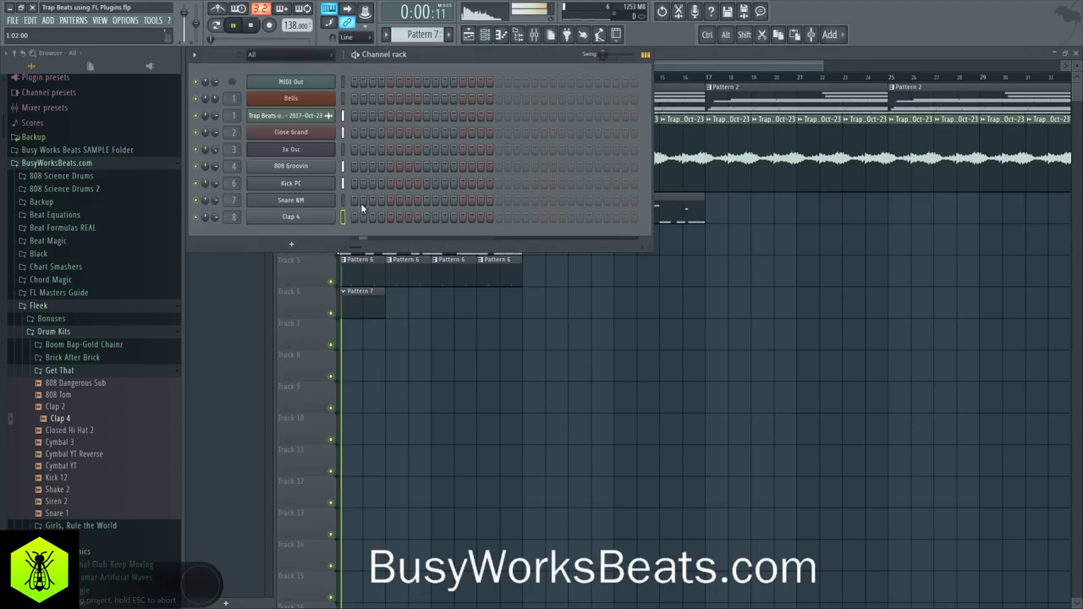
{"action": "key", "text": "space"}
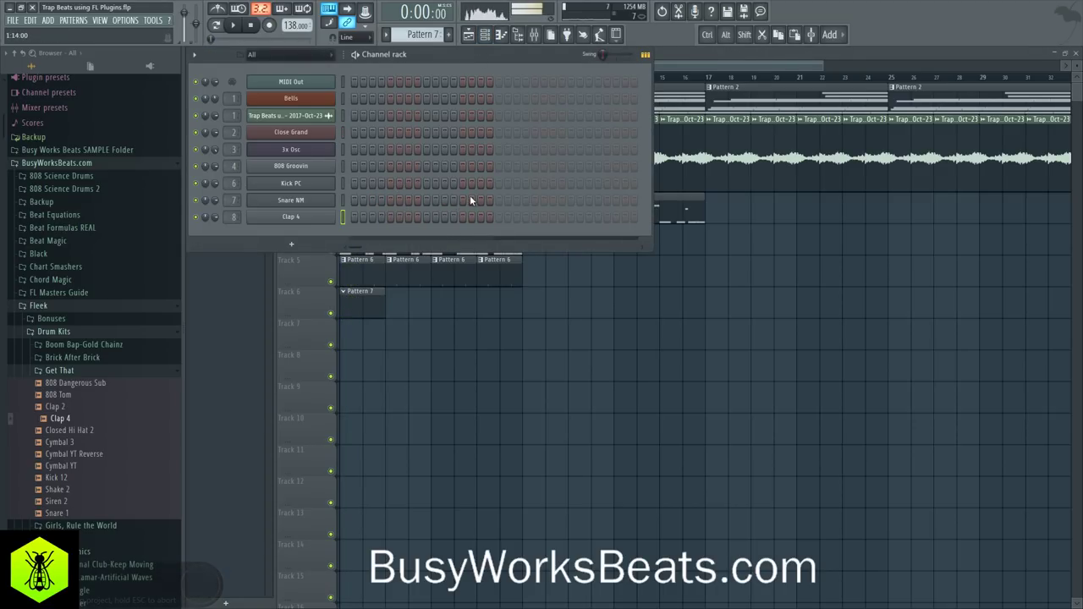
{"action": "left_click", "coordinate": [482, 199]}
{"action": "key", "text": "space"}
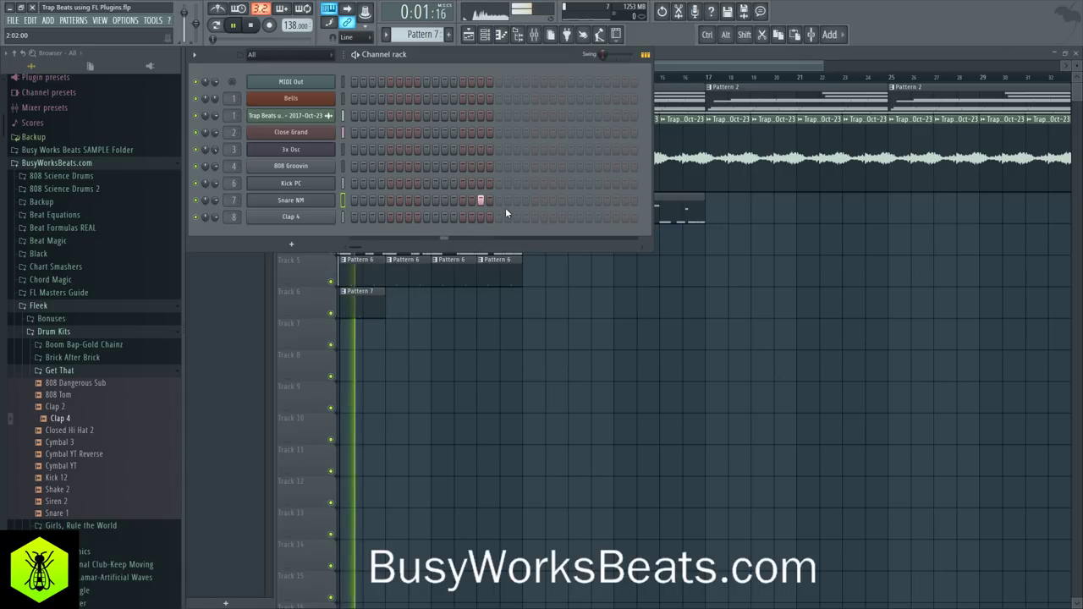
{"action": "left_click", "coordinate": [571, 200]}
{"action": "left_click", "coordinate": [625, 200]}
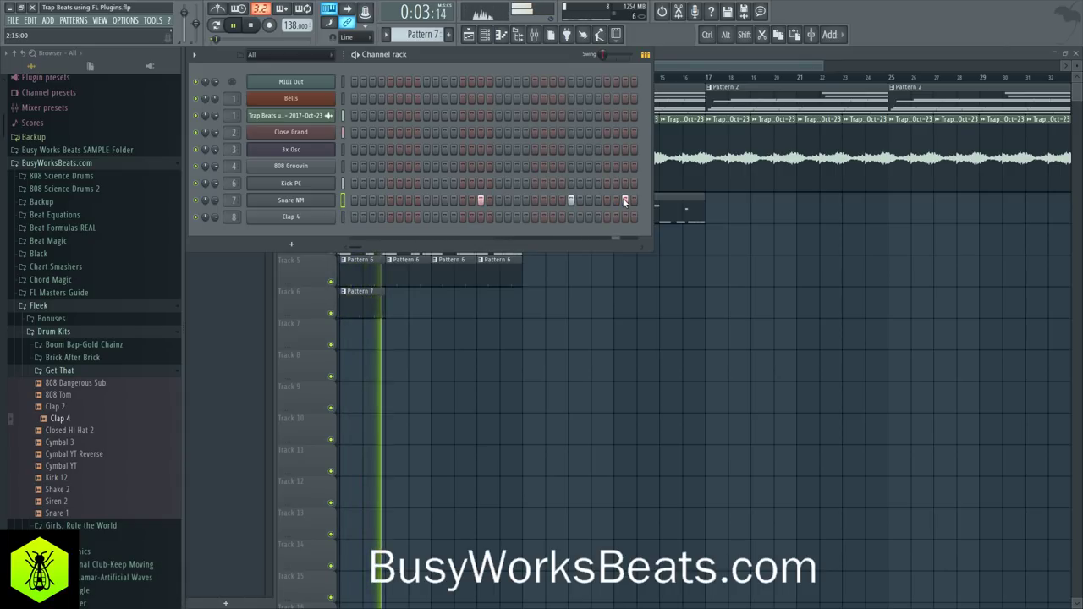
{"action": "key", "text": "space"}
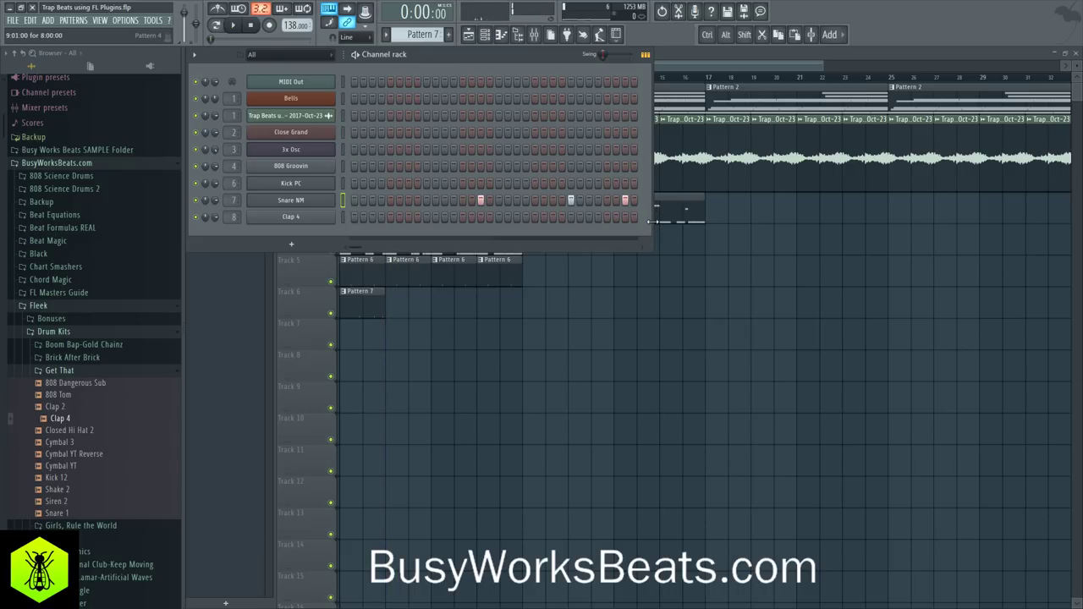
Widen the channel rack to show 64 steps and add a Snare NM hit on step 41 during playback
{"action": "left_click_drag", "start_coordinate": [652, 222], "coordinate": [967, 267]}
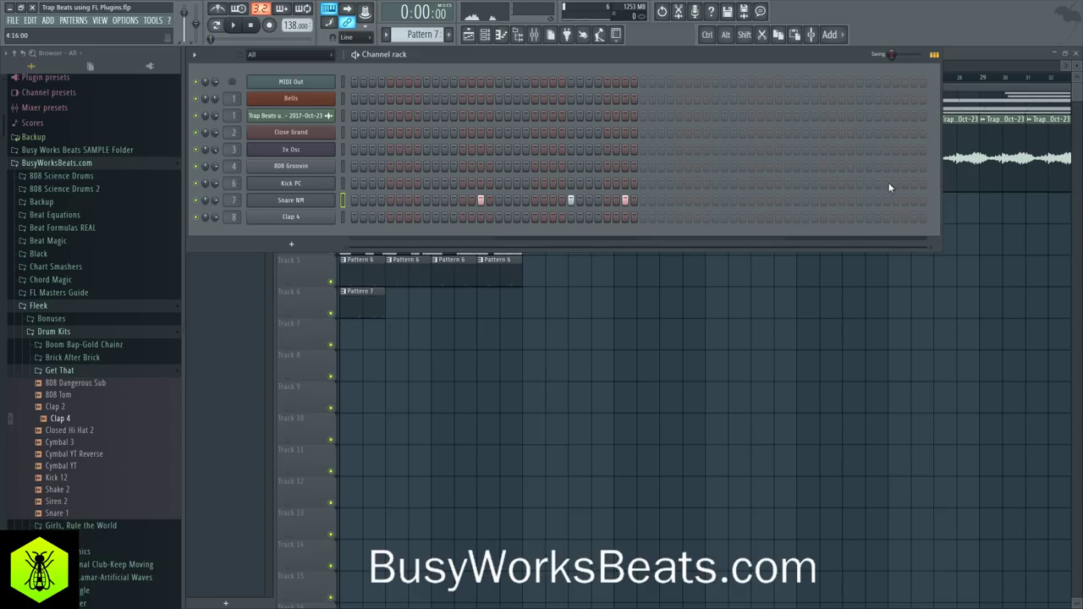
{"action": "key", "text": "space"}
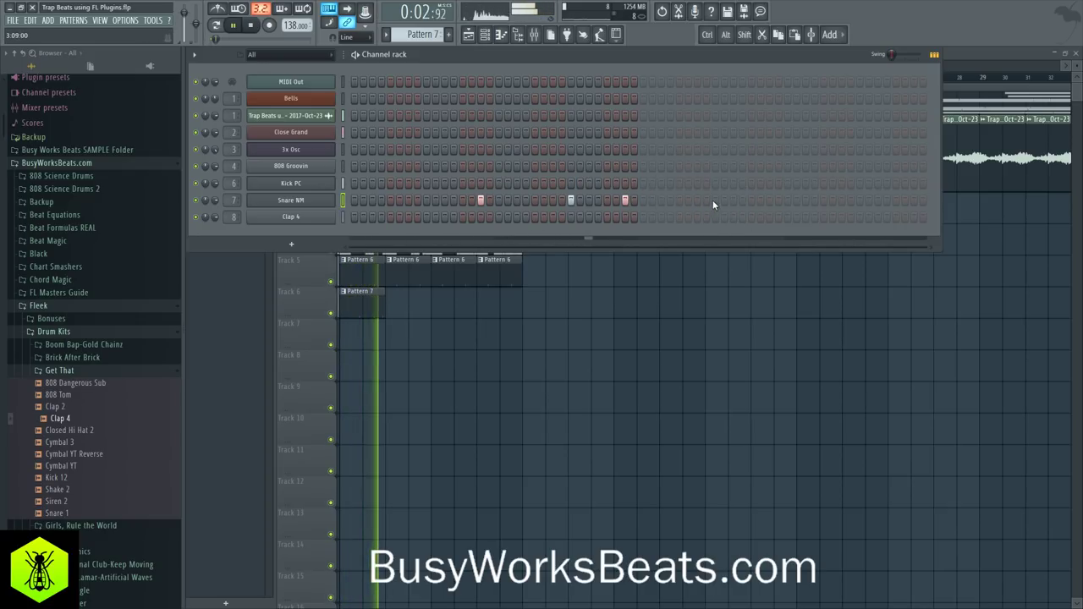
{"action": "left_click", "coordinate": [716, 201]}
{"action": "key", "text": "space"}
Extend the Pattern 7 clip on Track 6 to bar 5 and add Snare NM hits on steps 59 and 63
{"action": "right_click", "coordinate": [646, 349]}
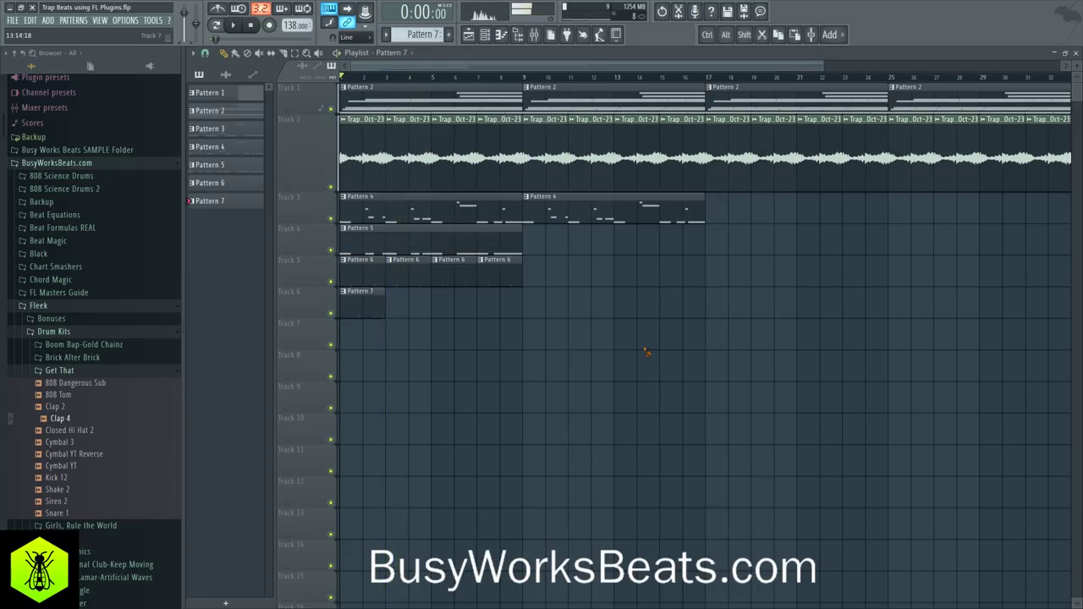
{"action": "left_click_drag", "start_coordinate": [385, 313], "coordinate": [426, 308]}
{"action": "key", "text": "space"}
{"action": "key", "text": "F6"}
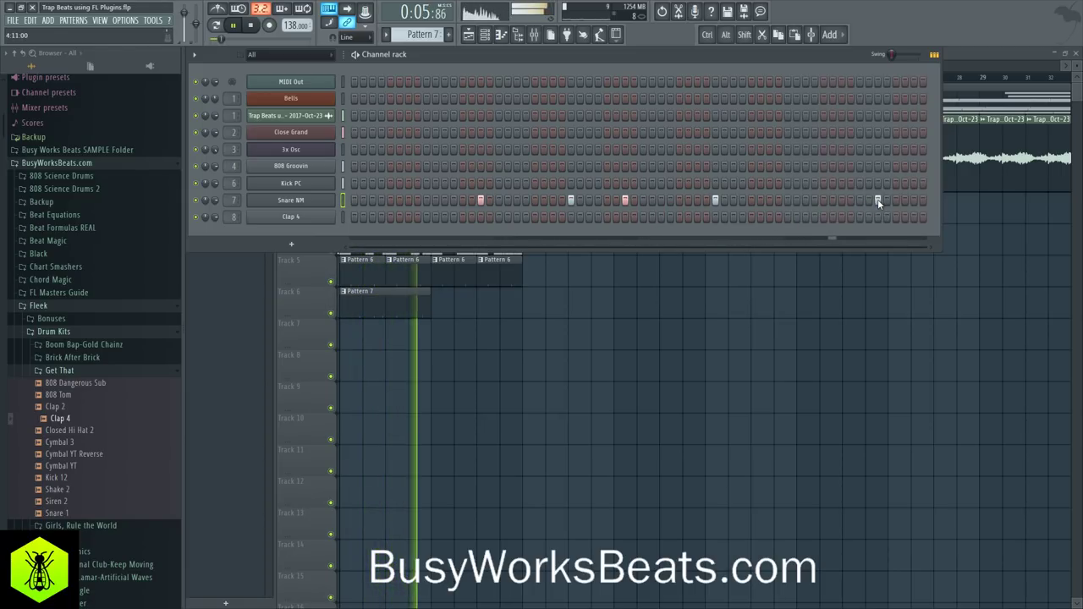
{"action": "key", "text": "space"}
{"action": "key", "text": "F6"}
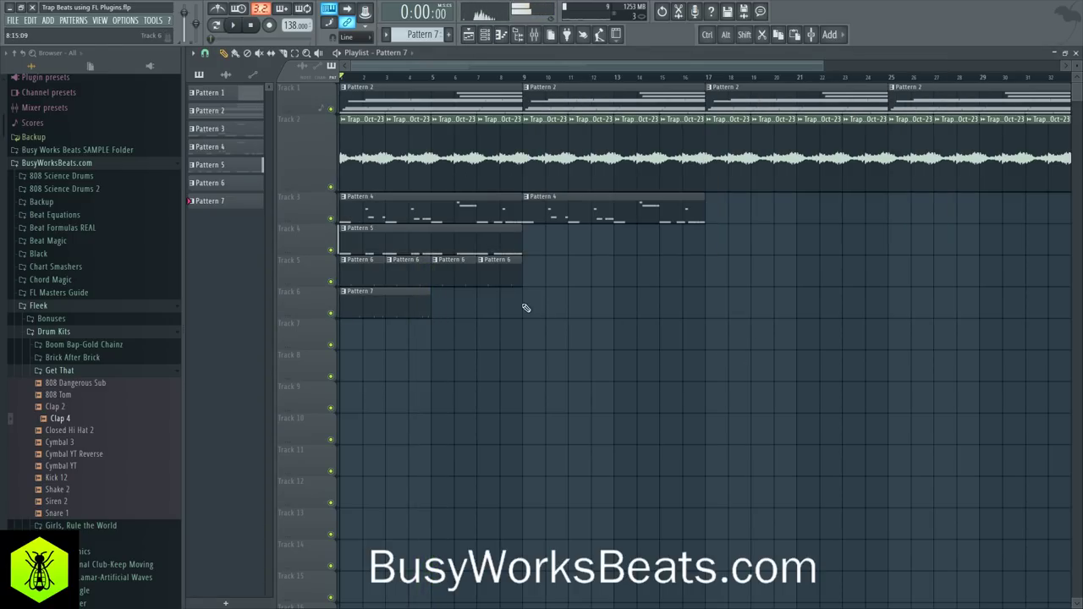
Place a second Pattern 7 clip at bar 5 of Track 6 and play the song with the channel rack shown
{"action": "left_click", "coordinate": [435, 303]}
{"action": "key", "text": "space"}
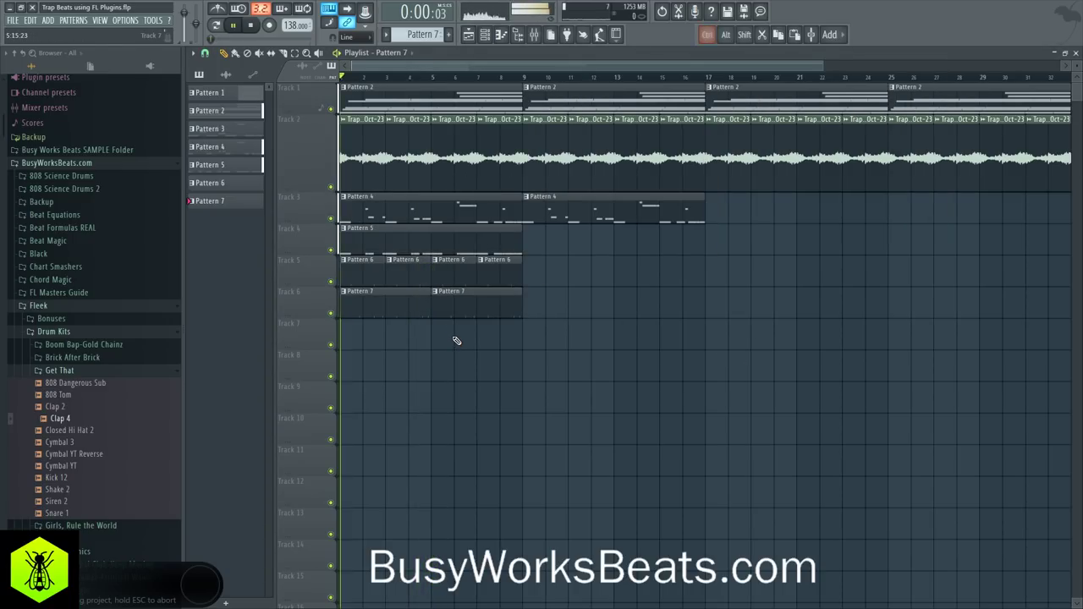
{"action": "left_click", "coordinate": [485, 35]}
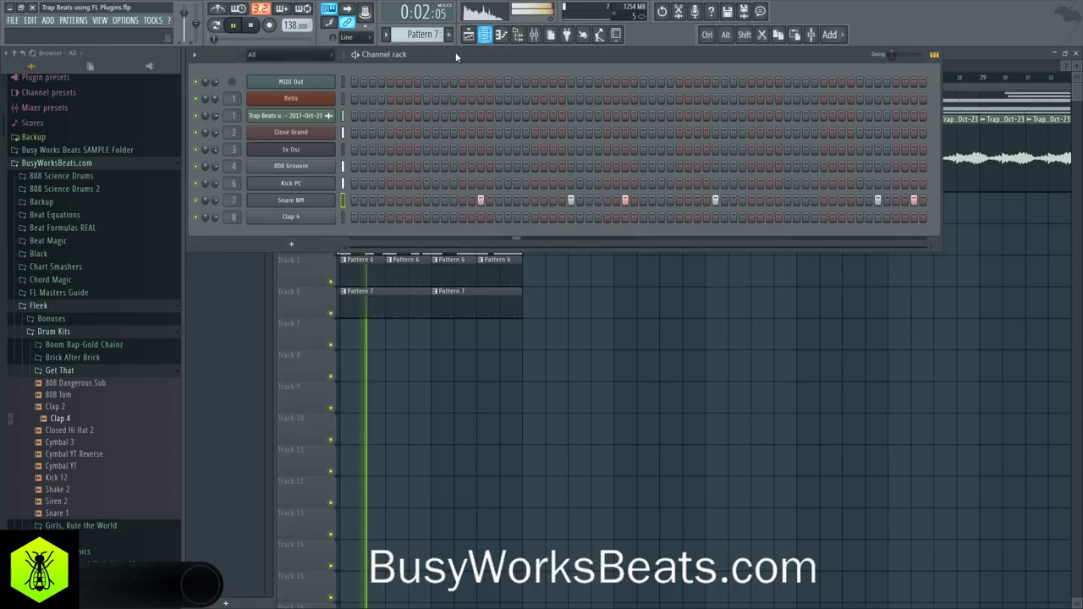
Balance the mixer levels: lower Bells and 808 Groovin, raise Kick PC slightly, and set Close Grand to about -6.1 dB
{"action": "left_click", "coordinate": [535, 35]}
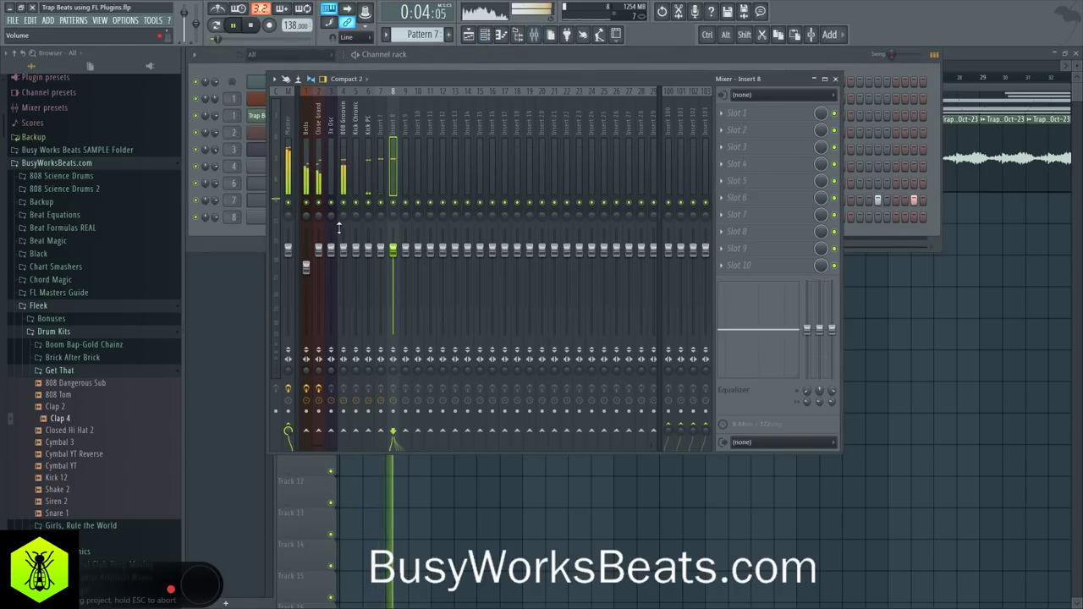
{"action": "mouse_move", "coordinate": [319, 250]}
{"action": "left_mouse_down"}
{"action": "mouse_move", "coordinate": [306, 283]}
{"action": "mouse_move", "coordinate": [319, 269]}
{"action": "left_mouse_up"}
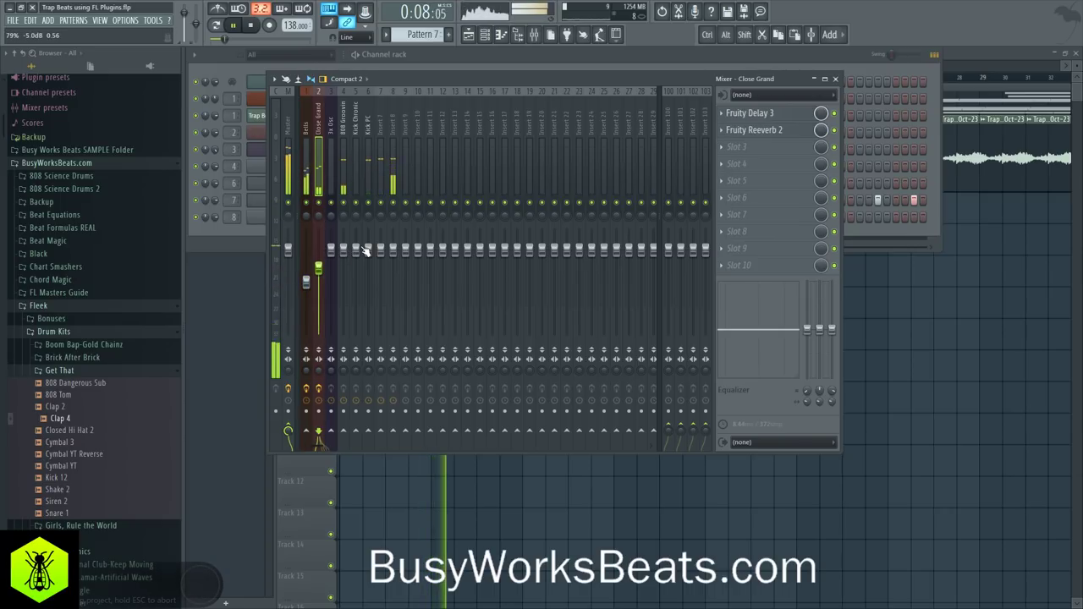
{"action": "left_click", "coordinate": [368, 249]}
{"action": "left_click_drag", "start_coordinate": [343, 250], "coordinate": [307, 277]}
{"action": "left_click", "coordinate": [319, 268]}
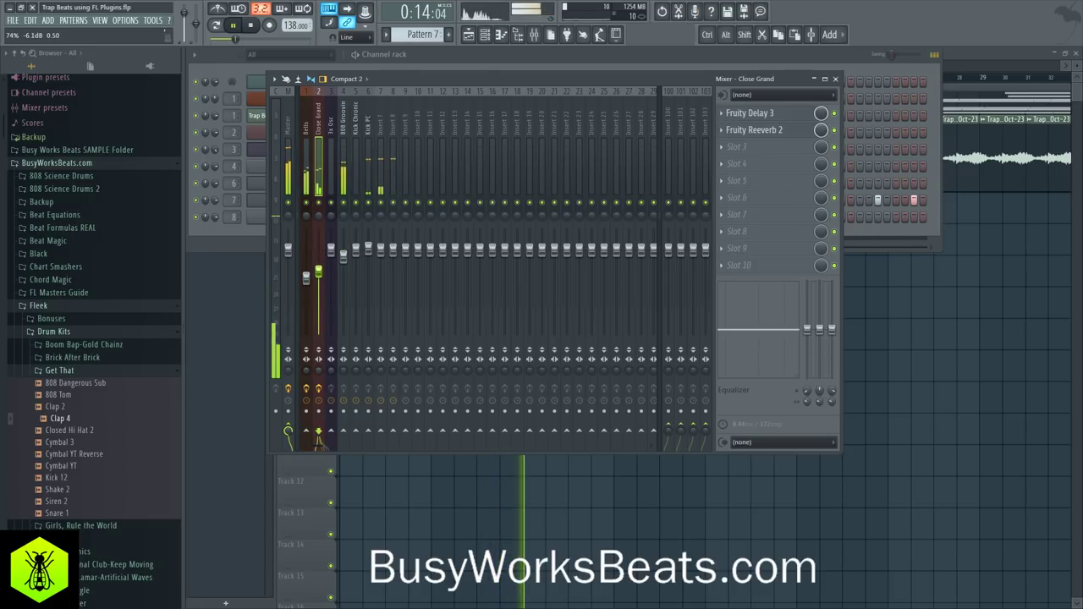
Duplicate the Pattern 6 and Pattern 7 clips on Tracks 5 and 6 so they also fill bars 9 to 17
{"action": "left_click", "coordinate": [960, 360]}
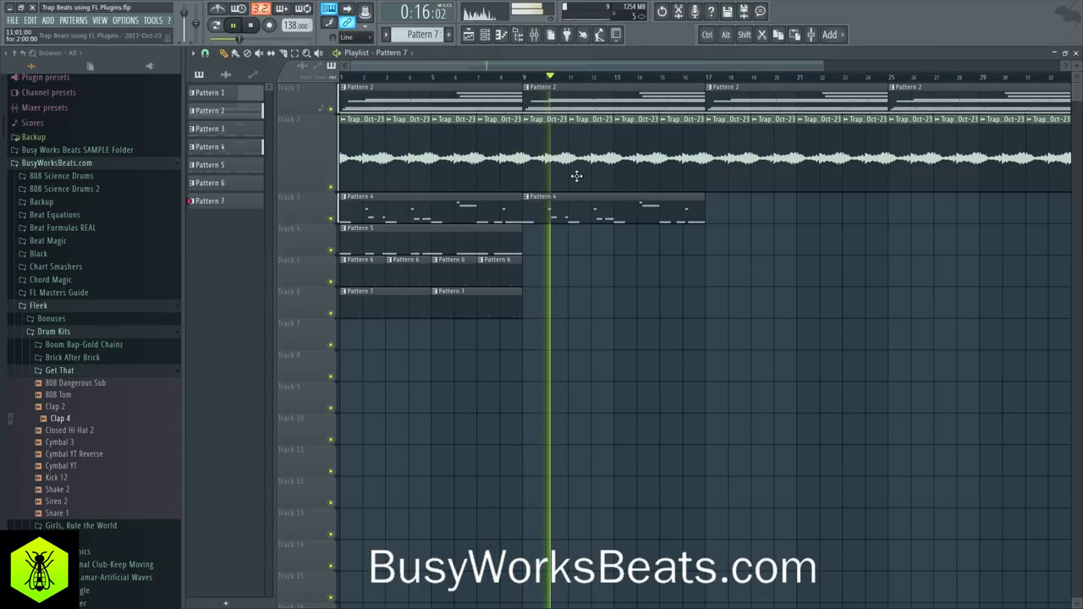
{"action": "mouse_move", "coordinate": [552, 303]}
{"action": "left_mouse_down"}
{"action": "mouse_move", "coordinate": [394, 317]}
{"action": "mouse_move", "coordinate": [359, 269]}
{"action": "left_mouse_up"}
{"action": "left_click_drag", "start_coordinate": [360, 290], "coordinate": [544, 289]}
Rename playlist Track 5 as clapo and Track 6 as snapo
{"action": "right_click", "coordinate": [328, 258]}
{"action": "left_click", "coordinate": [338, 262]}
{"action": "type", "text": "clapo"}
{"action": "key", "text": "Return"}
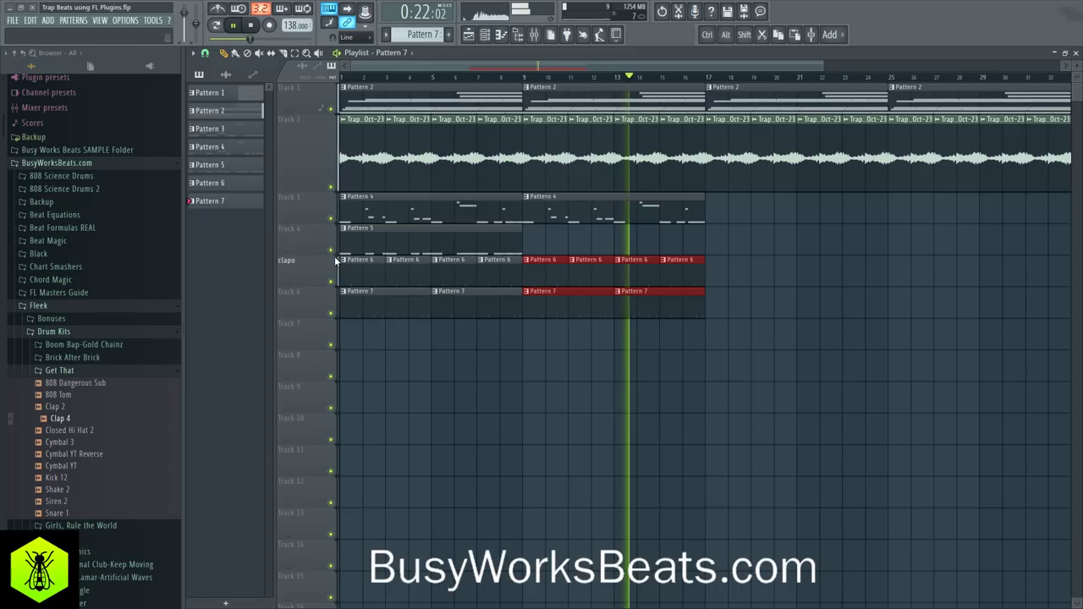
{"action": "left_click", "coordinate": [319, 293]}
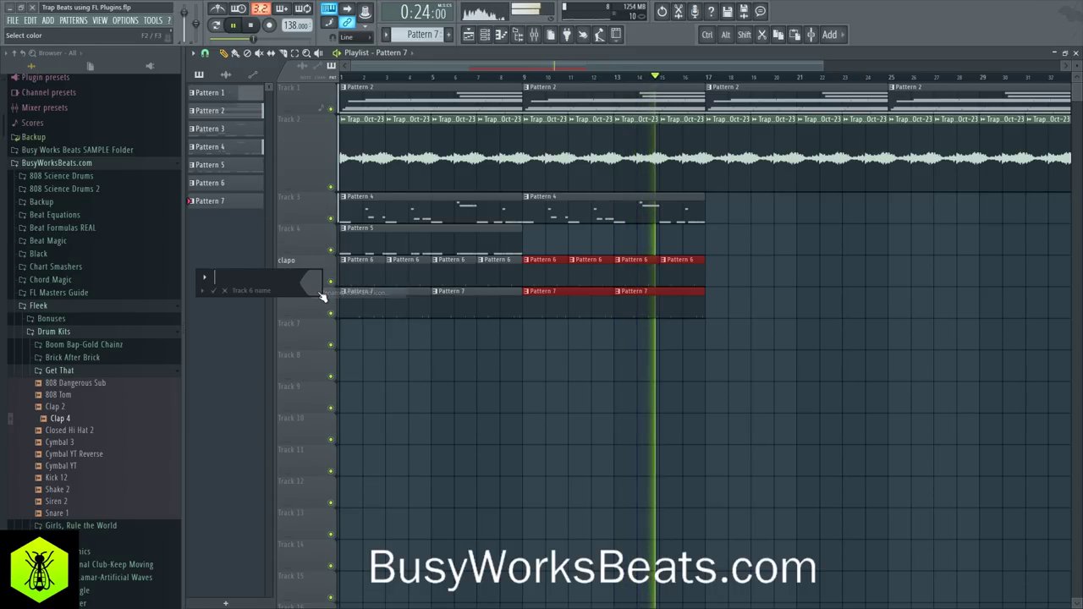
{"action": "type", "text": "snapo"}
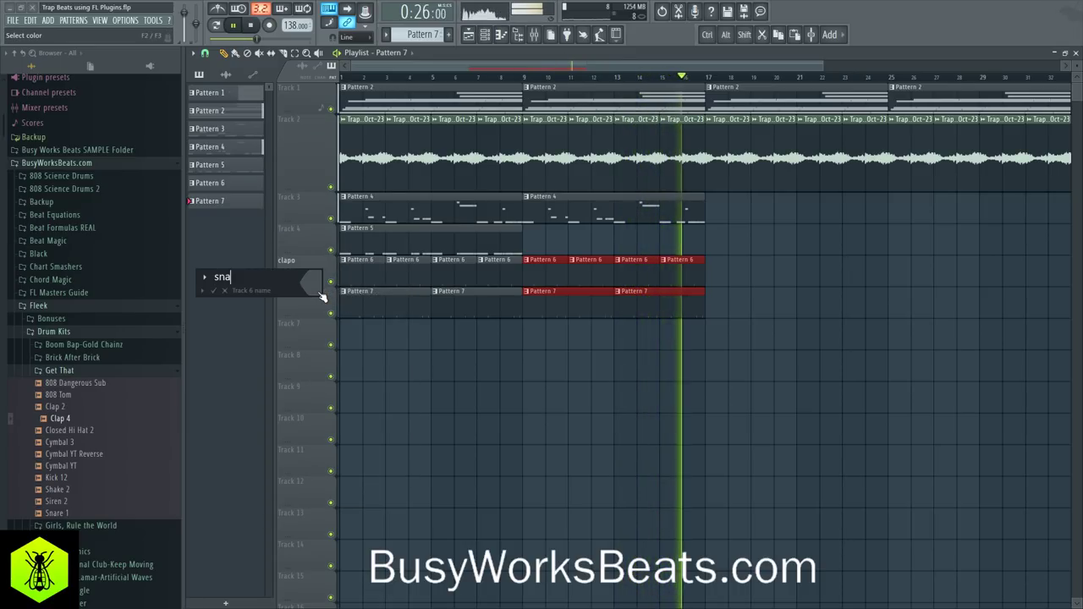
{"action": "key", "text": "Return"}
Rename playlist Track 4 as kick and Track 3 as 808
{"action": "right_click", "coordinate": [311, 235]}
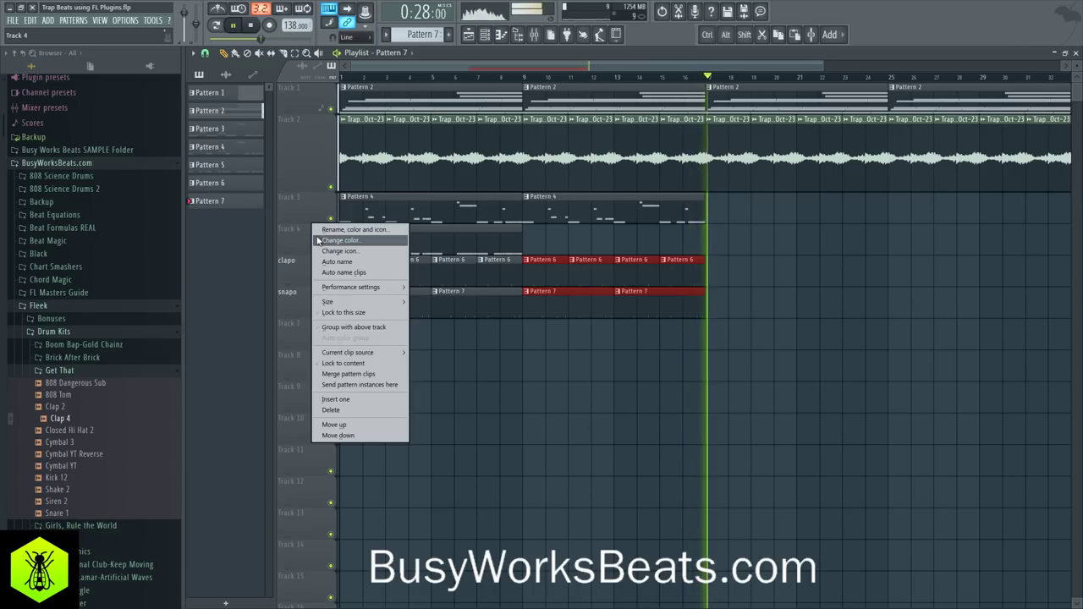
{"action": "left_click", "coordinate": [321, 229]}
{"action": "type", "text": "kick"}
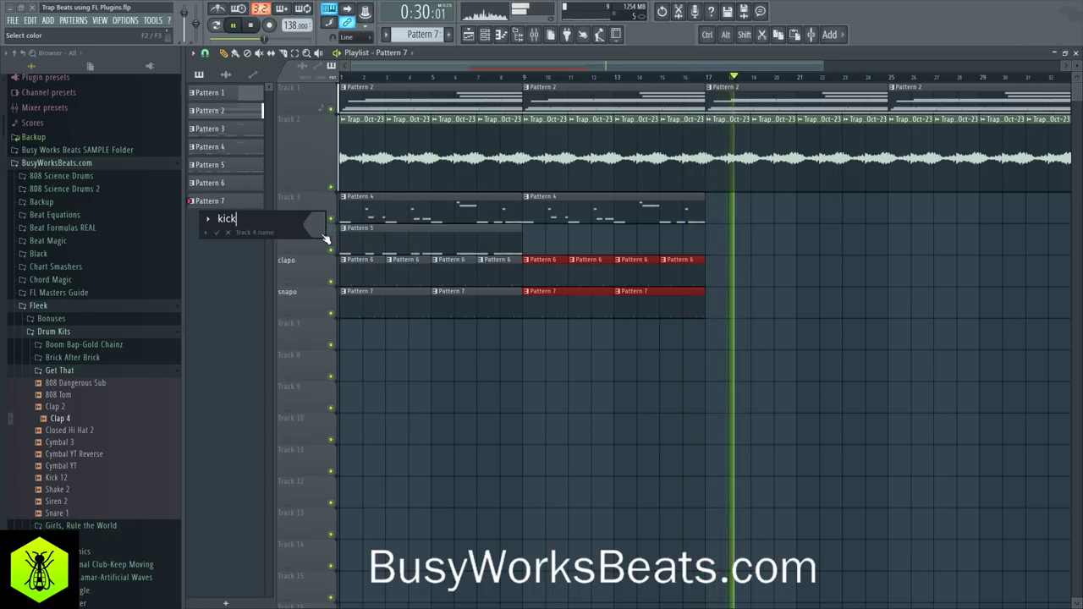
{"action": "key", "text": "Return"}
{"action": "right_click", "coordinate": [320, 203]}
{"action": "left_click", "coordinate": [321, 199]}
{"action": "type", "text": "808"}
{"action": "key", "text": "Return"}
Rename playlist Track 2 as bell and Track 1 as piano, and clear the clip selection
{"action": "right_click", "coordinate": [315, 121]}
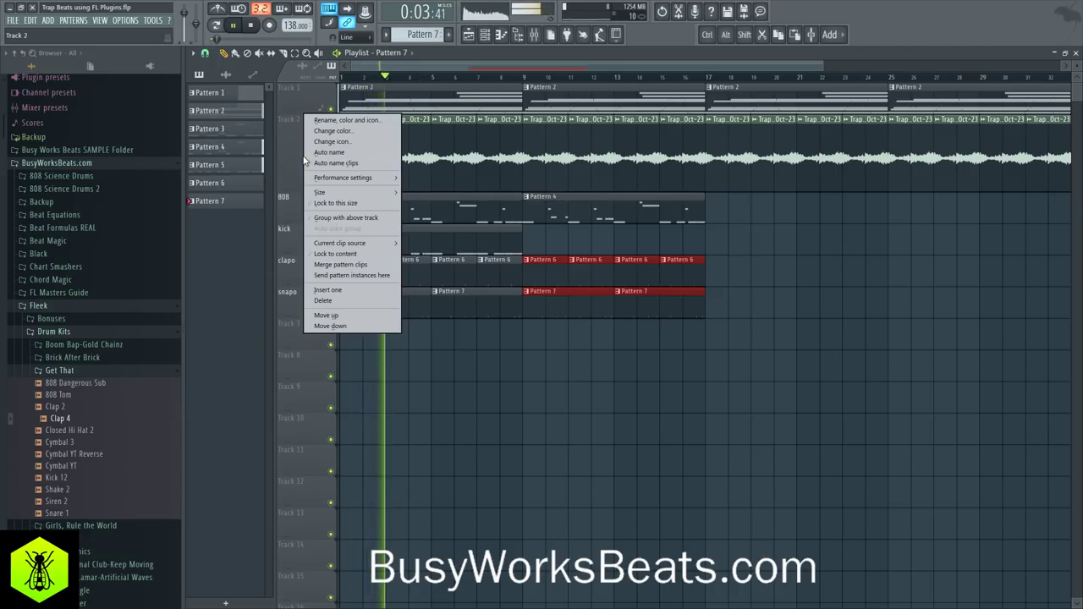
{"action": "left_click", "coordinate": [322, 116]}
{"action": "type", "text": "bell"}
{"action": "key", "text": "Return"}
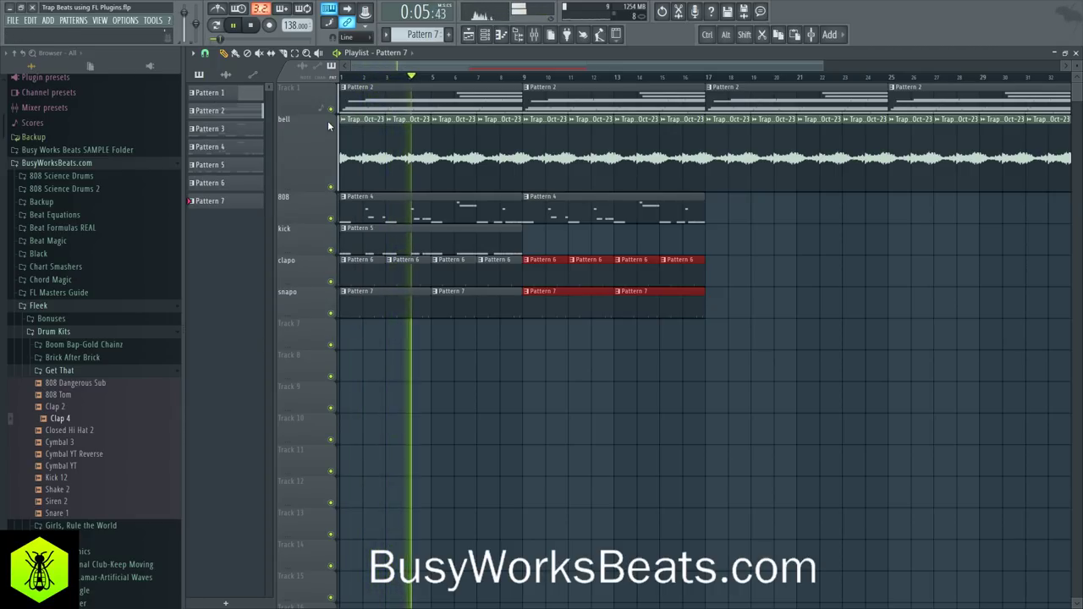
{"action": "right_click", "coordinate": [313, 87]}
{"action": "left_click", "coordinate": [328, 88]}
{"action": "type", "text": "piano"}
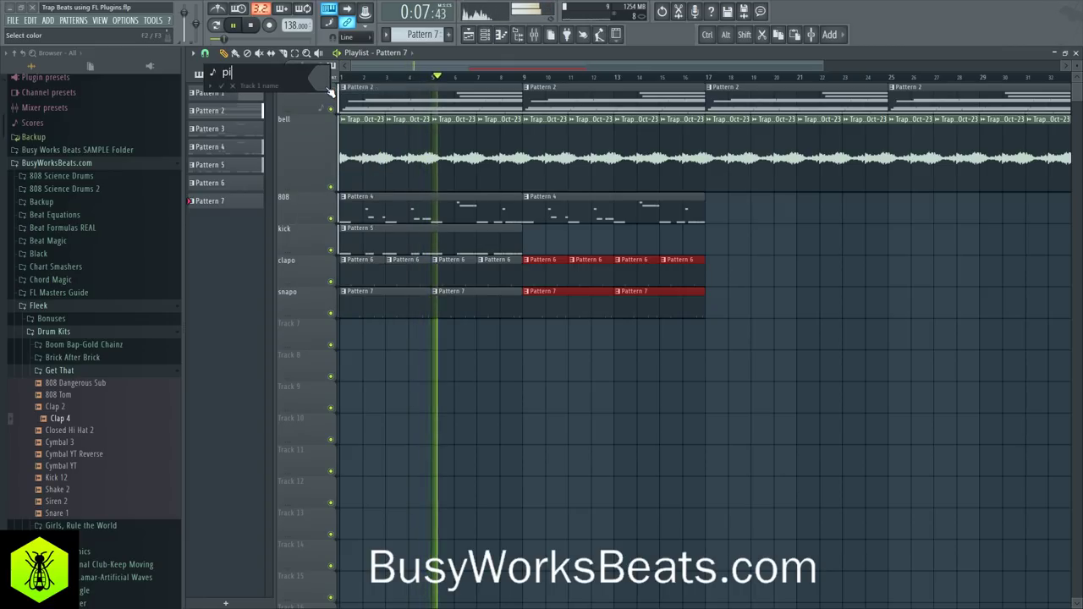
{"action": "key", "text": "Return"}
{"action": "left_click", "coordinate": [491, 382], "text": "ctrl"}
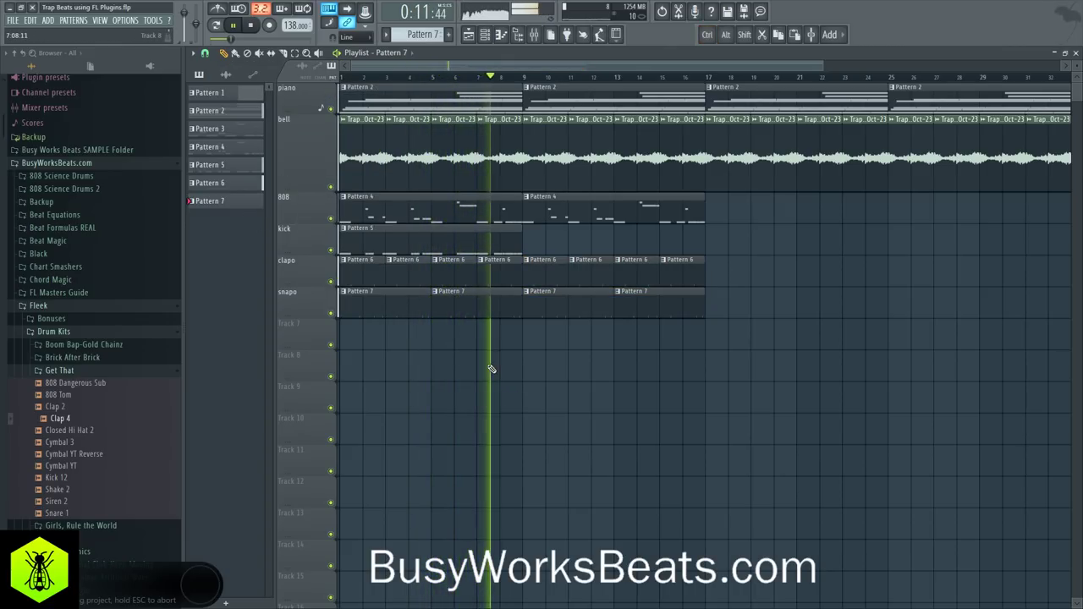
Collapse the expanded sample folders in the browser and hide the browser
{"action": "left_click", "coordinate": [135, 374]}
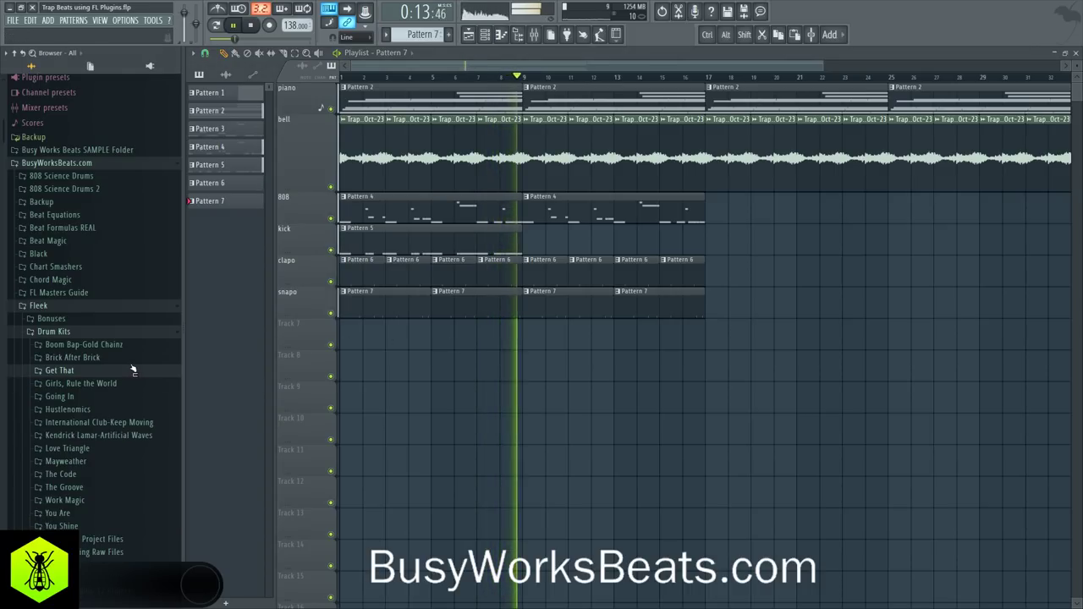
{"action": "left_click", "coordinate": [22, 54]}
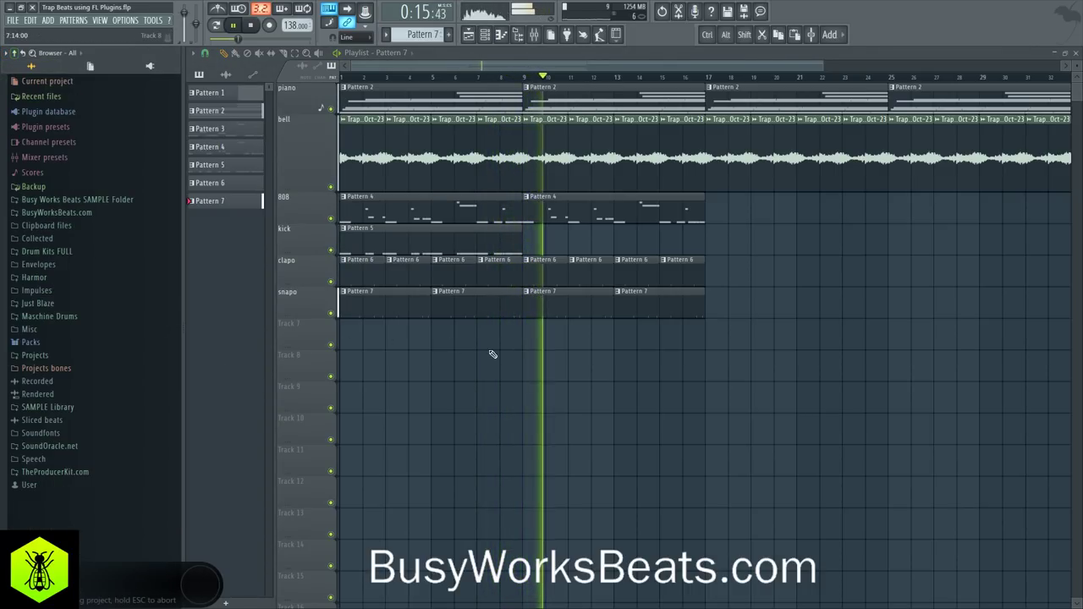
{"action": "left_click", "coordinate": [517, 38]}
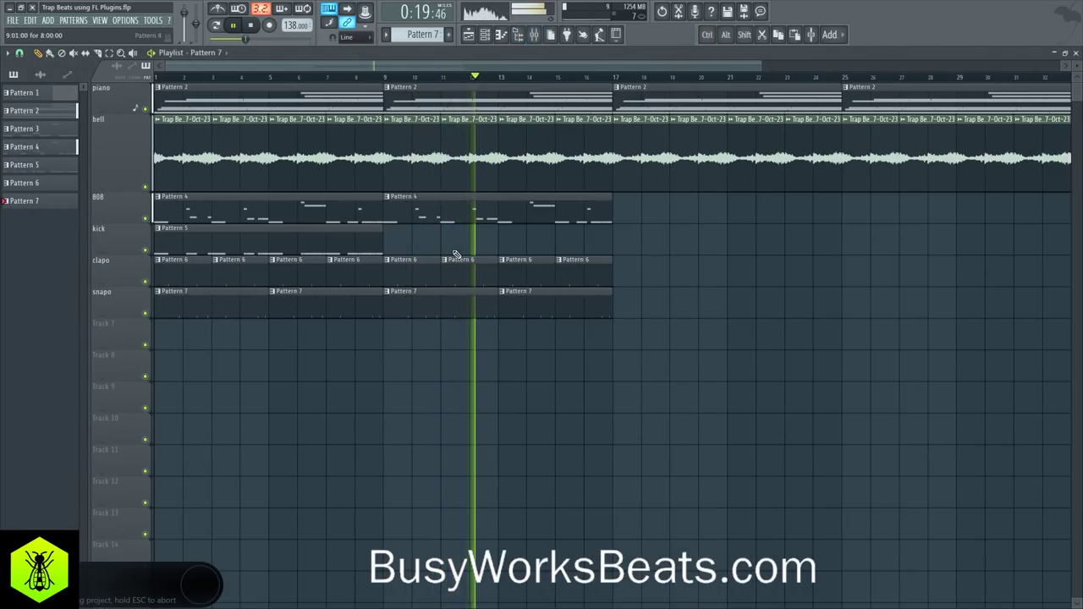
Show the channel rack and switch to the empty Pattern 8
{"action": "left_click", "coordinate": [484, 34]}
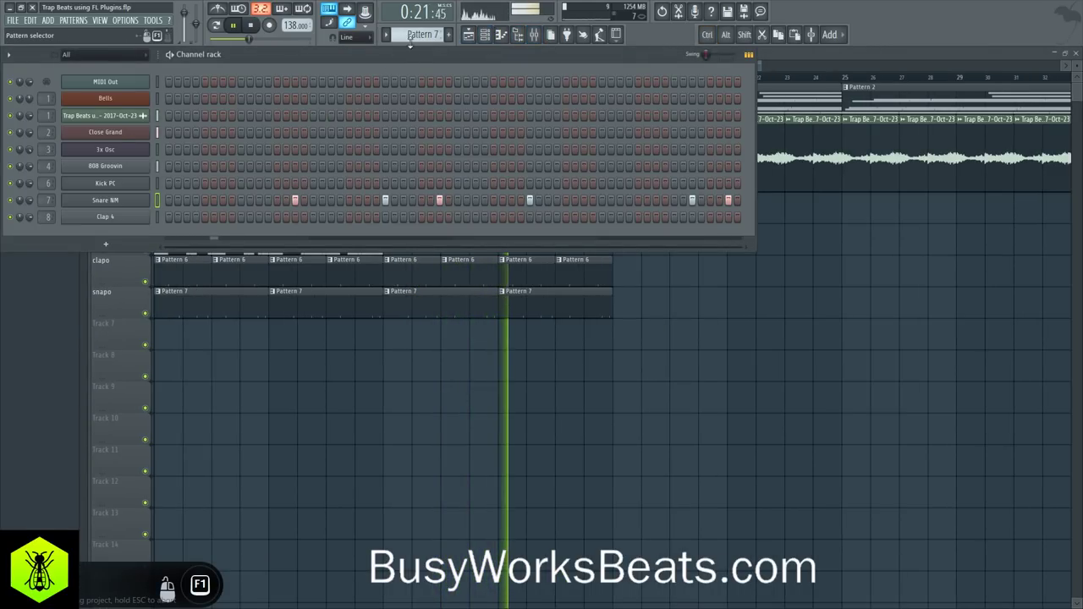
{"action": "scroll", "coordinate": [411, 36], "scroll_direction": "up", "scroll_amount": 1}
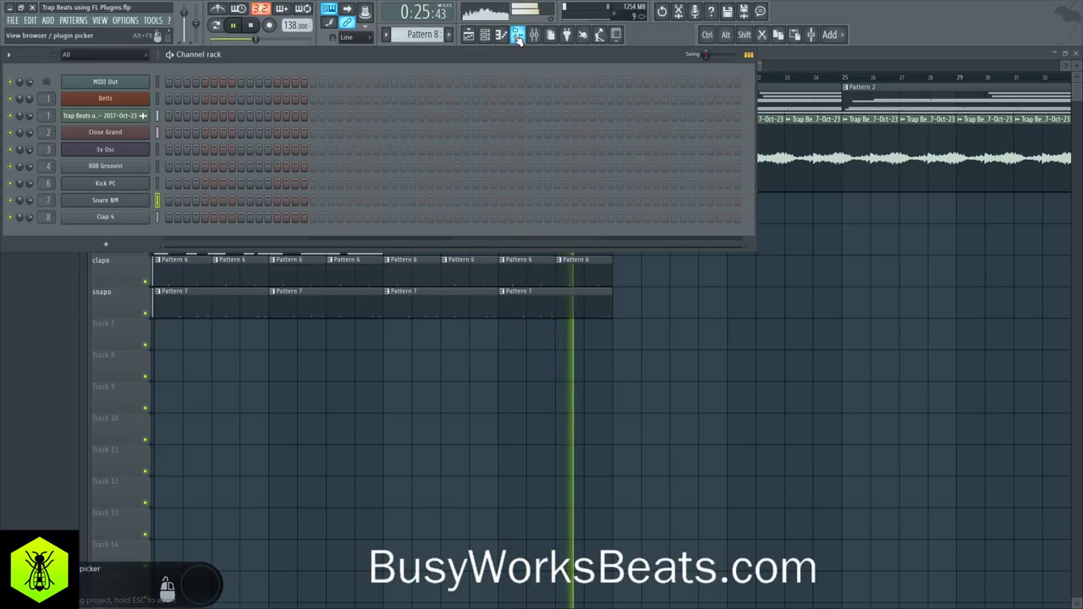
Show the browser and expand the Hats folder of the Drums pack
{"action": "key", "text": "alt+F8"}
{"action": "left_click", "coordinate": [82, 216]}
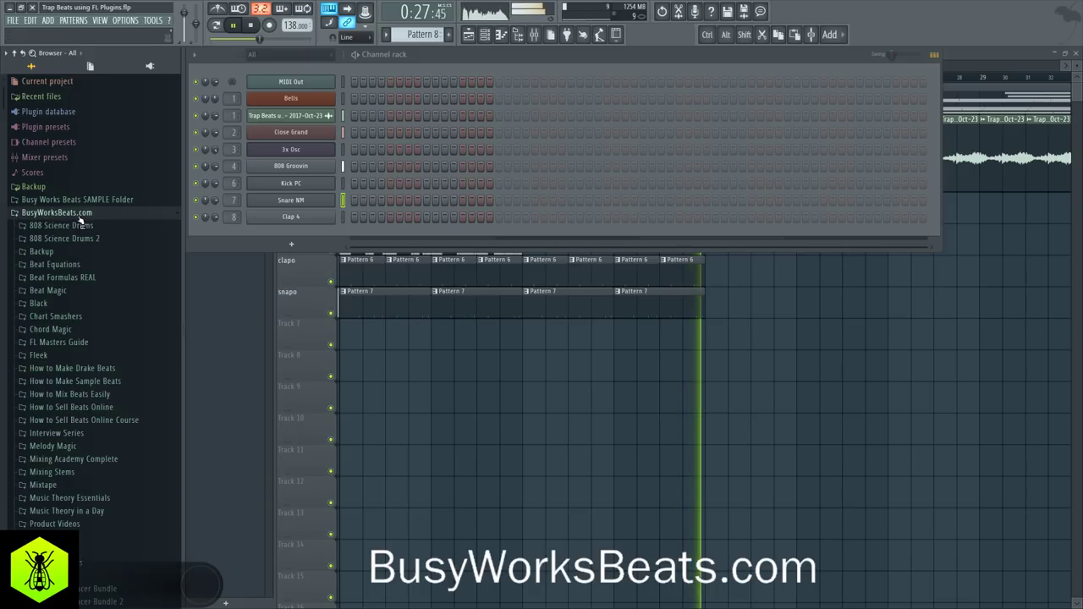
{"action": "scroll", "coordinate": [89, 287], "scroll_direction": "down", "scroll_amount": 4}
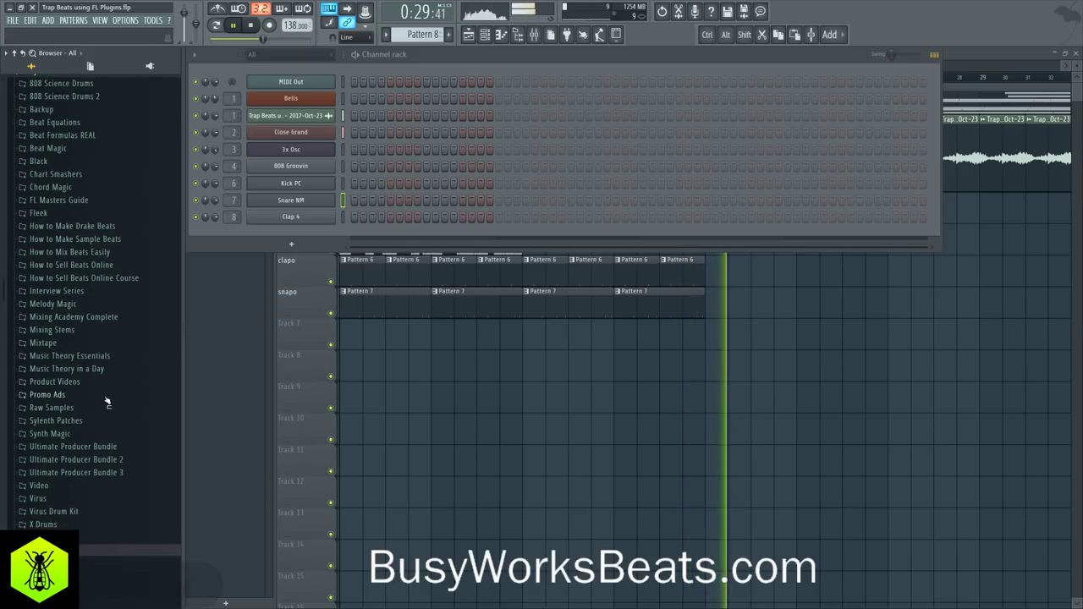
{"action": "left_click", "coordinate": [14, 54]}
{"action": "left_click", "coordinate": [30, 342]}
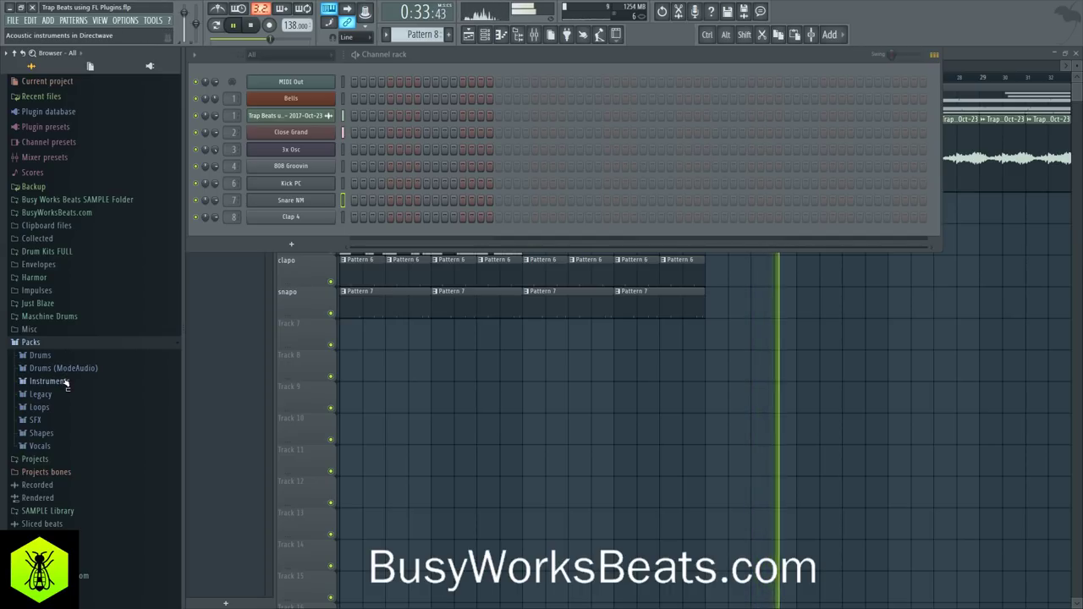
{"action": "left_click", "coordinate": [53, 370]}
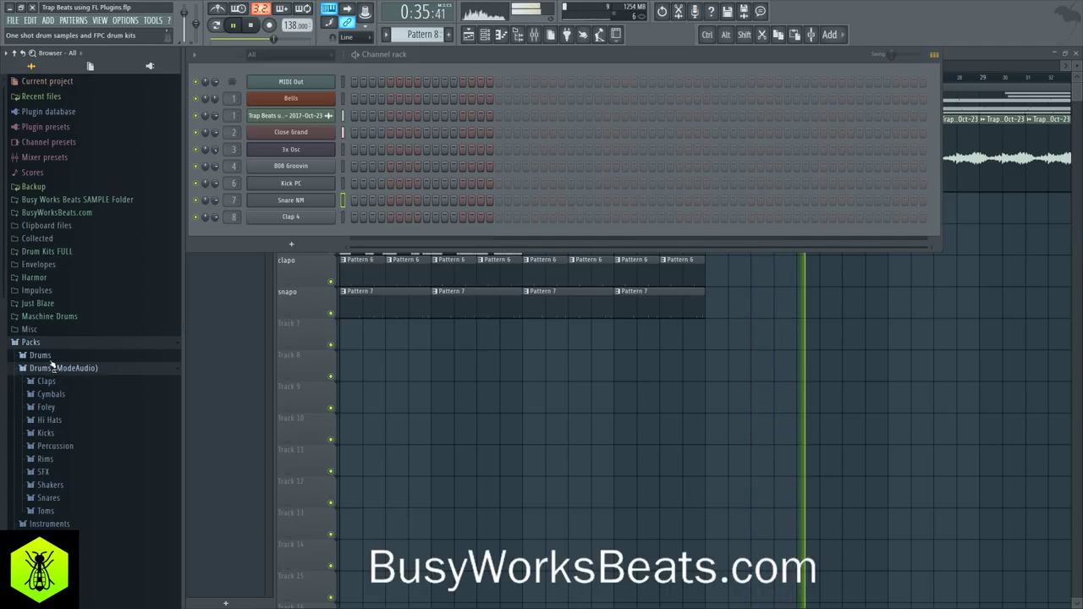
{"action": "left_click", "coordinate": [40, 355]}
{"action": "left_click", "coordinate": [63, 383]}
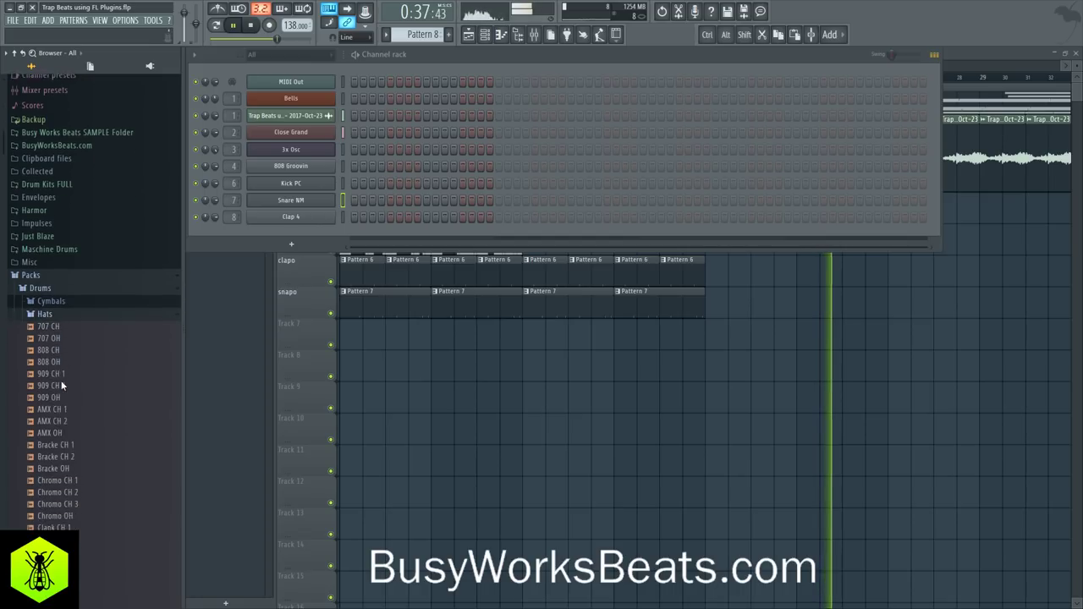
Load the 808 CH hat sample into a new channel on mixer track 9 and fade out its tail
{"action": "left_click", "coordinate": [58, 326]}
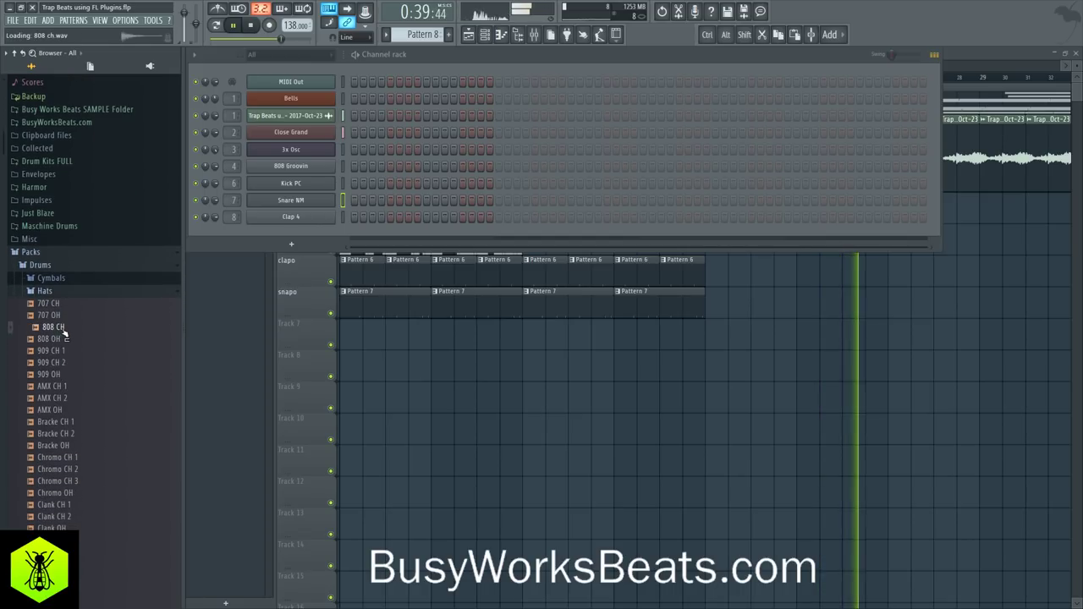
{"action": "right_click", "coordinate": [58, 326]}
{"action": "left_click", "coordinate": [81, 339]}
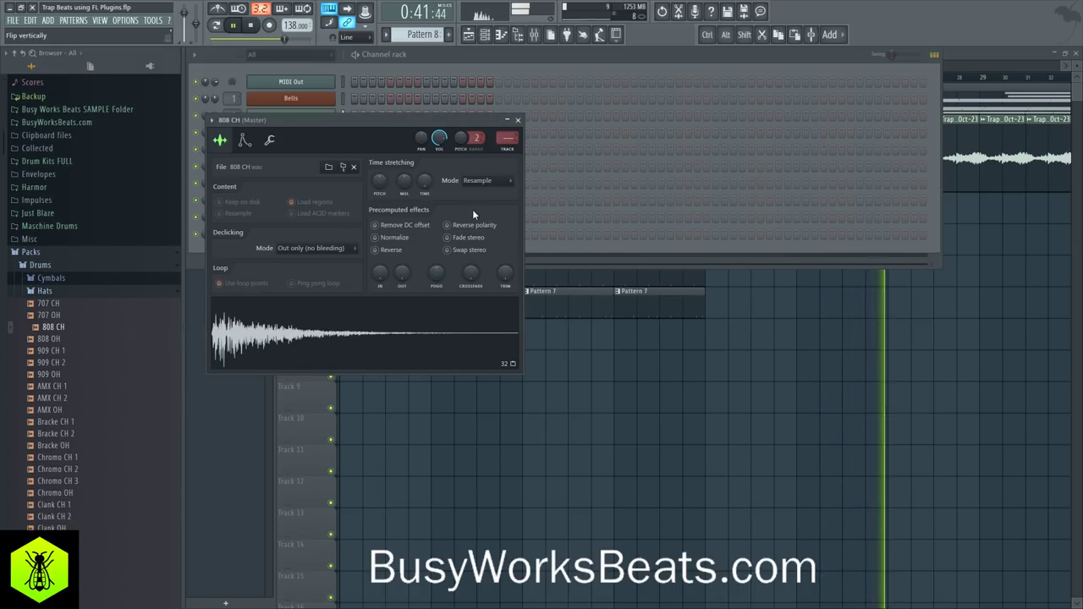
{"action": "left_click_drag", "start_coordinate": [402, 274], "coordinate": [402, 286]}
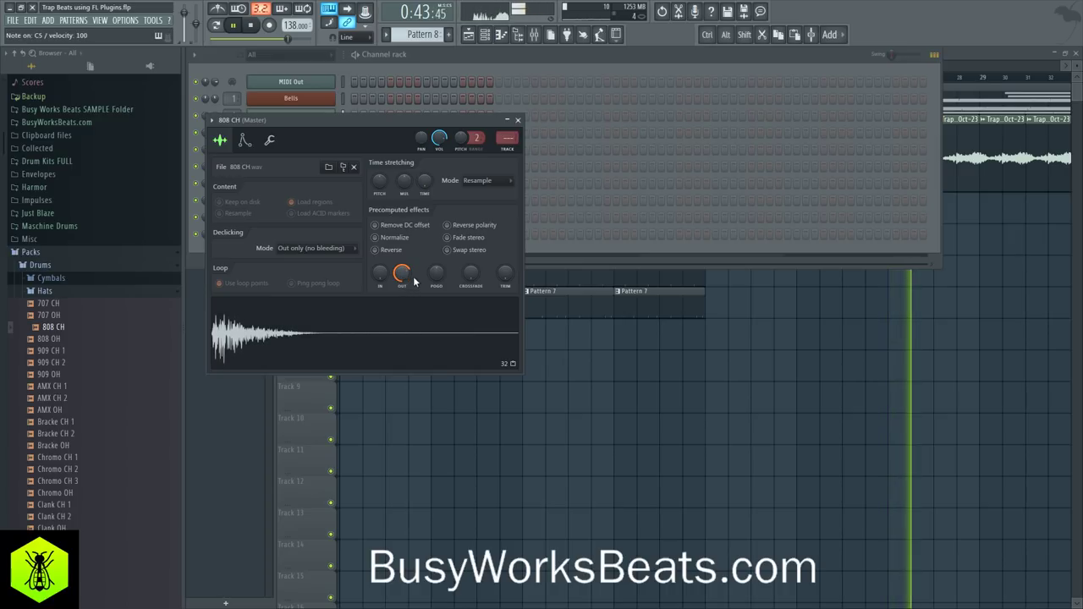
{"action": "left_click", "coordinate": [518, 120]}
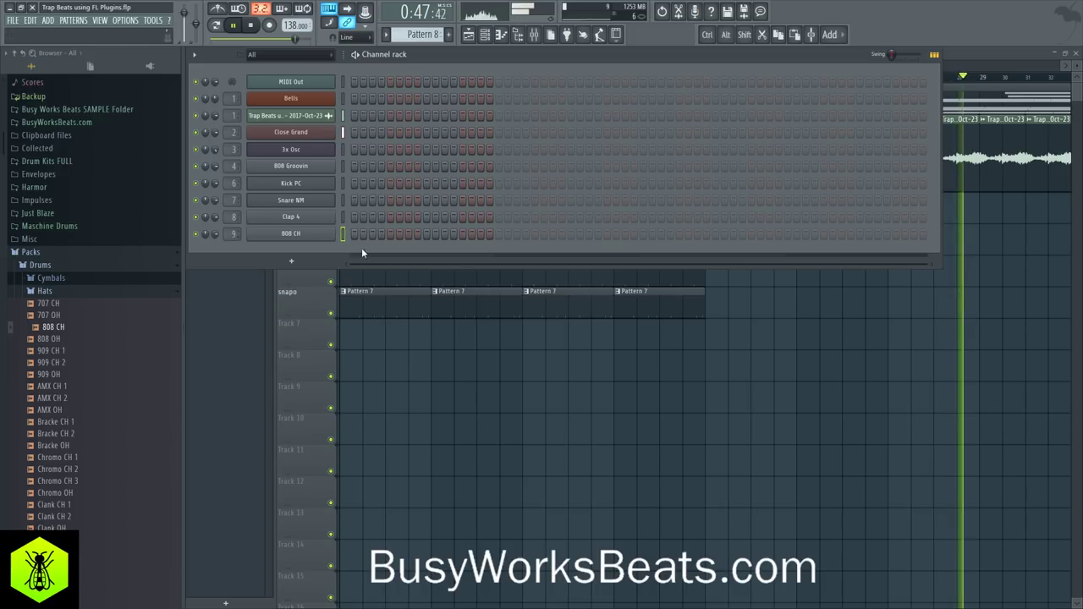
Narrow the channel rack and place a Pattern 8 clip at the start of playlist Track 7
{"action": "left_click", "coordinate": [418, 320]}
{"action": "left_click", "coordinate": [485, 34]}
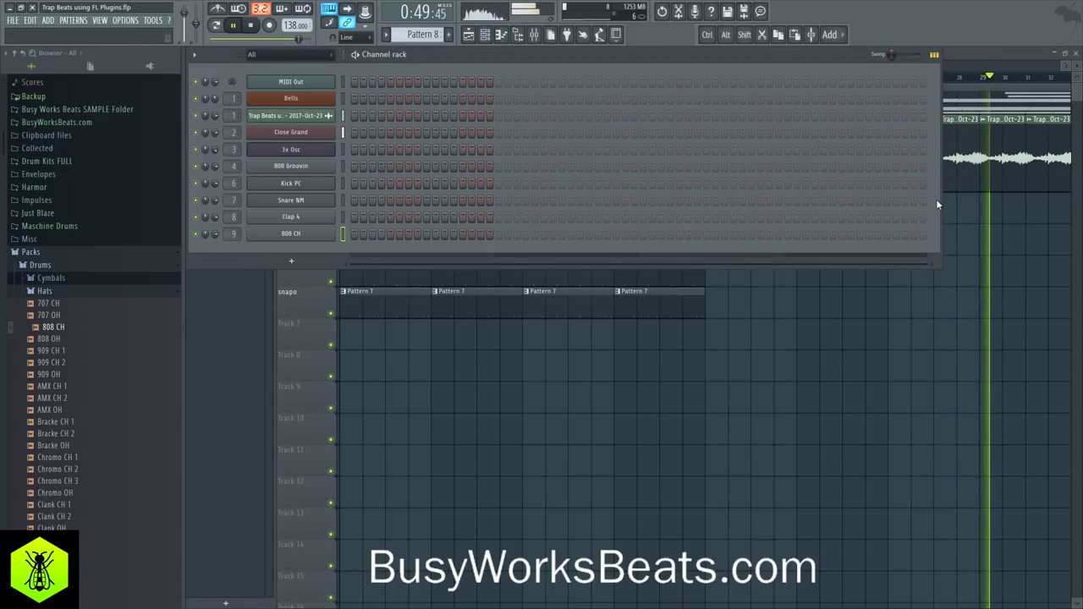
{"action": "left_click_drag", "start_coordinate": [937, 199], "coordinate": [694, 286]}
{"action": "left_click", "coordinate": [625, 443]}
{"action": "left_click", "coordinate": [351, 332]}
Rename playlist Track 7 as hi hats
{"action": "right_click", "coordinate": [279, 327]}
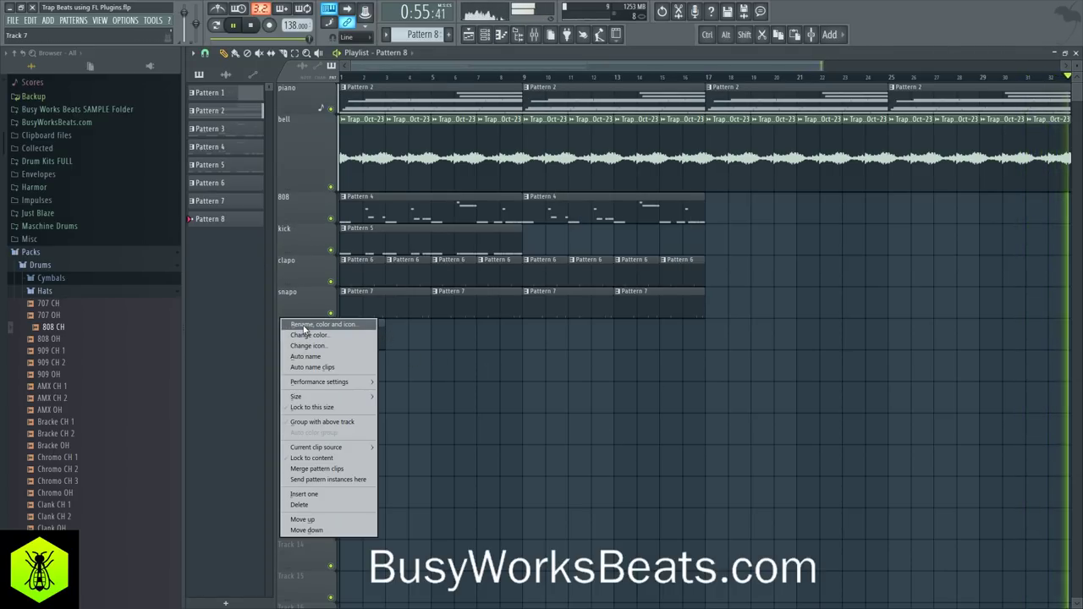
{"action": "left_click", "coordinate": [307, 330]}
{"action": "type", "text": "hi hats"}
{"action": "key", "text": "Return"}
Program 808 CH hits on steps 5, 6, 7, 10, 11 and 12 of Pattern 8 while auditioning the beat
{"action": "key", "text": "space"}
{"action": "left_click", "coordinate": [497, 44]}
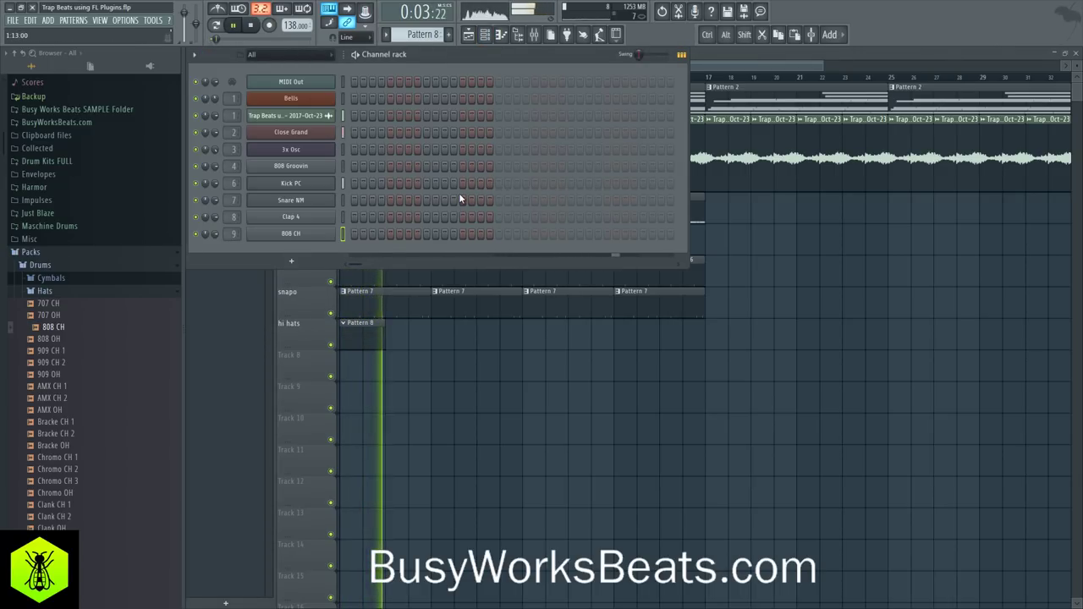
{"action": "key", "text": "space"}
{"action": "key", "text": "space"}
{"action": "key", "text": "space"}
{"action": "left_click", "coordinate": [390, 234]}
{"action": "left_click", "coordinate": [399, 234]}
{"action": "key", "text": "space"}
{"action": "left_click", "coordinate": [408, 235]}
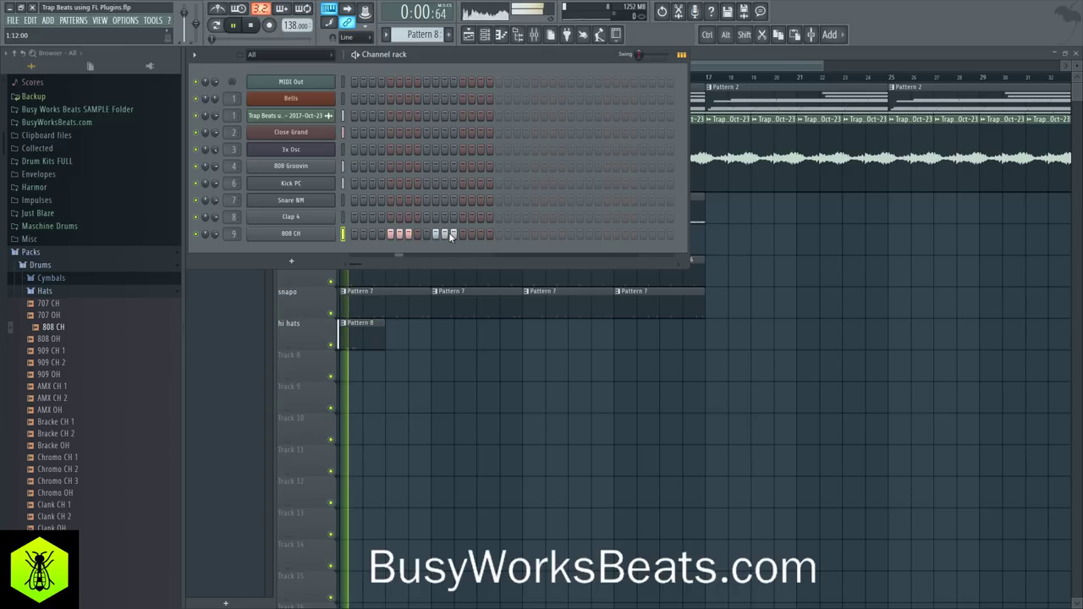
Add an 808 CH hit on step 9 and remove the hits on steps 11 and 12
{"action": "key", "text": "space"}
{"action": "left_click", "coordinate": [427, 235]}
{"action": "right_click", "coordinate": [445, 235]}
{"action": "right_click", "coordinate": [452, 234]}
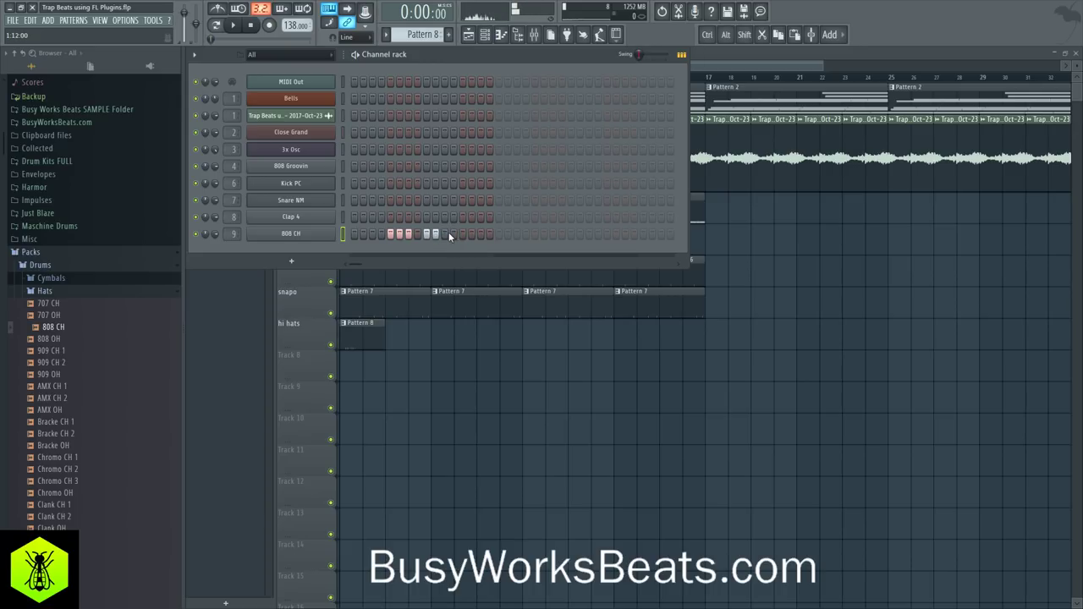
Add 808 CH hits on steps 11, 13 to 15, 17, 21 to 23, 25 to 27 and 29 to 31
{"action": "key", "text": "F6"}
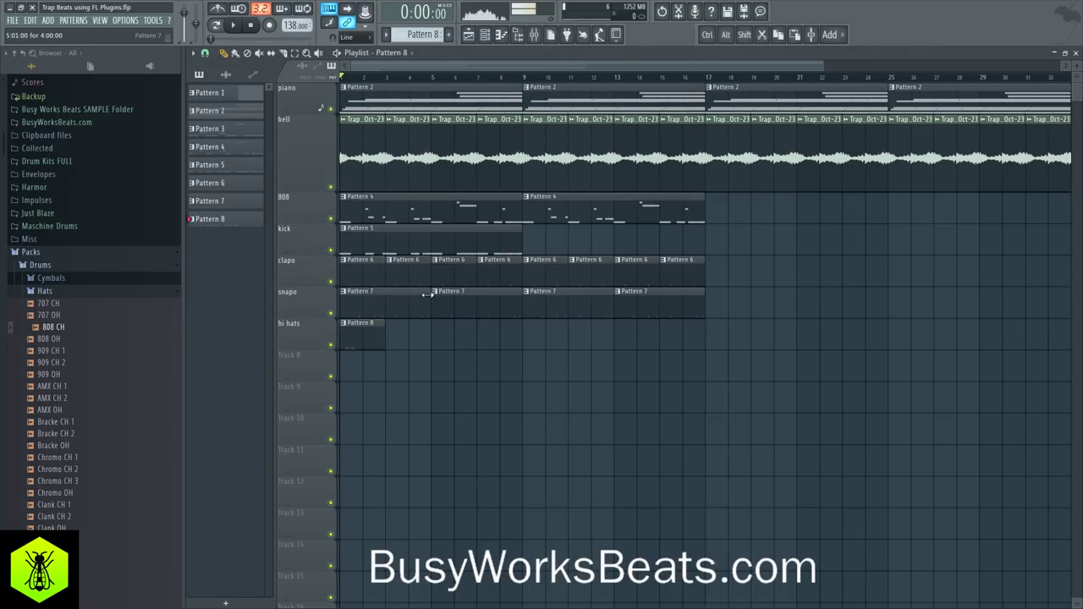
{"action": "left_click", "coordinate": [486, 38]}
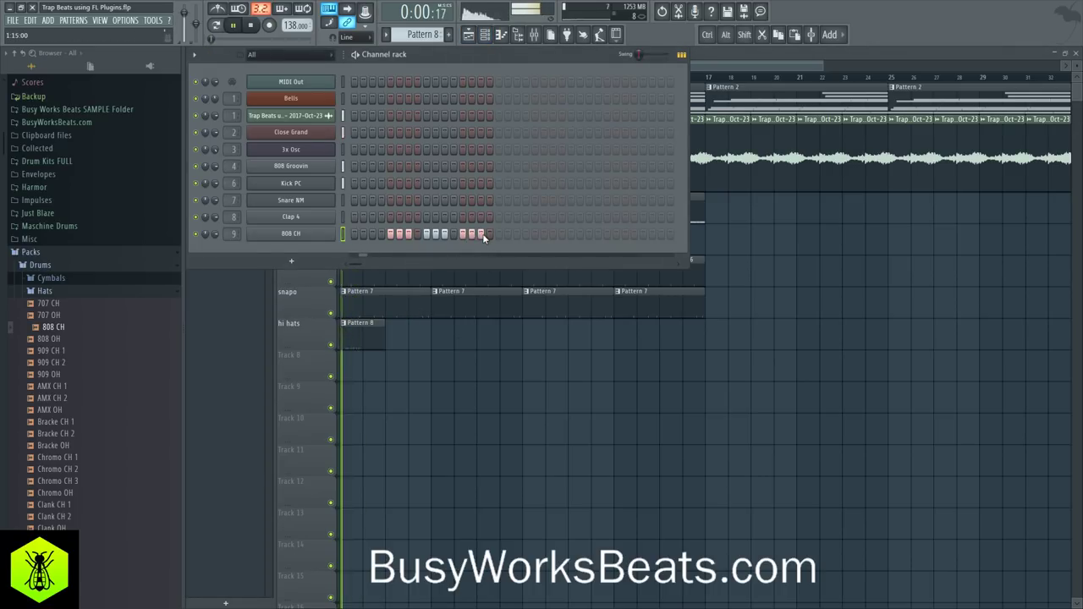
{"action": "left_click", "coordinate": [498, 235]}
{"action": "left_click", "coordinate": [534, 235]}
{"action": "left_click", "coordinate": [544, 234]}
{"action": "left_click", "coordinate": [552, 234]}
{"action": "left_click", "coordinate": [588, 235]}
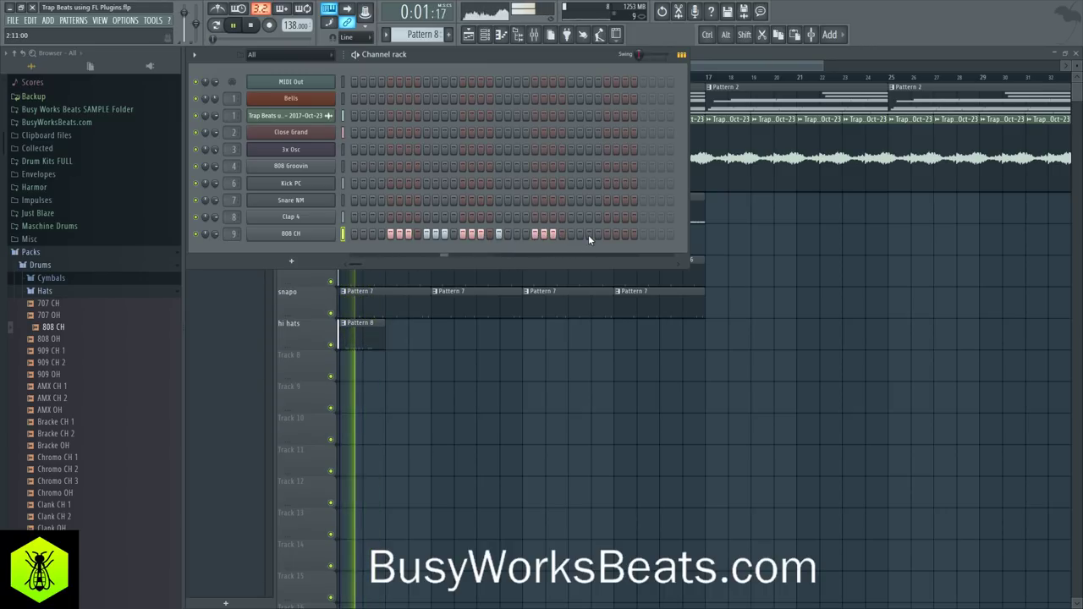
{"action": "left_click", "coordinate": [579, 234]}
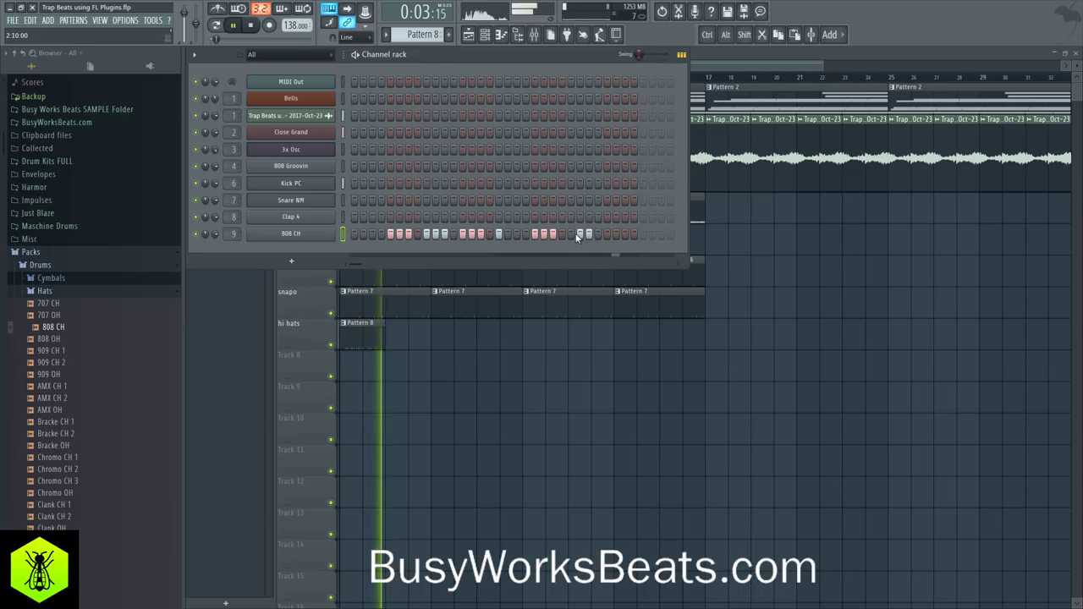
{"action": "left_click", "coordinate": [624, 235]}
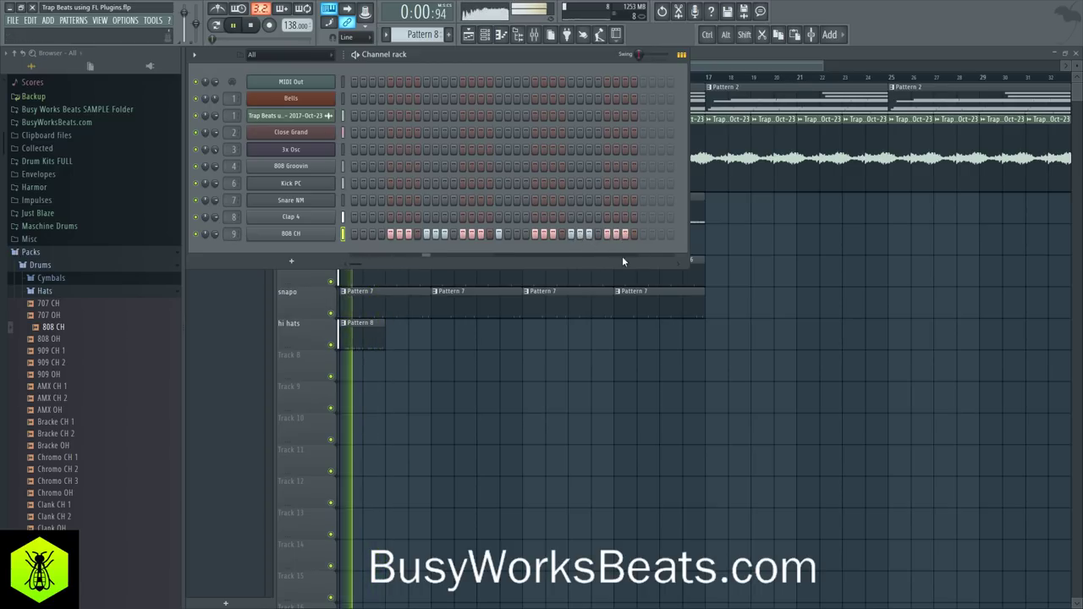
Resize the channel rack to fit the 32 steps of Pattern 8 and play the beat
{"action": "left_click", "coordinate": [696, 240]}
{"action": "right_click", "coordinate": [696, 240]}
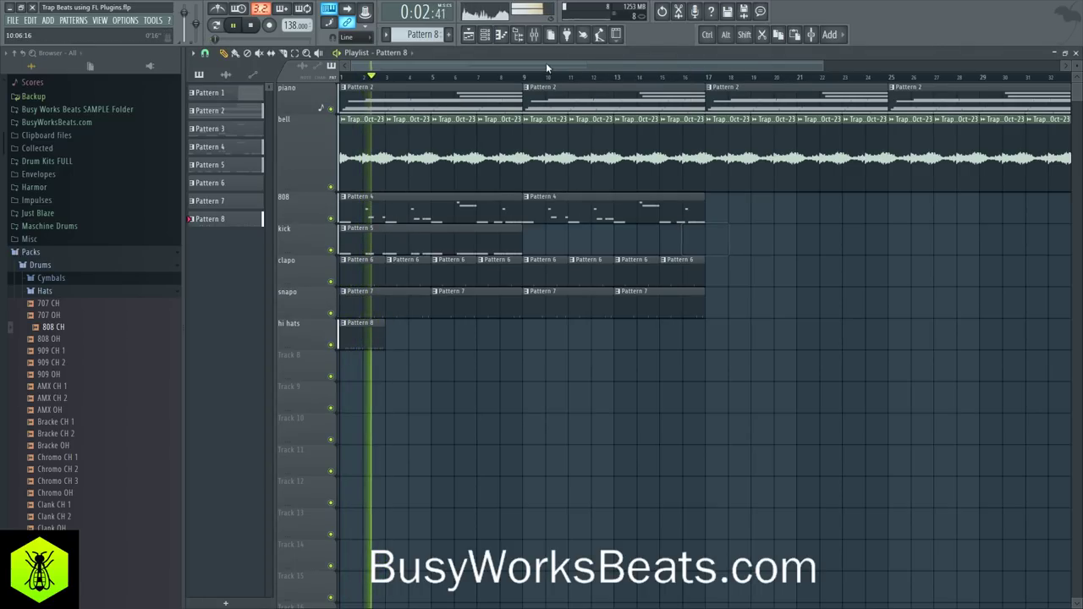
{"action": "left_click", "coordinate": [488, 37]}
{"action": "key", "text": "space"}
{"action": "left_click_drag", "start_coordinate": [688, 236], "coordinate": [660, 228]}
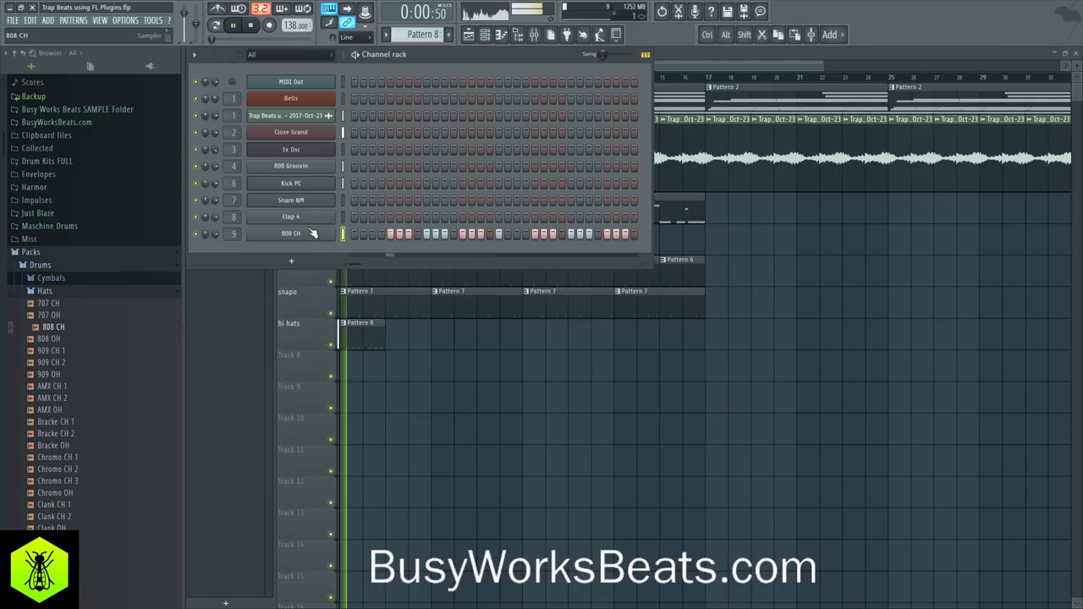
Save the project and review the 808 CH channel's miscellaneous settings while auditioning the hats
{"action": "left_click", "coordinate": [312, 233]}
{"action": "key", "text": "space"}
{"action": "key", "text": "ctrl+s"}
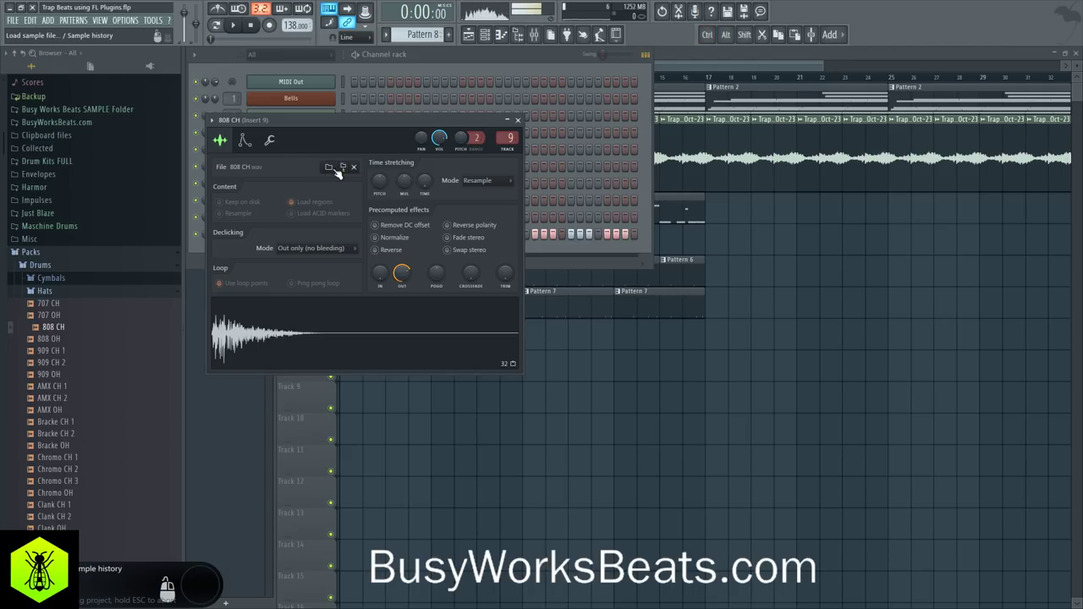
{"action": "left_click", "coordinate": [273, 140]}
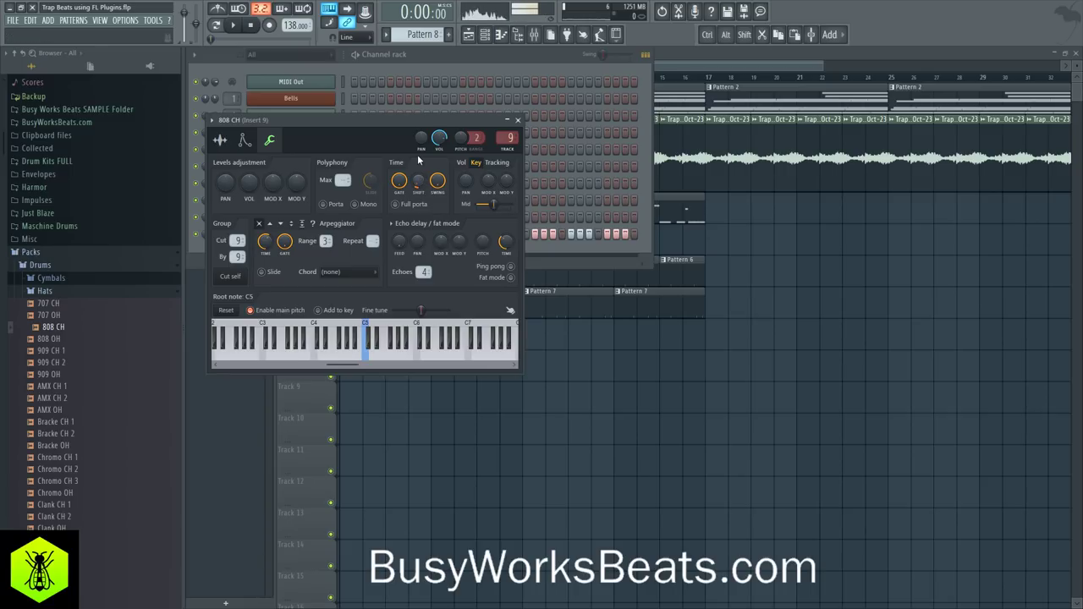
{"action": "key", "text": "space"}
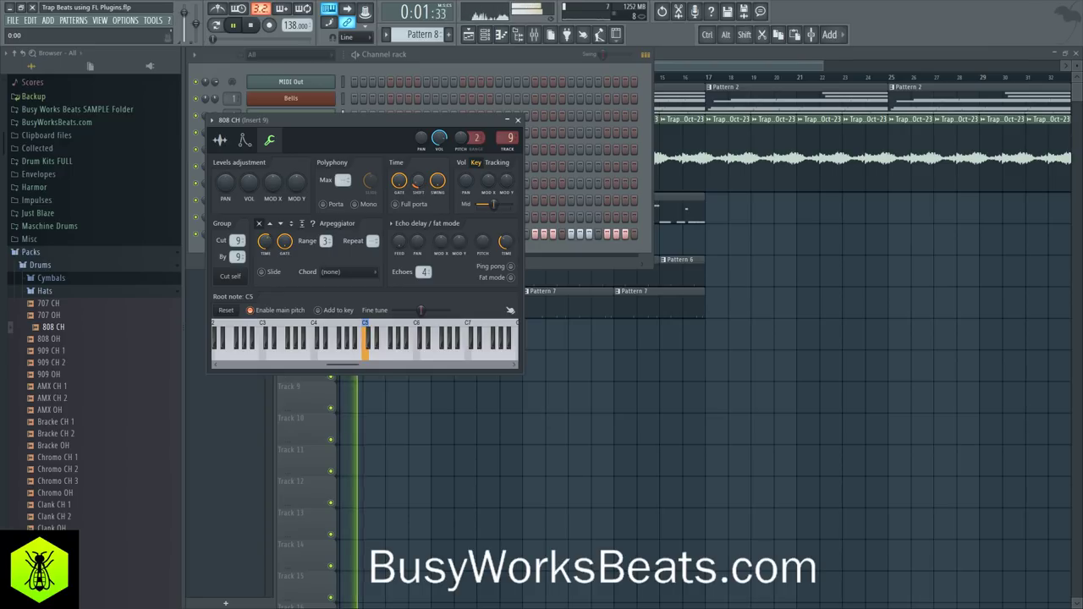
{"action": "left_click", "coordinate": [518, 121]}
{"action": "key", "text": "space"}
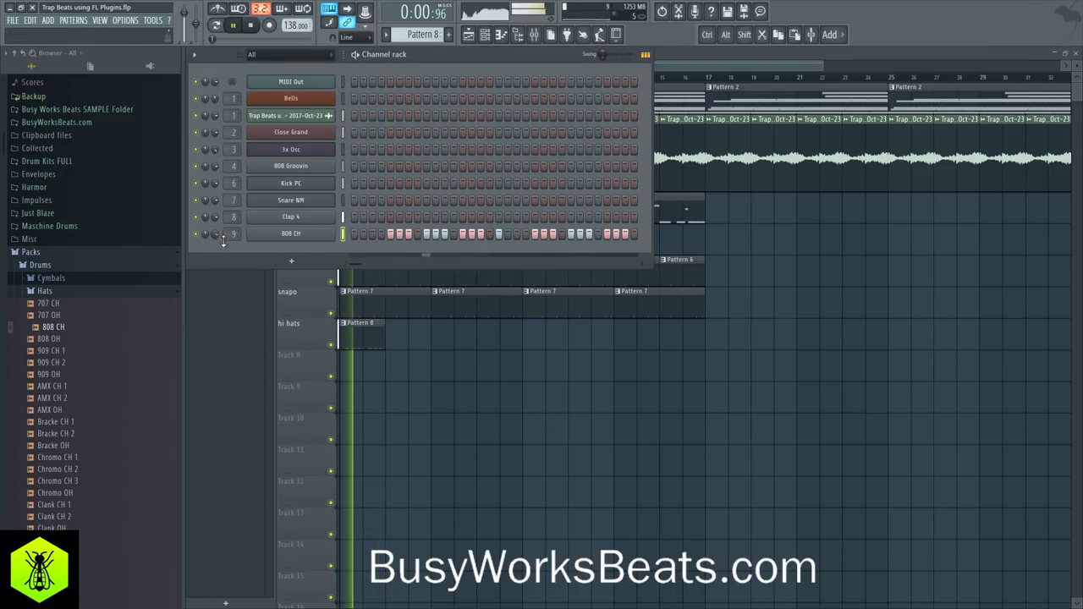
Repeat the Pattern 8 clip along the hi hats track through bar 16 and save the project
{"action": "key", "text": "F6"}
{"action": "left_click", "coordinate": [407, 337]}
{"action": "left_click", "coordinate": [438, 338]}
{"action": "left_click", "coordinate": [491, 338]}
{"action": "left_click", "coordinate": [541, 337]}
{"action": "left_click", "coordinate": [583, 337]}
{"action": "left_click", "coordinate": [635, 337]}
{"action": "left_click", "coordinate": [665, 335]}
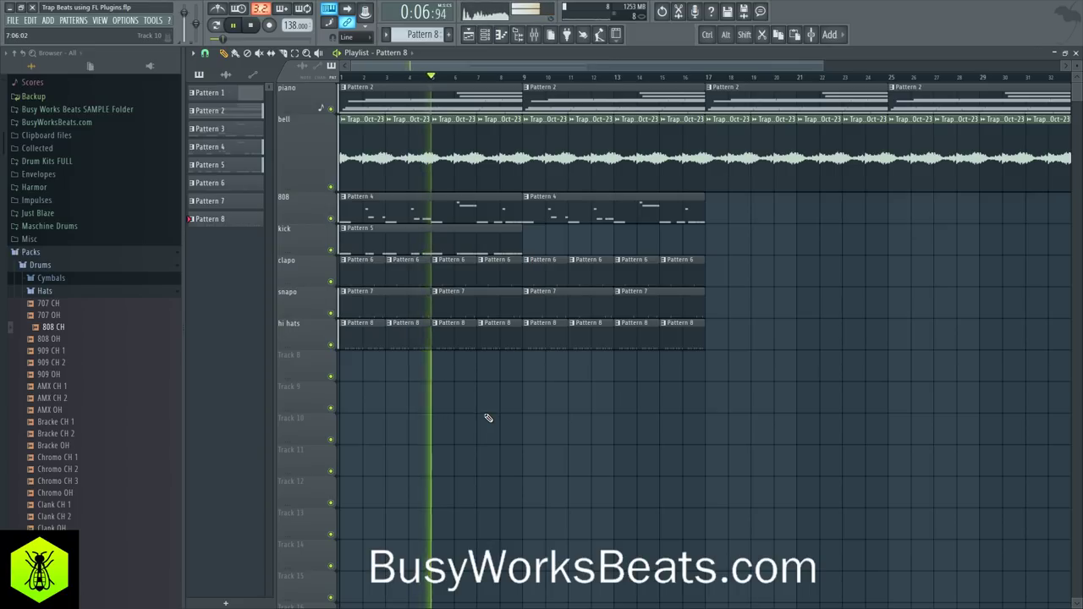
{"action": "key", "text": "space"}
{"action": "key", "text": "ctrl+s"}
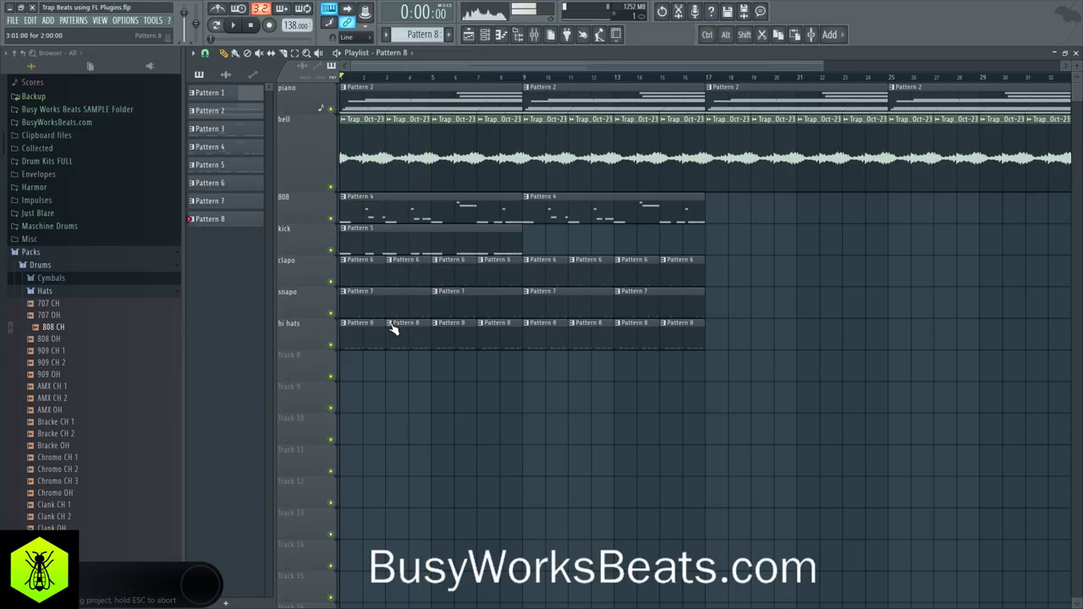
Make the second hi hats clip unique as Pattern 9 and delete the Pattern 8 clips after it
{"action": "right_click", "coordinate": [391, 327]}
{"action": "left_click", "coordinate": [414, 397]}
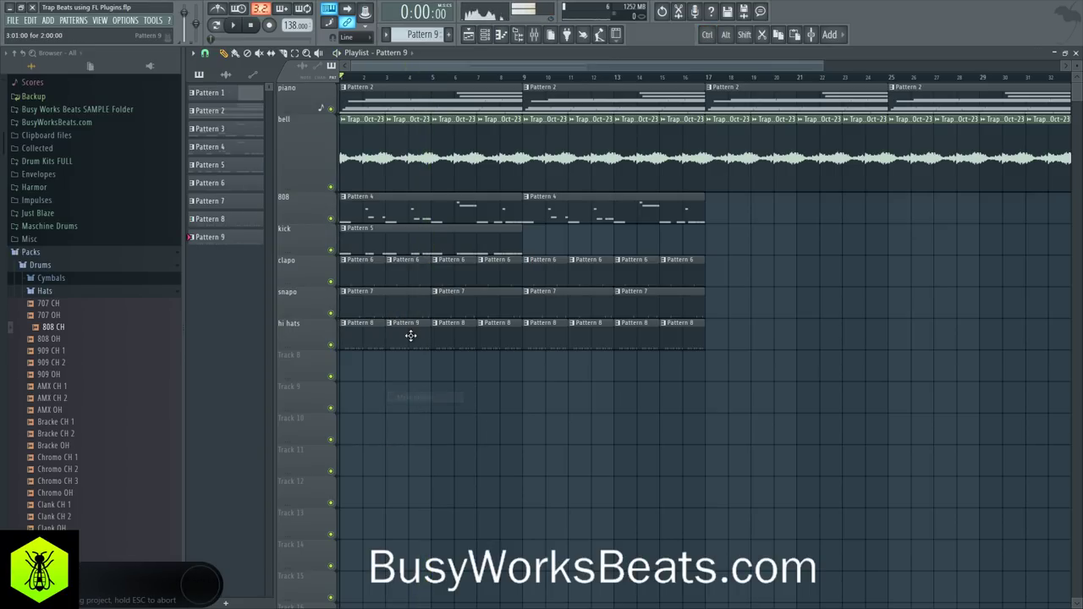
{"action": "left_click_drag", "start_coordinate": [467, 317], "coordinate": [742, 349]}
{"action": "key", "text": "Delete"}
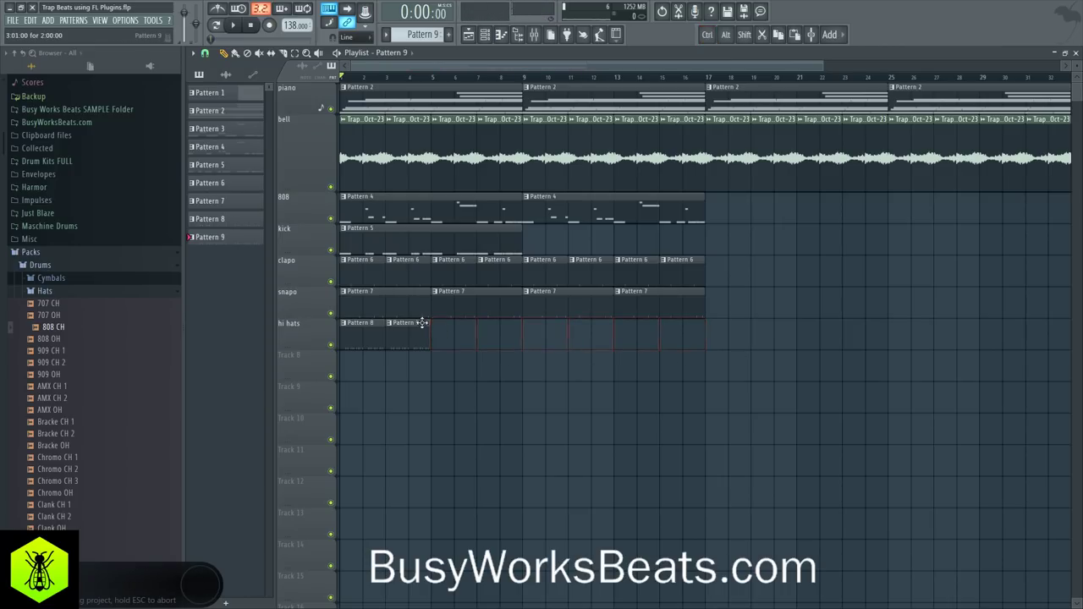
Set a playlist time selection over bars 1 to 4 and play it with the channel rack shown
{"action": "left_click_drag", "start_coordinate": [430, 80], "coordinate": [307, 81]}
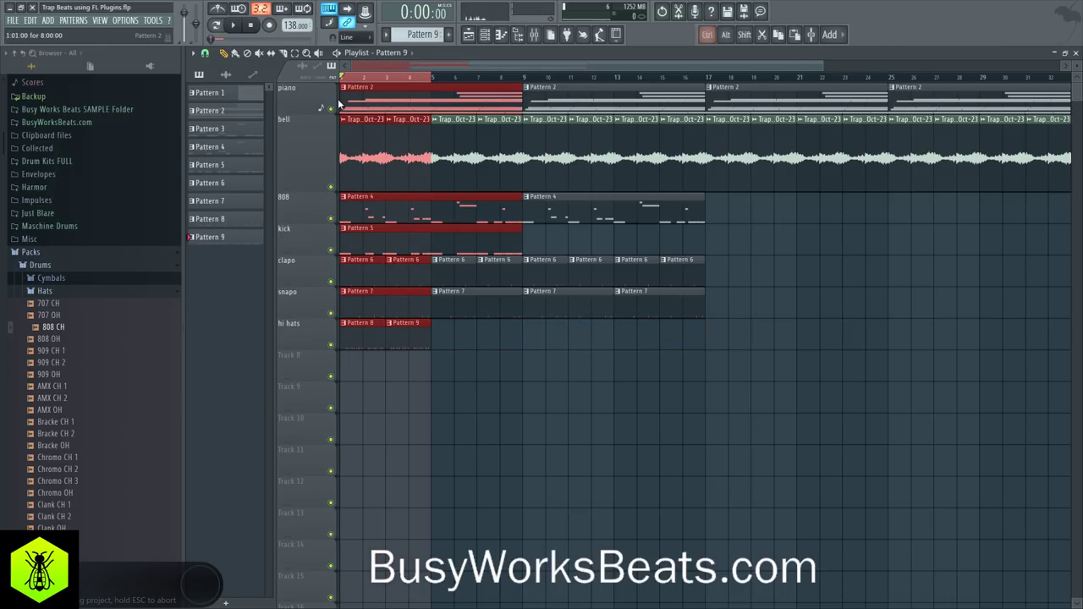
{"action": "left_click", "coordinate": [484, 35]}
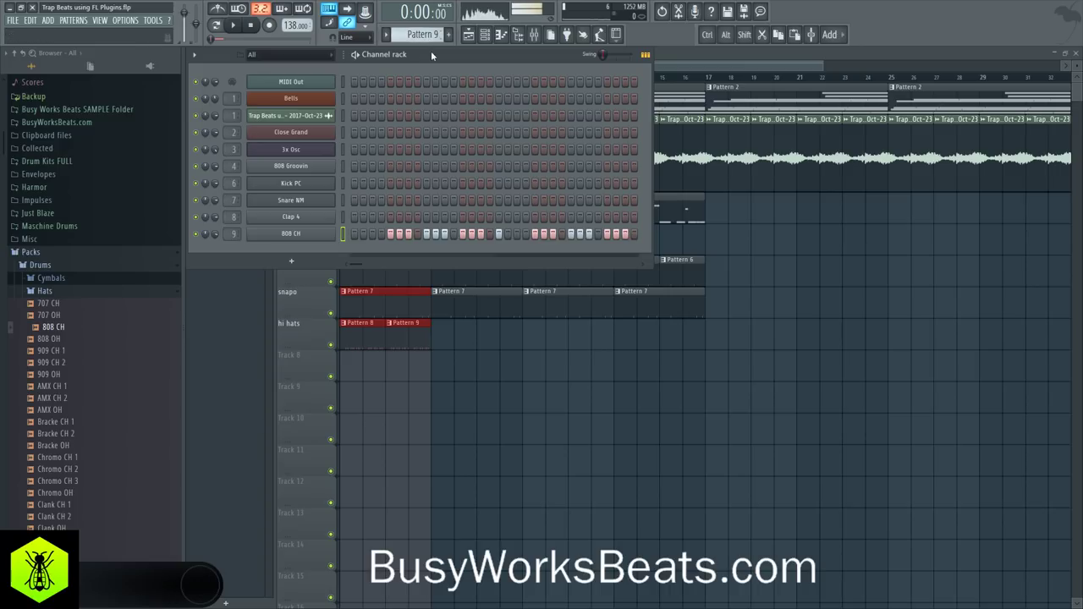
{"action": "key", "text": "space"}
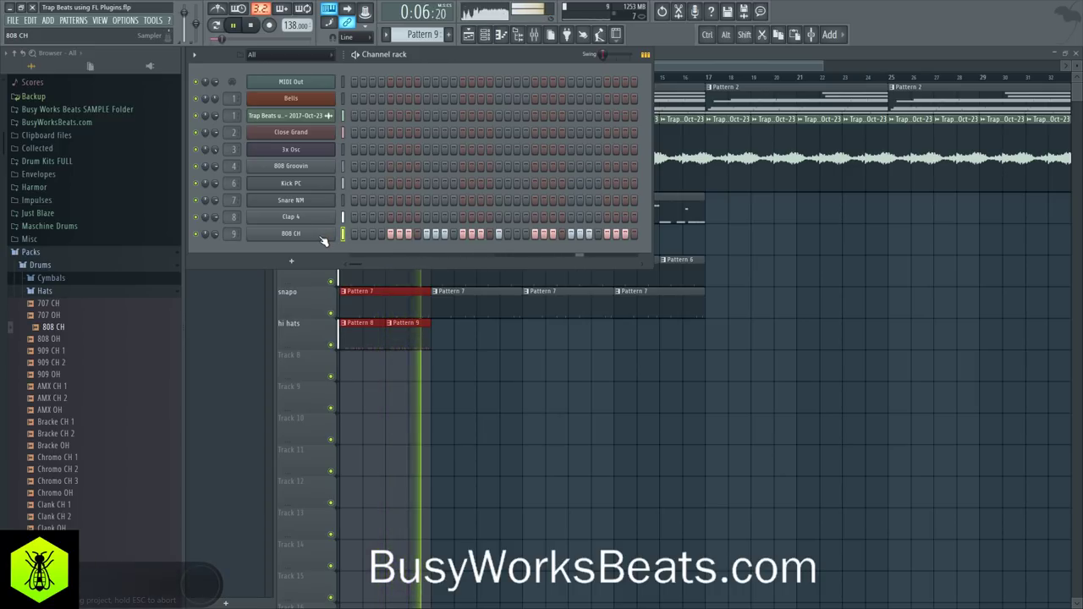
{"action": "key", "text": "space"}
Open the 808 CH notes of Pattern 9 in the piano roll, zoomed in with the browser hidden
{"action": "right_click", "coordinate": [320, 235]}
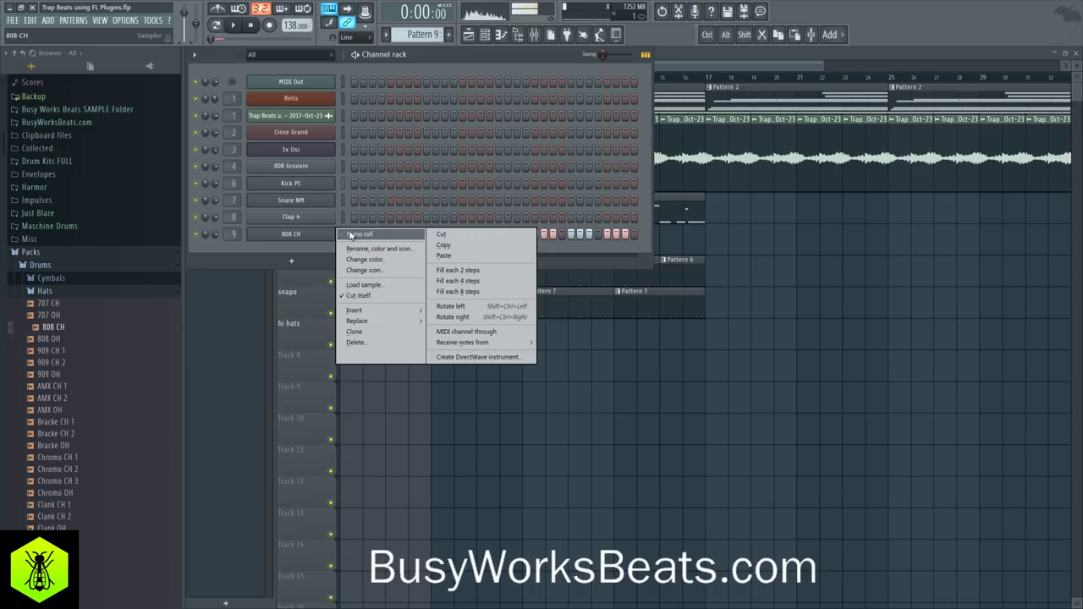
{"action": "left_click", "coordinate": [356, 234]}
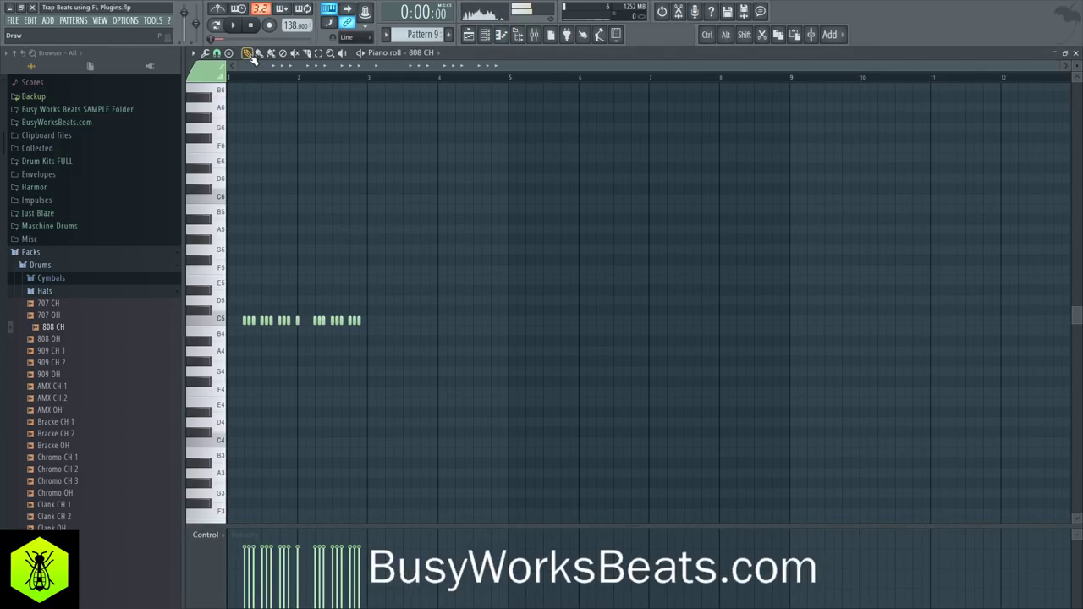
{"action": "key", "text": "Page_Up"}
{"action": "left_click", "coordinate": [521, 37]}
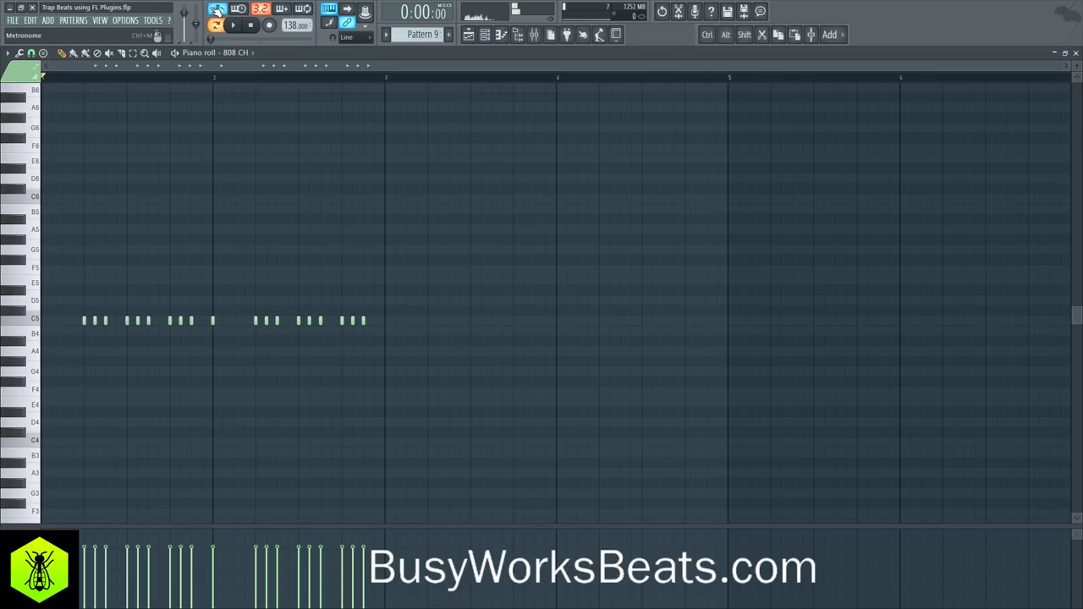
Set the piano roll snap to 1/3 beat and replace Pattern 9's last notes with six consecutive C5 notes ending at bar 3
{"action": "key", "text": "space"}
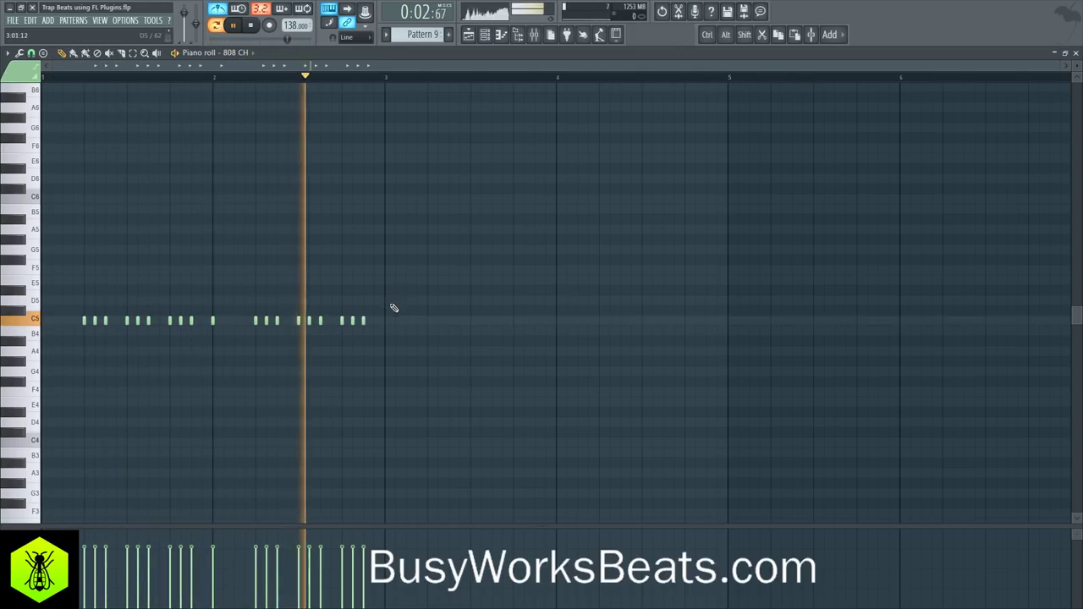
{"action": "key", "text": "space"}
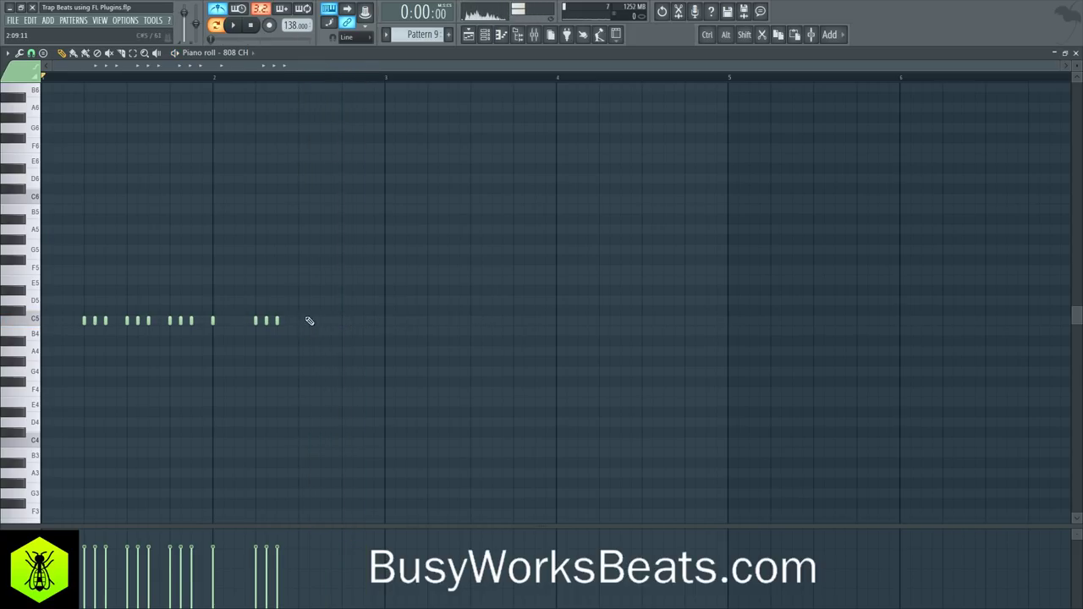
{"action": "left_click", "coordinate": [32, 53]}
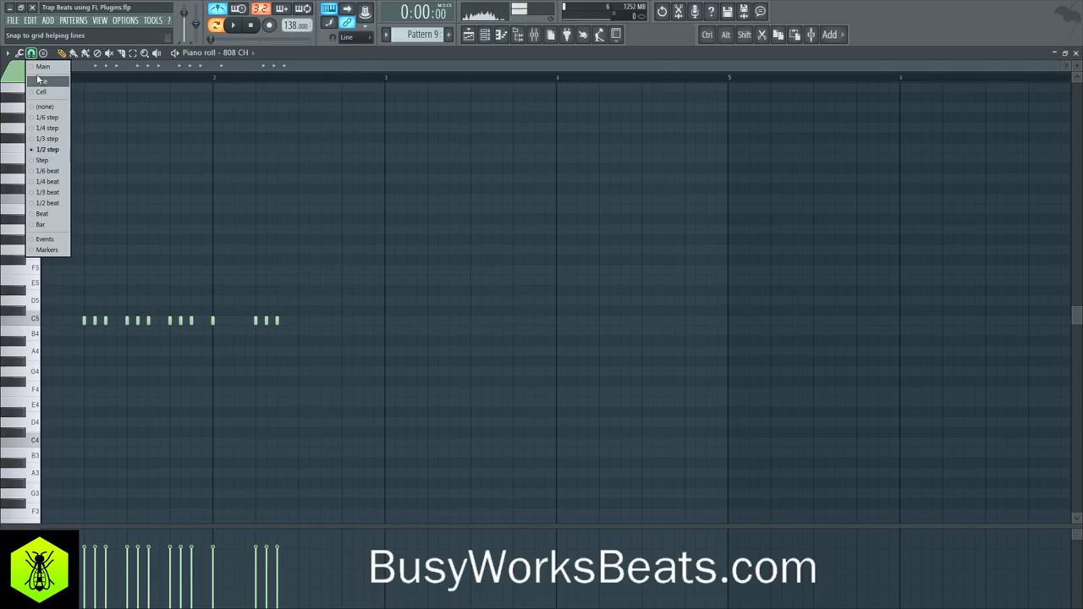
{"action": "left_click", "coordinate": [59, 194]}
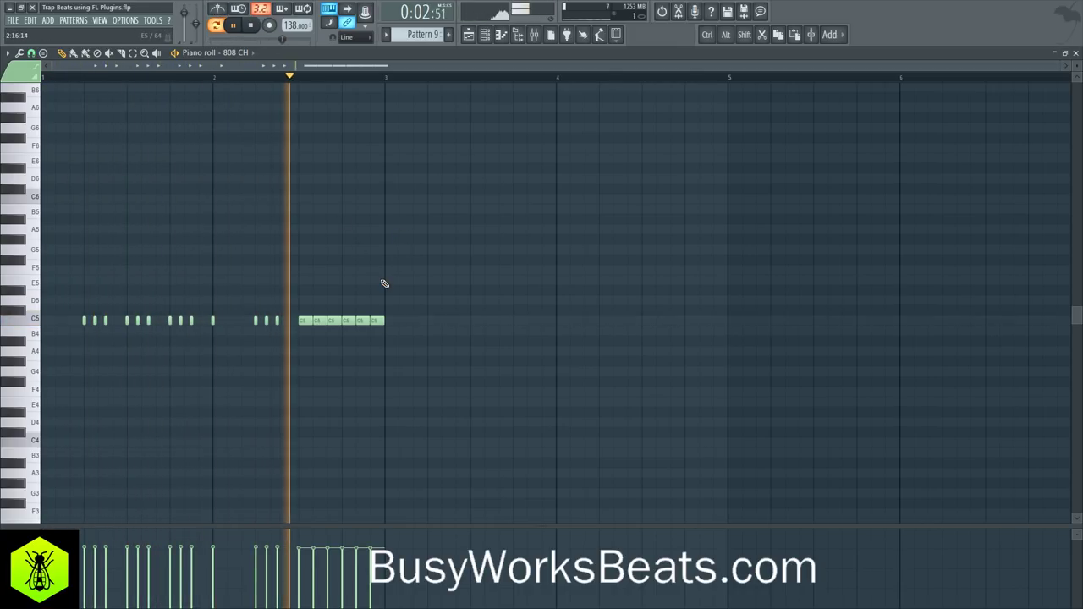
{"action": "left_click", "coordinate": [1076, 53]}
{"action": "key", "text": "Escape"}
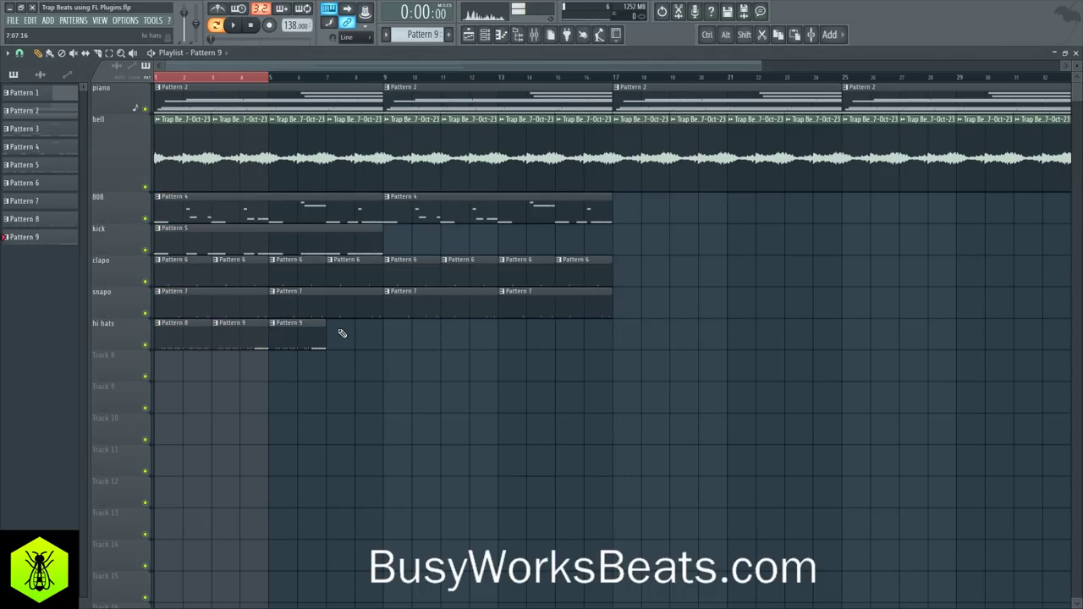
Clear the time selection, alternate the Pattern 8 and Pattern 9 clips along the hi hats track through bar 16, and save the project
{"action": "left_click", "coordinate": [241, 80], "text": "ctrl"}
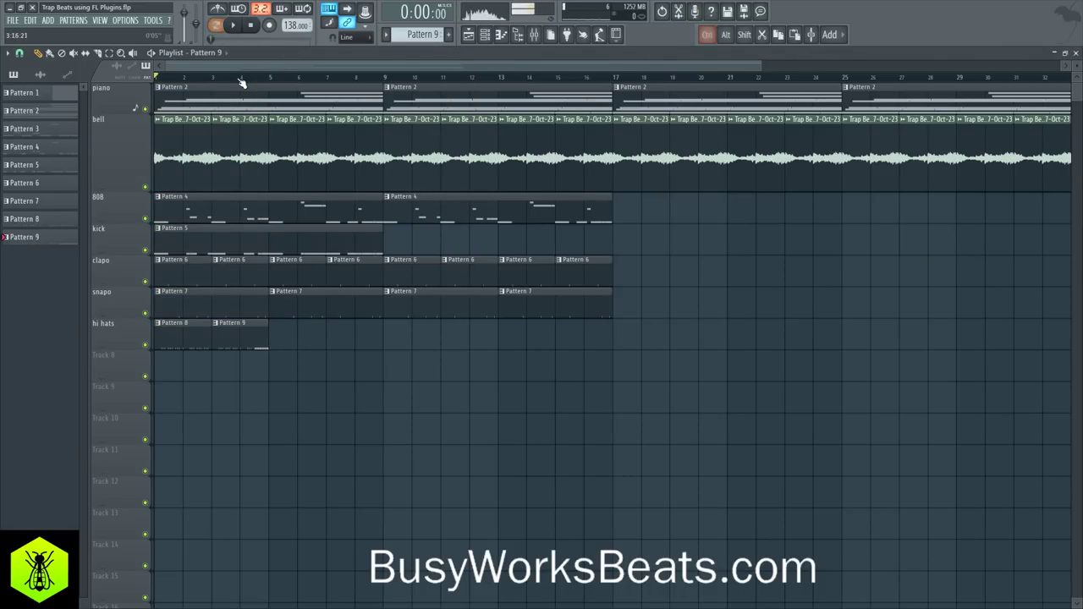
{"action": "mouse_move", "coordinate": [268, 359]}
{"action": "left_mouse_down"}
{"action": "mouse_move", "coordinate": [173, 343]}
{"action": "mouse_move", "coordinate": [291, 328]}
{"action": "left_mouse_up"}
{"action": "mouse_move", "coordinate": [360, 338]}
{"action": "left_mouse_down"}
{"action": "mouse_move", "coordinate": [192, 340]}
{"action": "mouse_move", "coordinate": [443, 341]}
{"action": "left_mouse_up"}
{"action": "left_click", "coordinate": [421, 376], "text": "ctrl"}
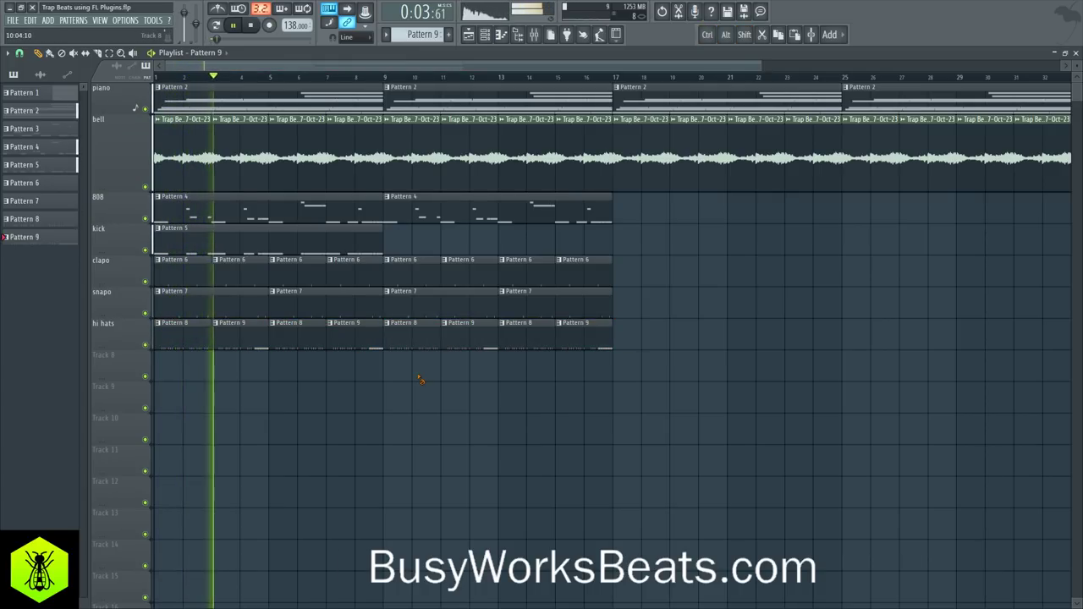
{"action": "key", "text": "ctrl+s"}
Reopen the 808 CH piano roll, set its snap to 1/2 step, and return to the playlist
{"action": "key", "text": "F9"}
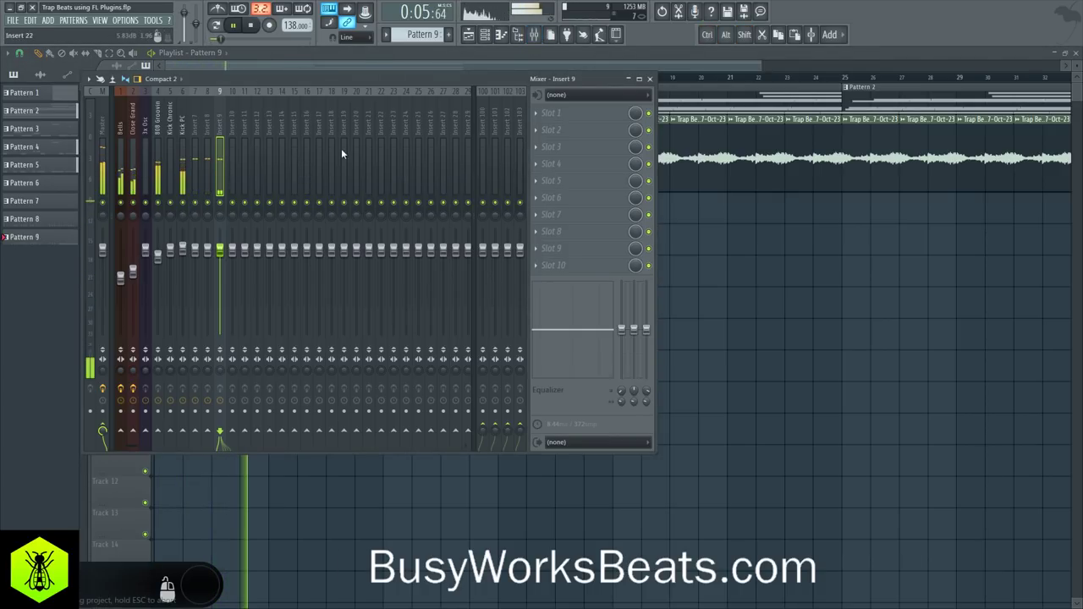
{"action": "left_click", "coordinate": [498, 34]}
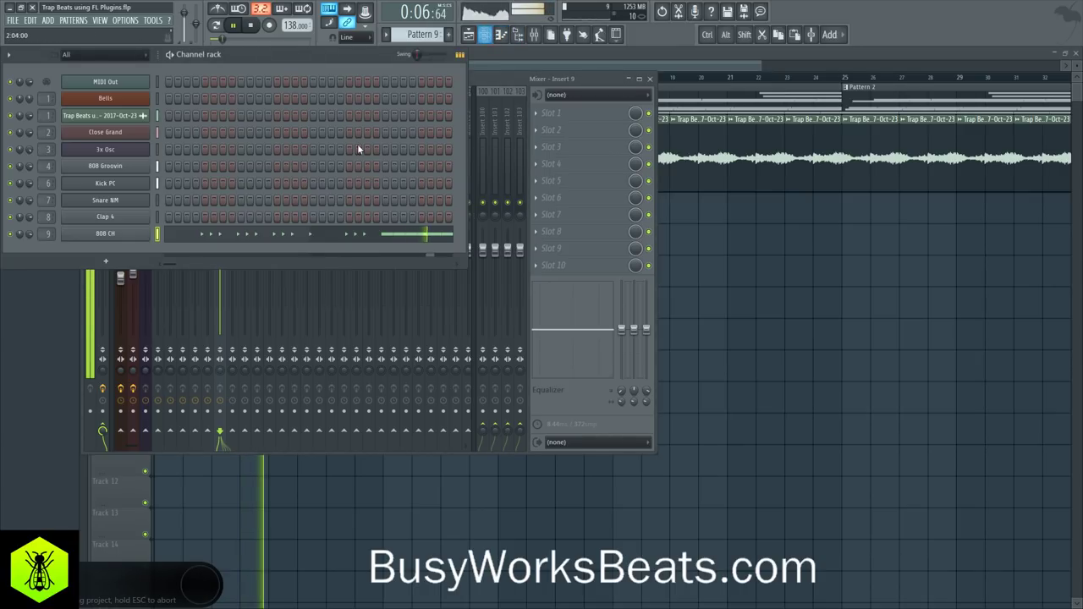
{"action": "left_click", "coordinate": [110, 233]}
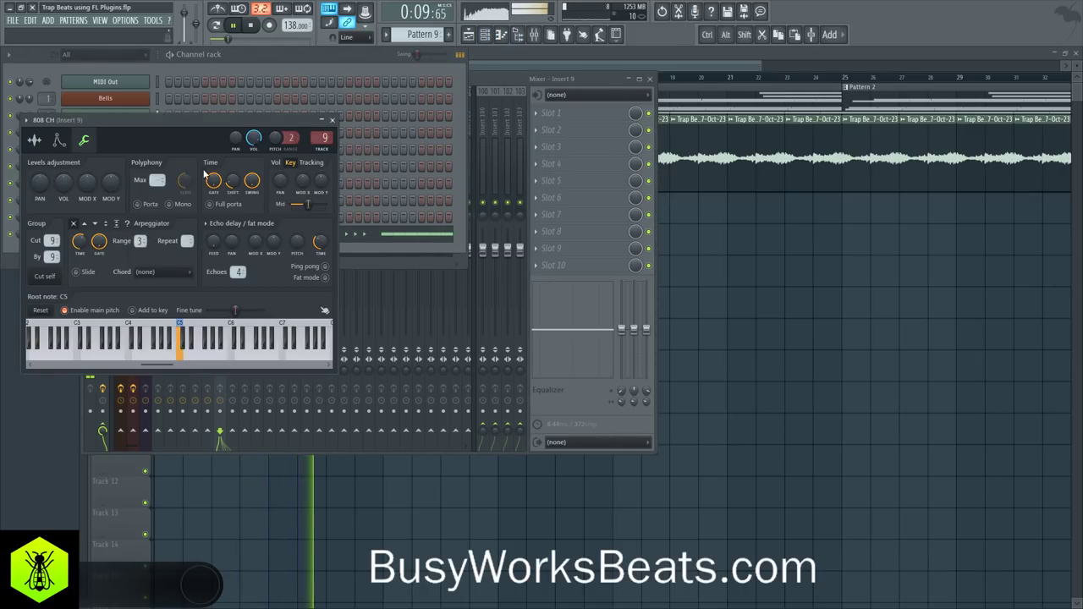
{"action": "left_click", "coordinate": [331, 119]}
{"action": "left_click", "coordinate": [215, 237]}
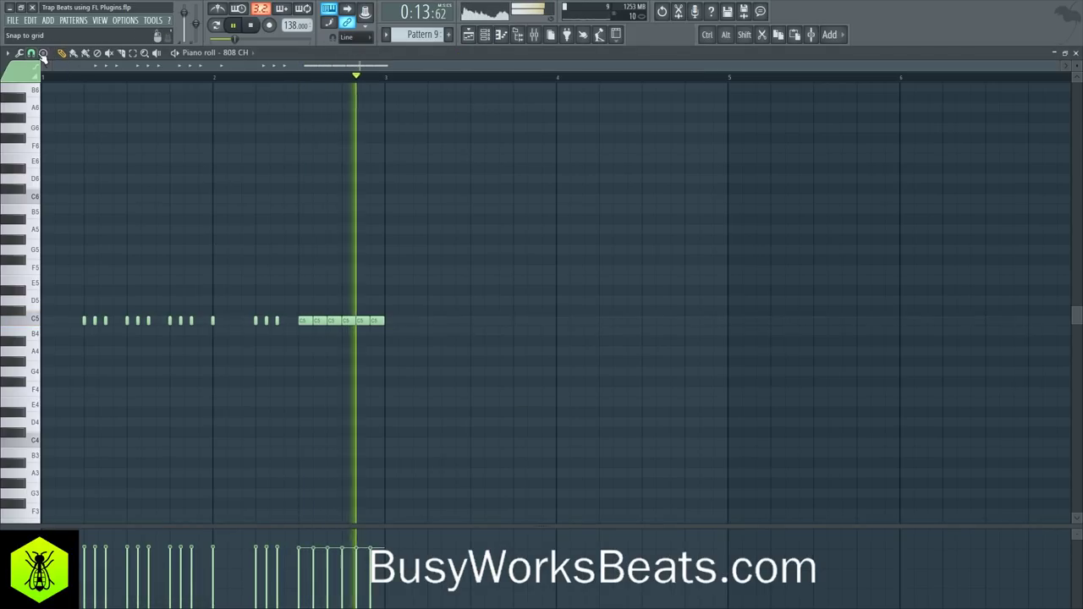
{"action": "left_click", "coordinate": [31, 52]}
{"action": "left_click", "coordinate": [66, 149]}
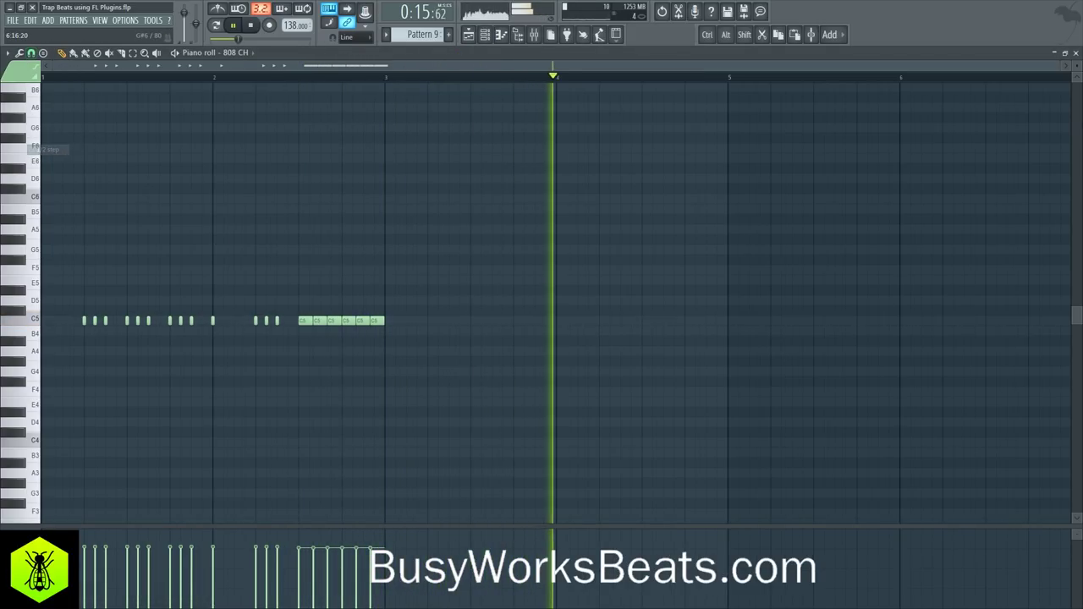
{"action": "key", "text": "F5"}
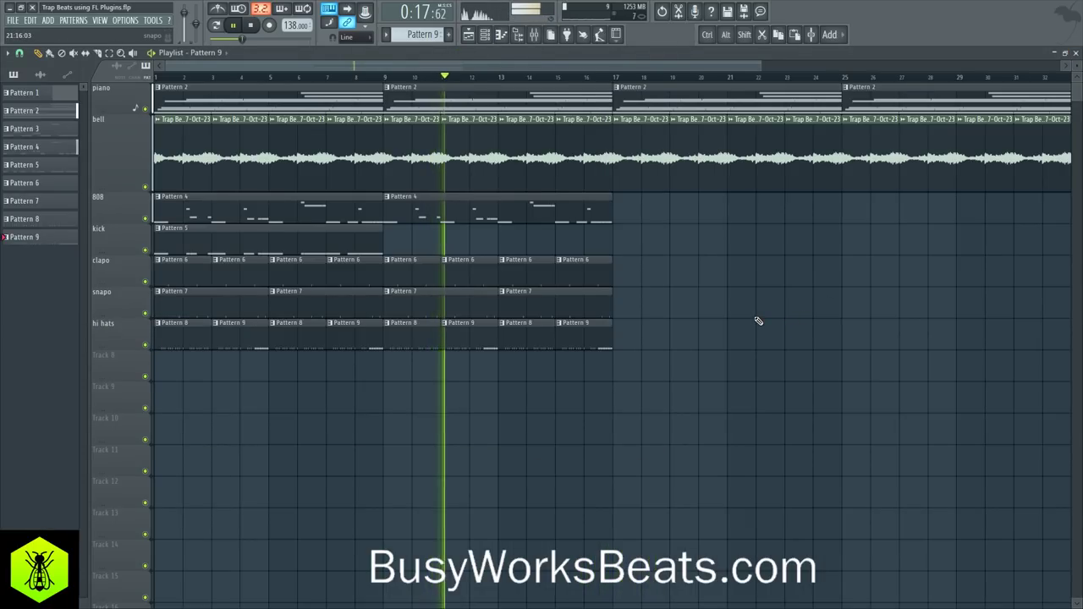
Open the mixer and select the 808 Groovin track
{"action": "left_click", "coordinate": [534, 35]}
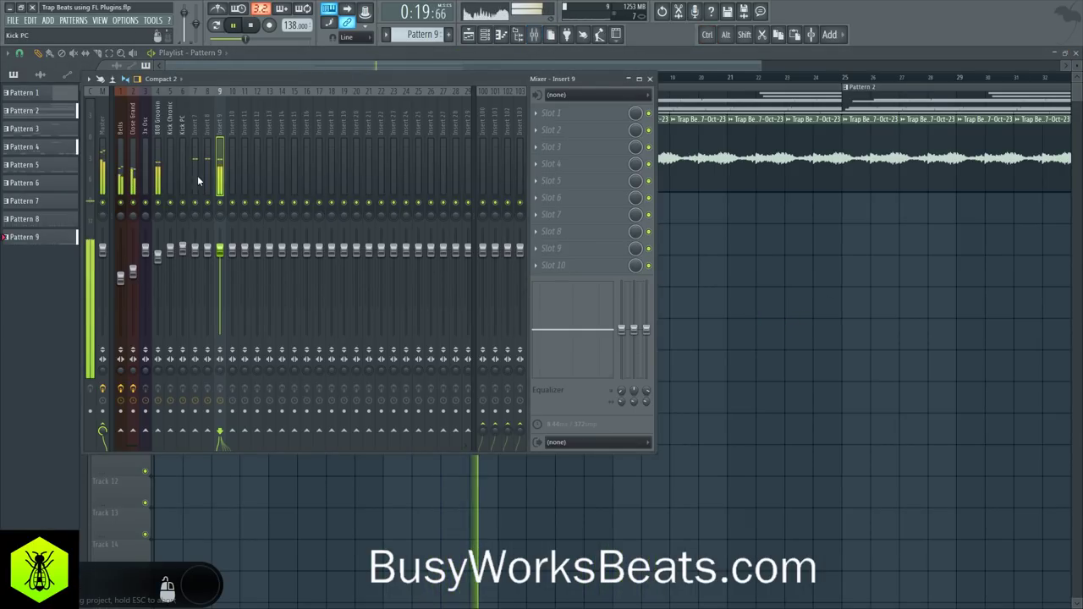
{"action": "left_click", "coordinate": [158, 152]}
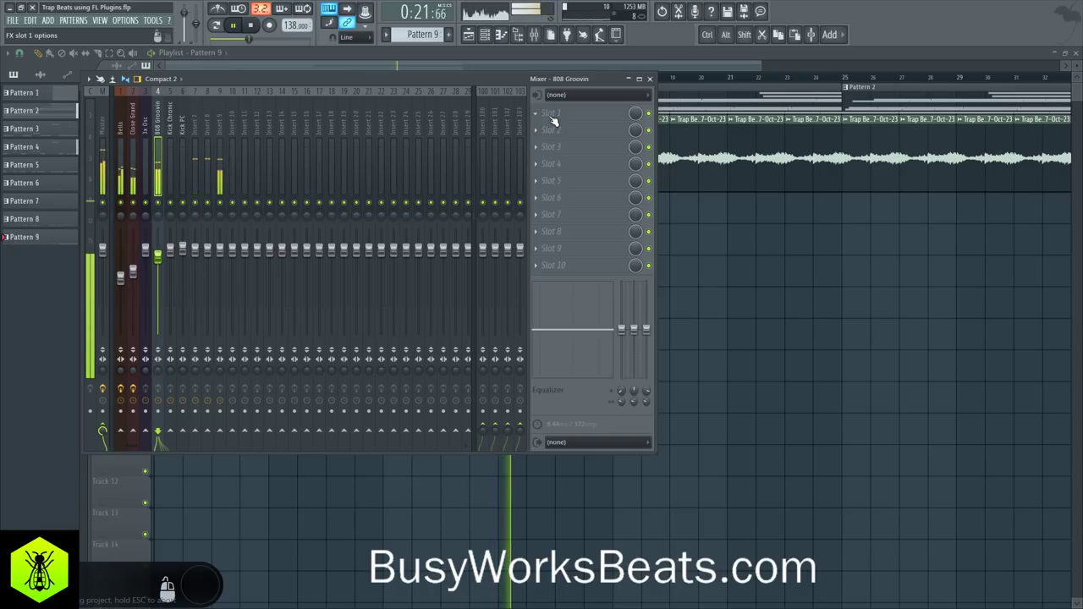
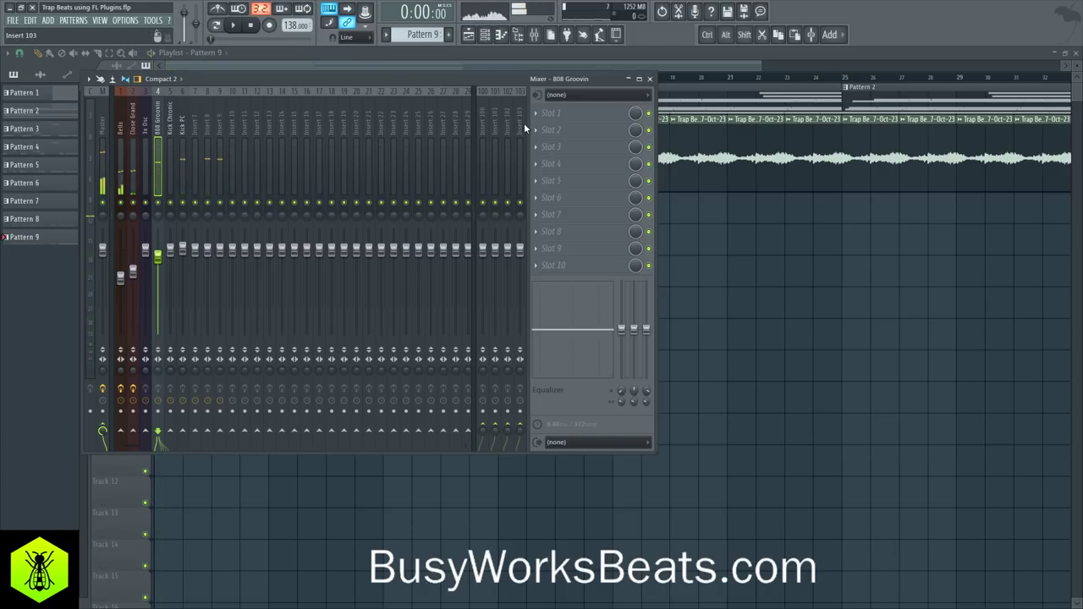
Try Fruity WaveShaper in slot 1 of the 808 Groovin track, testing different distortion curves and mix levels during playback
{"action": "left_click", "coordinate": [548, 121]}
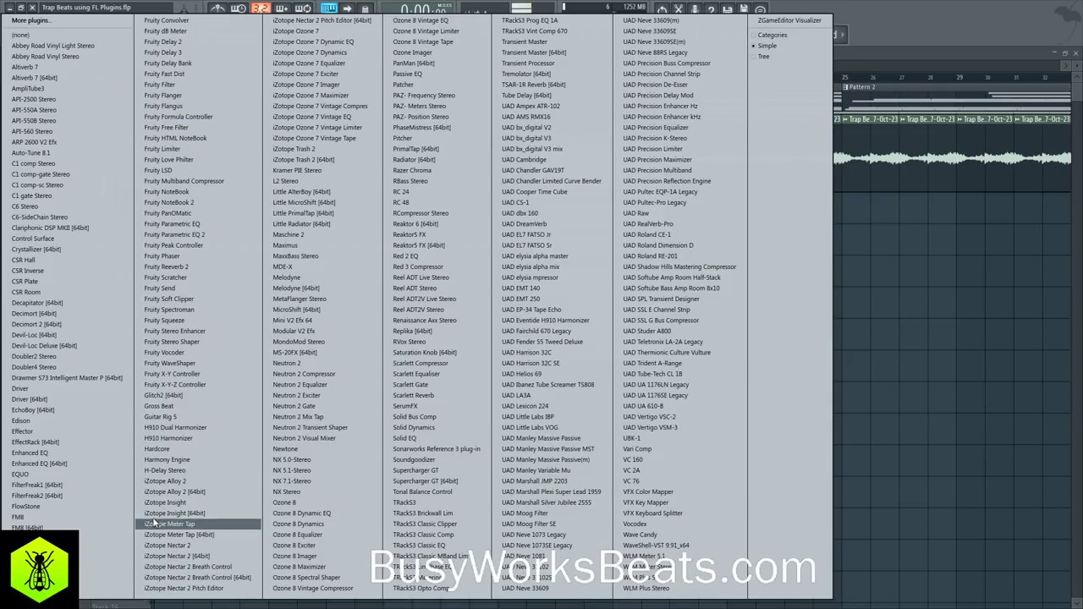
{"action": "left_click", "coordinate": [199, 363]}
{"action": "left_click_drag", "start_coordinate": [85, 135], "coordinate": [408, 162]}
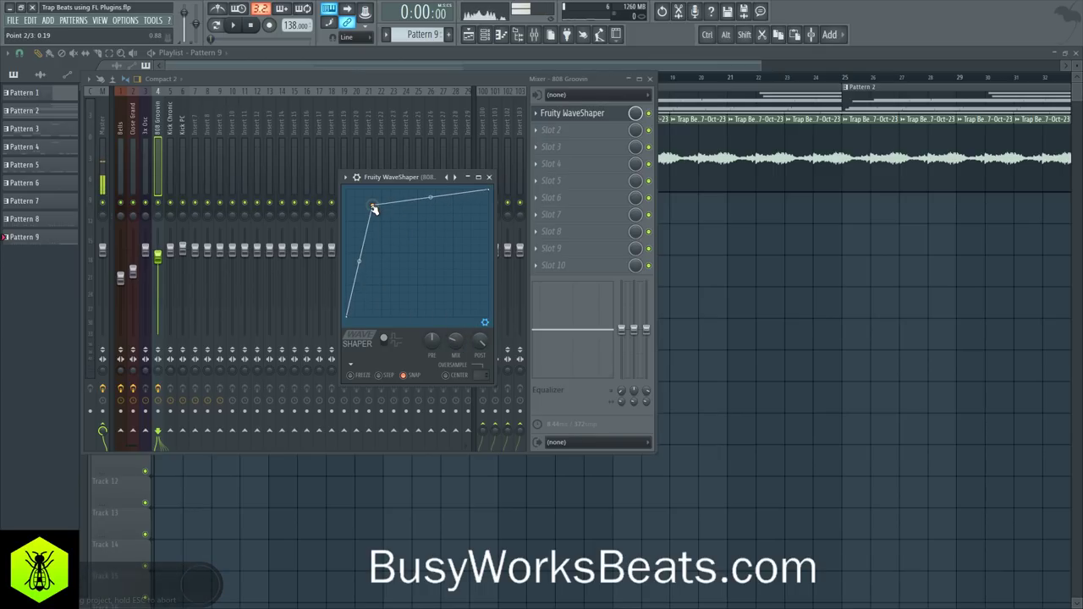
{"action": "key", "text": "space"}
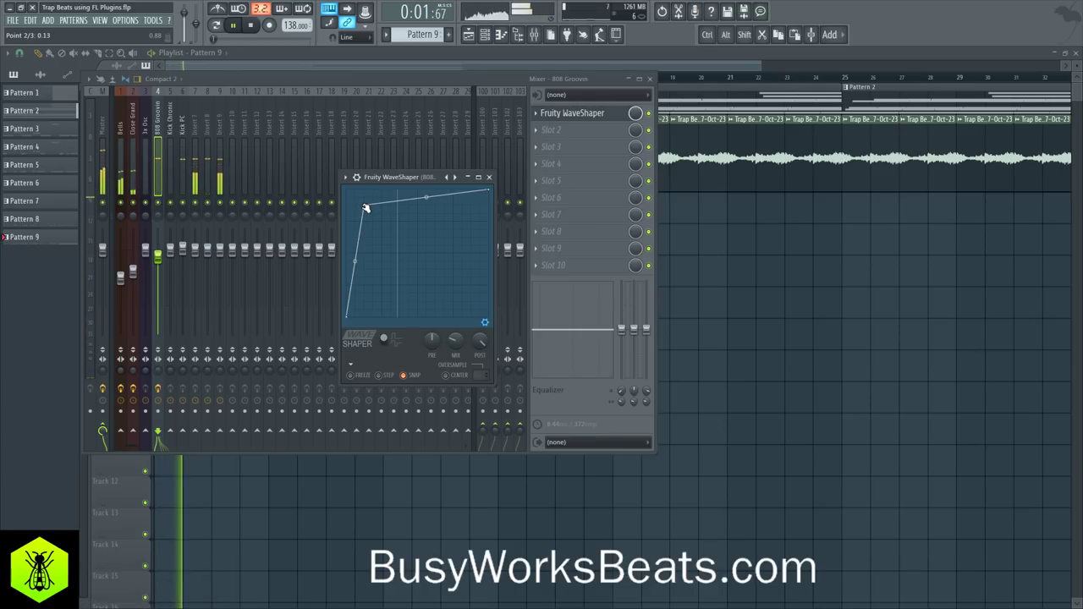
{"action": "mouse_move", "coordinate": [366, 208]}
{"action": "left_mouse_down"}
{"action": "mouse_move", "coordinate": [373, 198]}
{"action": "mouse_move", "coordinate": [359, 199]}
{"action": "left_mouse_up"}
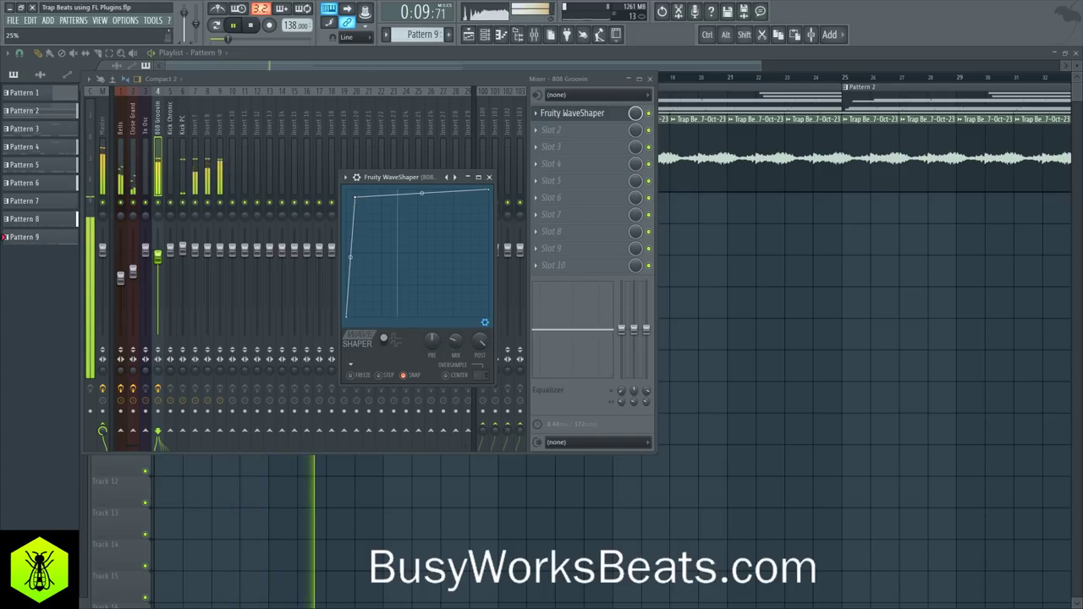
{"action": "left_click_drag", "start_coordinate": [356, 203], "coordinate": [386, 199]}
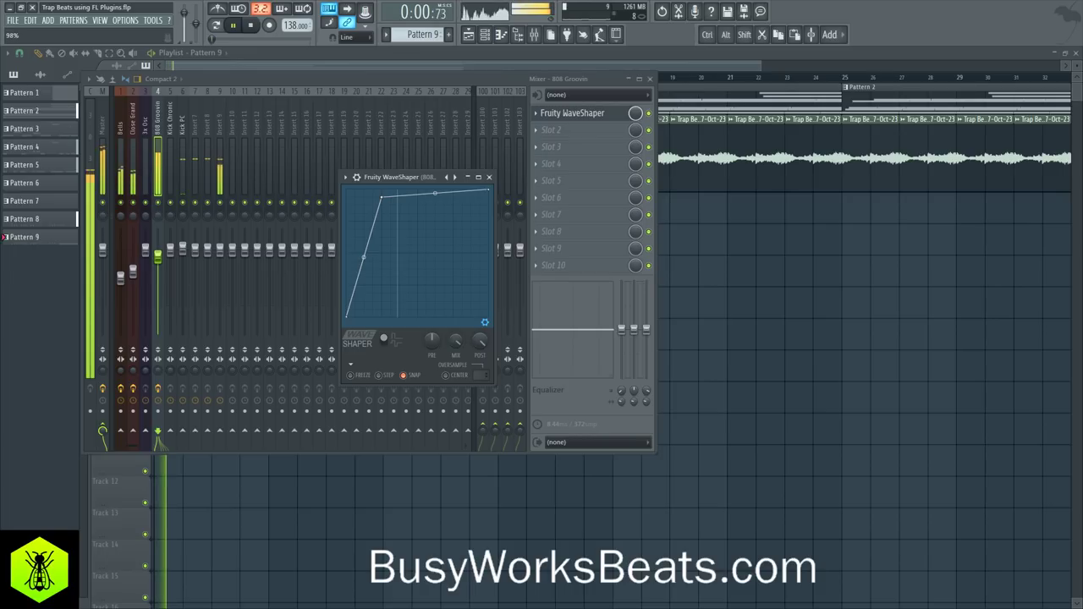
{"action": "left_click_drag", "start_coordinate": [380, 197], "coordinate": [357, 196]}
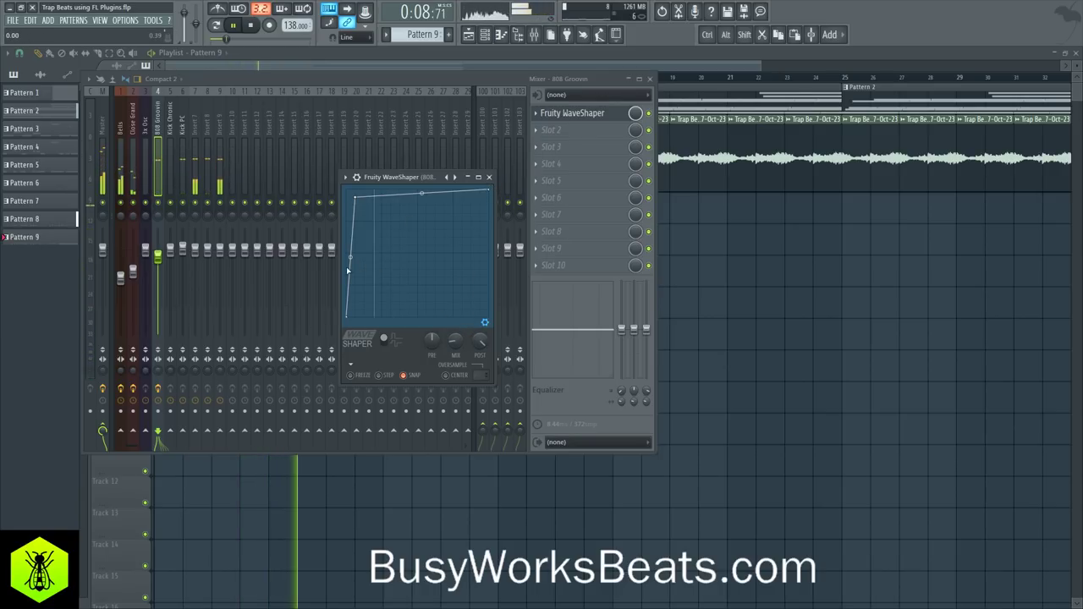
{"action": "left_click", "coordinate": [489, 177]}
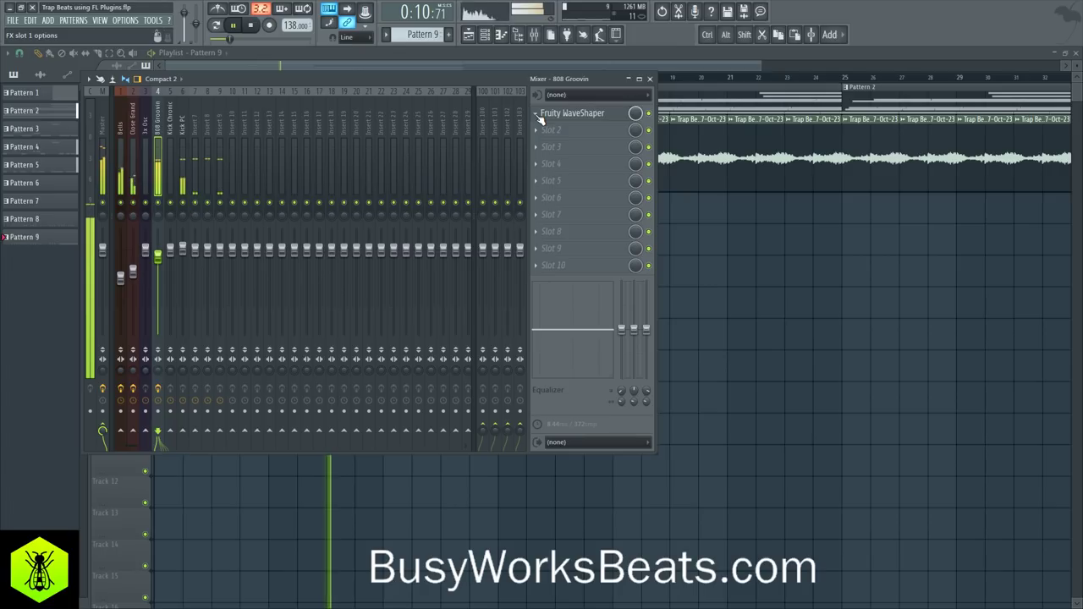
Replace the effect in slot 1 of the 808 Groovin track with Fruity Fast Dist
{"action": "left_click", "coordinate": [537, 114]}
{"action": "mouse_move", "coordinate": [546, 127]}
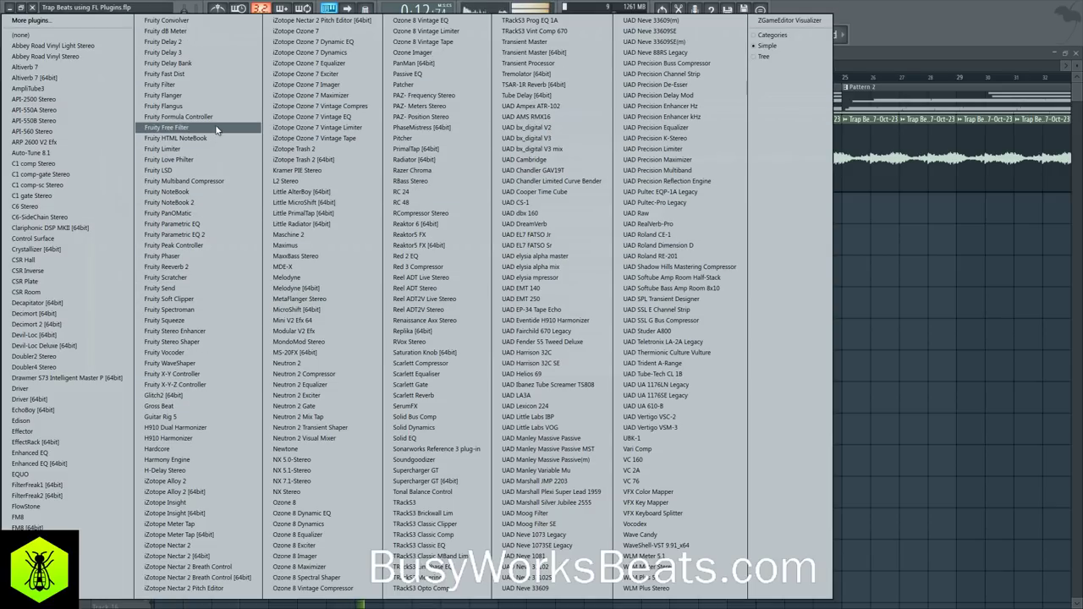
{"action": "left_click", "coordinate": [164, 74]}
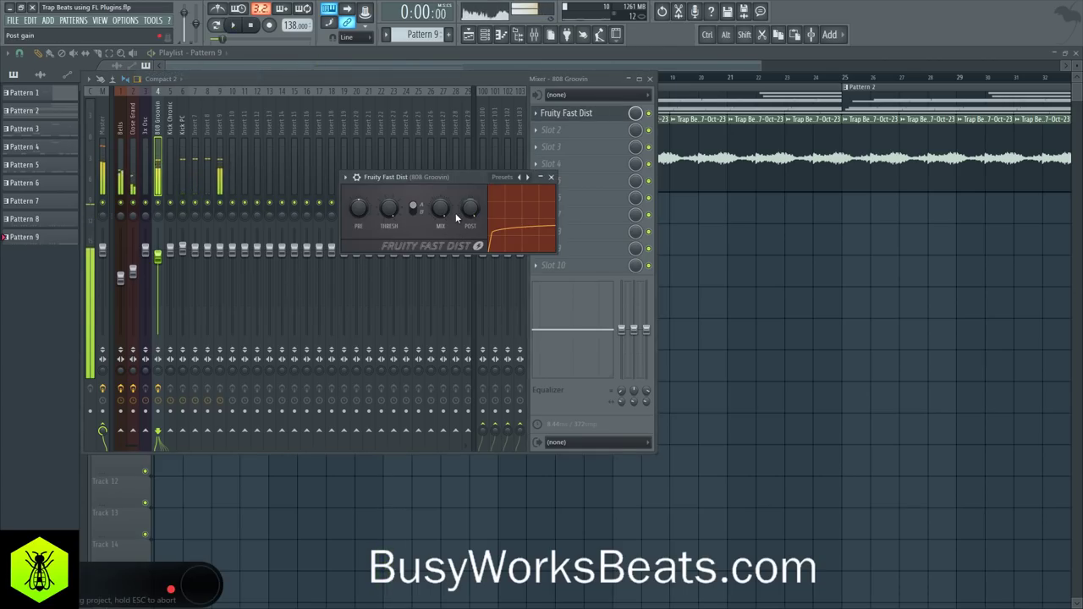
Adjust Fruity Fast Dist's pre amp, mix and post gain during playback, and raise the 808 Groovin fader slightly
{"action": "key", "text": "space"}
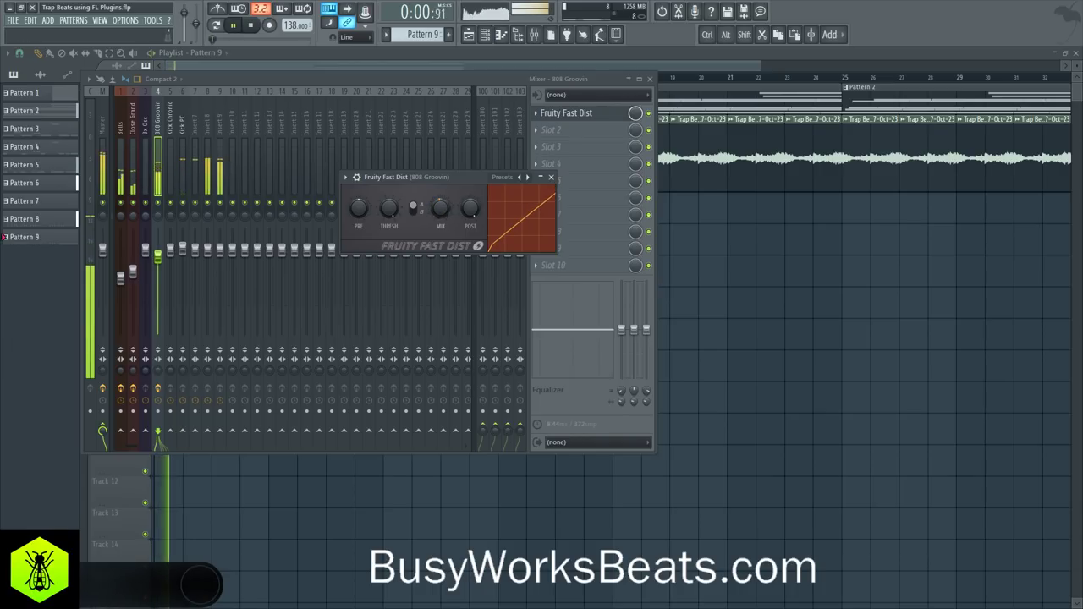
{"action": "left_click_drag", "start_coordinate": [446, 209], "coordinate": [471, 240]}
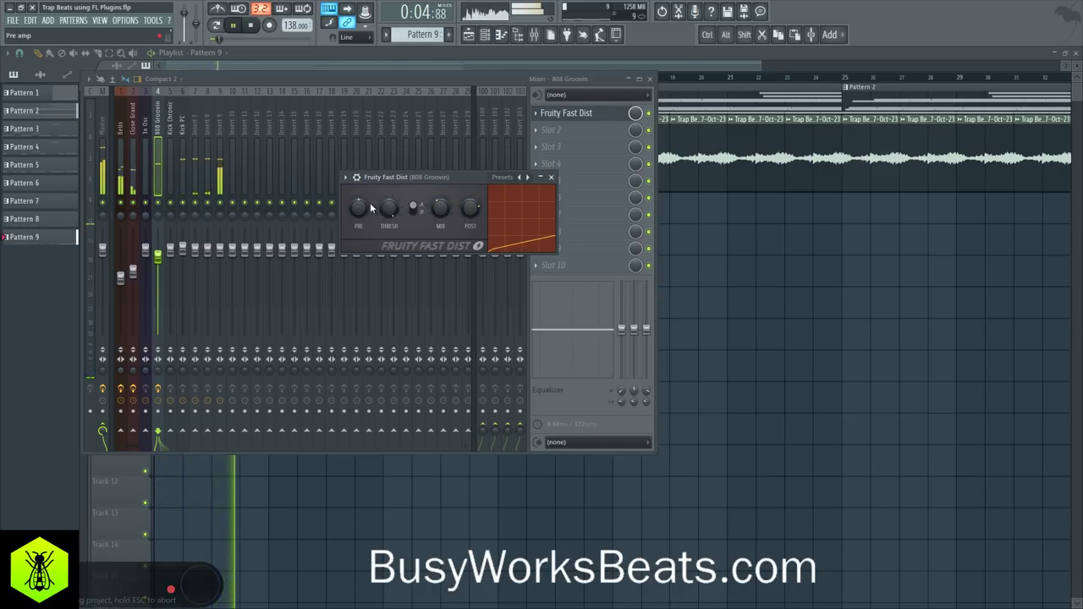
{"action": "left_click_drag", "start_coordinate": [358, 209], "coordinate": [359, 198]}
{"action": "left_click_drag", "start_coordinate": [441, 210], "coordinate": [470, 185]}
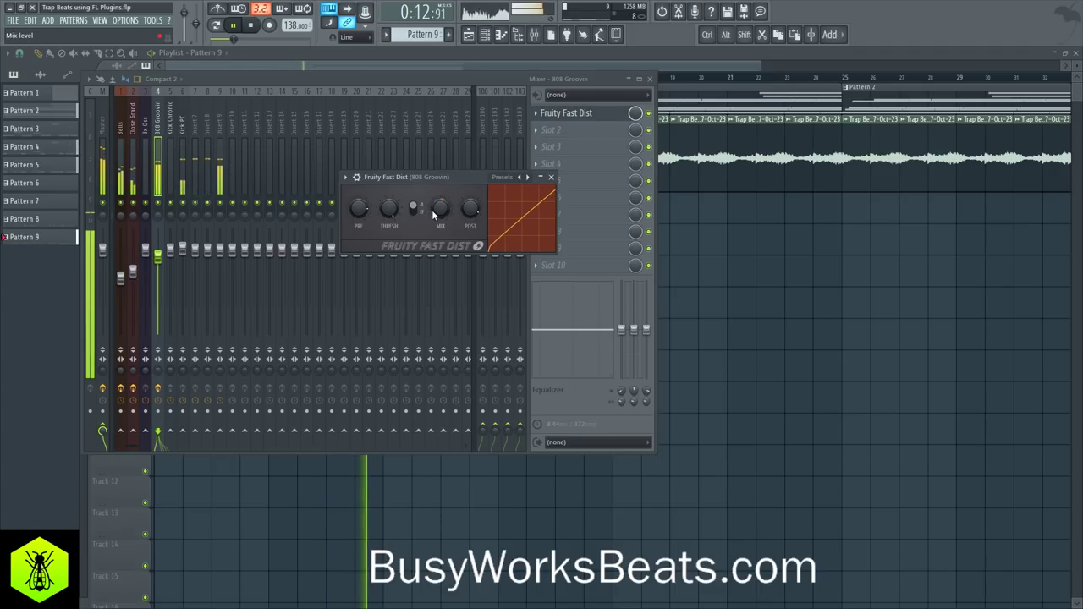
{"action": "left_click", "coordinate": [164, 256]}
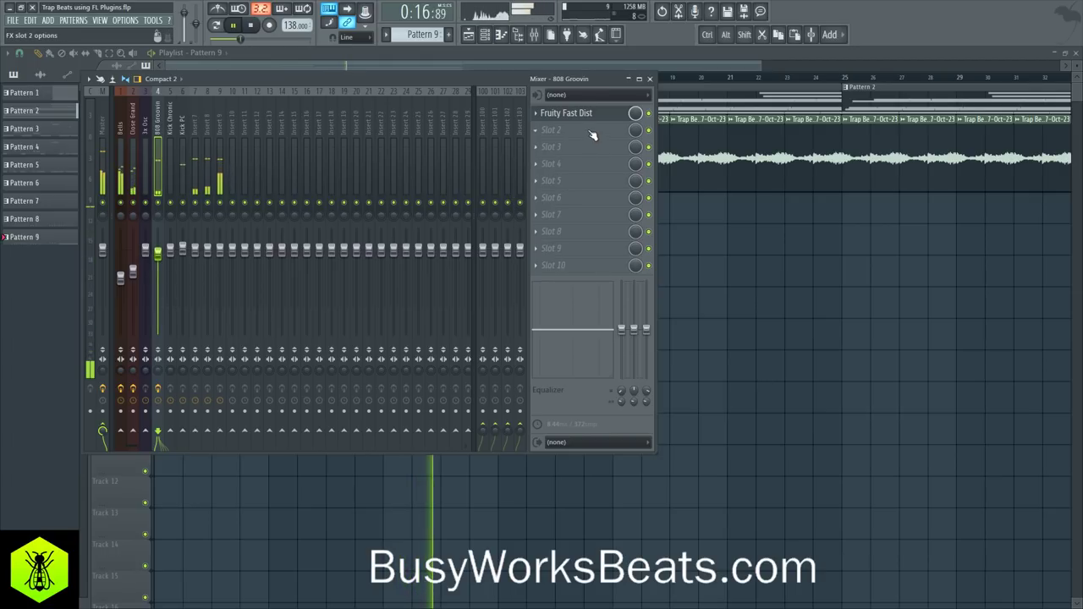
Load Fruity parametric EQ 2 into slot 2 of the 808 Groovin track and close its window
{"action": "left_click", "coordinate": [551, 129]}
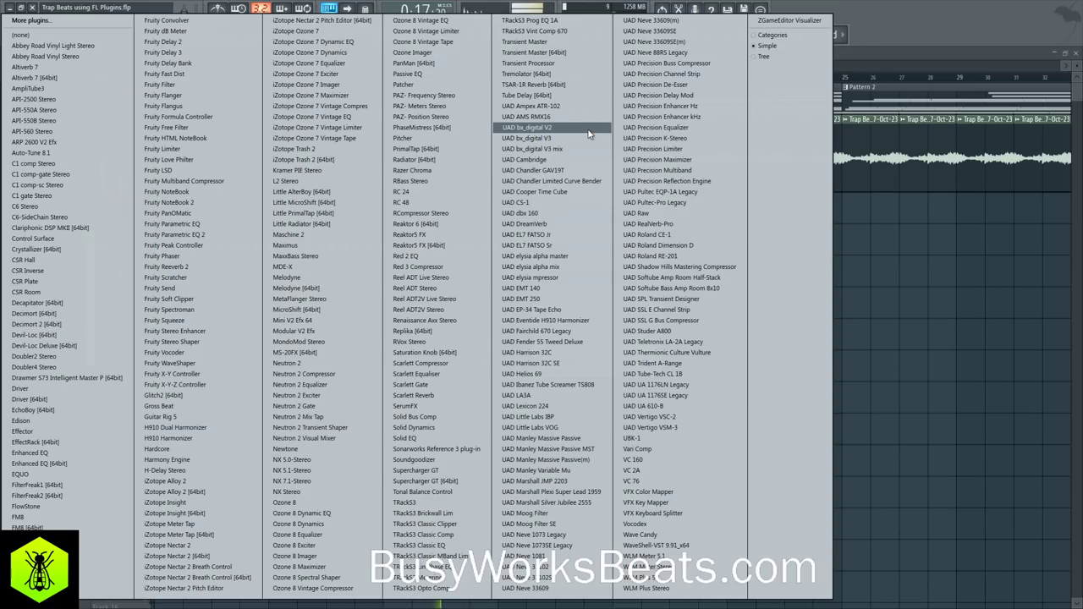
{"action": "left_click", "coordinate": [232, 236]}
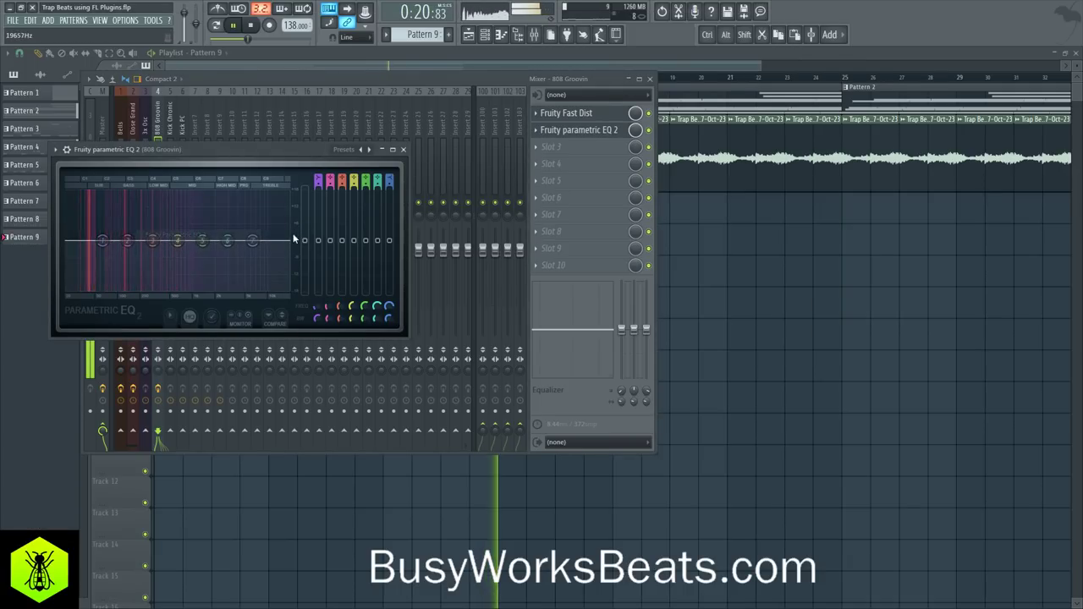
{"action": "left_click", "coordinate": [392, 152]}
{"action": "left_click", "coordinate": [551, 176]}
Lower the fader of the Microphone mixer track all the way down
{"action": "scroll", "coordinate": [267, 111], "scroll_direction": "right", "scroll_amount": 5}
{"action": "scroll", "coordinate": [268, 110], "scroll_direction": "right", "scroll_amount": 7}
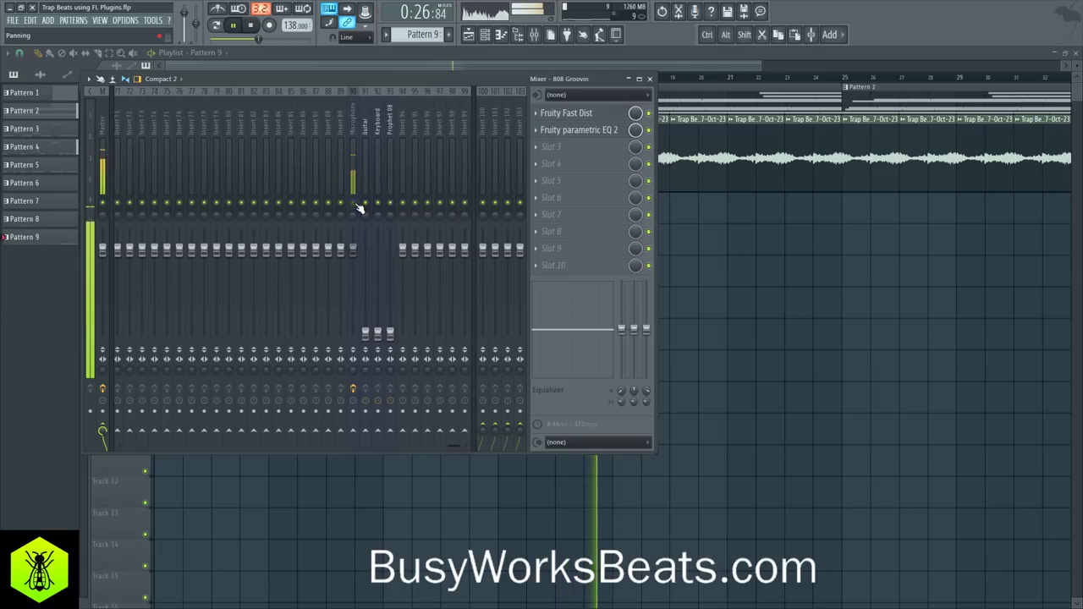
{"action": "left_click_drag", "start_coordinate": [353, 247], "coordinate": [353, 333]}
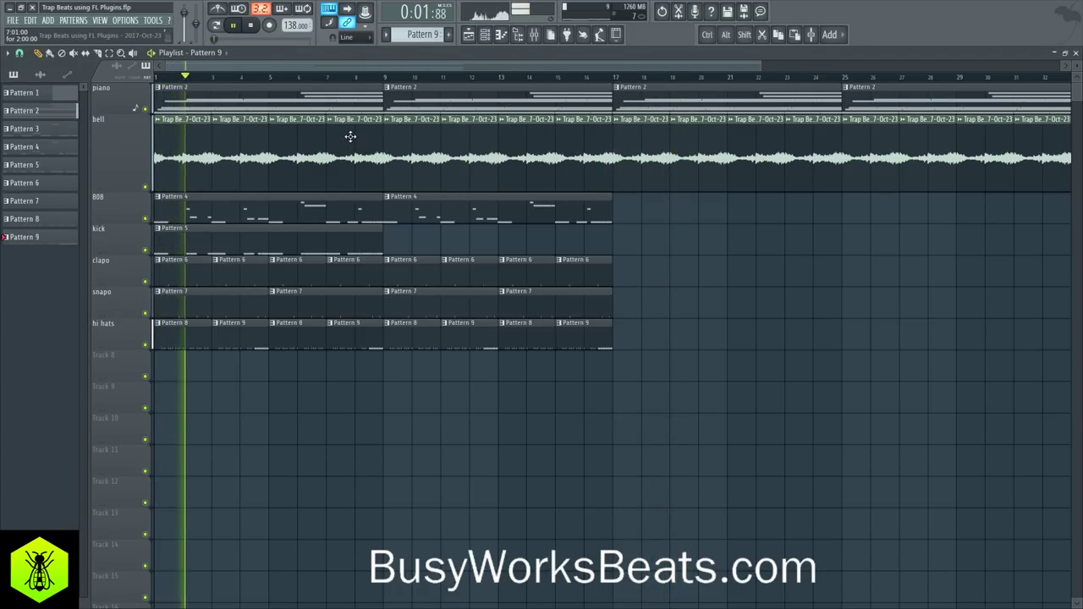
Boost band 2 of the 808 Groovin track's Fruity parametric EQ 2 by about 5.3 dB at 68 Hz
{"action": "left_click", "coordinate": [534, 34]}
{"action": "scroll", "coordinate": [247, 127], "scroll_direction": "up", "scroll_amount": 10}
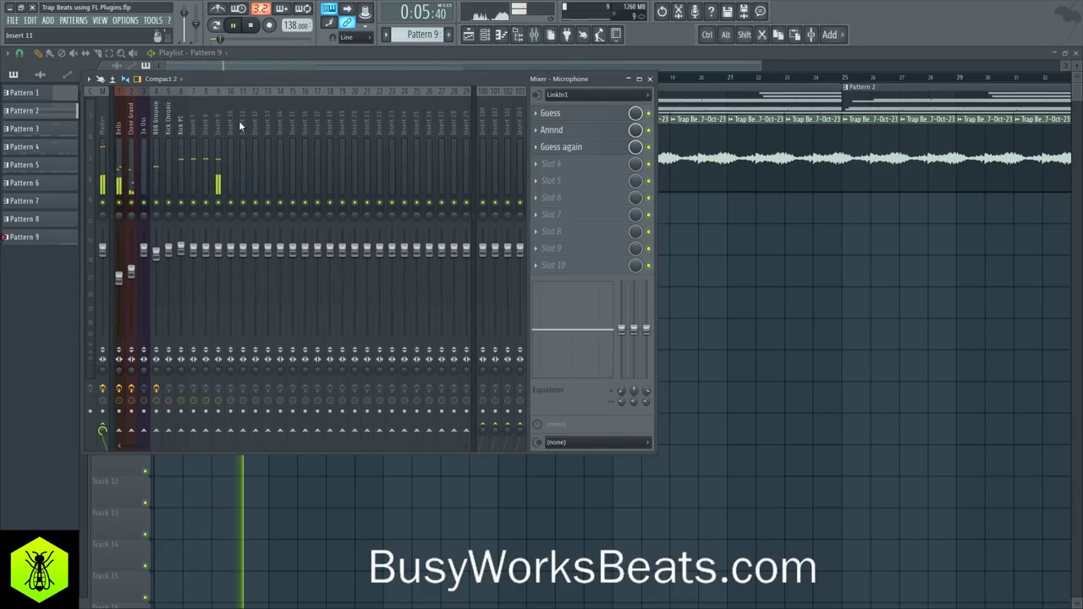
{"action": "left_click", "coordinate": [157, 127]}
{"action": "left_click", "coordinate": [558, 130]}
{"action": "left_click_drag", "start_coordinate": [127, 241], "coordinate": [103, 227]}
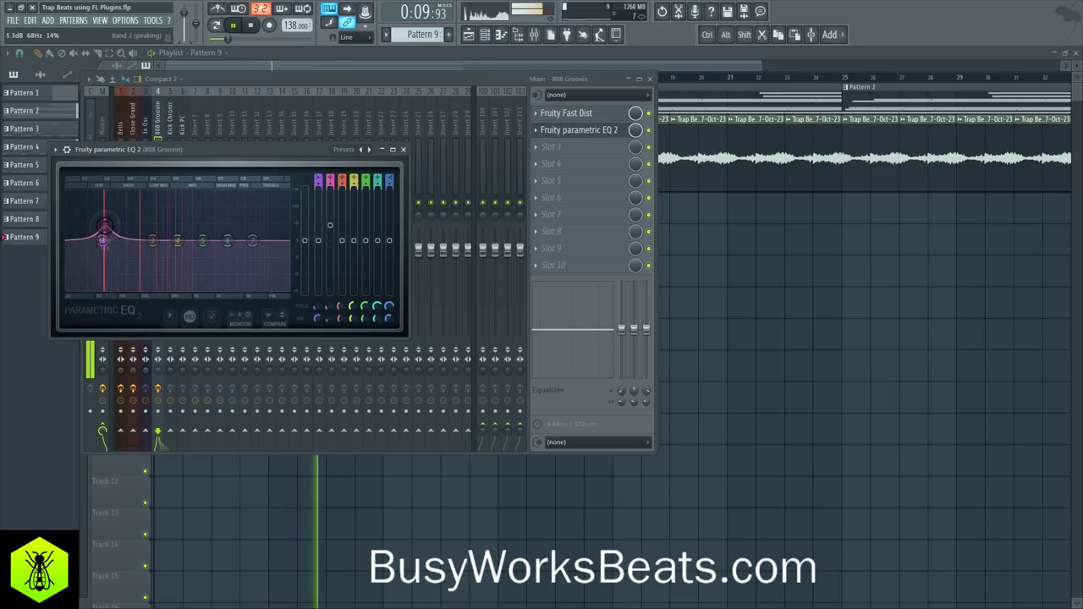
Boost band 5 of the 808 Groovin track's Fruity parametric EQ 2 in the bass range above band 2, and close the EQ
{"action": "left_click_drag", "start_coordinate": [203, 241], "coordinate": [135, 228]}
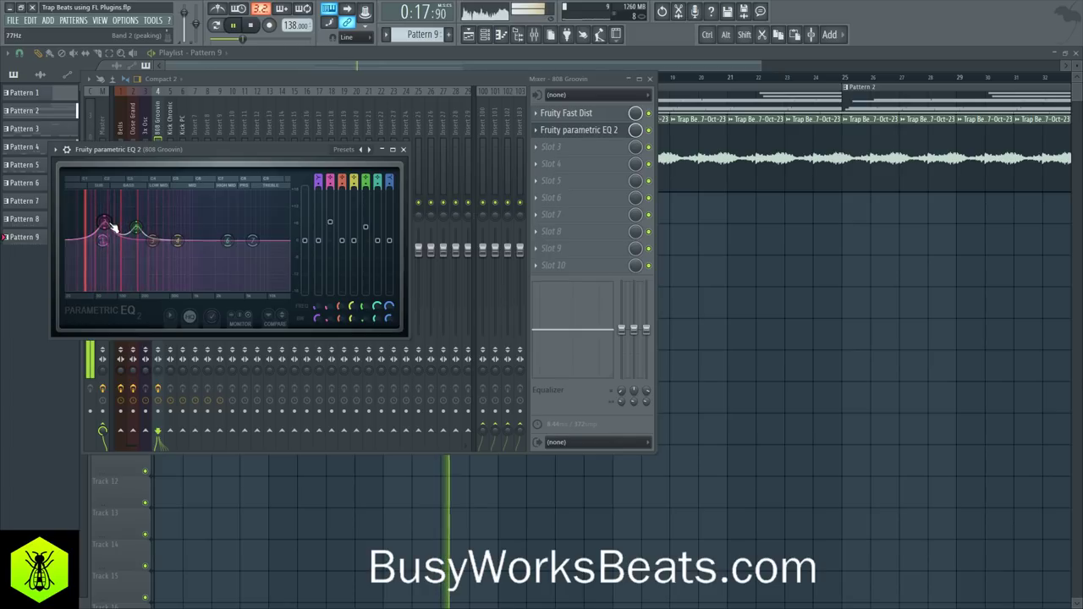
{"action": "left_click", "coordinate": [409, 150]}
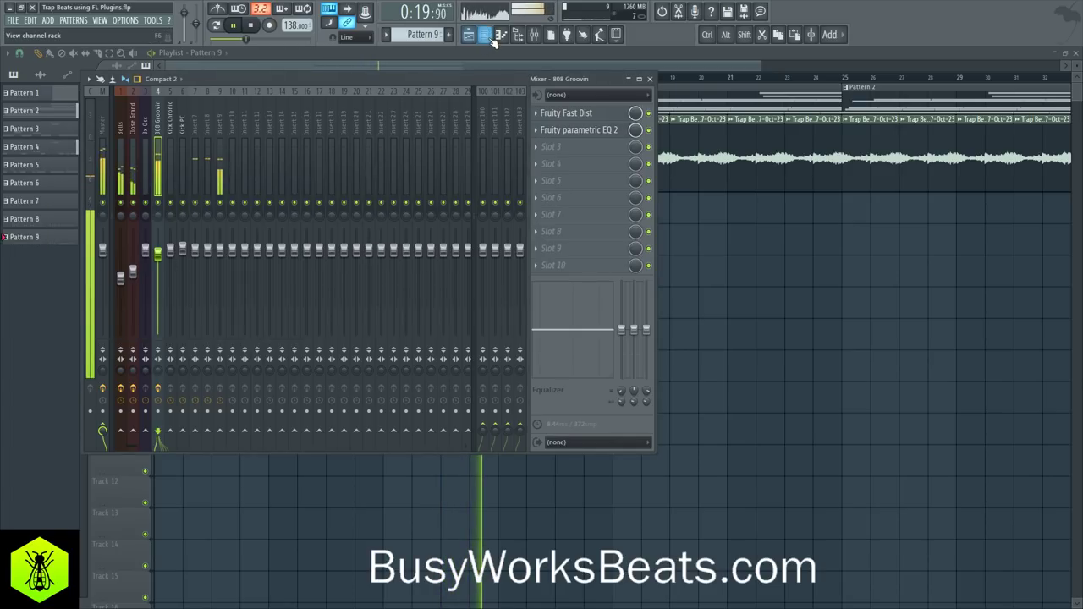
Inspect the 808 Groovin channel's volume envelope settings and the Fruity Fast Dist settings on its mixer track
{"action": "key", "text": "F6"}
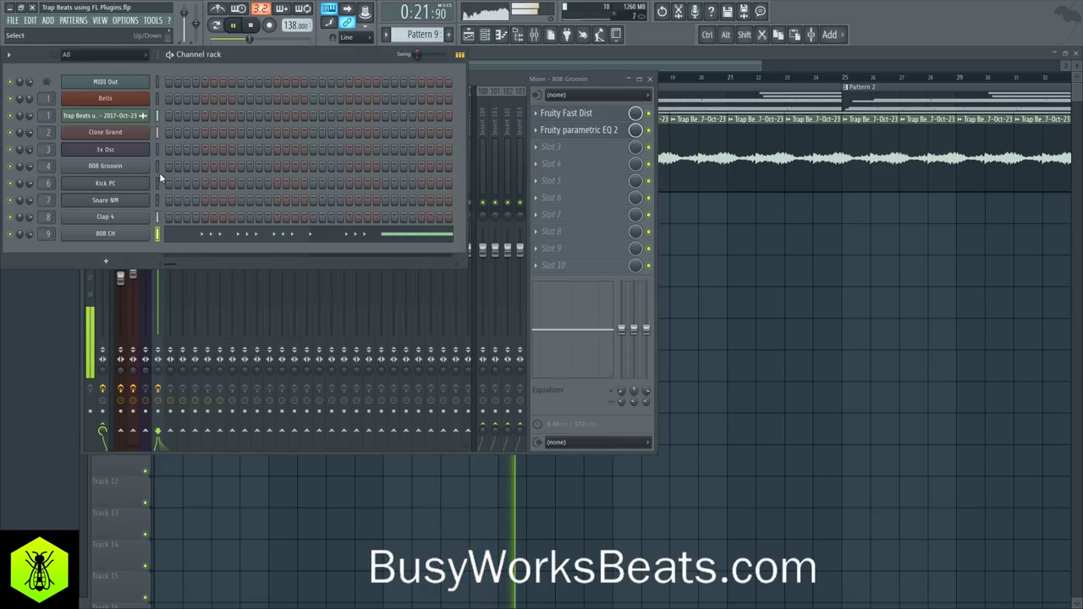
{"action": "left_click", "coordinate": [110, 166]}
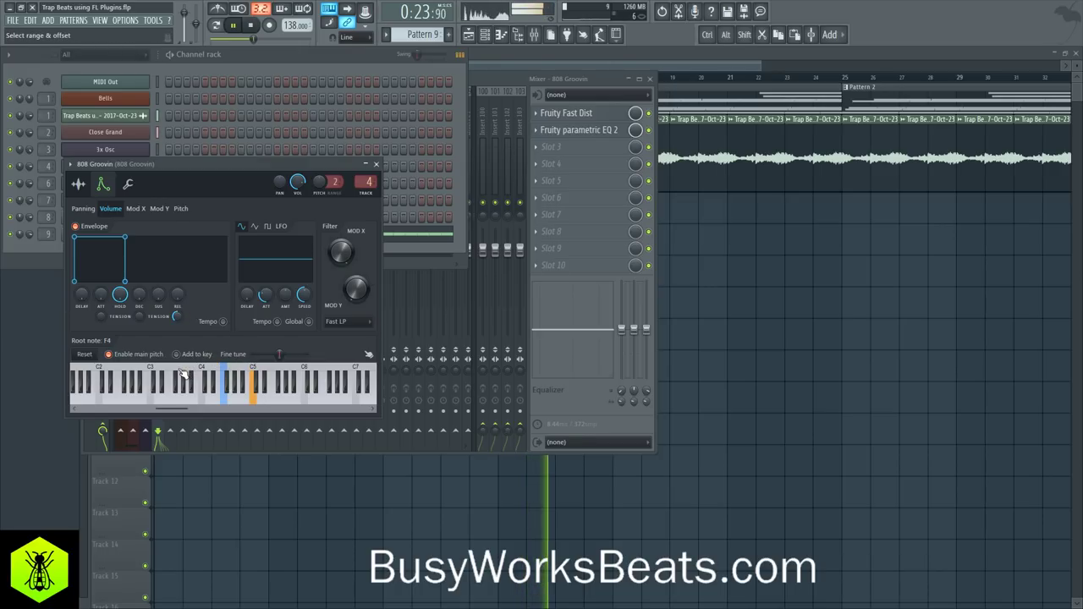
{"action": "left_click", "coordinate": [376, 164]}
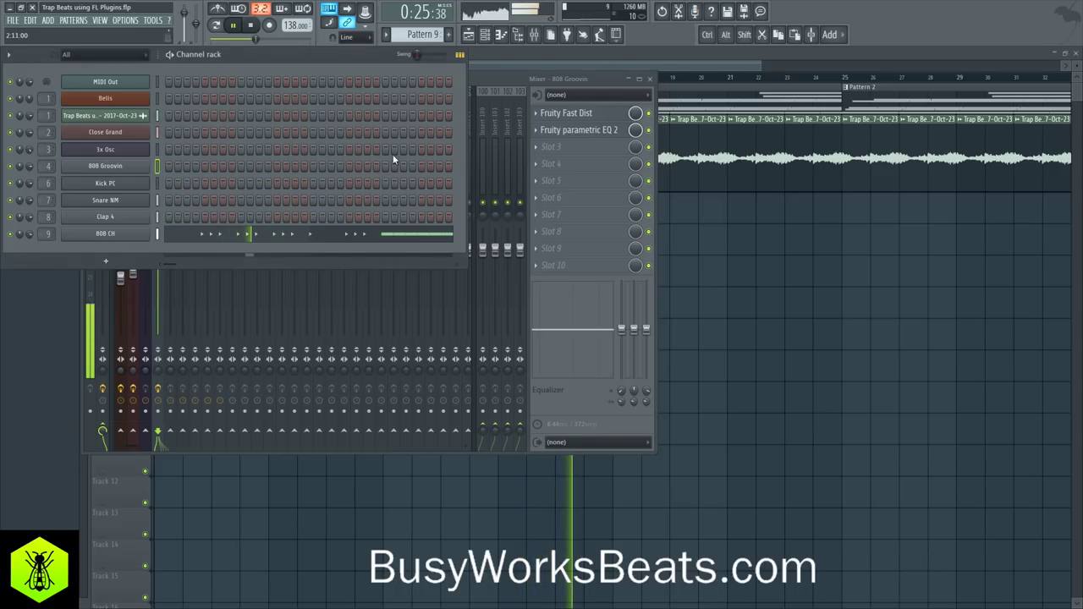
{"action": "left_click", "coordinate": [483, 77]}
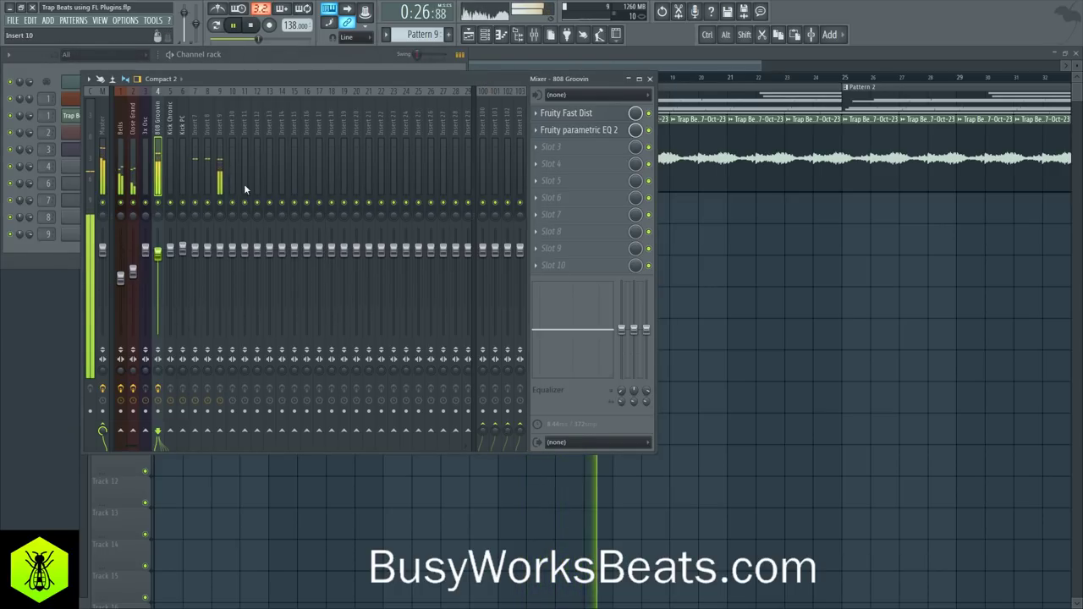
{"action": "left_click", "coordinate": [561, 112]}
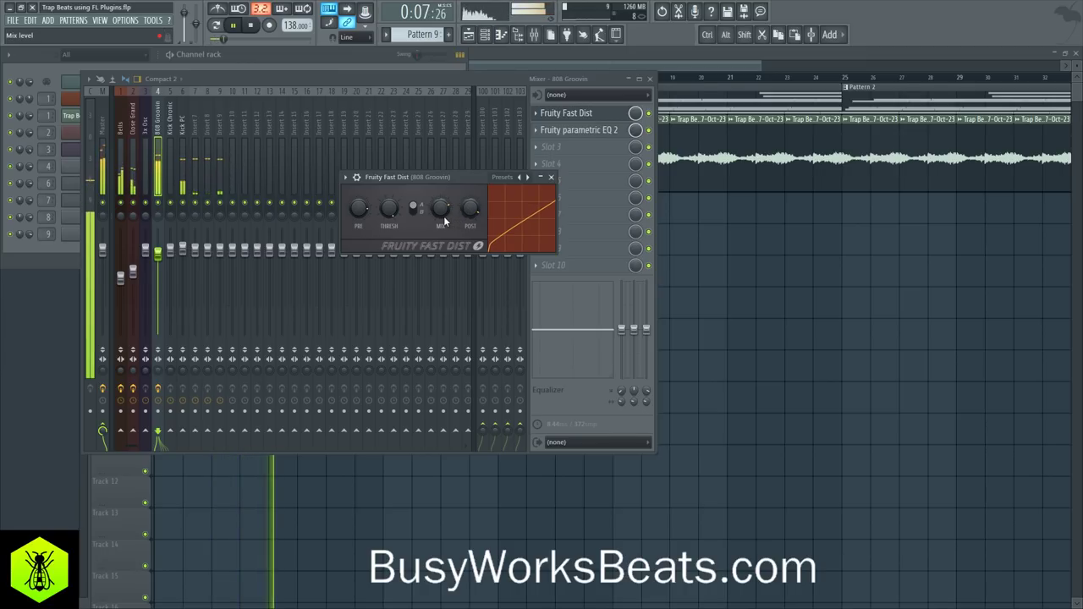
{"action": "left_click", "coordinate": [550, 176]}
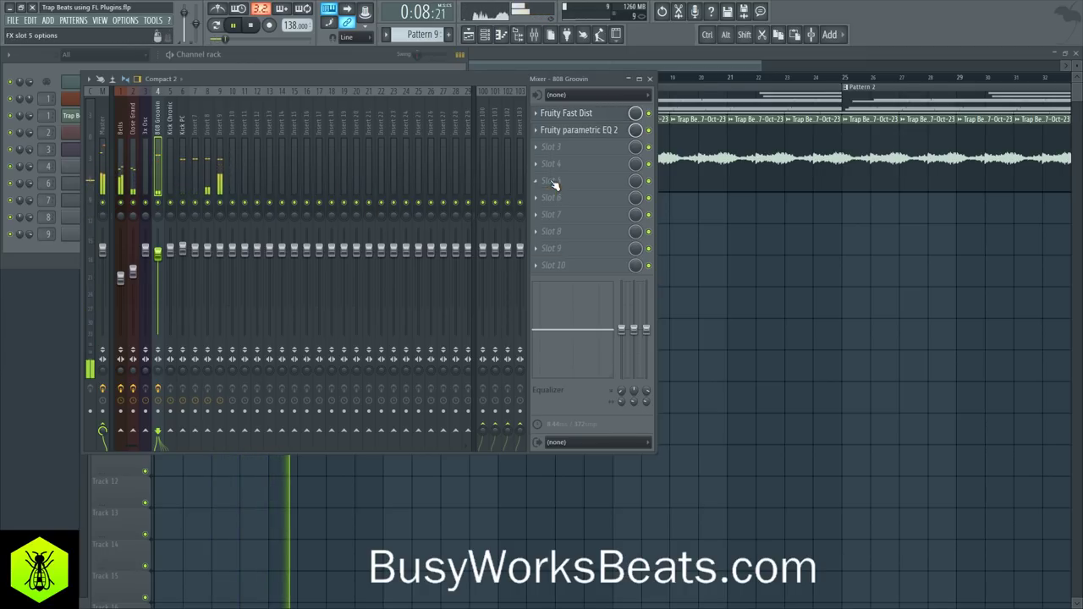
Lower the Kick PC fader slightly to the default level and compare the levels of the 808 and drum tracks during playback
{"action": "left_click", "coordinate": [182, 251]}
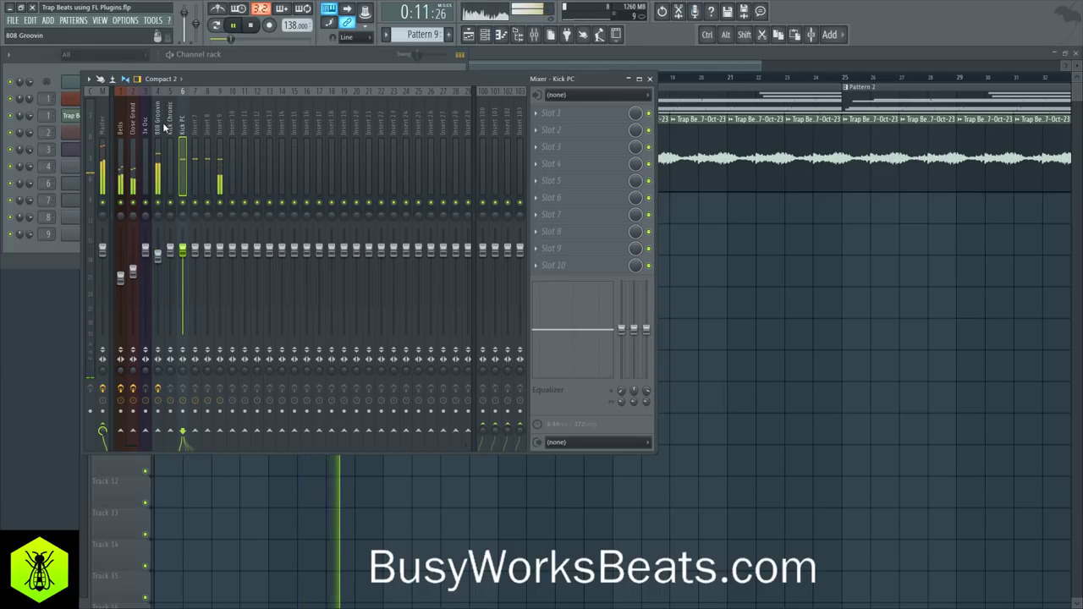
{"action": "key", "text": "Left"}
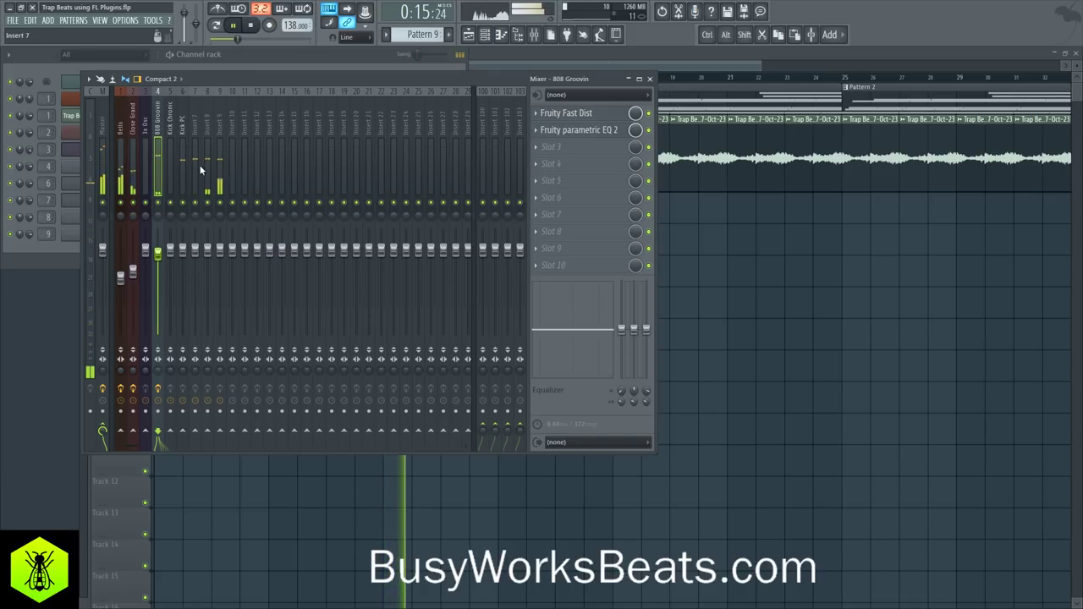
{"action": "left_click", "coordinate": [181, 137]}
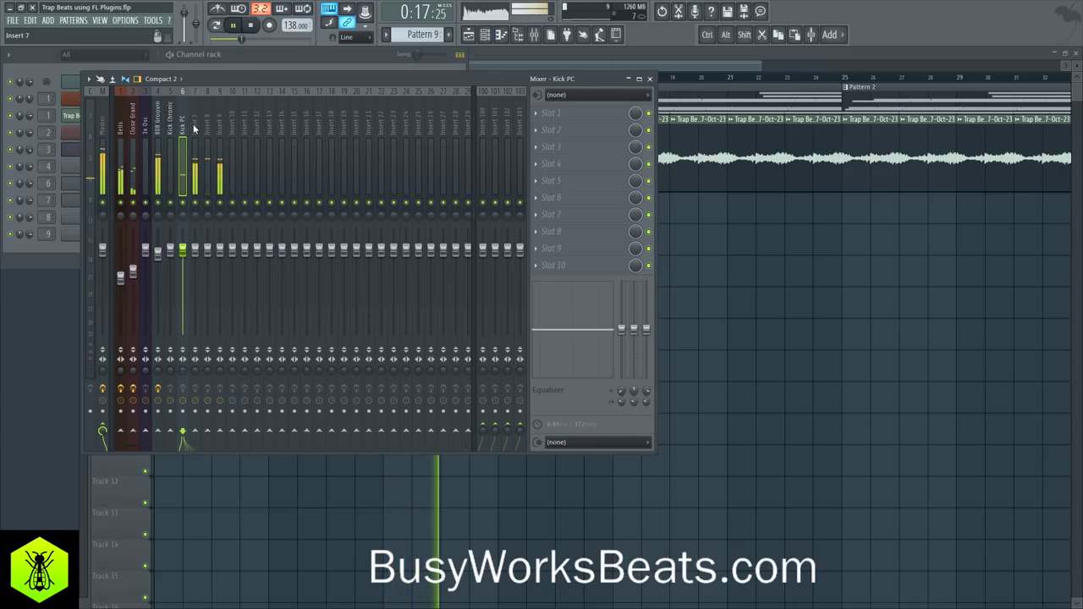
{"action": "left_click", "coordinate": [219, 127]}
{"action": "left_click", "coordinate": [204, 126]}
{"action": "left_click", "coordinate": [195, 139]}
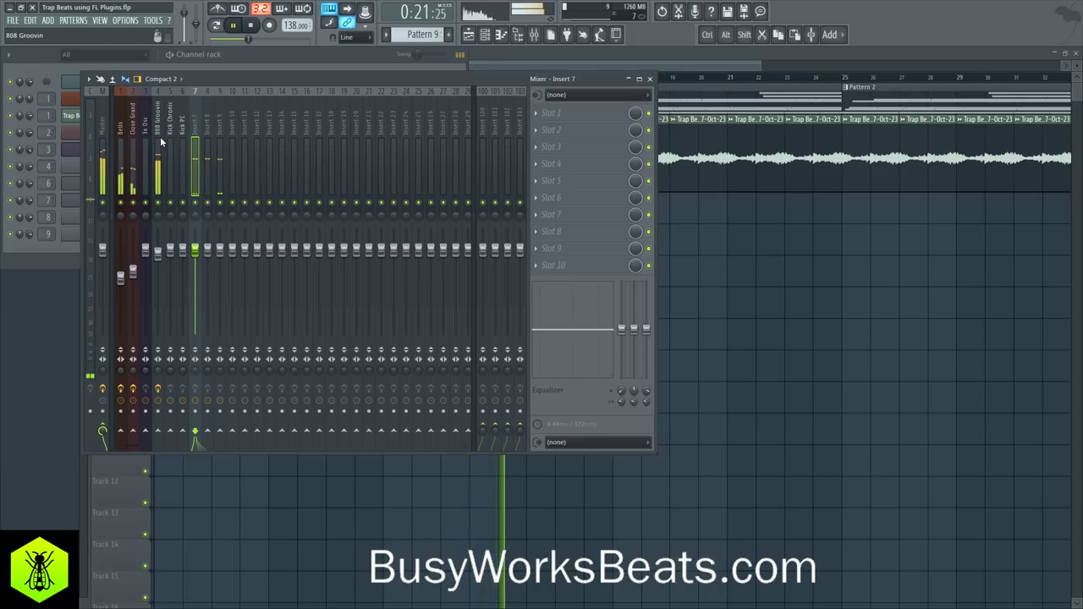
Bypass all five effects on the Bells mixer track and restart playback to hear it dry
{"action": "left_click", "coordinate": [120, 148]}
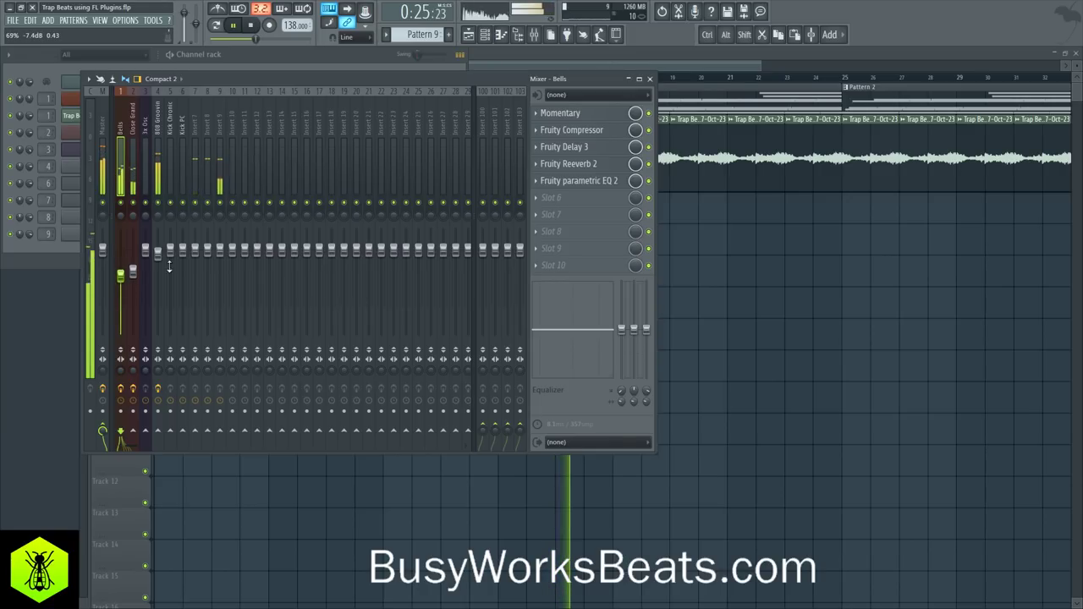
{"action": "right_click", "coordinate": [750, 280]}
{"action": "left_click", "coordinate": [535, 36]}
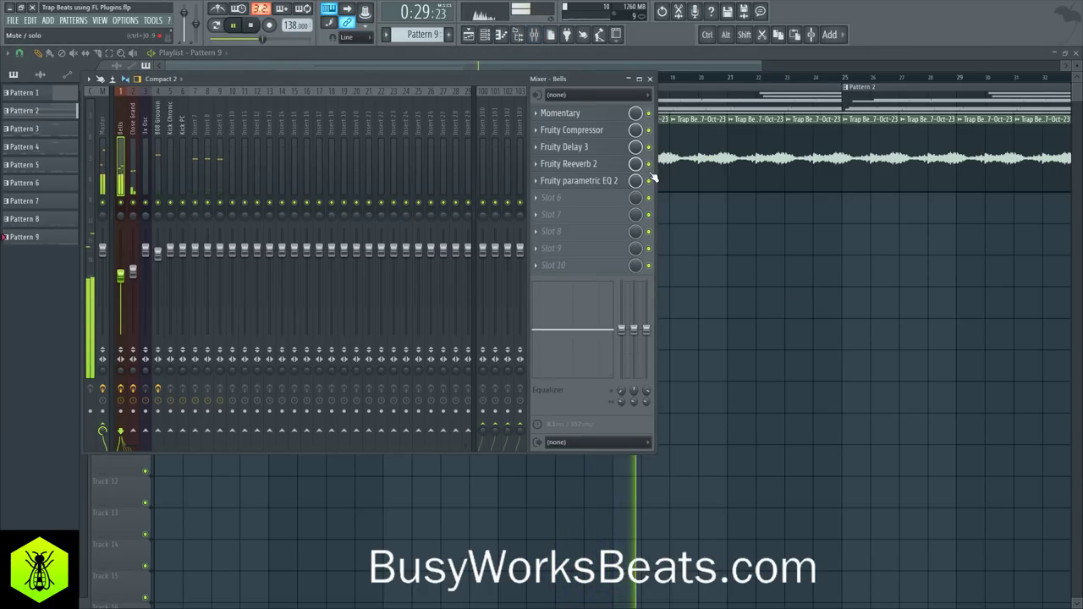
{"action": "left_click_drag", "start_coordinate": [653, 181], "coordinate": [653, 127]}
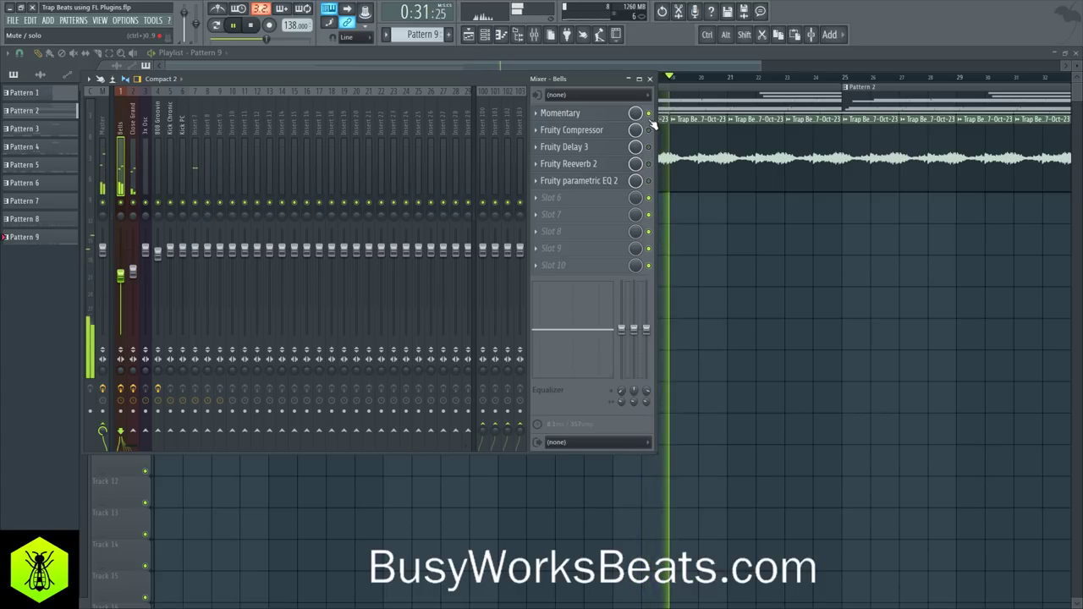
{"action": "key", "text": "space"}
{"action": "key", "text": "space"}
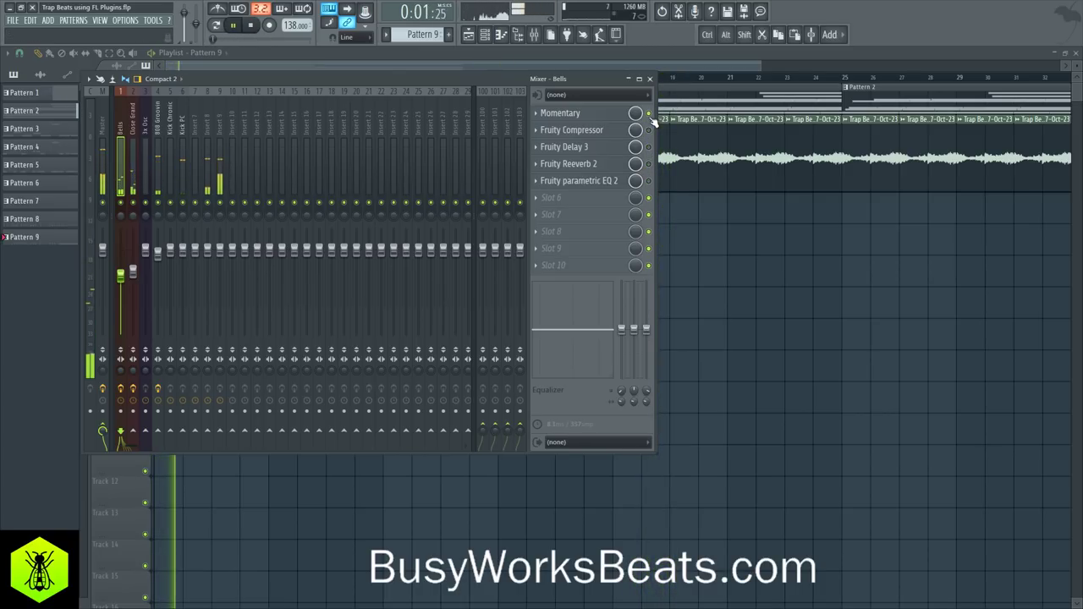
{"action": "left_click", "coordinate": [649, 113]}
{"action": "key", "text": "space"}
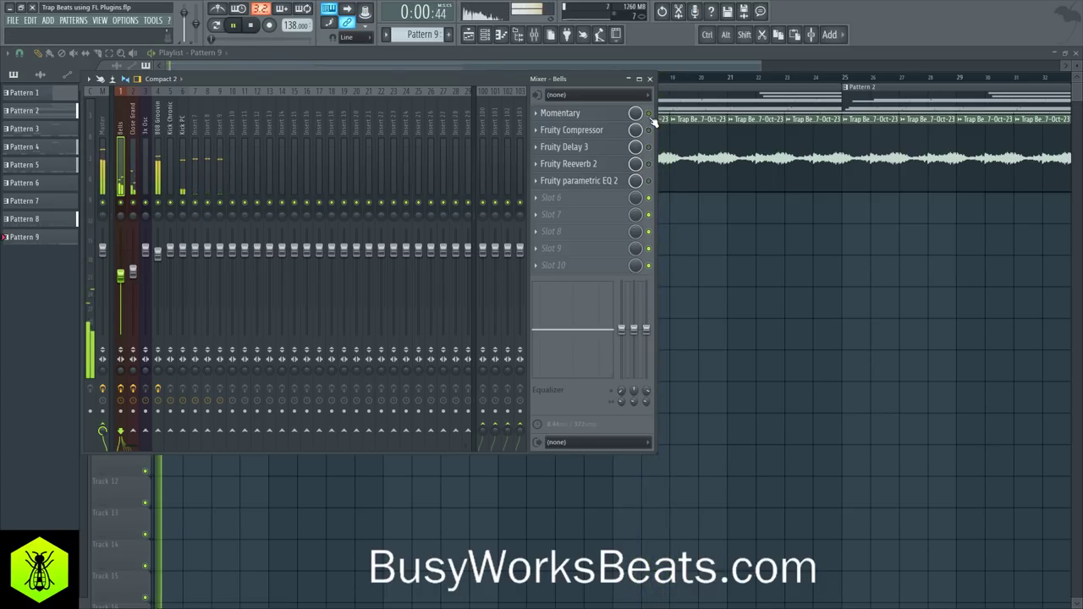
Raise the Bells fader to just below the default level and set the 808 Groovin fader to about -3.1 dB (87%)
{"action": "right_click", "coordinate": [123, 277]}
{"action": "left_click", "coordinate": [132, 283]}
{"action": "left_click_drag", "start_coordinate": [122, 251], "coordinate": [124, 252]}
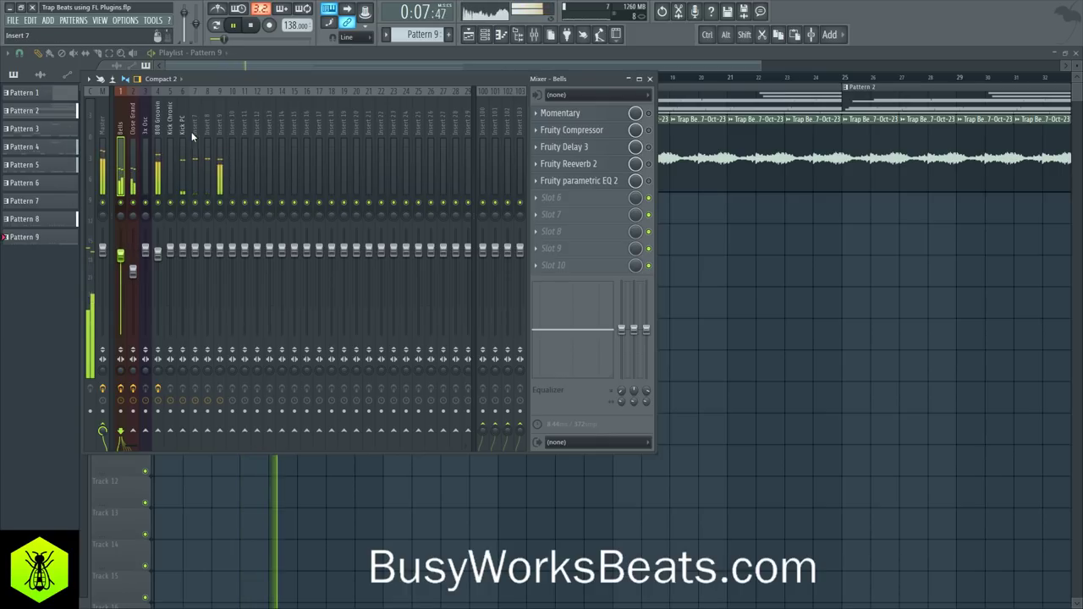
{"action": "left_click", "coordinate": [162, 129]}
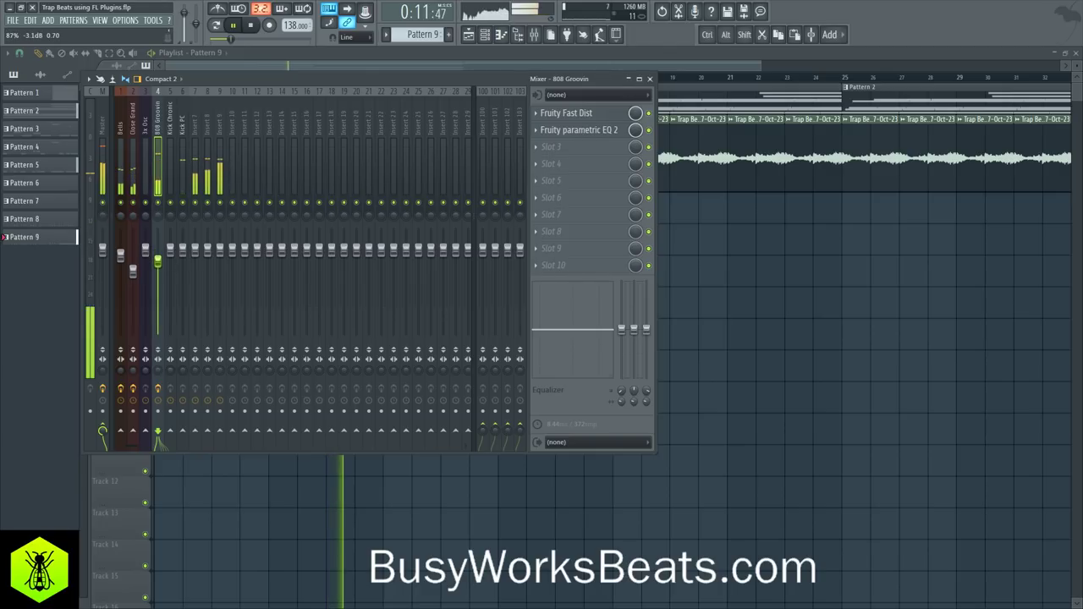
Check the Microphone, Guitar and Keyboard mixer tracks, stop playback and save the project
{"action": "scroll", "coordinate": [200, 124], "scroll_direction": "right", "scroll_amount": 10}
{"action": "scroll", "coordinate": [200, 124], "scroll_direction": "right", "scroll_amount": 2}
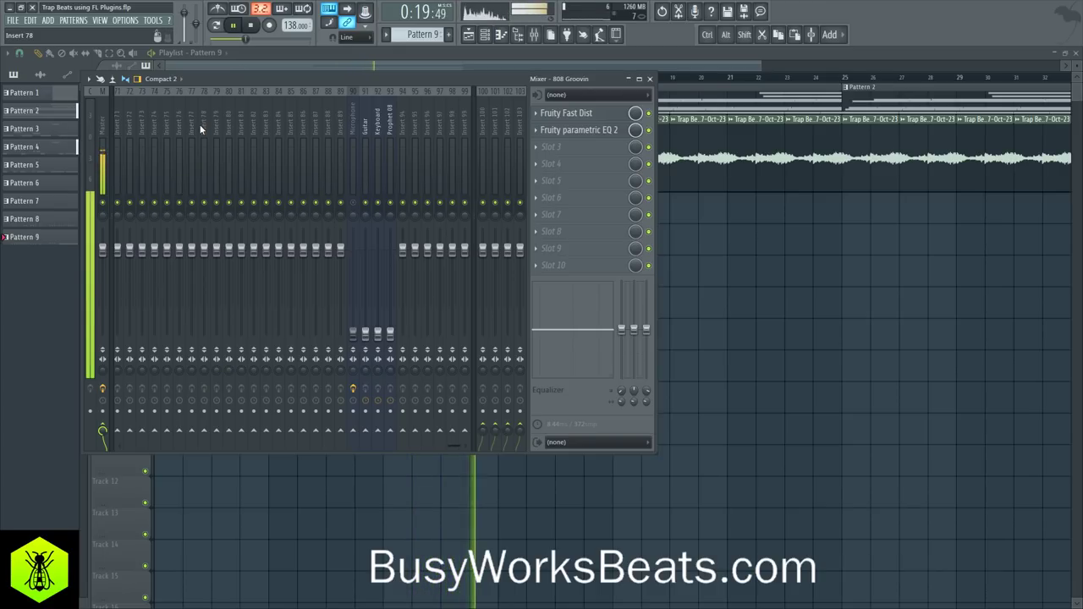
{"action": "key", "text": "space"}
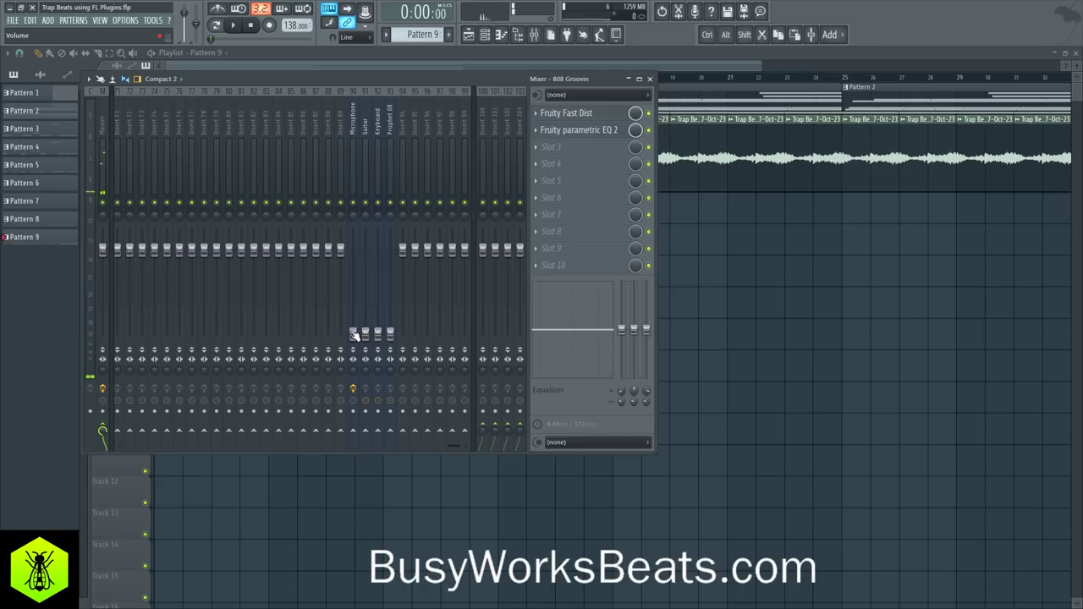
{"action": "key", "text": "F9"}
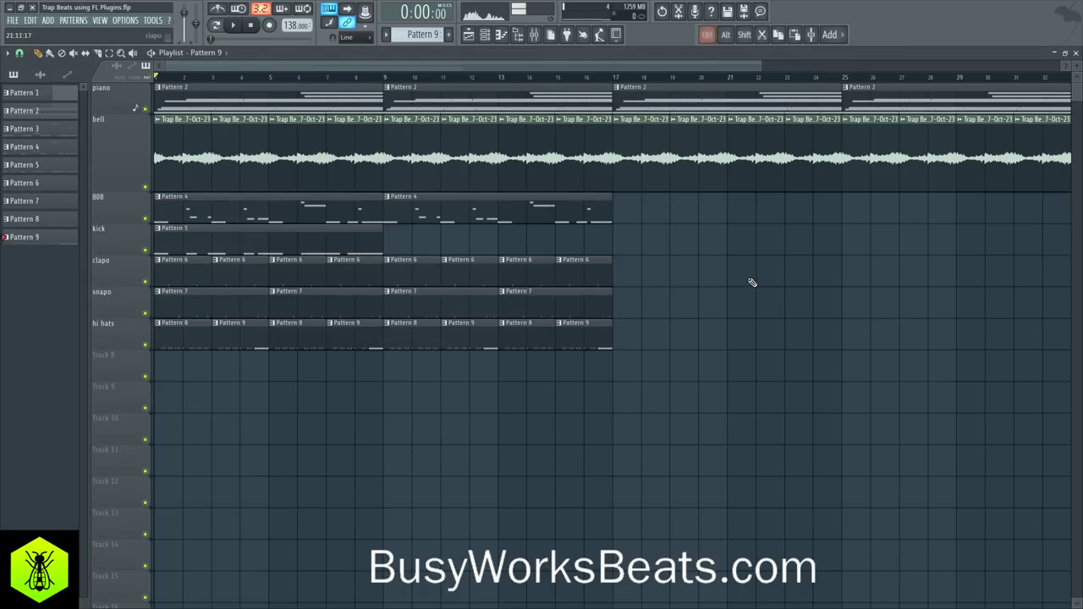
{"action": "key", "text": "ctrl+s"}
Play the beat back from the mixer to check the track levels, and stop it
{"action": "left_click", "coordinate": [534, 35]}
{"action": "scroll", "coordinate": [337, 116], "scroll_direction": "up", "scroll_amount": 20}
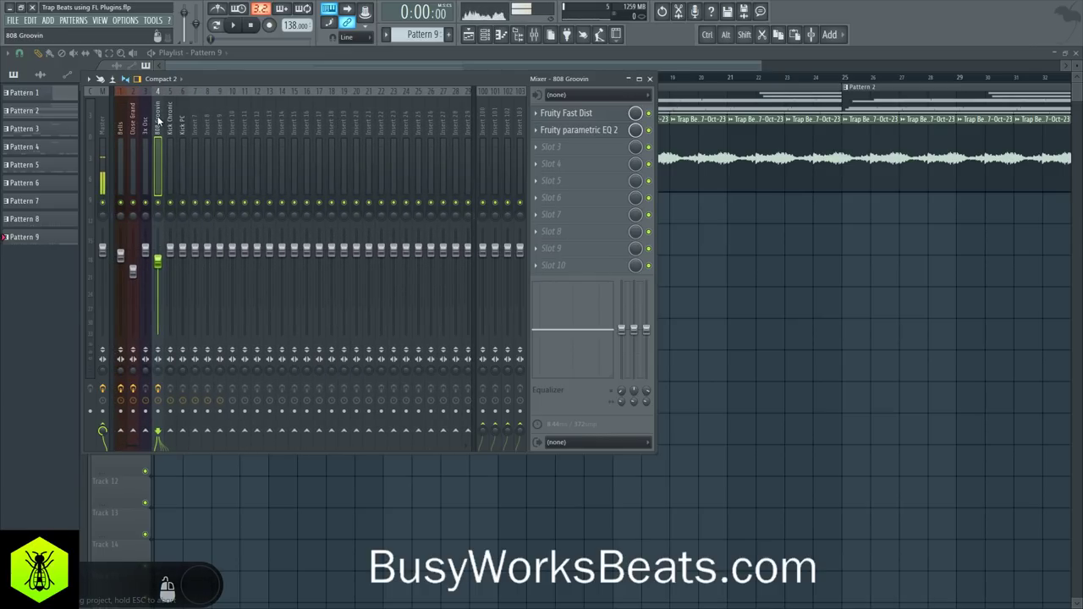
{"action": "key", "text": "space"}
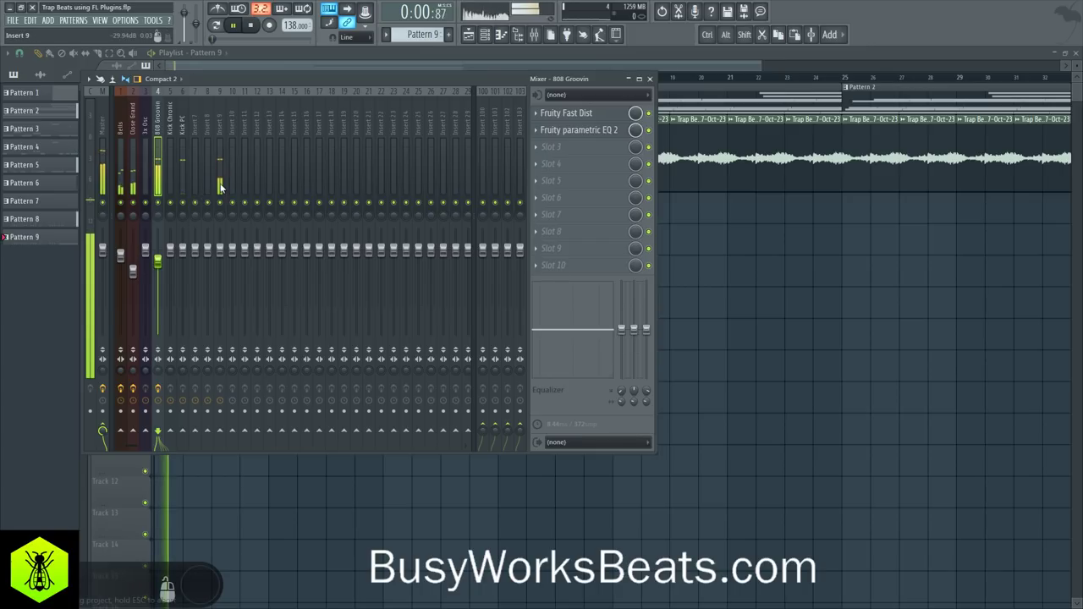
{"action": "key", "text": "space"}
Create mix level automation clips for Momentary, Fruity Compressor, Fruity Delay 3, Fruity Reeverb 2 and Fruity parametric EQ 2 on the Bells track
{"action": "left_click", "coordinate": [120, 152]}
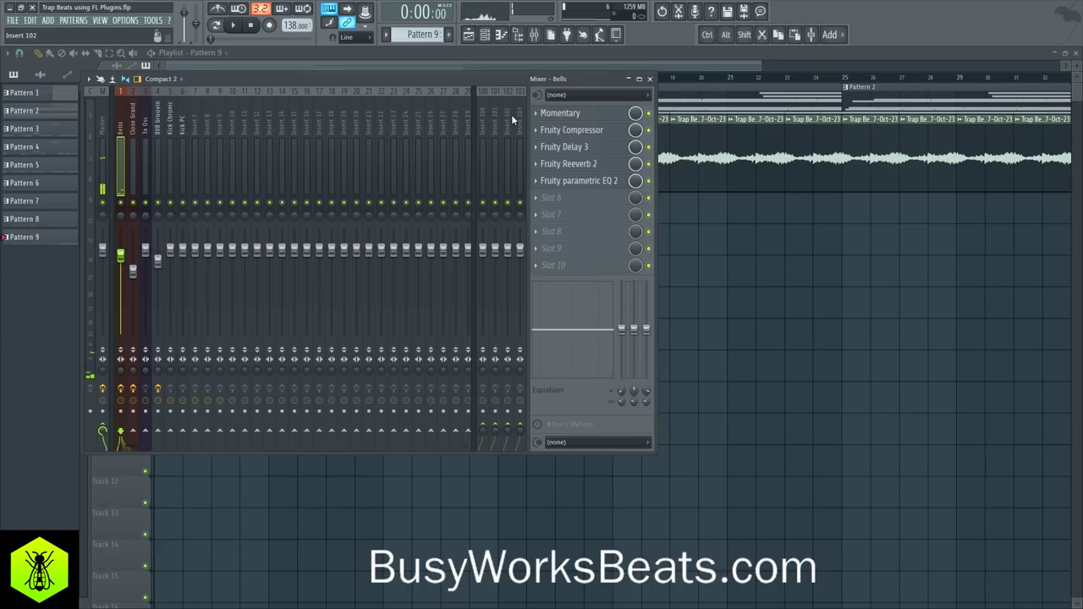
{"action": "right_click", "coordinate": [636, 114]}
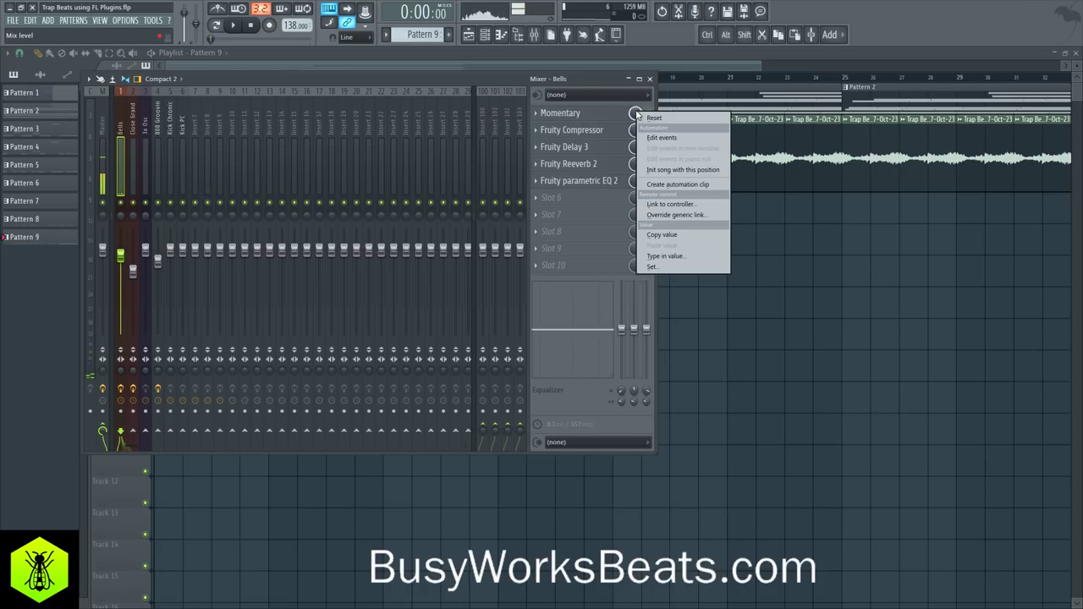
{"action": "left_click", "coordinate": [665, 184]}
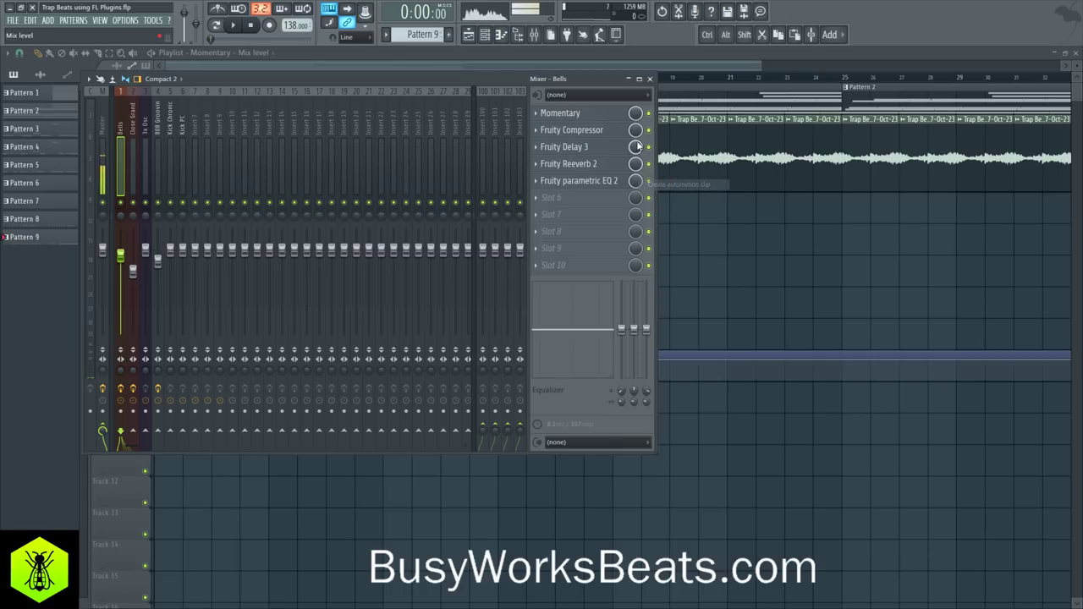
{"action": "right_click", "coordinate": [635, 133]}
{"action": "left_click", "coordinate": [673, 205]}
{"action": "right_click", "coordinate": [636, 149]}
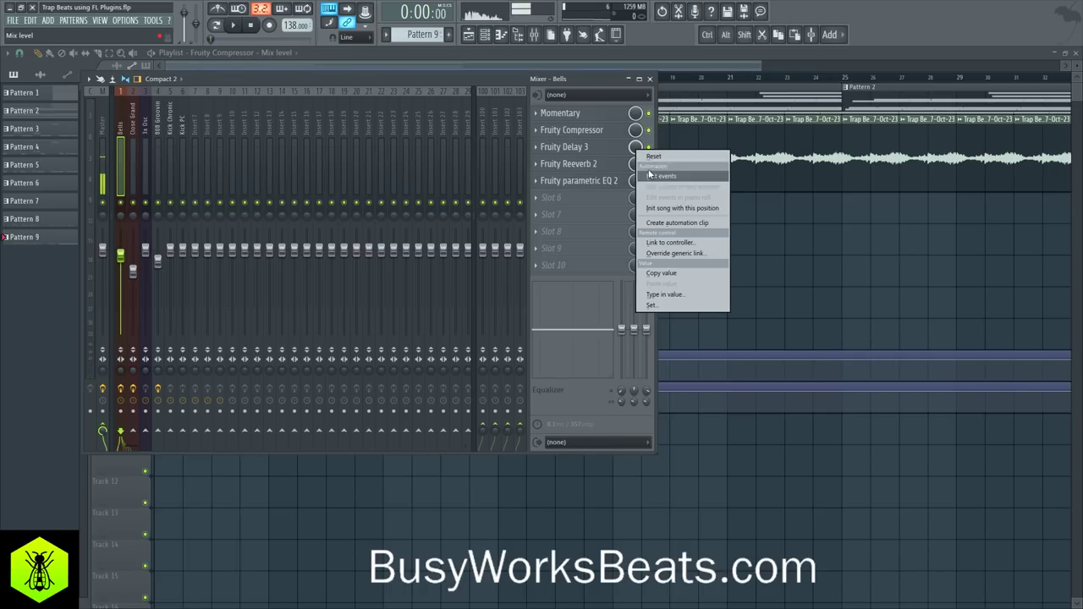
{"action": "left_click", "coordinate": [674, 223]}
{"action": "right_click", "coordinate": [636, 165]}
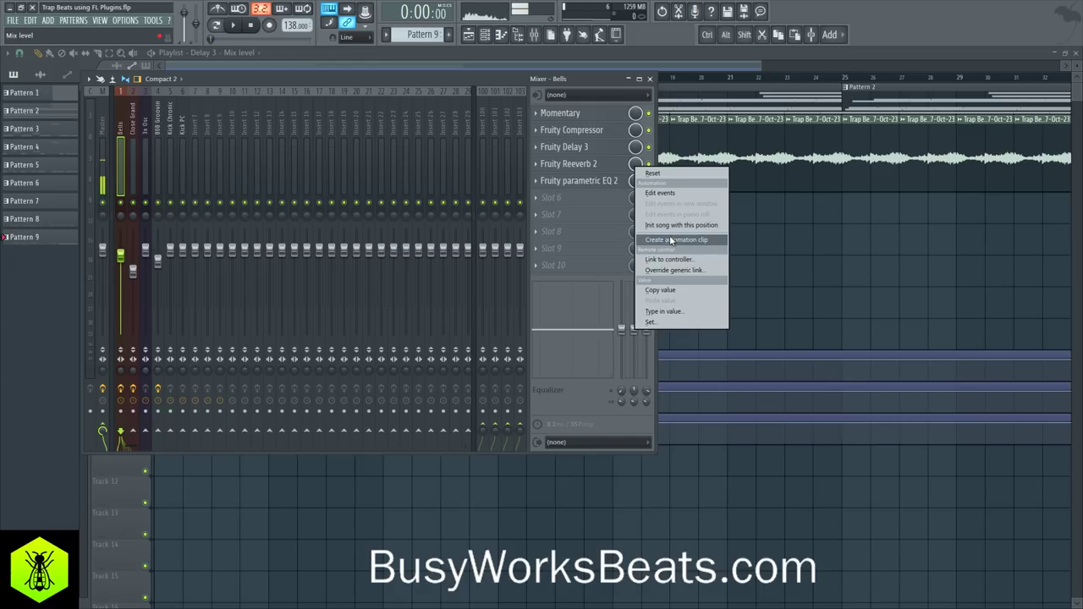
{"action": "left_click", "coordinate": [669, 240]}
{"action": "right_click", "coordinate": [635, 181]}
{"action": "left_click", "coordinate": [674, 259]}
{"action": "key", "text": "F5"}
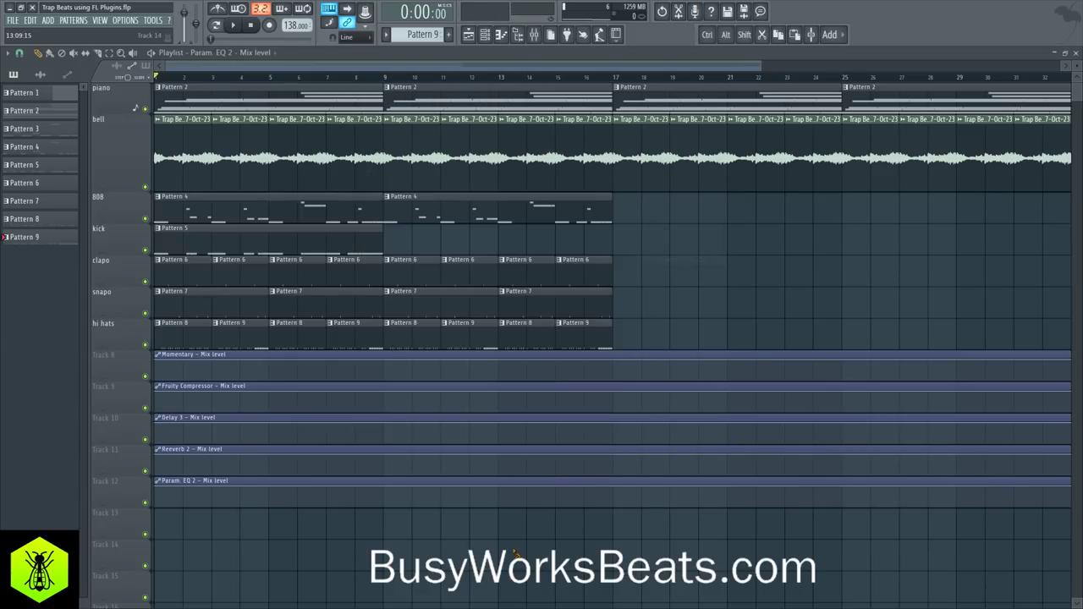
Rename playlist Track 8, which holds the Momentary mix level clip, as "bell auto mation 1"
{"action": "right_click", "coordinate": [117, 364]}
{"action": "left_click", "coordinate": [129, 358]}
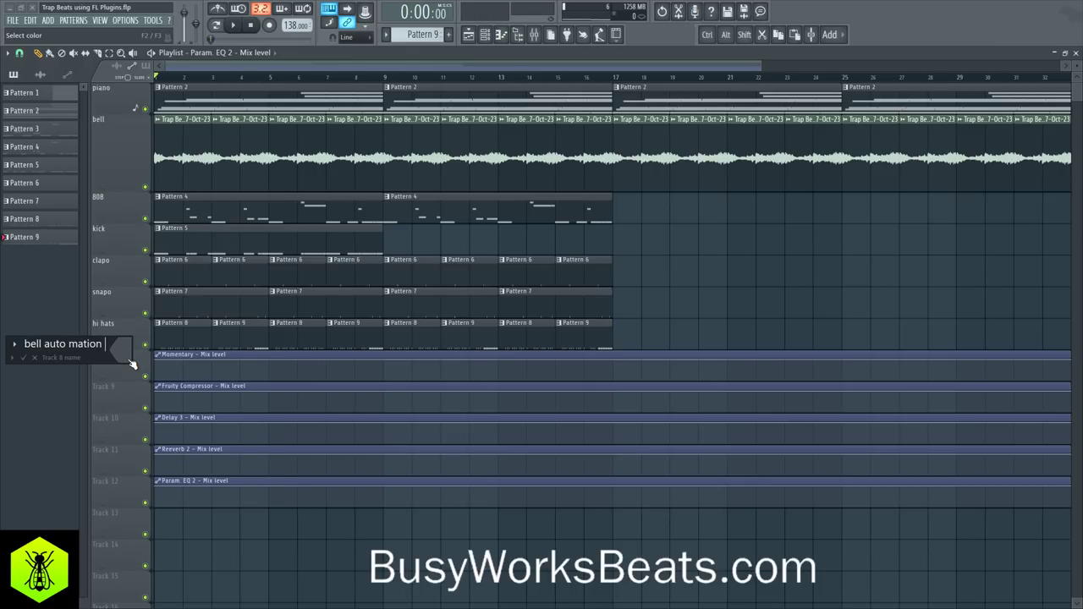
{"action": "type", "text": "bell auto mation 1"}
{"action": "key", "text": "Return"}
Copy the name of playlist track "bell auto mation 1" and rename Track 9 as "bell auto mation 2"
{"action": "right_click", "coordinate": [127, 357]}
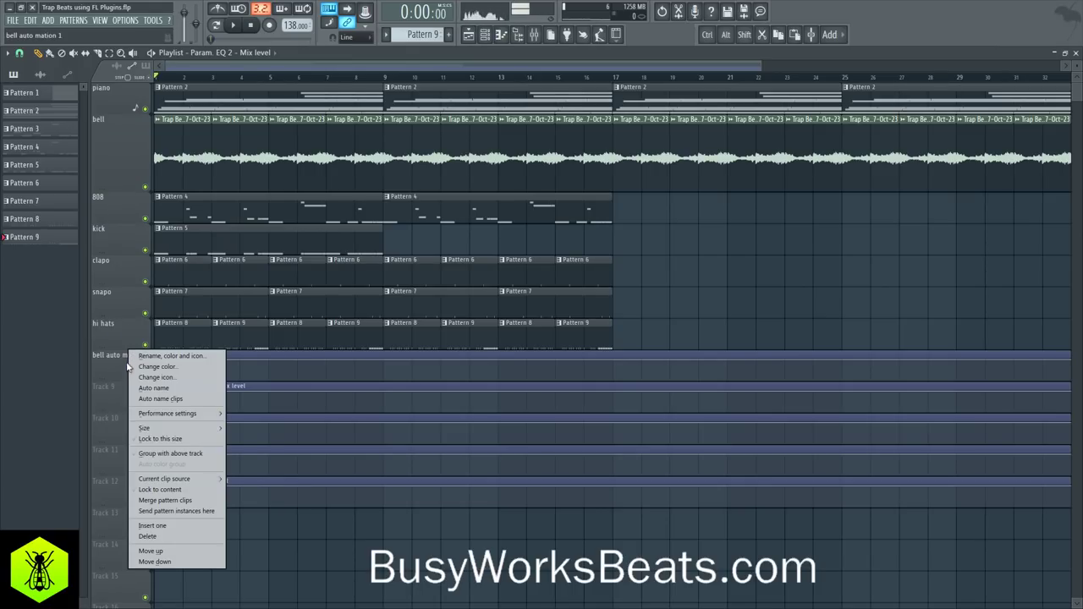
{"action": "left_click", "coordinate": [138, 357]}
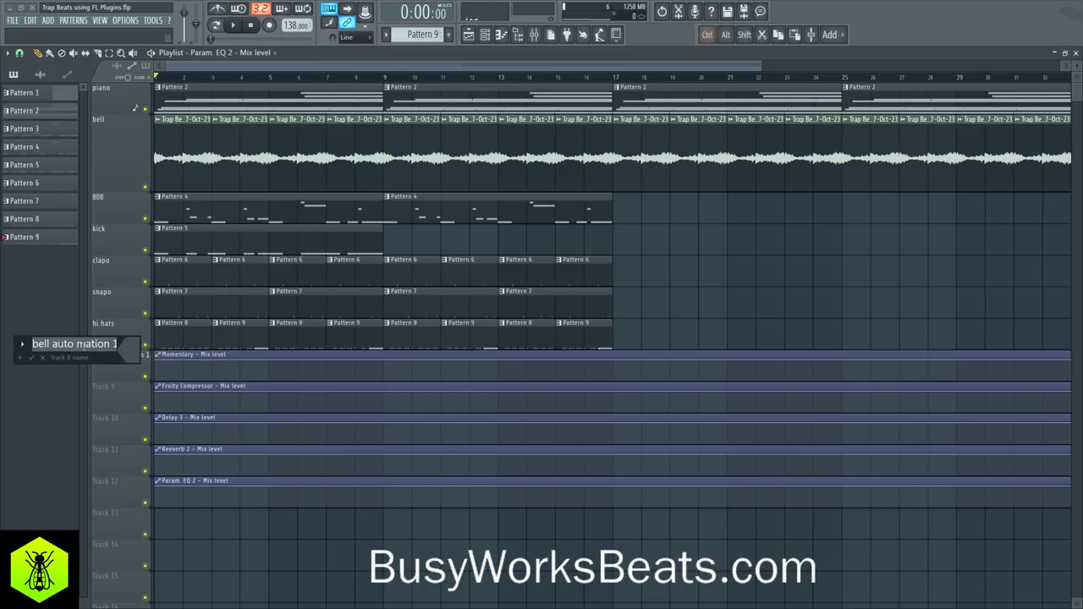
{"action": "key", "text": "Return"}
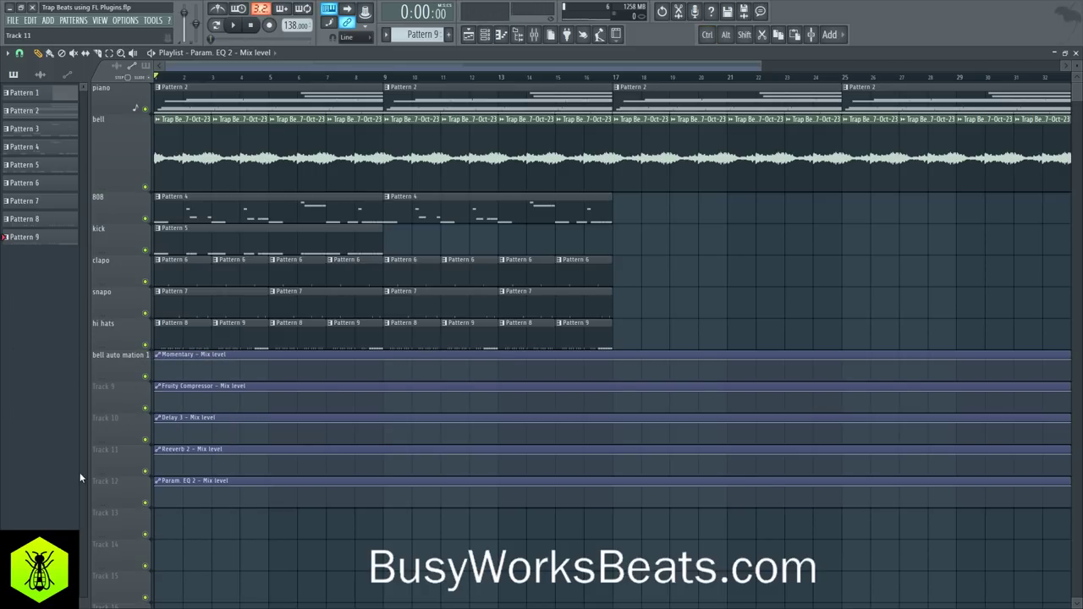
{"action": "right_click", "coordinate": [141, 382]}
{"action": "left_click", "coordinate": [142, 387]}
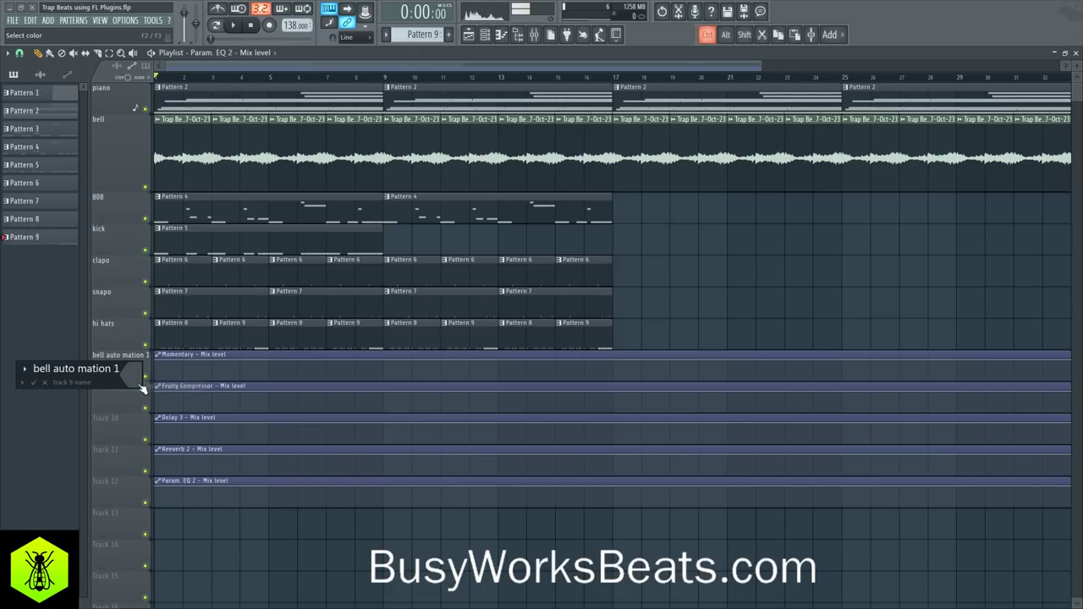
{"action": "type", "text": "bell auto mation 2"}
{"action": "key", "text": "Return"}
Rename playlist Track 10 as "bell auto mation 3" and Track 11 as "bell auto mation 4"
{"action": "right_click", "coordinate": [132, 415]}
{"action": "left_click", "coordinate": [143, 384]}
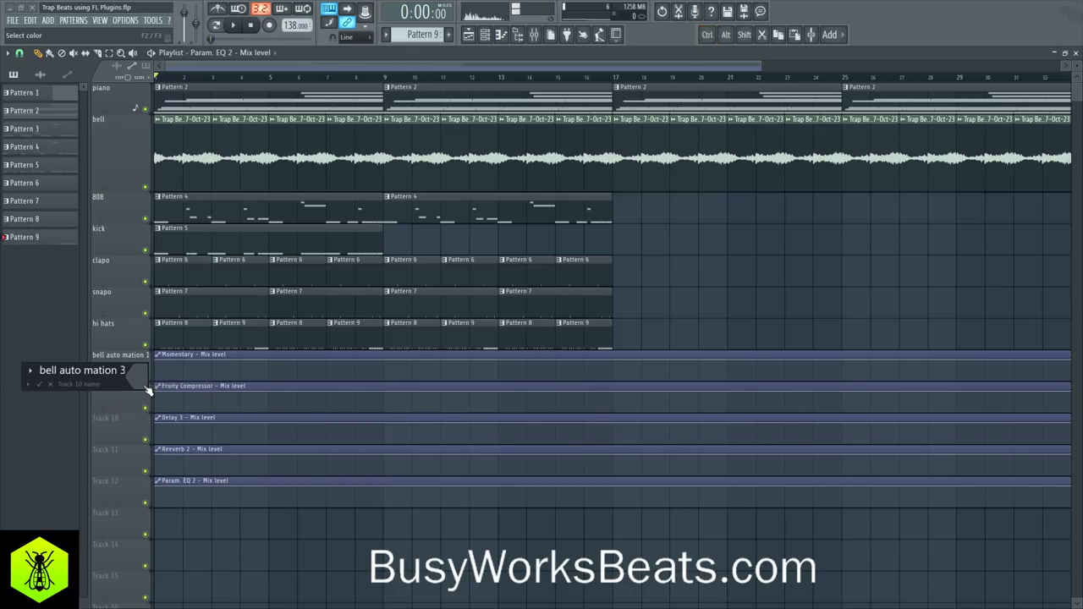
{"action": "key", "text": "Return"}
{"action": "right_click", "coordinate": [141, 440]}
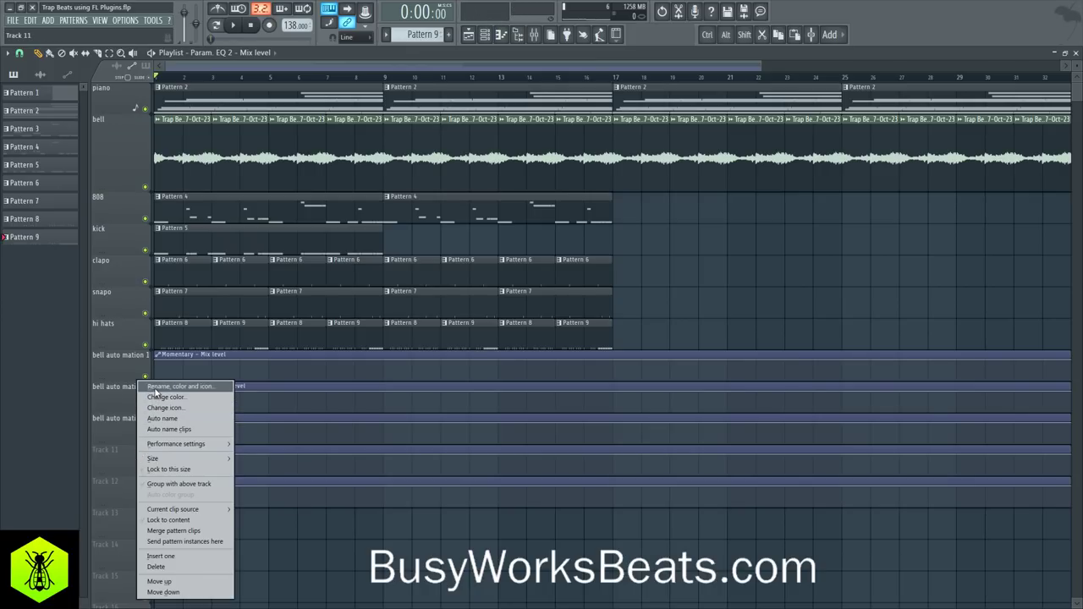
{"action": "left_click", "coordinate": [159, 391]}
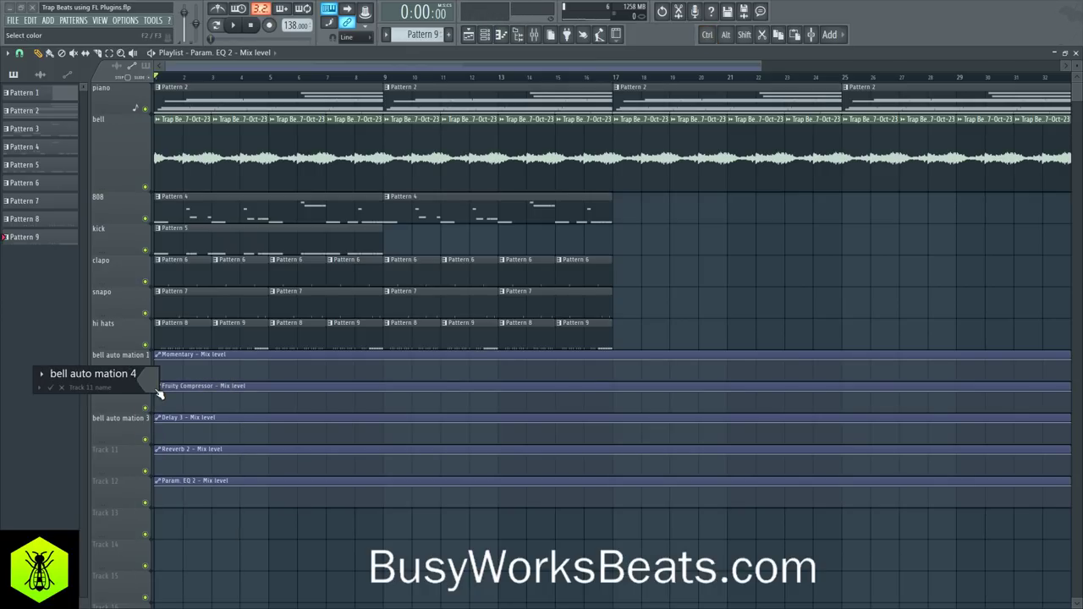
{"action": "key", "text": "Return"}
Rename playlist Track 11, which holds the Reeverb 2 mix level clip, as "bell auto mation 5"
{"action": "right_click", "coordinate": [132, 480]}
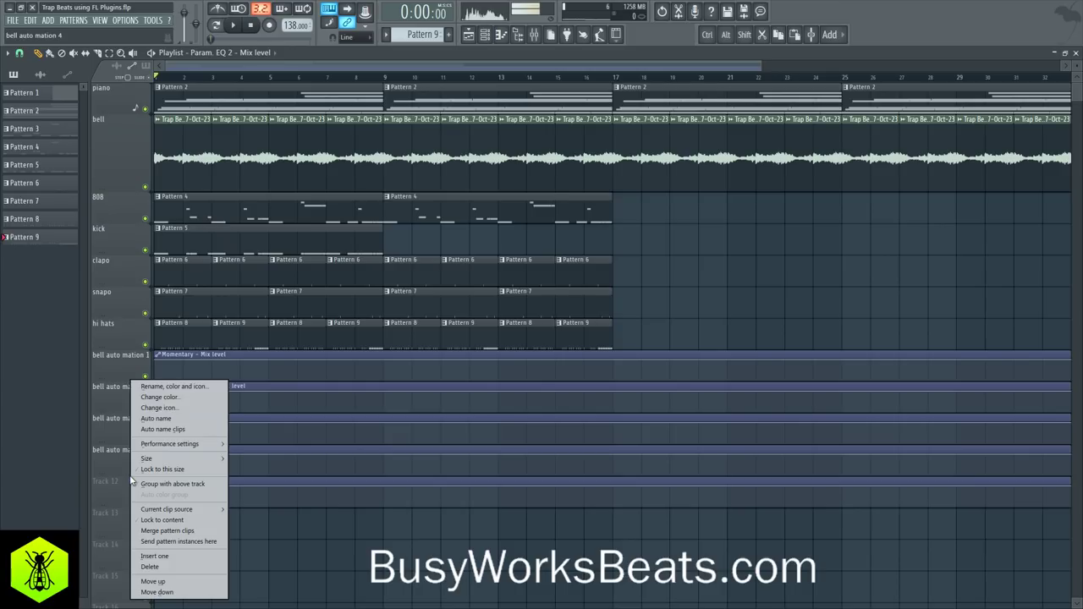
{"action": "left_click", "coordinate": [154, 387]}
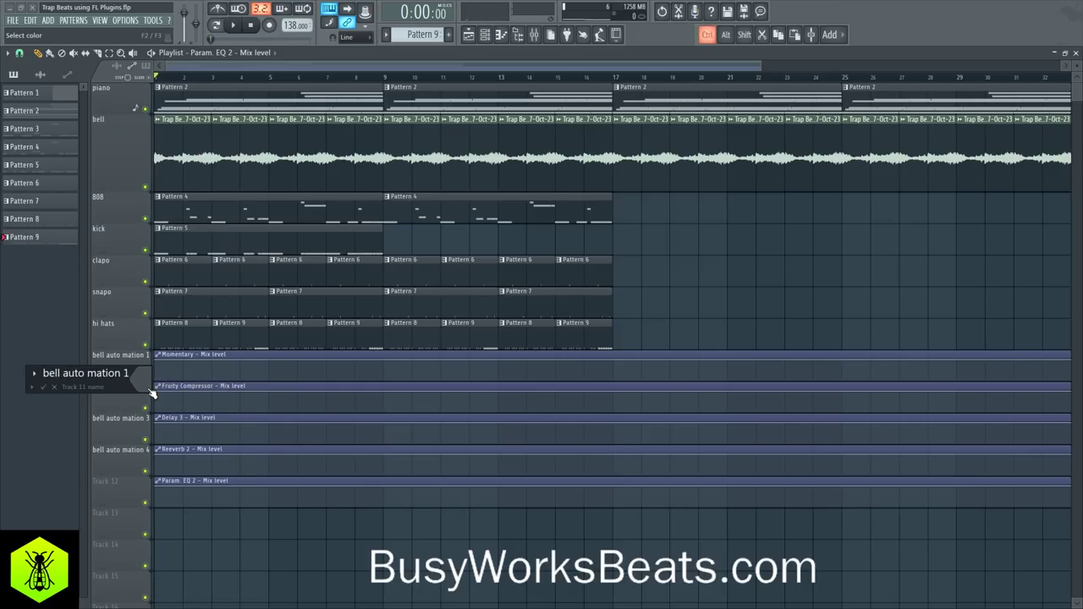
{"action": "type", "text": "5"}
{"action": "key", "text": "Return"}
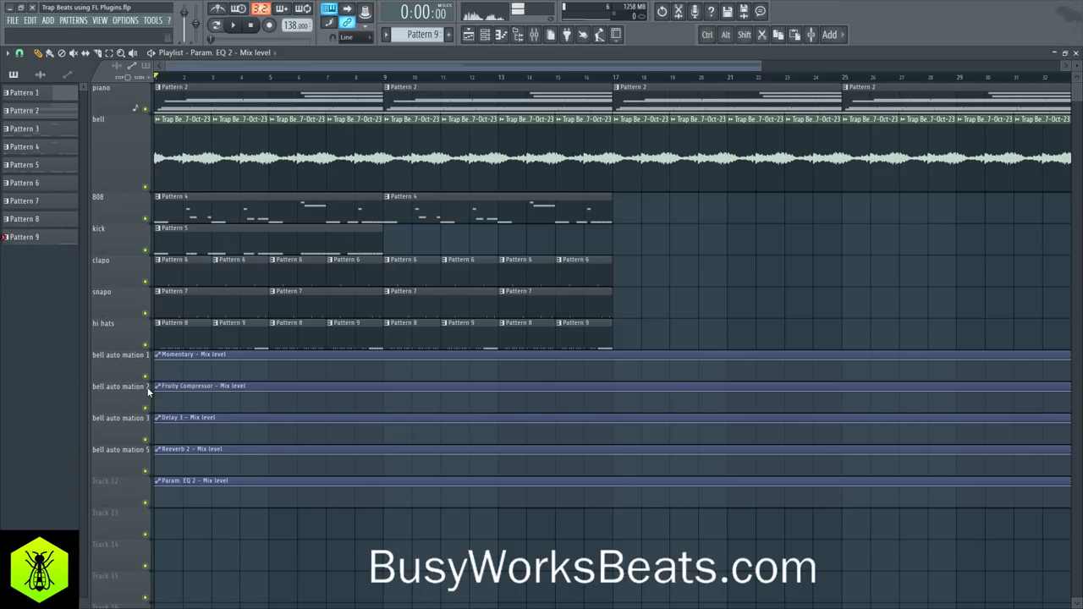
Restore the name of the Reeverb 2 mix level clip's track to "bell auto mation 4"
{"action": "right_click", "coordinate": [140, 457]}
{"action": "left_click", "coordinate": [162, 375]}
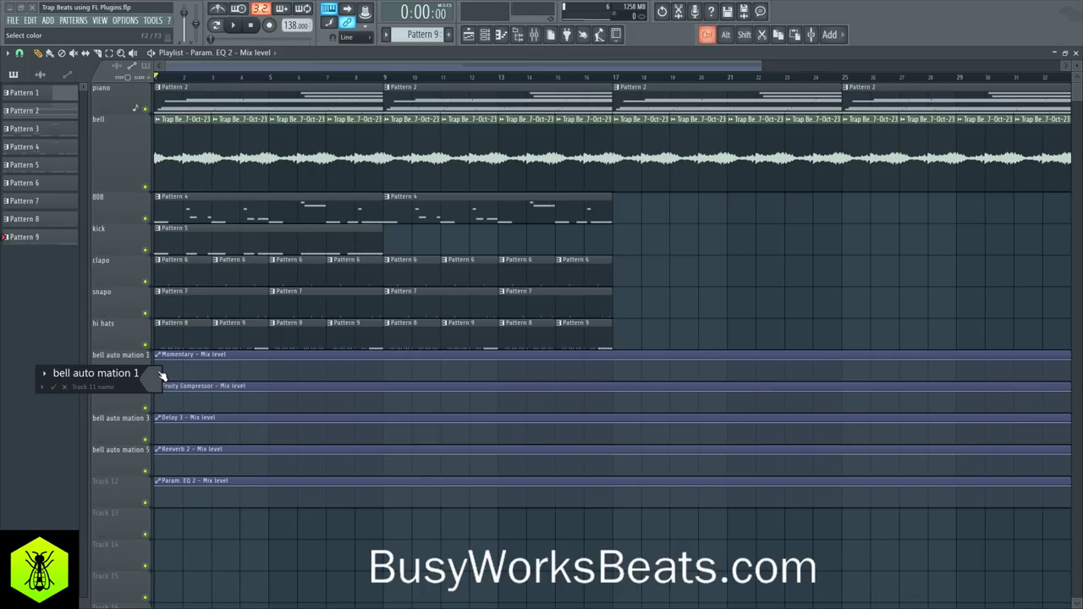
{"action": "key", "text": "Return"}
{"action": "right_click", "coordinate": [145, 381]}
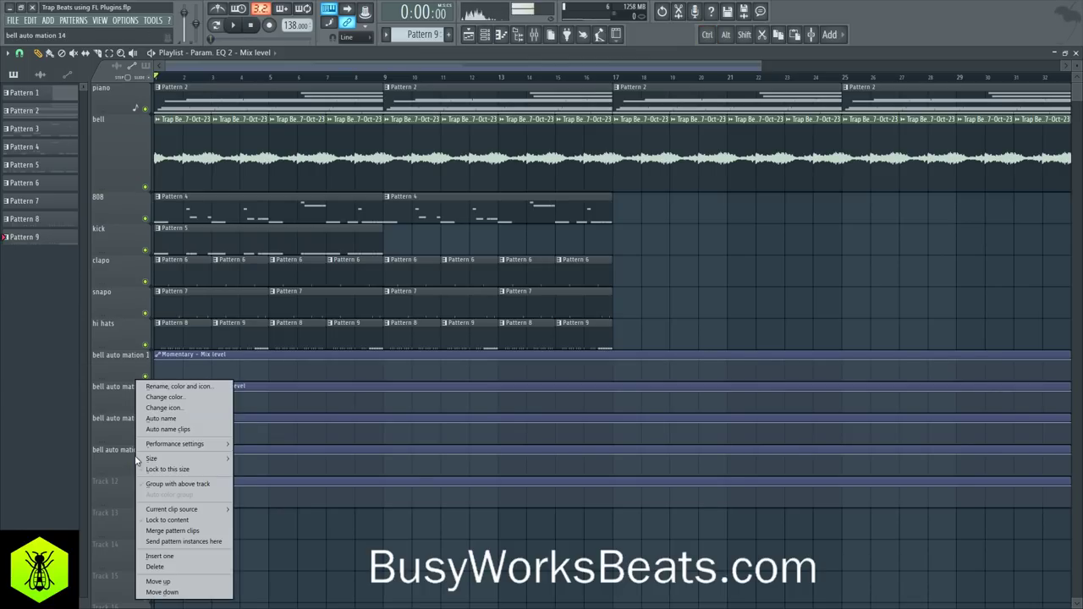
{"action": "left_click", "coordinate": [165, 385]}
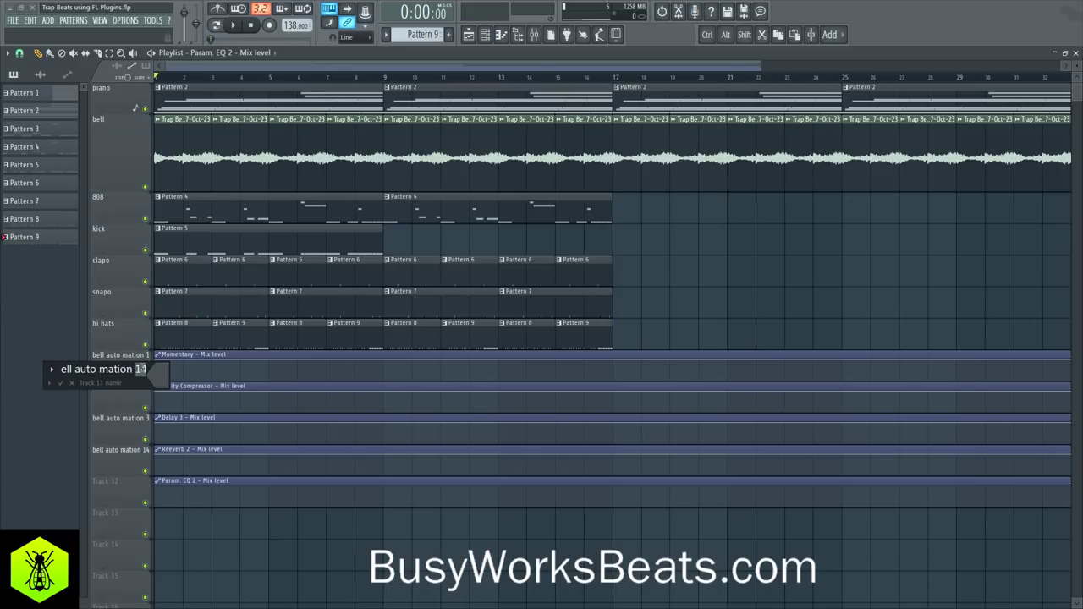
{"action": "key", "text": "Return"}
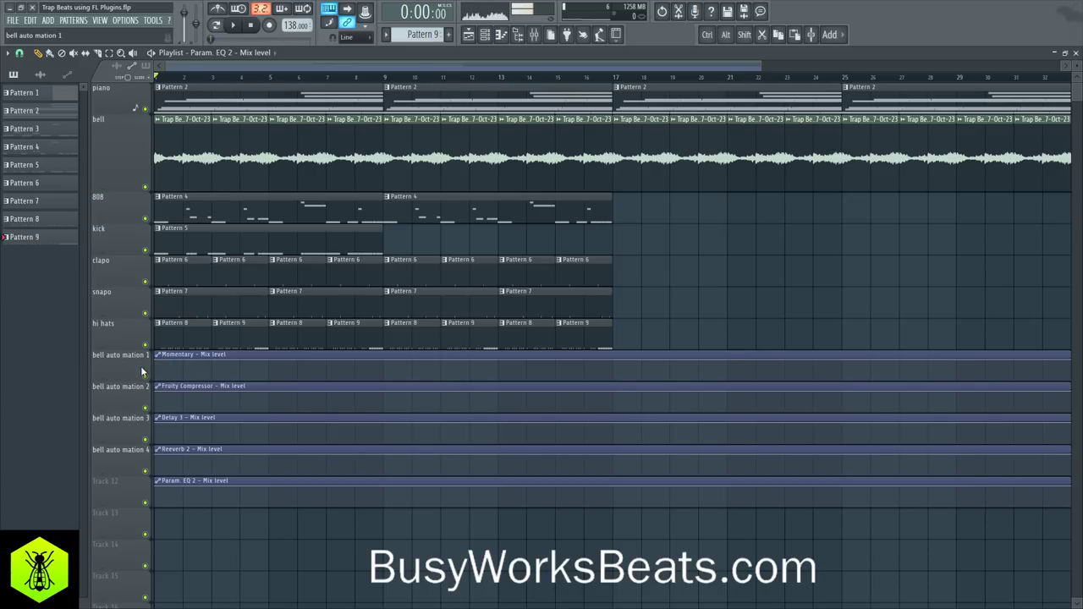
Rename playlist Track 12, which holds the Param. EQ 2 mix level clip, as "bell auto mation 5"
{"action": "right_click", "coordinate": [130, 488]}
{"action": "left_click", "coordinate": [163, 387]}
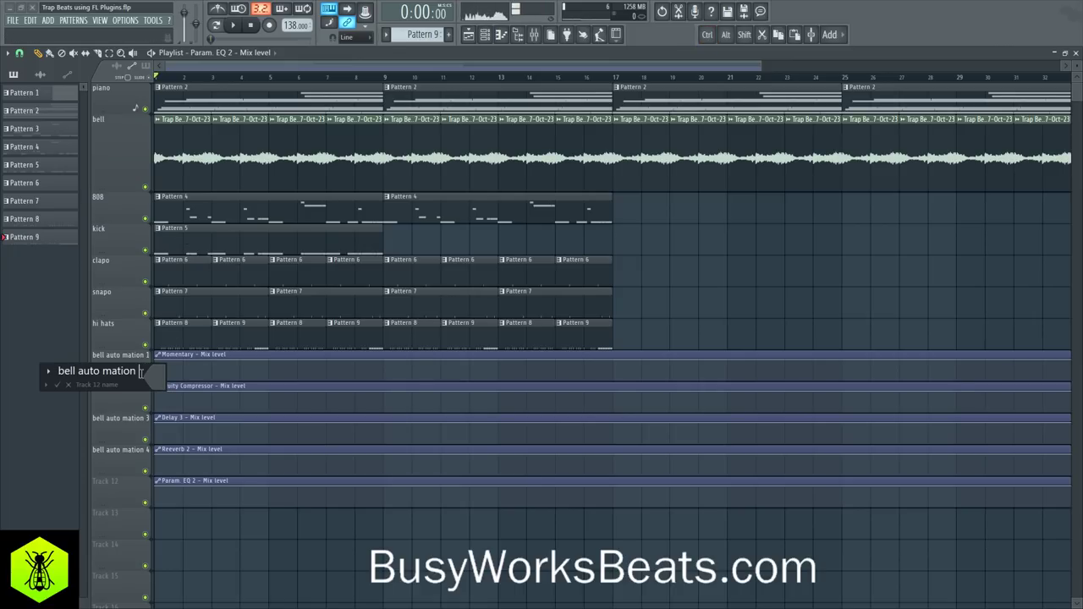
{"action": "type", "text": "bell auto mation 5"}
{"action": "key", "text": "Return"}
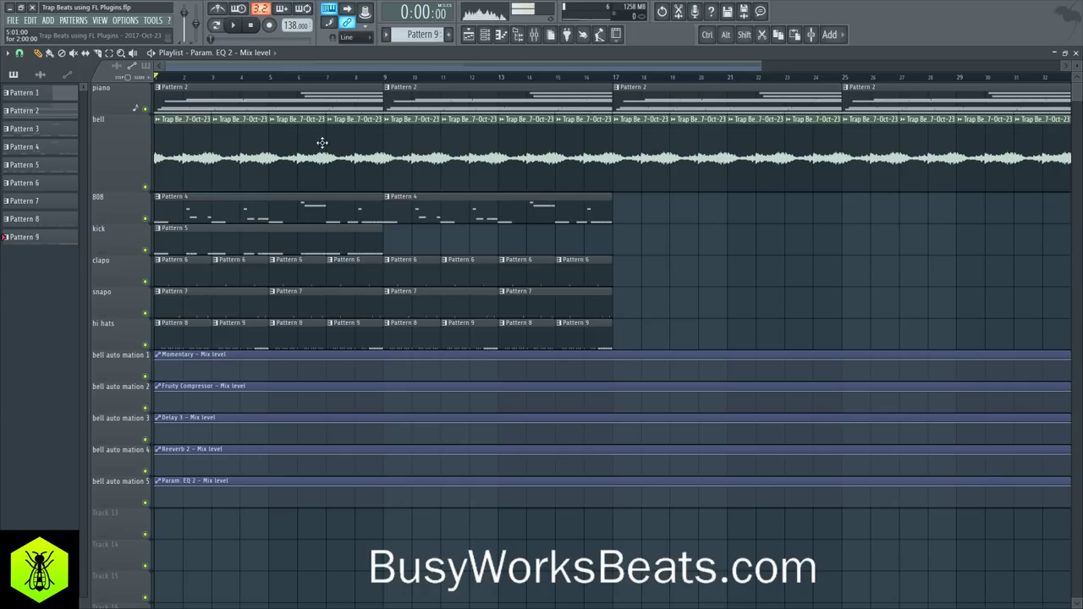
Move the bell track down the playlist until it sits between hi hats and "bell auto mation 1"
{"action": "right_click", "coordinate": [115, 153]}
{"action": "left_click", "coordinate": [117, 155]}
{"action": "right_click", "coordinate": [126, 185]}
{"action": "left_click", "coordinate": [126, 184]}
{"action": "right_click", "coordinate": [127, 216]}
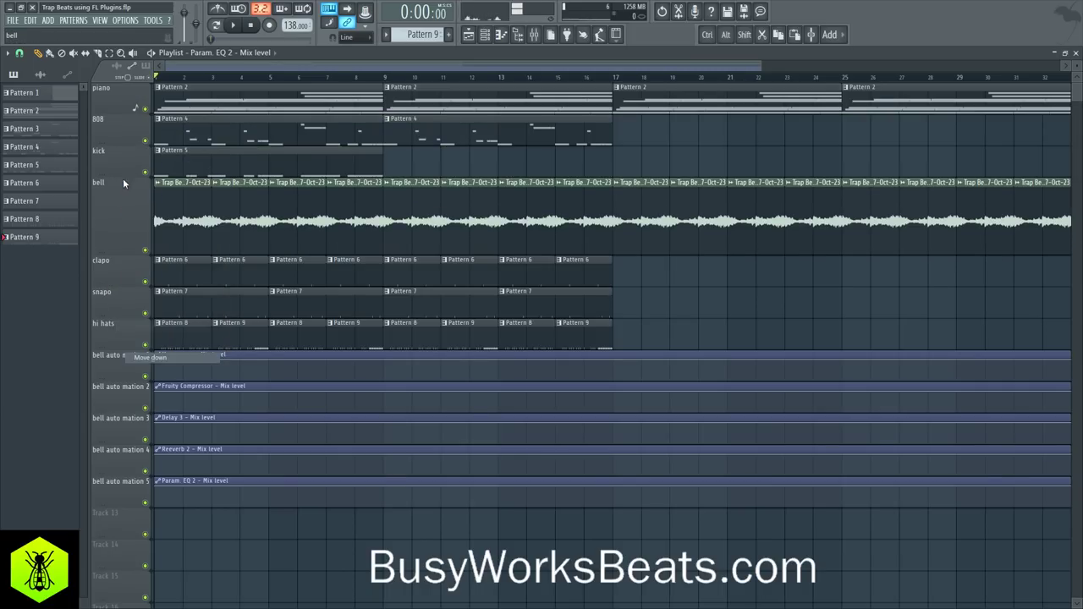
{"action": "left_click", "coordinate": [127, 217]}
{"action": "right_click", "coordinate": [123, 245]}
{"action": "left_click", "coordinate": [125, 256]}
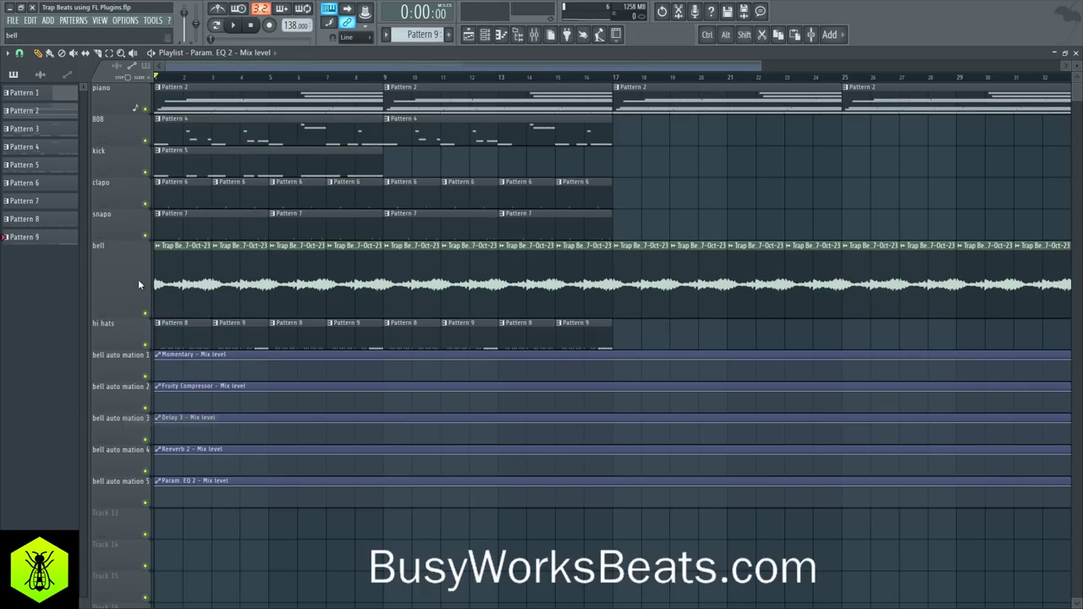
{"action": "right_click", "coordinate": [140, 284]}
{"action": "left_click", "coordinate": [144, 295]}
Select mixer tracks Bells through Insert 9 and lower their faders together, bringing Kick PC to -3.6 dB
{"action": "key", "text": "space"}
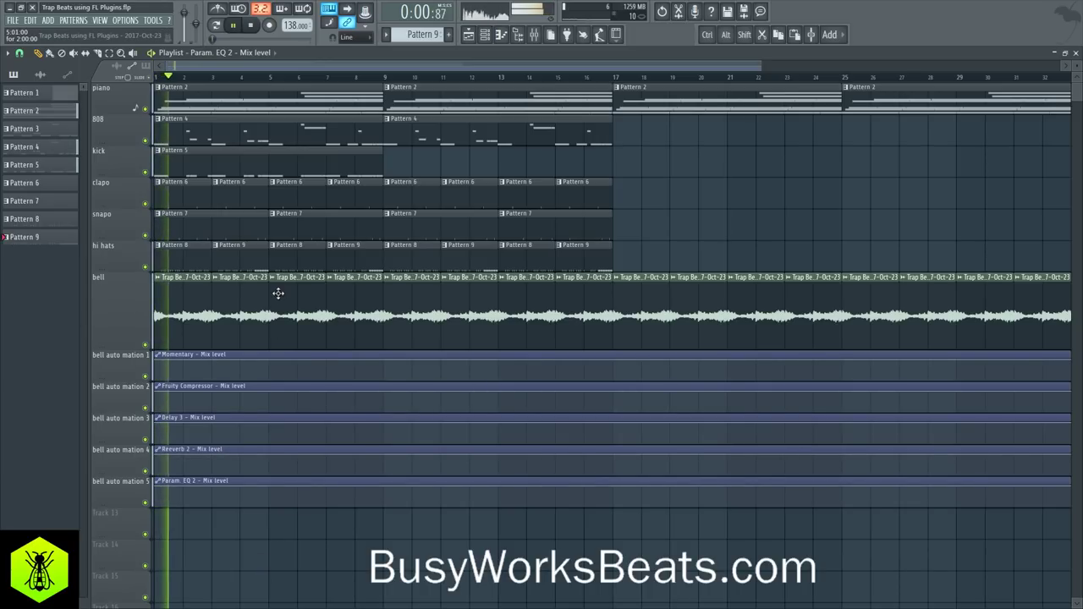
{"action": "left_click", "coordinate": [533, 34]}
{"action": "key", "text": "space"}
{"action": "left_click_drag", "start_coordinate": [222, 129], "coordinate": [118, 139]}
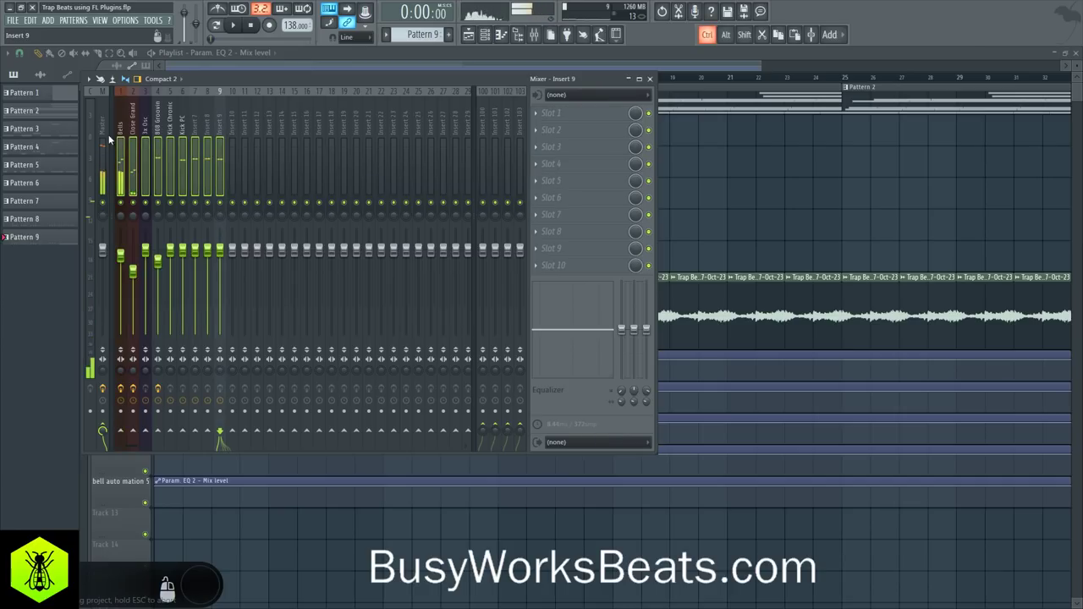
{"action": "left_click", "coordinate": [182, 251]}
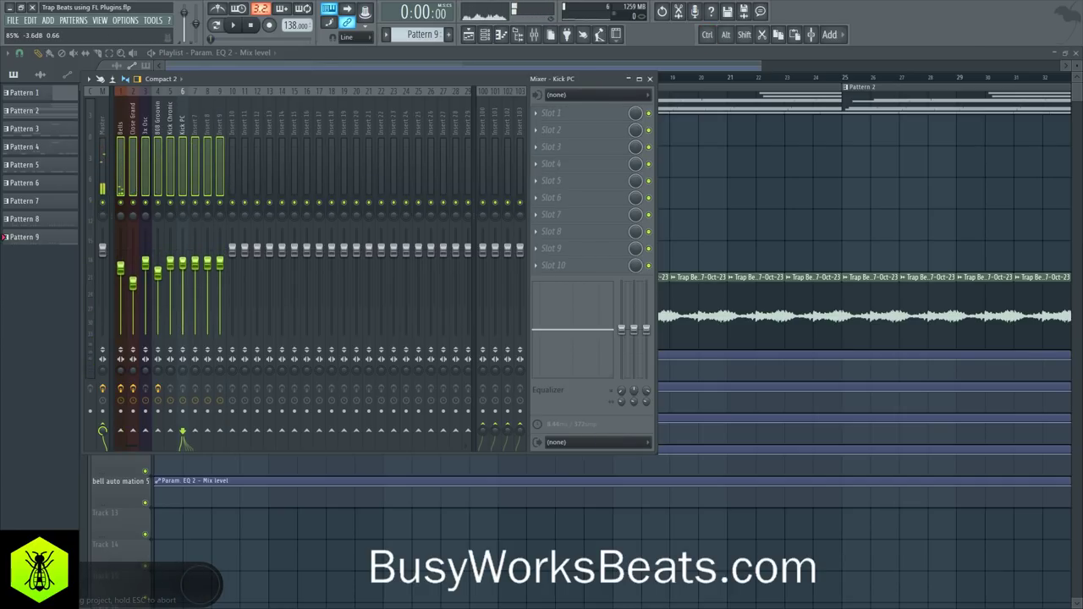
Play the beat to check the mixer levels and raise the Kick PC fader to 0.0 dB
{"action": "left_click", "coordinate": [161, 127]}
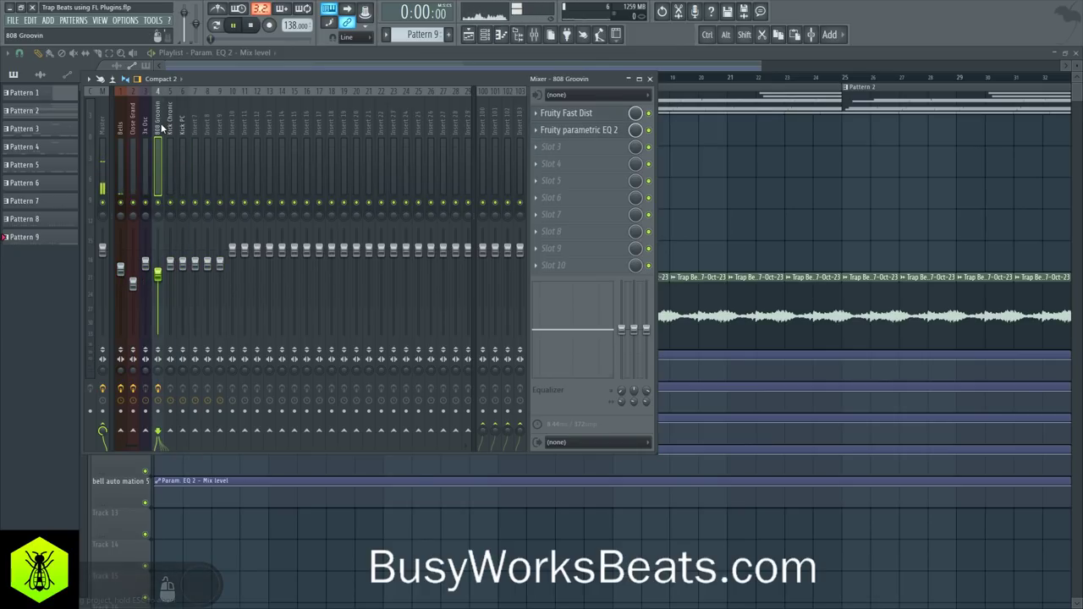
{"action": "key", "text": "space"}
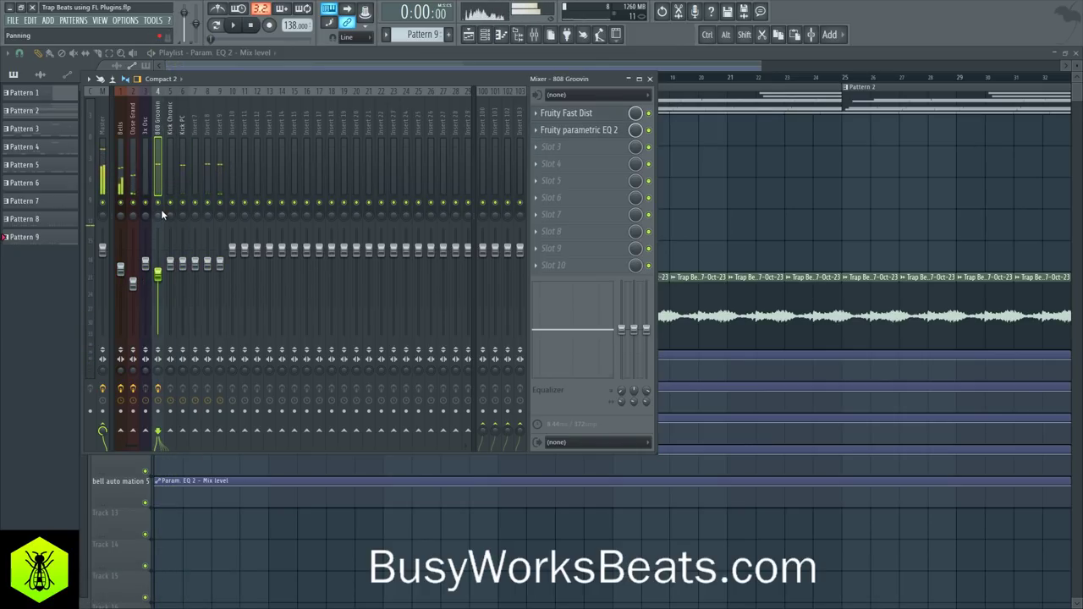
{"action": "key", "text": "space"}
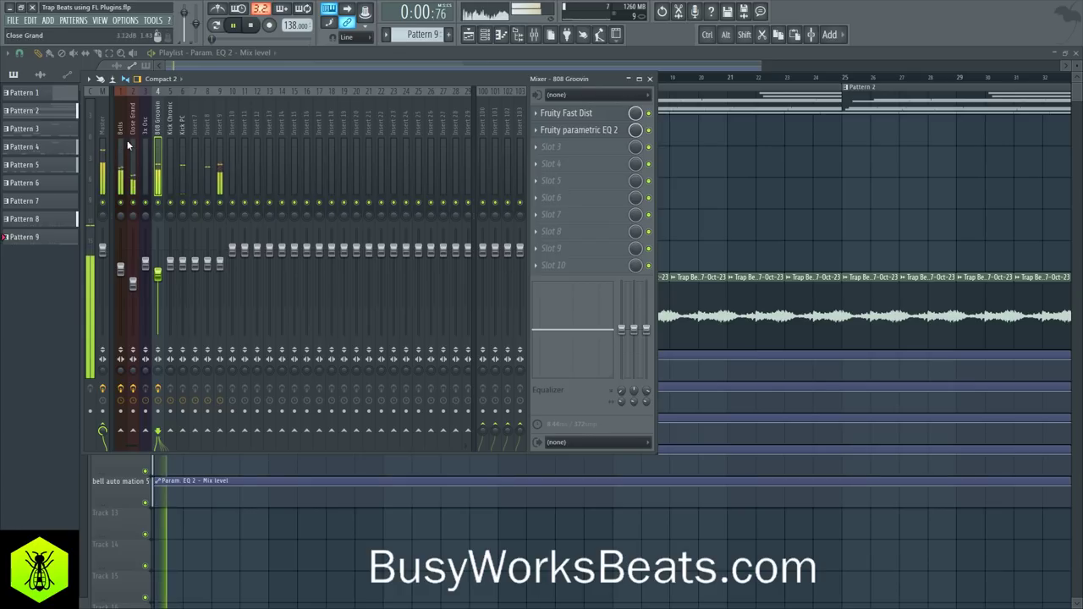
{"action": "left_click", "coordinate": [220, 142]}
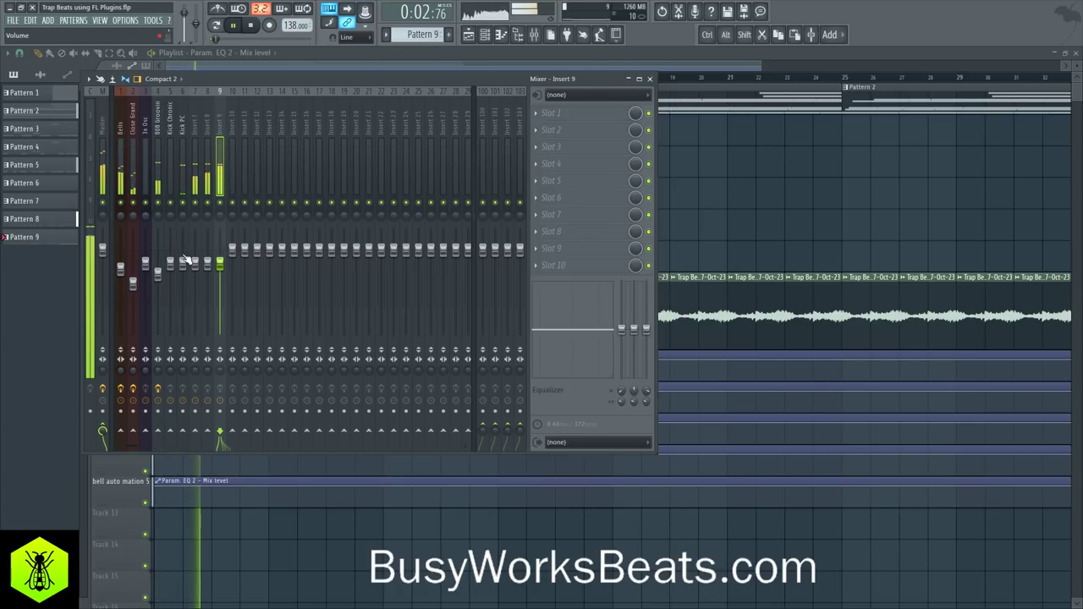
{"action": "left_click_drag", "start_coordinate": [185, 261], "coordinate": [188, 253]}
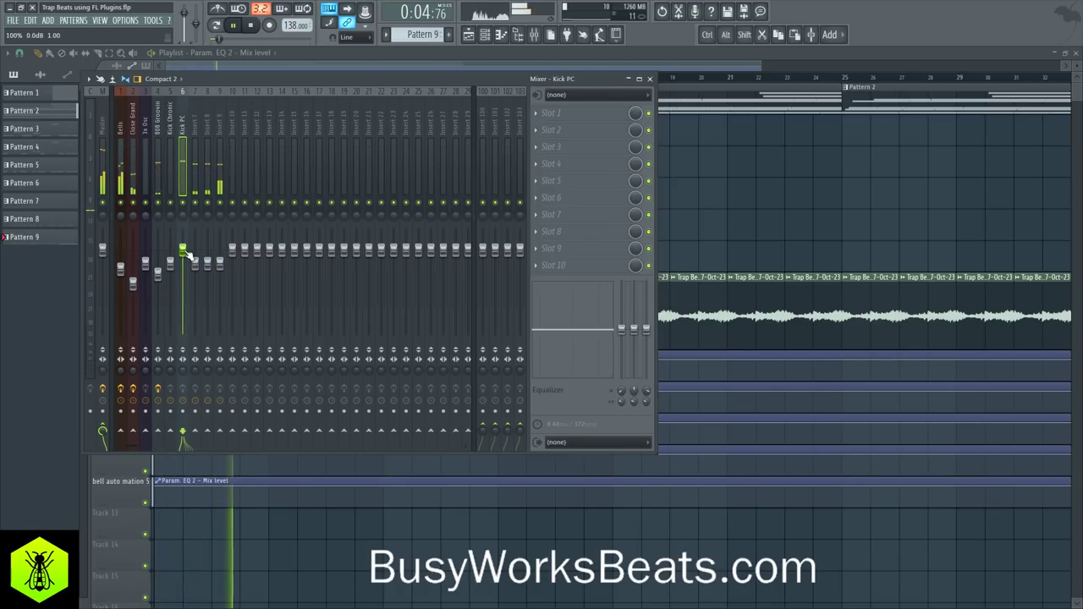
{"action": "key", "text": "space"}
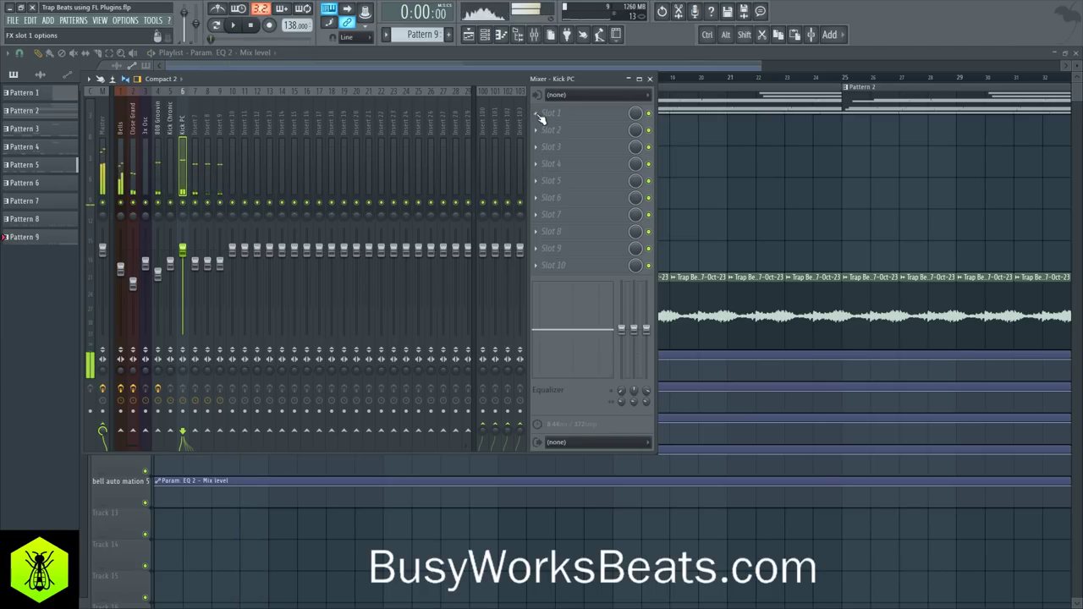
Load Transient Processor into the first effect slot of the Kick PC mixer track
{"action": "left_click", "coordinate": [539, 119]}
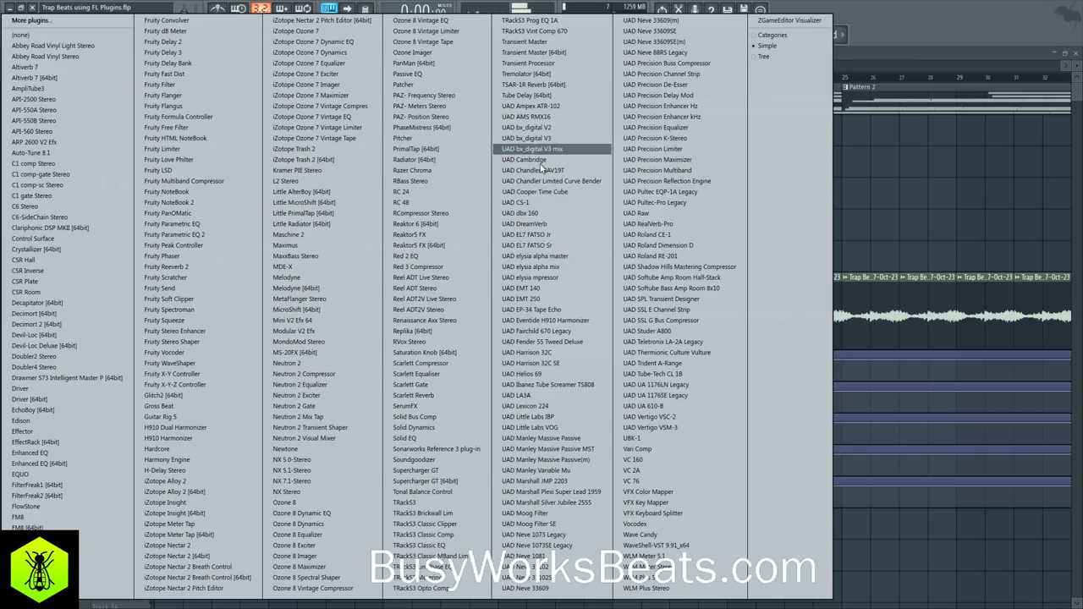
{"action": "left_click", "coordinate": [526, 63]}
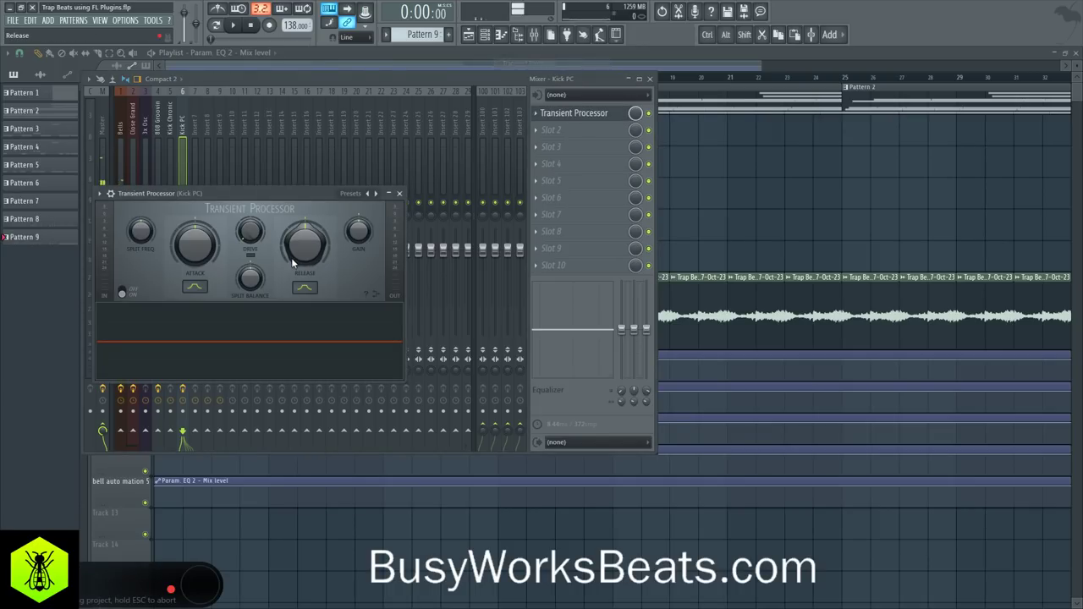
{"action": "left_click_drag", "start_coordinate": [249, 192], "coordinate": [304, 204]}
During playback, set the Kick PC Transient Processor's attack to about 51.3%, lower its release and set its gain to 2.7 dB
{"action": "key", "text": "space"}
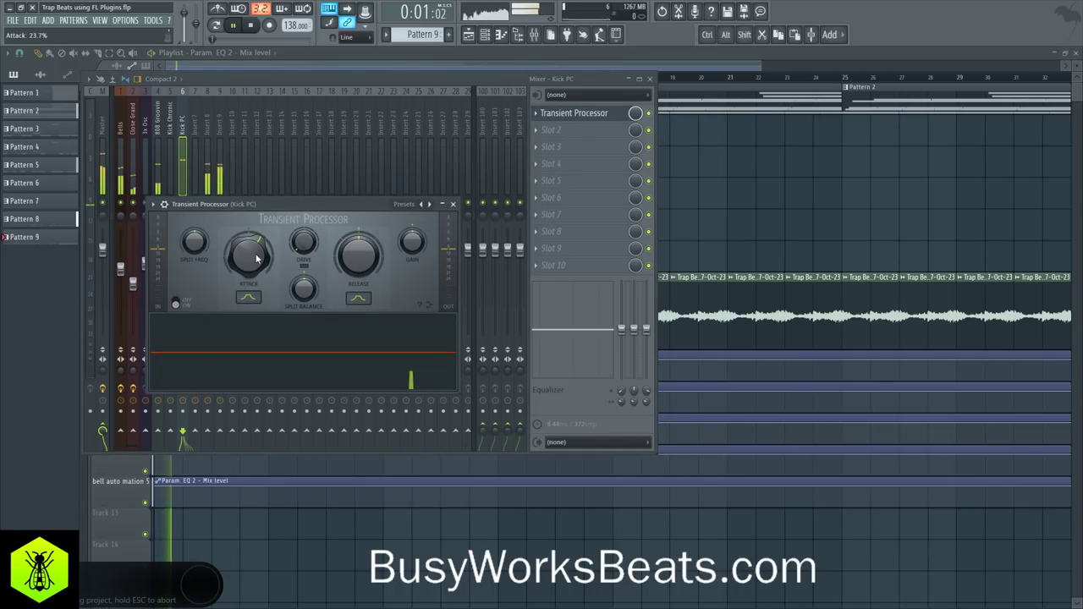
{"action": "scroll", "coordinate": [257, 259], "scroll_direction": "up", "scroll_amount": 5}
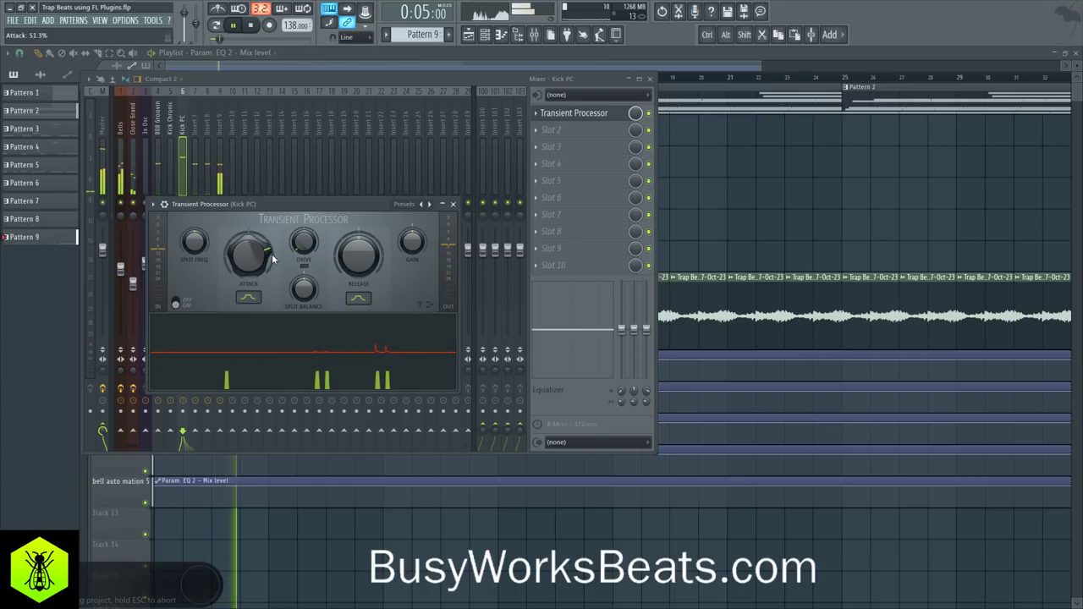
{"action": "left_click_drag", "start_coordinate": [364, 269], "coordinate": [363, 313]}
{"action": "left_click_drag", "start_coordinate": [413, 247], "coordinate": [412, 237]}
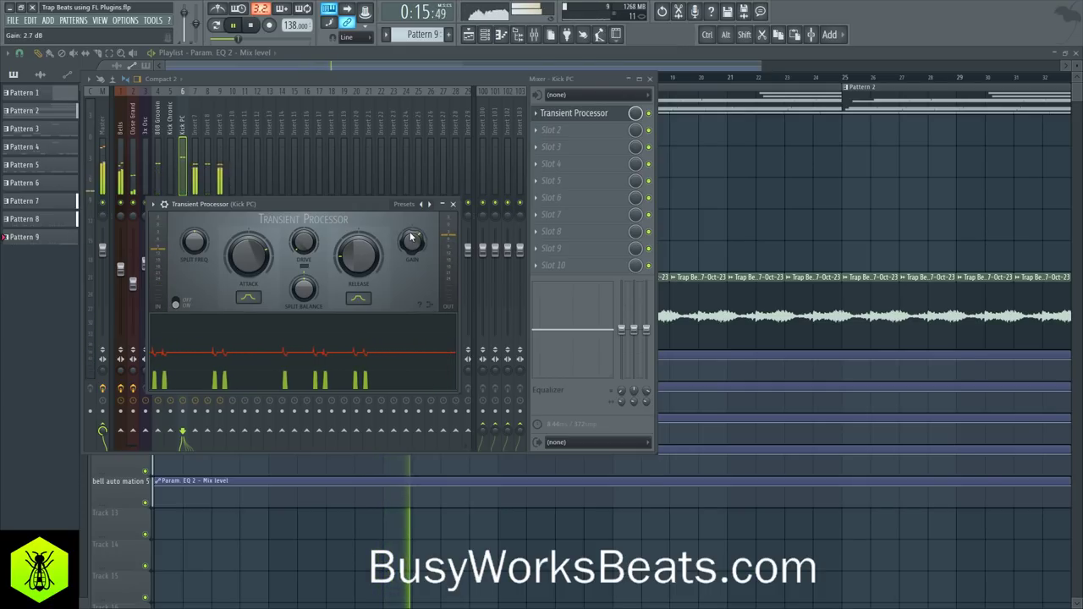
{"action": "left_click", "coordinate": [453, 205]}
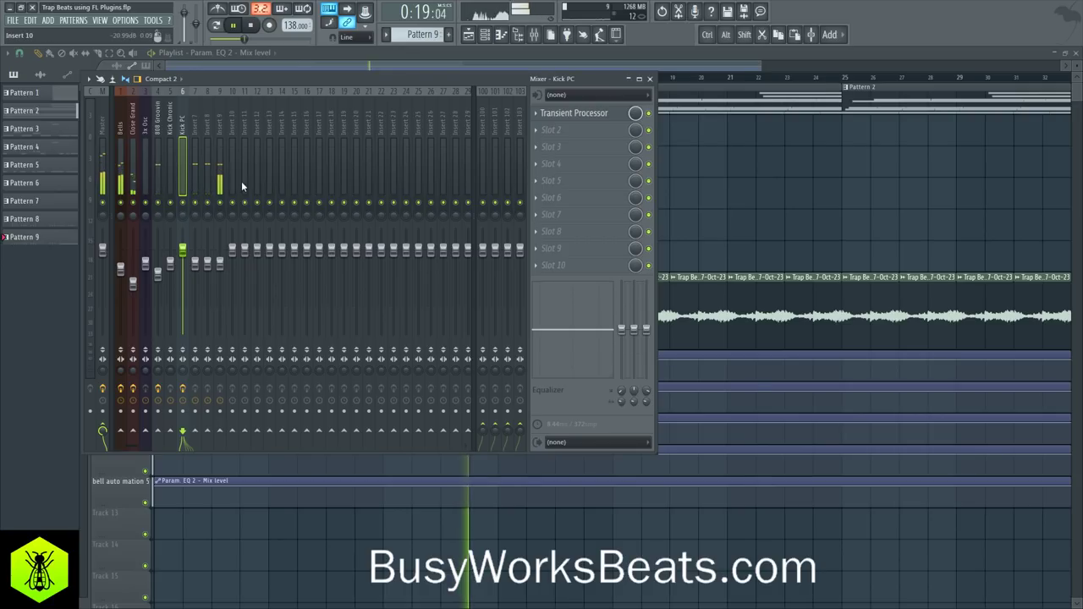
Close the mixer, show the channel rack and select the empty Pattern 10
{"action": "key", "text": "F9"}
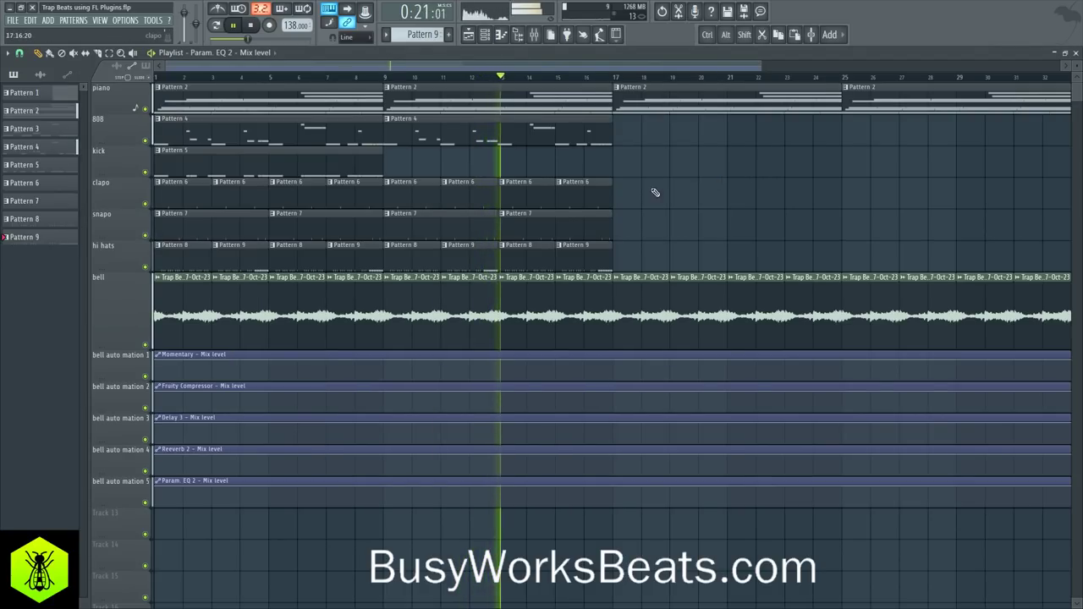
{"action": "left_click", "coordinate": [488, 35]}
{"action": "left_click_drag", "start_coordinate": [426, 38], "coordinate": [426, 34]}
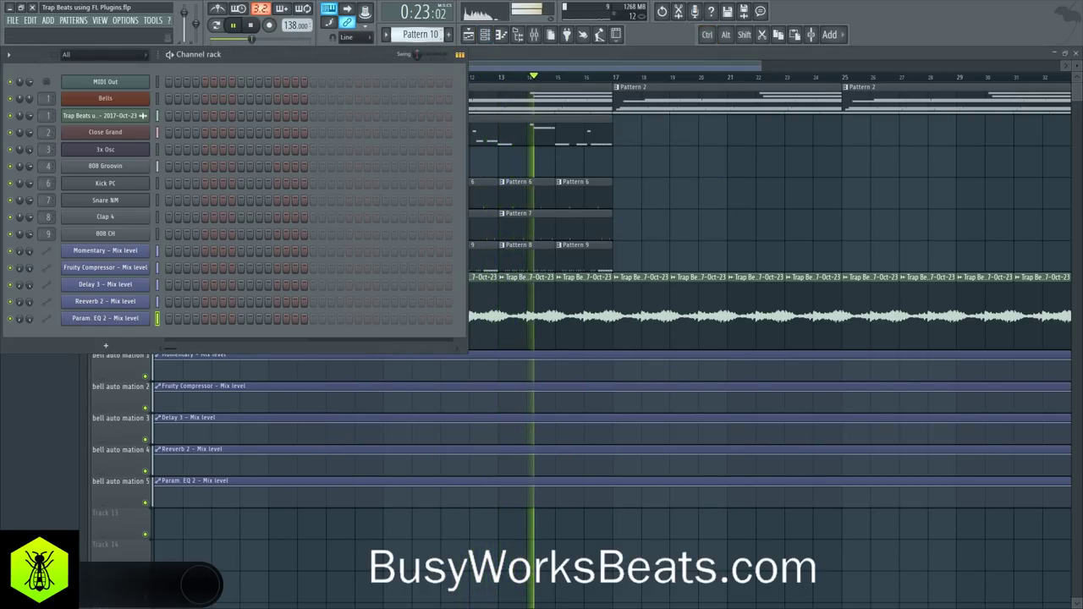
Stop playback, hide the channel rack and automate the Momentary mix level at 0% until bar 17, jumping to full level there
{"action": "key", "text": "F6"}
{"action": "key", "text": "space"}
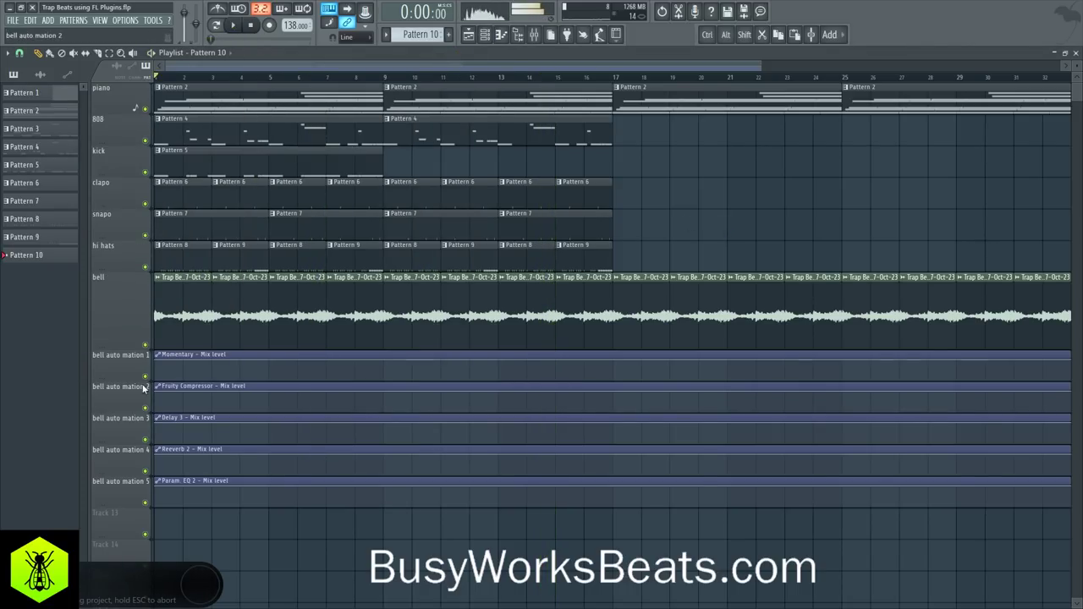
{"action": "left_click_drag", "start_coordinate": [159, 362], "coordinate": [152, 411]}
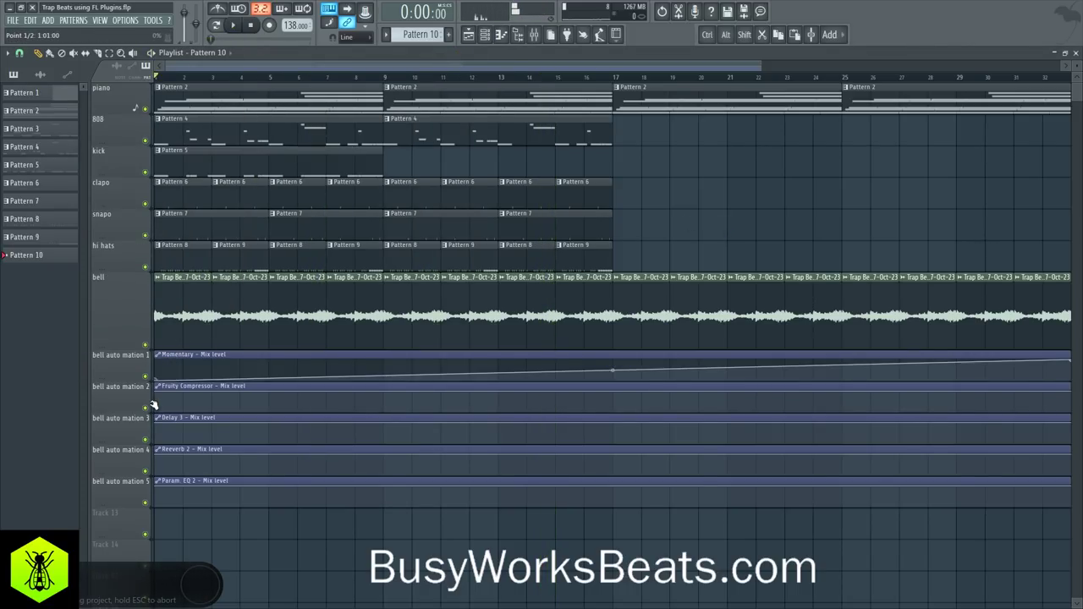
{"action": "left_click", "coordinate": [20, 54]}
{"action": "left_click", "coordinate": [34, 225]}
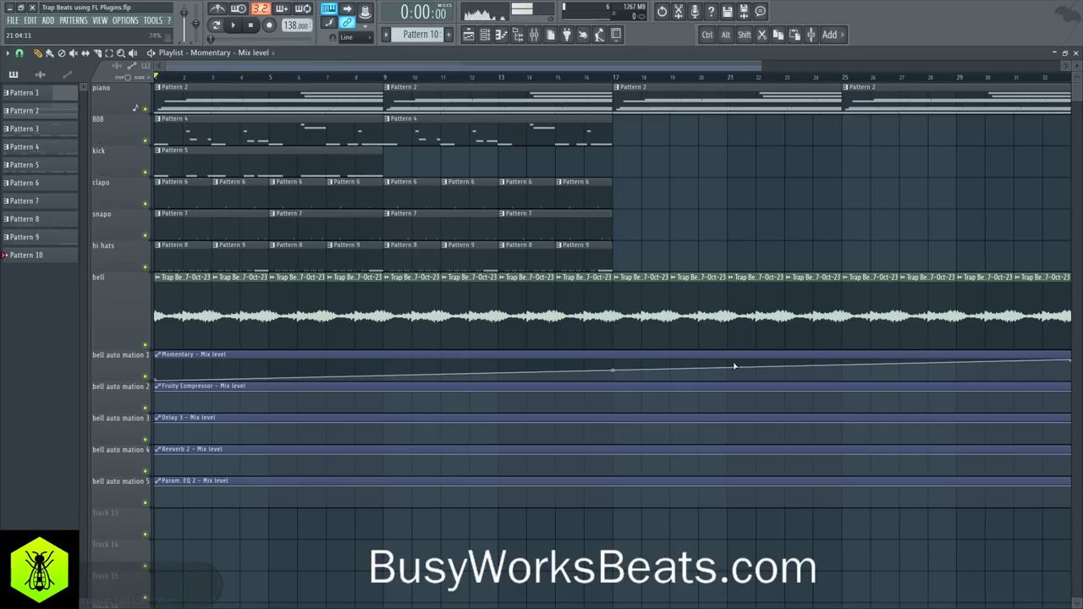
{"action": "left_click_drag", "start_coordinate": [611, 382], "coordinate": [614, 393]}
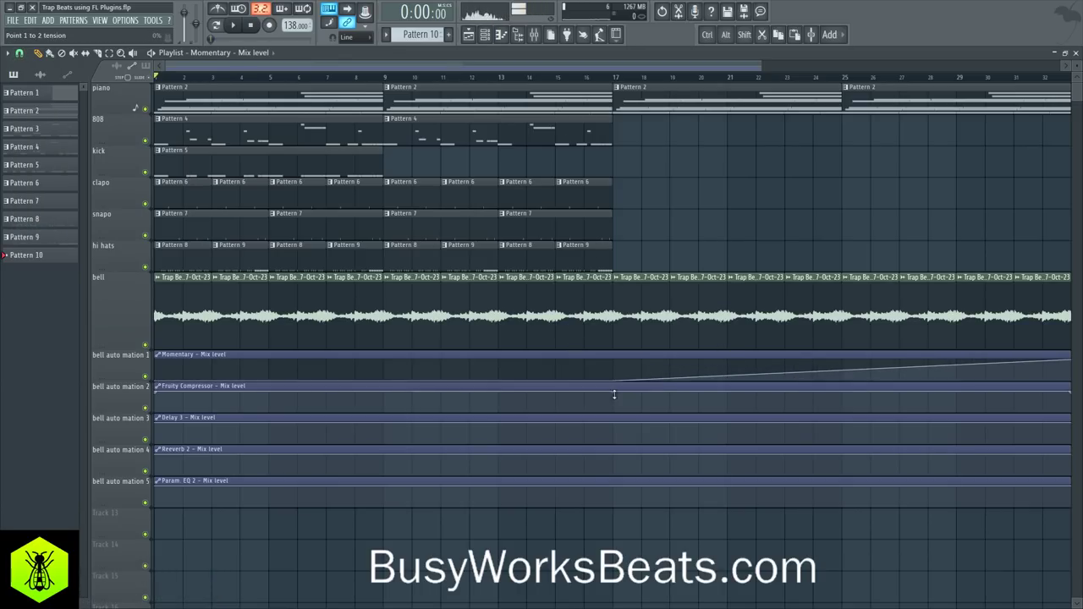
{"action": "right_click", "coordinate": [614, 362]}
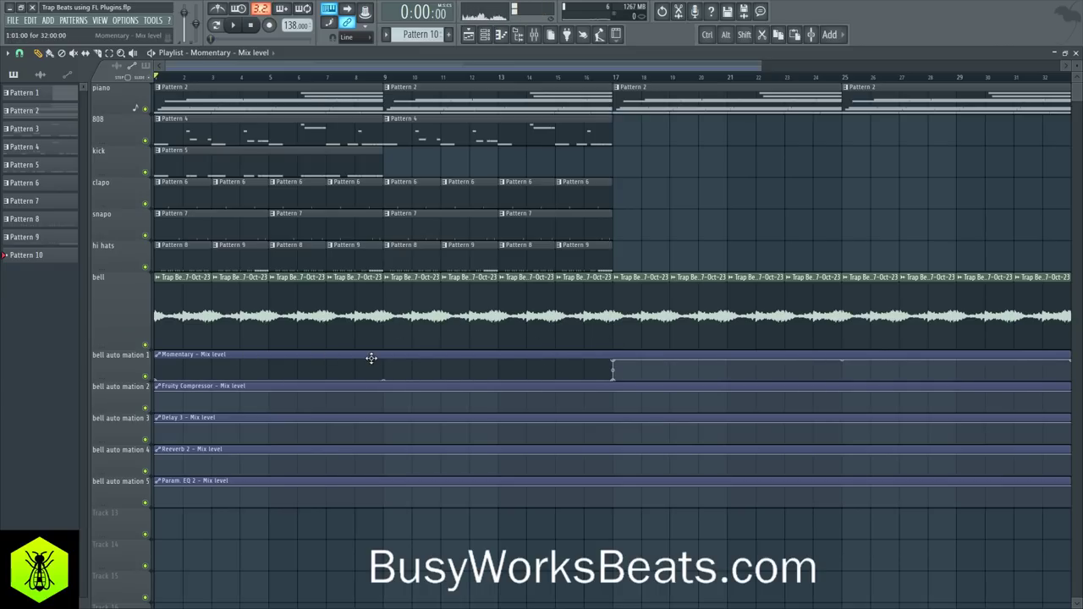
Shape the Fruity Compressor and Delay 3 mix level automation to hold 0% until bar 17 and jump to 100% there
{"action": "left_click_drag", "start_coordinate": [158, 395], "coordinate": [152, 455]}
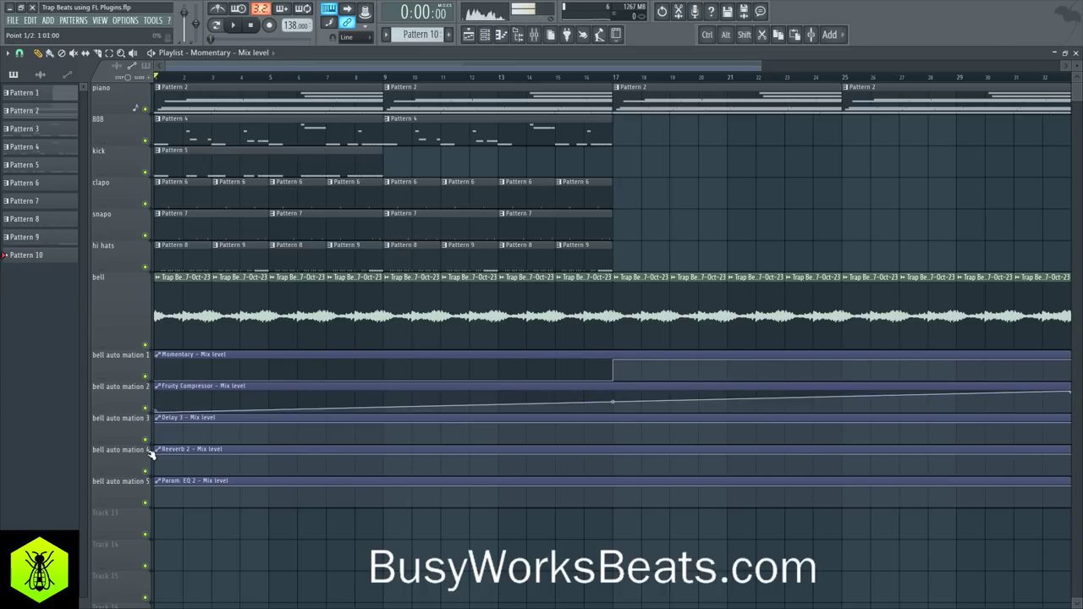
{"action": "right_click", "coordinate": [612, 411]}
{"action": "right_click", "coordinate": [614, 392]}
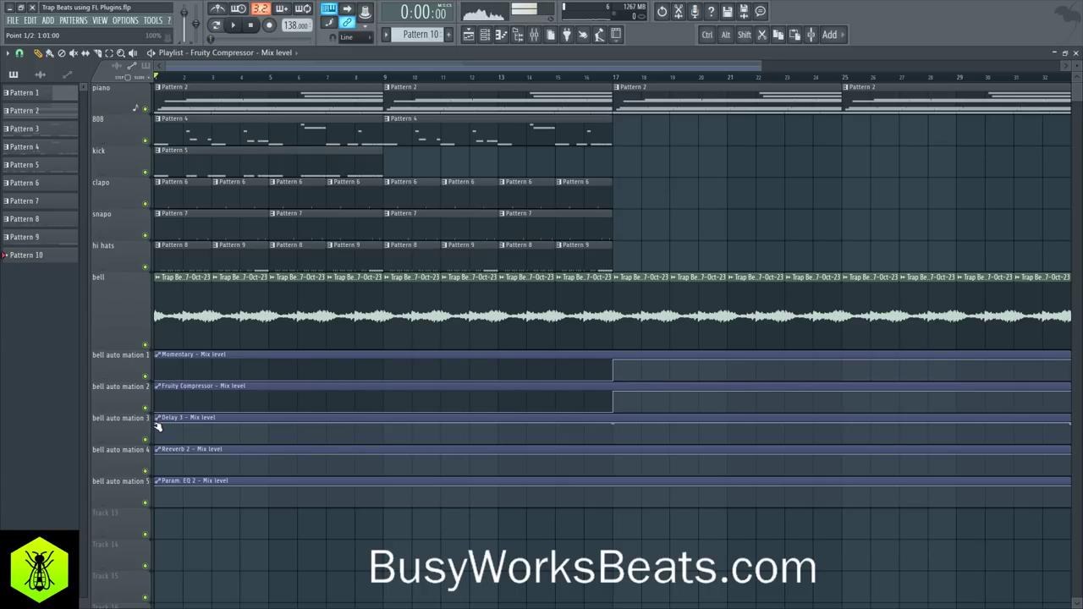
{"action": "left_click_drag", "start_coordinate": [157, 427], "coordinate": [161, 453]}
{"action": "right_click", "coordinate": [613, 440]}
{"action": "right_click", "coordinate": [614, 422]}
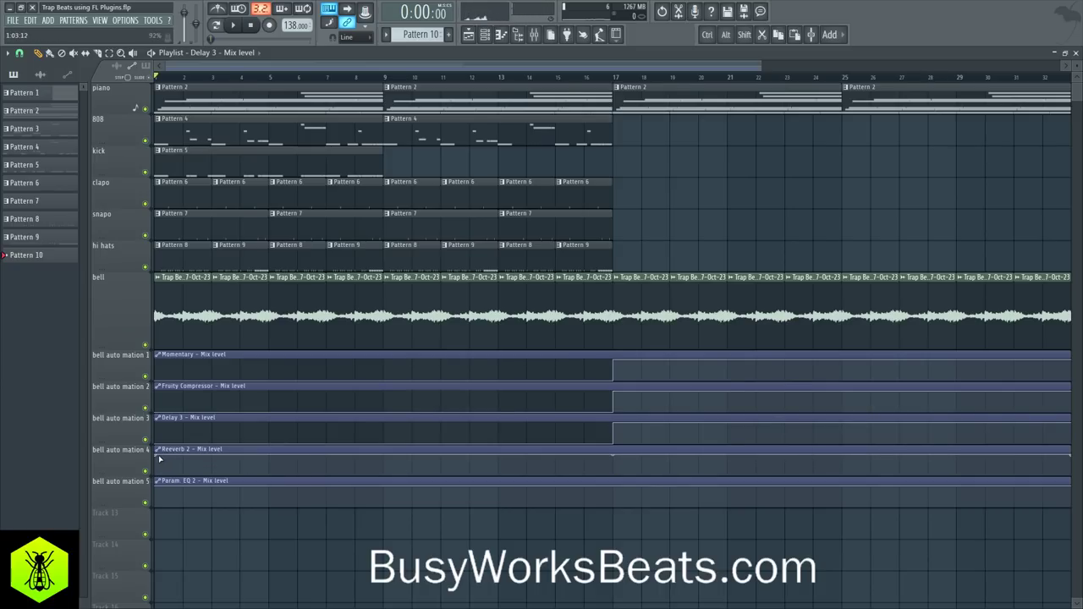
Shape the Reeverb 2 and Param. EQ 2 mix level automation to hold 0% until bar 17 and jump to full level there
{"action": "left_click_drag", "start_coordinate": [159, 459], "coordinate": [156, 498]}
{"action": "right_click", "coordinate": [612, 472]}
{"action": "right_click", "coordinate": [613, 455]}
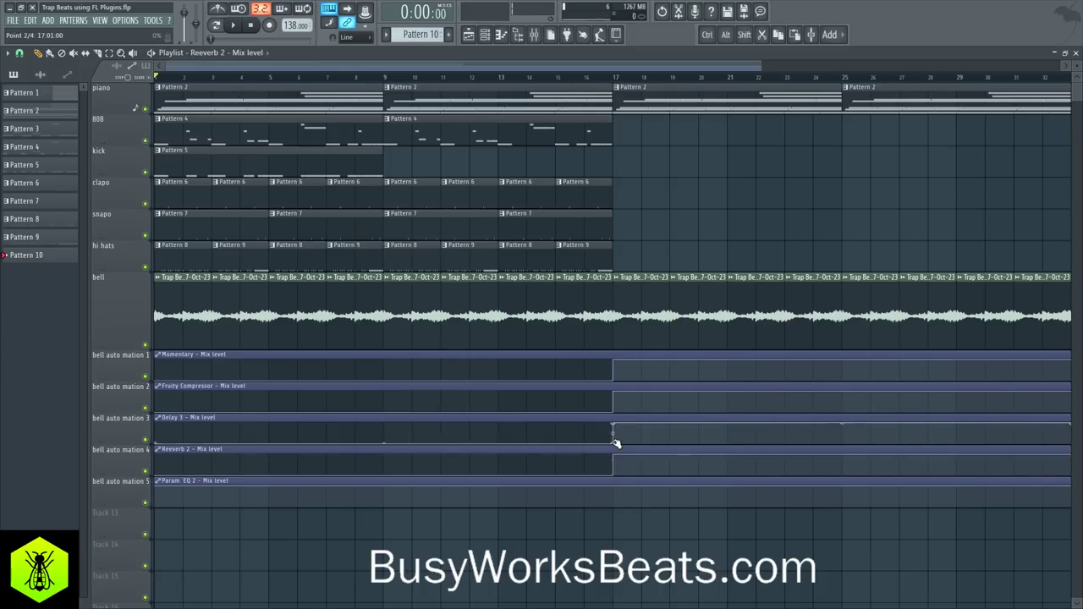
{"action": "left_click_drag", "start_coordinate": [159, 488], "coordinate": [155, 505]}
{"action": "right_click", "coordinate": [615, 505]}
{"action": "right_click", "coordinate": [613, 489]}
Save the project while the song plays from the start, and show the channel rack
{"action": "scroll", "coordinate": [589, 86], "scroll_direction": "down", "scroll_amount": 3}
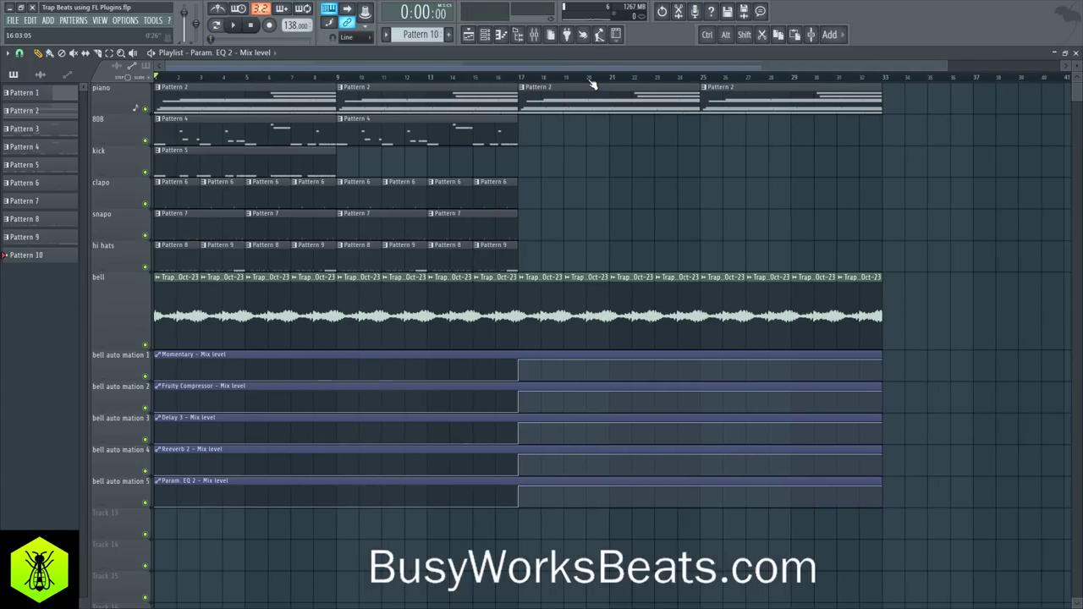
{"action": "key", "text": "space"}
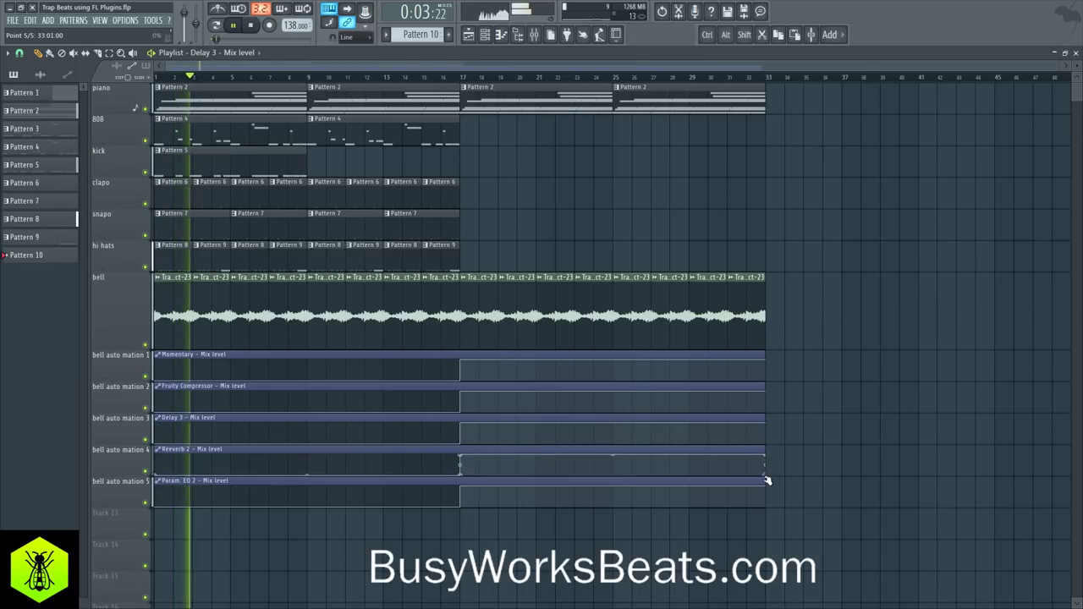
{"action": "key", "text": "ctrl+s"}
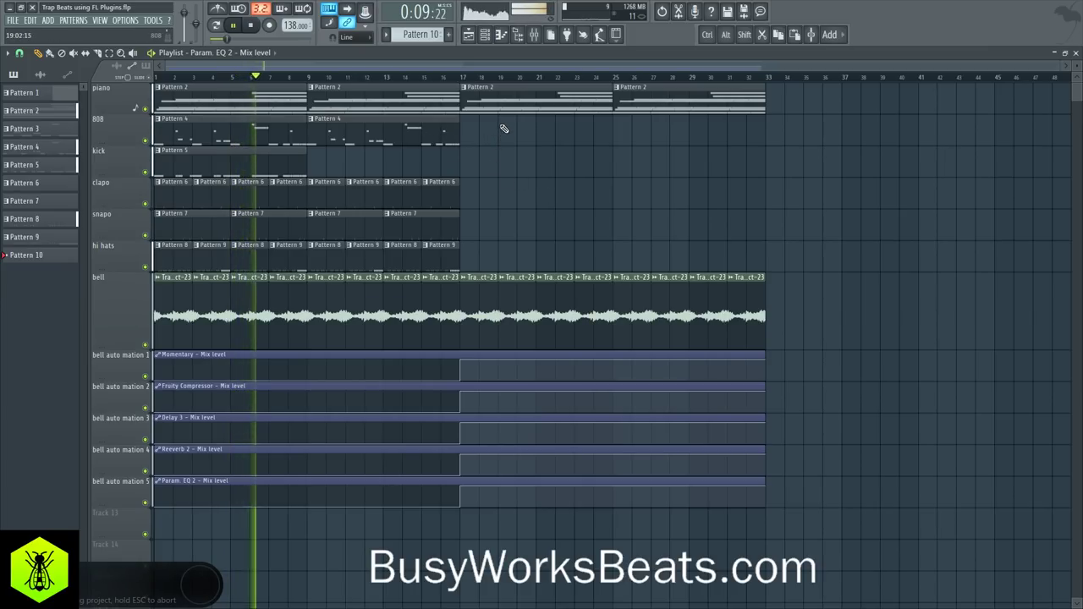
{"action": "left_click", "coordinate": [487, 34]}
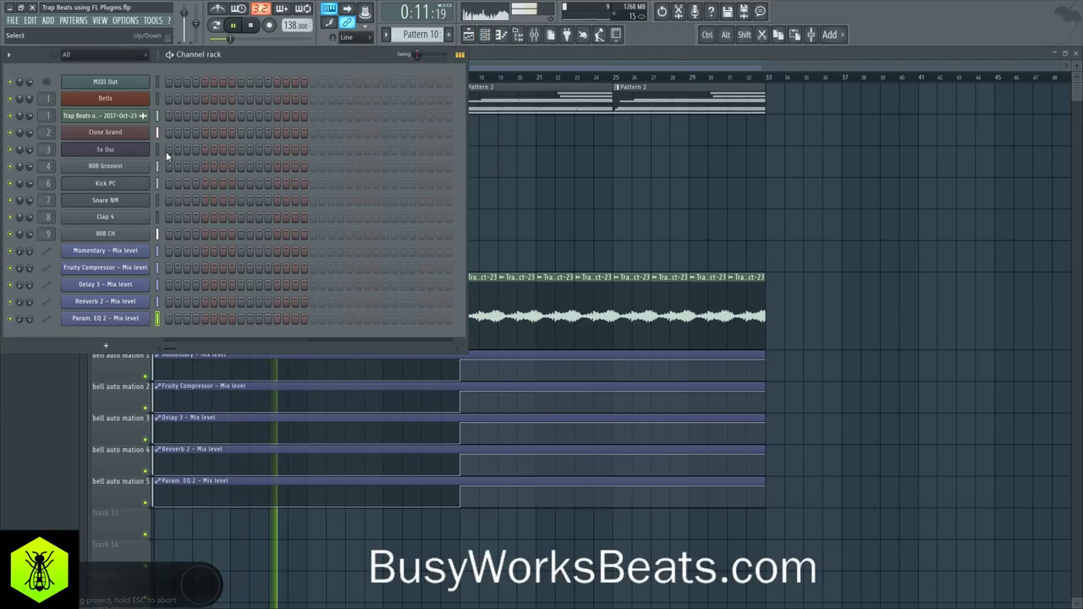
Audition different root notes for the 808 Groovin channel, including F3 and F4, and set its root note to F#4
{"action": "left_click", "coordinate": [110, 166]}
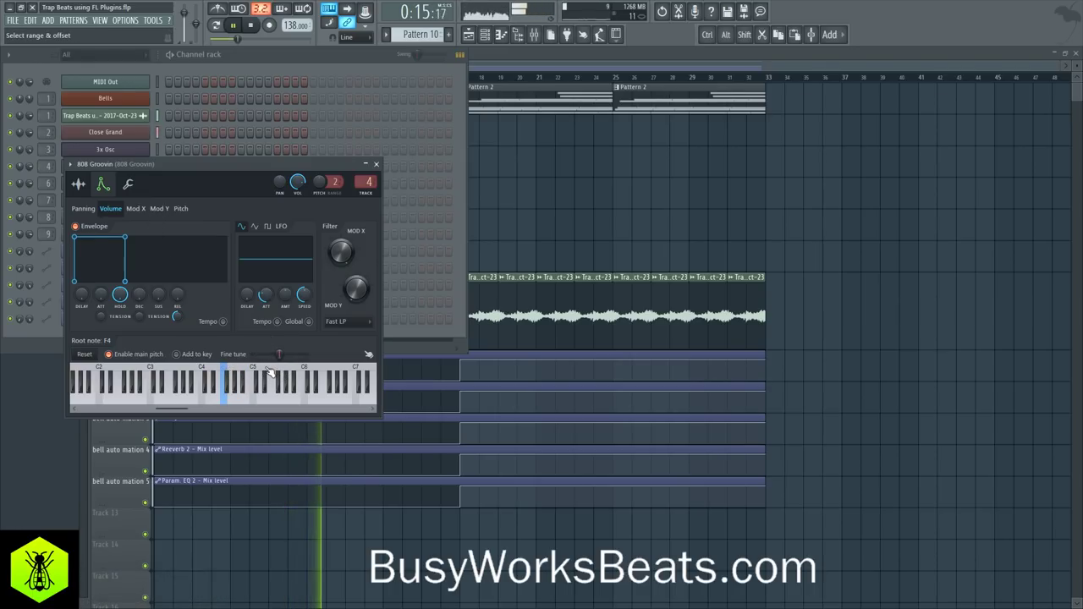
{"action": "right_click", "coordinate": [176, 370]}
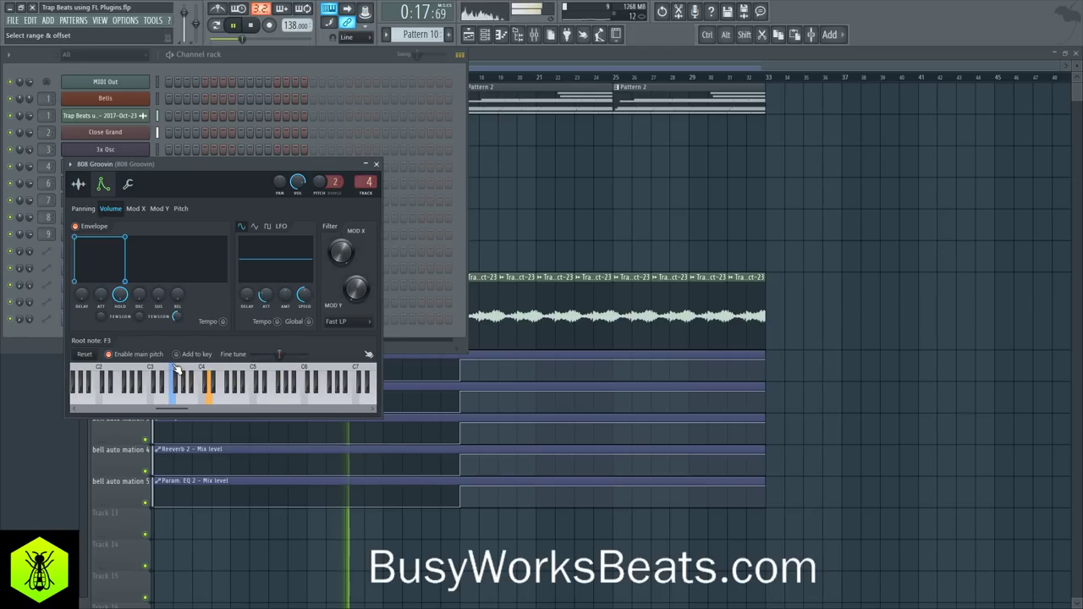
{"action": "right_click", "coordinate": [225, 373]}
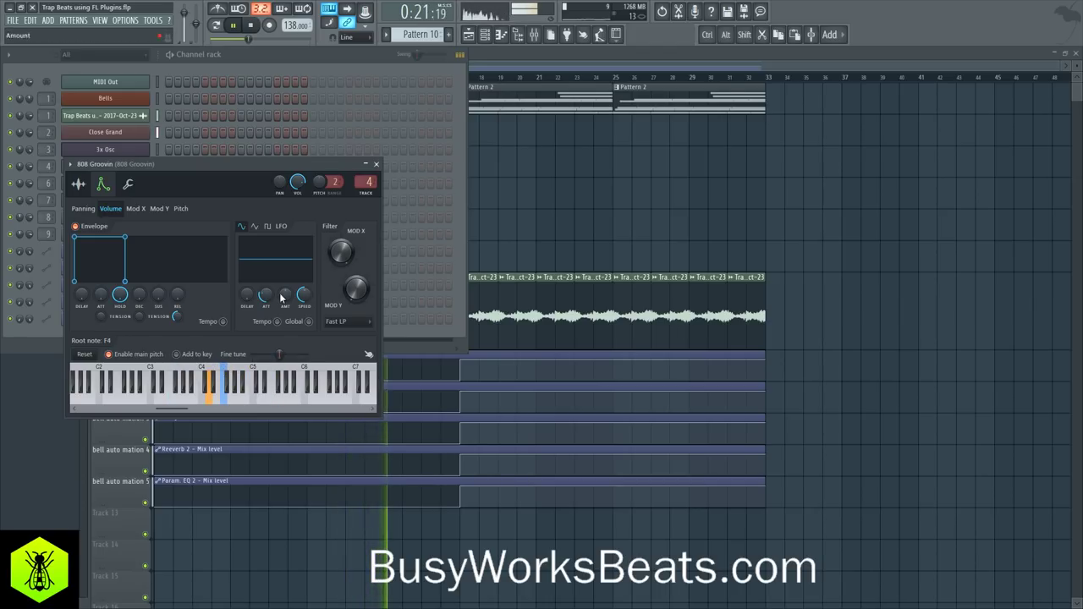
{"action": "right_click", "coordinate": [275, 372]}
{"action": "right_click", "coordinate": [223, 373]}
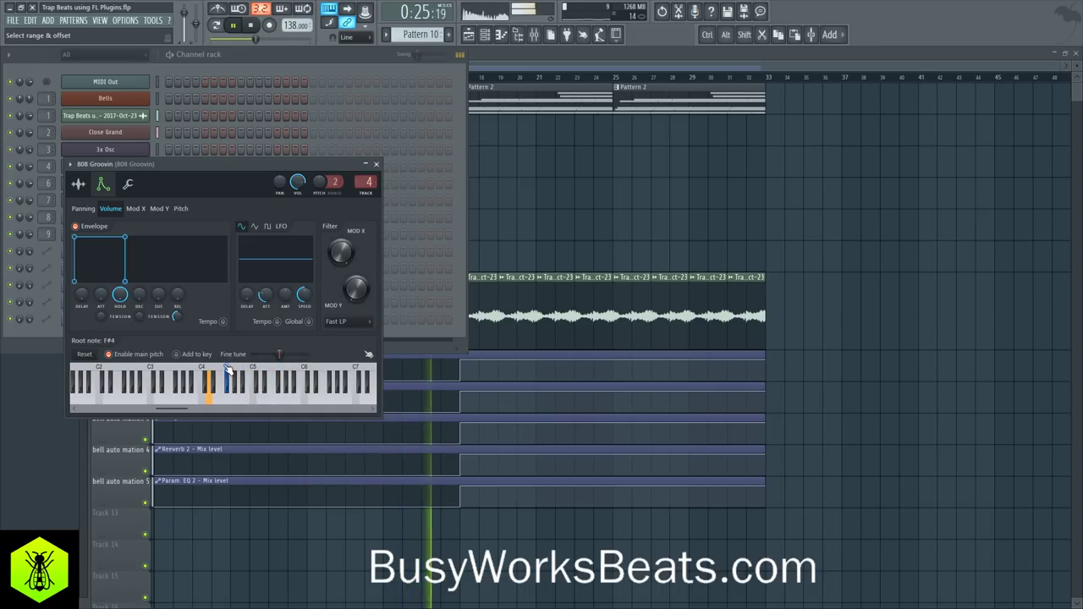
{"action": "left_click", "coordinate": [377, 164]}
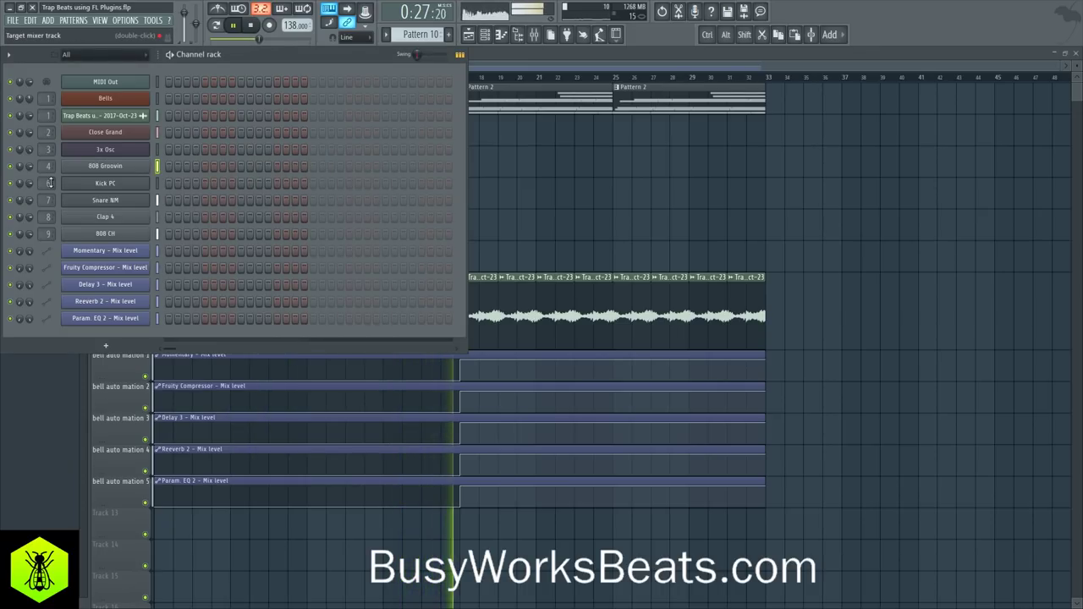
Delete the two Pattern 2 clips on the piano track that start at bars 17 and 25
{"action": "right_click", "coordinate": [544, 211]}
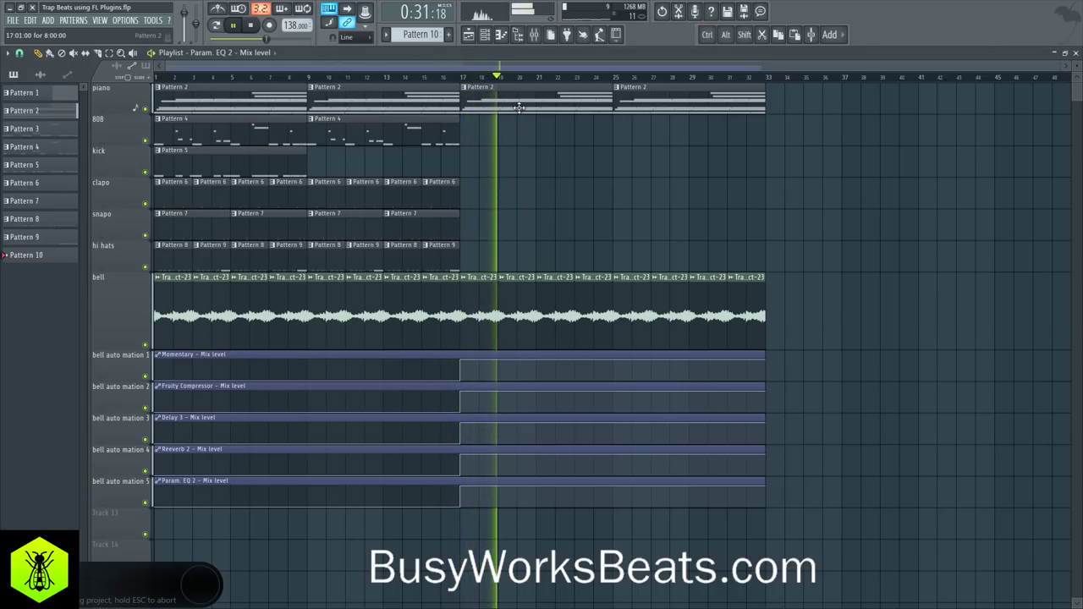
{"action": "right_click", "coordinate": [550, 101]}
{"action": "right_click", "coordinate": [631, 99]}
{"action": "left_click_drag", "start_coordinate": [484, 126], "coordinate": [165, 252]}
{"action": "left_click", "coordinate": [554, 228], "text": "ctrl"}
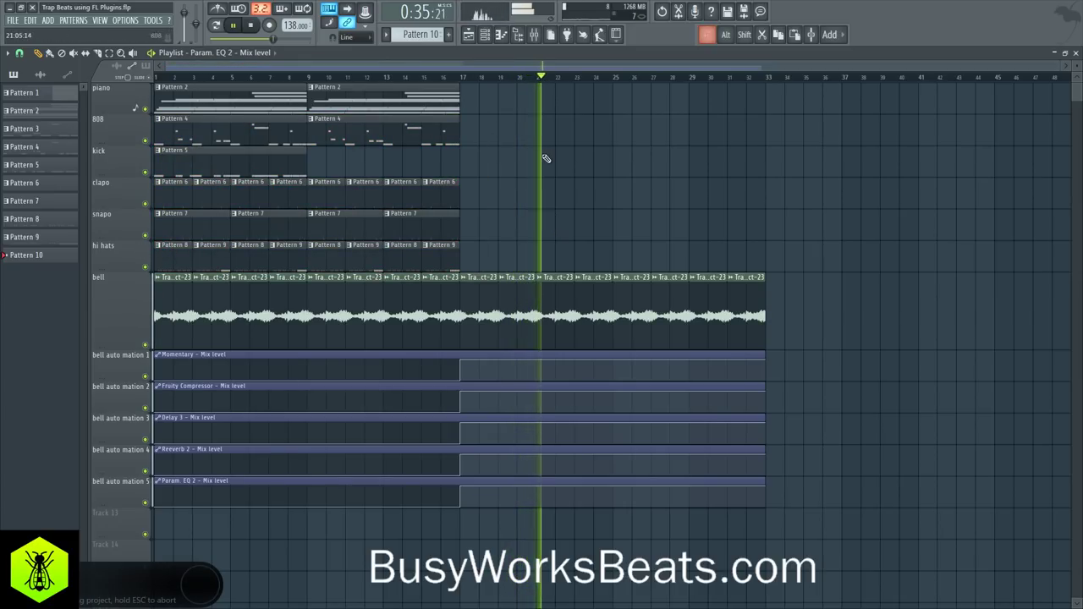
Stop playback and add a SimSynth channel to the channel rack
{"action": "left_click", "coordinate": [485, 34]}
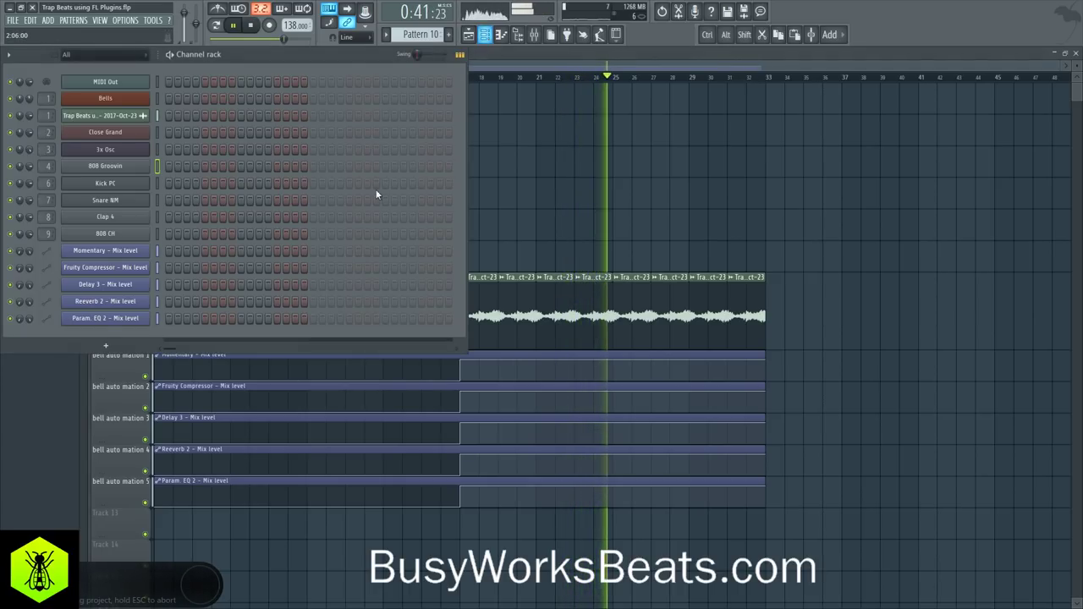
{"action": "key", "text": "space"}
{"action": "left_click", "coordinate": [138, 331]}
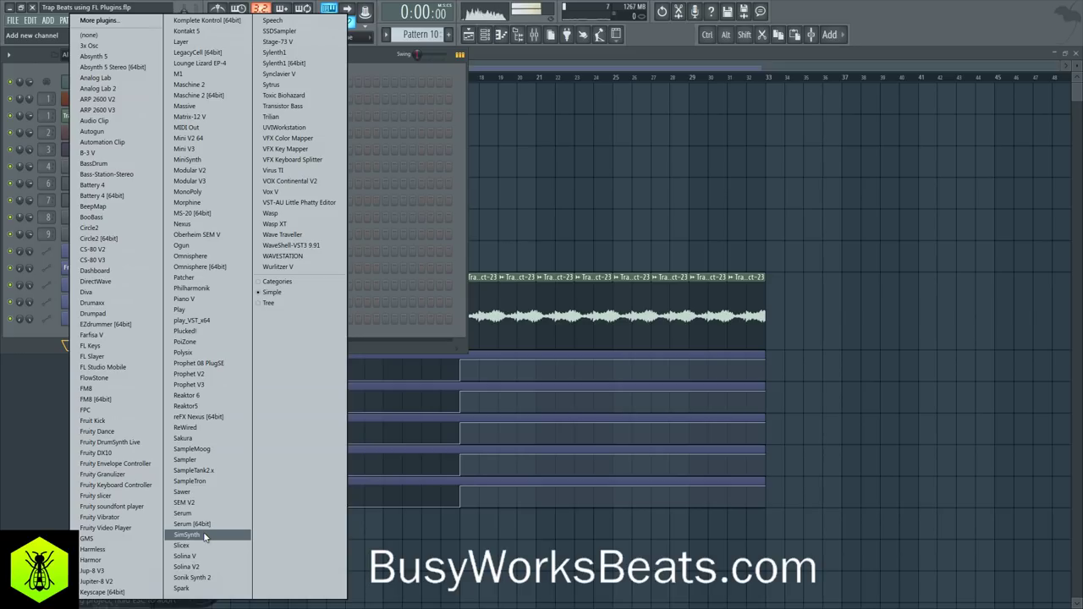
{"action": "left_click", "coordinate": [188, 534]}
{"action": "left_click", "coordinate": [72, 343]}
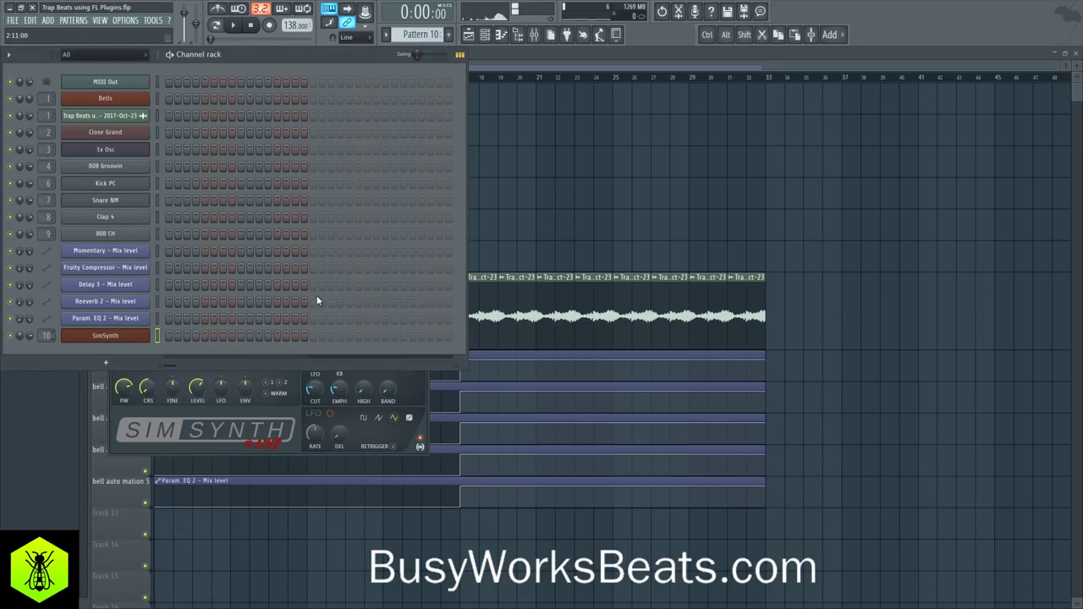
Insert a new empty playlist track directly above the bell track, leaving no clip on it
{"action": "left_click", "coordinate": [522, 200]}
{"action": "right_click", "coordinate": [106, 310]}
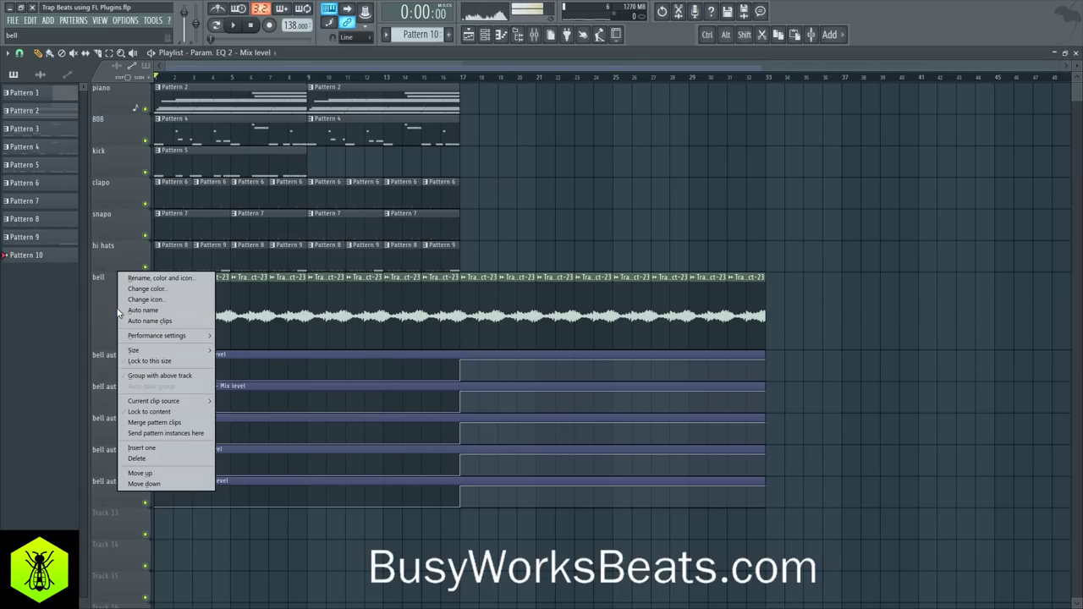
{"action": "left_click", "coordinate": [165, 455]}
{"action": "left_click", "coordinate": [466, 285]}
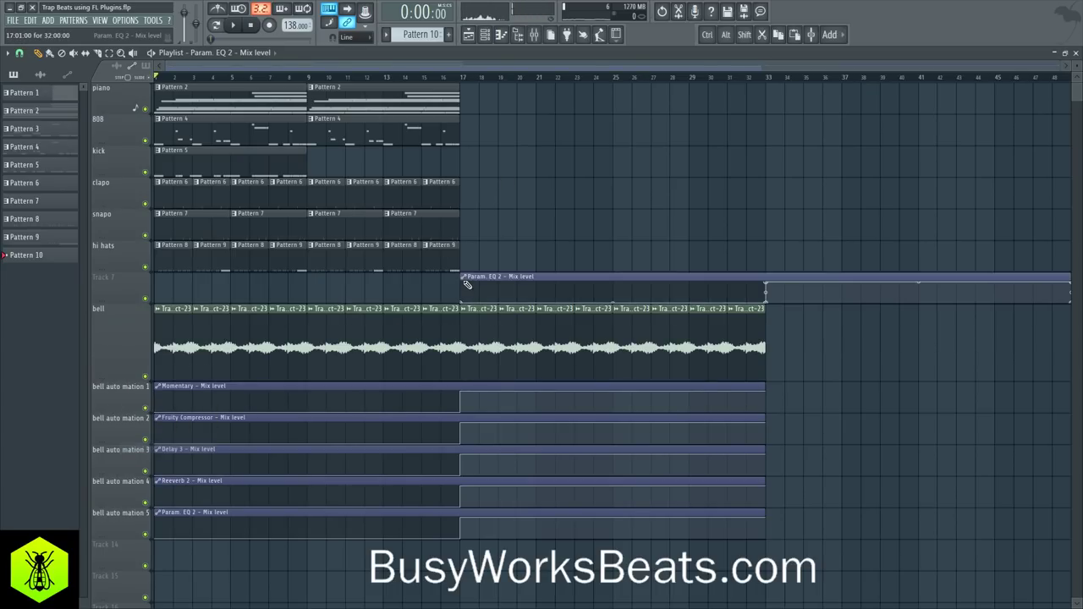
{"action": "right_click", "coordinate": [517, 275]}
Place a four-bar Pattern 10 clip at bar 17 on Track 7 and play back the selected range of bars 17 to 32
{"action": "left_click", "coordinate": [485, 37]}
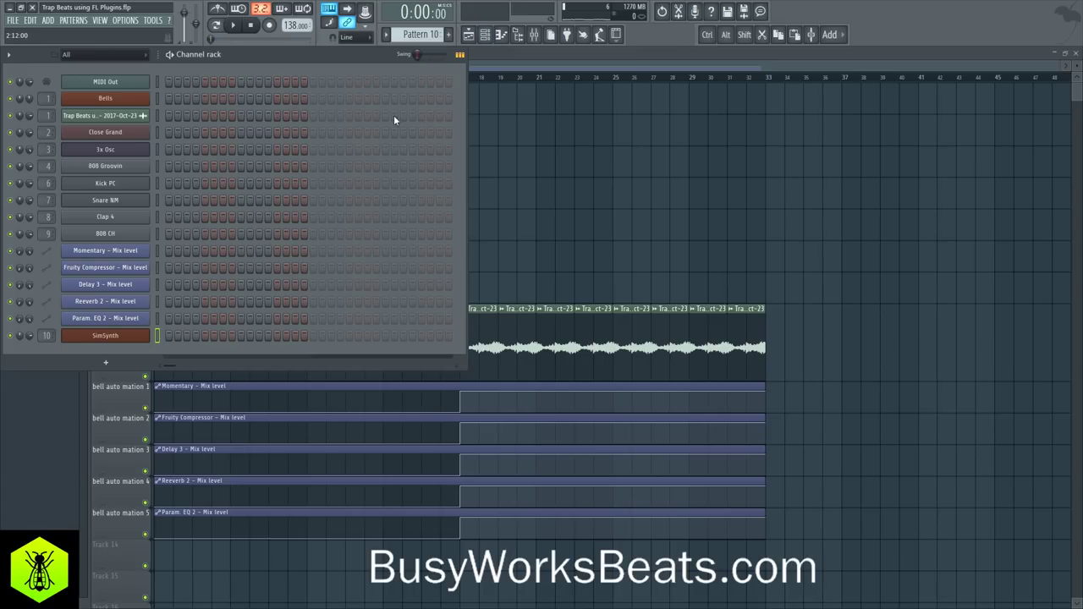
{"action": "key", "text": "F6"}
{"action": "left_click", "coordinate": [59, 256]}
{"action": "left_click", "coordinate": [468, 278]}
{"action": "left_click_drag", "start_coordinate": [478, 289], "coordinate": [534, 289]}
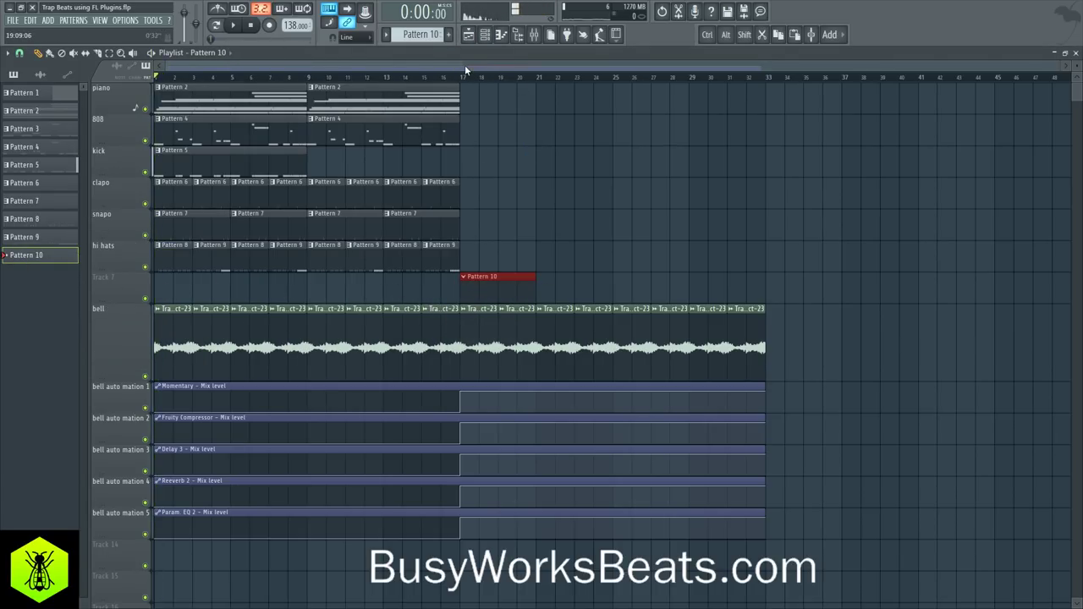
{"action": "left_click_drag", "start_coordinate": [462, 82], "coordinate": [764, 106]}
{"action": "key", "text": "space"}
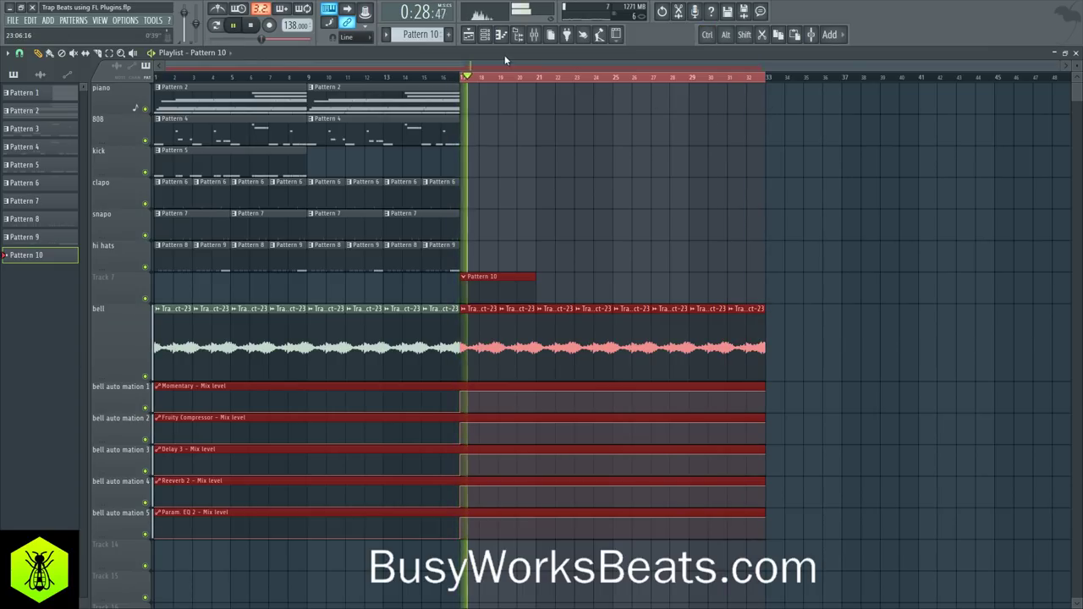
Load the BassGoodRange preset in SimSynth and audition it against the selected song range
{"action": "left_click", "coordinate": [484, 37]}
{"action": "left_click", "coordinate": [135, 337]}
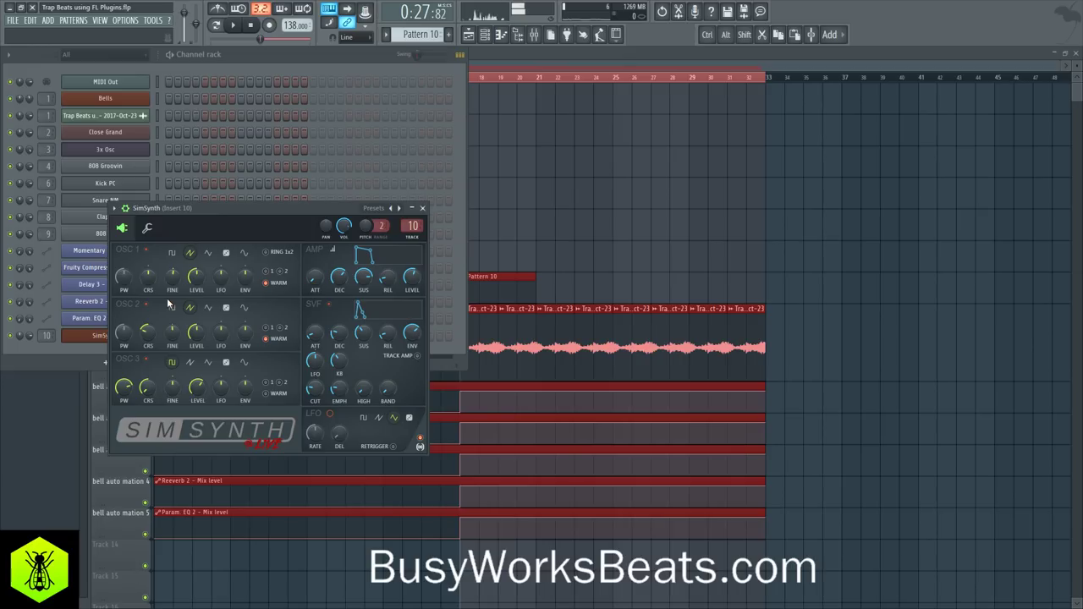
{"action": "left_click", "coordinate": [402, 213]}
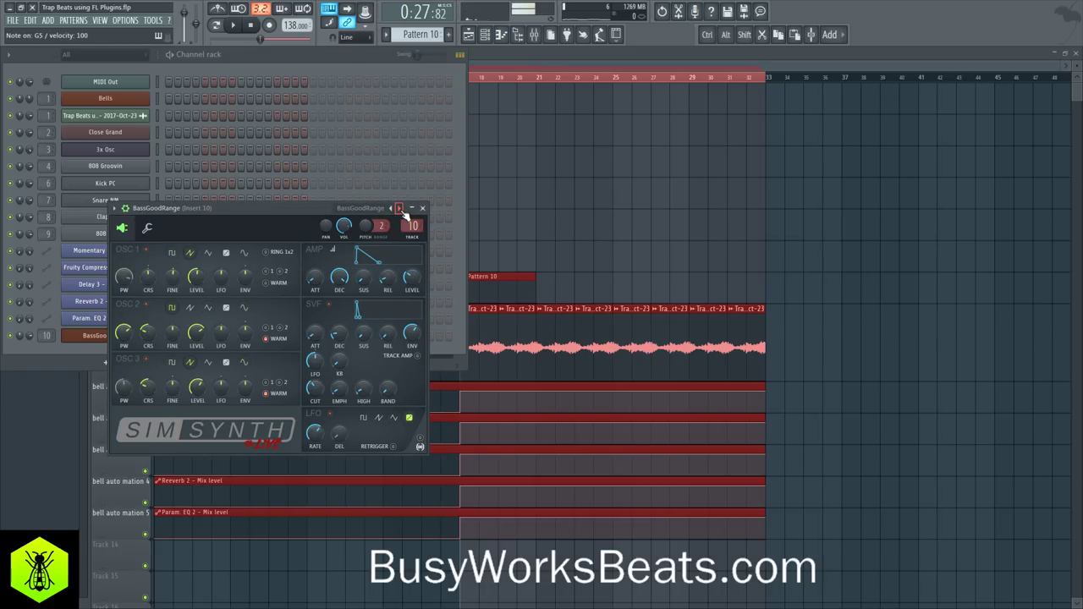
{"action": "key", "text": "space"}
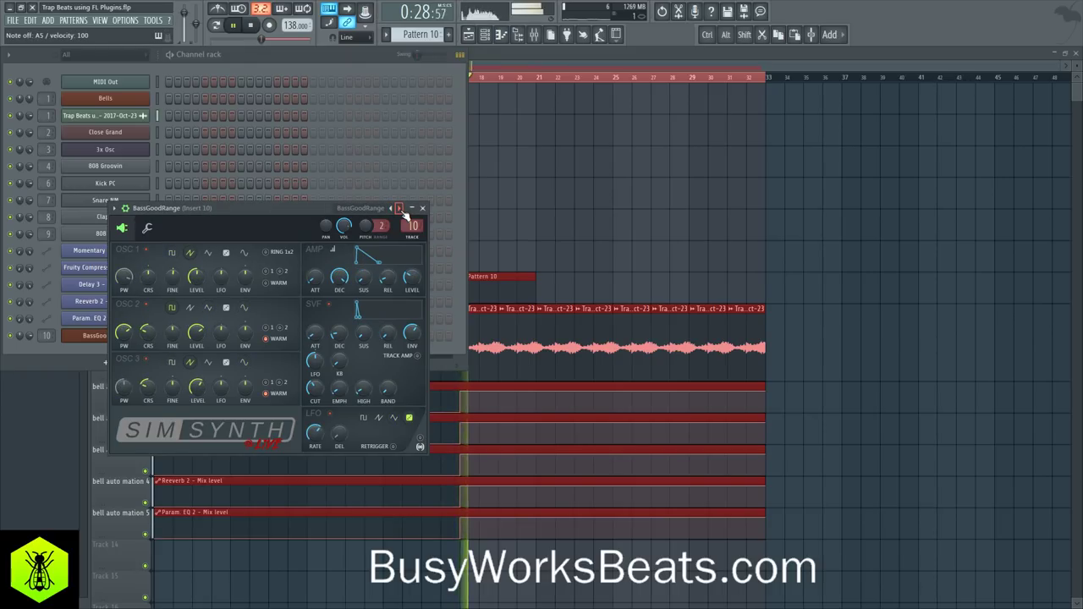
{"action": "key", "text": "space"}
{"action": "left_click", "coordinate": [420, 208]}
Open the BassGoodRange channel's piano roll, change its snap setting, and enable pattern mode with the metronome
{"action": "right_click", "coordinate": [144, 339]}
{"action": "left_click", "coordinate": [174, 336]}
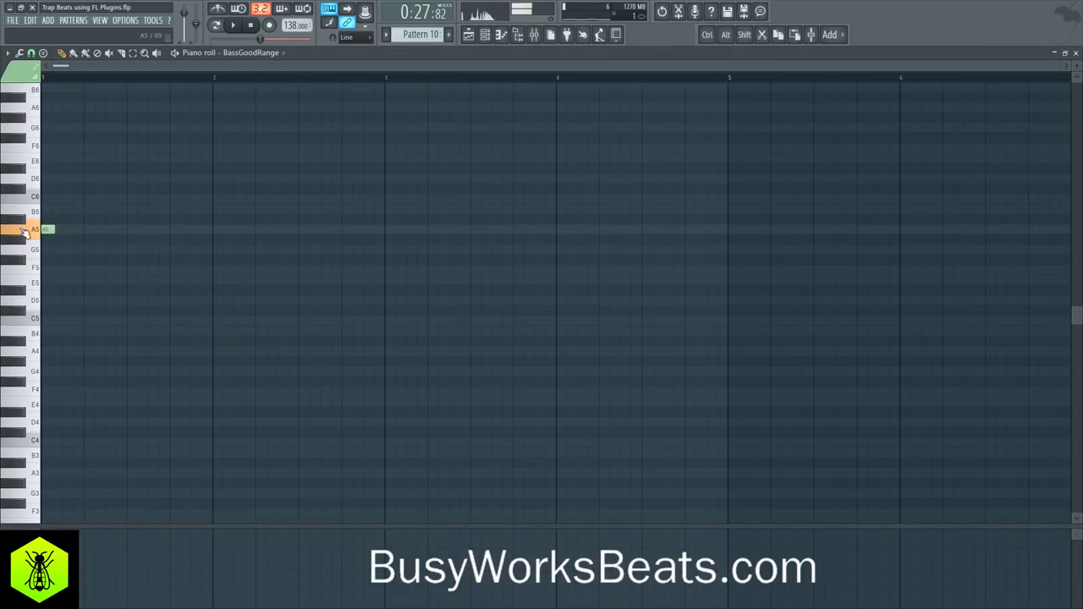
{"action": "left_click", "coordinate": [31, 53]}
{"action": "left_click", "coordinate": [49, 151]}
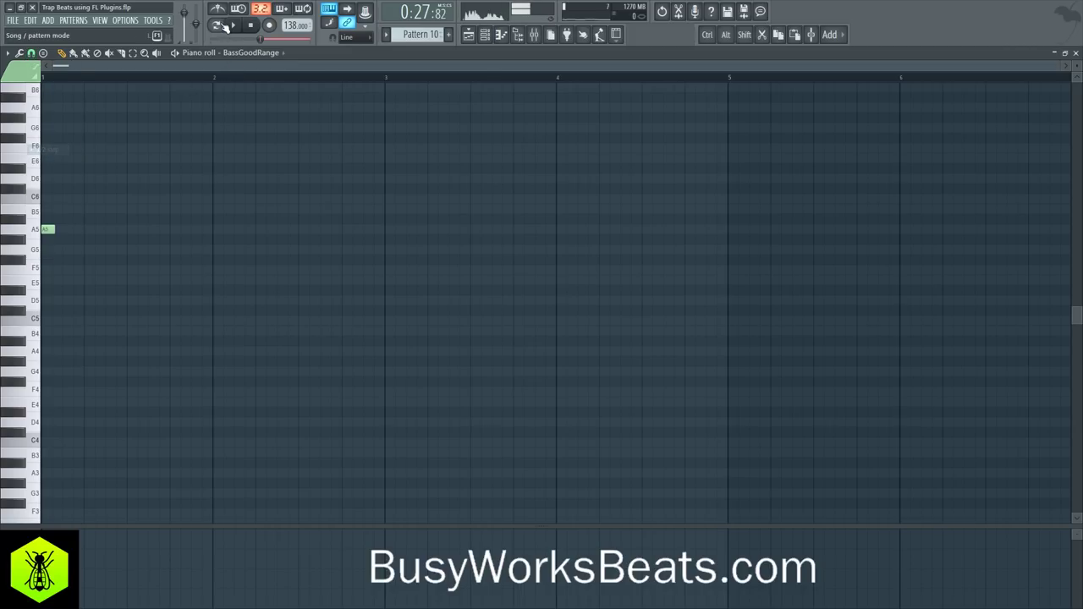
{"action": "left_click", "coordinate": [218, 10]}
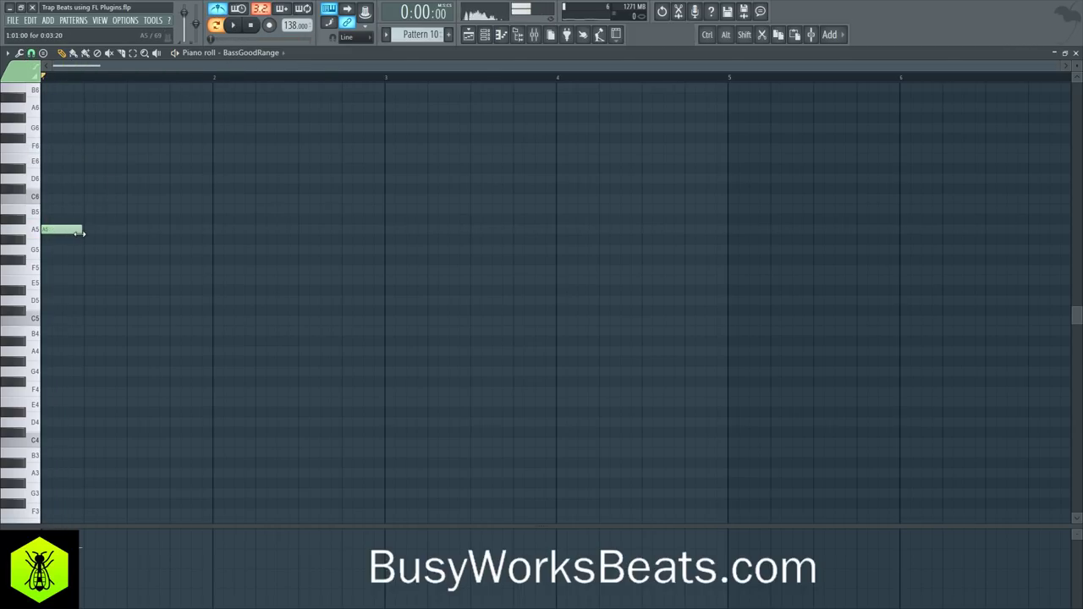
Draw consecutive one-beat notes A5, D5, E5 and F5 across bar 1 and play them back
{"action": "left_click_drag", "start_coordinate": [83, 289], "coordinate": [86, 302]}
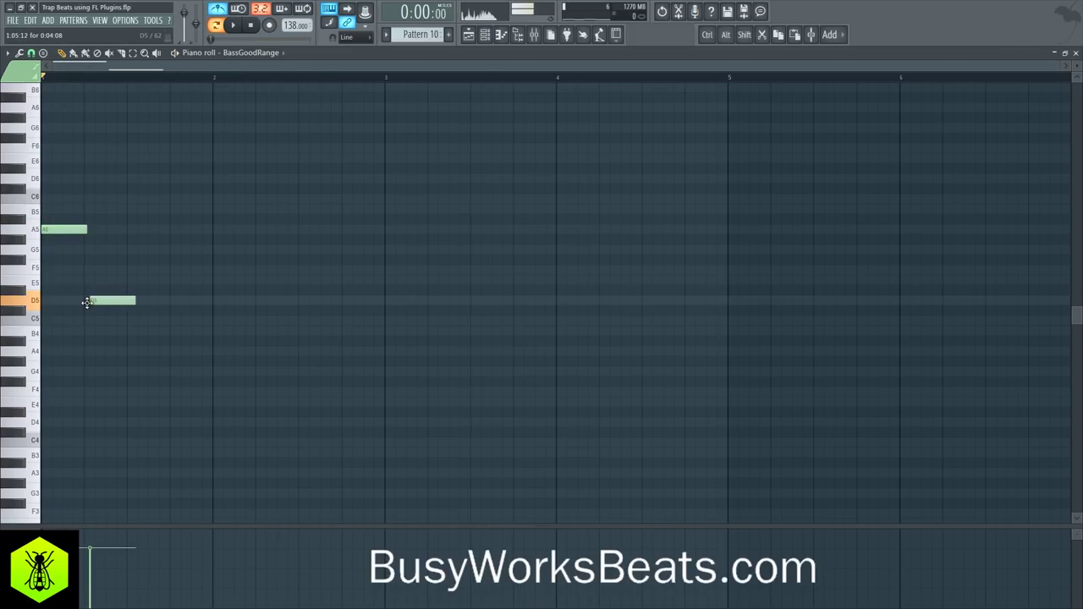
{"action": "mouse_move", "coordinate": [123, 267]}
{"action": "left_mouse_down"}
{"action": "mouse_move", "coordinate": [126, 248]}
{"action": "mouse_move", "coordinate": [127, 282]}
{"action": "left_mouse_up"}
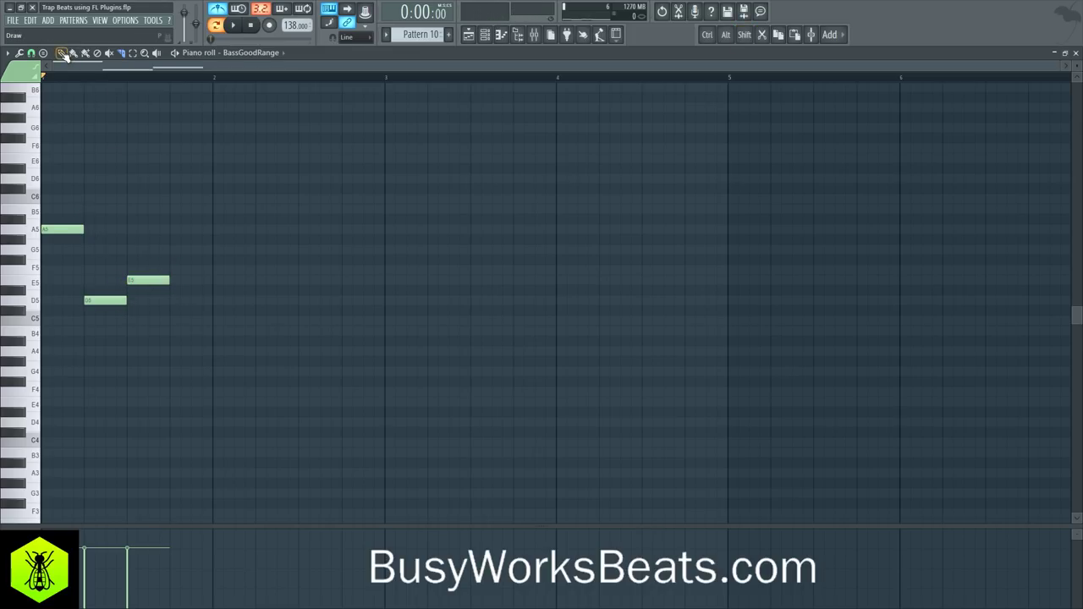
{"action": "left_click_drag", "start_coordinate": [174, 257], "coordinate": [173, 277]}
{"action": "key", "text": "space"}
Duplicate the four-note melody until it fills bars 1 to 4, and close the piano roll
{"action": "left_click_drag", "start_coordinate": [260, 335], "coordinate": [33, 194]}
{"action": "key", "text": "space"}
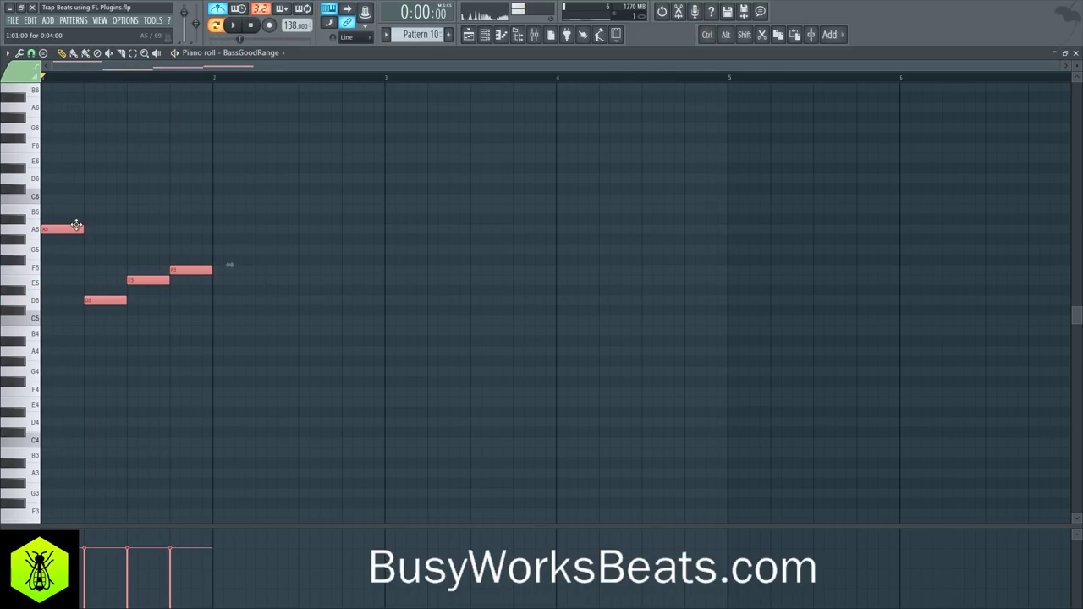
{"action": "left_click_drag", "start_coordinate": [67, 228], "coordinate": [238, 230]}
{"action": "left_click_drag", "start_coordinate": [459, 174], "coordinate": [41, 393]}
{"action": "key", "text": "ctrl+b"}
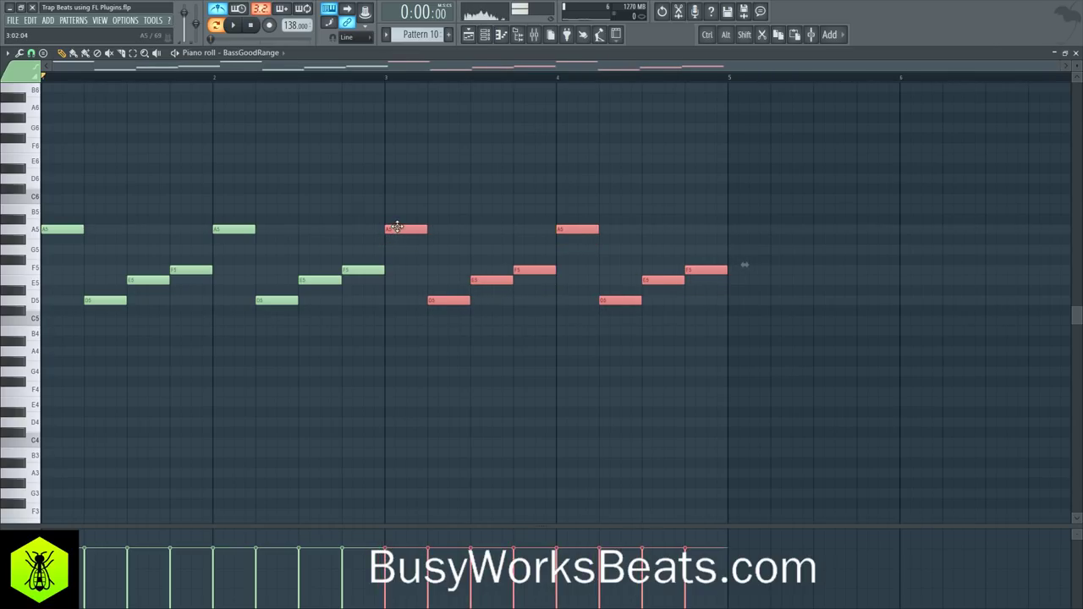
{"action": "key", "text": "Escape"}
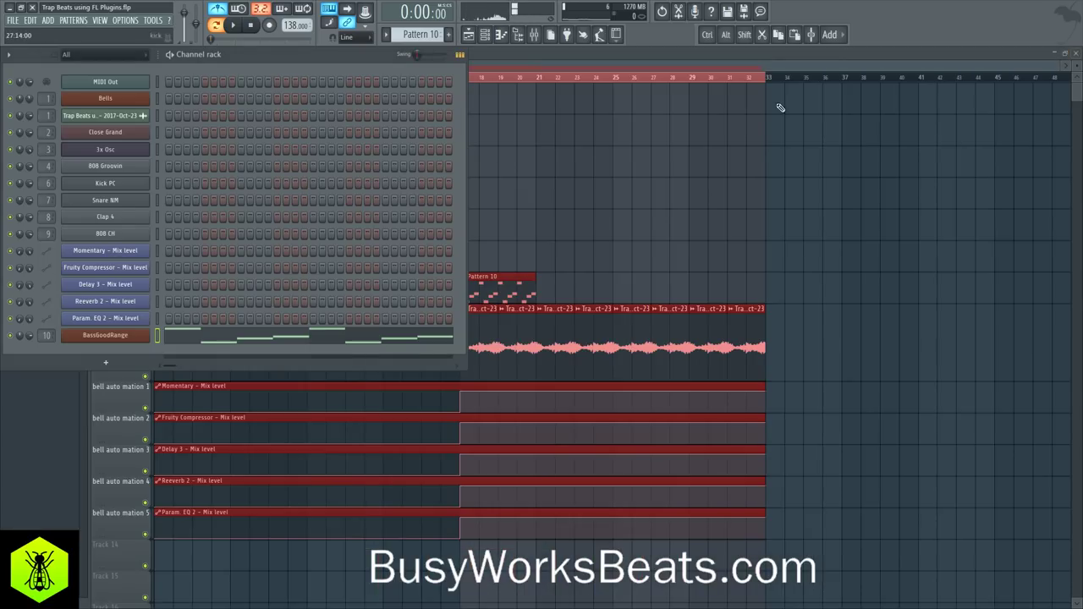
Turn off the metronome and audition SimSynth's bass, bell and brass presets over the looping pattern, settling on BrassHigh
{"action": "left_click", "coordinate": [129, 340]}
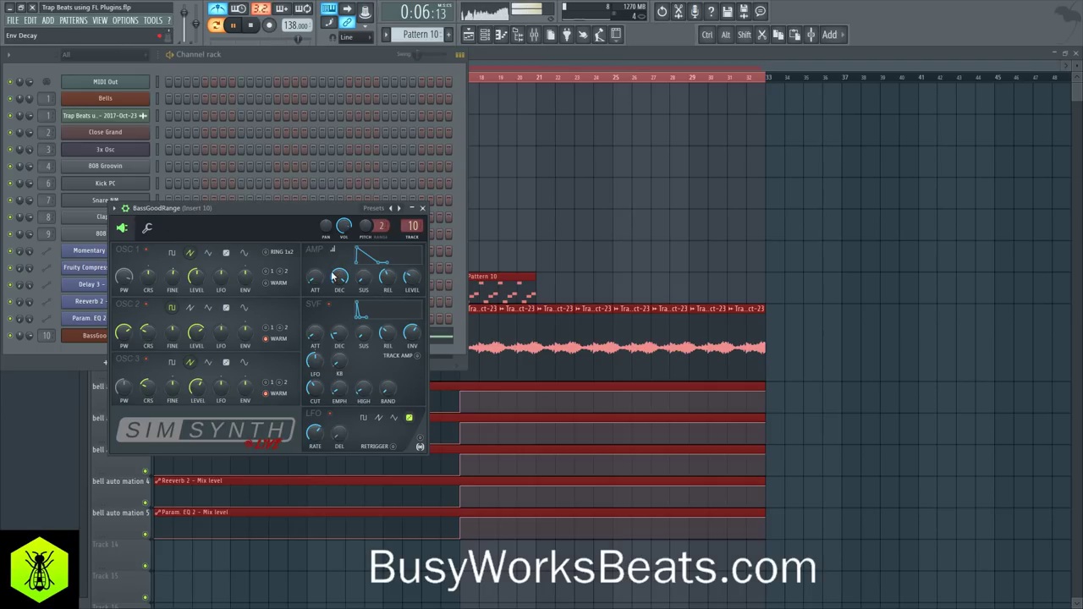
{"action": "left_click", "coordinate": [401, 209]}
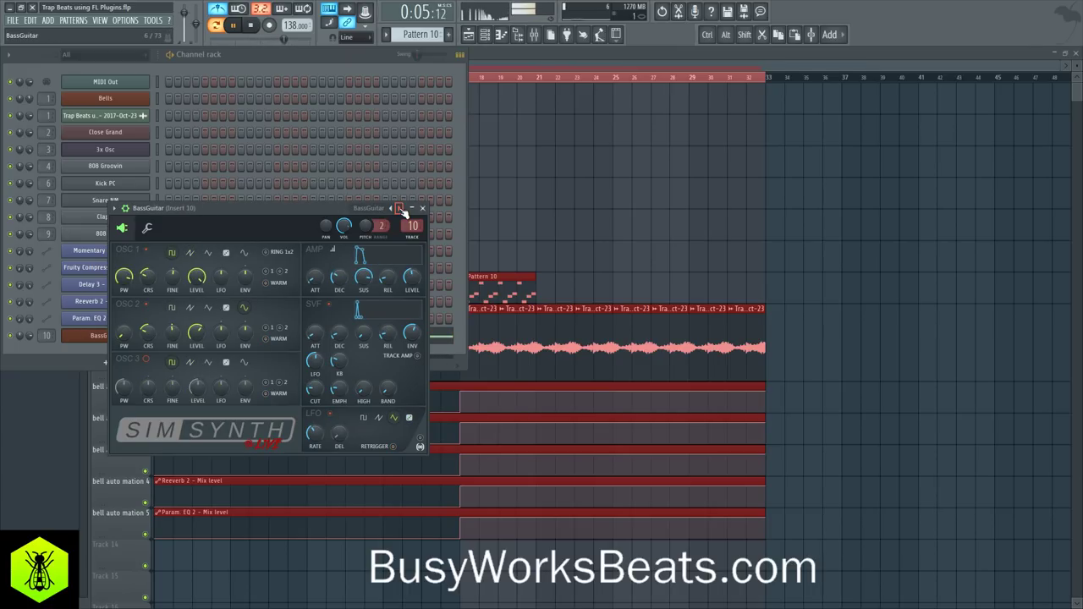
{"action": "left_click", "coordinate": [391, 209]}
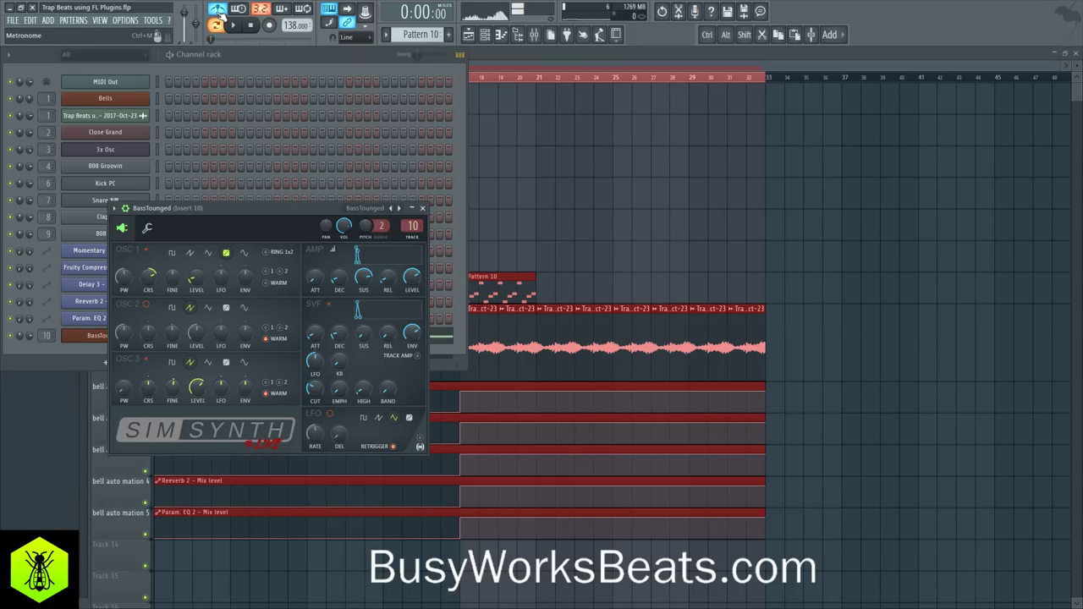
{"action": "left_click", "coordinate": [400, 209]}
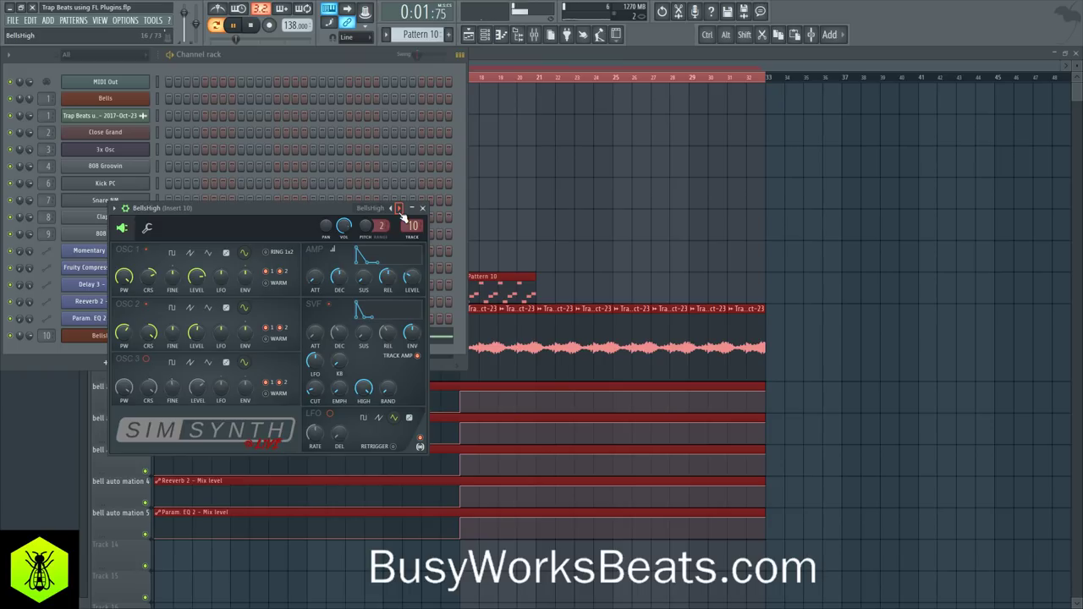
{"action": "left_click", "coordinate": [399, 208]}
{"action": "left_click", "coordinate": [399, 208]}
{"action": "left_click", "coordinate": [400, 208]}
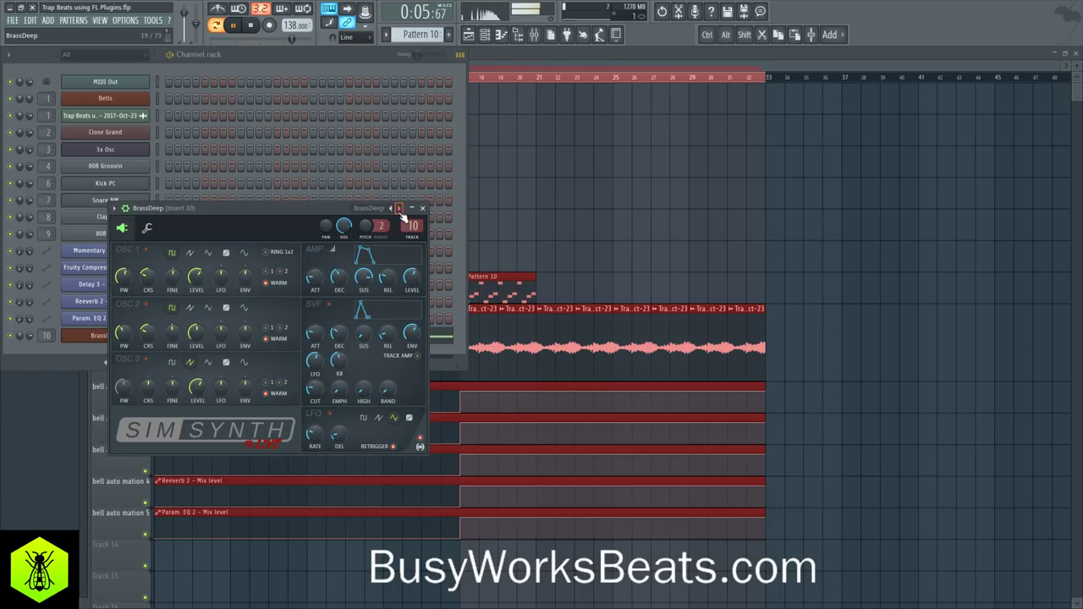
{"action": "left_click", "coordinate": [400, 208]}
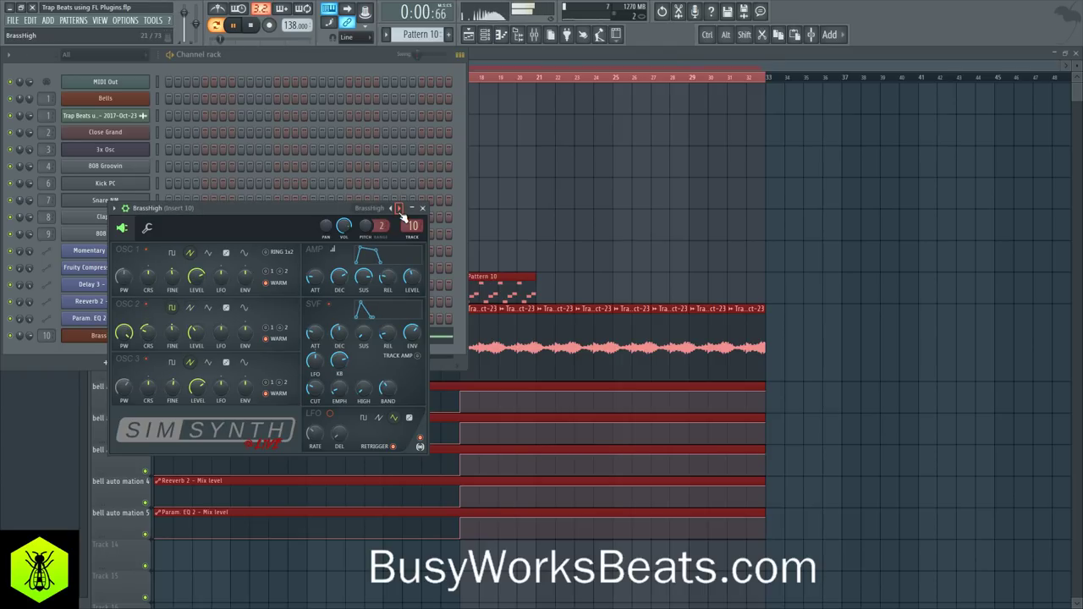
{"action": "left_click", "coordinate": [399, 208]}
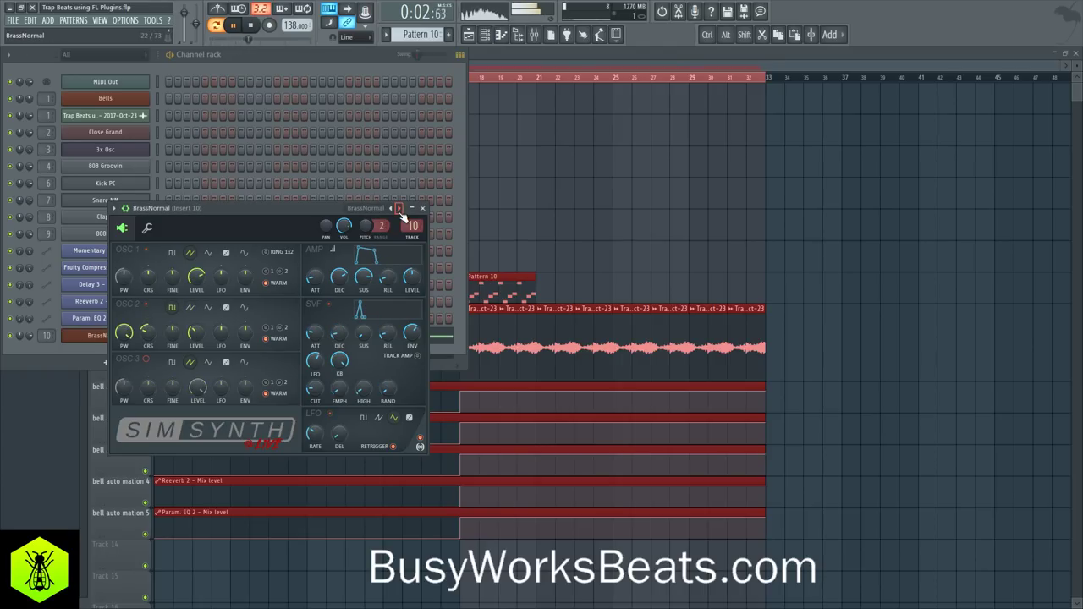
Clear the playlist selection, play the section from bar 17, and switch the SimSynth channel to the BrassWall2Wall preset
{"action": "left_click", "coordinate": [525, 224]}
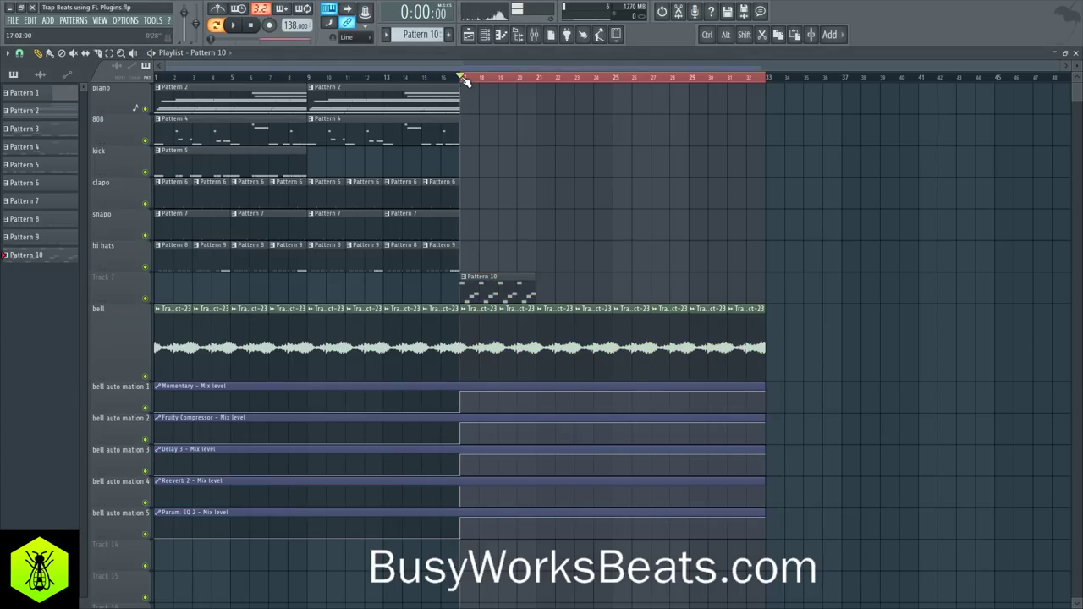
{"action": "left_click", "coordinate": [497, 37]}
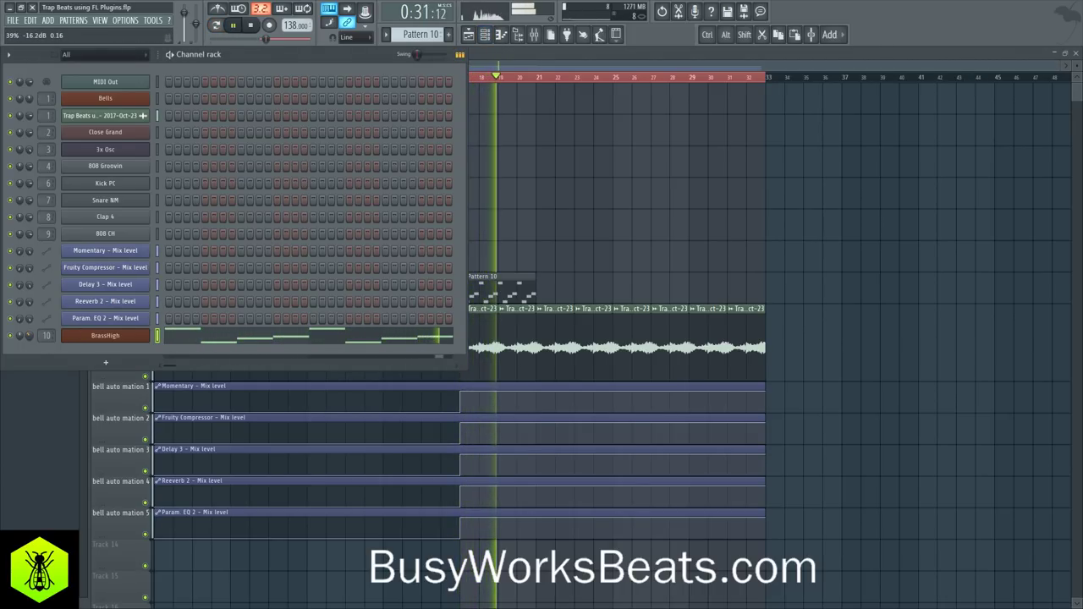
{"action": "left_click", "coordinate": [79, 338]}
{"action": "key", "text": "space"}
{"action": "left_click", "coordinate": [399, 209]}
{"action": "key", "text": "space"}
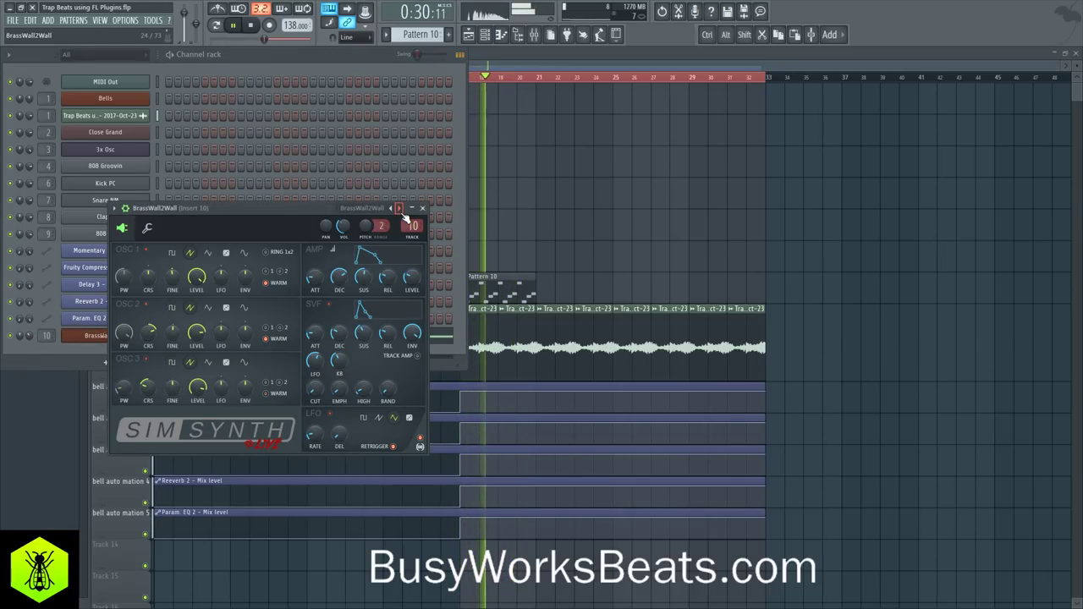
Place three more Pattern 10 clips on Track 7 at bars 21, 25 and 29
{"action": "right_click", "coordinate": [637, 251]}
{"action": "left_click", "coordinate": [555, 290]}
{"action": "left_click", "coordinate": [618, 290]}
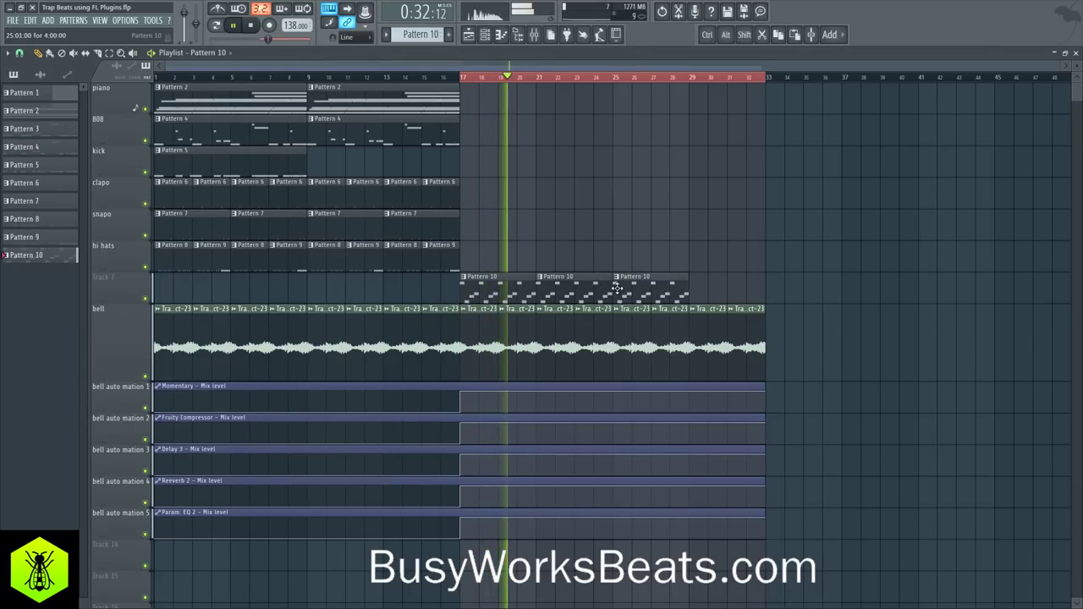
{"action": "left_click", "coordinate": [694, 290]}
Audition SimSynth presets from BrassWall2Wall past Choir to Default, and try different oscillator 2 coarse tunings on Default
{"action": "key", "text": "F6"}
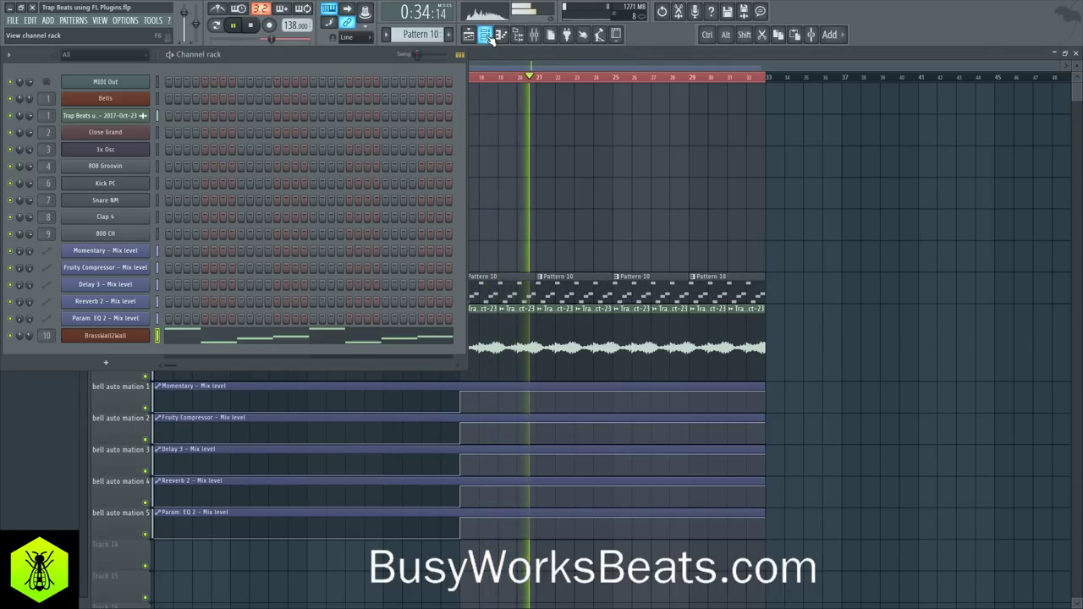
{"action": "left_click", "coordinate": [135, 335]}
{"action": "left_click", "coordinate": [399, 208]}
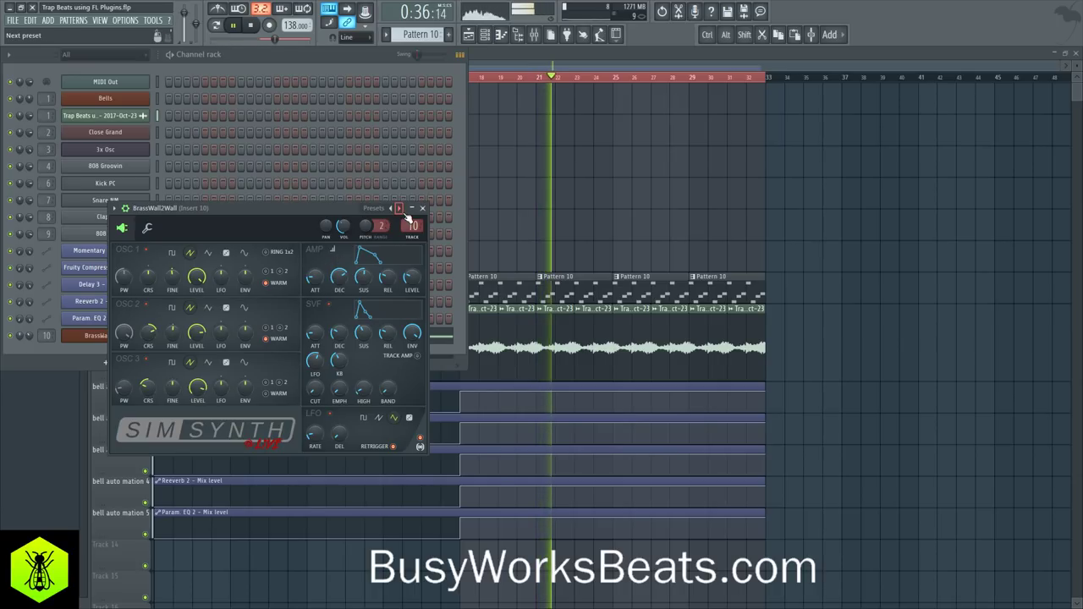
{"action": "left_click", "coordinate": [401, 210]}
{"action": "left_click", "coordinate": [401, 210]}
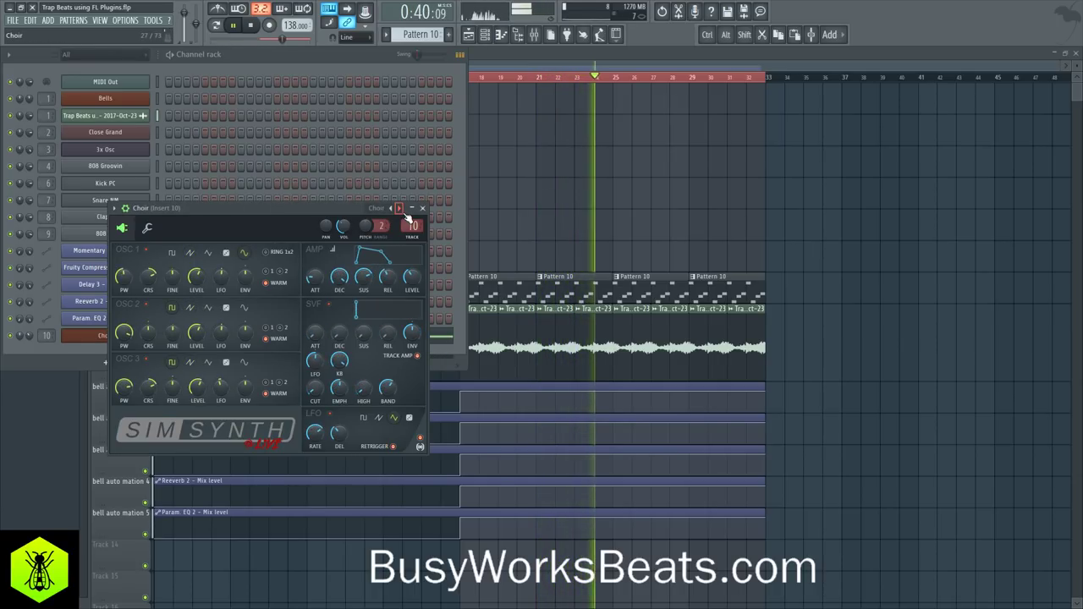
{"action": "left_click", "coordinate": [401, 210]}
{"action": "left_click", "coordinate": [401, 210]}
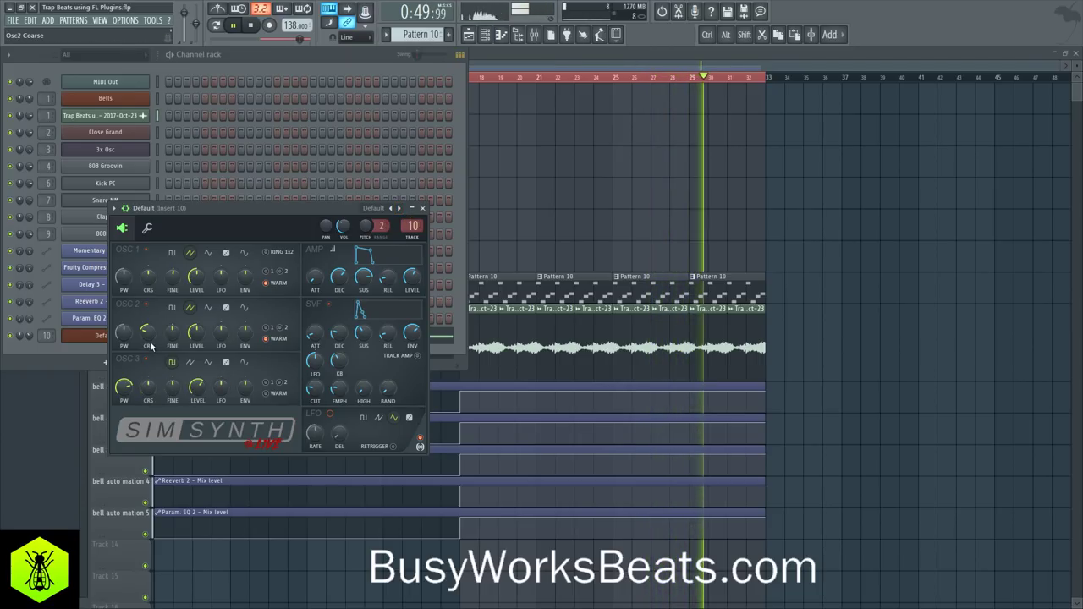
{"action": "left_click_drag", "start_coordinate": [151, 344], "coordinate": [151, 372]}
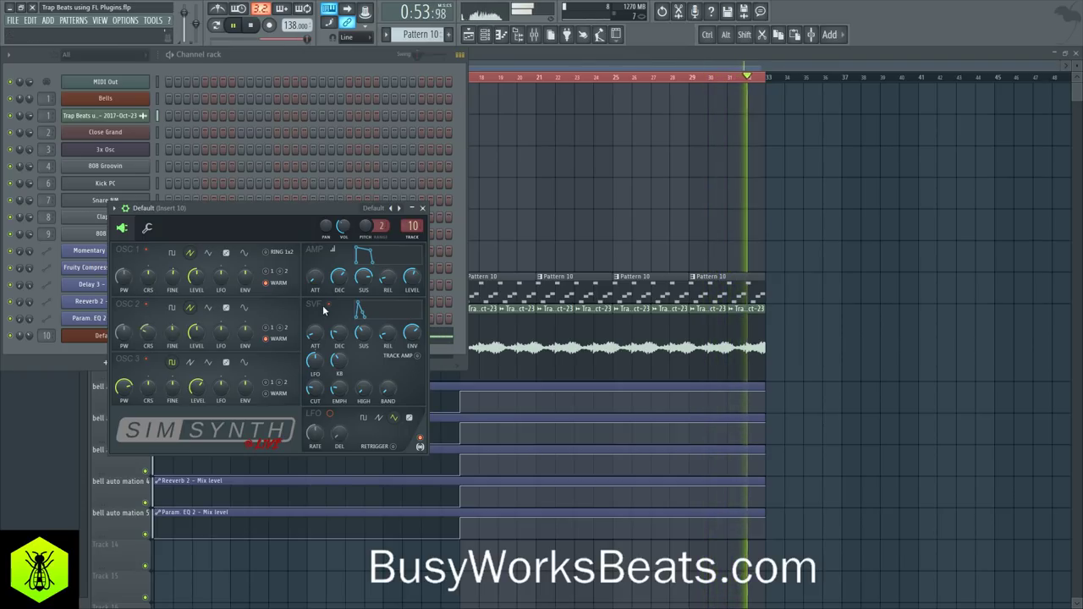
{"action": "left_click_drag", "start_coordinate": [152, 340], "coordinate": [152, 312]}
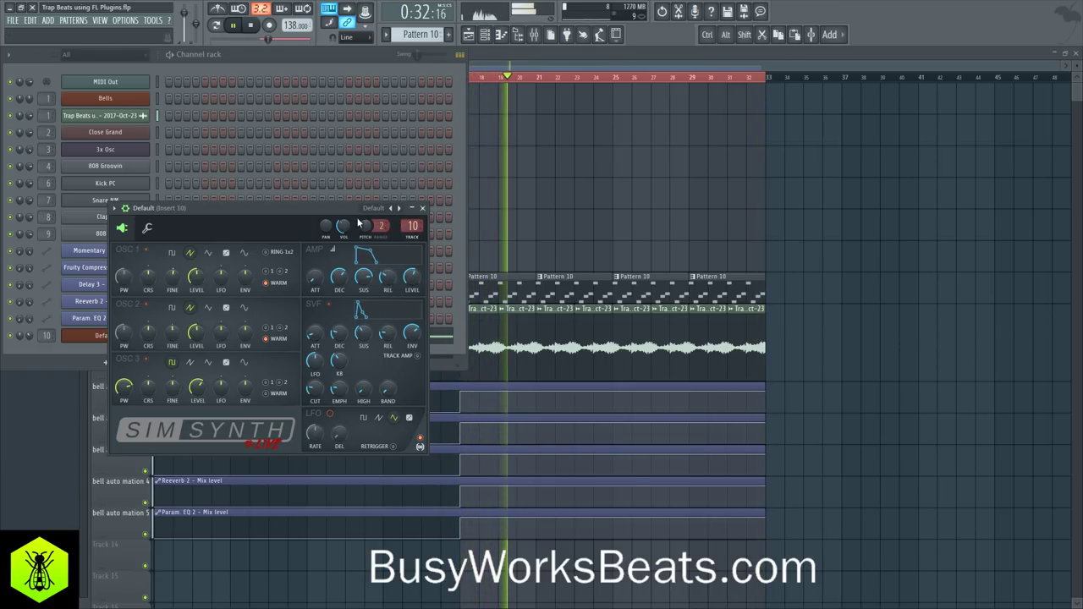
Audition the Drive, Flute and Guitar presets, return to Flute, close SimSynth, and stop playback
{"action": "left_click", "coordinate": [400, 209]}
{"action": "left_click", "coordinate": [399, 209]}
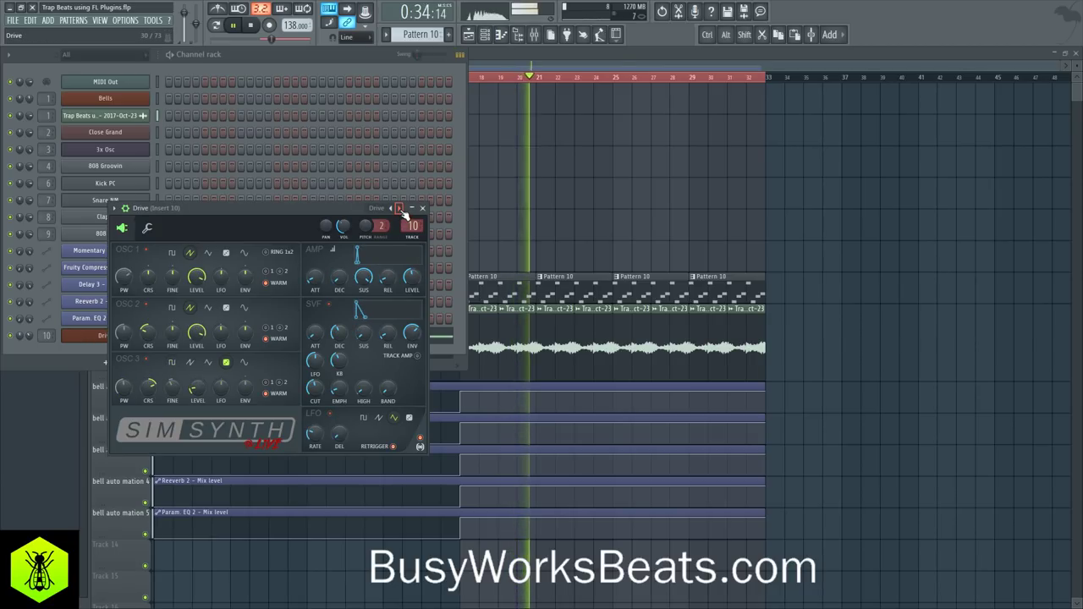
{"action": "left_click", "coordinate": [399, 209]}
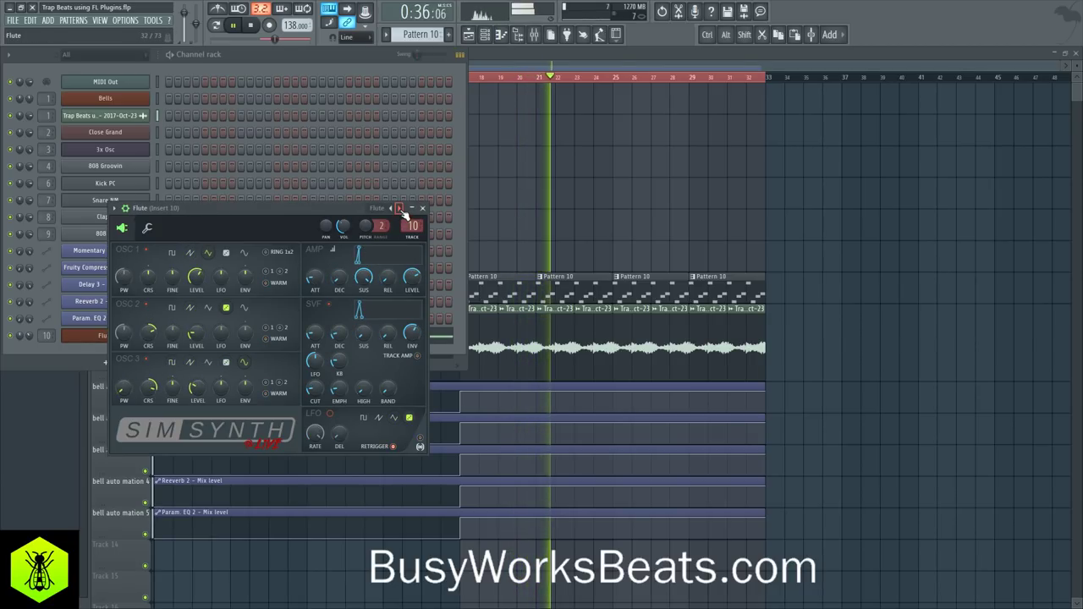
{"action": "left_click", "coordinate": [400, 209]}
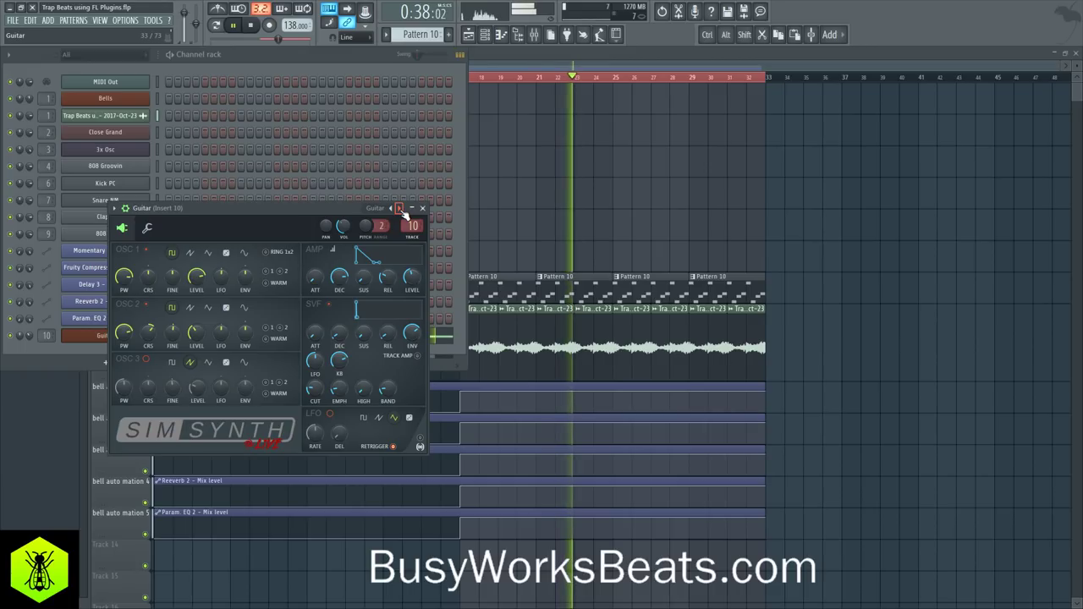
{"action": "left_click", "coordinate": [391, 209]}
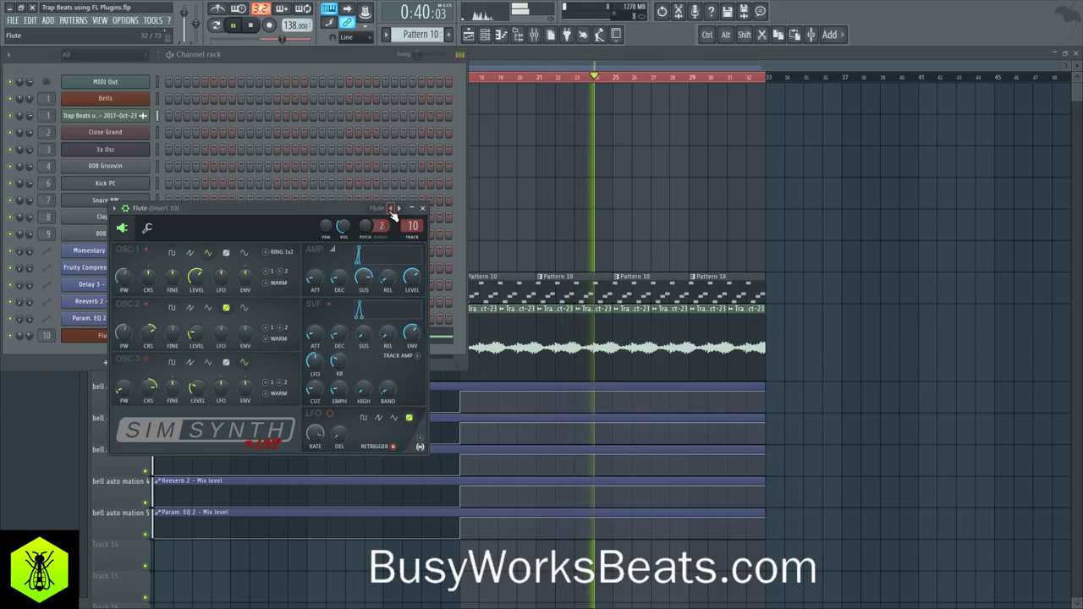
{"action": "left_click", "coordinate": [423, 209]}
{"action": "key", "text": "space"}
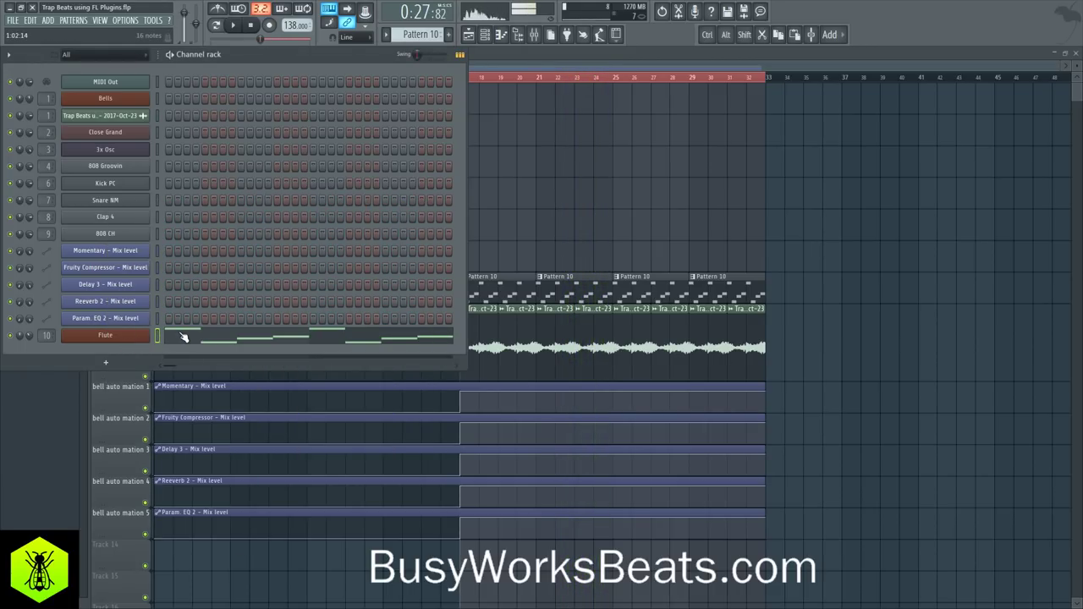
Cut the Flute channel's melody notes from Pattern 10, undo a trial channel volume tweak, and play the section
{"action": "key", "text": "ctrl+x"}
{"action": "left_click_drag", "start_coordinate": [29, 336], "coordinate": [29, 345]}
{"action": "key", "text": "space"}
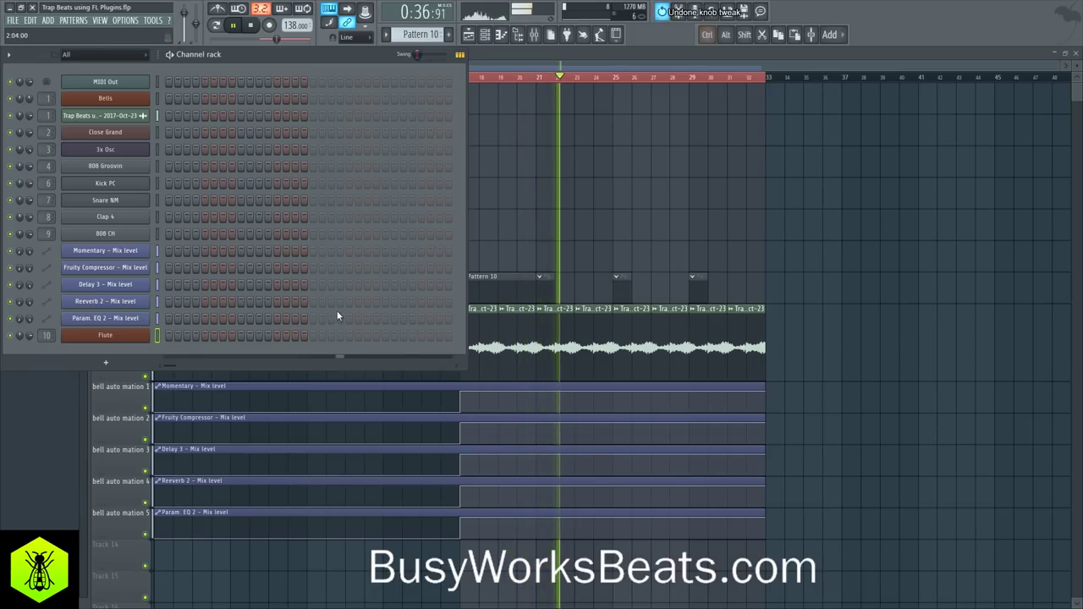
{"action": "key", "text": "space"}
Switch the Flute channel's SimSynth to the Guitar preset during playback and close the plugin window
{"action": "left_click", "coordinate": [137, 343]}
{"action": "key", "text": "space"}
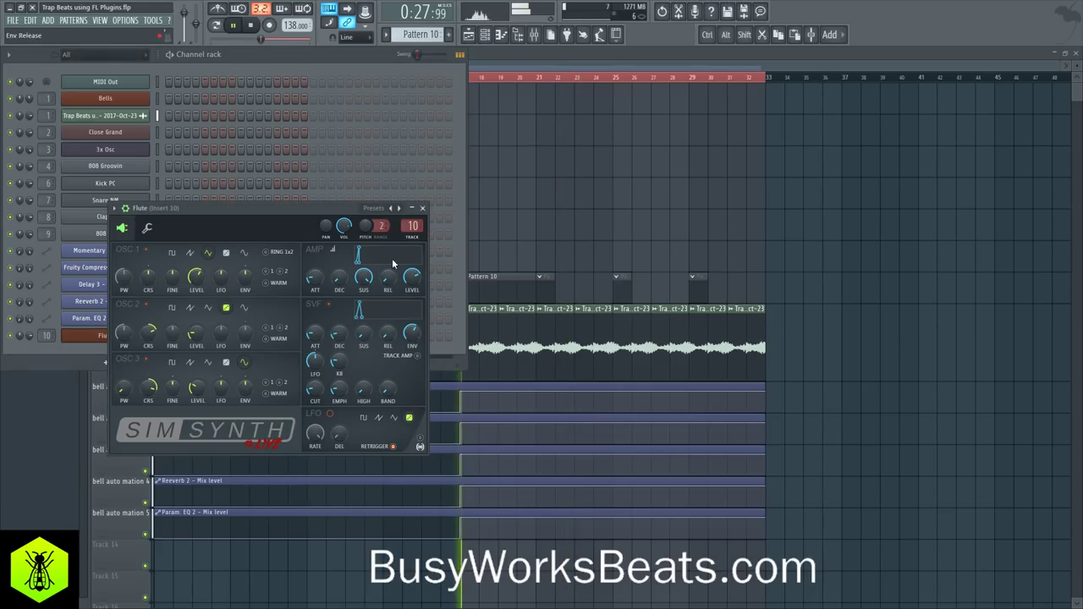
{"action": "left_click", "coordinate": [399, 208]}
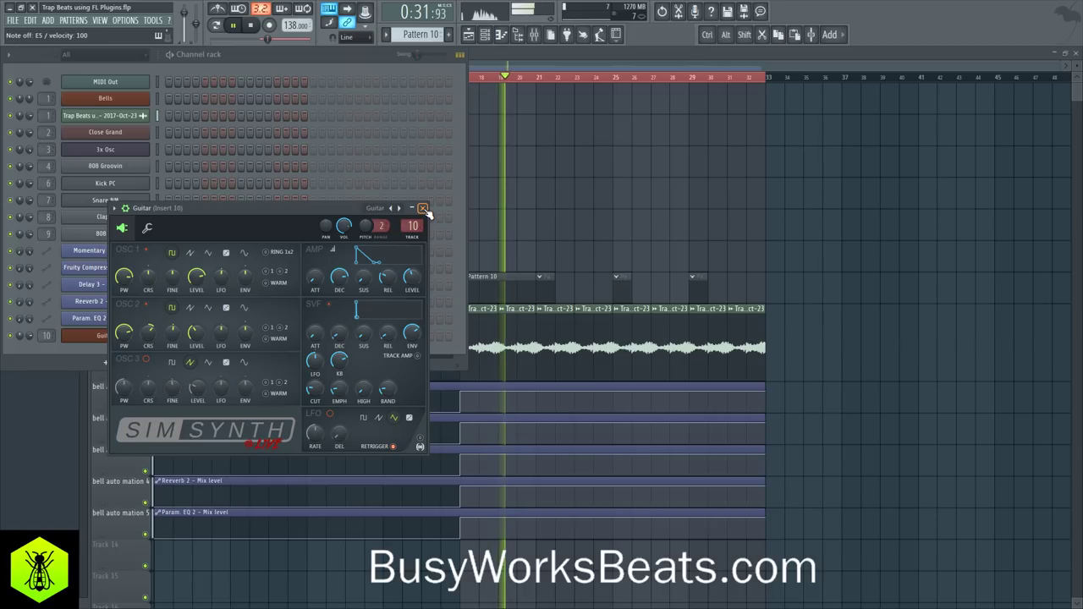
{"action": "left_click", "coordinate": [423, 210]}
Copy the kick, clap, snap and hi-hat clips into bars 17 to 32, repeating kick Pattern 5 at bar 25
{"action": "left_click", "coordinate": [477, 229]}
{"action": "key", "text": "space"}
{"action": "left_click_drag", "start_coordinate": [477, 254], "coordinate": [160, 179]}
{"action": "key", "text": "ctrl+b"}
{"action": "key", "text": "ctrl+d"}
{"action": "key", "text": "space"}
{"action": "left_click_drag", "start_coordinate": [364, 163], "coordinate": [266, 161]}
{"action": "left_click_drag", "start_coordinate": [188, 161], "coordinate": [659, 154]}
Save the project and play the drum-backed second section from bar 17
{"action": "left_click", "coordinate": [616, 106], "text": "ctrl"}
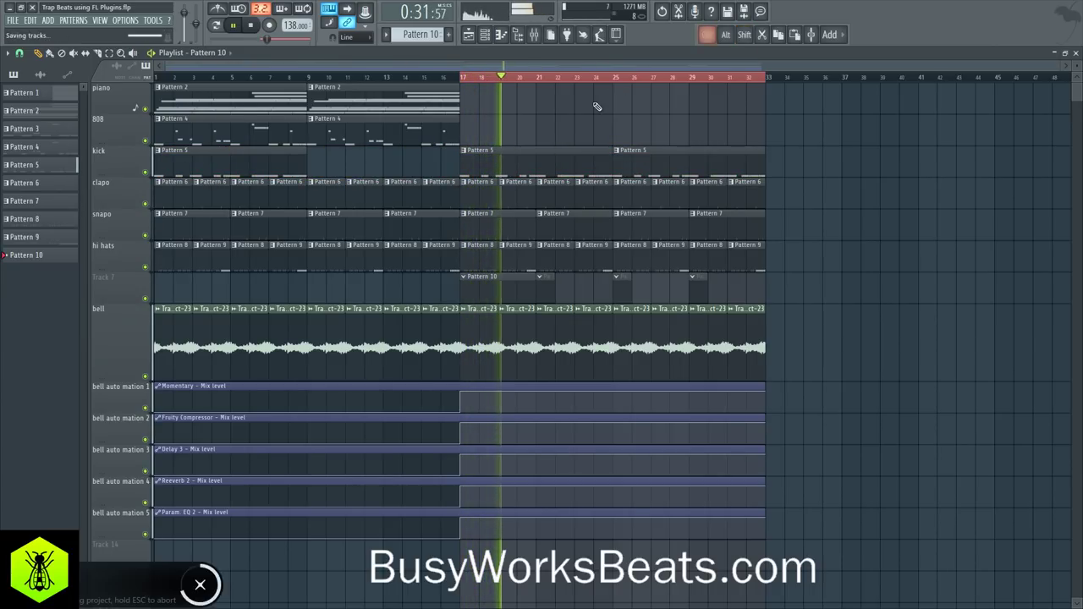
{"action": "left_click", "coordinate": [485, 35]}
{"action": "right_click", "coordinate": [535, 121]}
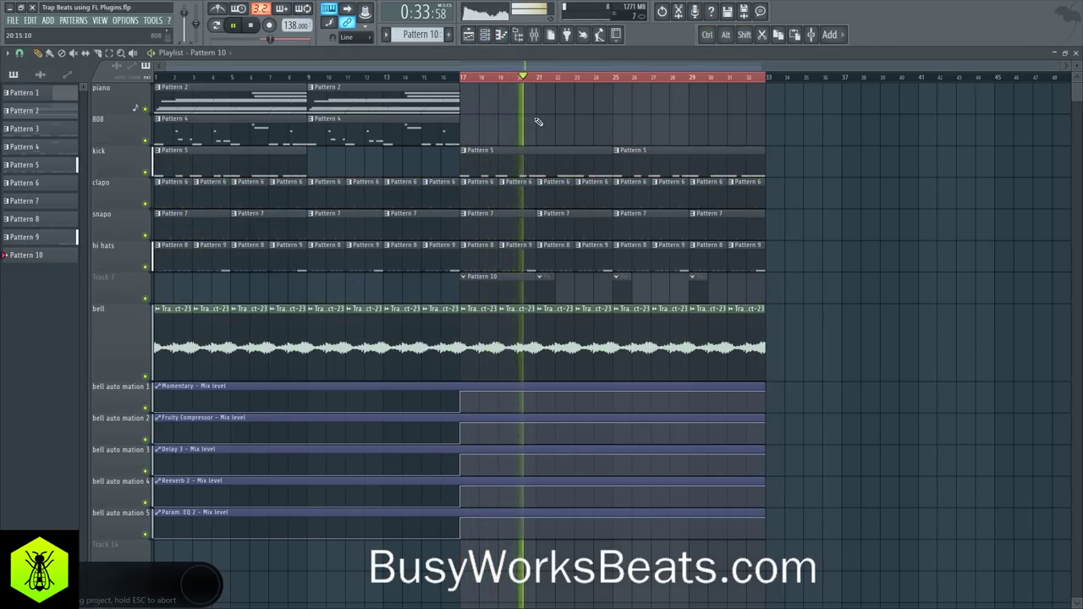
{"action": "left_click", "coordinate": [463, 78]}
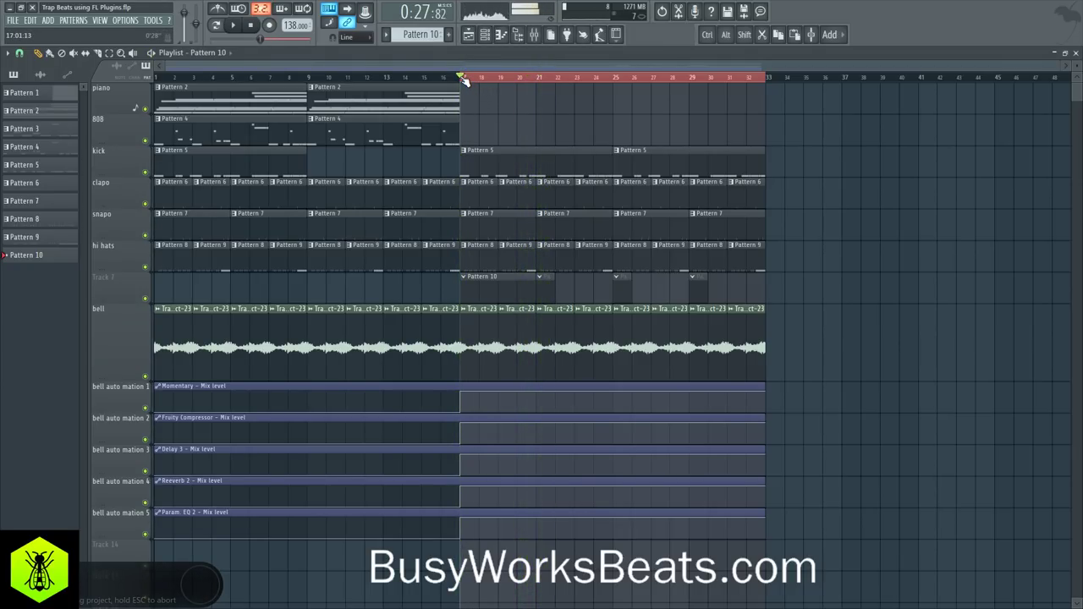
{"action": "key", "text": "space"}
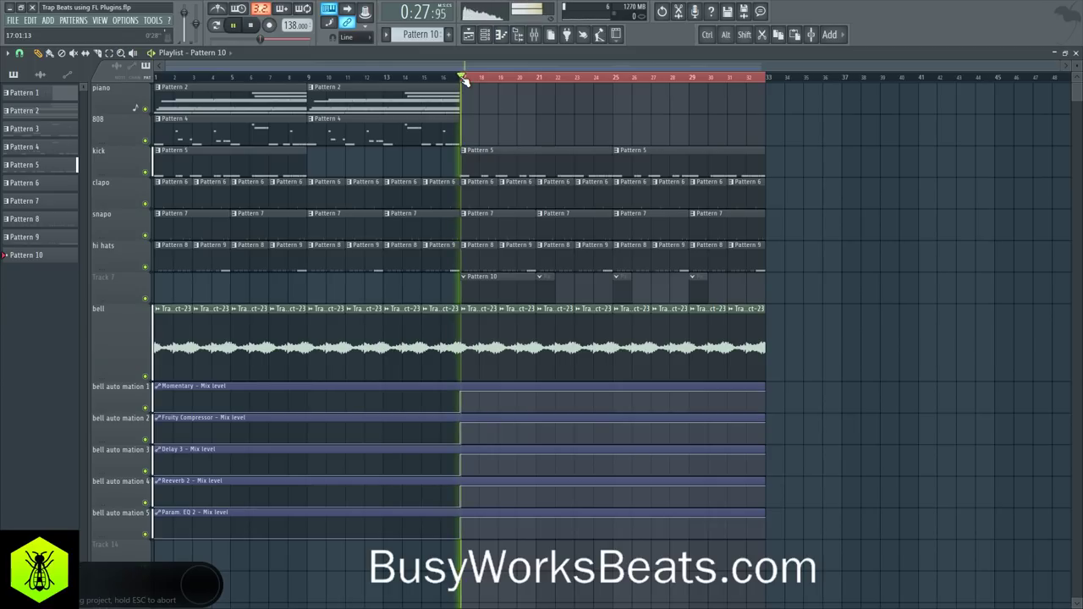
Open the Kick PC mixer track and load Fruity parametric EQ 2 in its second effect slot
{"action": "key", "text": "F6"}
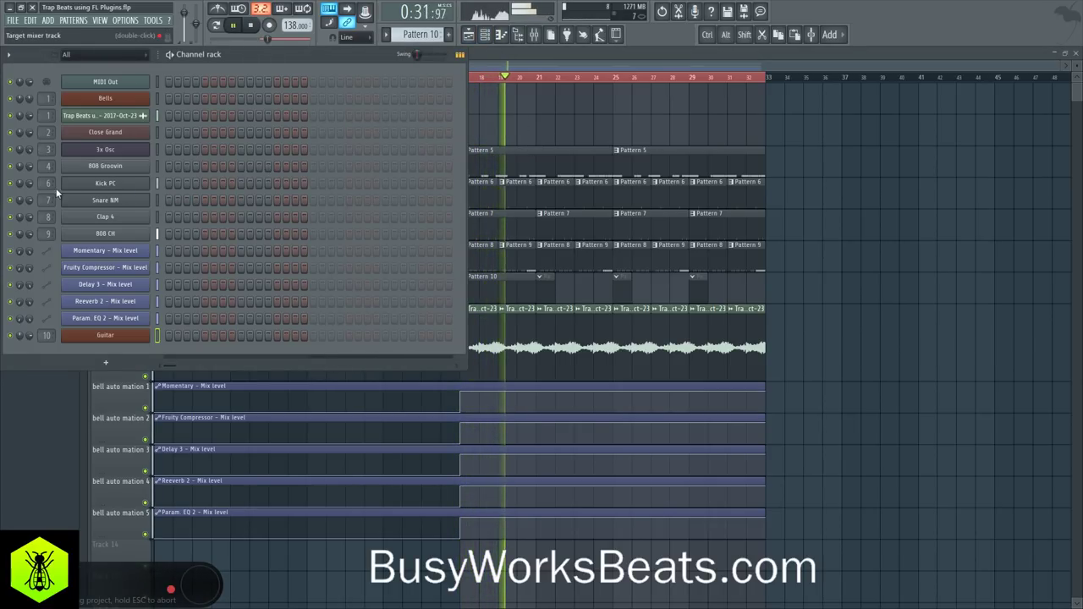
{"action": "key", "text": "F9"}
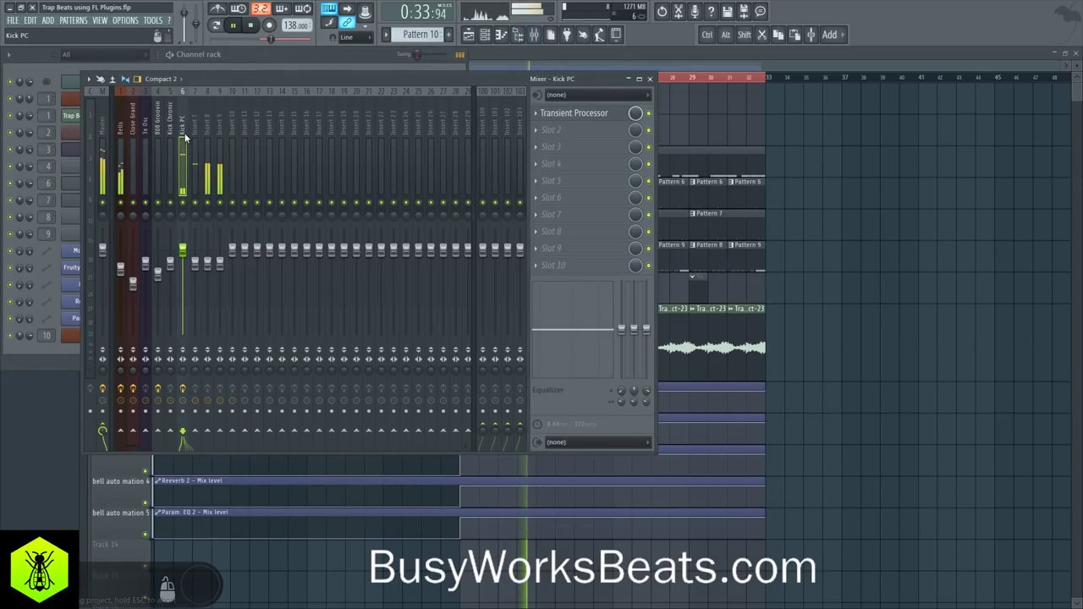
{"action": "left_click", "coordinate": [558, 112]}
{"action": "left_click", "coordinate": [213, 235]}
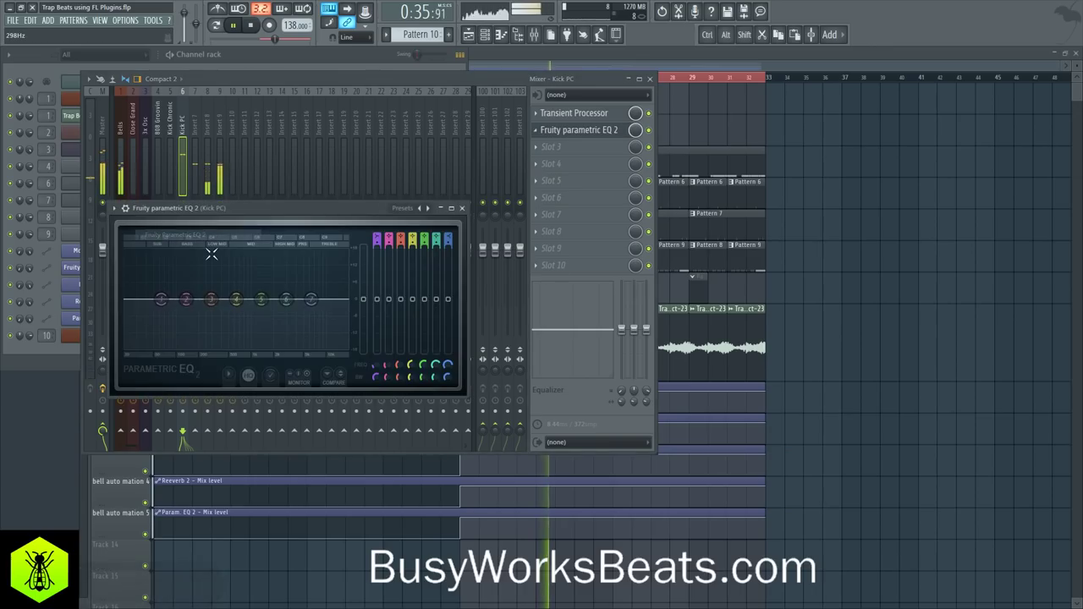
Move the kick EQ's band 3 down to the bass range with a moderate boost, and close the EQ and mixer
{"action": "left_click_drag", "start_coordinate": [210, 299], "coordinate": [167, 286]}
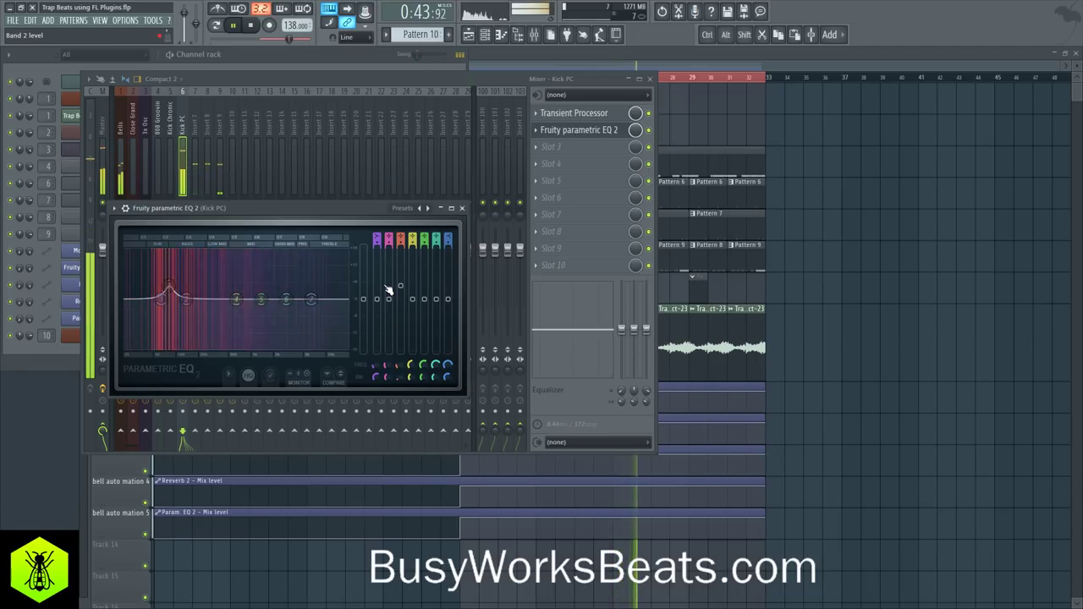
{"action": "left_click", "coordinate": [461, 209]}
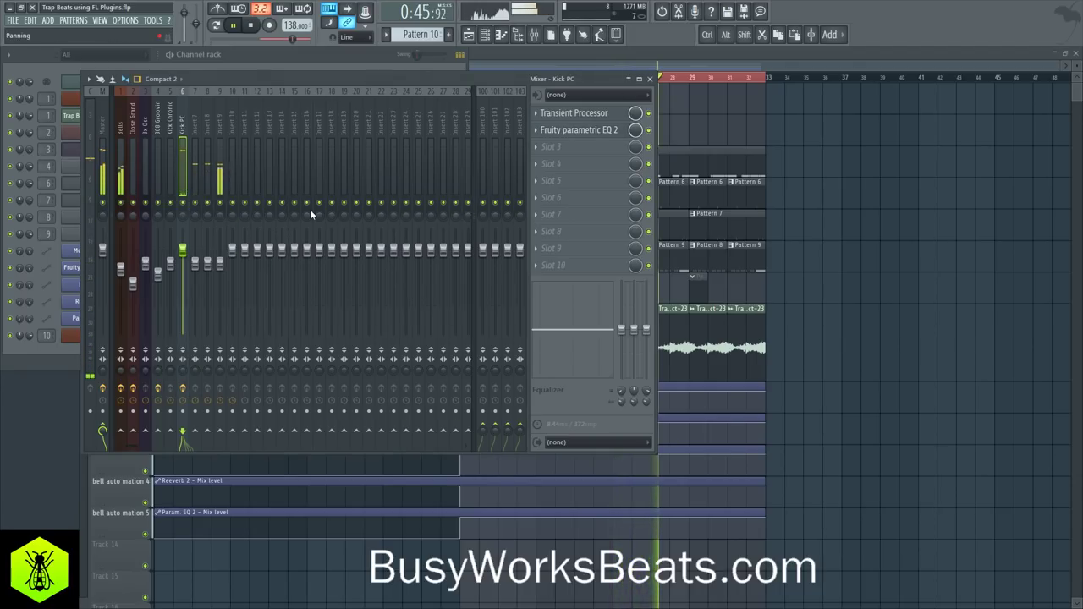
{"action": "left_click", "coordinate": [649, 77]}
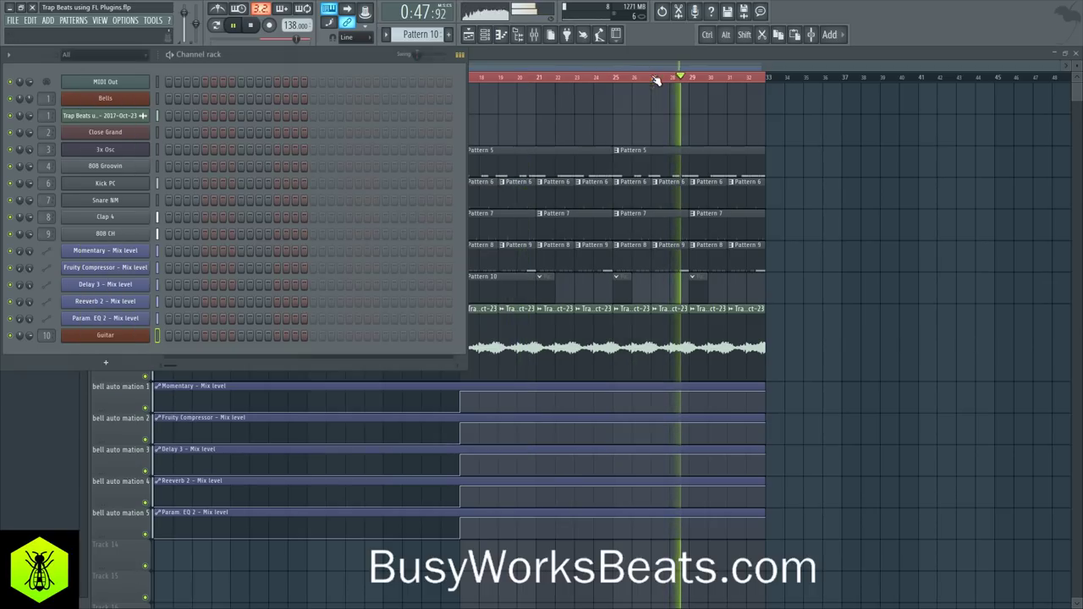
Open the Guitar channel's SimSynth and audition its presets in order from GuitarChorus3 through Magic, Orch1 and OrganMinorChord to Piano
{"action": "left_click", "coordinate": [126, 335]}
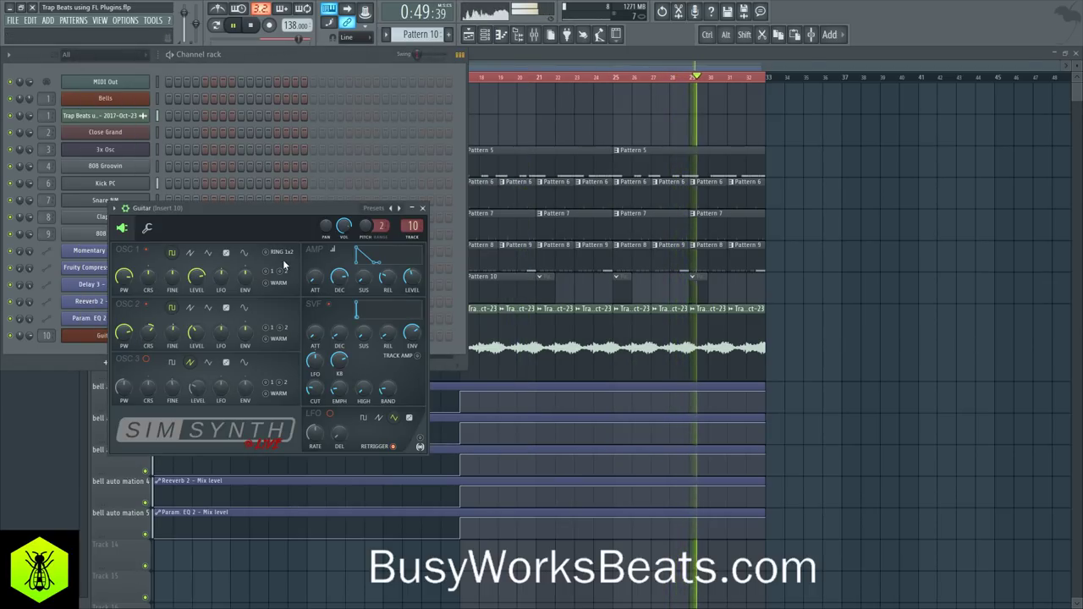
{"action": "left_click", "coordinate": [399, 209]}
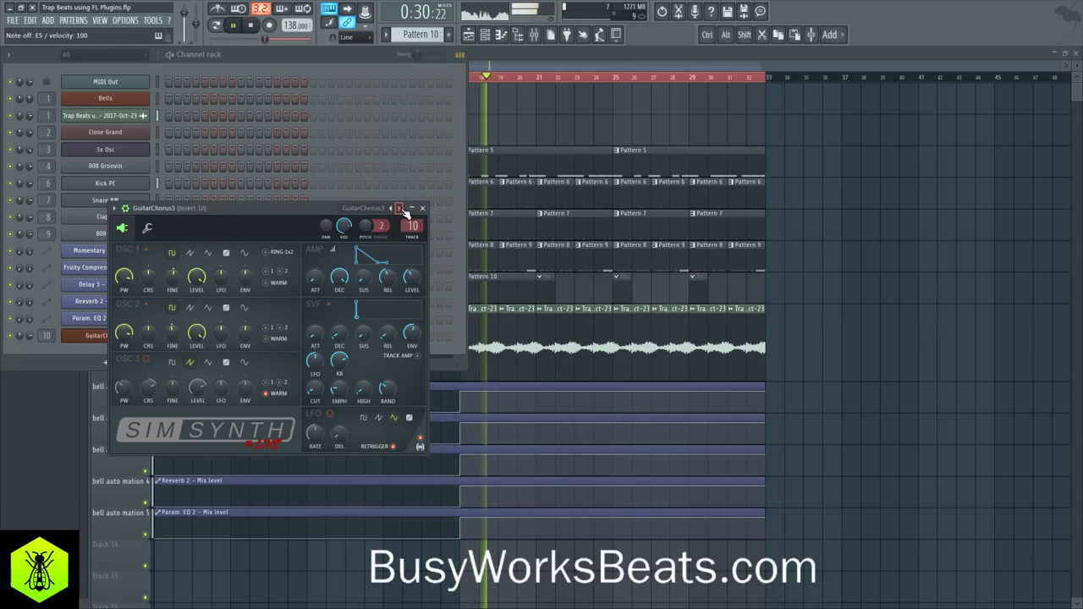
{"action": "left_click", "coordinate": [399, 208]}
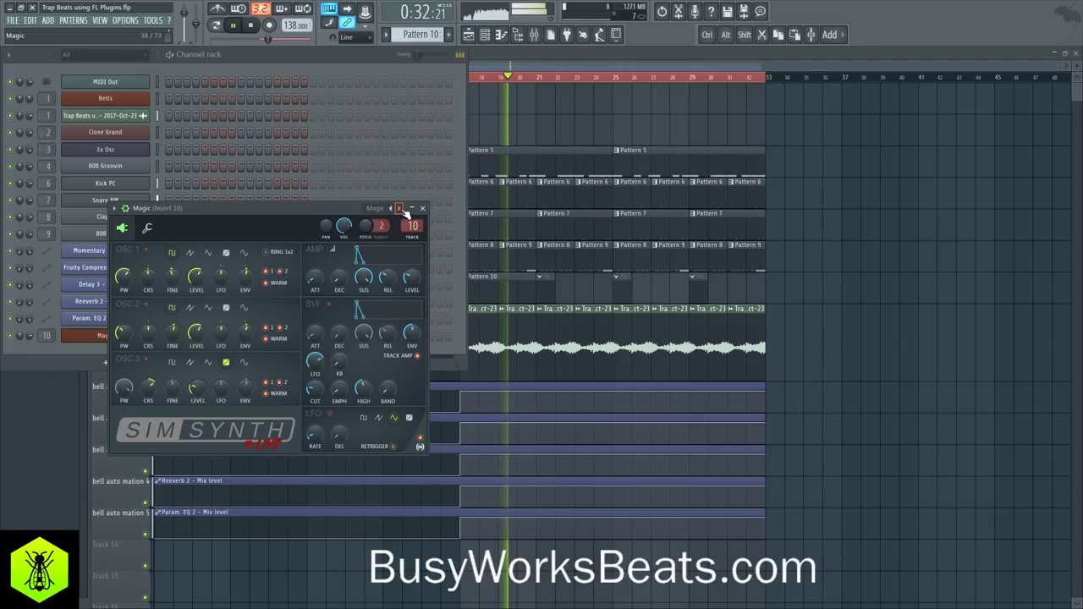
{"action": "left_click", "coordinate": [401, 209]}
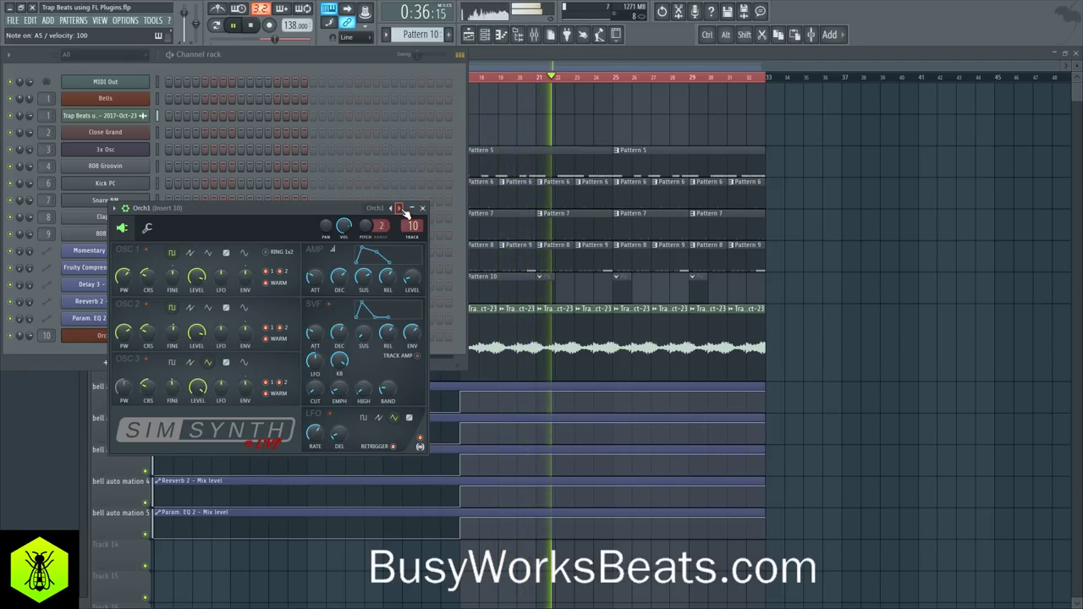
{"action": "left_click", "coordinate": [399, 208]}
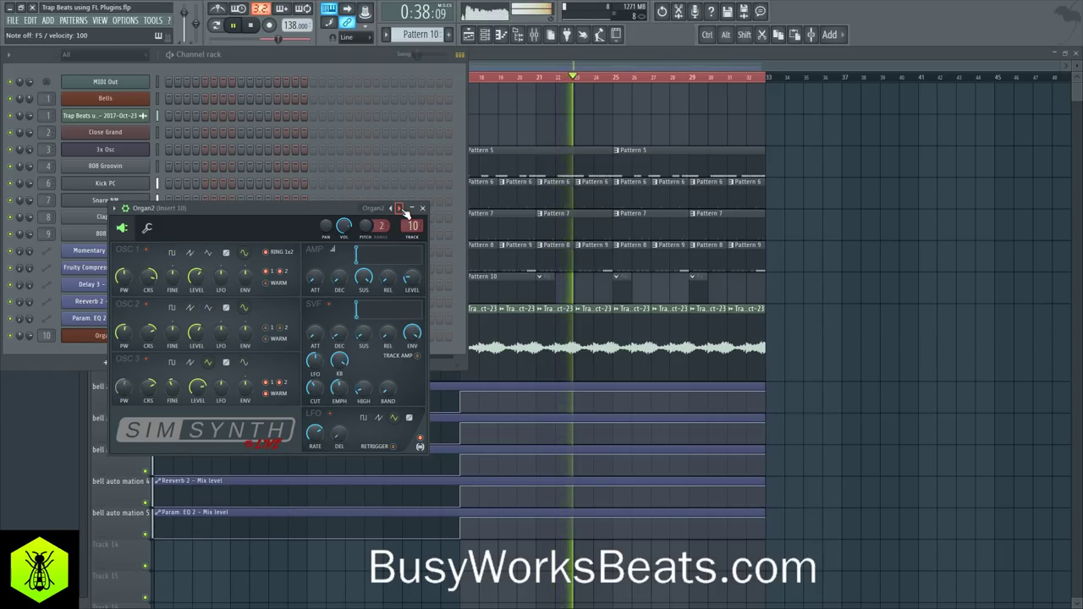
{"action": "left_click", "coordinate": [399, 208]}
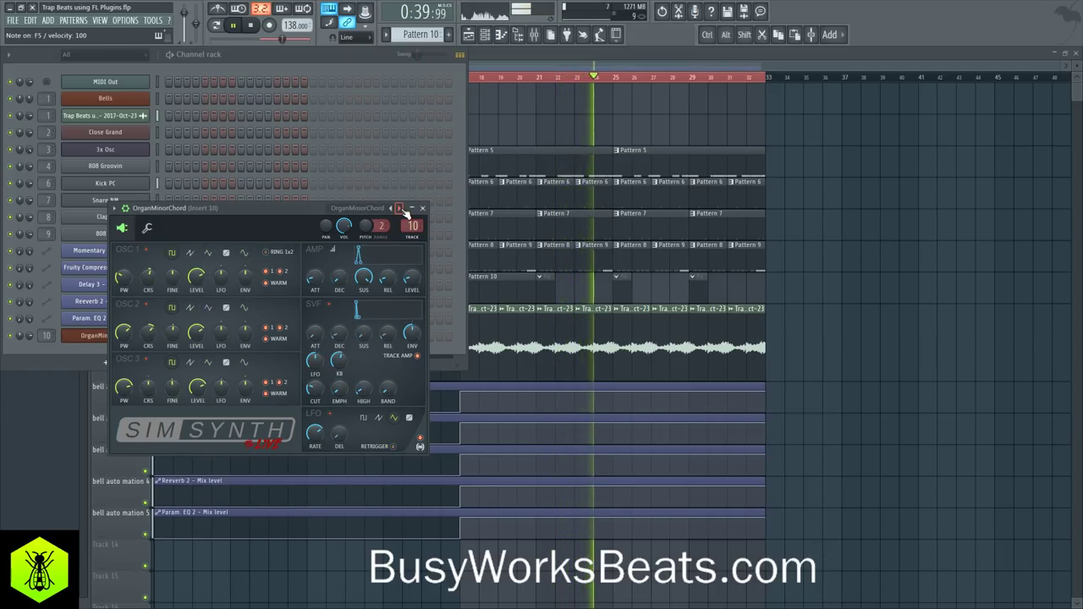
{"action": "left_click", "coordinate": [399, 208]}
{"action": "left_click", "coordinate": [400, 209]}
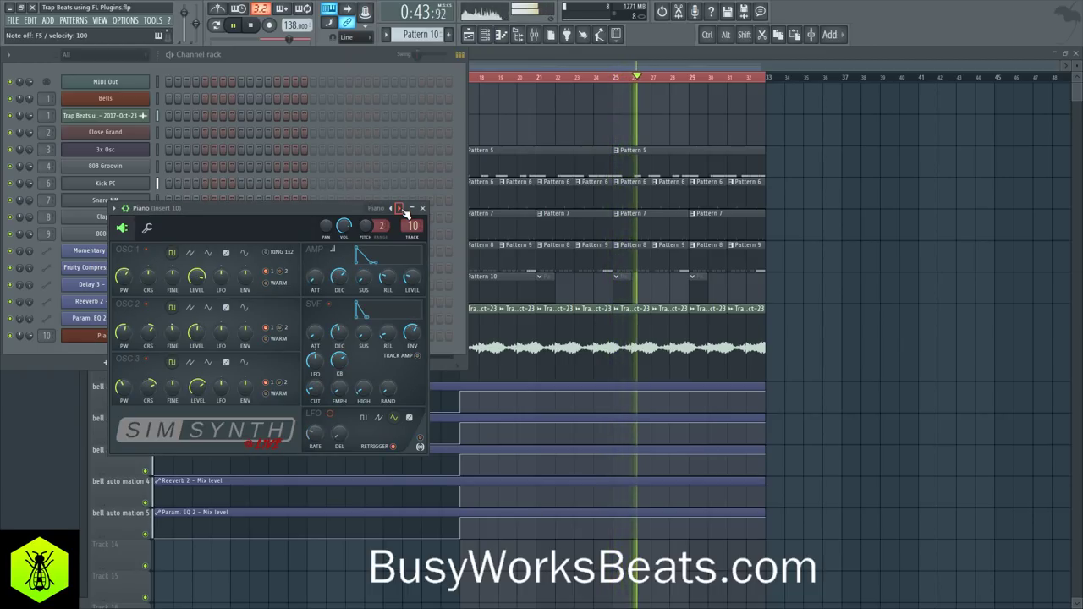
Audition the SimSynth presets following Piano, past StereoClap up to String1, and close the synth
{"action": "left_click", "coordinate": [400, 209]}
{"action": "left_click", "coordinate": [401, 209]}
{"action": "left_click", "coordinate": [395, 209]}
{"action": "left_click", "coordinate": [399, 209]}
{"action": "left_click", "coordinate": [403, 210]}
{"action": "left_click", "coordinate": [400, 209]}
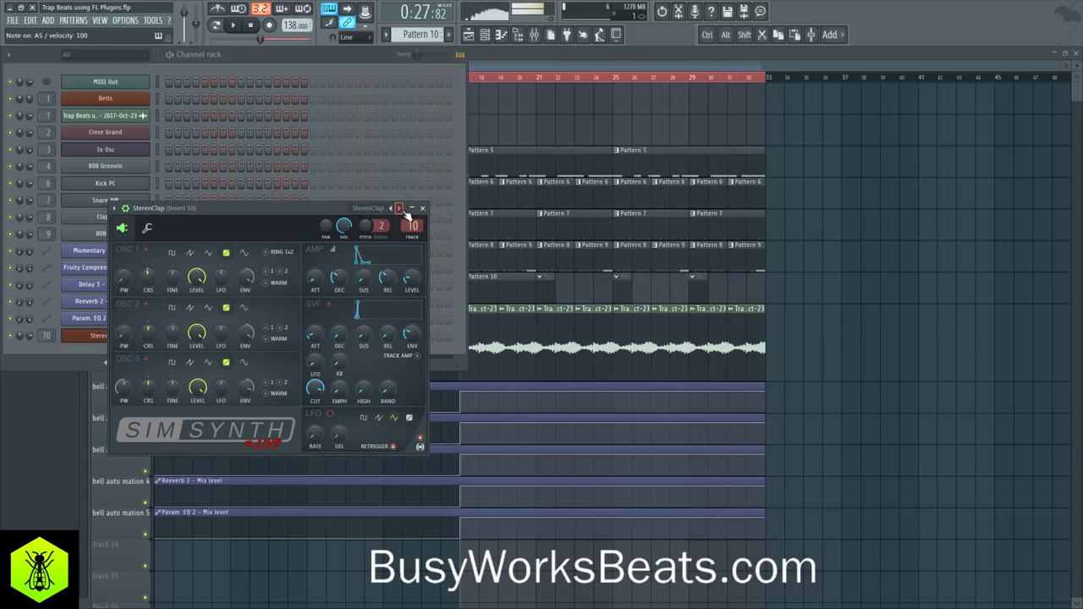
{"action": "left_click", "coordinate": [400, 209]}
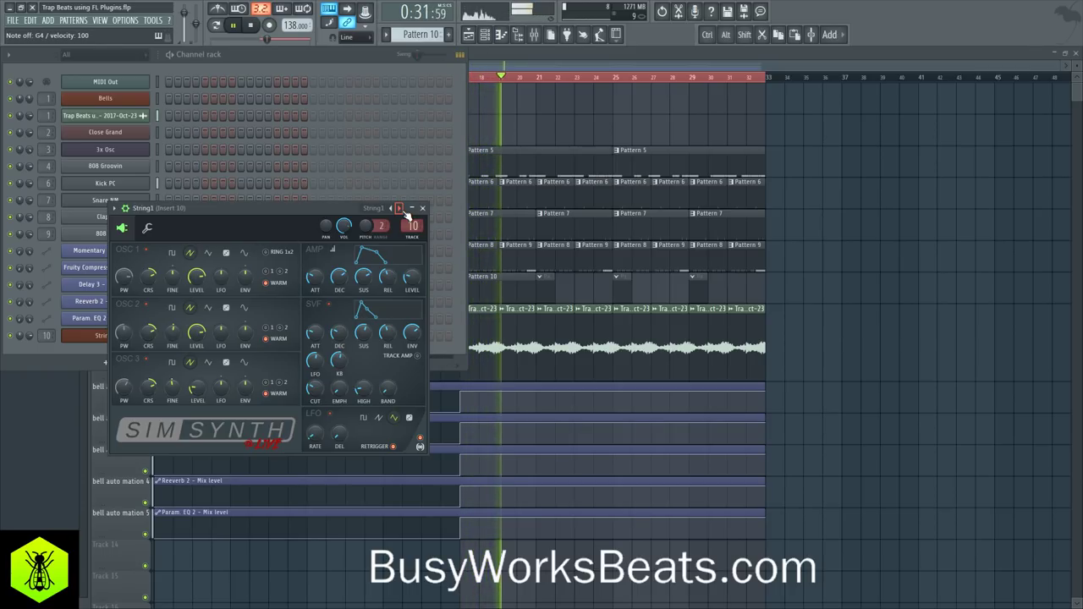
{"action": "left_click", "coordinate": [423, 208]}
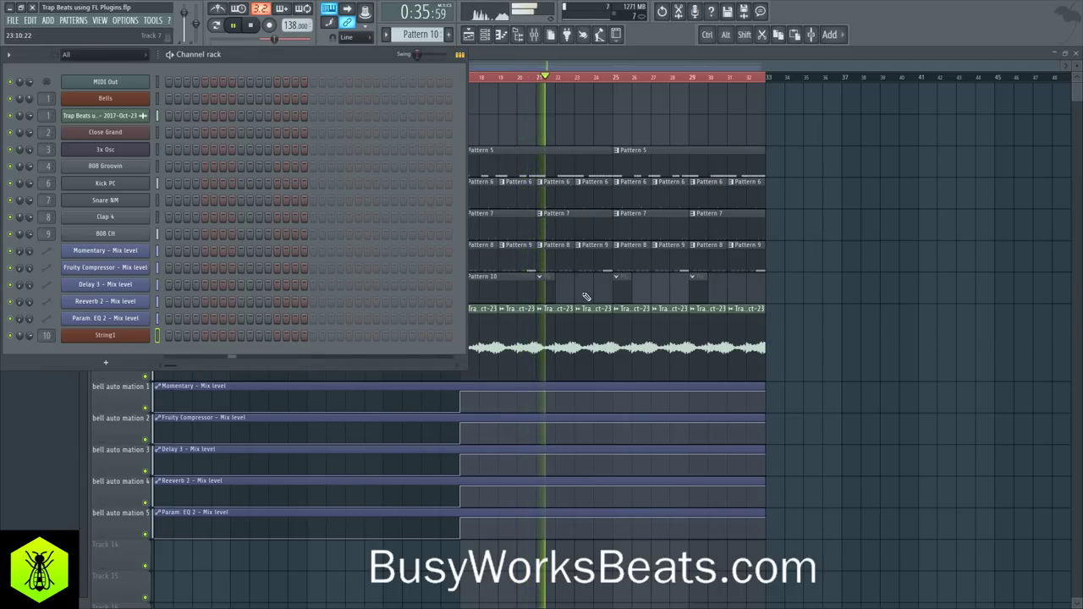
Delete the Pattern 10 clips from Track 7 and duplicate the 808 track's two Pattern 4 clips into bars 17 to 32
{"action": "right_click", "coordinate": [701, 290]}
{"action": "right_click", "coordinate": [623, 289]}
{"action": "right_click", "coordinate": [516, 288]}
{"action": "right_click", "coordinate": [538, 287]}
{"action": "left_click_drag", "start_coordinate": [412, 135], "coordinate": [372, 134]}
{"action": "key", "text": "ctrl+b"}
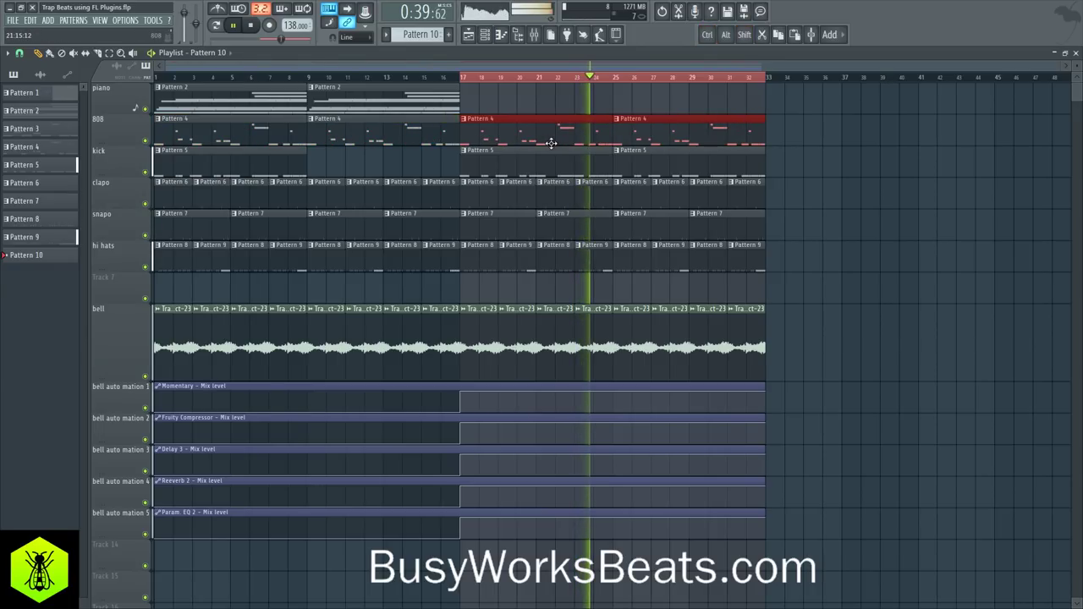
Reopen the String1 channel's SimSynth and audition its bass presets, including BassGuitar, BassDeepSq and BassAcoustic
{"action": "left_click", "coordinate": [484, 35]}
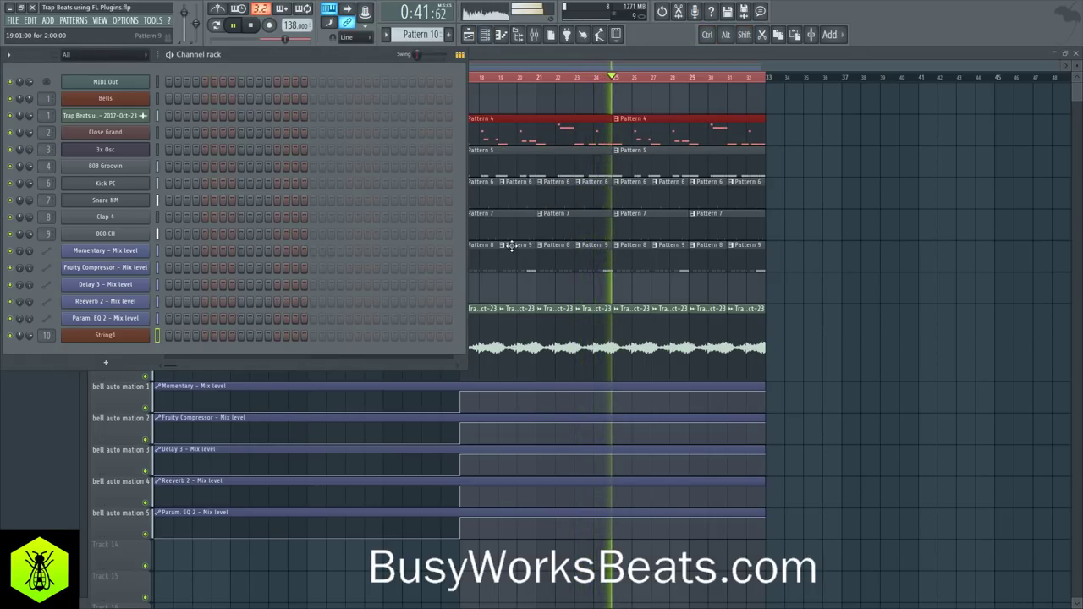
{"action": "left_click", "coordinate": [146, 335]}
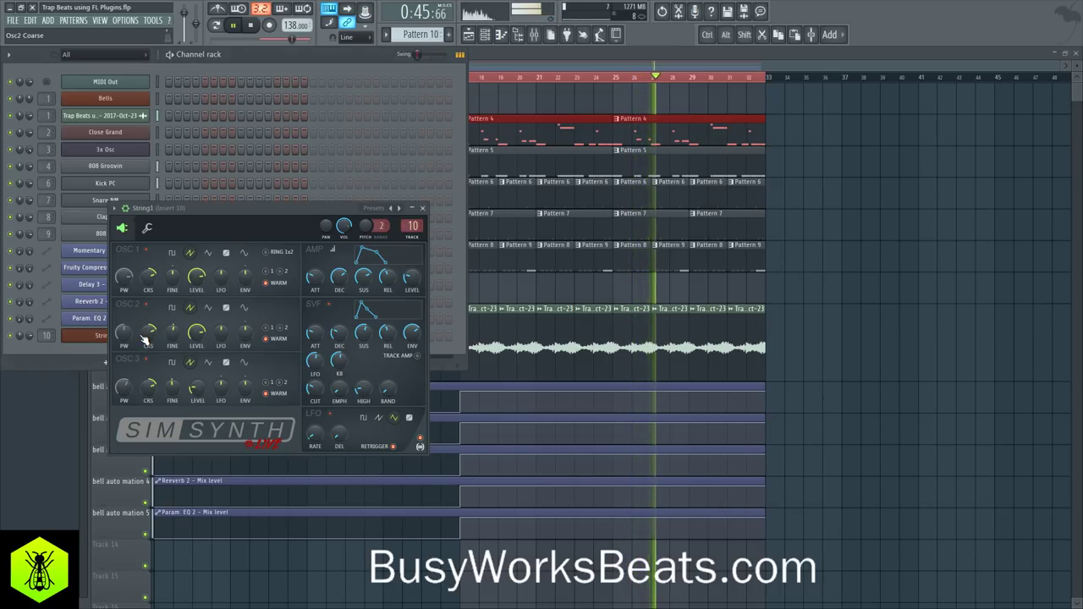
{"action": "left_click", "coordinate": [383, 210]}
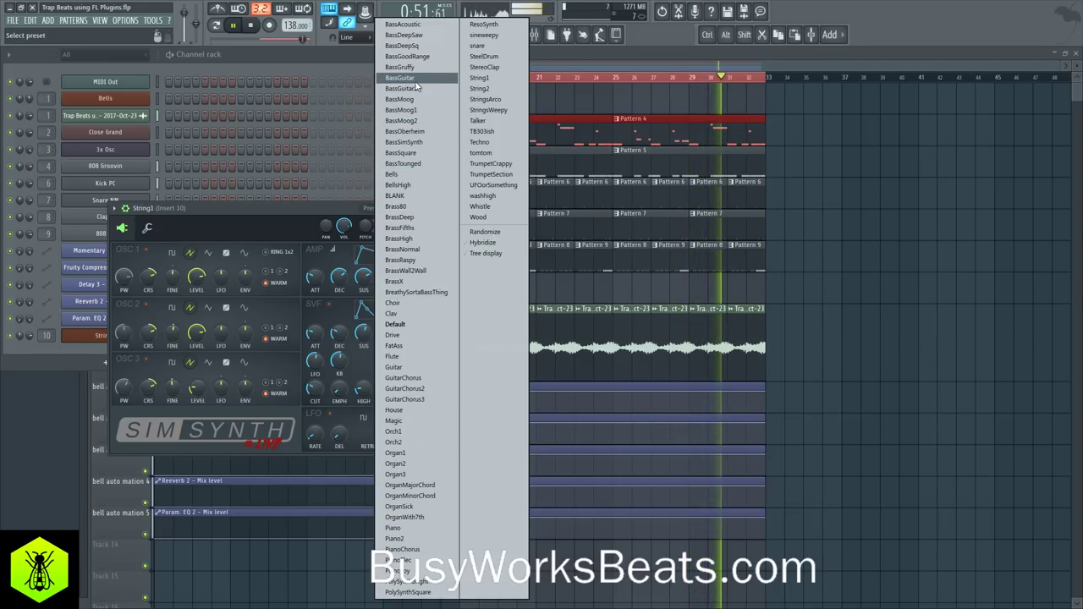
{"action": "left_click", "coordinate": [415, 78]}
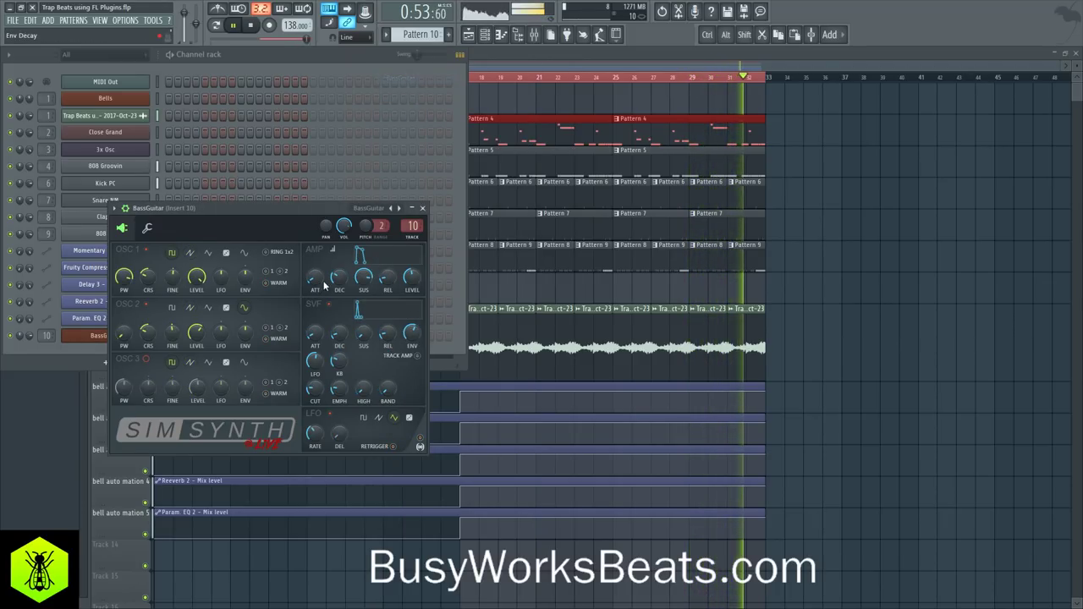
{"action": "left_click", "coordinate": [391, 208]}
{"action": "left_click", "coordinate": [391, 208]}
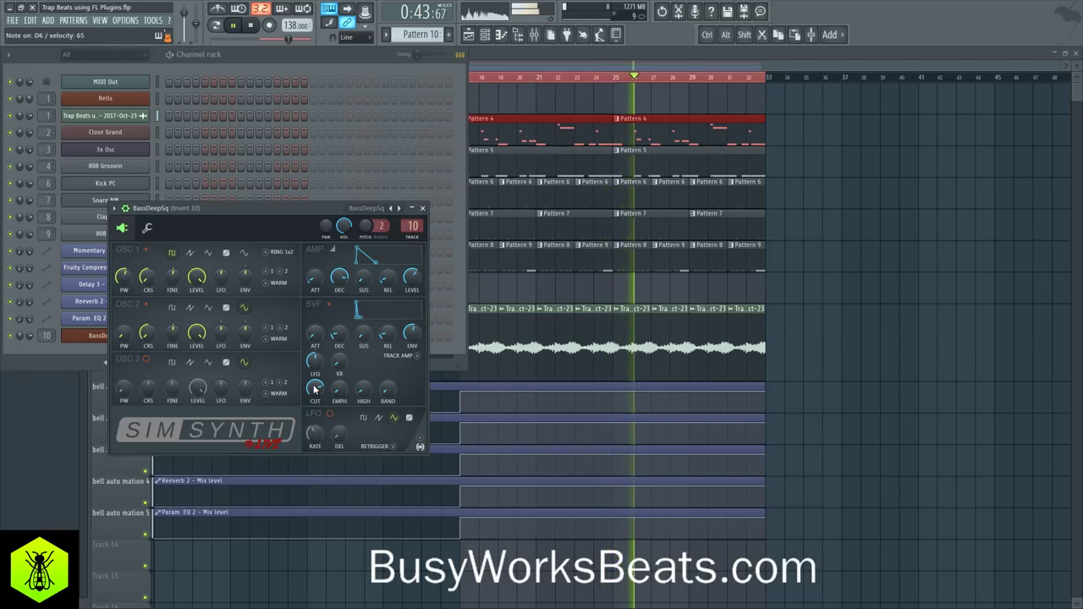
{"action": "left_click", "coordinate": [401, 209]}
{"action": "left_click", "coordinate": [399, 210]}
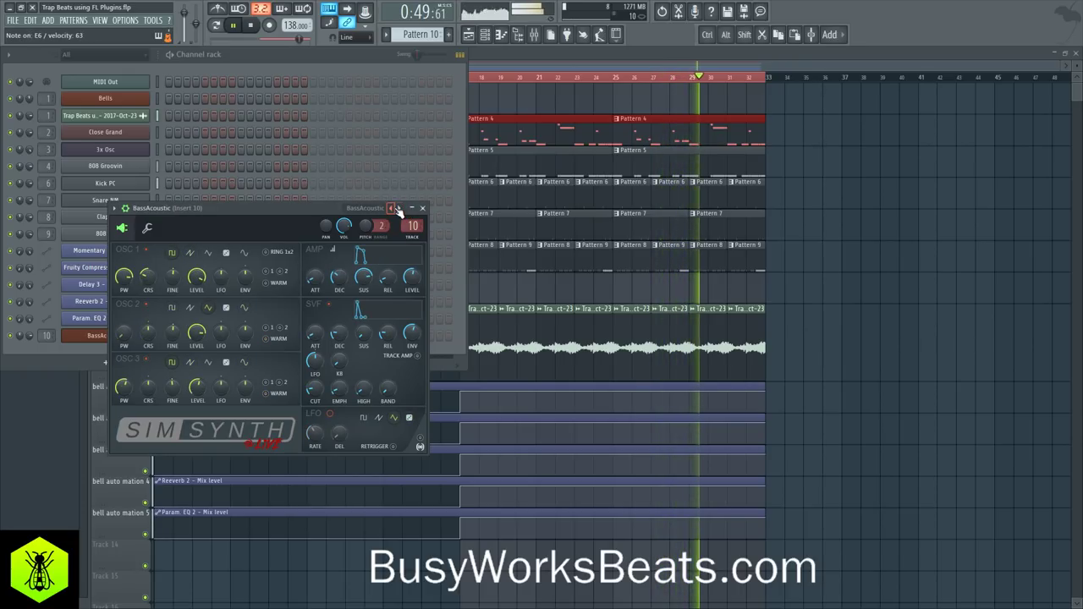
{"action": "left_click", "coordinate": [400, 209]}
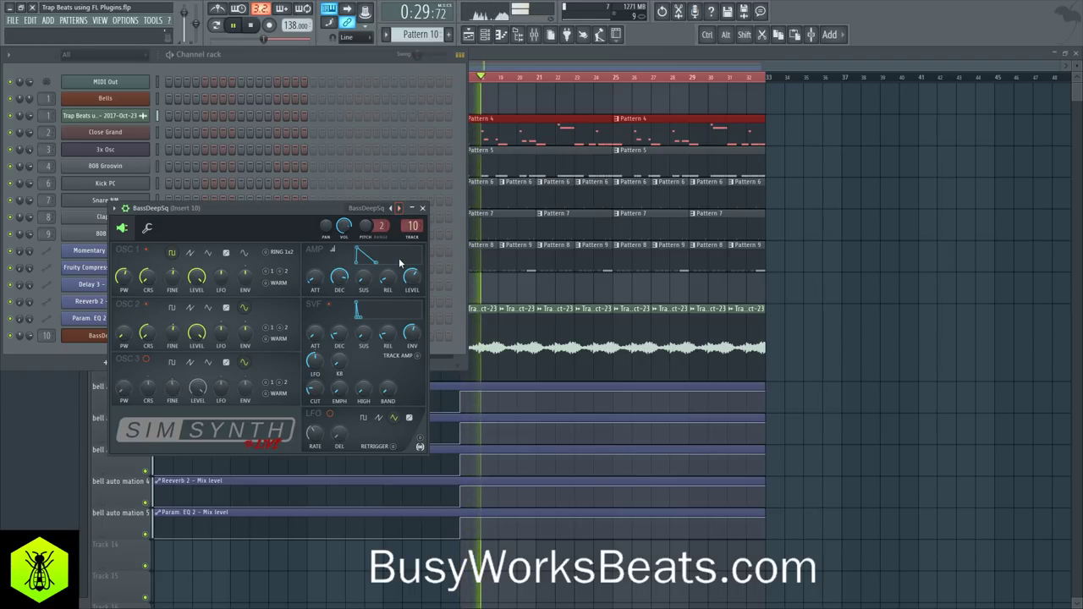
Load the Brass80 preset in SimSynth and close the synth
{"action": "right_click", "coordinate": [400, 208]}
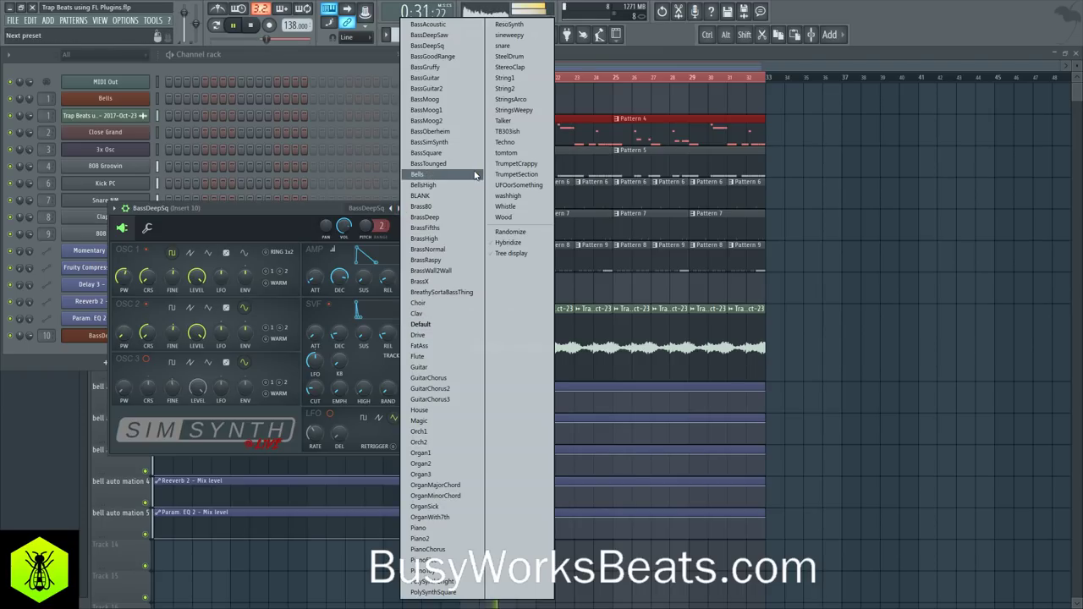
{"action": "left_click", "coordinate": [442, 210]}
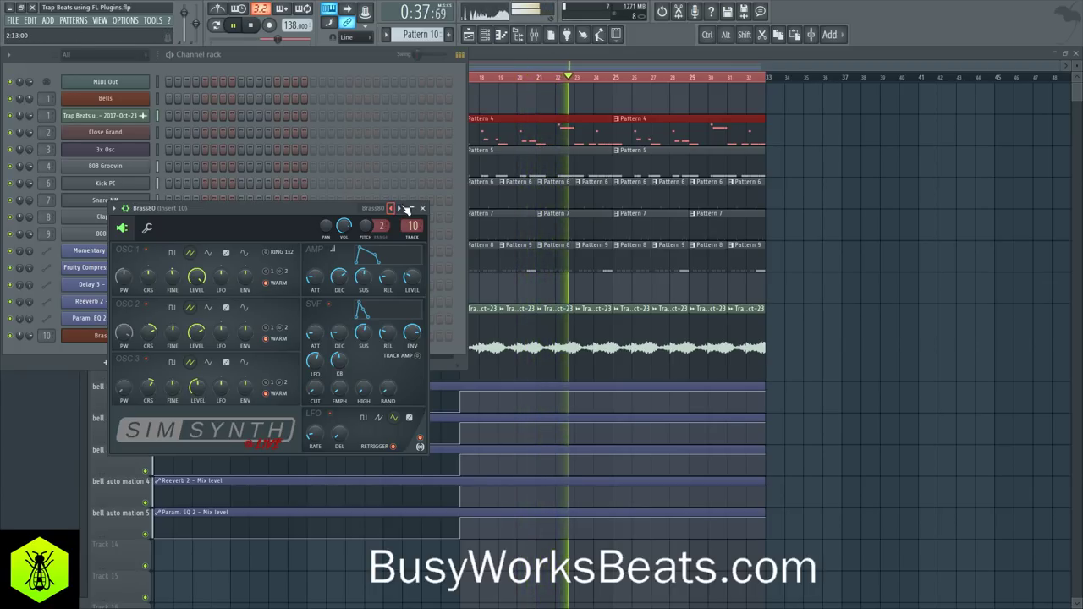
{"action": "left_click", "coordinate": [423, 208]}
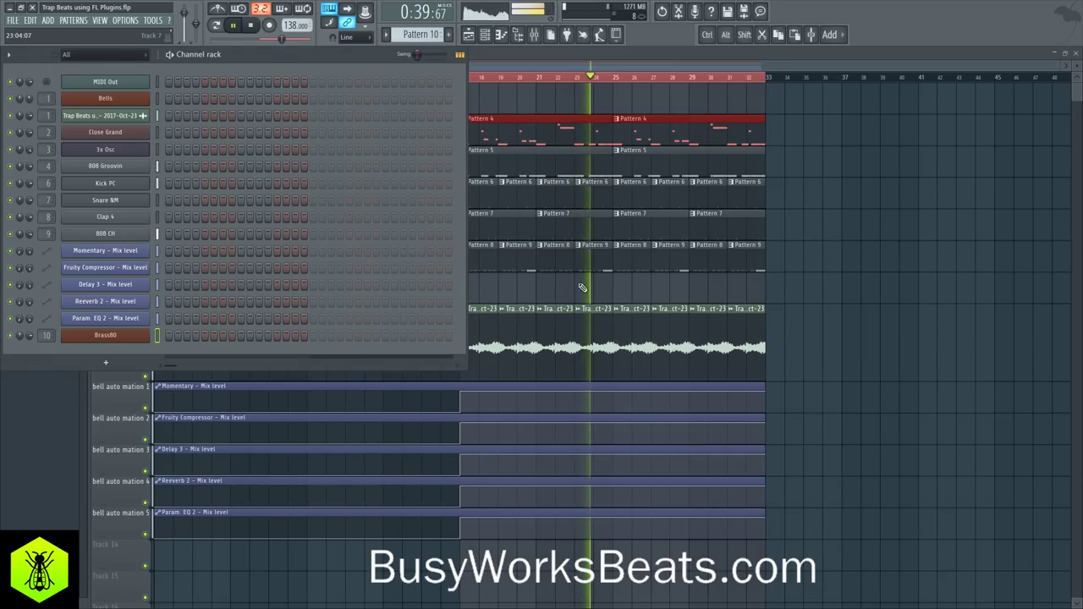
Remove the leftover clip at bar 17 on Track 7, stop playback and save the project
{"action": "key", "text": "F6"}
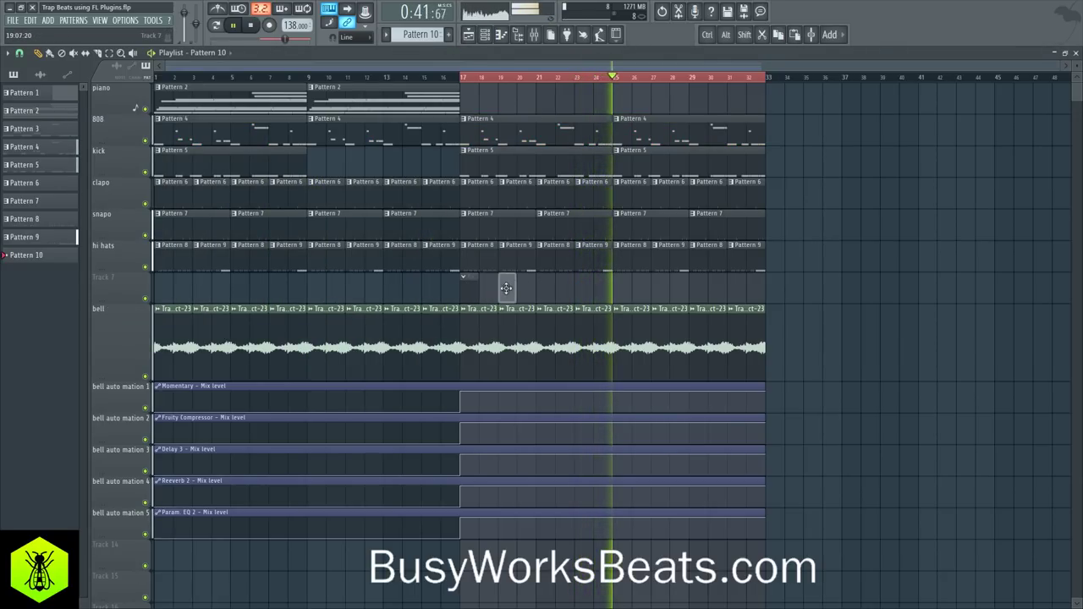
{"action": "key", "text": "space"}
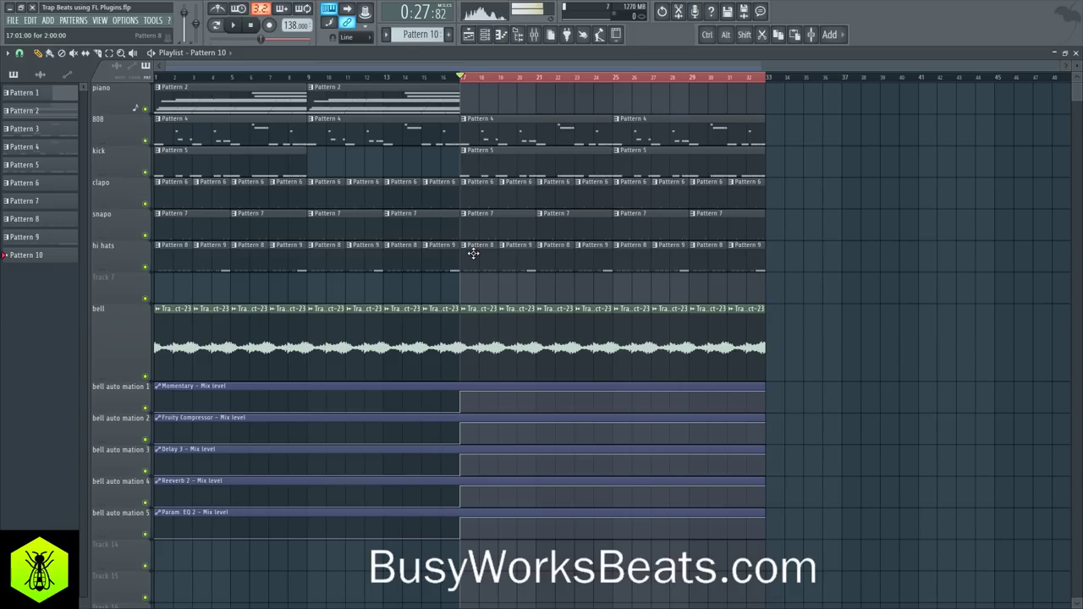
{"action": "key", "text": "ctrl+s"}
Select the Close Grand channel and rehearse piano notes while the second section plays from bar 17
{"action": "left_click", "coordinate": [495, 40]}
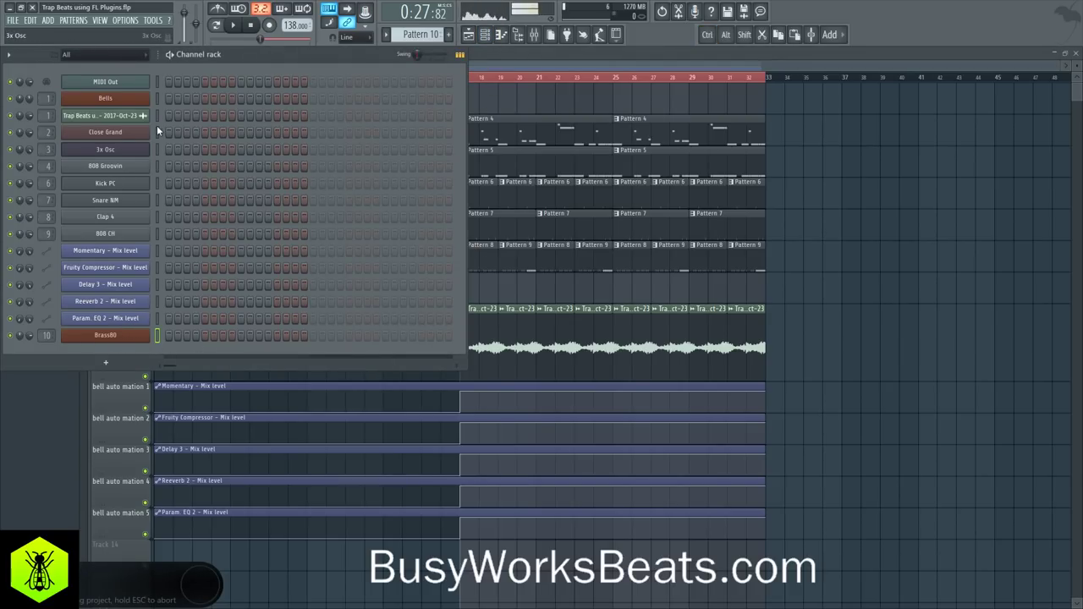
{"action": "key", "text": "space"}
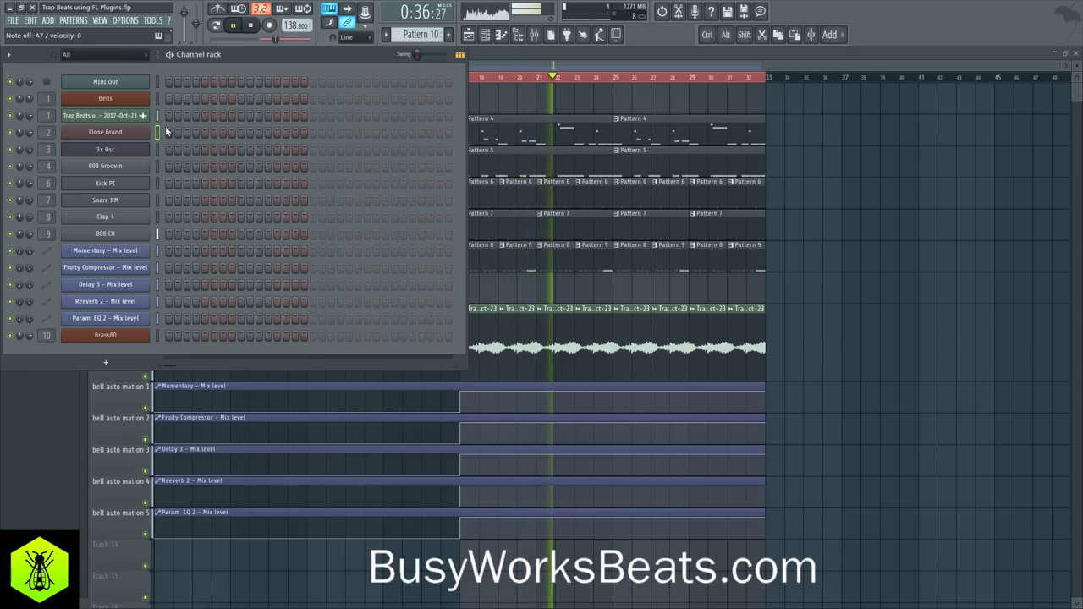
{"action": "key", "text": "F6"}
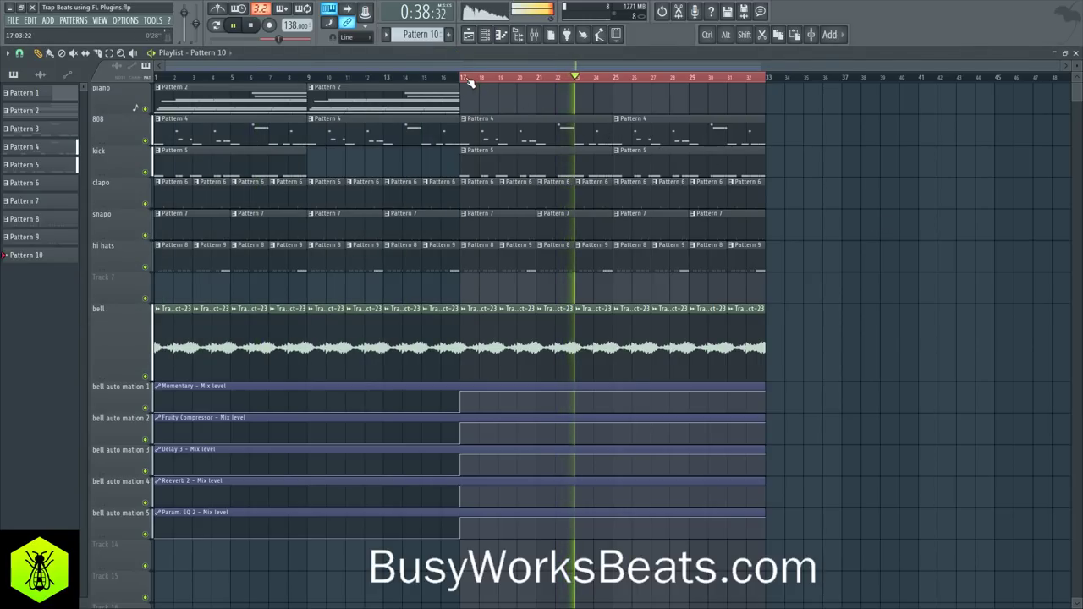
{"action": "key", "text": "space"}
Arm recording and record a Close Grand piano take into Pattern 10 over bars 17 to 32
{"action": "key", "text": "F6"}
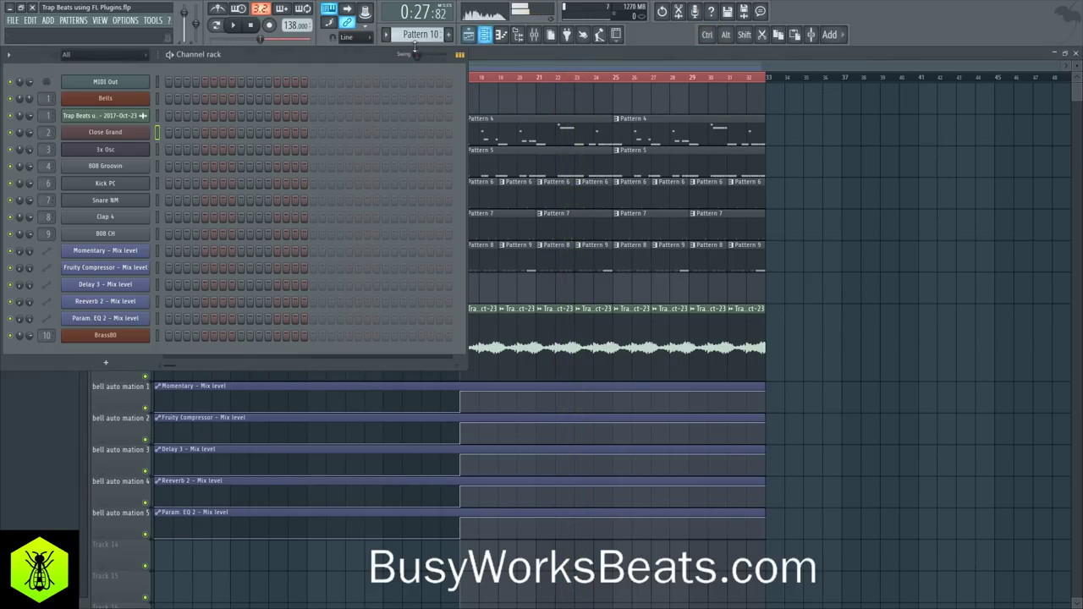
{"action": "left_click", "coordinate": [269, 26]}
{"action": "left_click", "coordinate": [587, 367]}
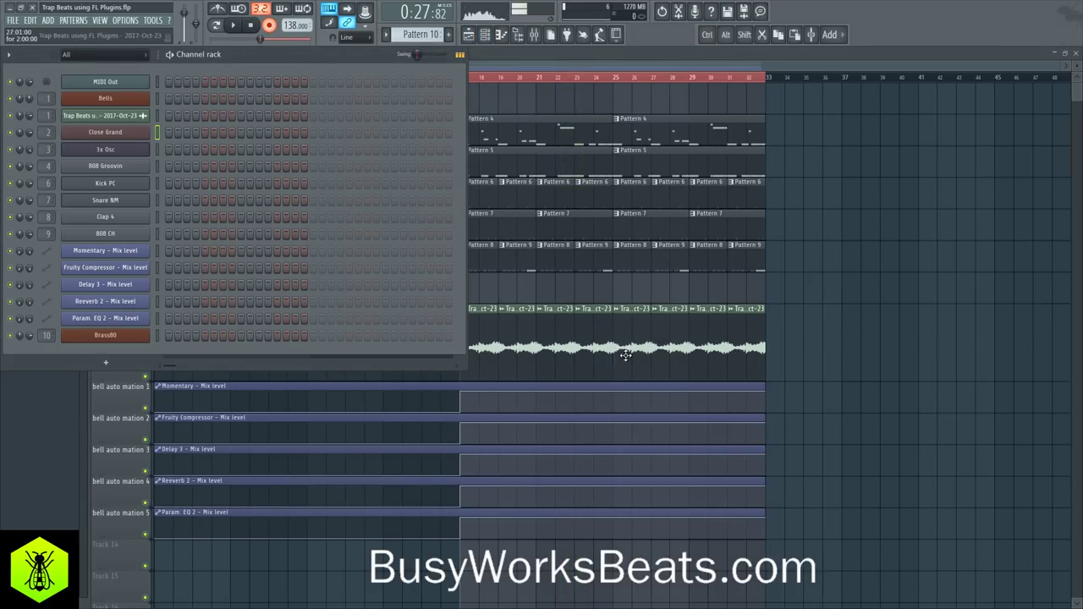
{"action": "key", "text": "F6"}
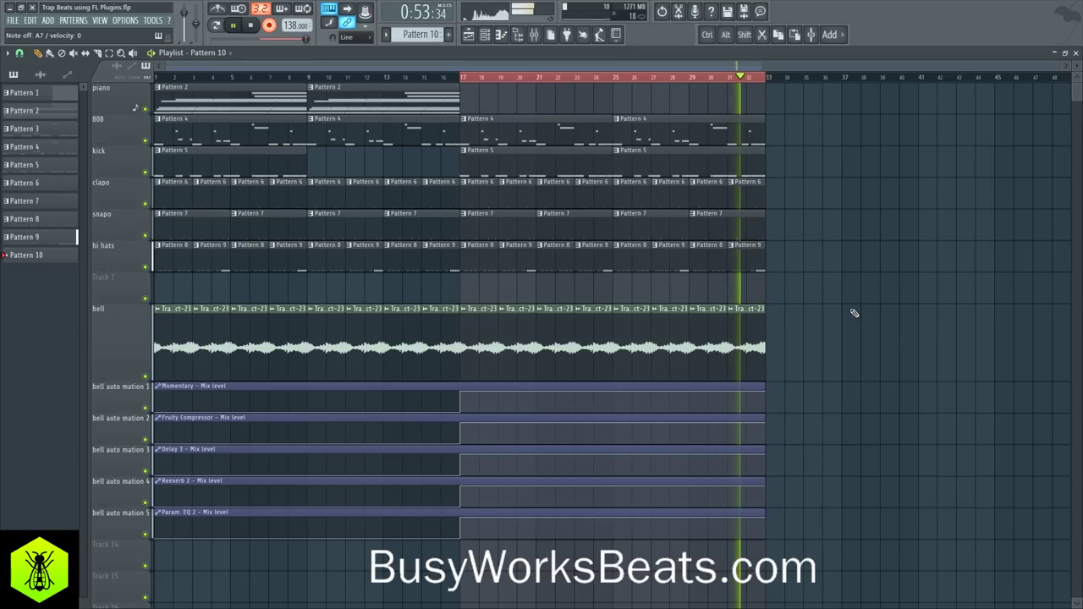
{"action": "key", "text": "space"}
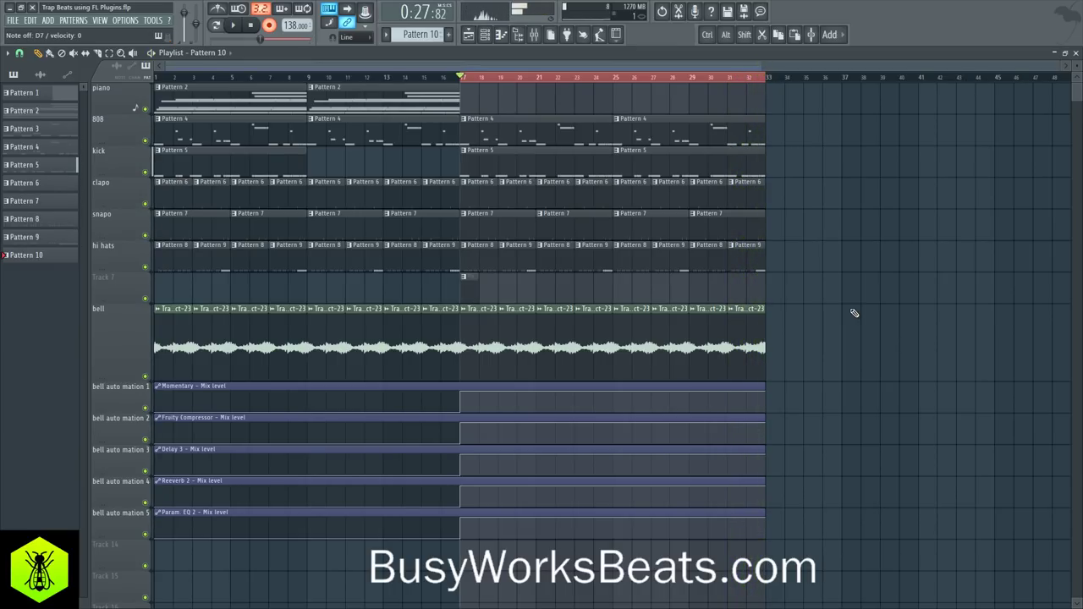
Play back the take and extend the Pattern 10 clip on Track 7 from bar 17 to the end of bar 32
{"action": "key", "text": "space"}
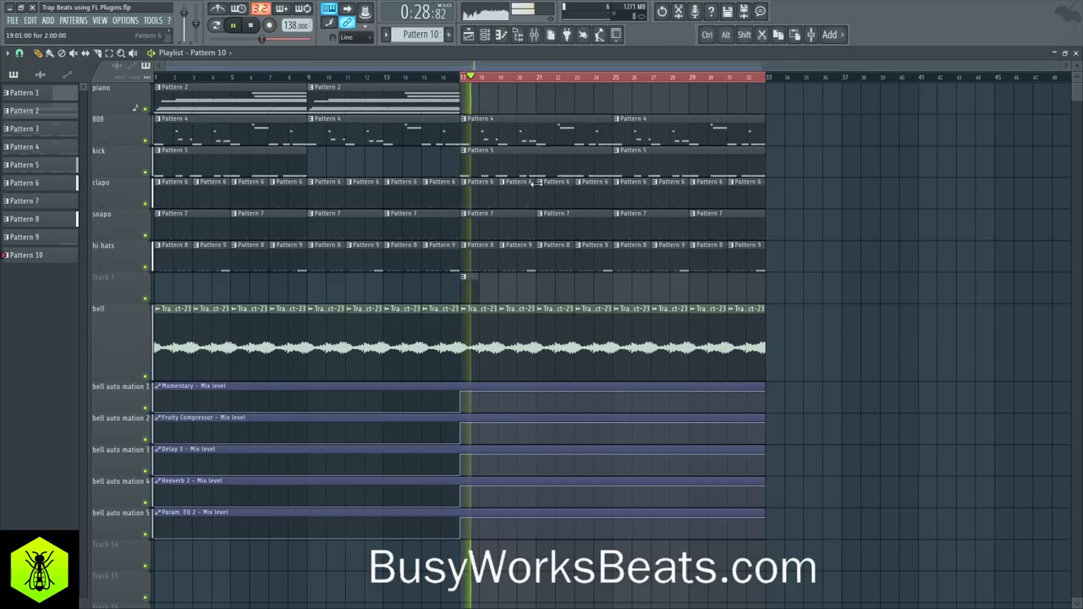
{"action": "left_click", "coordinate": [485, 35]}
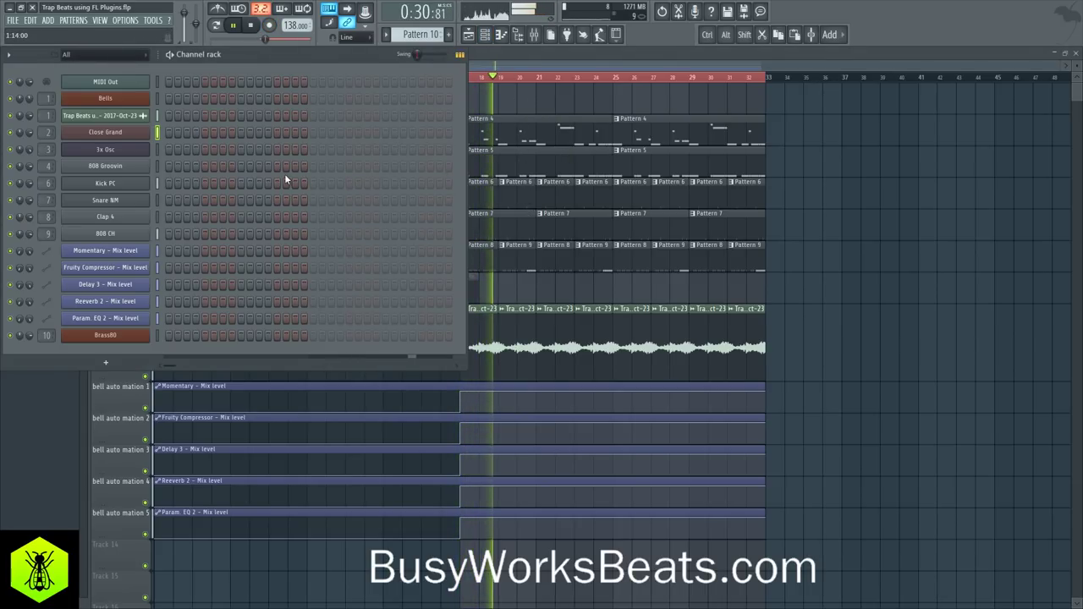
{"action": "left_click_drag", "start_coordinate": [484, 293], "coordinate": [766, 295]}
Move the recorded Close Grand notes into Pattern 11, replace Track 7's Pattern 10 clip with Pattern 11 at bar 17, and play it
{"action": "left_click", "coordinate": [485, 35]}
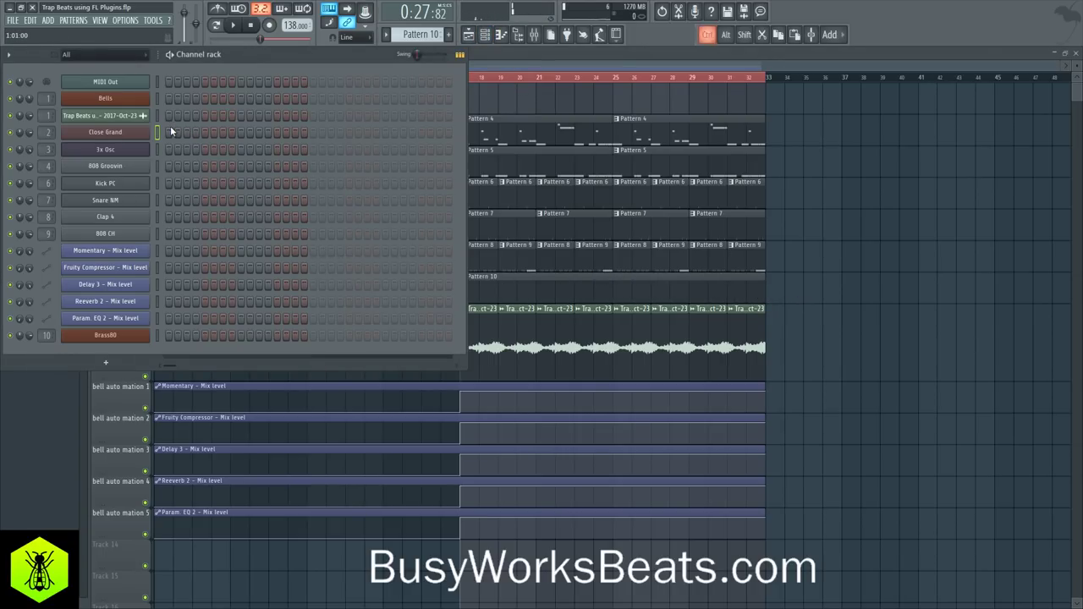
{"action": "key", "text": "ctrl+v"}
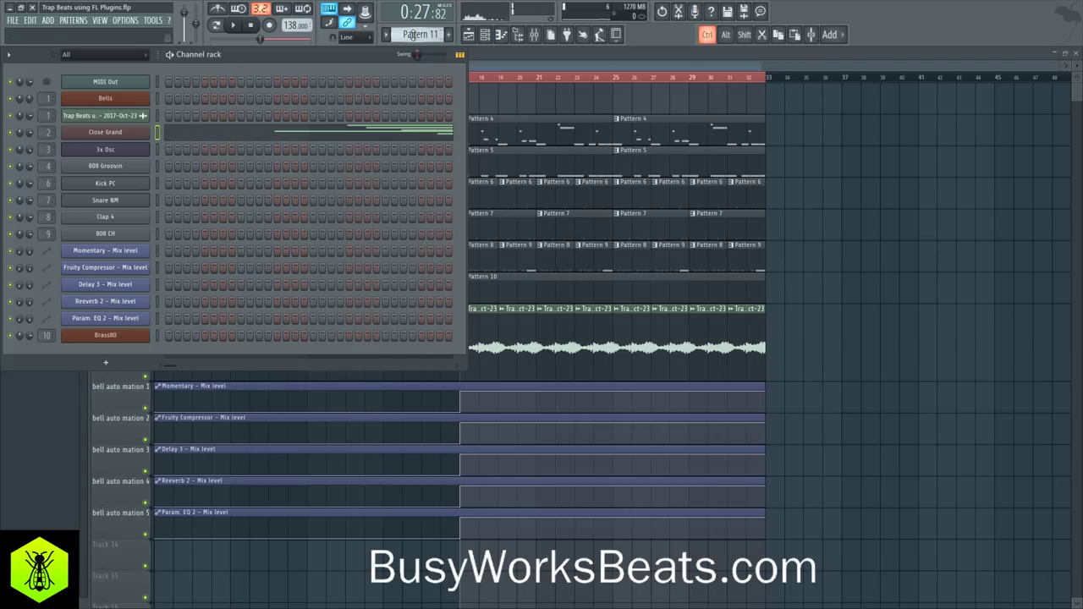
{"action": "right_click", "coordinate": [713, 285]}
{"action": "left_click", "coordinate": [463, 286]}
{"action": "key", "text": "space"}
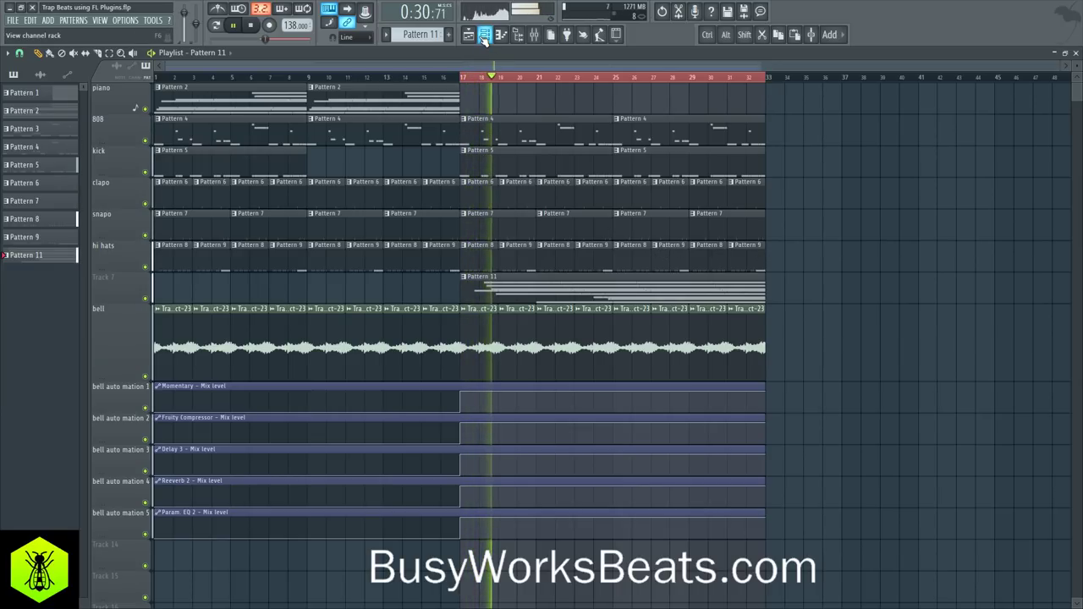
Save the project and clear the time selection over bars 17 to 32
{"action": "key", "text": "ctrl+s"}
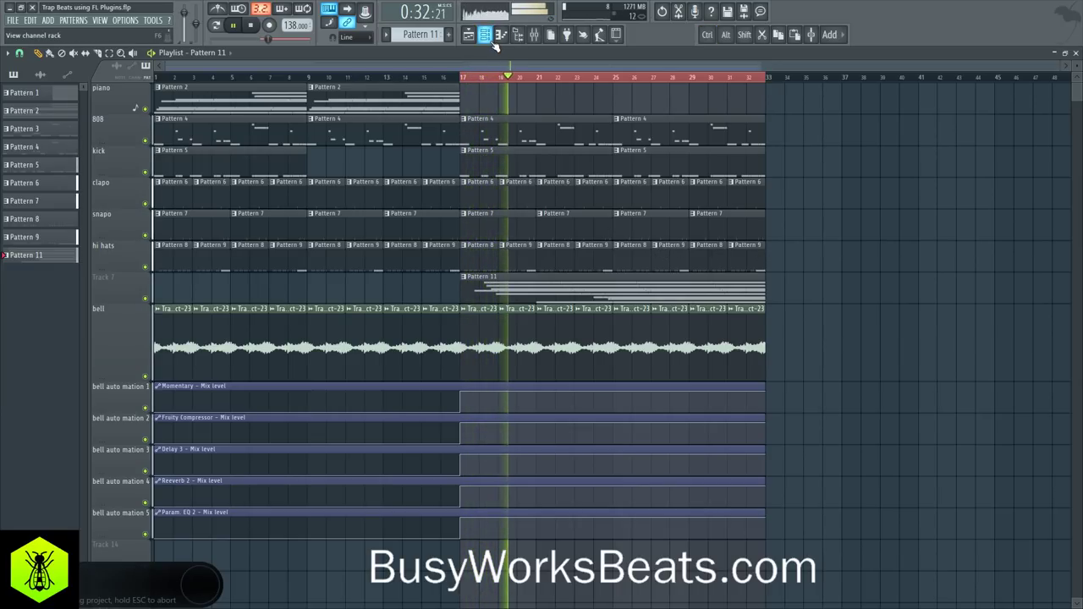
{"action": "left_click", "coordinate": [529, 78], "text": "ctrl"}
Examine the Kick PC mixer track's effects and levels while the second section plays
{"action": "left_click", "coordinate": [534, 34]}
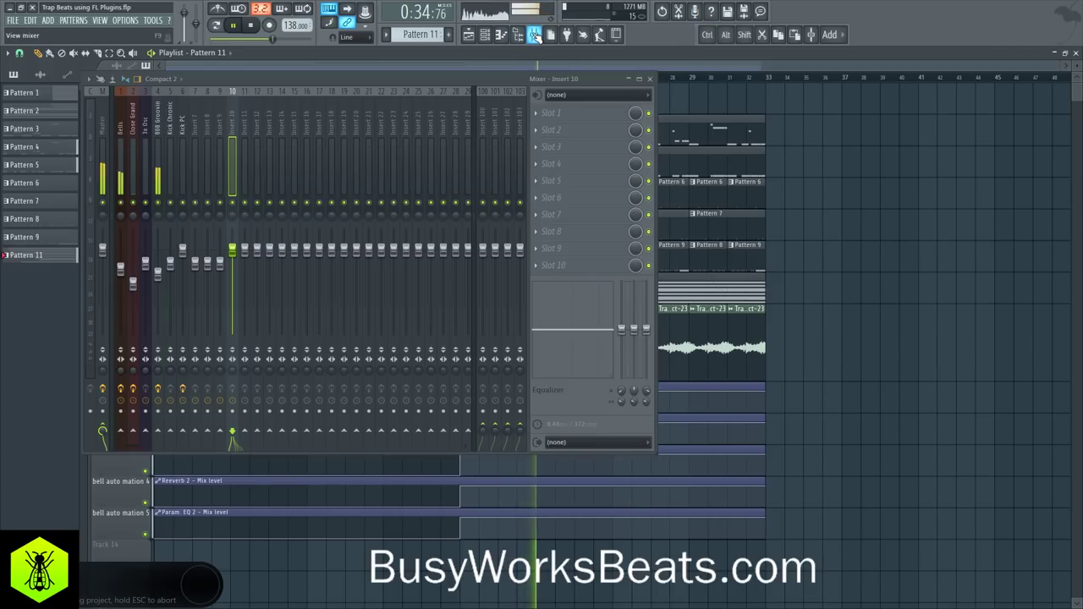
{"action": "left_click", "coordinate": [183, 134]}
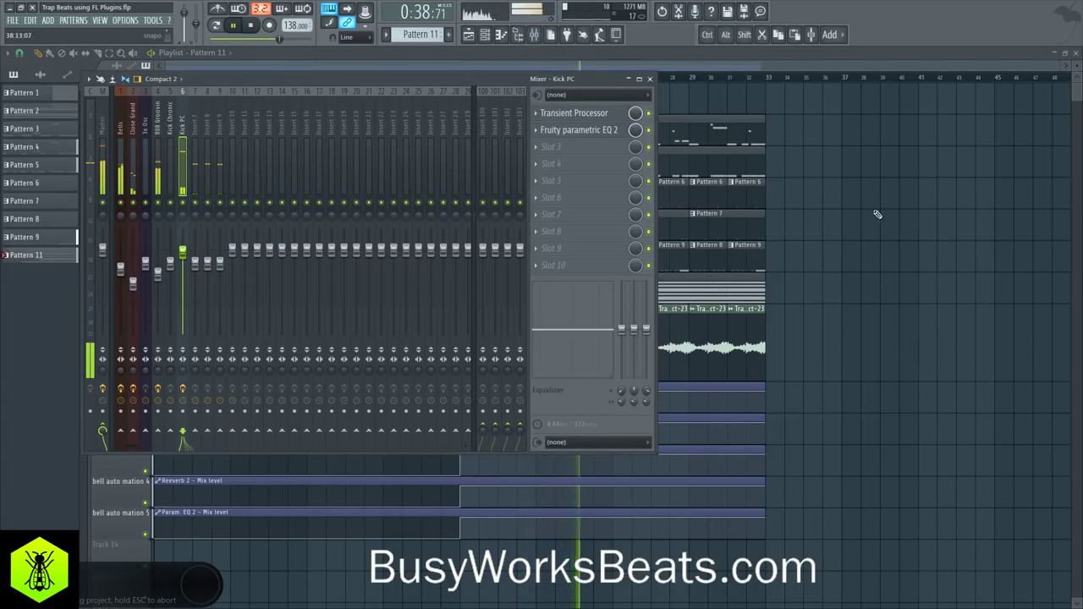
{"action": "key", "text": "F9"}
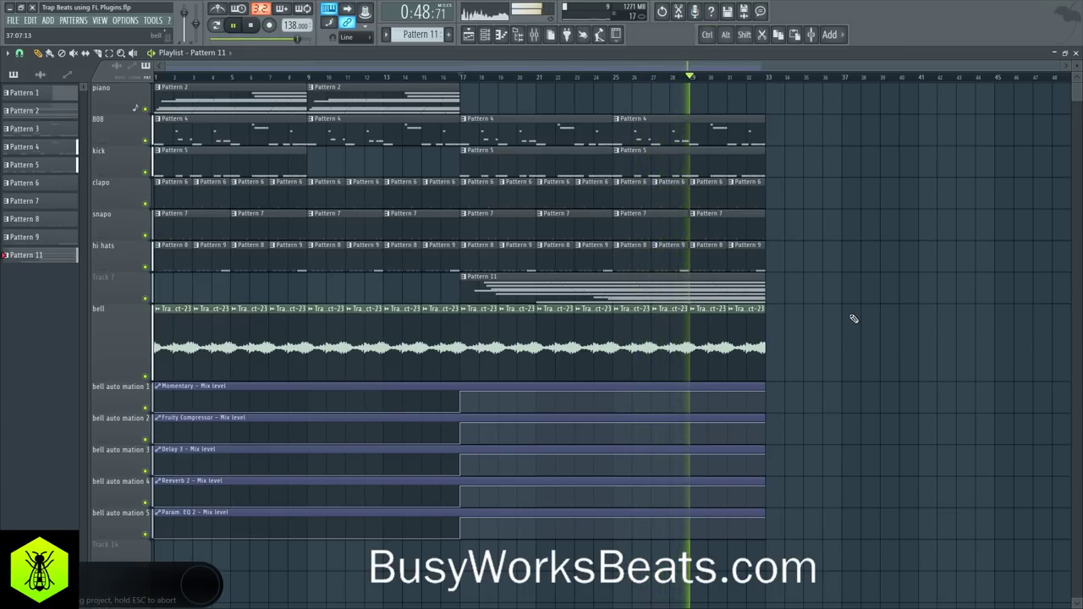
{"action": "key", "text": "space"}
Reset the channel volume of the bell audio clip and play the second section from bar 17
{"action": "left_click", "coordinate": [488, 38]}
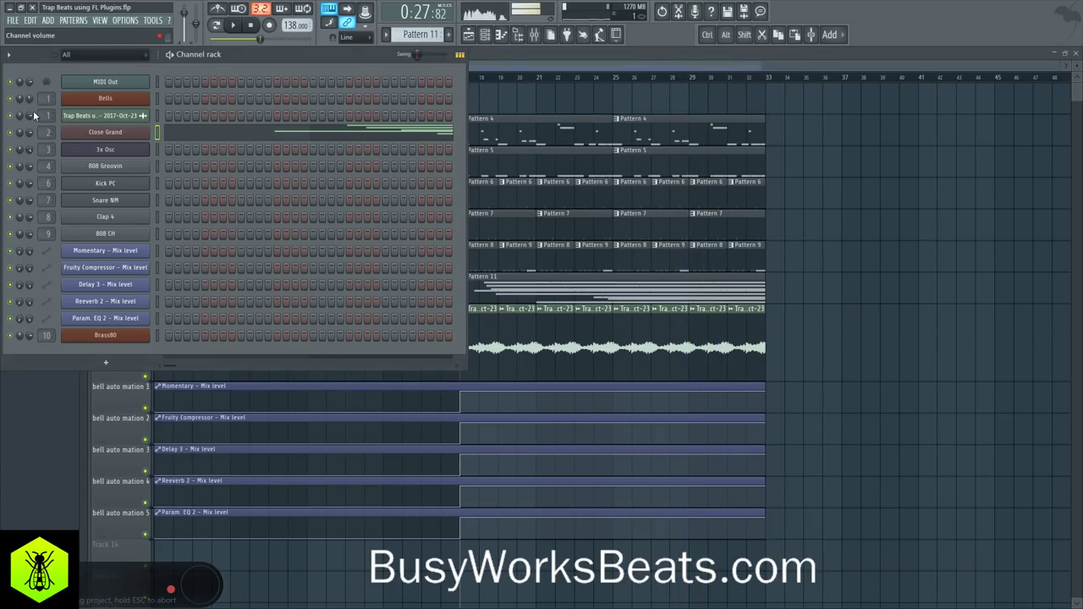
{"action": "key", "text": "space"}
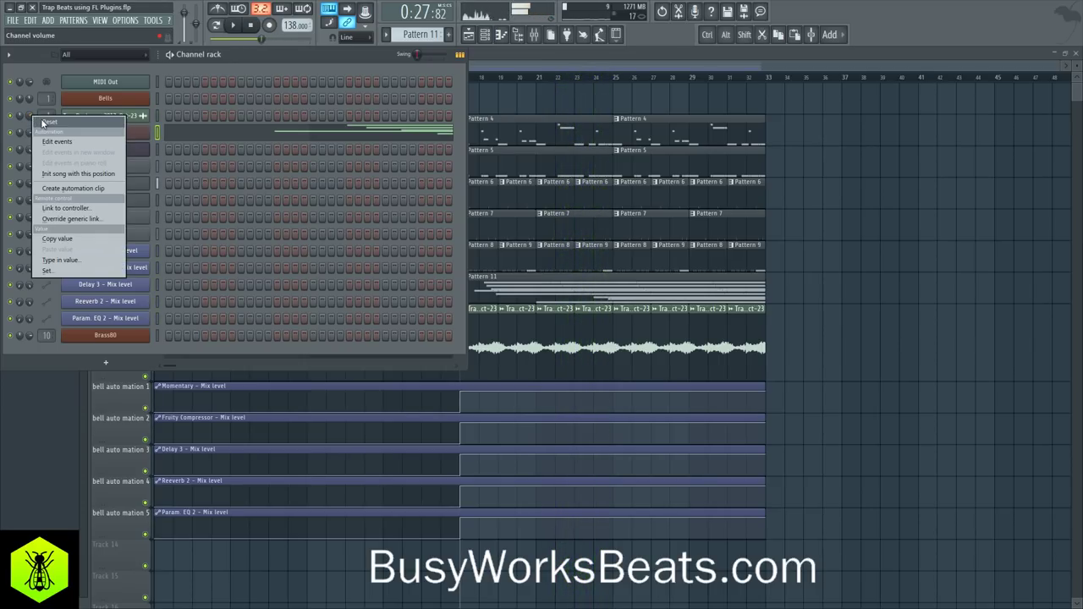
{"action": "left_click", "coordinate": [222, 146]}
{"action": "key", "text": "F6"}
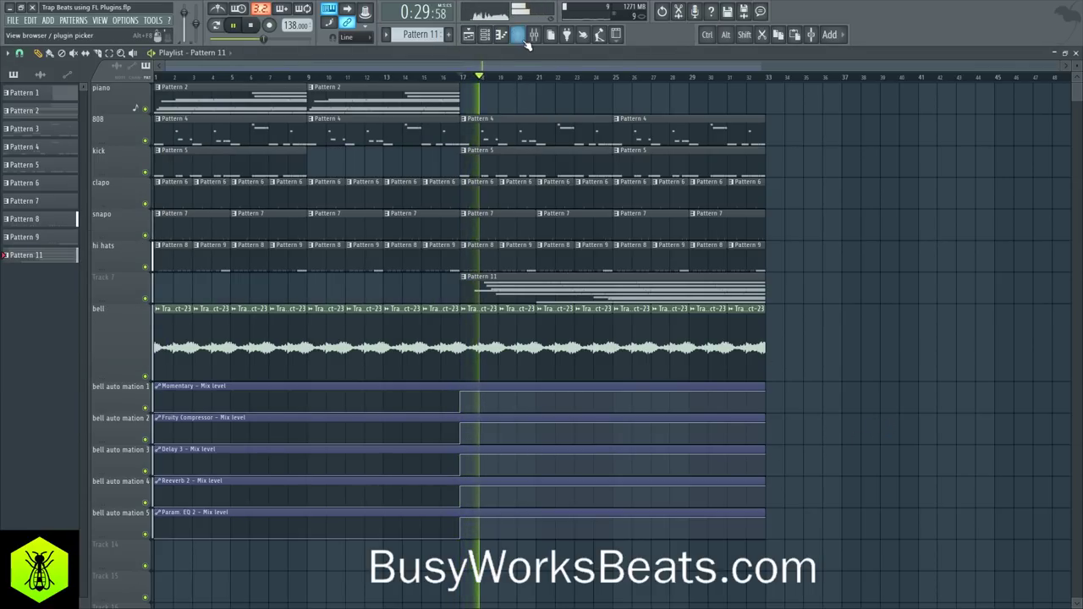
Check the mixer tracks during playback, lower the Bells track's volume slightly, and save the project
{"action": "key", "text": "F9"}
{"action": "left_click", "coordinate": [118, 121]}
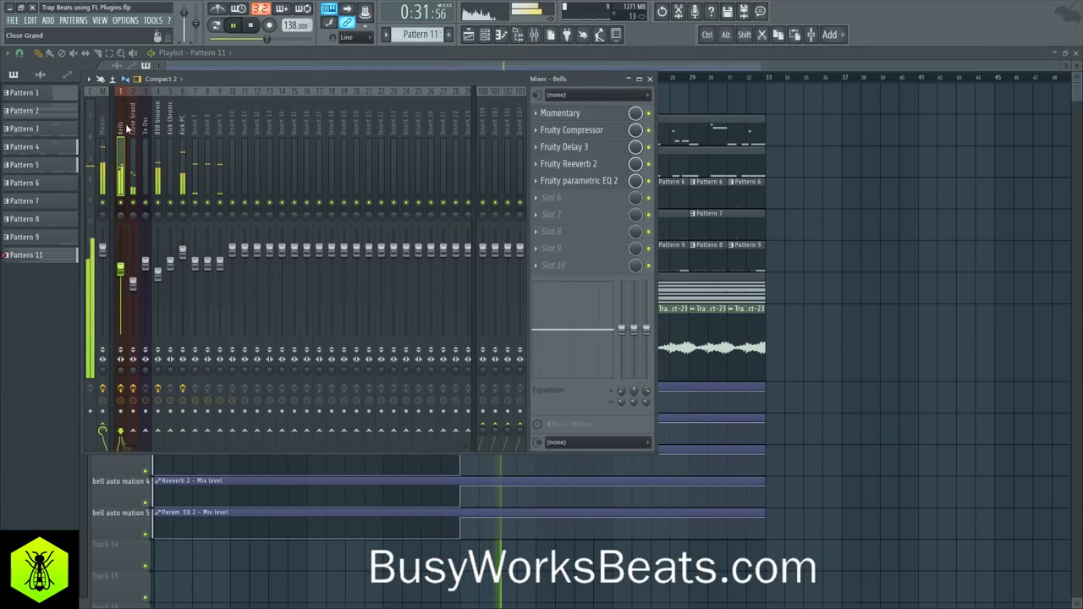
{"action": "left_click", "coordinate": [172, 125]}
{"action": "left_click", "coordinate": [134, 122]}
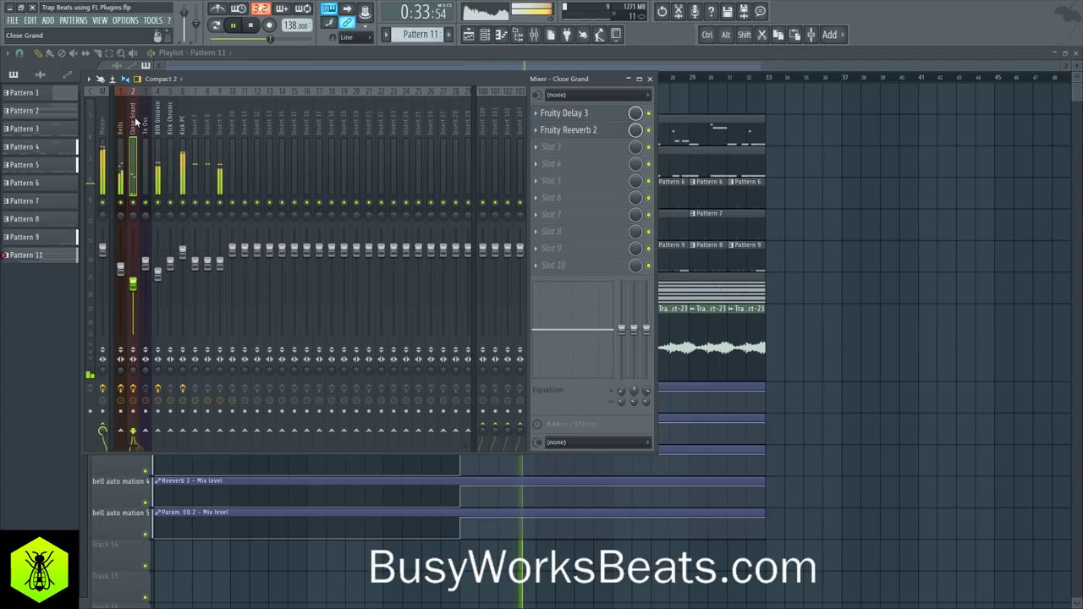
{"action": "left_click", "coordinate": [180, 119]}
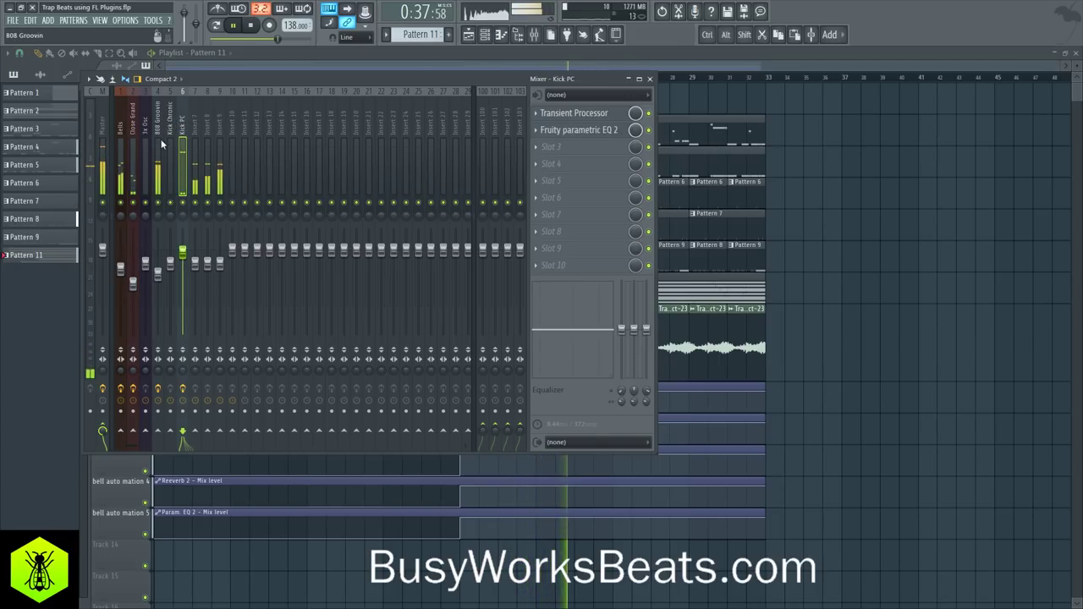
{"action": "left_click", "coordinate": [121, 271]}
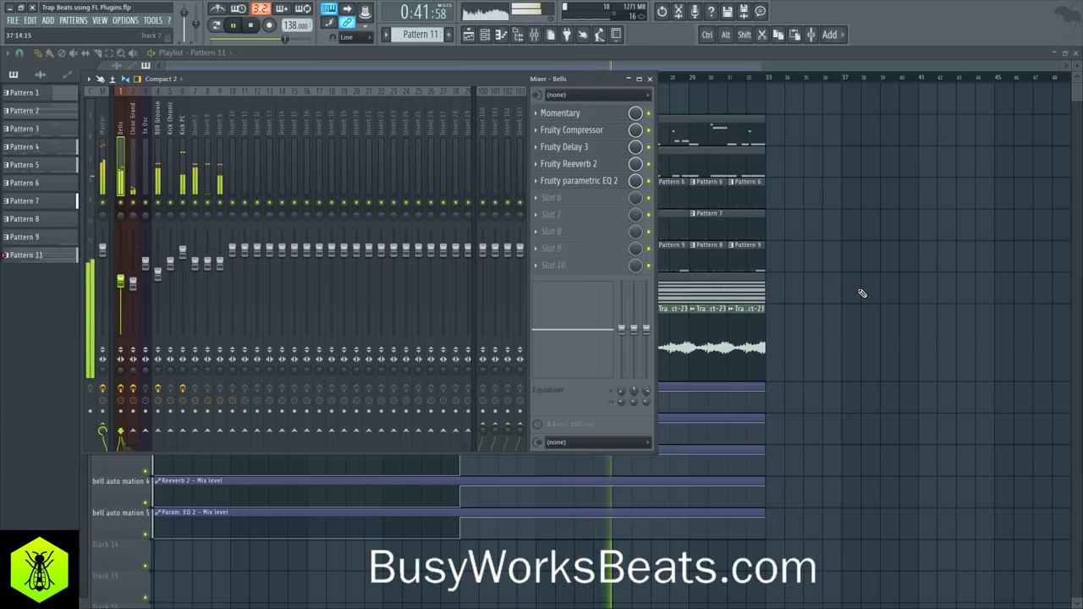
{"action": "key", "text": "F9"}
{"action": "key", "text": "ctrl+s"}
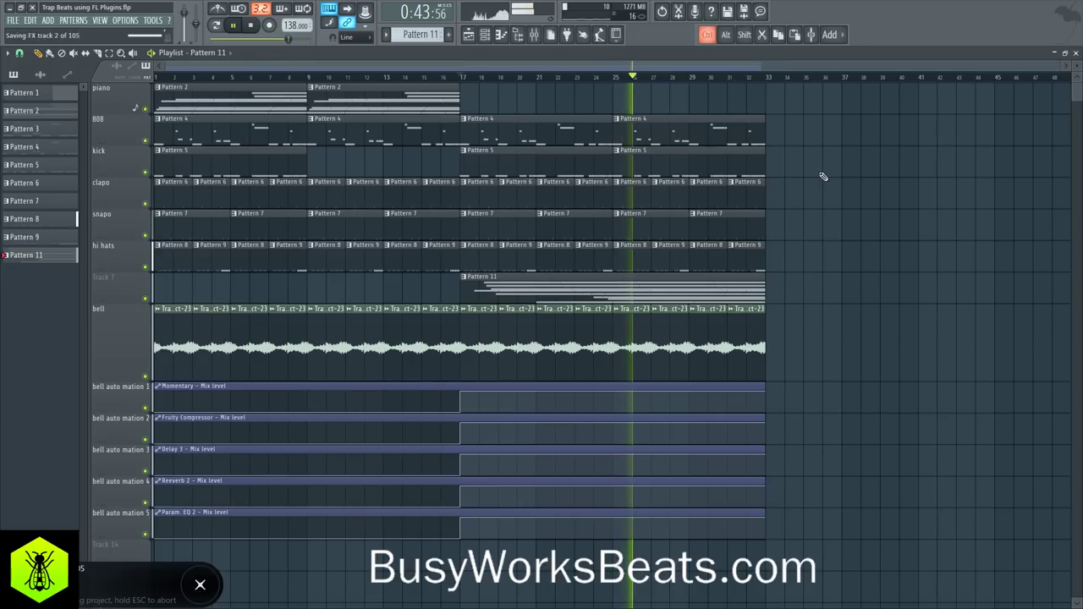
Select the Microphone mixer track and disable its Guess again effect
{"action": "left_click", "coordinate": [533, 35]}
{"action": "scroll", "coordinate": [319, 126], "scroll_direction": "down", "scroll_amount": 2}
{"action": "scroll", "coordinate": [319, 123], "scroll_direction": "down", "scroll_amount": 10}
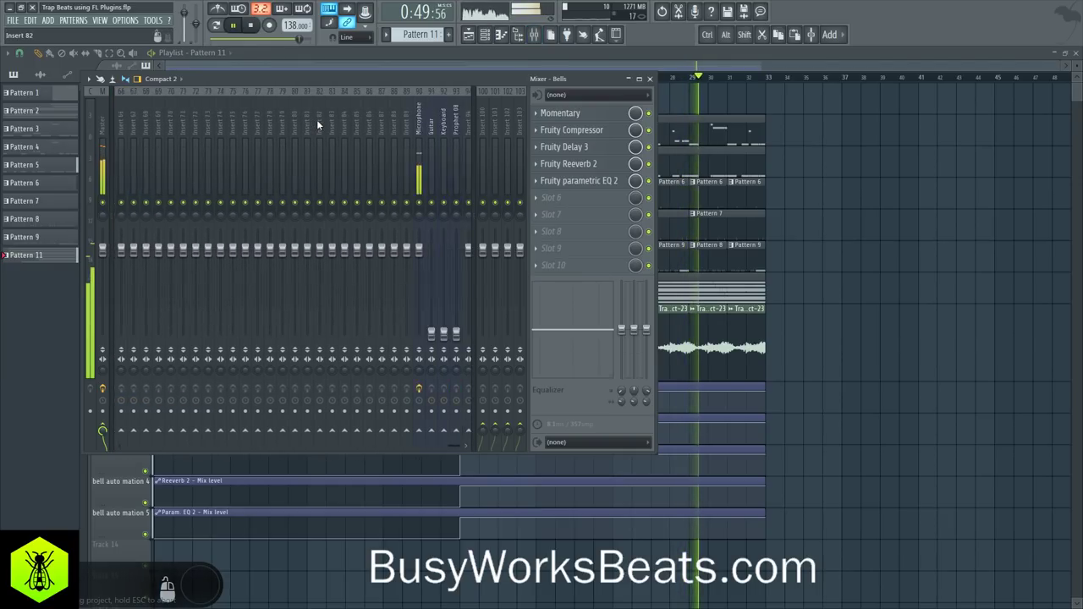
{"action": "left_click", "coordinate": [355, 123]}
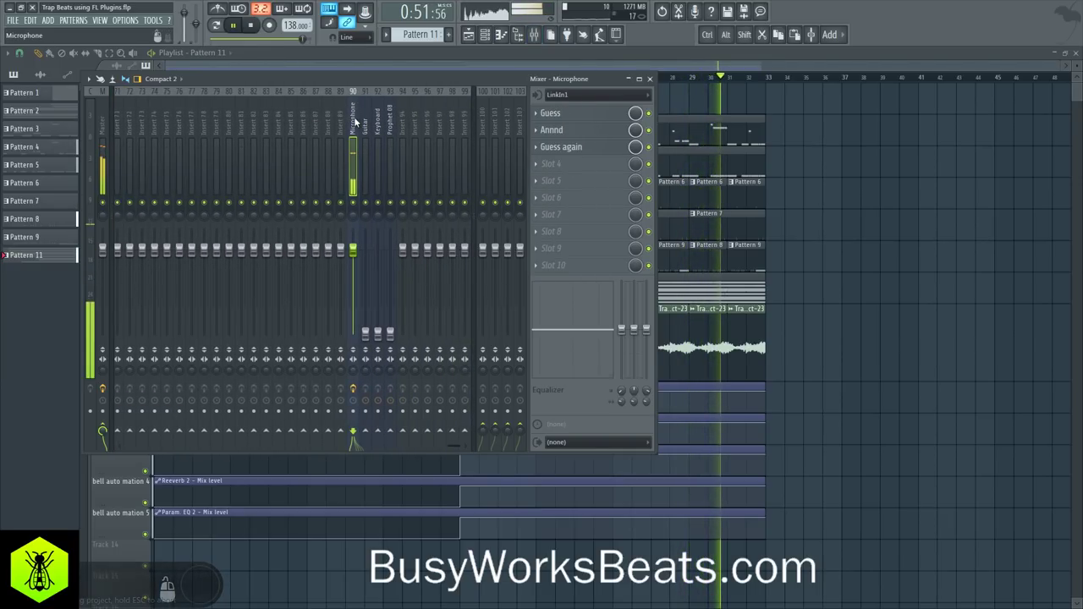
{"action": "left_click", "coordinate": [649, 147]}
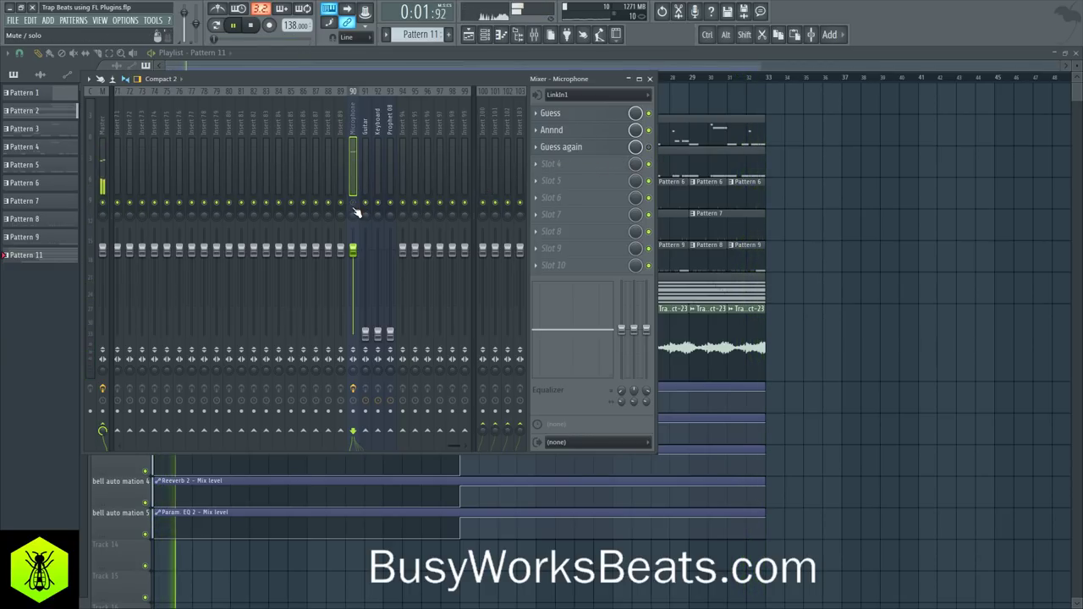
{"action": "left_click", "coordinate": [569, 165]}
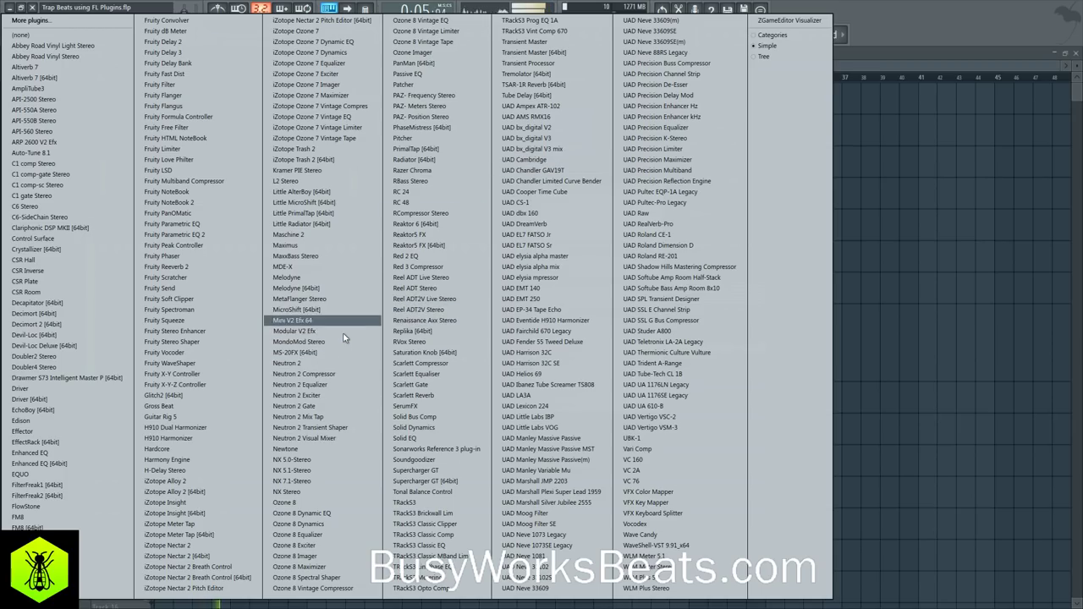
{"action": "left_click", "coordinate": [987, 267]}
{"action": "left_click", "coordinate": [535, 36]}
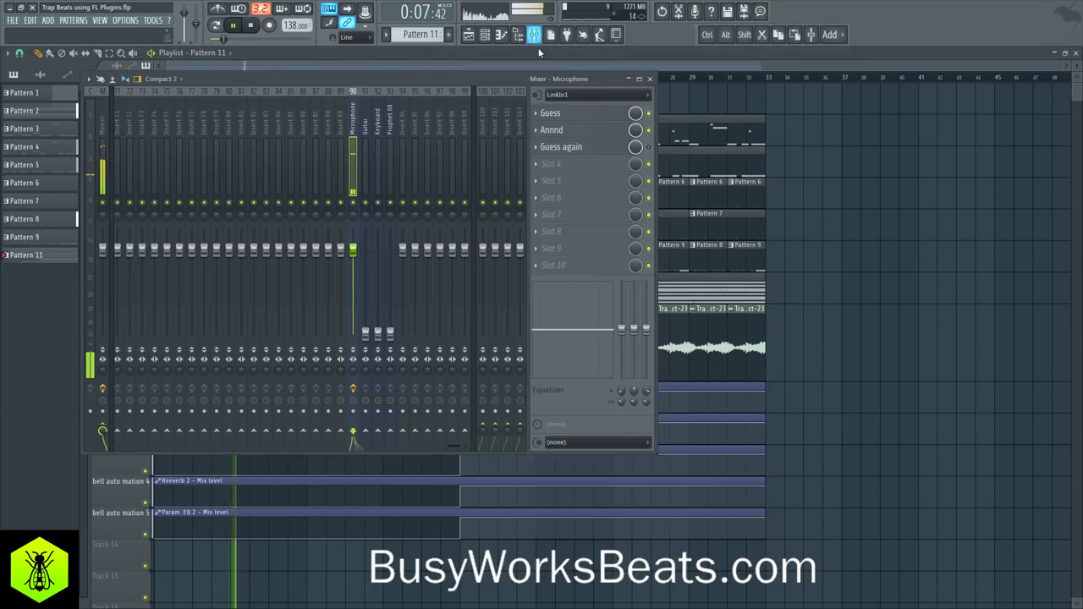
Load Pitcher into slot 4 of the Microphone track and set its minimum frequency to 25 Hz
{"action": "left_click", "coordinate": [576, 169]}
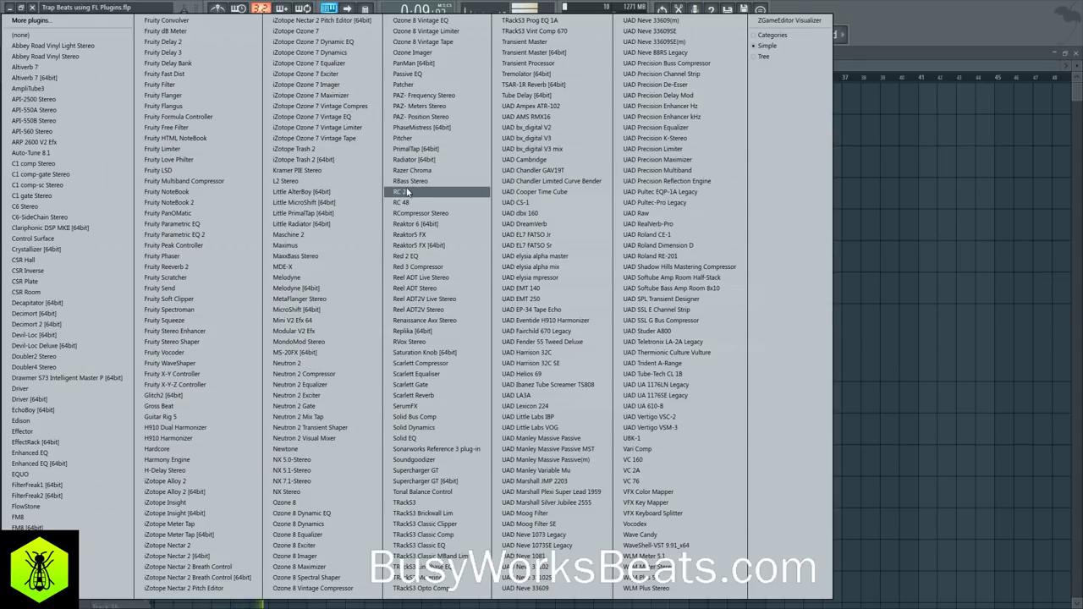
{"action": "left_click", "coordinate": [427, 138]}
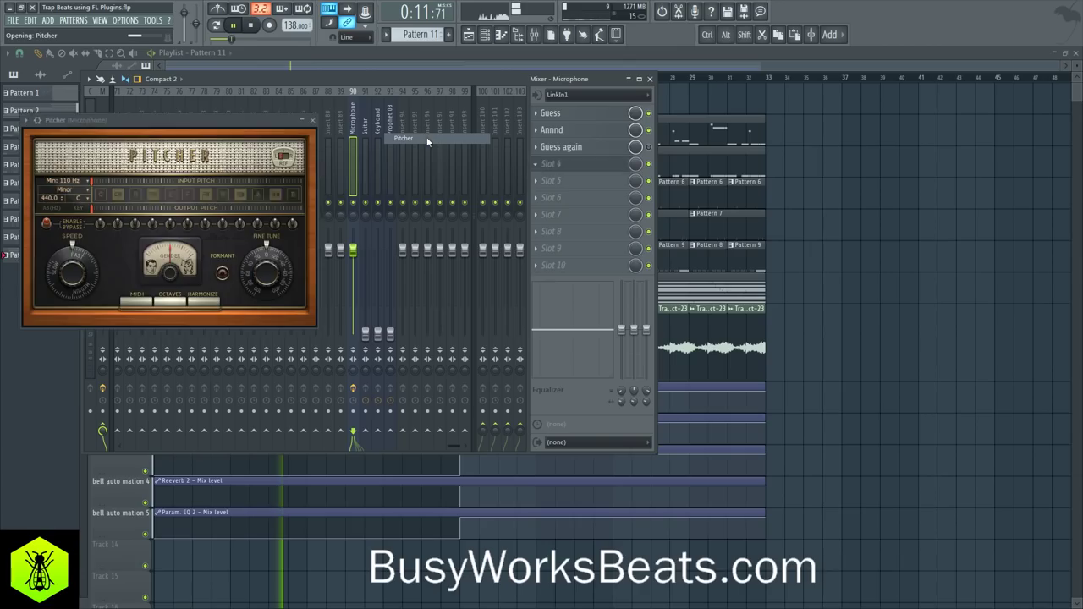
{"action": "left_click", "coordinate": [52, 182]}
{"action": "left_click", "coordinate": [108, 208]}
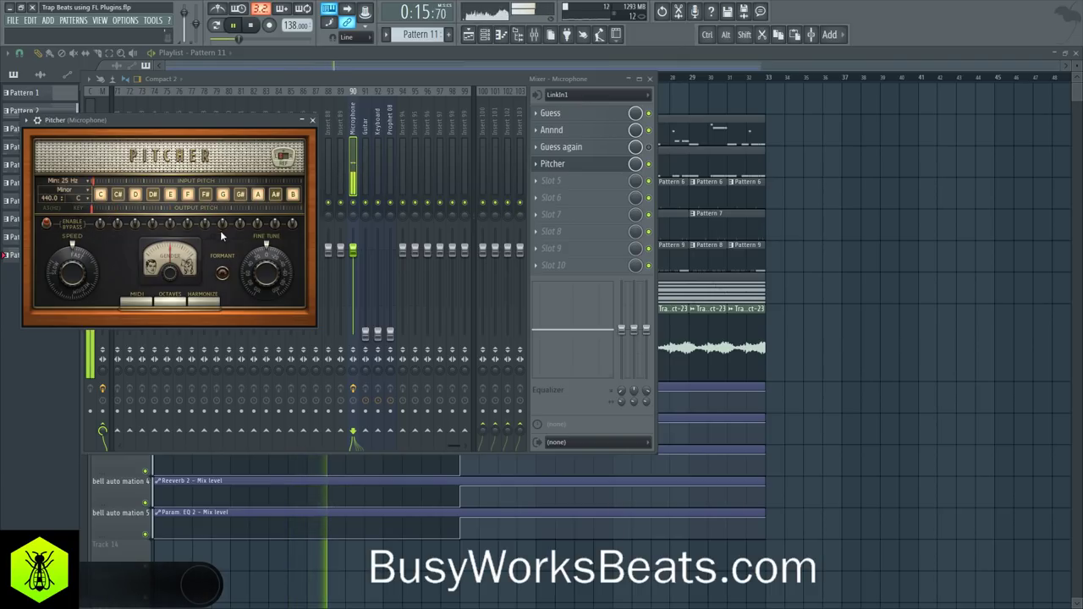
Turn off the notes C#, D#, F#, G# and B in Pitcher and close the plugin window
{"action": "left_click_drag", "start_coordinate": [178, 155], "coordinate": [388, 197]}
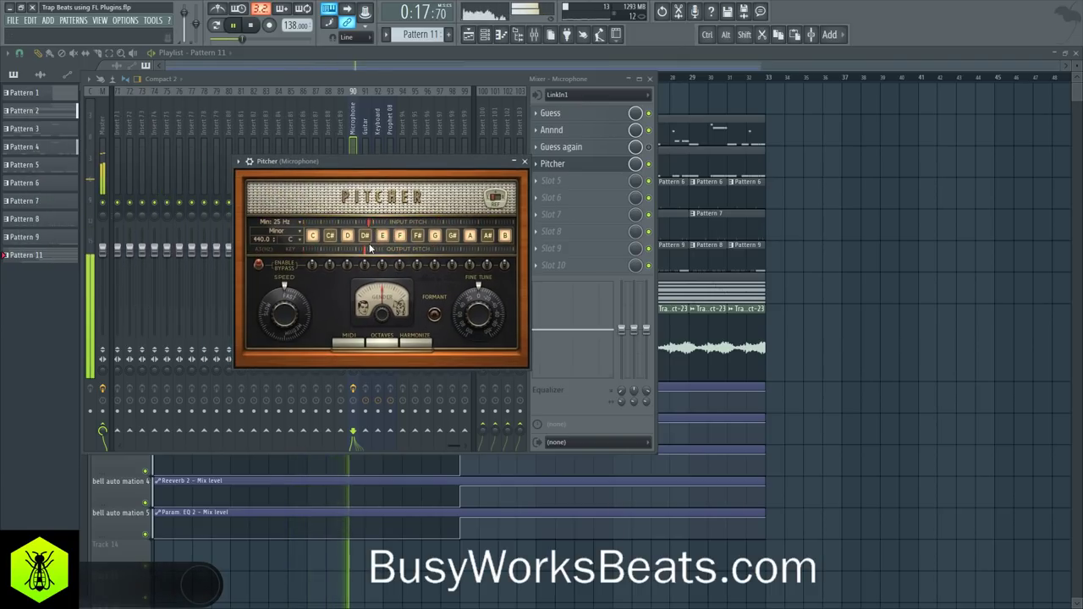
{"action": "left_click", "coordinate": [328, 237]}
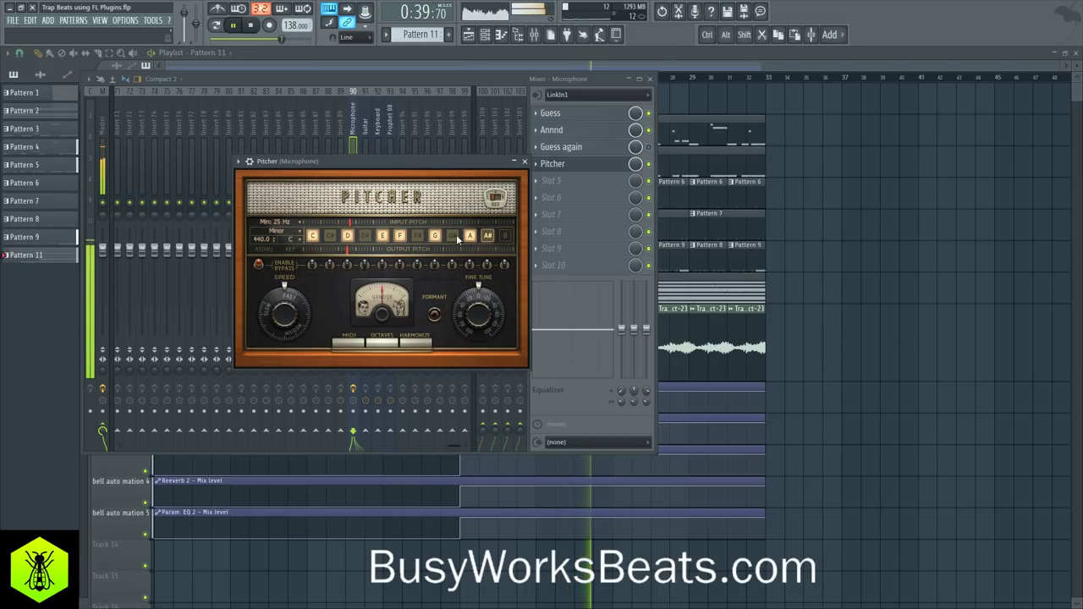
{"action": "left_click", "coordinate": [525, 161]}
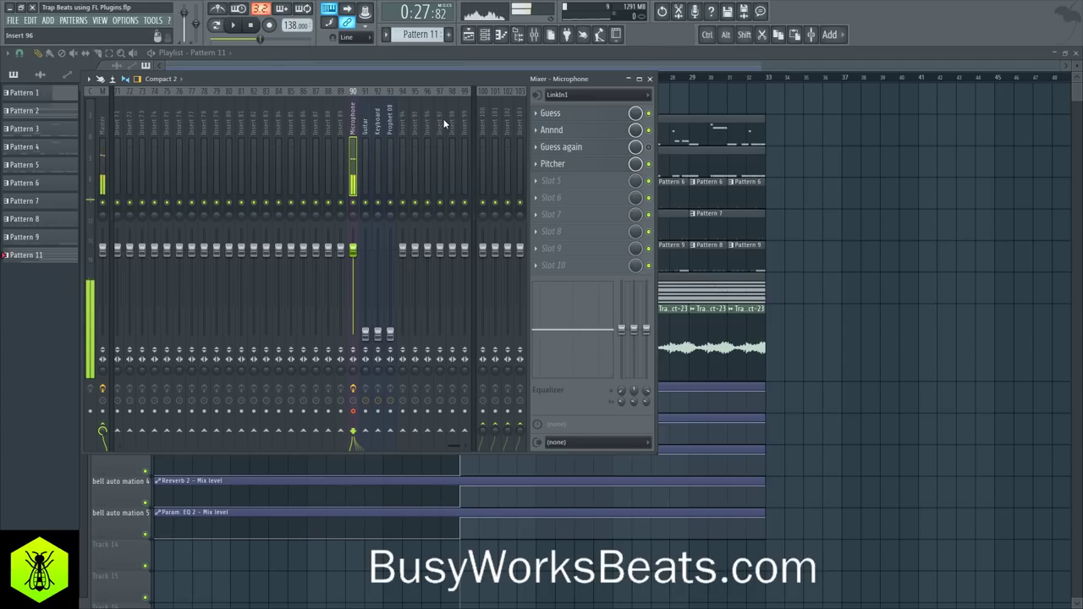
Record the Microphone track into the playlist as an audio clip from bar 1 to about bar 32
{"action": "left_click", "coordinate": [269, 26]}
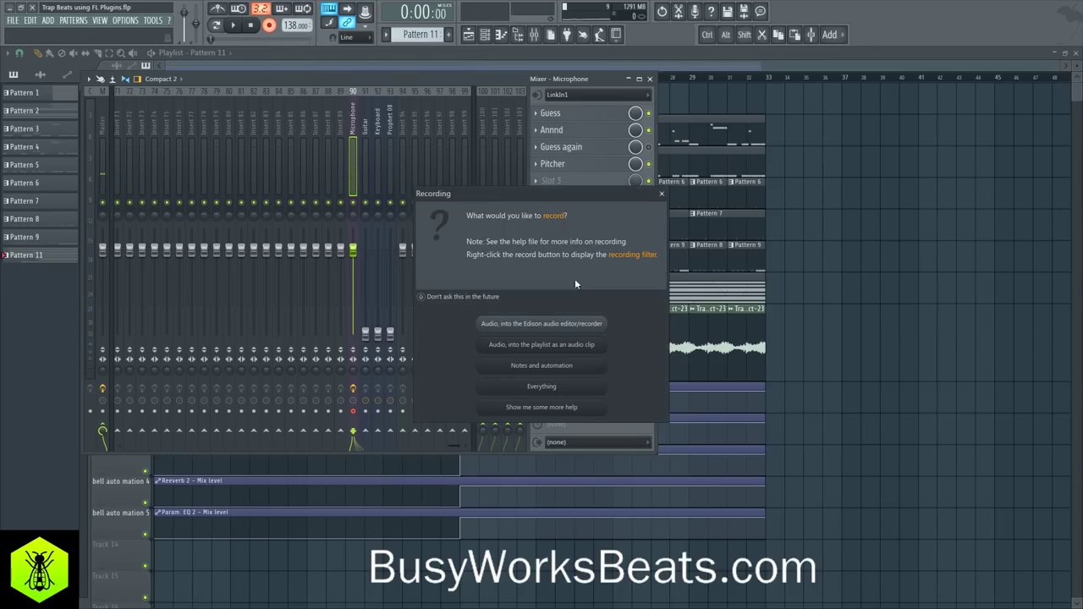
{"action": "left_click", "coordinate": [592, 347]}
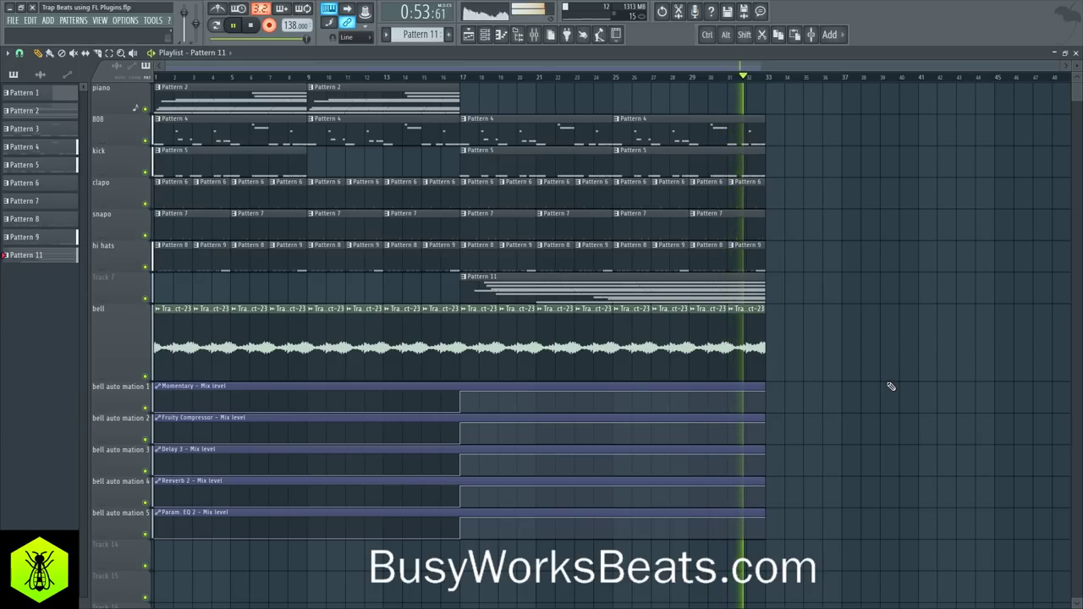
{"action": "key", "text": "space"}
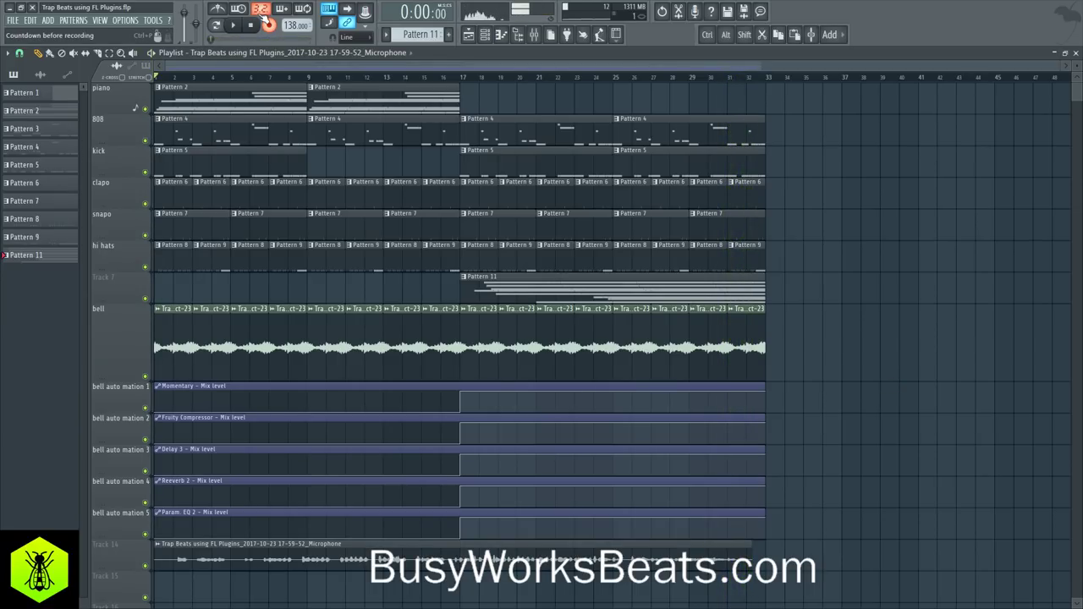
Bypass Pitcher on the Microphone track and disarm the track for recording
{"action": "left_click", "coordinate": [534, 35]}
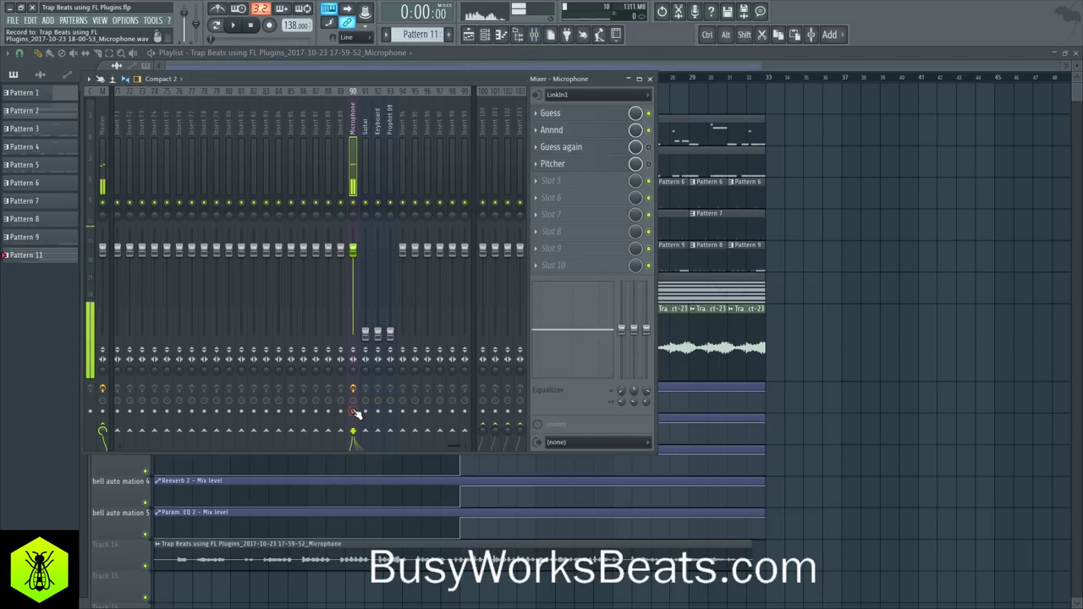
{"action": "key", "text": "F9"}
Play back the recorded microphone clip and route its channel to mixer Insert 11
{"action": "key", "text": "space"}
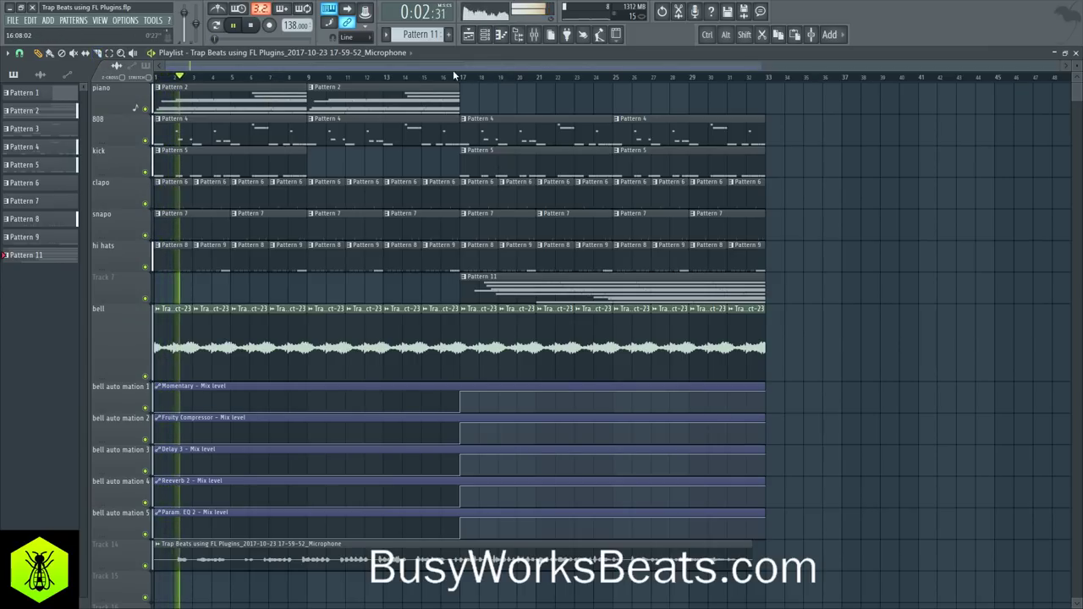
{"action": "left_click", "coordinate": [484, 35]}
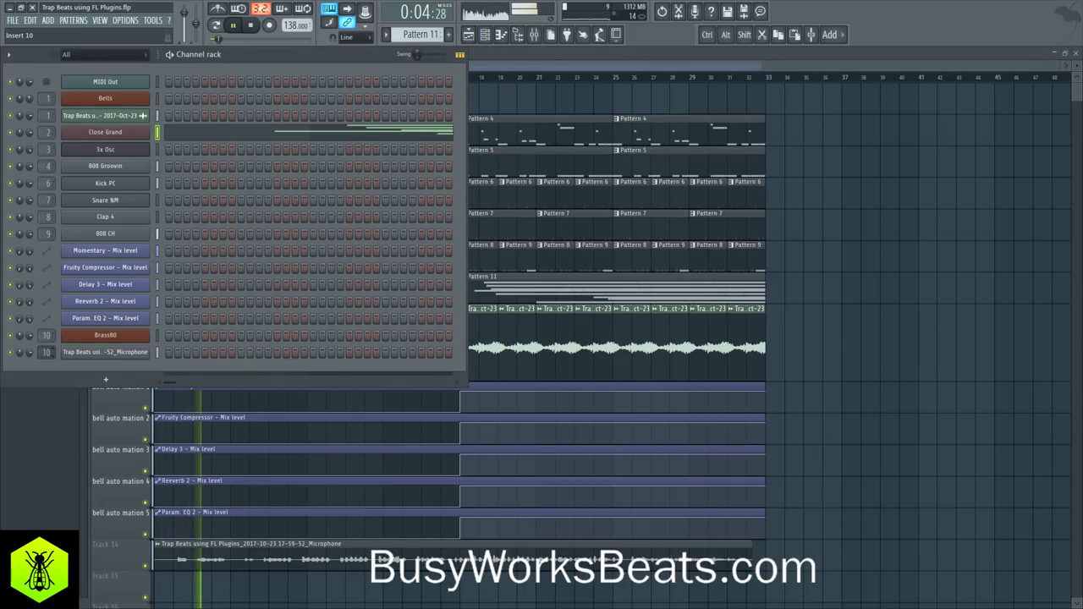
{"action": "key", "text": "F6"}
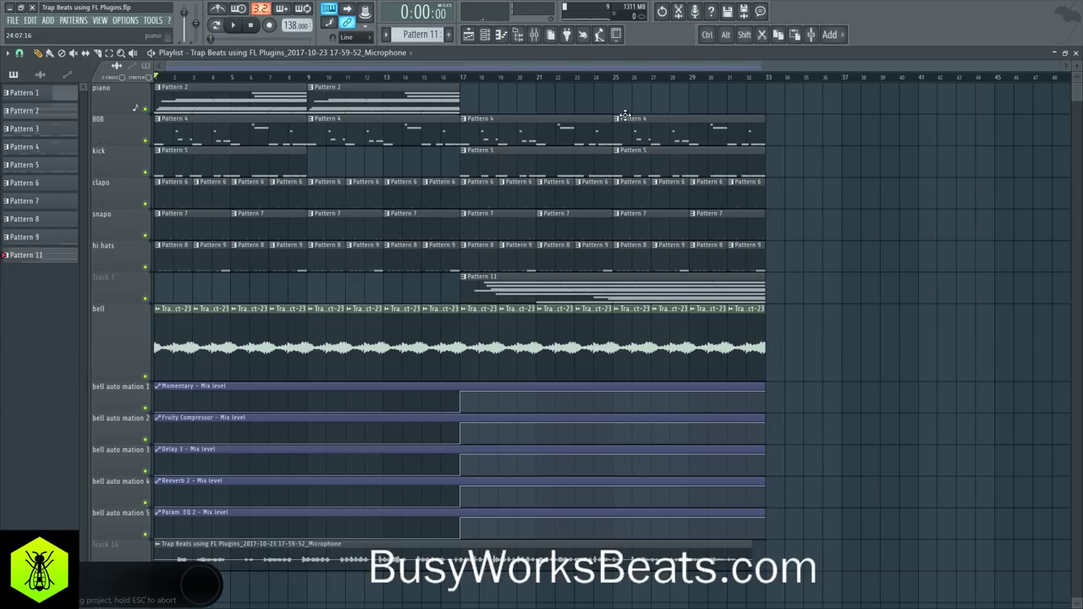
Remove Pitcher from slot 4 of the Microphone mixer track and play the beat from bar 1
{"action": "left_click", "coordinate": [536, 34]}
{"action": "scroll", "coordinate": [355, 135], "scroll_direction": "down", "scroll_amount": 10}
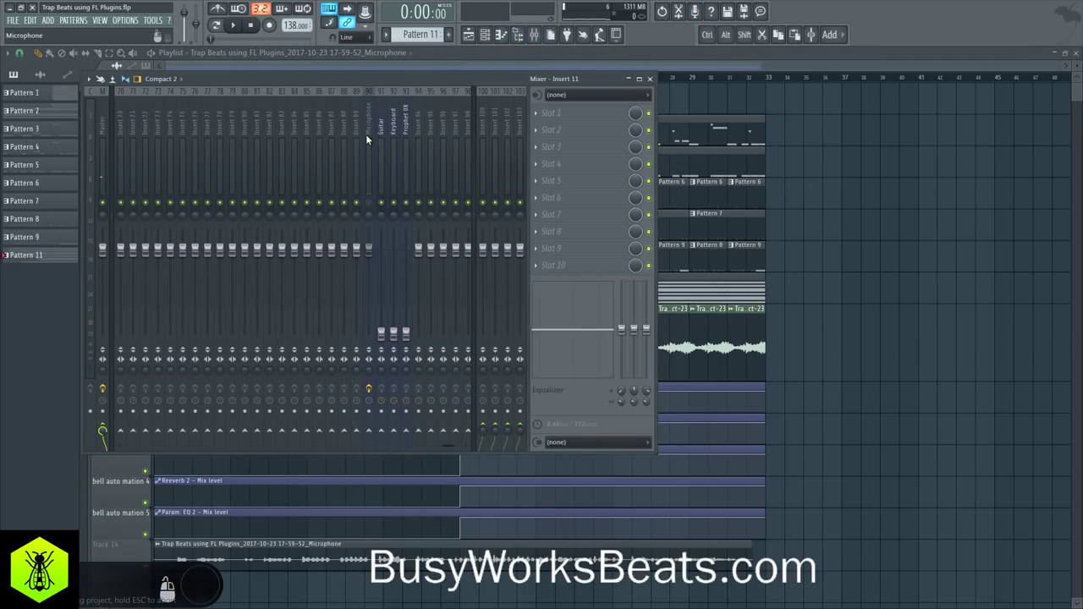
{"action": "left_click", "coordinate": [367, 138]}
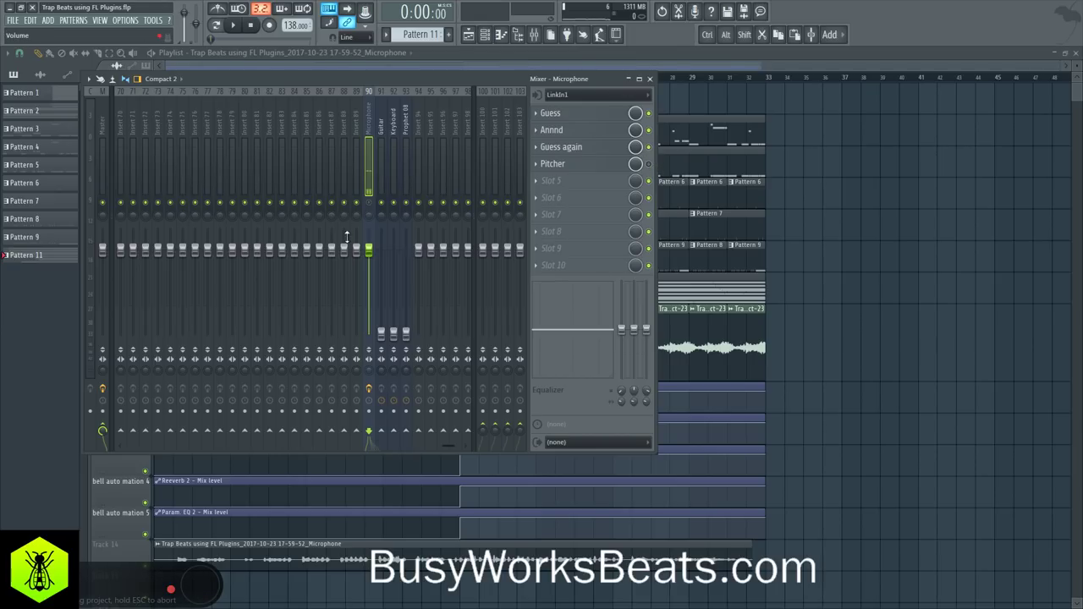
{"action": "left_click", "coordinate": [536, 165]}
{"action": "mouse_move", "coordinate": [548, 178]}
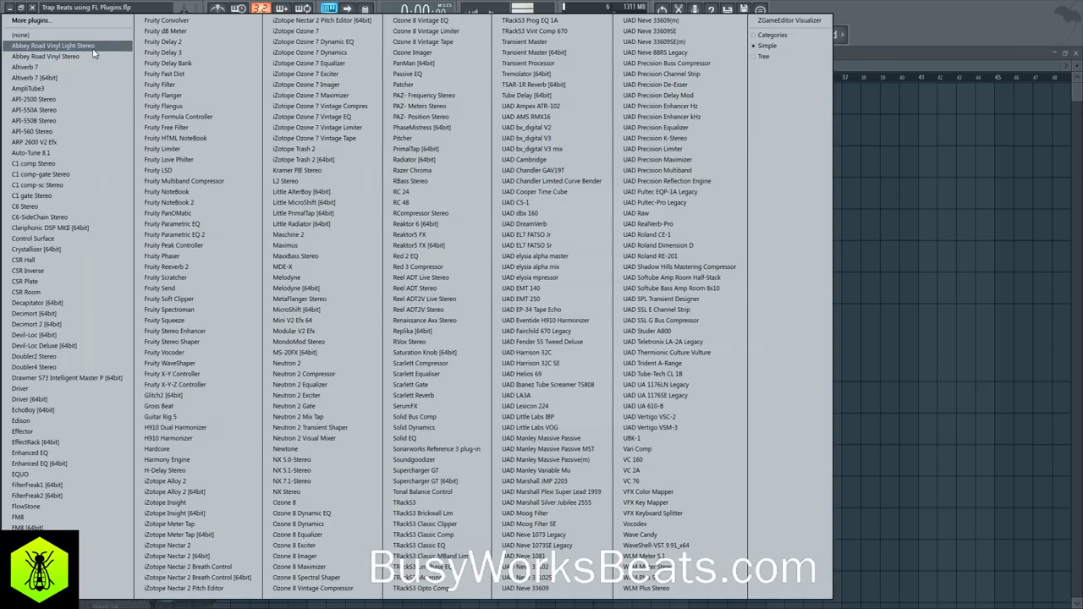
{"action": "left_click", "coordinate": [83, 36]}
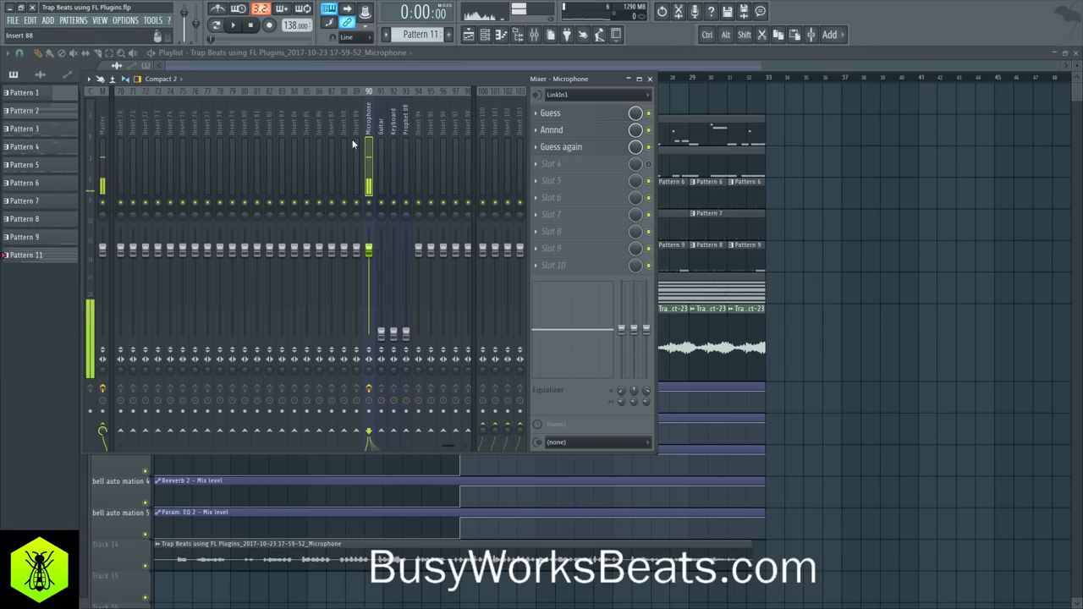
{"action": "scroll", "coordinate": [347, 134], "scroll_direction": "up", "scroll_amount": 10}
{"action": "key", "text": "space"}
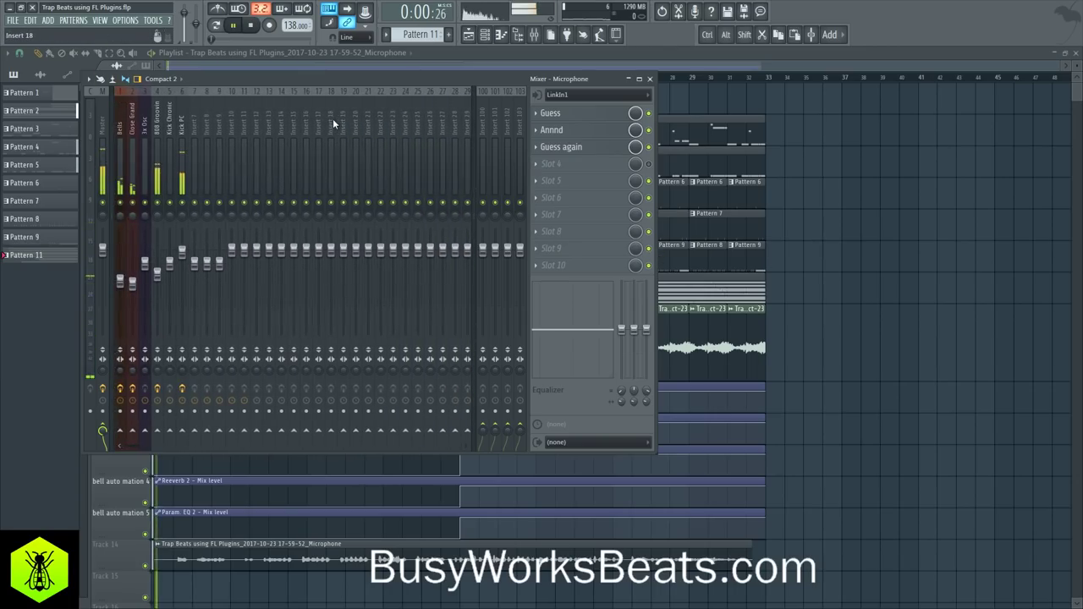
Stop playback and load Fruity Parametric EQ 2 into slot 1 of mixer Insert 11
{"action": "left_click", "coordinate": [487, 35]}
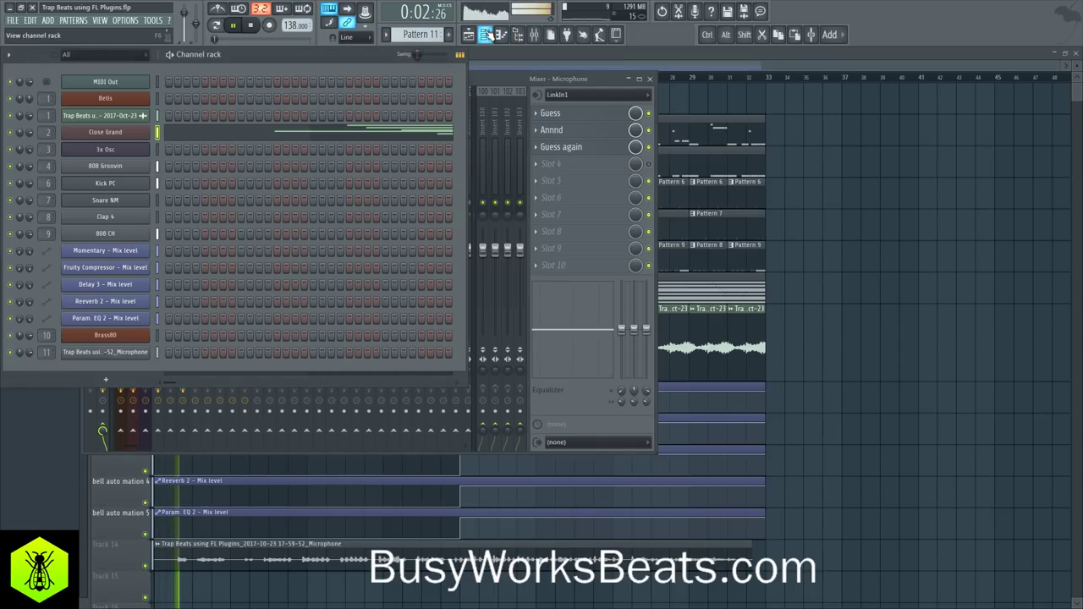
{"action": "left_click", "coordinate": [861, 139]}
{"action": "key", "text": "space"}
{"action": "left_click", "coordinate": [534, 35]}
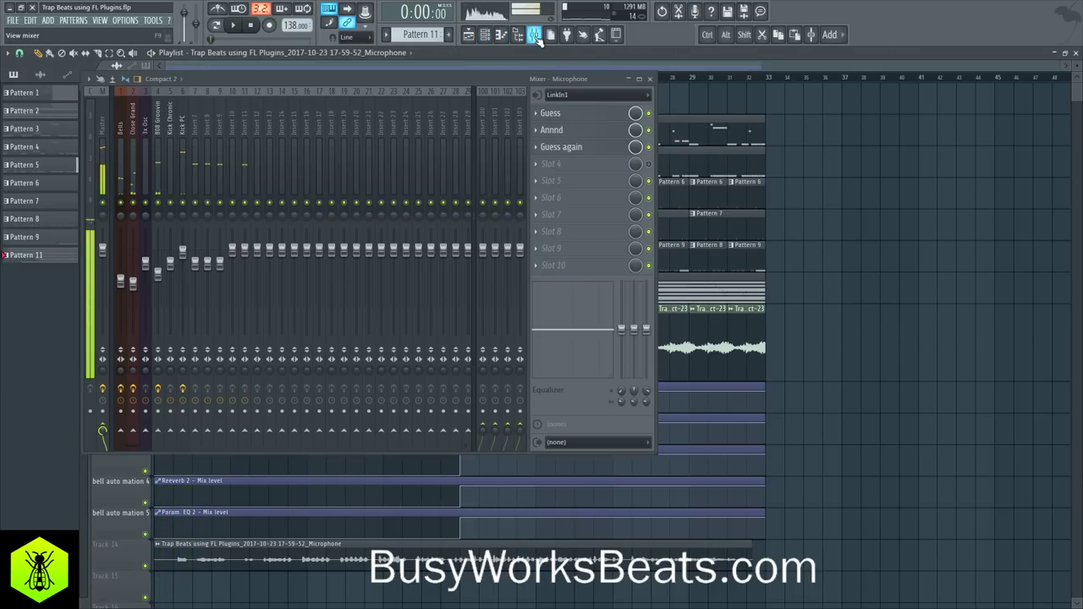
{"action": "left_click", "coordinate": [243, 120]}
{"action": "left_click", "coordinate": [535, 113]}
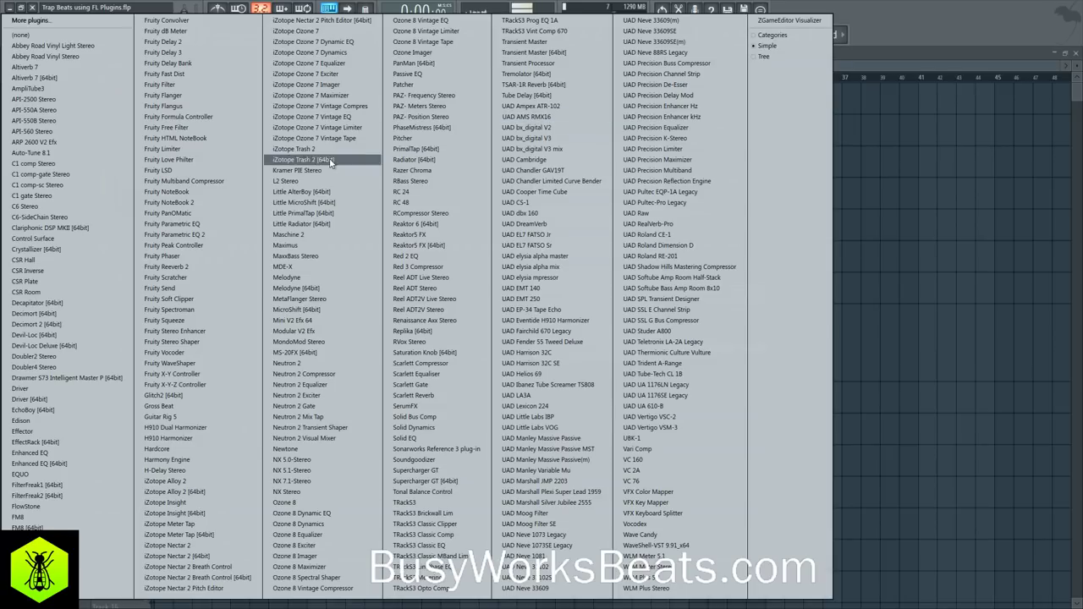
{"action": "left_click", "coordinate": [174, 234]}
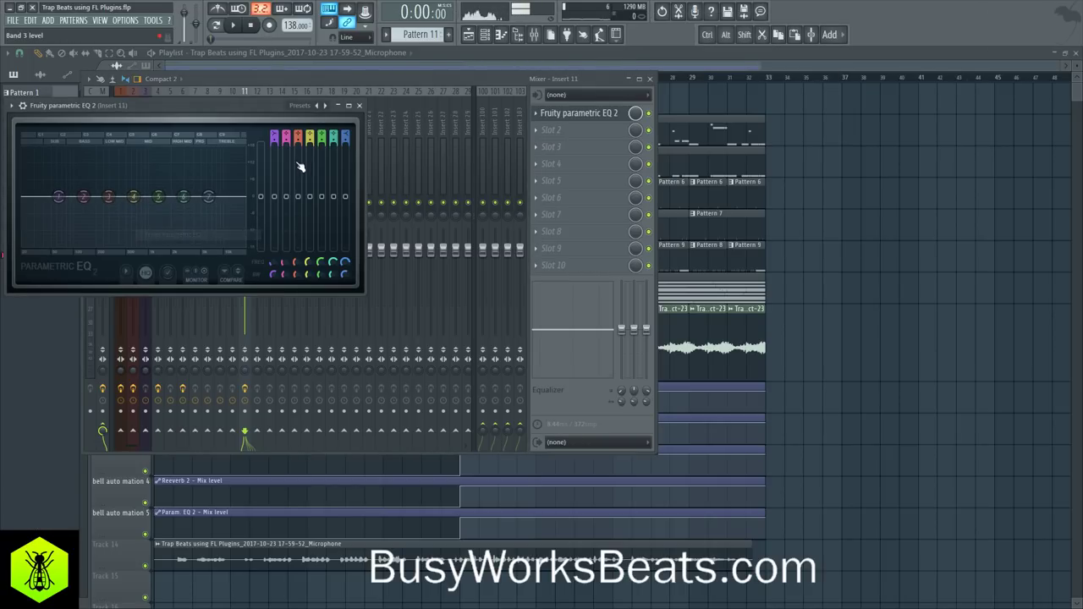
During playback, cut the lows on Insert 11 with a steep high-pass and slightly boost EQ bands 4, 6 and 7
{"action": "left_click_drag", "start_coordinate": [274, 136], "coordinate": [274, 144]}
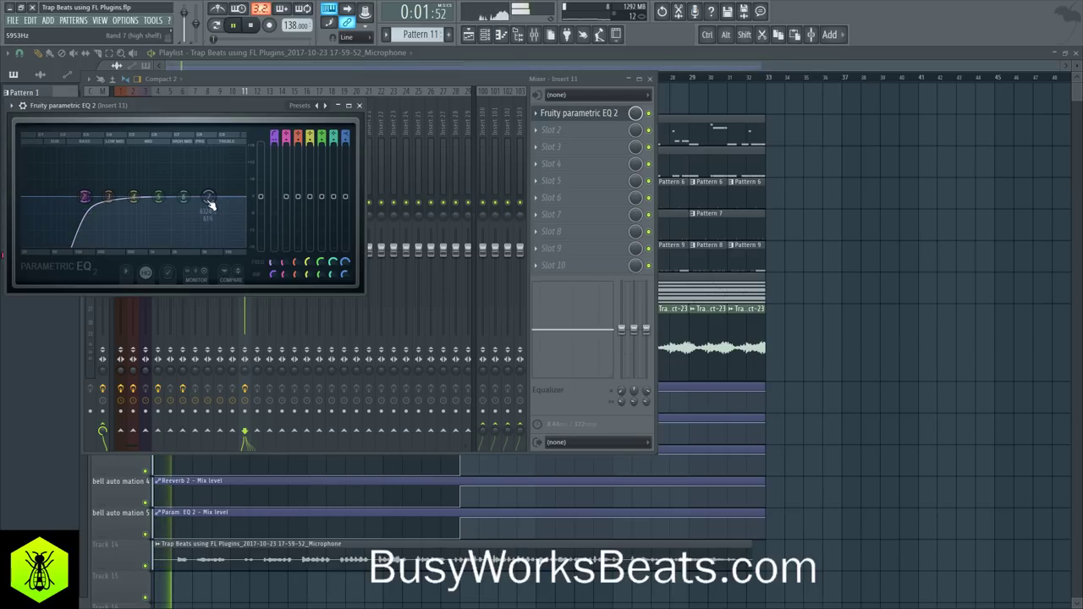
{"action": "mouse_move", "coordinate": [208, 197]}
{"action": "left_mouse_down"}
{"action": "mouse_move", "coordinate": [194, 189]}
{"action": "mouse_move", "coordinate": [206, 178]}
{"action": "mouse_move", "coordinate": [185, 178]}
{"action": "mouse_move", "coordinate": [222, 181]}
{"action": "mouse_move", "coordinate": [190, 185]}
{"action": "left_mouse_up"}
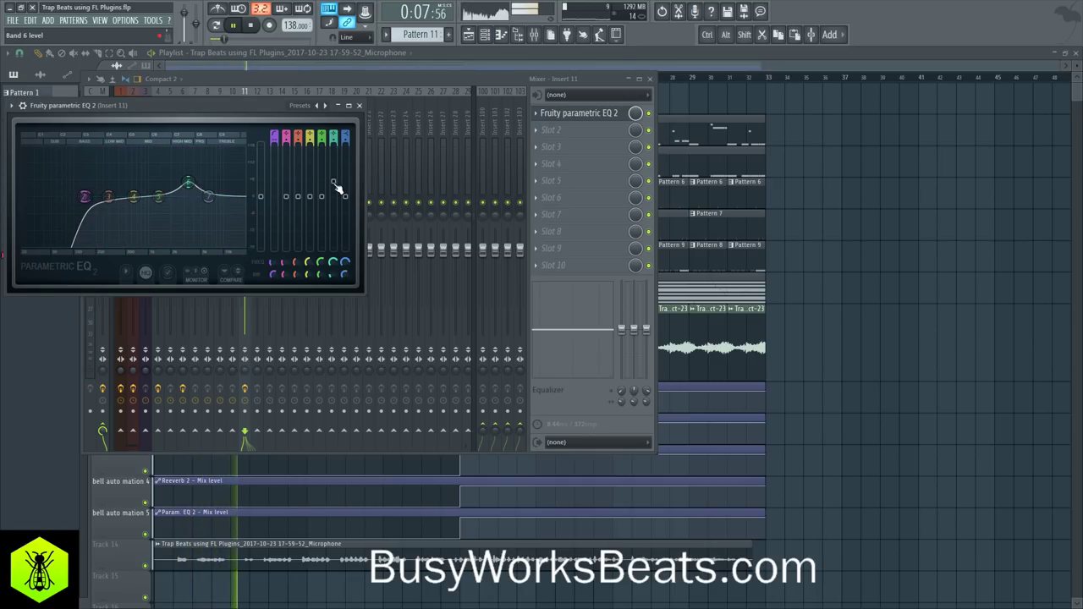
{"action": "left_click_drag", "start_coordinate": [336, 188], "coordinate": [337, 191]}
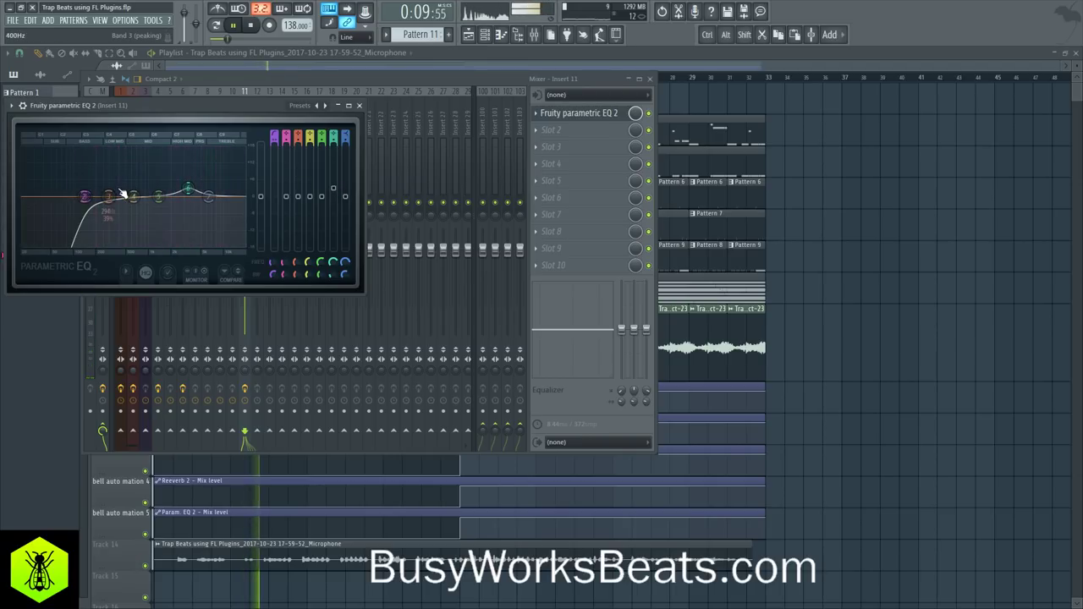
{"action": "left_click_drag", "start_coordinate": [141, 187], "coordinate": [141, 191]}
{"action": "left_click_drag", "start_coordinate": [346, 197], "coordinate": [345, 195]}
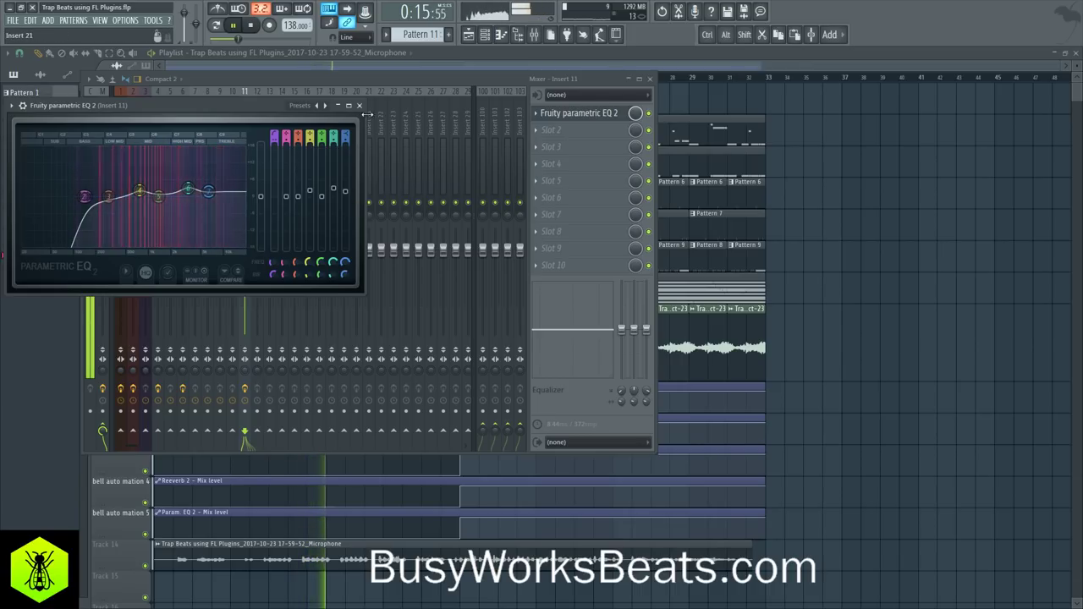
{"action": "left_click", "coordinate": [358, 106]}
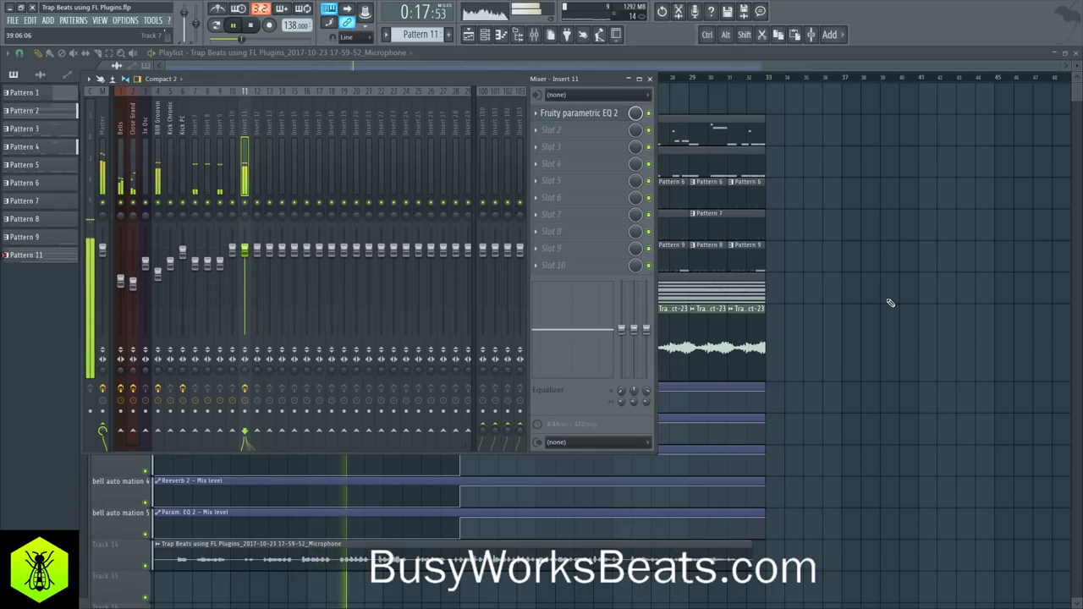
Stop playback, save the project and replay the beat from bar 1
{"action": "key", "text": "F9"}
{"action": "key", "text": "space"}
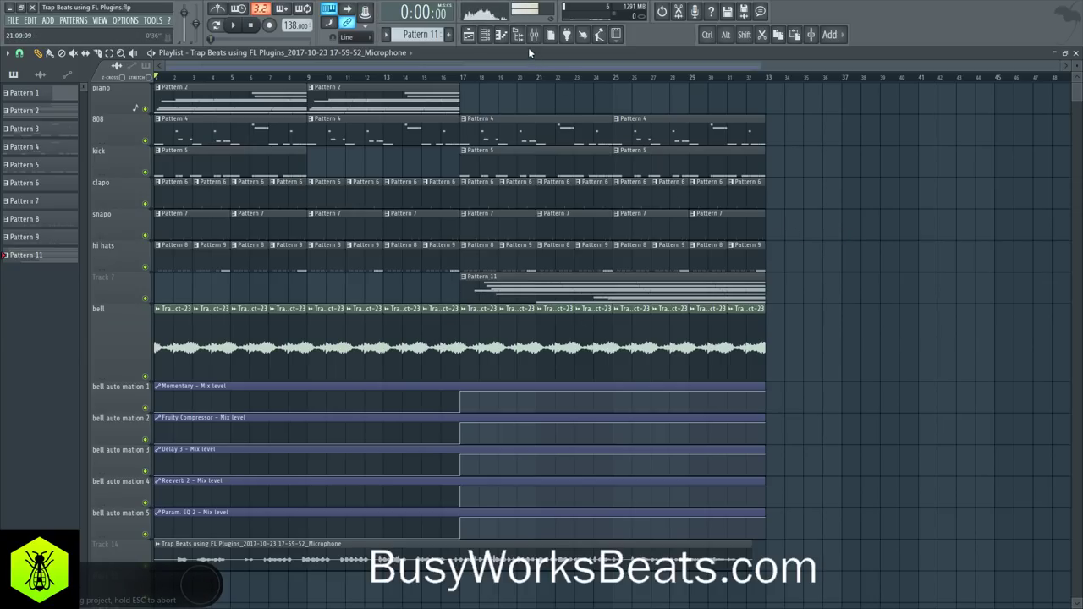
{"action": "key", "text": "F9"}
{"action": "key", "text": "space"}
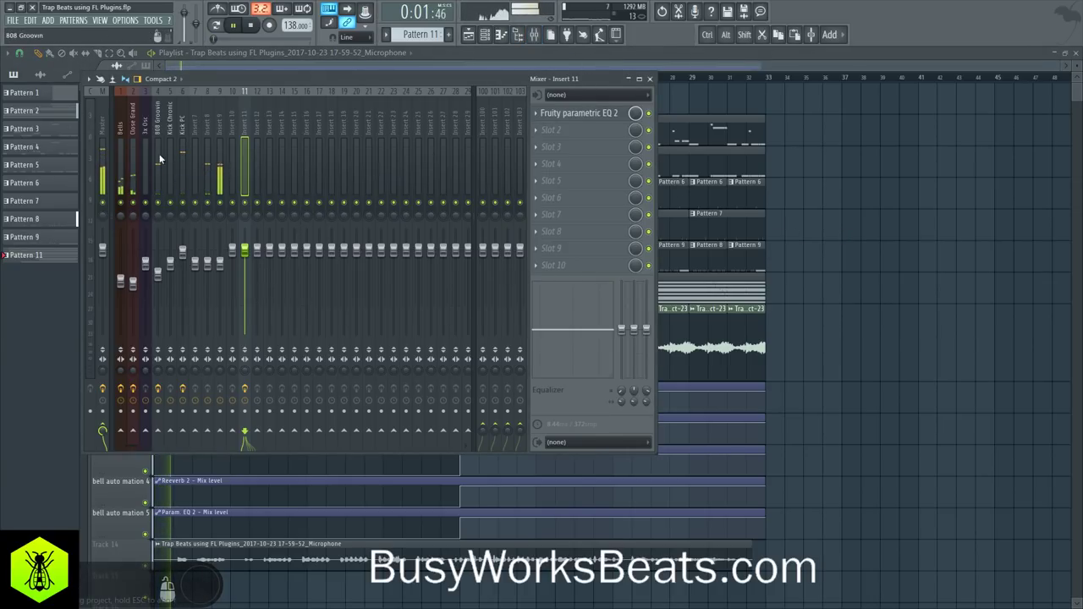
Raise the Bells fader to about -4.4 dB, raise 808 Groovin and Insert 8, and lower Insert 9 to about -7.0 dB
{"action": "left_click", "coordinate": [123, 127]}
{"action": "left_click_drag", "start_coordinate": [121, 281], "coordinate": [120, 271]}
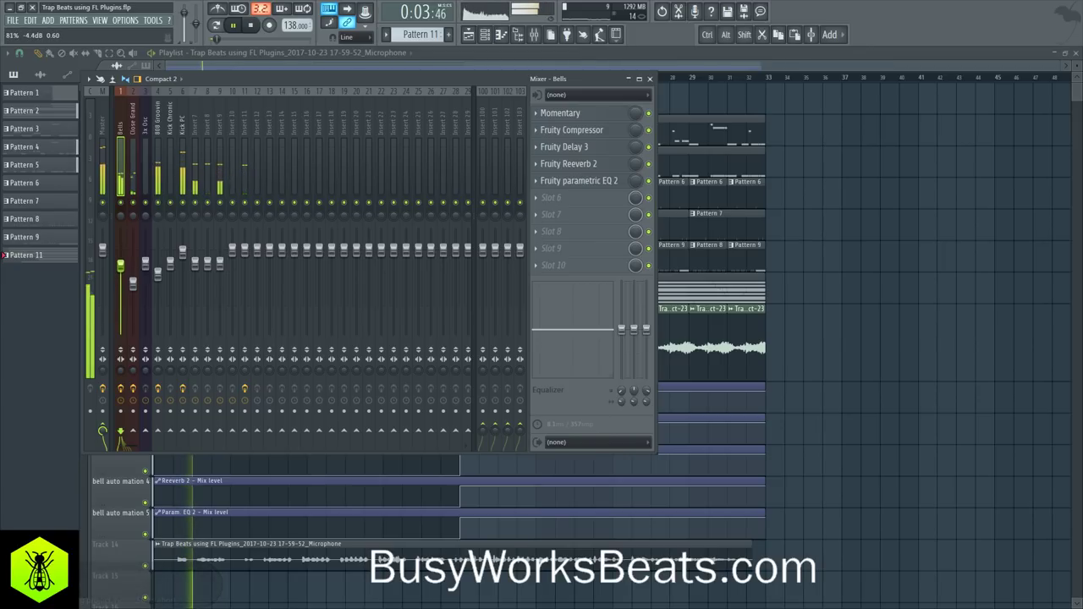
{"action": "left_click", "coordinate": [183, 251]}
{"action": "left_click_drag", "start_coordinate": [161, 271], "coordinate": [220, 275]}
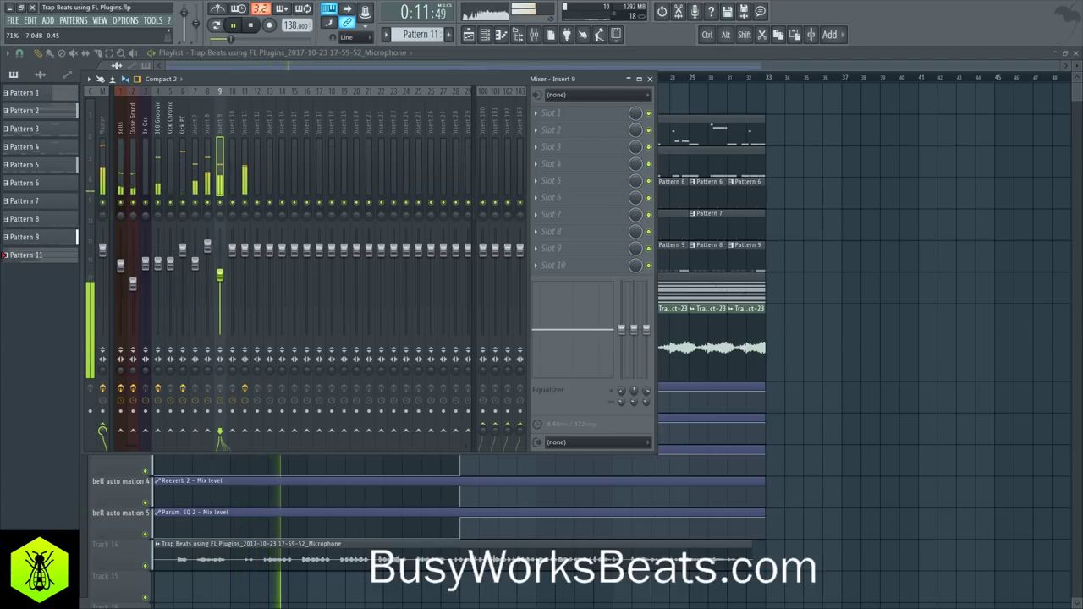
Raise the Insert 11 fader slightly and save the project
{"action": "left_click", "coordinate": [183, 128]}
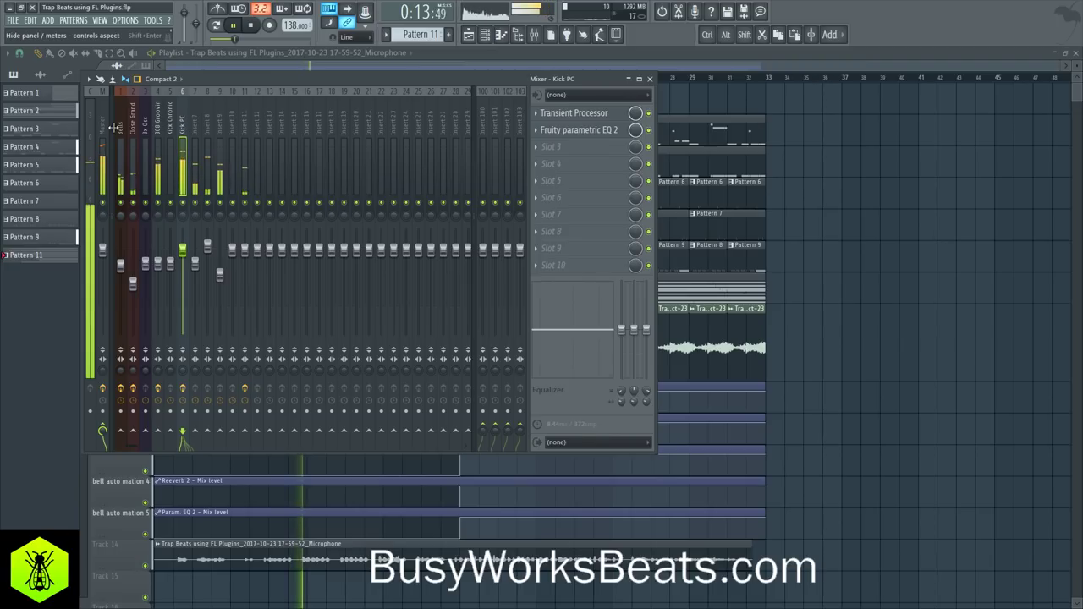
{"action": "left_click", "coordinate": [242, 130]}
{"action": "left_click_drag", "start_coordinate": [251, 256], "coordinate": [251, 254]}
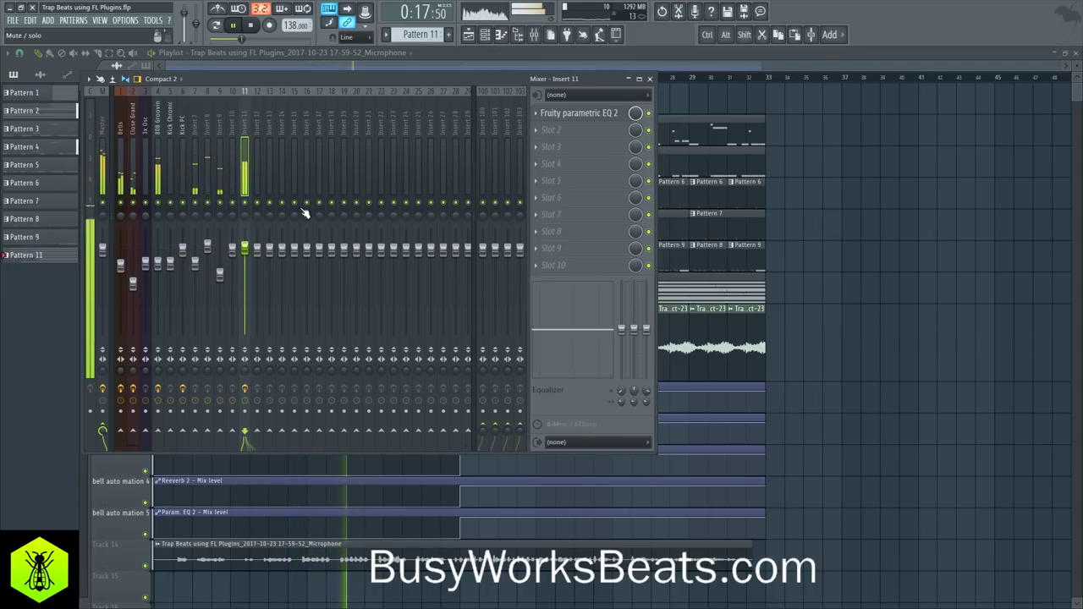
{"action": "key", "text": "F9"}
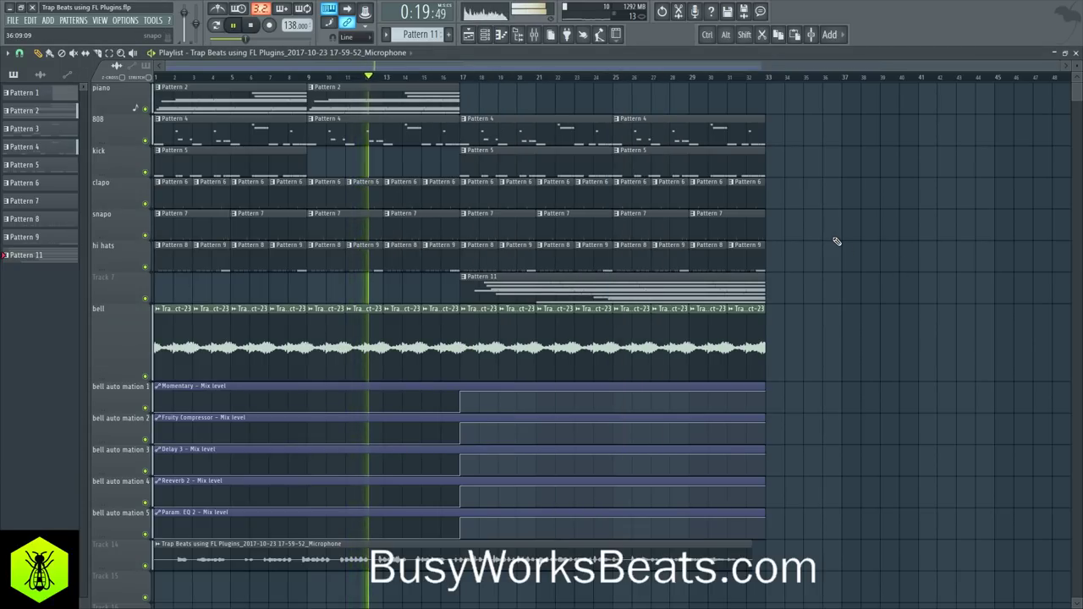
{"action": "key", "text": "ctrl+s"}
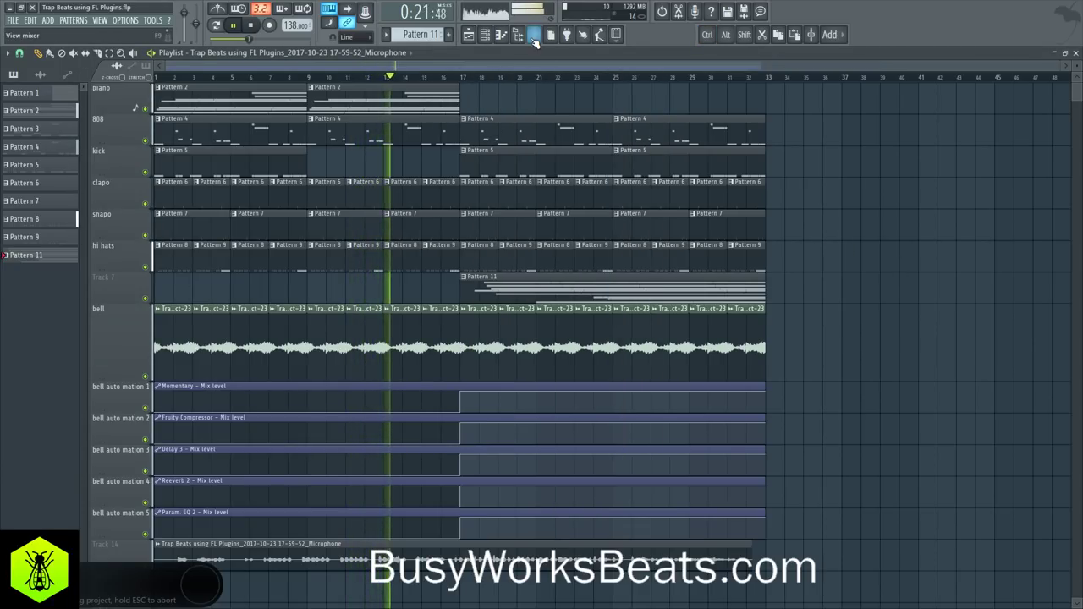
Stop playback and load Fruity Reeverb 2 into slot 1 of mixer Insert 100
{"action": "key", "text": "F9"}
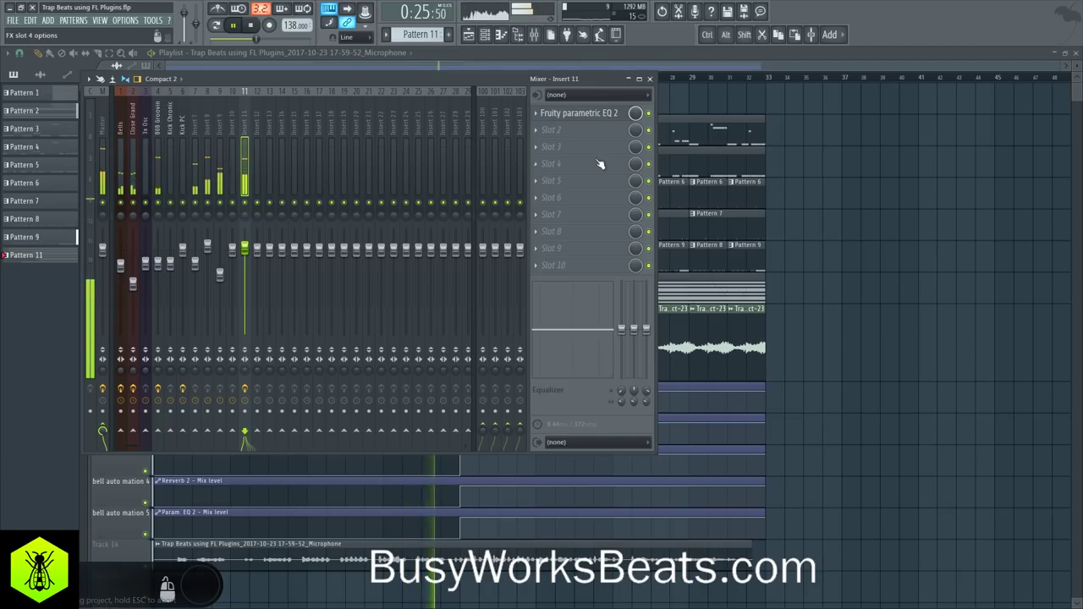
{"action": "left_click", "coordinate": [482, 128]}
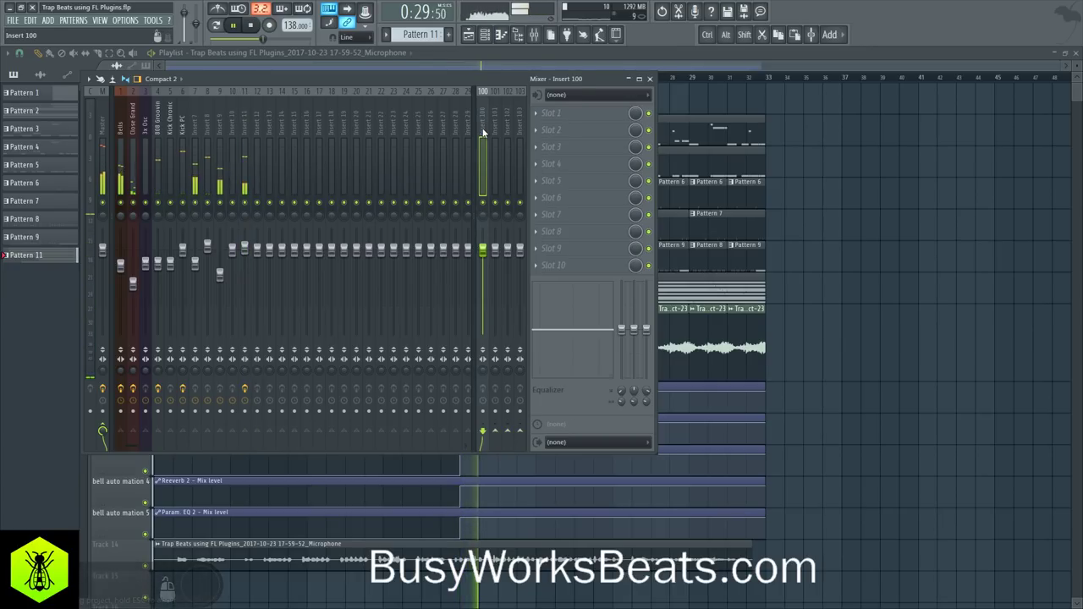
{"action": "key", "text": "space"}
{"action": "left_click", "coordinate": [551, 123]}
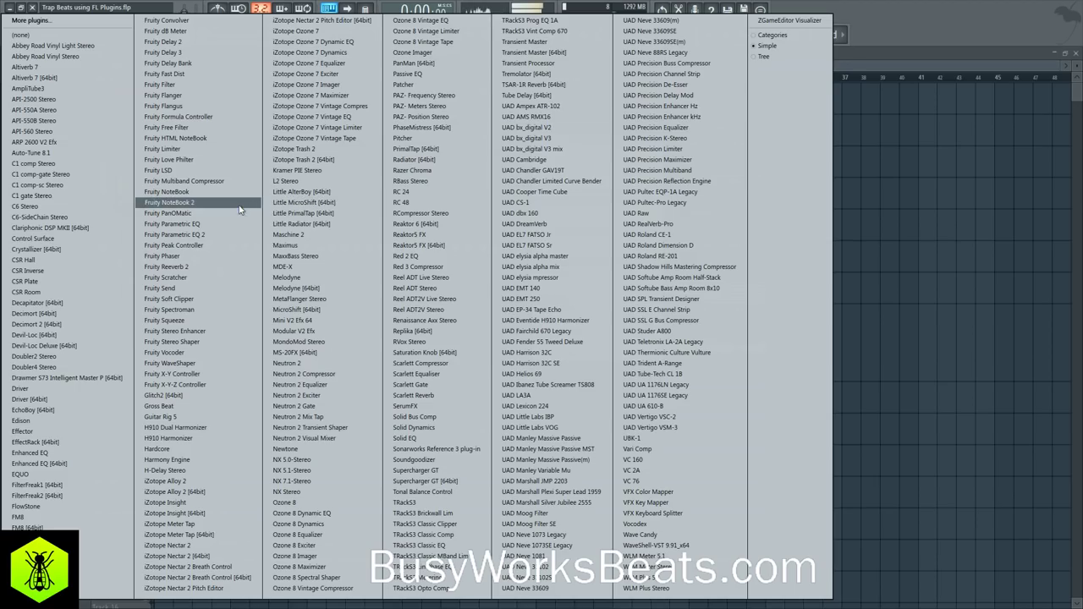
{"action": "left_click", "coordinate": [227, 267]}
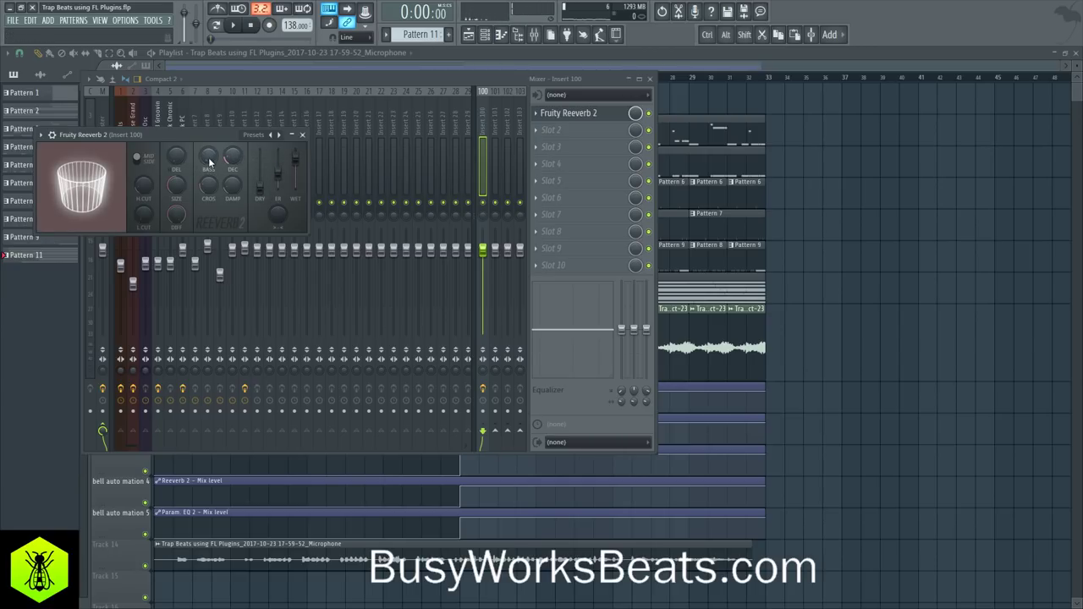
{"action": "left_click", "coordinate": [303, 137]}
Send Insert 11 to Insert 100 and play the beat to hear the reverb
{"action": "left_click", "coordinate": [240, 119]}
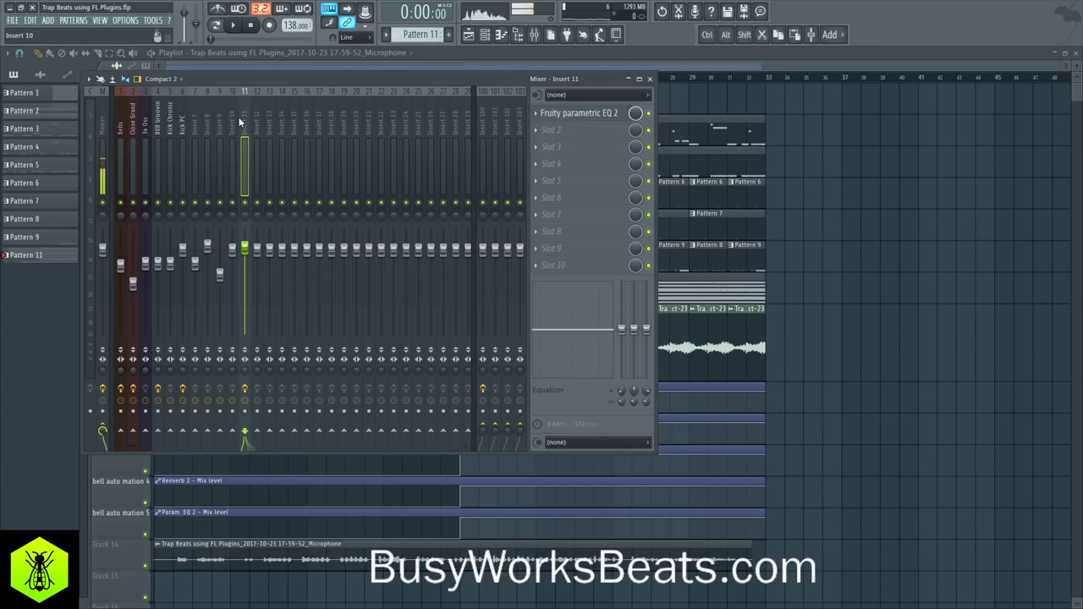
{"action": "key", "text": "space"}
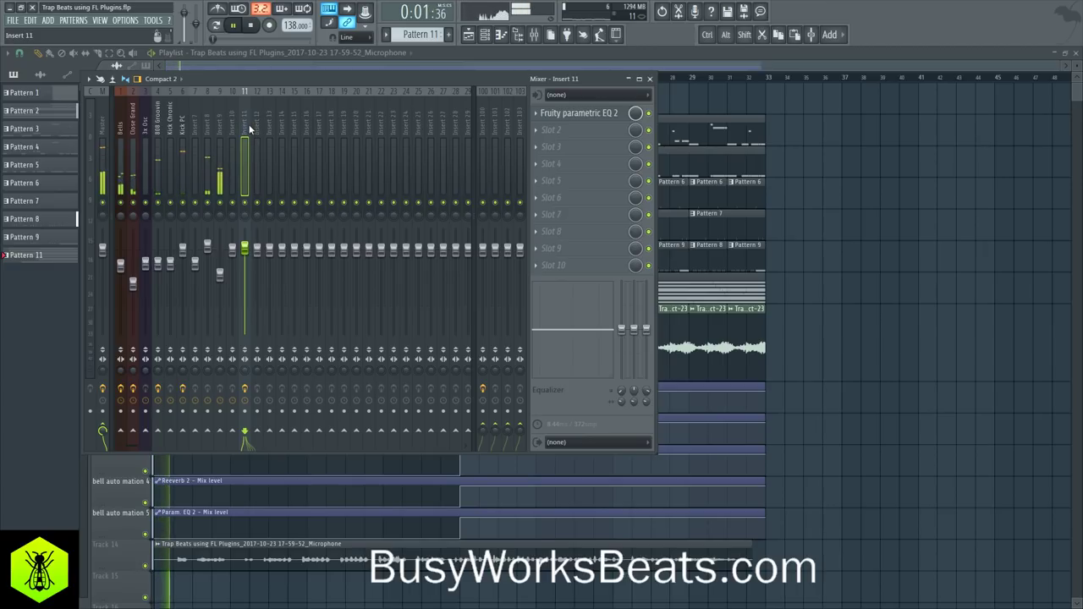
{"action": "key", "text": "space"}
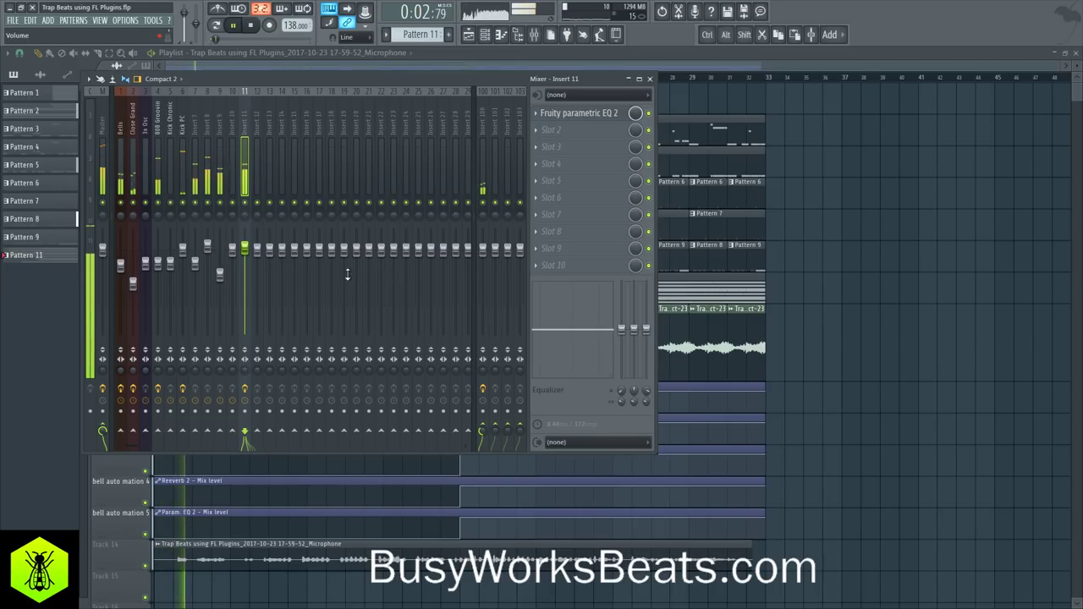
Raise the low cut of Fruity Reeverb 2 on Insert 100 during playback
{"action": "left_click", "coordinate": [482, 122]}
{"action": "left_click_drag", "start_coordinate": [143, 215], "coordinate": [143, 201]}
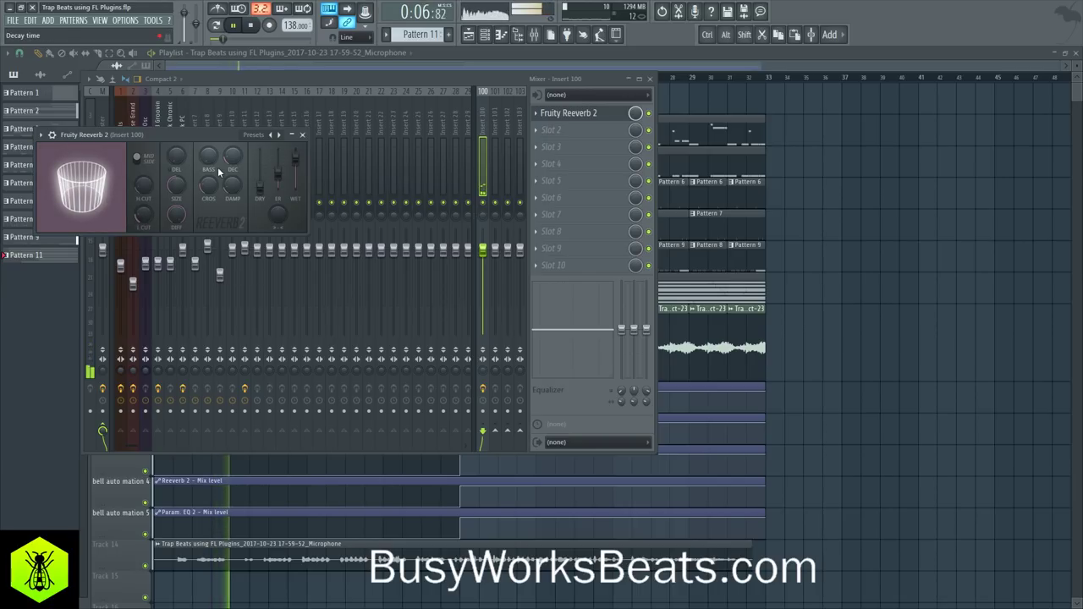
{"action": "left_click", "coordinate": [303, 135]}
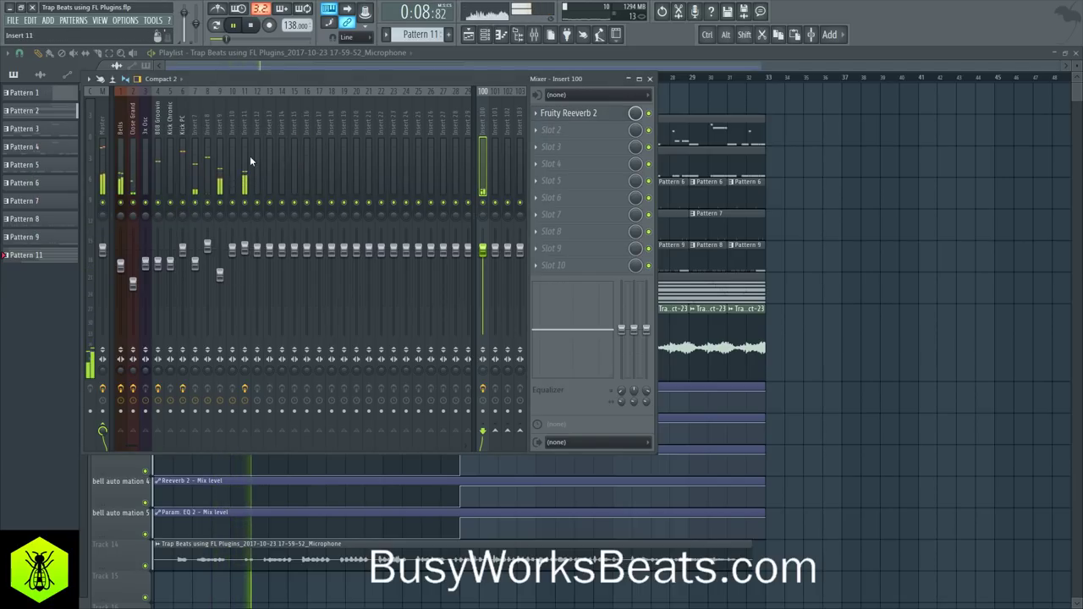
{"action": "left_click", "coordinate": [571, 115]}
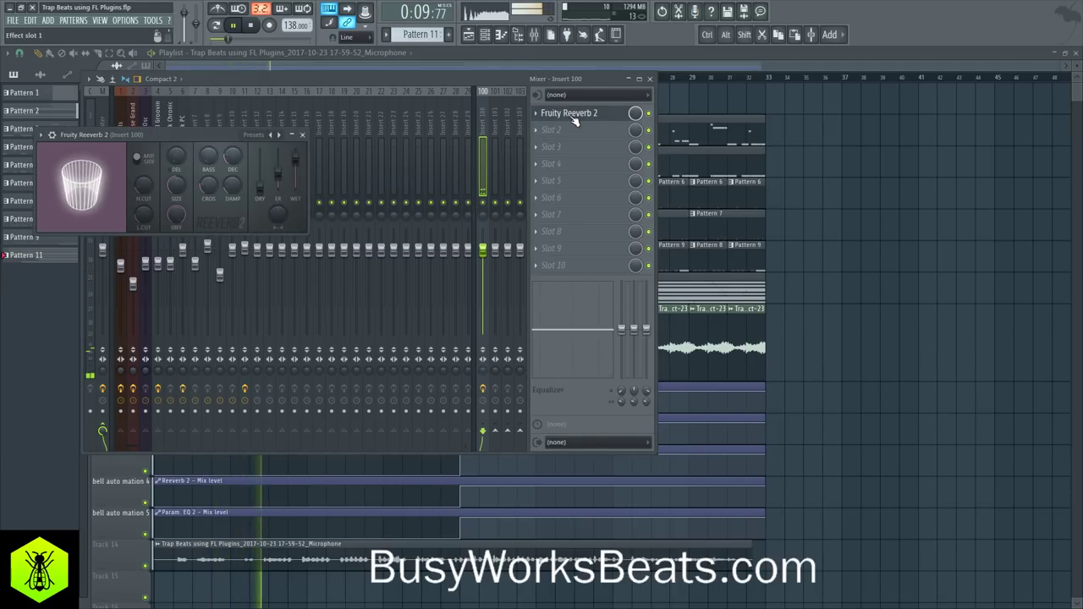
{"action": "left_click", "coordinate": [302, 136]}
Set Insert 11's send level to Insert 100 to about 43%, stop playback and save the project
{"action": "left_click", "coordinate": [246, 126]}
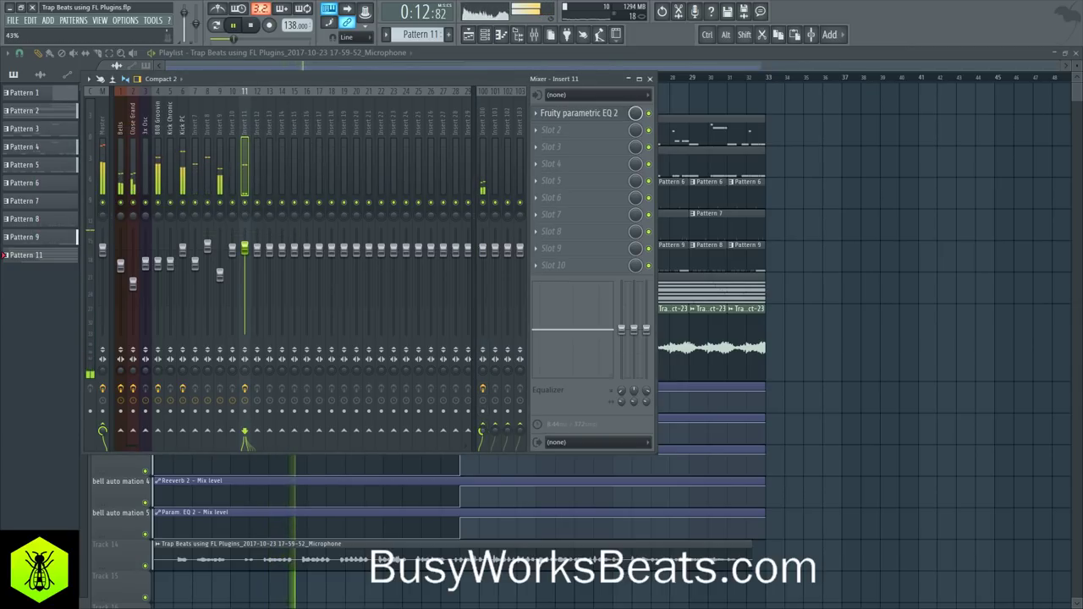
{"action": "key", "text": "space"}
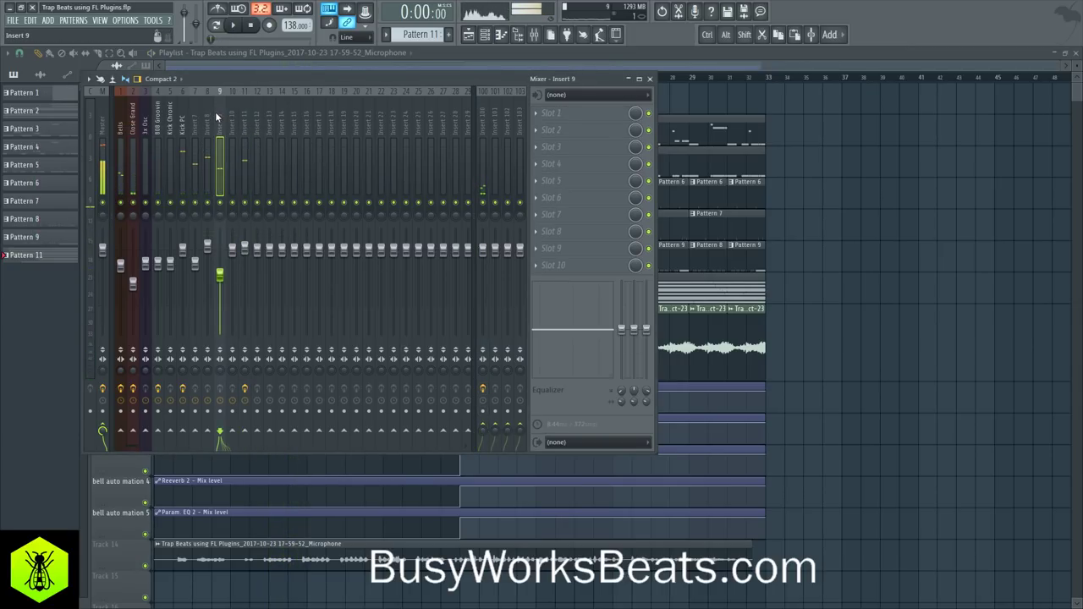
{"action": "key", "text": "ctrl+s"}
{"action": "key", "text": "F9"}
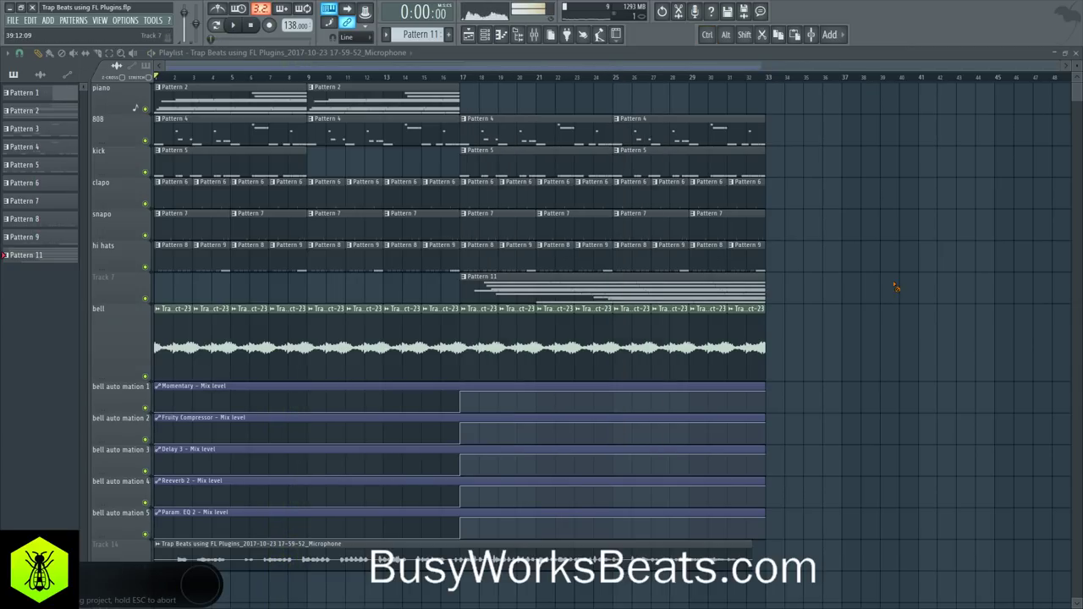
Lower the Microphone mixer track's fader all the way to silence
{"action": "left_click", "coordinate": [537, 38]}
{"action": "scroll", "coordinate": [257, 111], "scroll_direction": "right", "scroll_amount": 10}
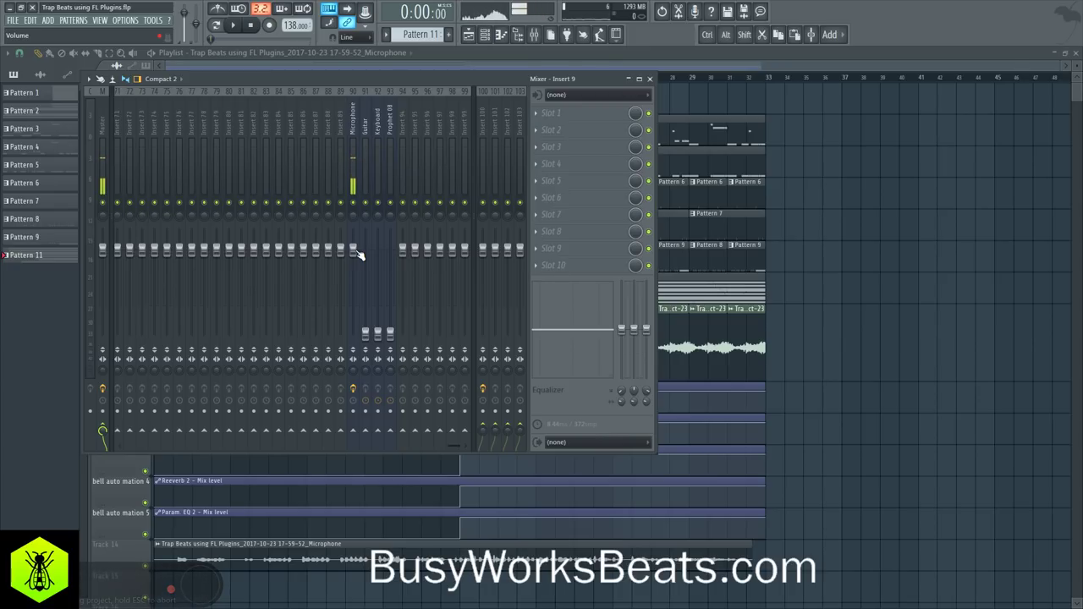
{"action": "left_click_drag", "start_coordinate": [359, 254], "coordinate": [353, 335]}
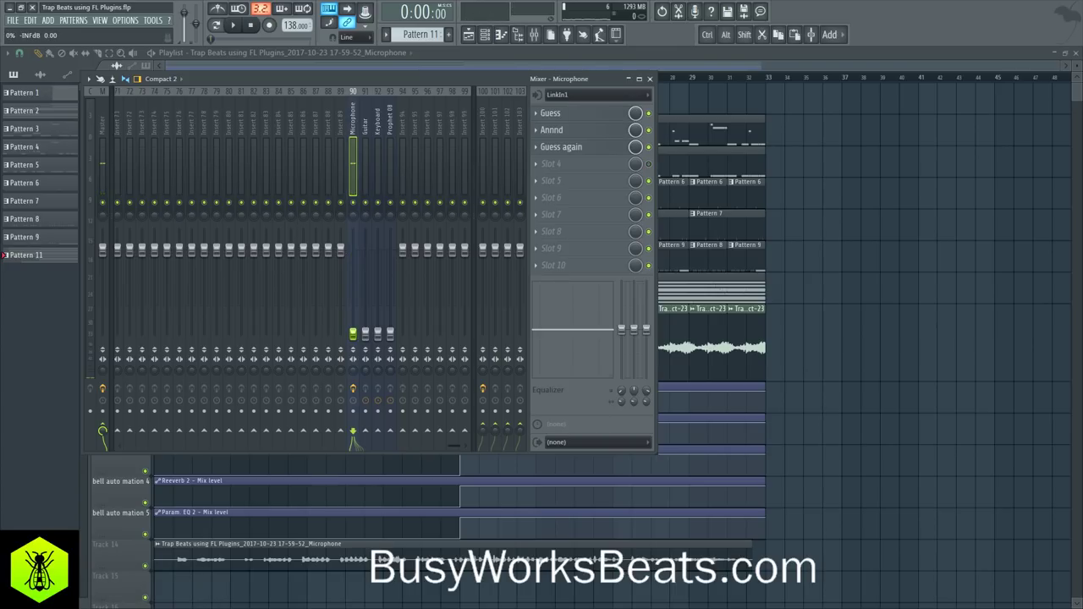
Play the beat and check the Fruity parametric EQ 2 curve on the 808 Groovin mixer track
{"action": "key", "text": "space"}
{"action": "key", "text": "F9"}
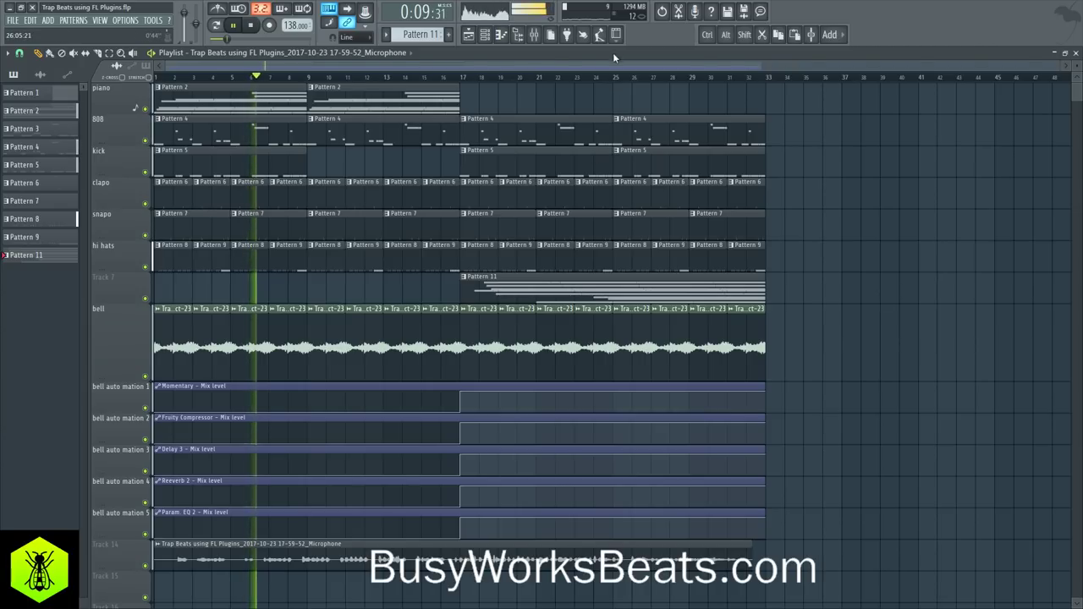
{"action": "left_click", "coordinate": [534, 35]}
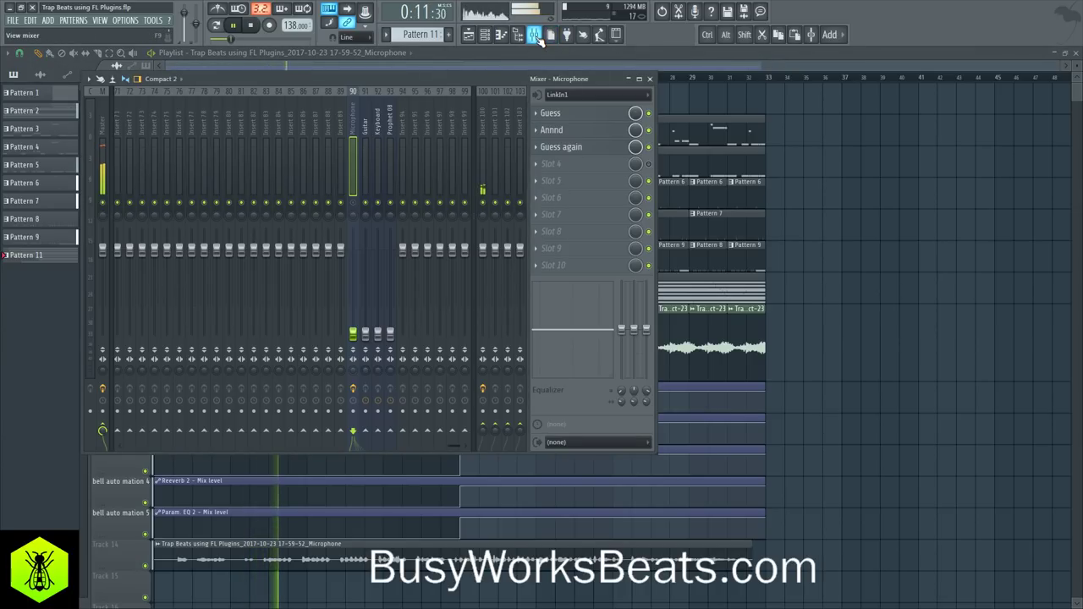
{"action": "scroll", "coordinate": [284, 117], "scroll_direction": "up", "scroll_amount": 10}
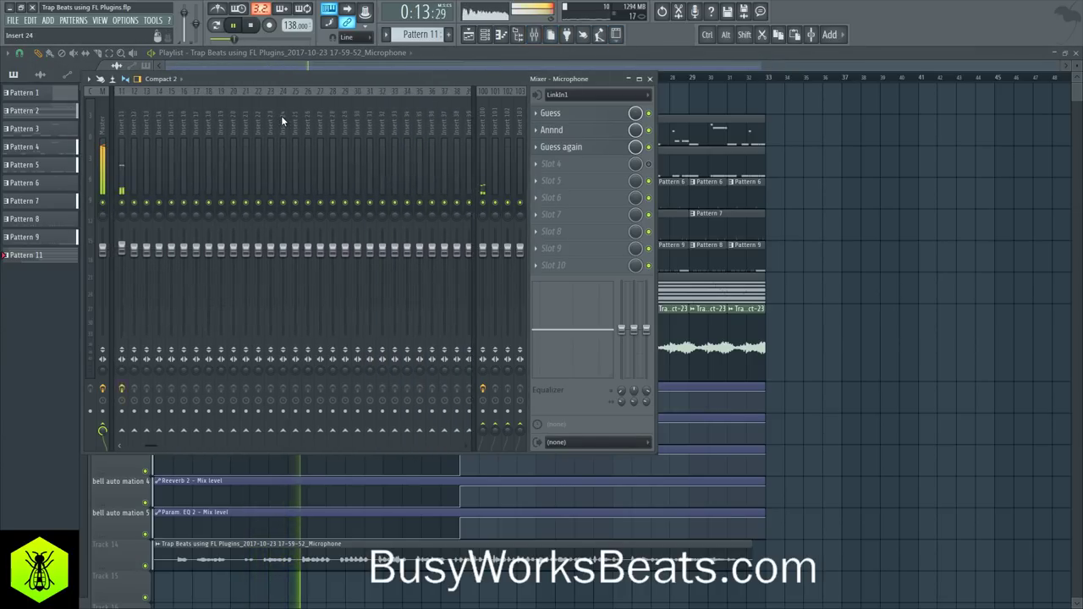
{"action": "scroll", "coordinate": [283, 118], "scroll_direction": "up", "scroll_amount": 5}
{"action": "left_click", "coordinate": [154, 132]}
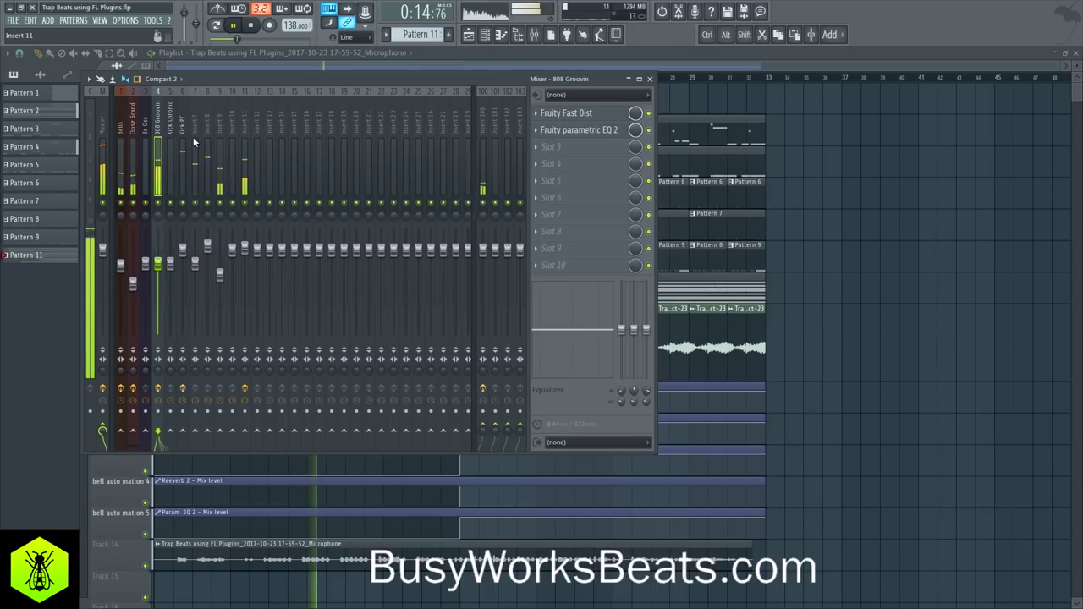
{"action": "left_click", "coordinate": [604, 130]}
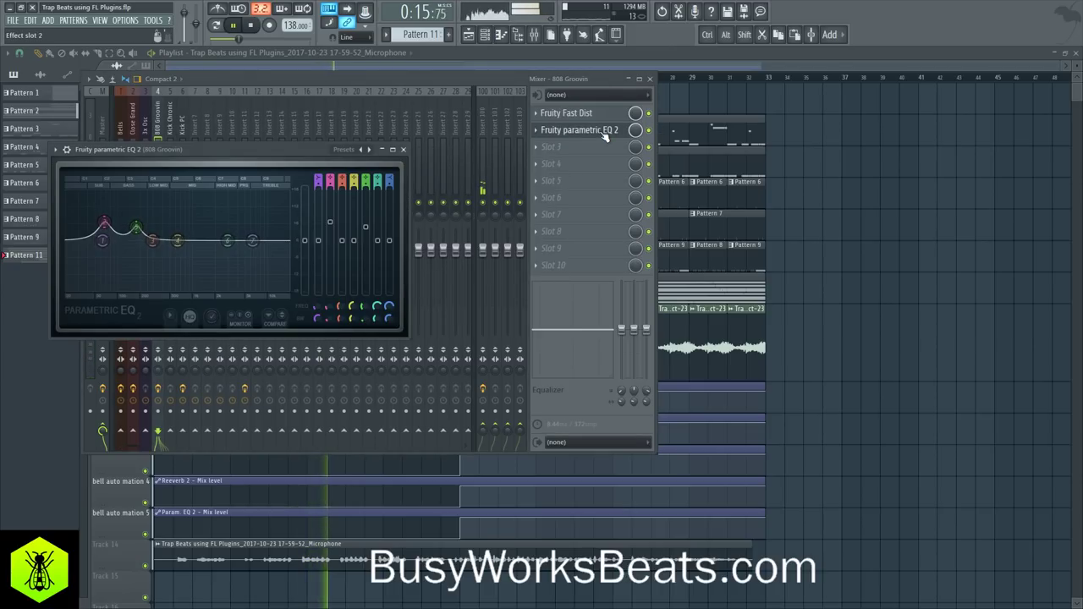
{"action": "left_click", "coordinate": [404, 150]}
Balance the drum faders during playback, with Insert 9 at about 79%, Insert 7 slightly louder and Insert 8 at about 103%
{"action": "left_click", "coordinate": [206, 133]}
{"action": "left_click", "coordinate": [206, 246]}
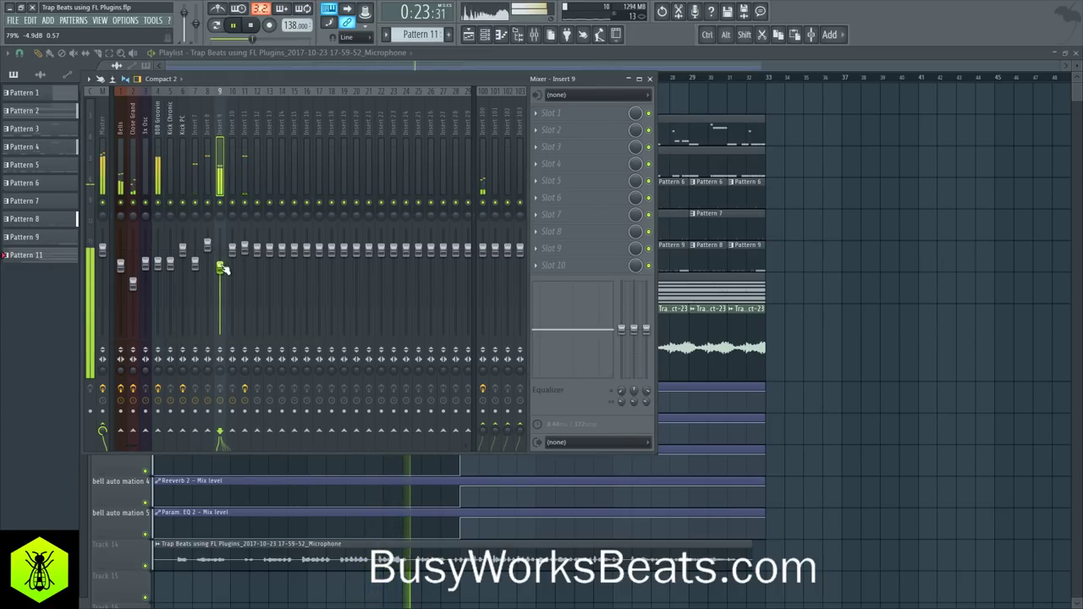
{"action": "left_click_drag", "start_coordinate": [194, 263], "coordinate": [209, 245]}
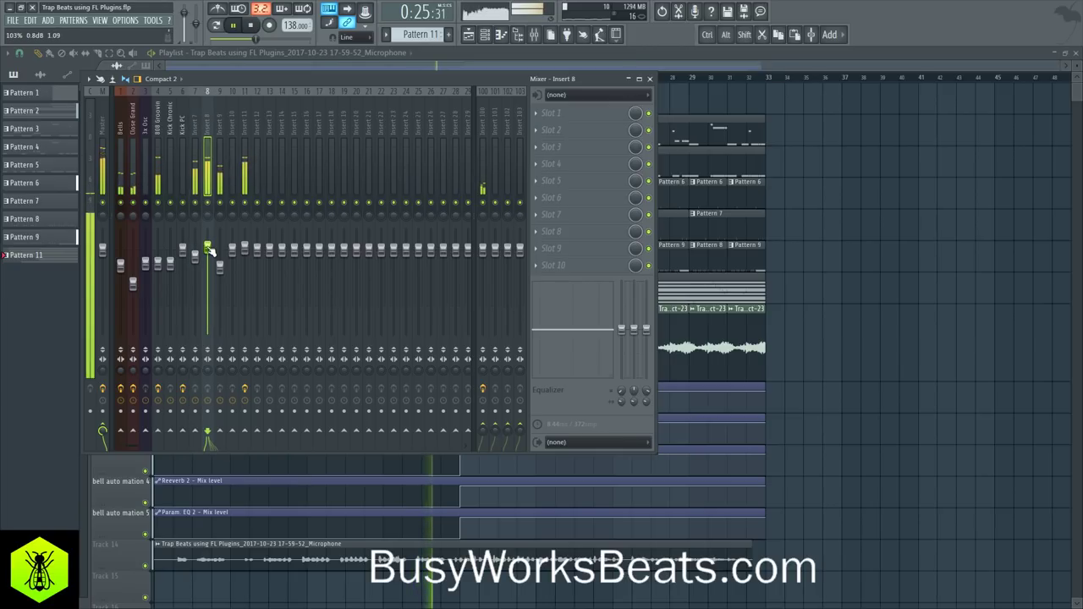
Add Fruity Limiter after the EQ on Insert 11 and switch it to compressor mode
{"action": "left_click", "coordinate": [609, 112]}
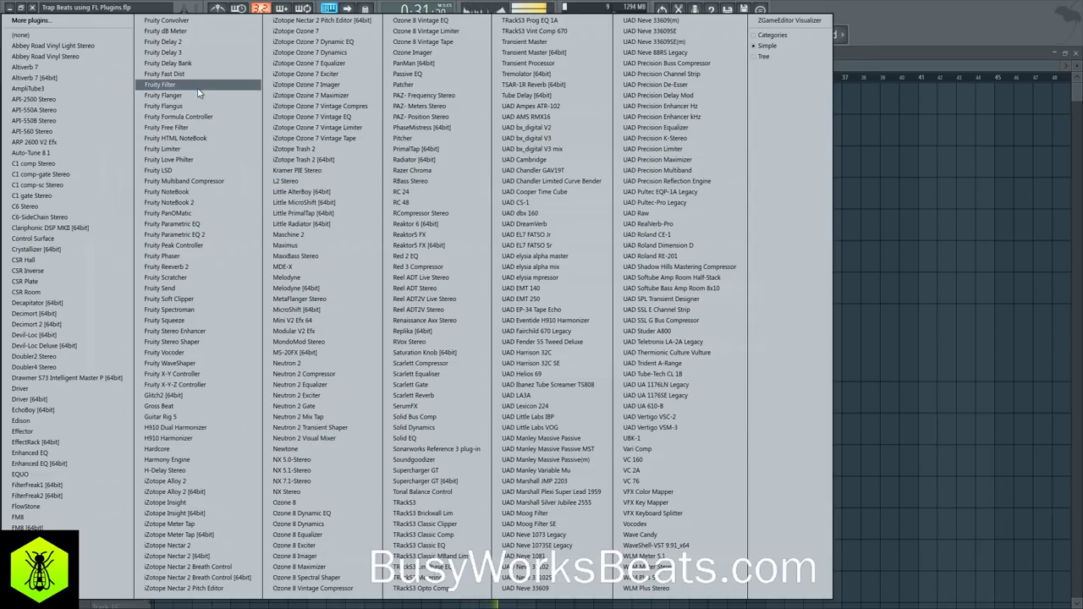
{"action": "left_click", "coordinate": [202, 153]}
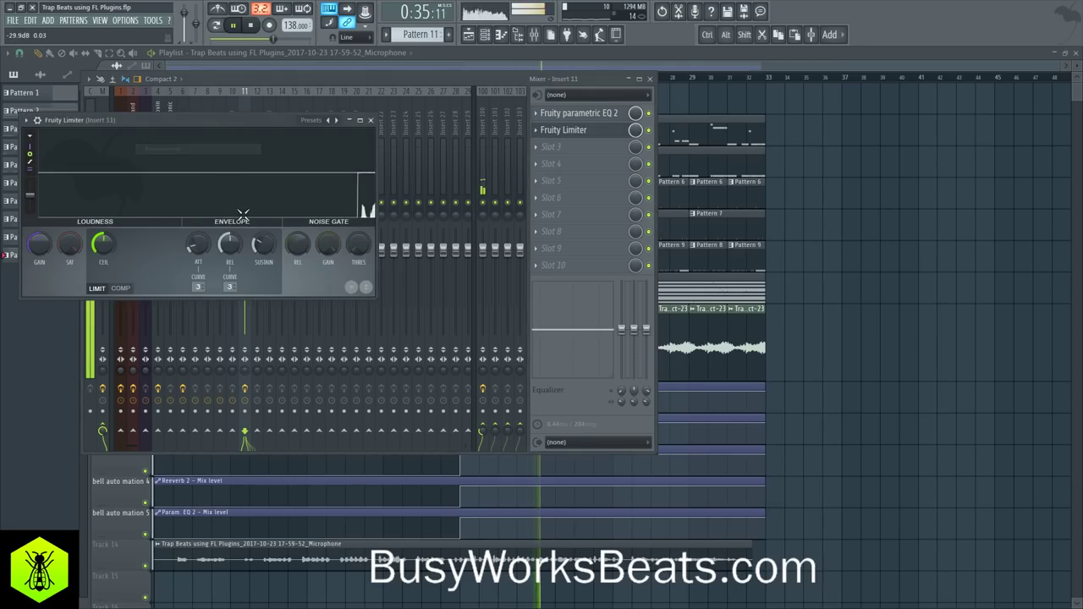
{"action": "left_click_drag", "start_coordinate": [185, 129], "coordinate": [284, 147]}
{"action": "left_click", "coordinate": [225, 307]}
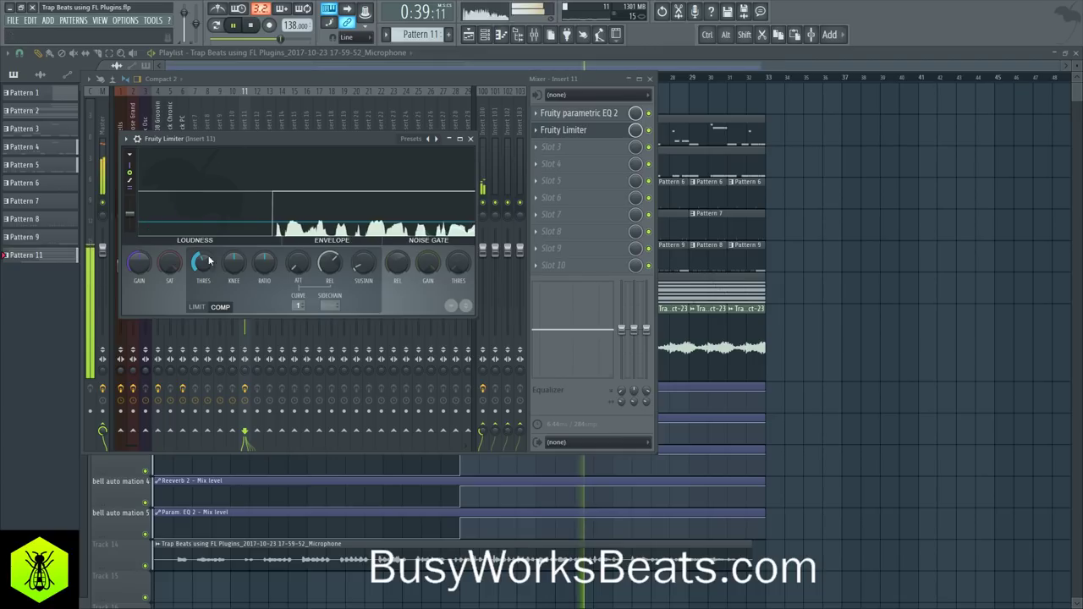
Adjust Insert 11's compressor threshold, knee, ratio and attack, and raise its gain to about 4.5 dB
{"action": "left_click_drag", "start_coordinate": [234, 264], "coordinate": [298, 259]}
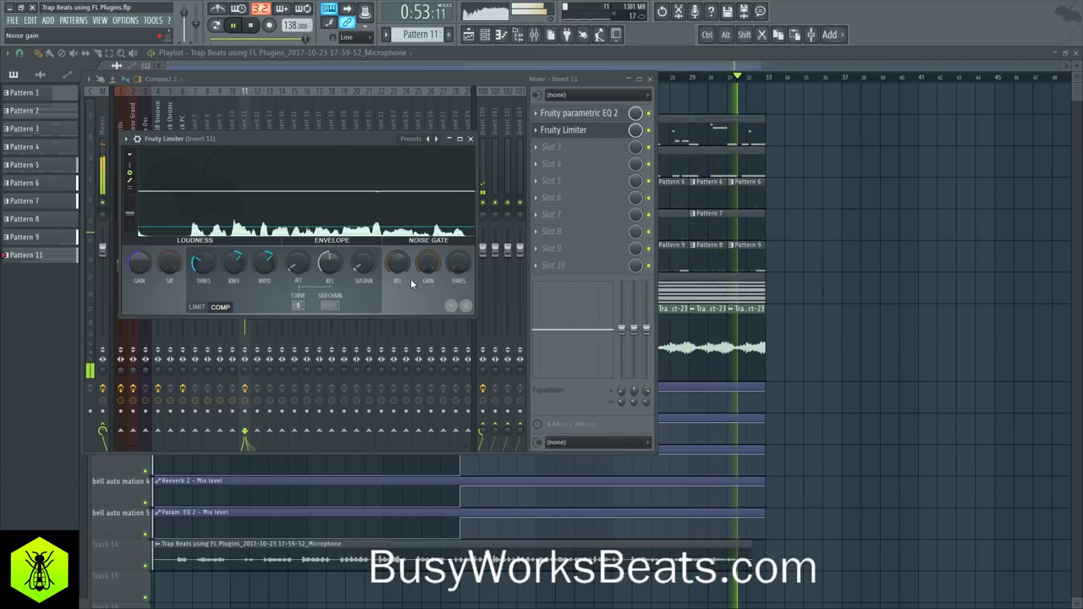
{"action": "left_click_drag", "start_coordinate": [139, 264], "coordinate": [139, 254]}
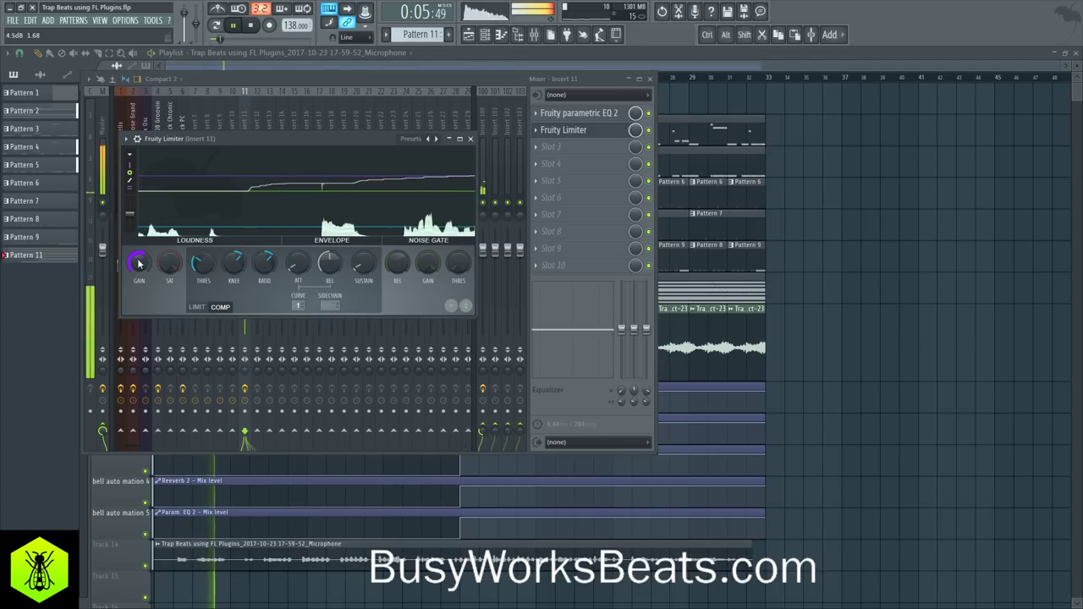
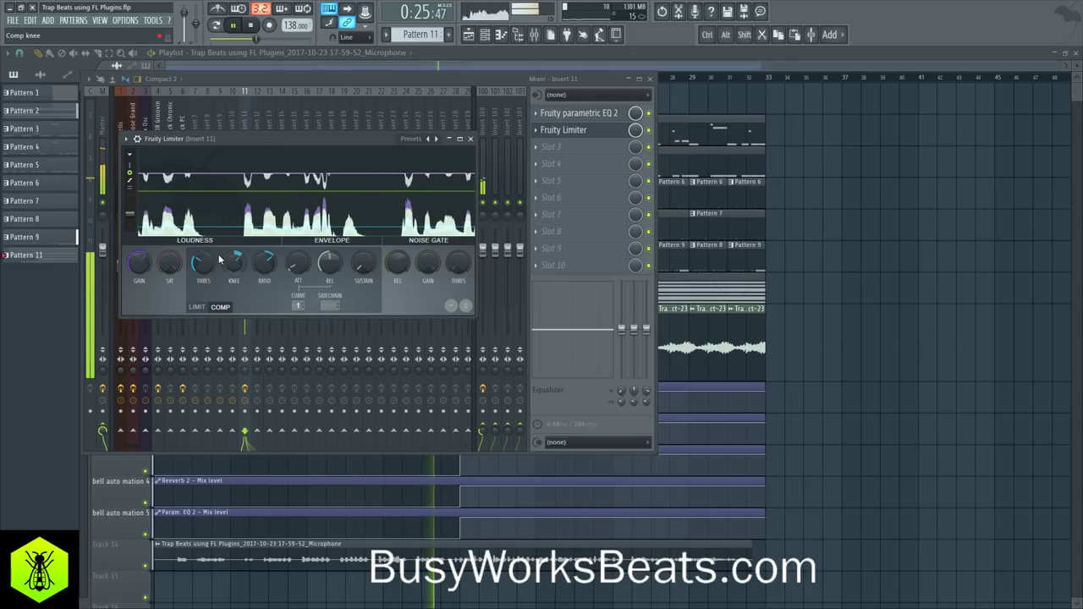
{"action": "left_click_drag", "start_coordinate": [293, 267], "coordinate": [293, 253]}
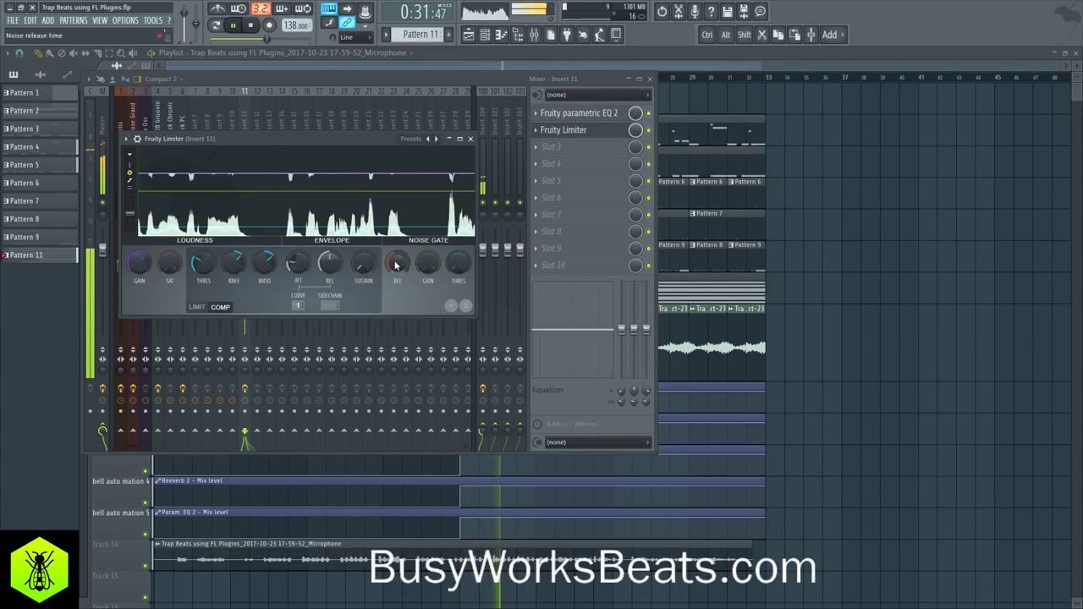
{"action": "left_click", "coordinate": [471, 138]}
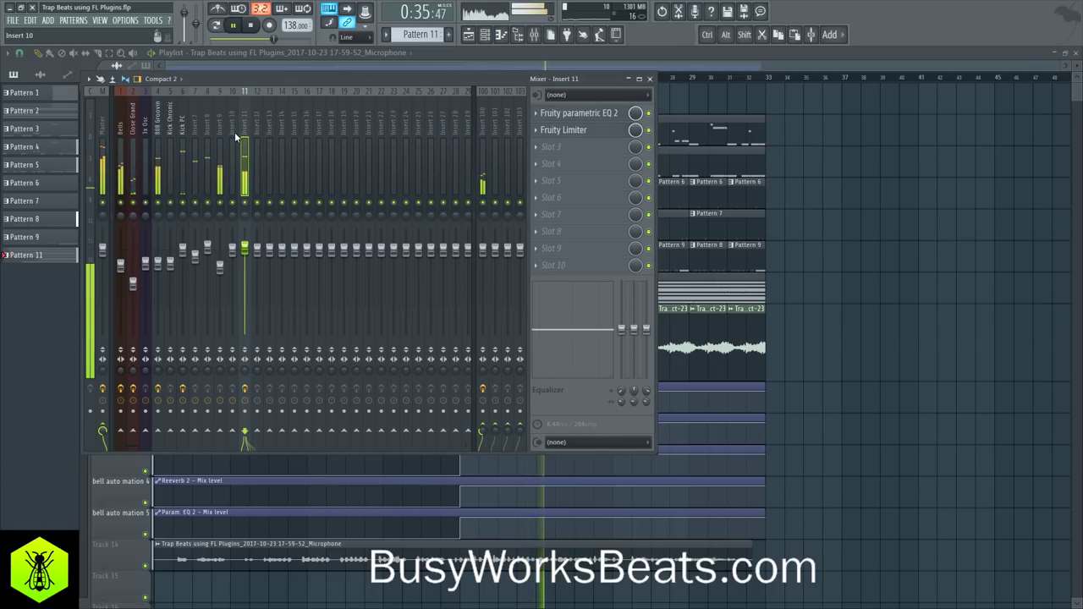
Lower the frequencies of the two boosted bands, 2 and 5, in 808 Groovin's Fruity parametric EQ 2
{"action": "left_click", "coordinate": [158, 237]}
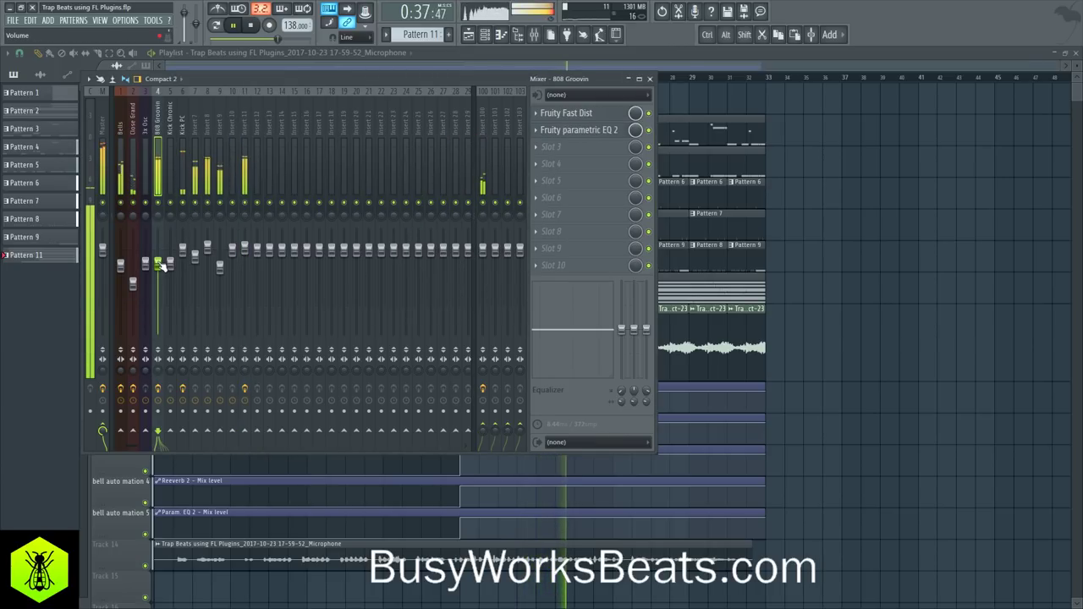
{"action": "left_click", "coordinate": [592, 132]}
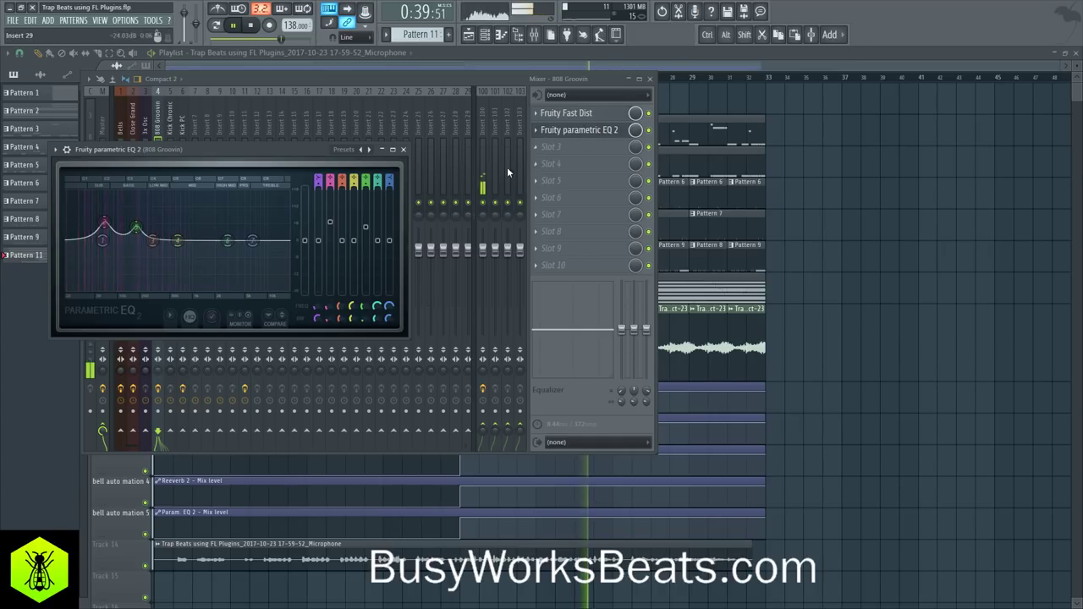
{"action": "right_click", "coordinate": [327, 309]}
{"action": "left_click", "coordinate": [355, 432]}
{"action": "left_click_drag", "start_coordinate": [327, 308], "coordinate": [327, 320]}
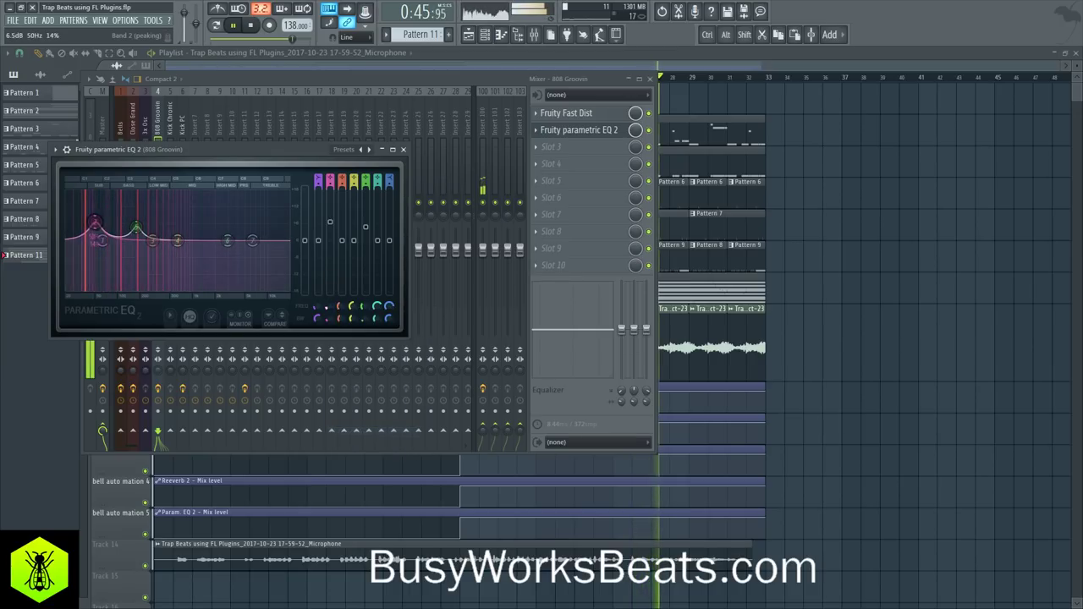
{"action": "right_click", "coordinate": [327, 307]}
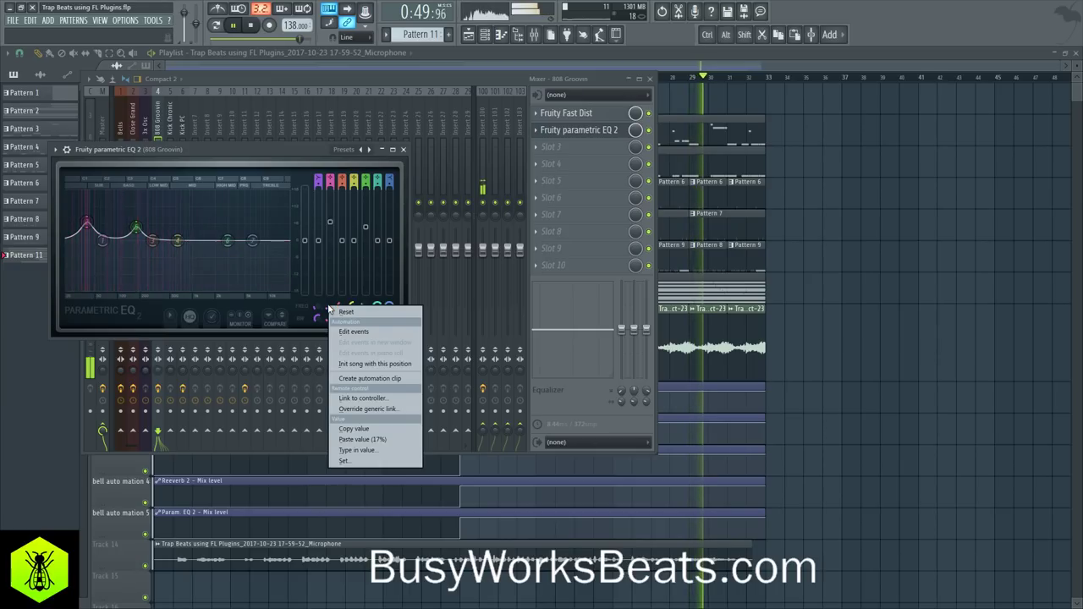
{"action": "left_click", "coordinate": [221, 152]}
{"action": "left_click_drag", "start_coordinate": [365, 306], "coordinate": [365, 318]}
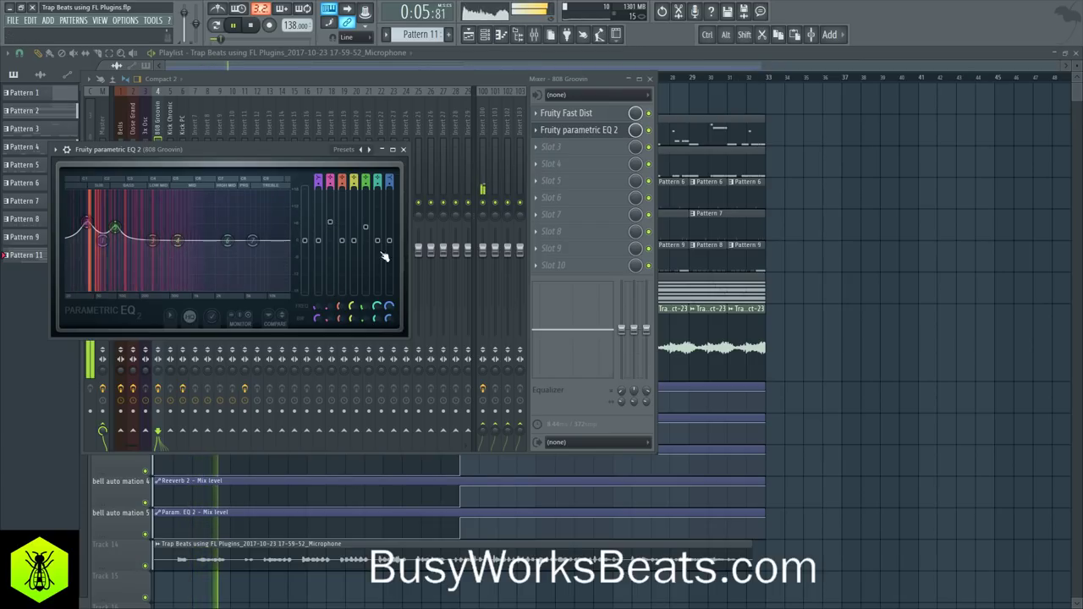
{"action": "left_click", "coordinate": [402, 149]}
Lower the Kick PC fader to about 94% and check the track's Fruity parametric EQ 2 curve
{"action": "left_click", "coordinate": [182, 127]}
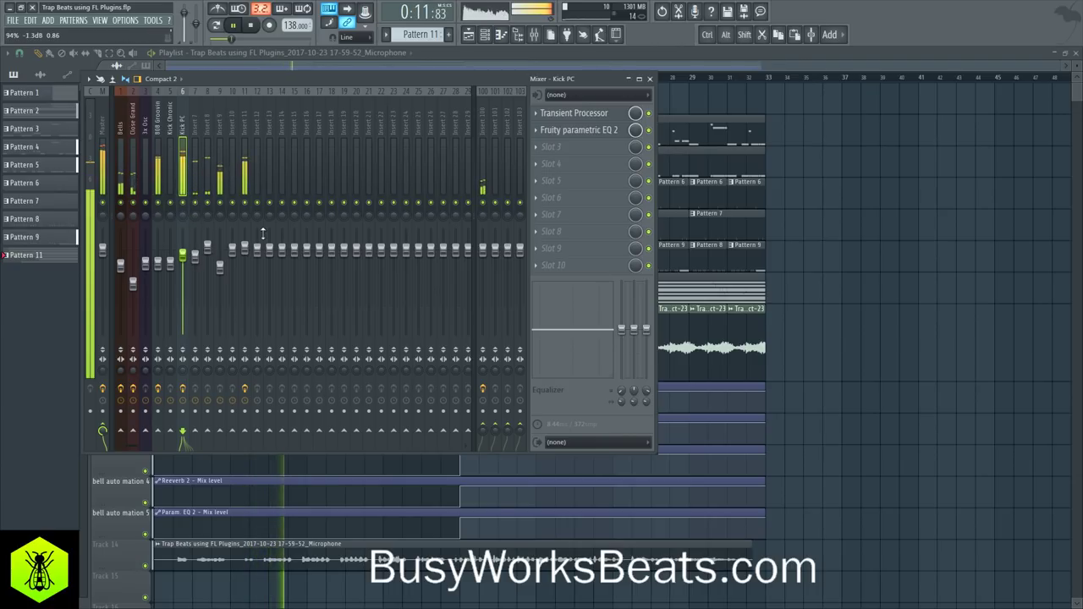
{"action": "left_click", "coordinate": [581, 132]}
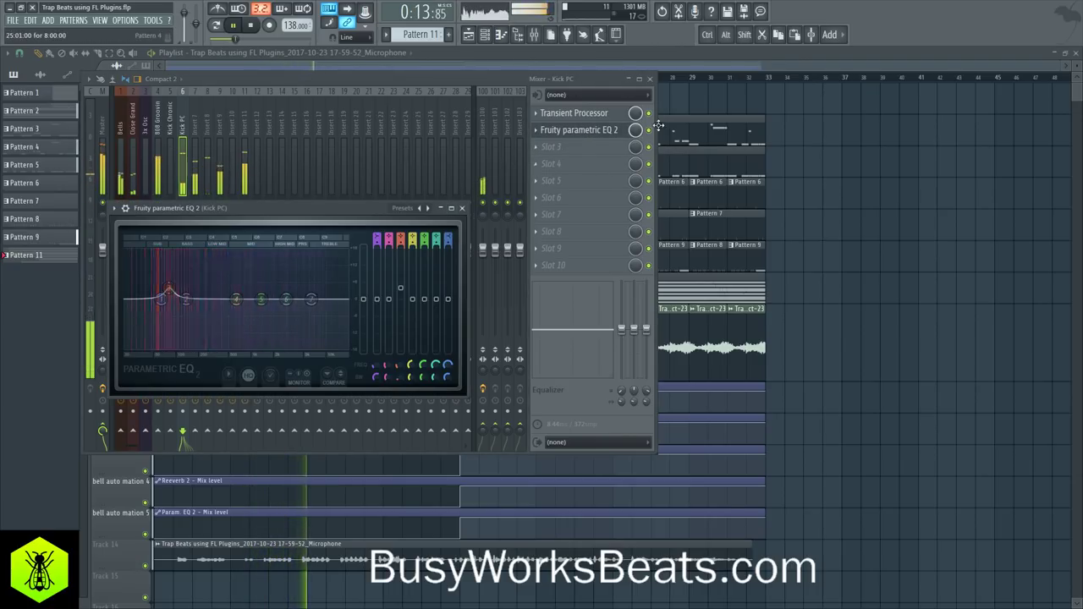
{"action": "left_click", "coordinate": [462, 208]}
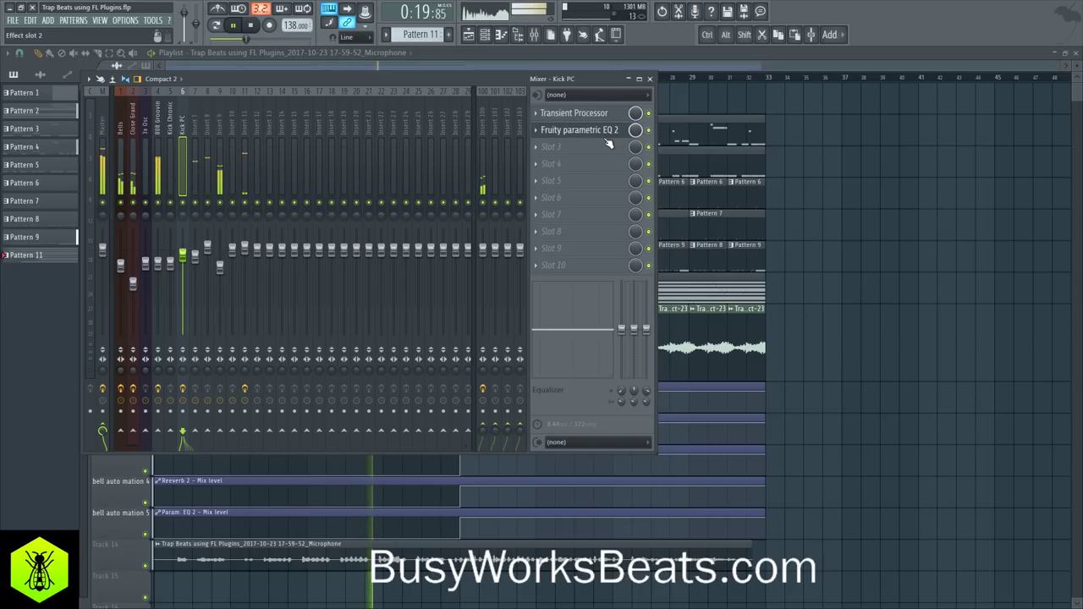
{"action": "left_click", "coordinate": [534, 35]}
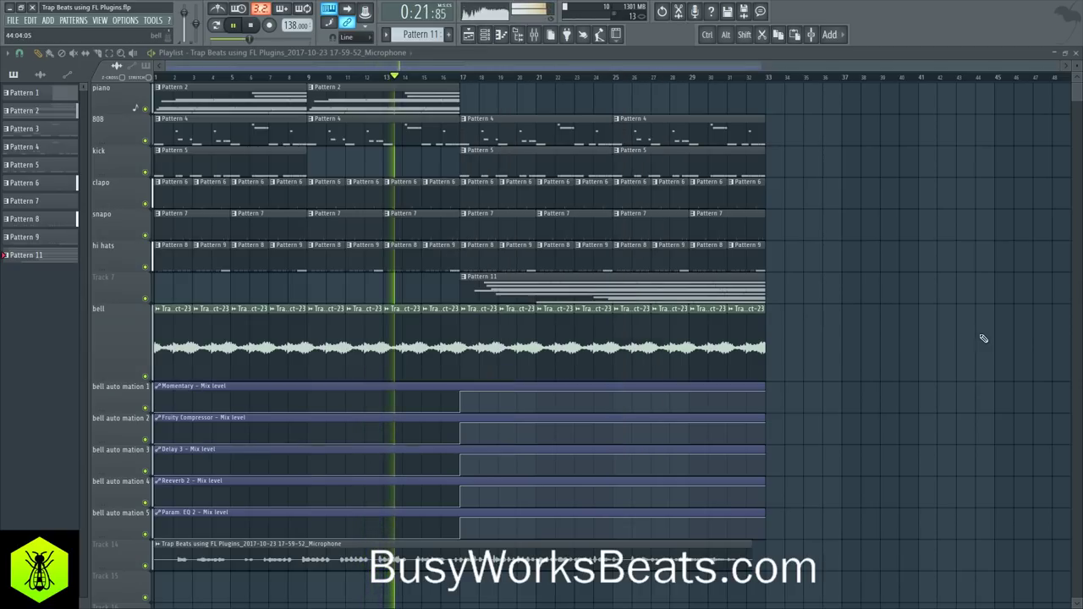
{"action": "left_click", "coordinate": [533, 35]}
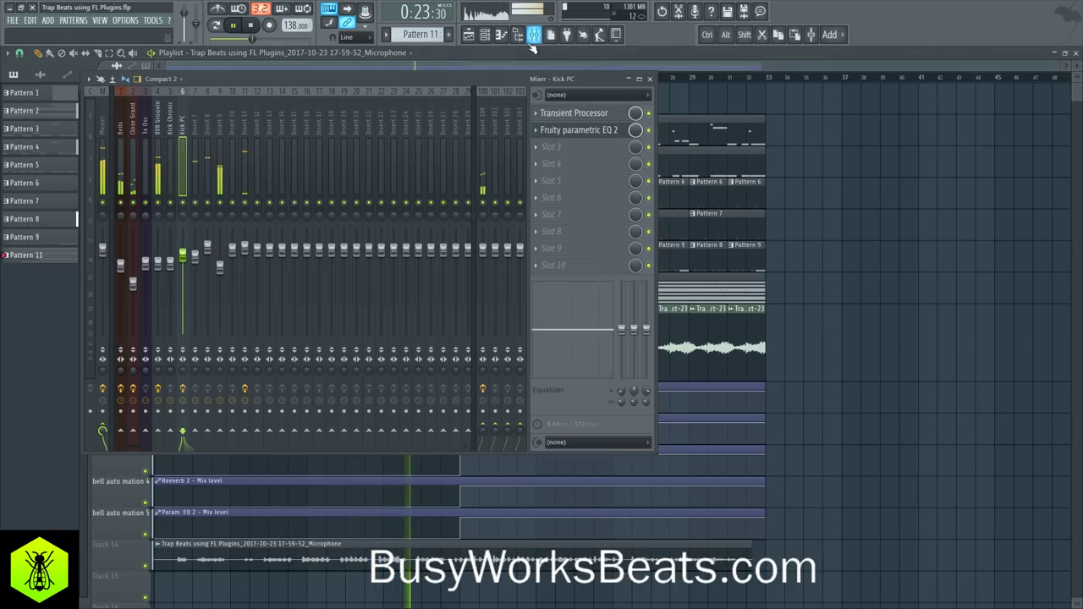
{"action": "left_click", "coordinate": [135, 125]}
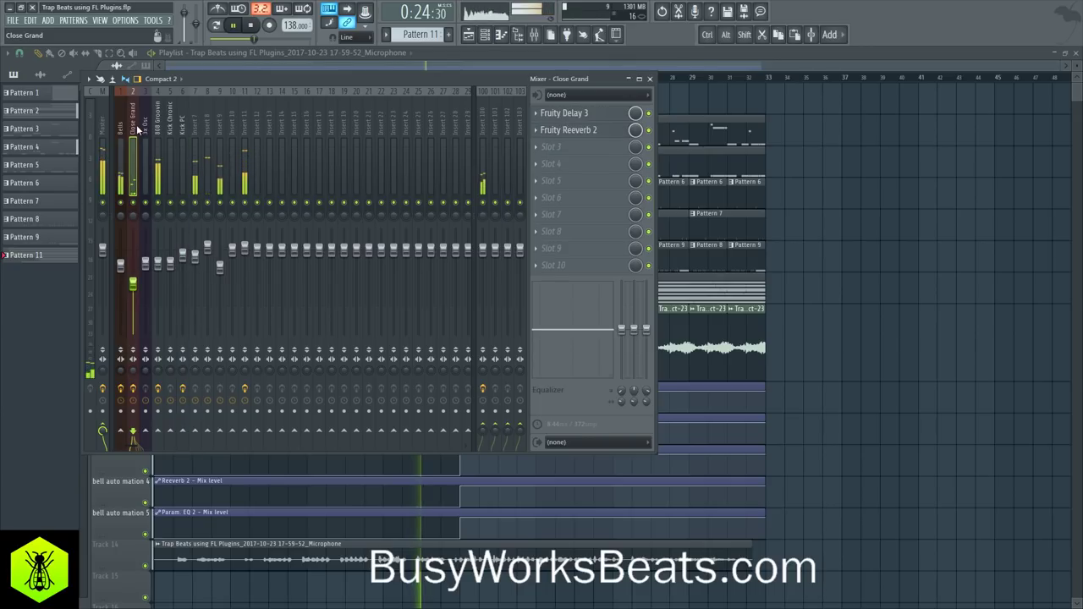
Add Fruity Delay 3 after the limiter on Insert 11, set its delay model to Stereo and reduce the wet output
{"action": "left_click", "coordinate": [246, 126]}
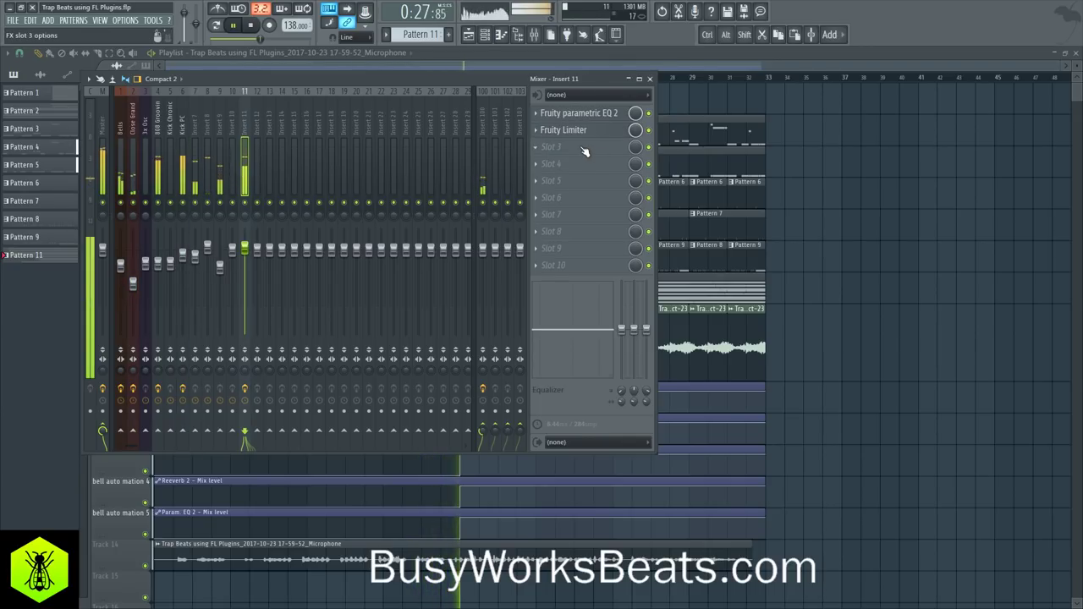
{"action": "left_click", "coordinate": [584, 151]}
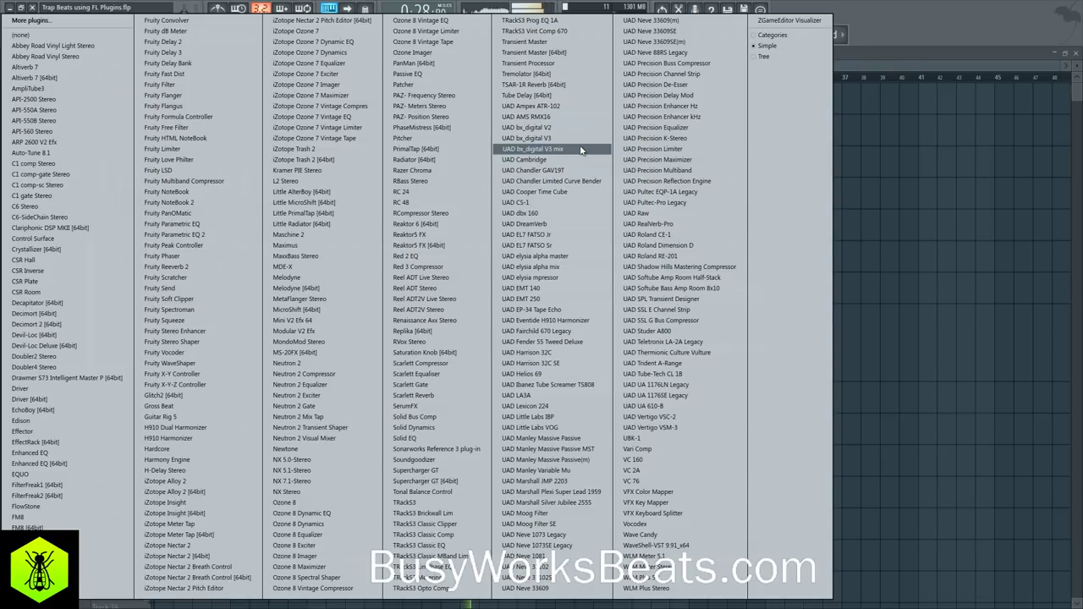
{"action": "left_click", "coordinate": [197, 56]}
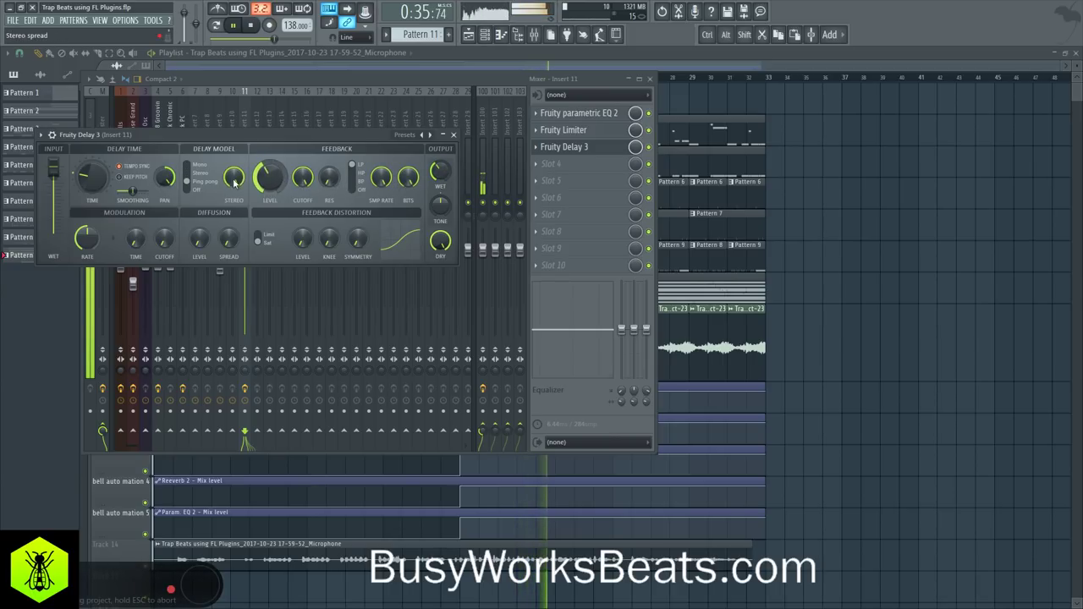
{"action": "right_click", "coordinate": [173, 182]}
{"action": "left_click", "coordinate": [180, 186]}
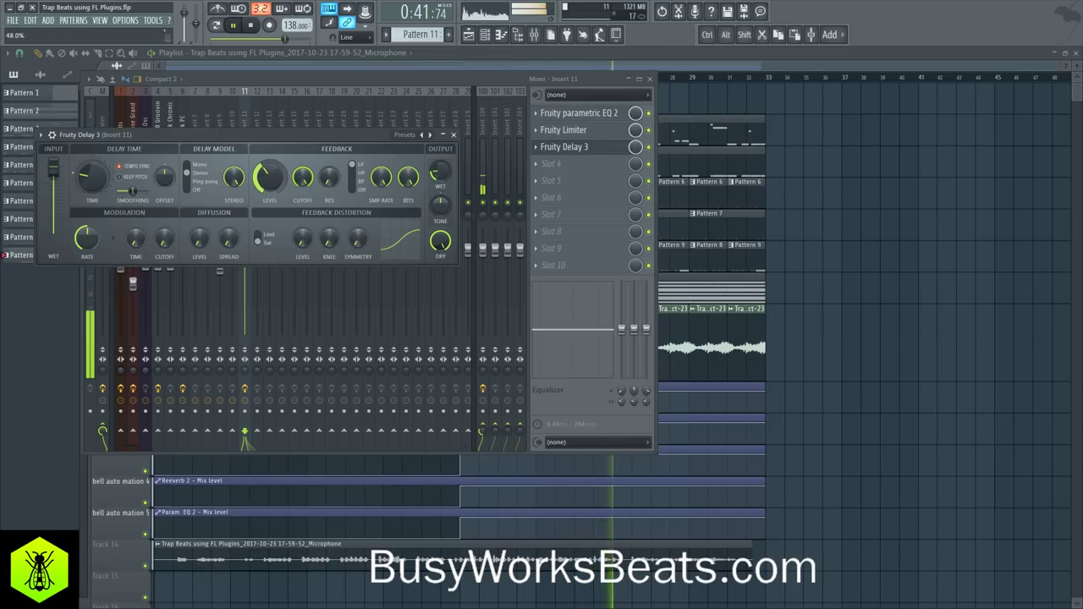
{"action": "left_click", "coordinate": [453, 135]}
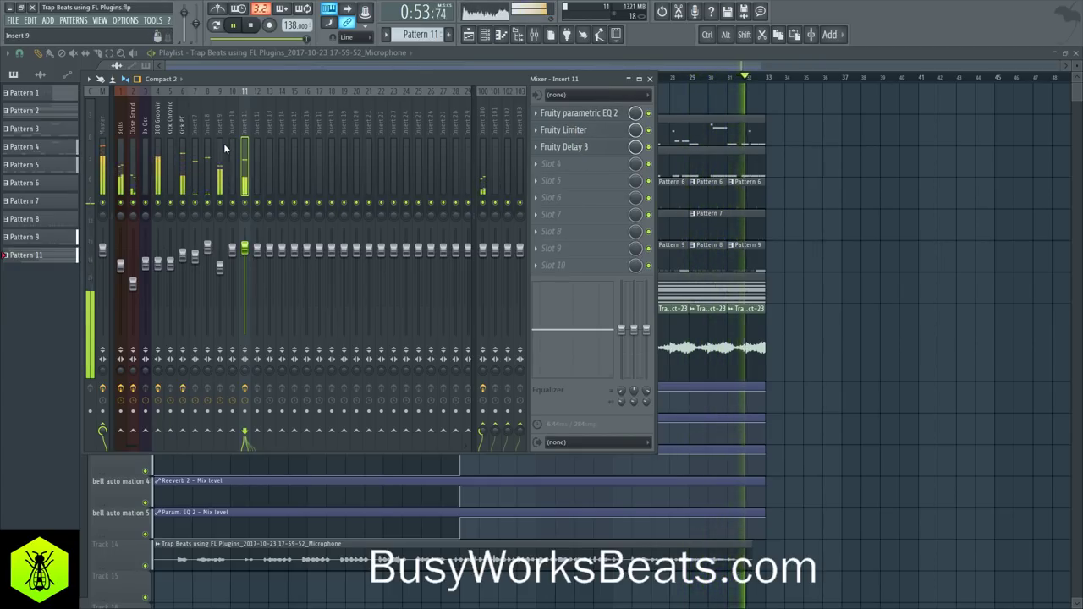
Raise Insert 9's fader to about 83% and nudge Insert 8's fader up slightly
{"action": "left_click", "coordinate": [222, 118]}
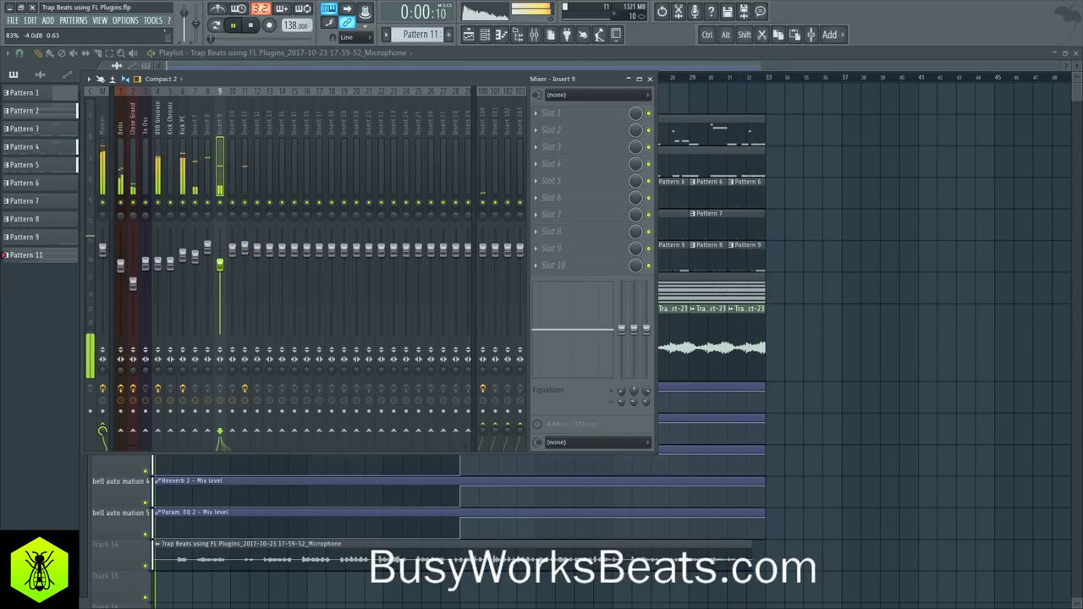
{"action": "left_click", "coordinate": [206, 133]}
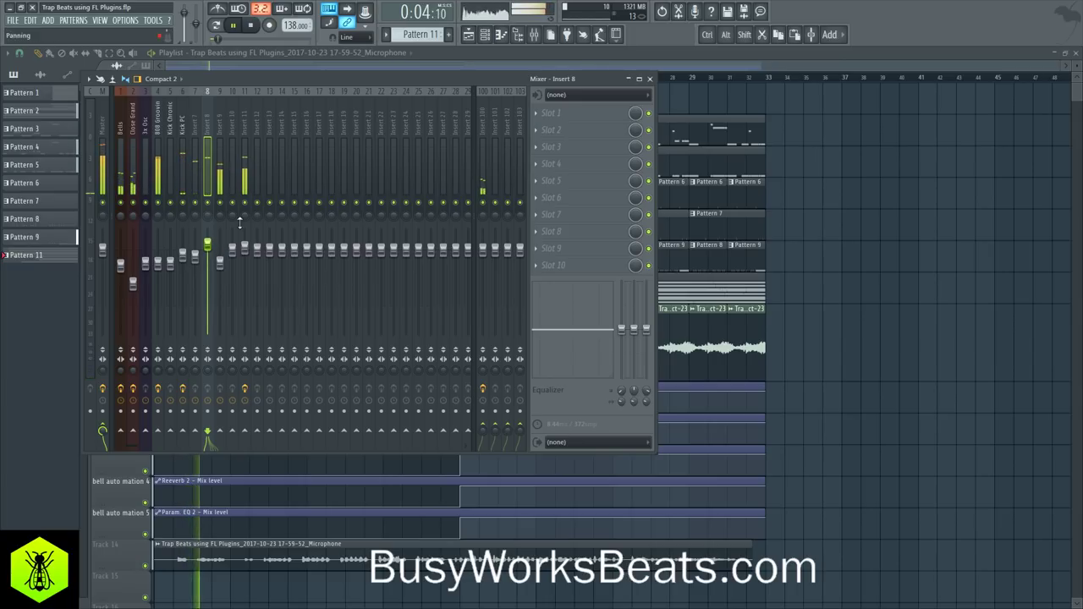
Add Transient Processor to Insert 8, increase its attack and set its gain to about 1.3 dB
{"action": "left_click", "coordinate": [535, 113]}
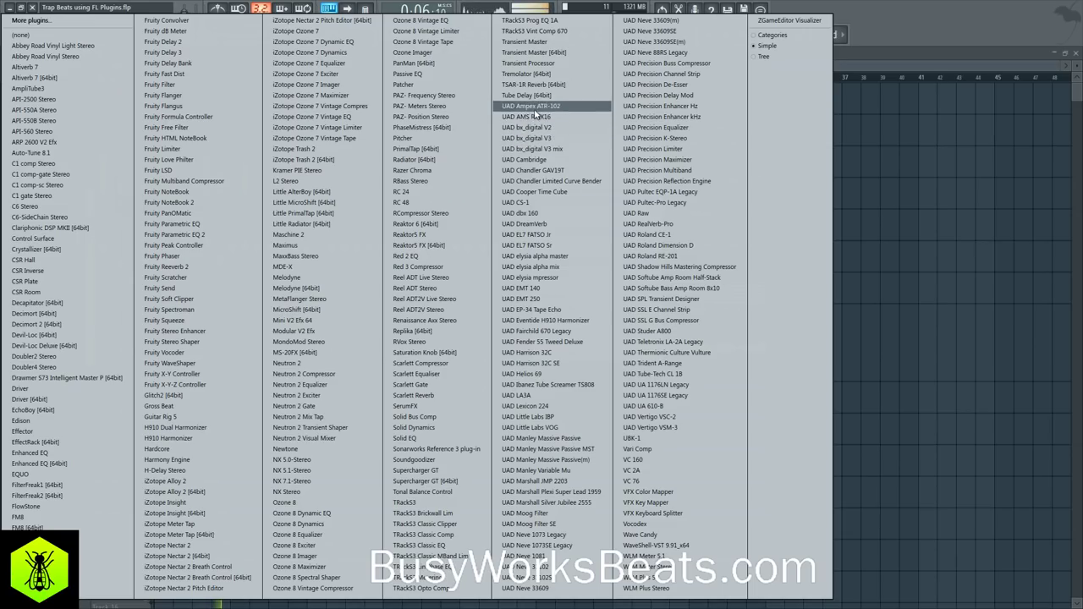
{"action": "left_click", "coordinate": [531, 62]}
{"action": "left_click_drag", "start_coordinate": [137, 187], "coordinate": [136, 165]}
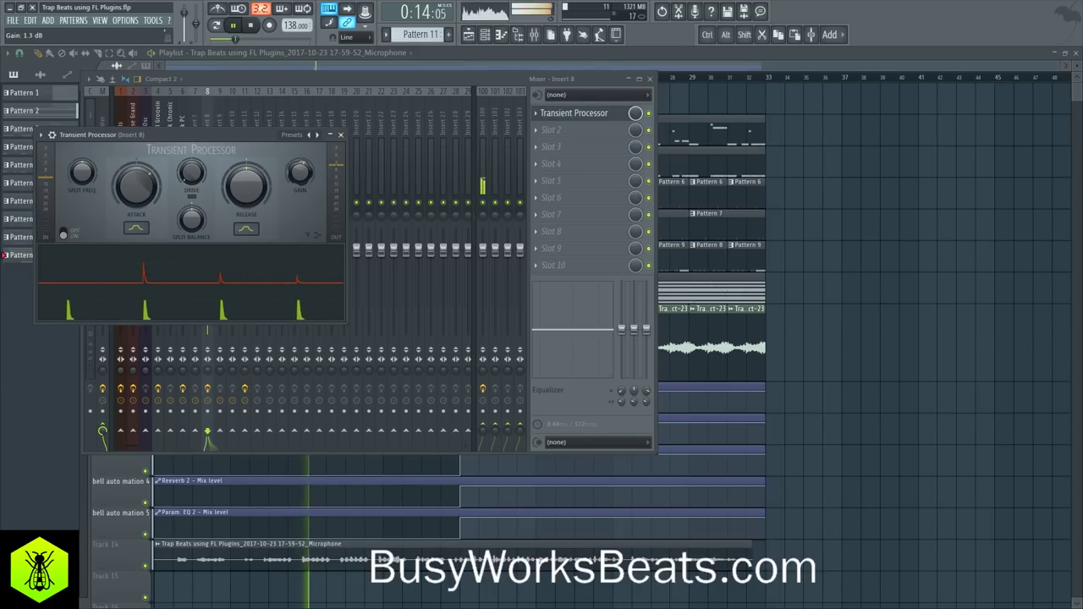
Raise the Bells fader to about 101% and bring the Close Grand fader up slightly
{"action": "left_click", "coordinate": [341, 135]}
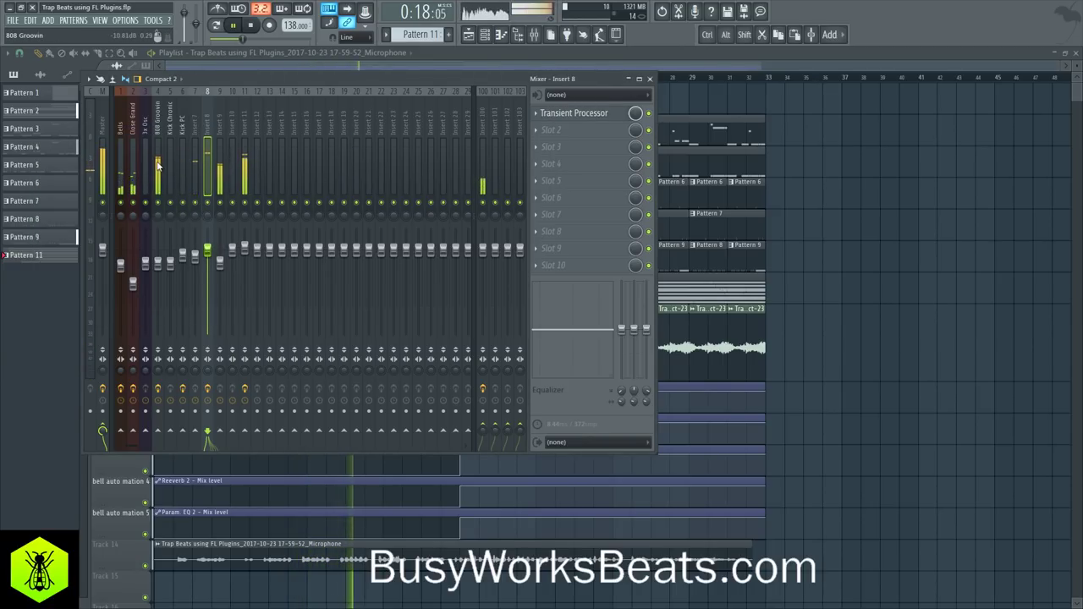
{"action": "left_click", "coordinate": [153, 130]}
{"action": "mouse_move", "coordinate": [120, 265]}
{"action": "left_mouse_down"}
{"action": "mouse_move", "coordinate": [121, 253]}
{"action": "mouse_move", "coordinate": [132, 278]}
{"action": "mouse_move", "coordinate": [120, 248]}
{"action": "left_mouse_up"}
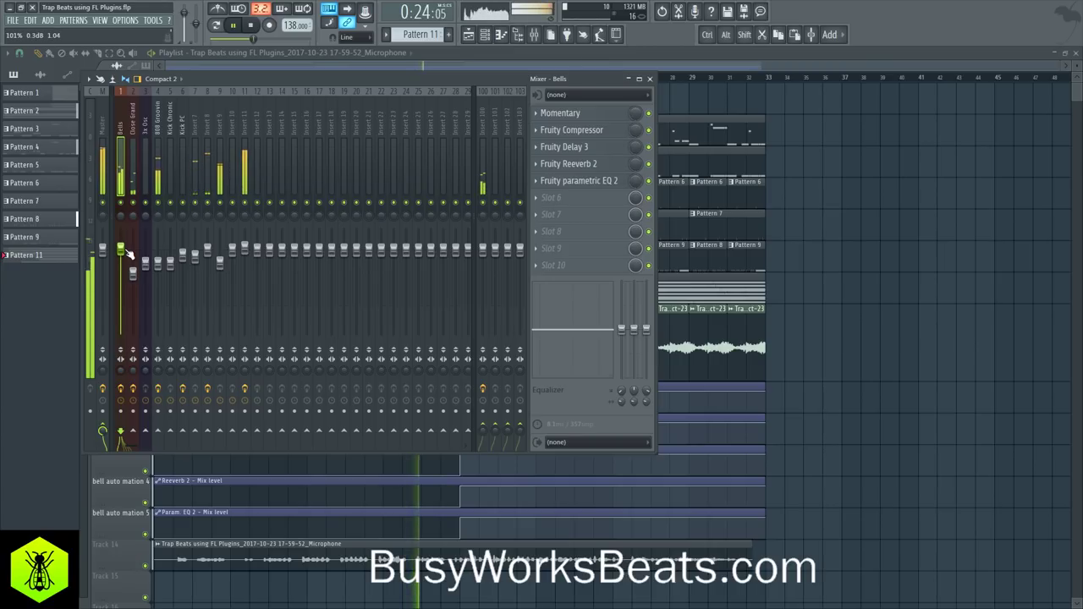
Examine the Close Grand notes of Pattern 2 and Pattern 11 in the piano roll
{"action": "key", "text": "F9"}
{"action": "right_click", "coordinate": [155, 95]}
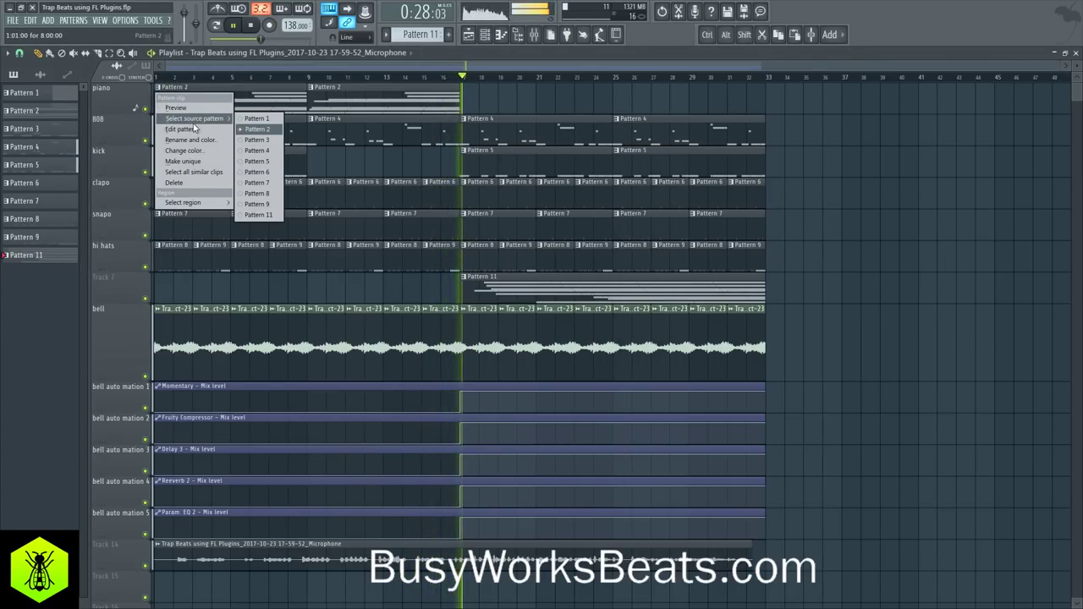
{"action": "left_click", "coordinate": [193, 128]}
{"action": "key", "text": "space"}
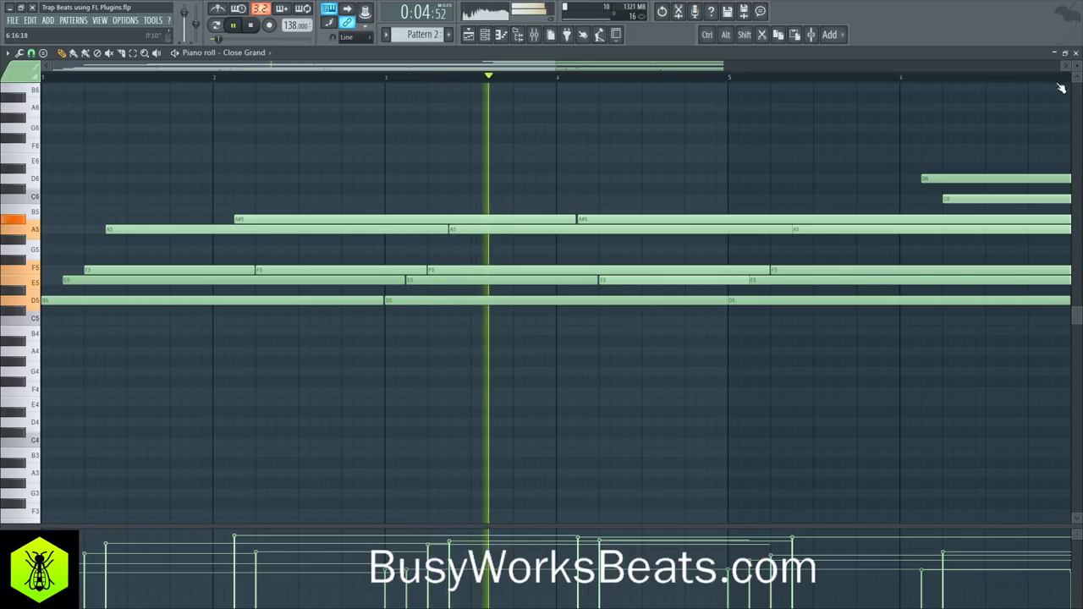
{"action": "left_click", "coordinate": [1076, 53]}
{"action": "left_click", "coordinate": [461, 66]}
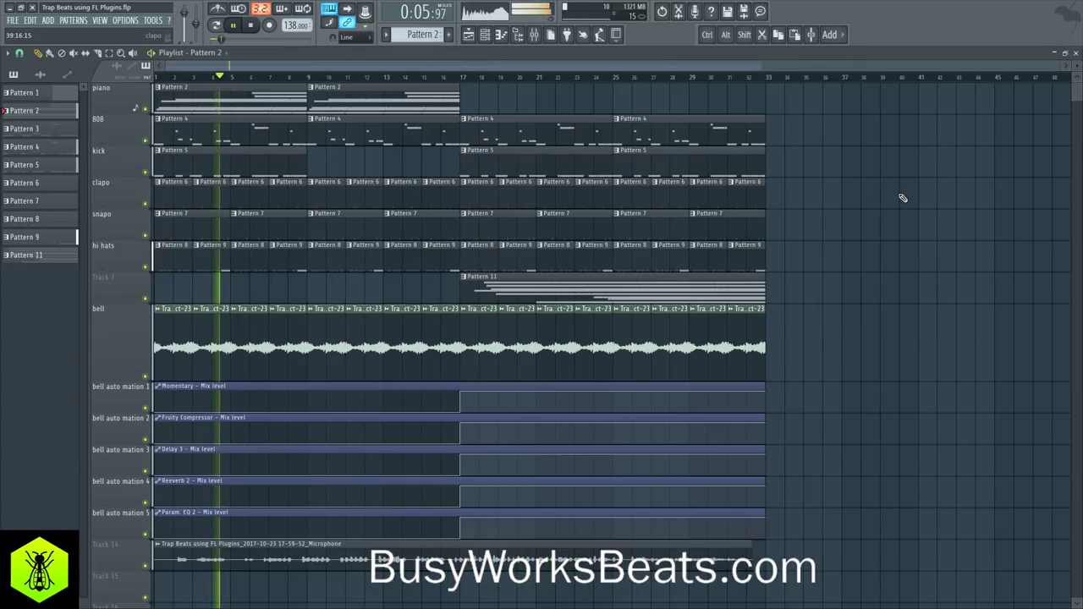
{"action": "left_click", "coordinate": [463, 277]}
{"action": "left_click", "coordinate": [485, 319]}
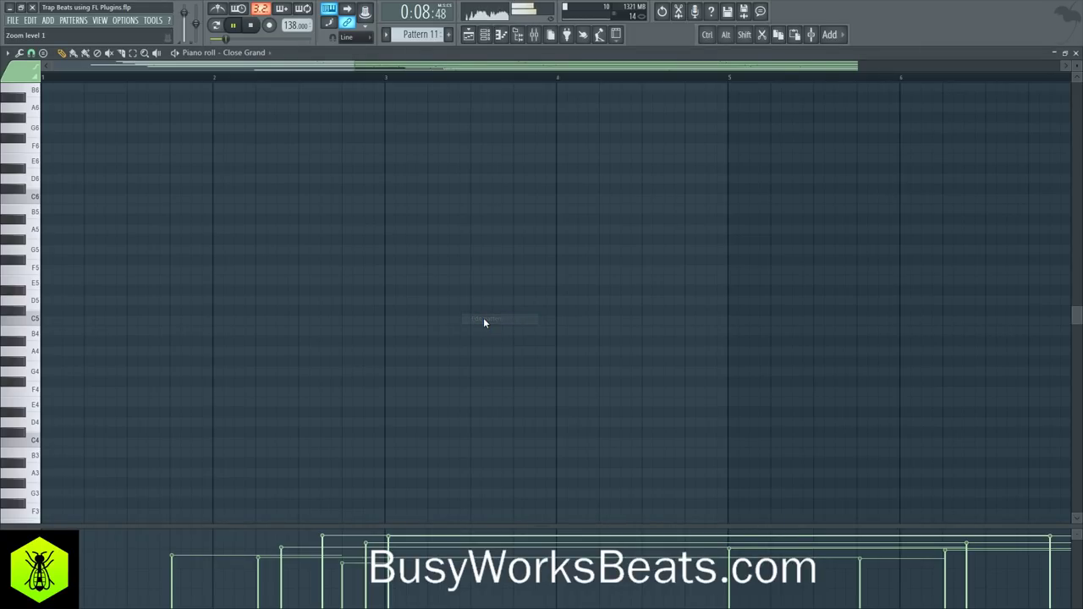
{"action": "left_click", "coordinate": [1076, 53]}
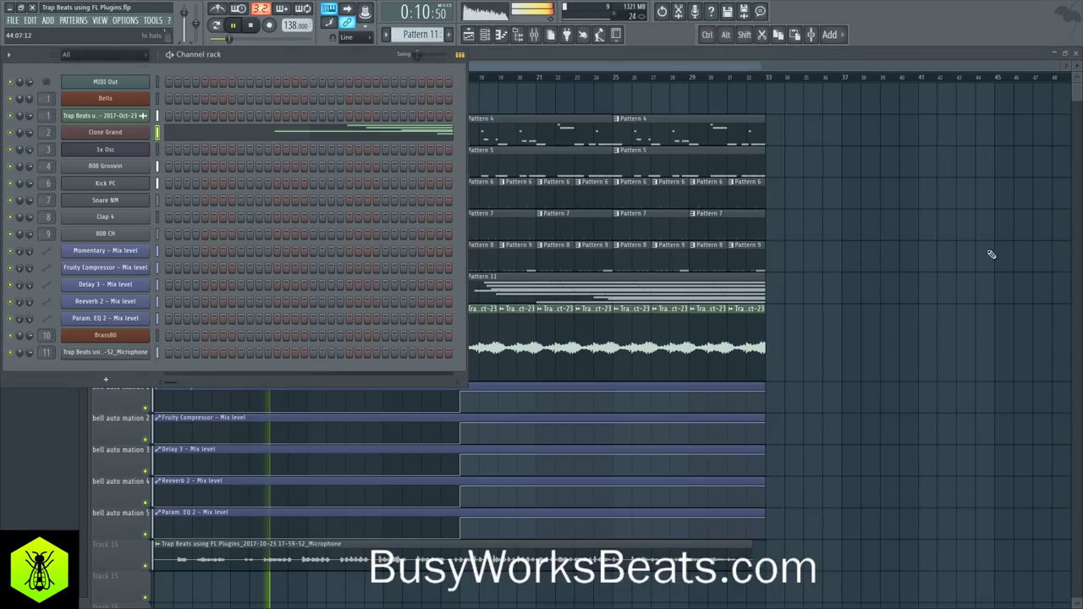
{"action": "left_click", "coordinate": [991, 254]}
Lower the faders of mixer tracks 1 to 10, Bells through Insert 10, together by a small amount
{"action": "left_click", "coordinate": [536, 35]}
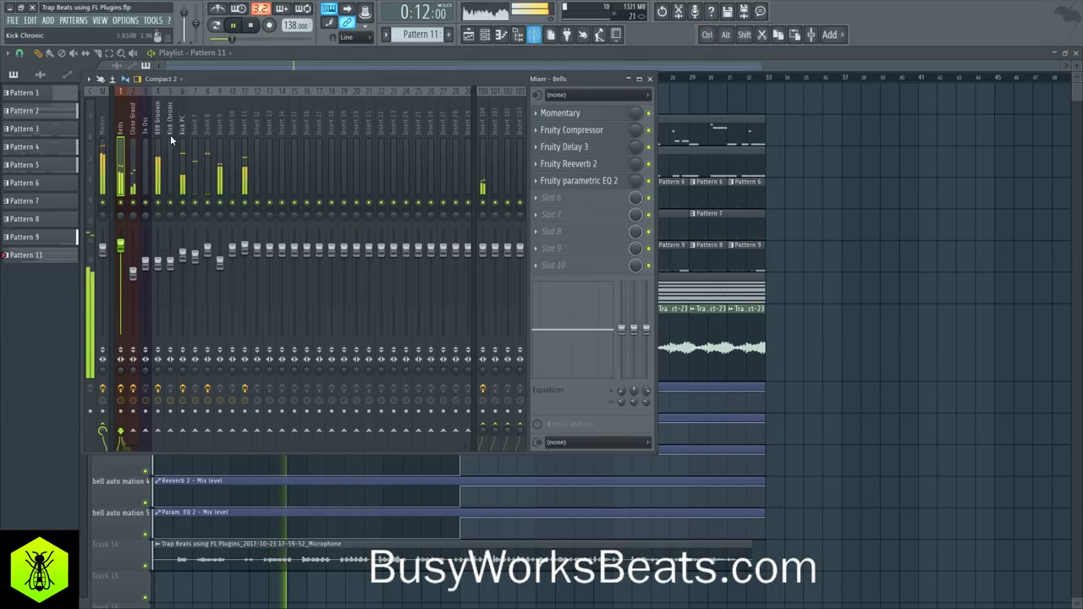
{"action": "left_click", "coordinate": [243, 126]}
{"action": "left_click_drag", "start_coordinate": [230, 121], "coordinate": [121, 127]}
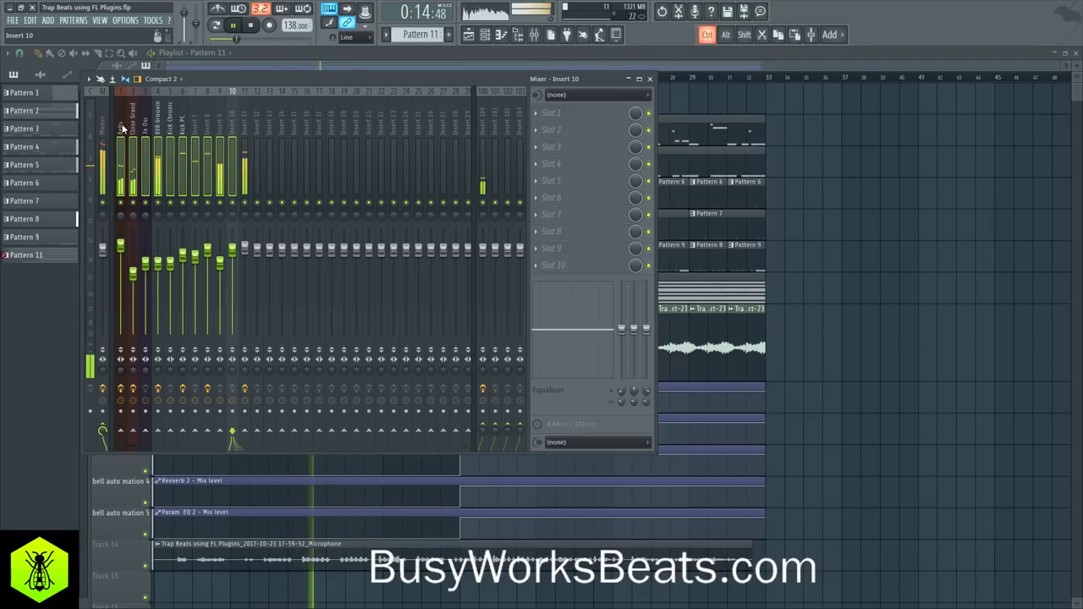
{"action": "left_click_drag", "start_coordinate": [150, 263], "coordinate": [150, 272]}
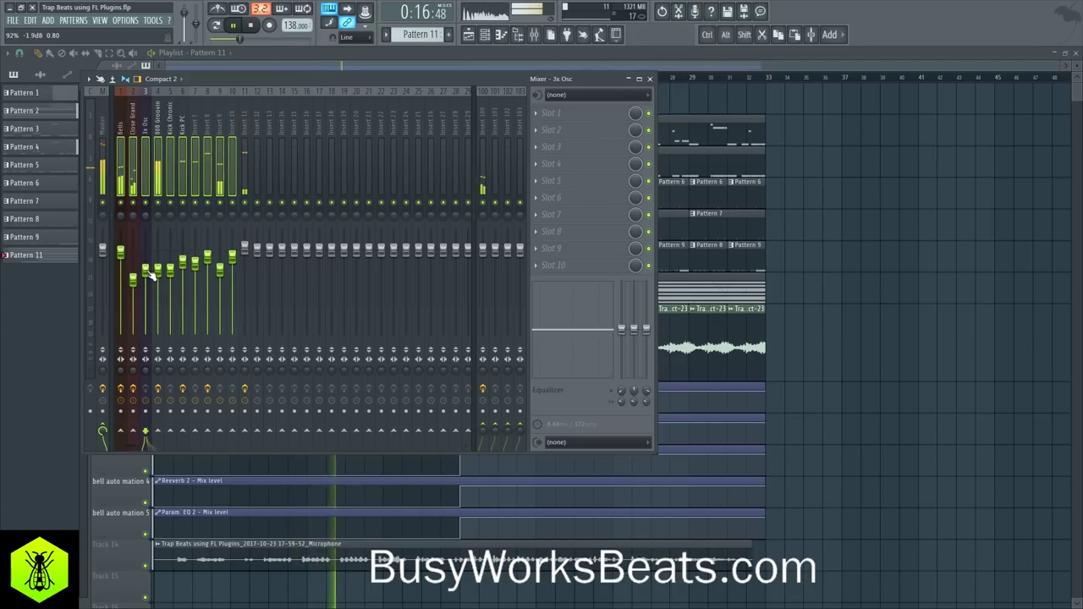
{"action": "left_click", "coordinate": [156, 123]}
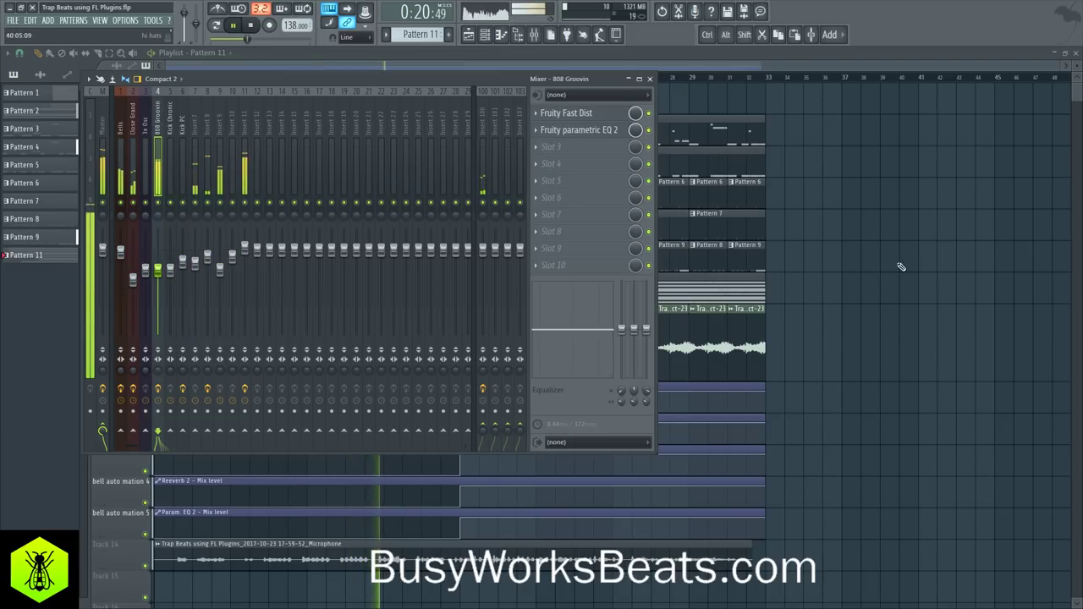
{"action": "key", "text": "F9"}
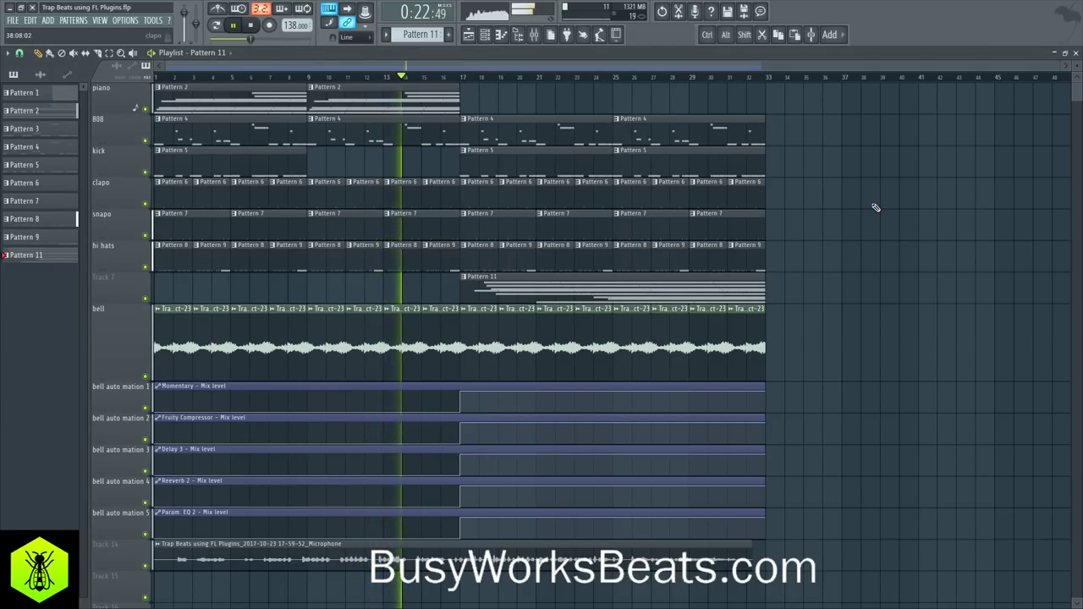
{"action": "key", "text": "F9"}
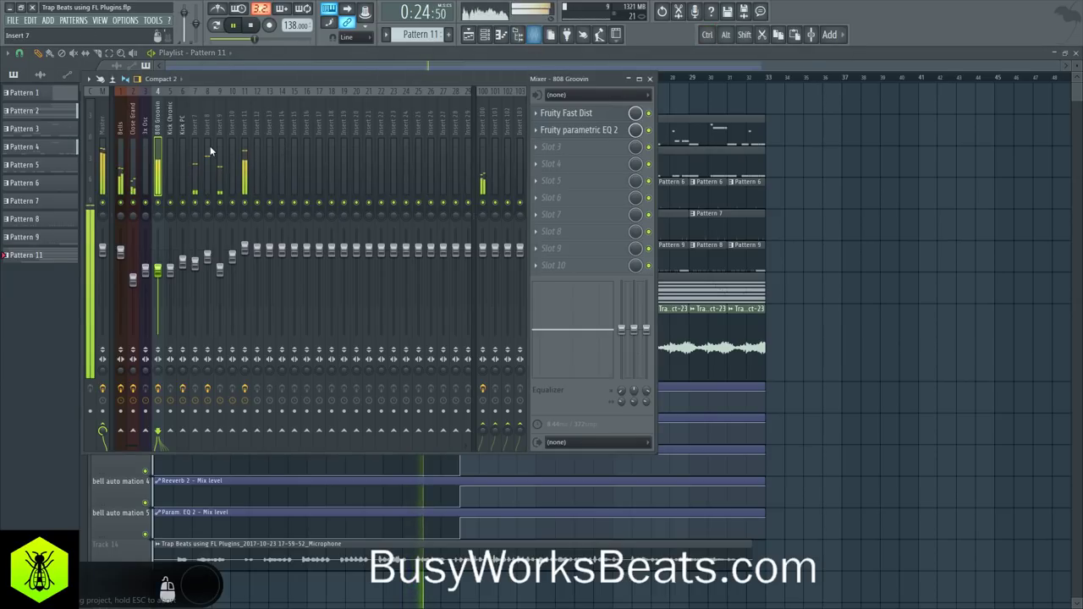
Remove Edison from the Master track's first effect slot
{"action": "left_click", "coordinate": [103, 135]}
{"action": "left_click", "coordinate": [543, 123]}
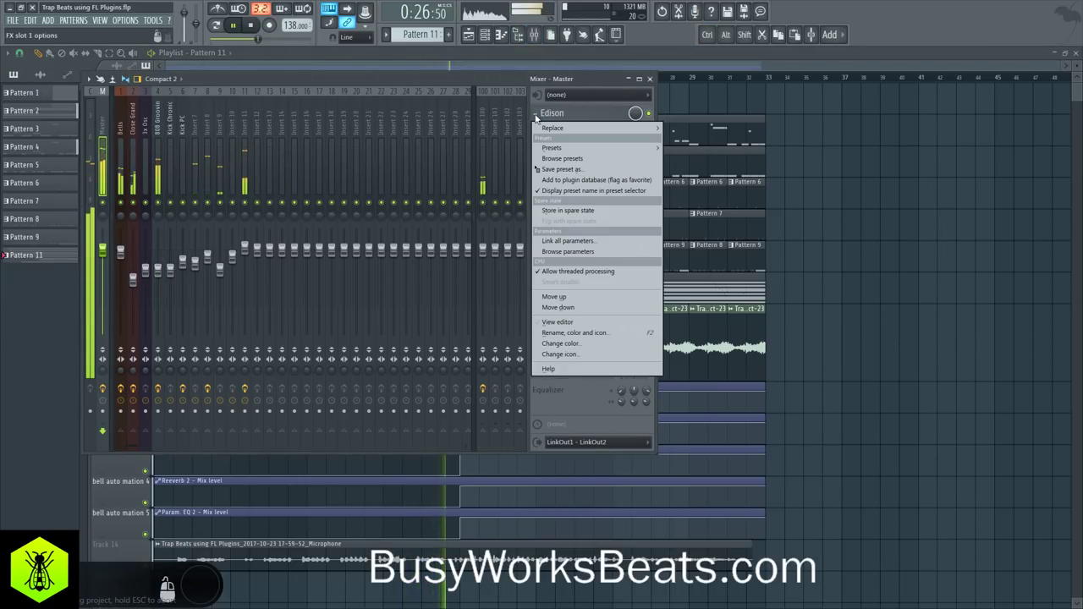
{"action": "mouse_move", "coordinate": [547, 136]}
{"action": "left_click", "coordinate": [20, 34]}
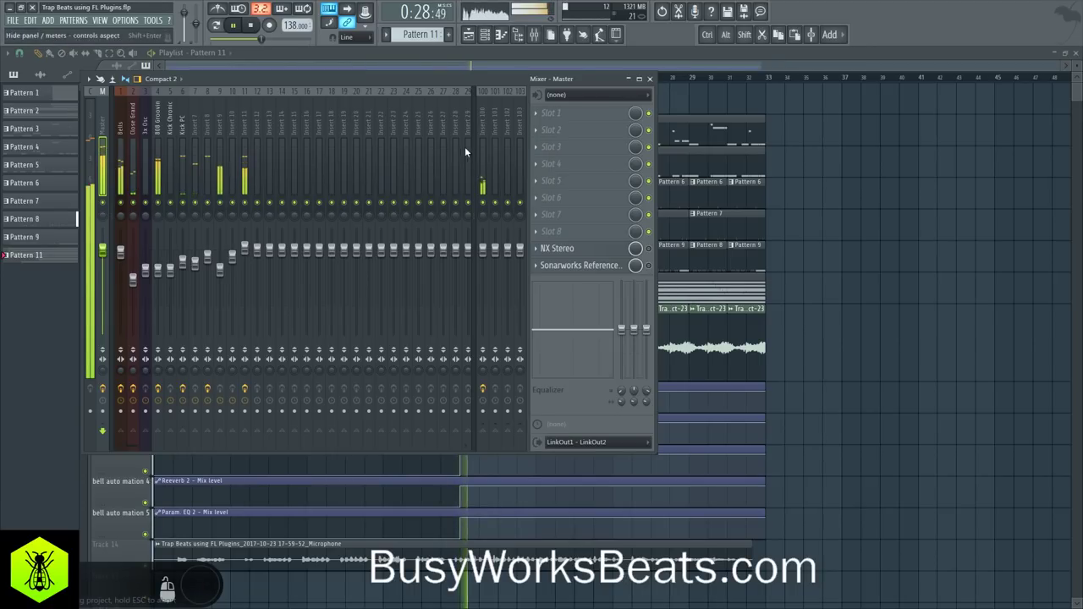
Add Fruity parametric EQ 2 to the Master's first slot and apply the 20Hz + 18kHz cut preset
{"action": "left_click", "coordinate": [546, 120]}
{"action": "left_click", "coordinate": [199, 226]}
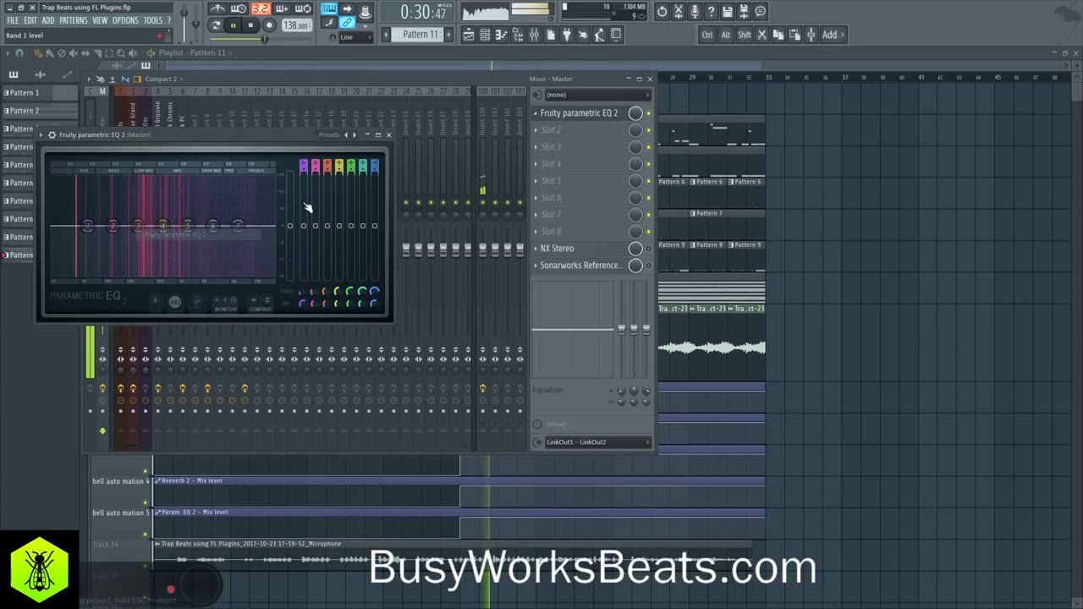
{"action": "left_click", "coordinate": [354, 137]}
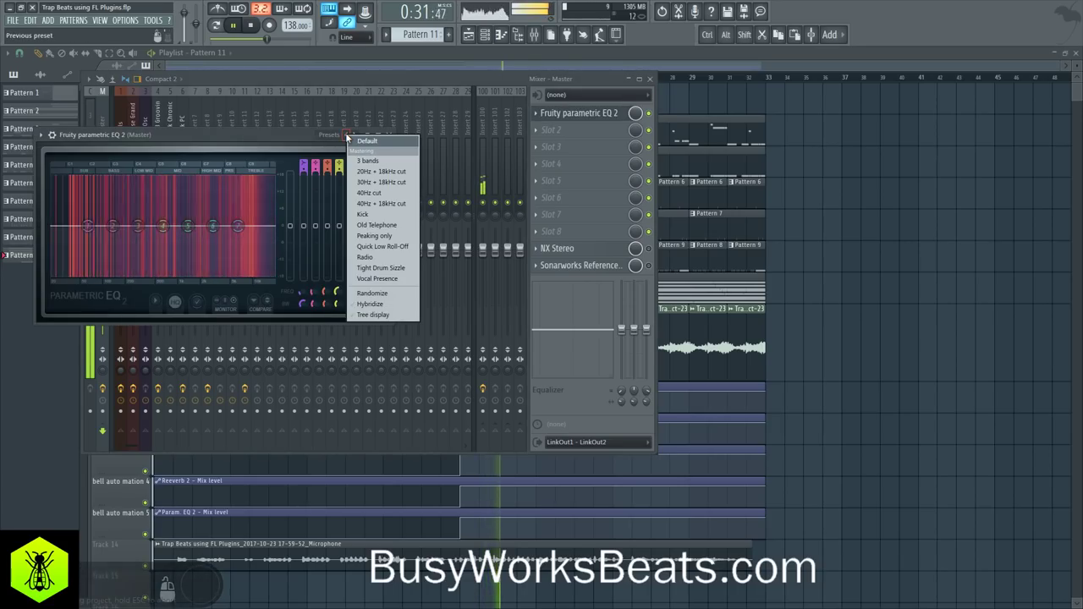
{"action": "left_click", "coordinate": [390, 173]}
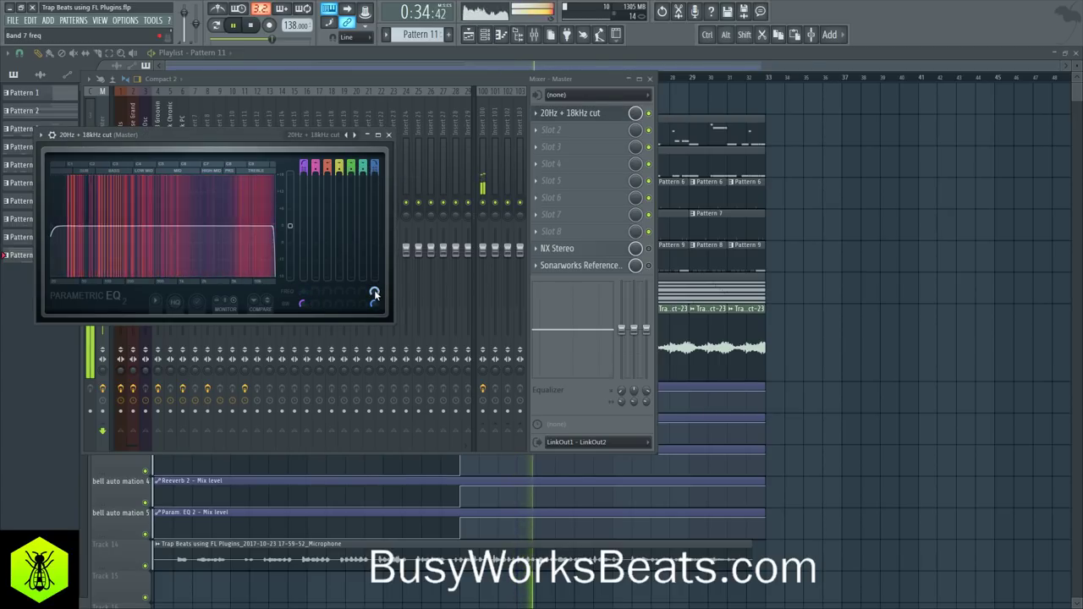
{"action": "left_click", "coordinate": [388, 135]}
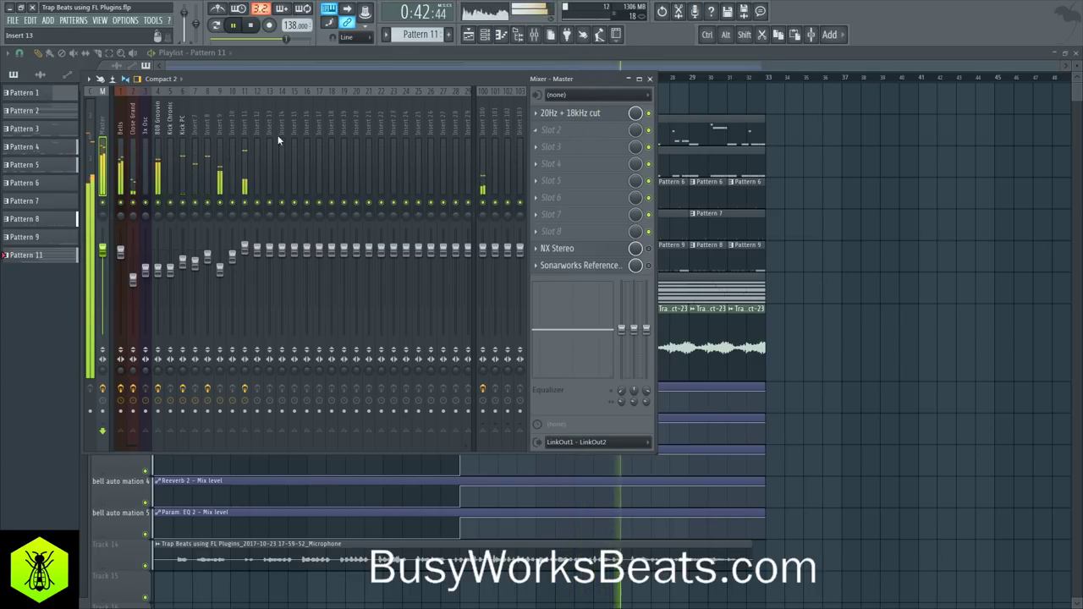
On 808 Groovin, copy the Fruity Fast Dist mix value, try a higher mix, and place Fruity parametric EQ 2 after the distortion
{"action": "left_click", "coordinate": [155, 125]}
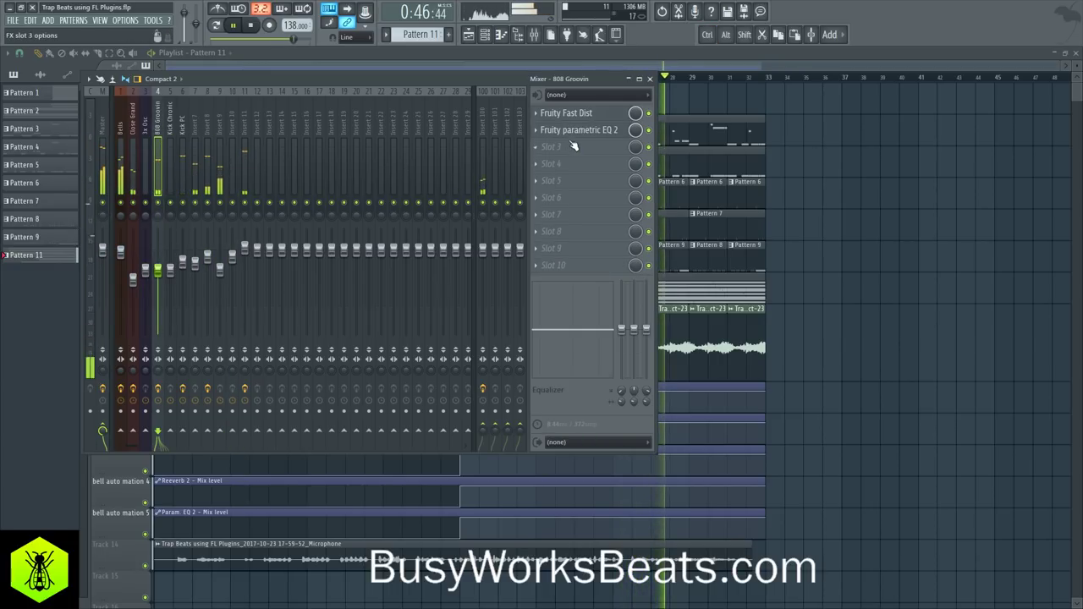
{"action": "left_click", "coordinate": [566, 113]}
{"action": "right_click", "coordinate": [449, 205]}
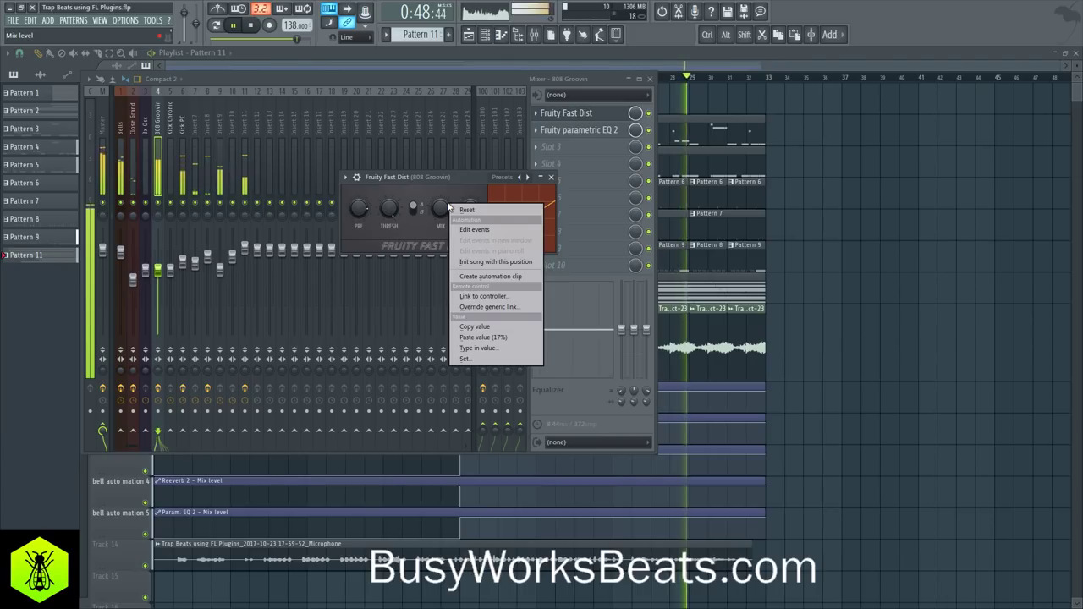
{"action": "left_click", "coordinate": [475, 326]}
{"action": "left_click_drag", "start_coordinate": [443, 209], "coordinate": [442, 182]}
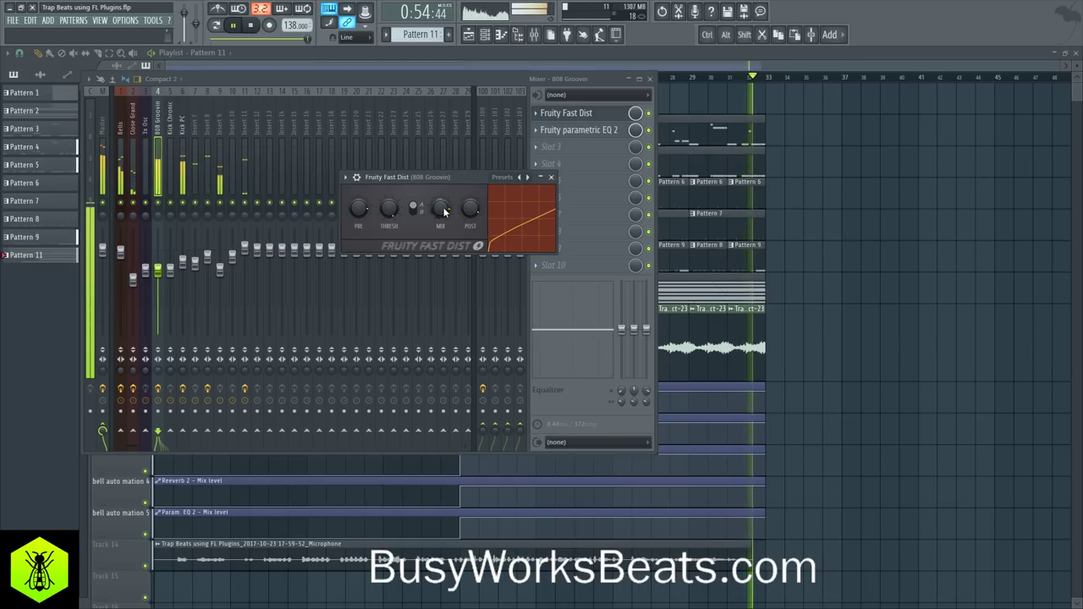
{"action": "left_click", "coordinate": [551, 179]}
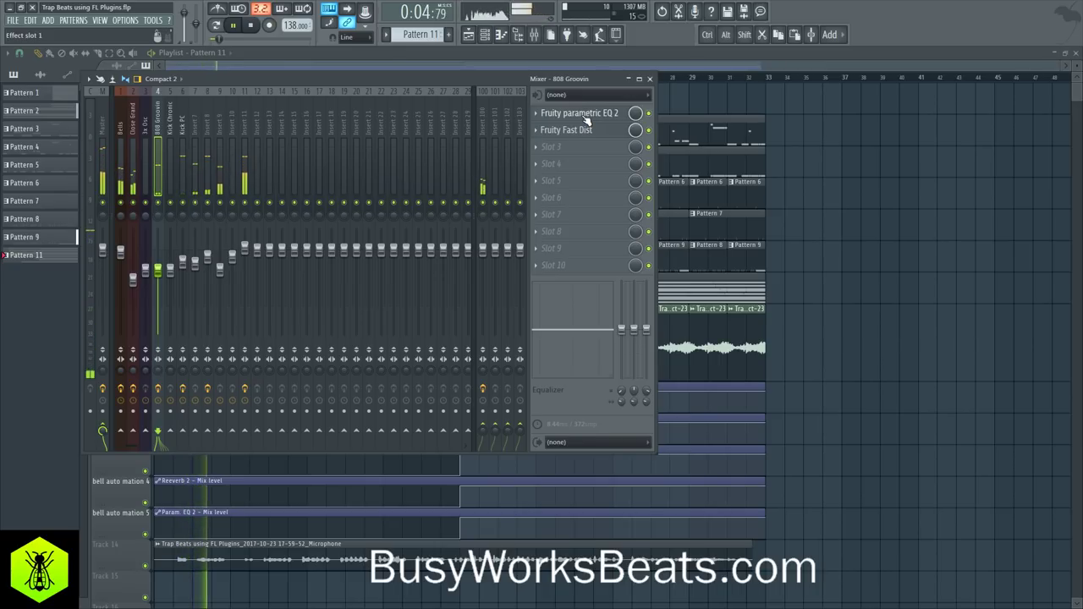
{"action": "left_click_drag", "start_coordinate": [584, 121], "coordinate": [586, 134]}
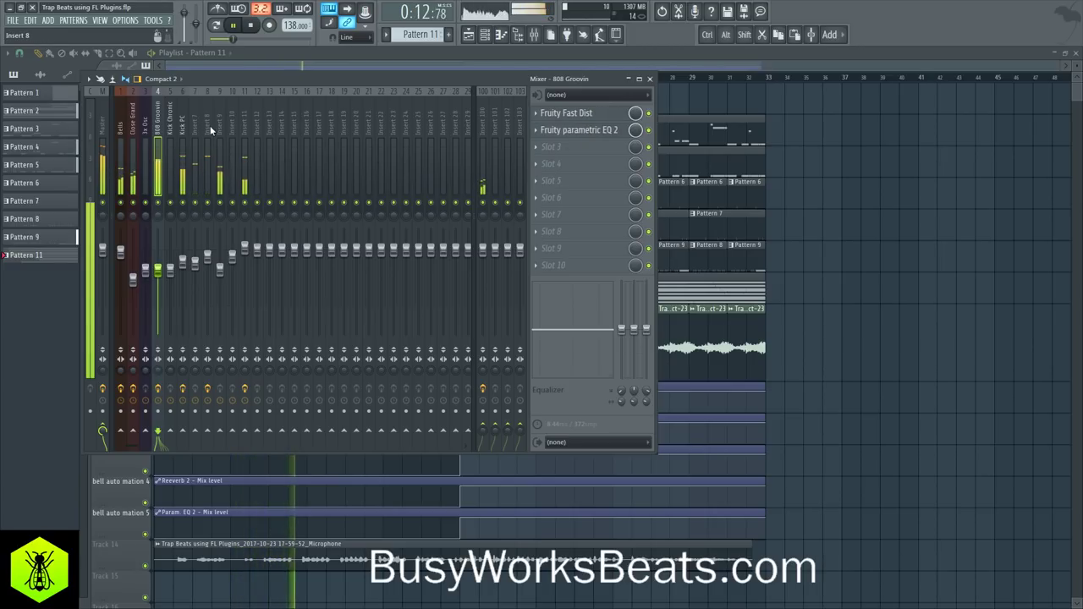
Check the Kick PC, Close Grand, Insert 8, Master and 808 Groovin effect chains, and lower the Bells fader to roughly Close Grand's level
{"action": "left_click", "coordinate": [180, 133]}
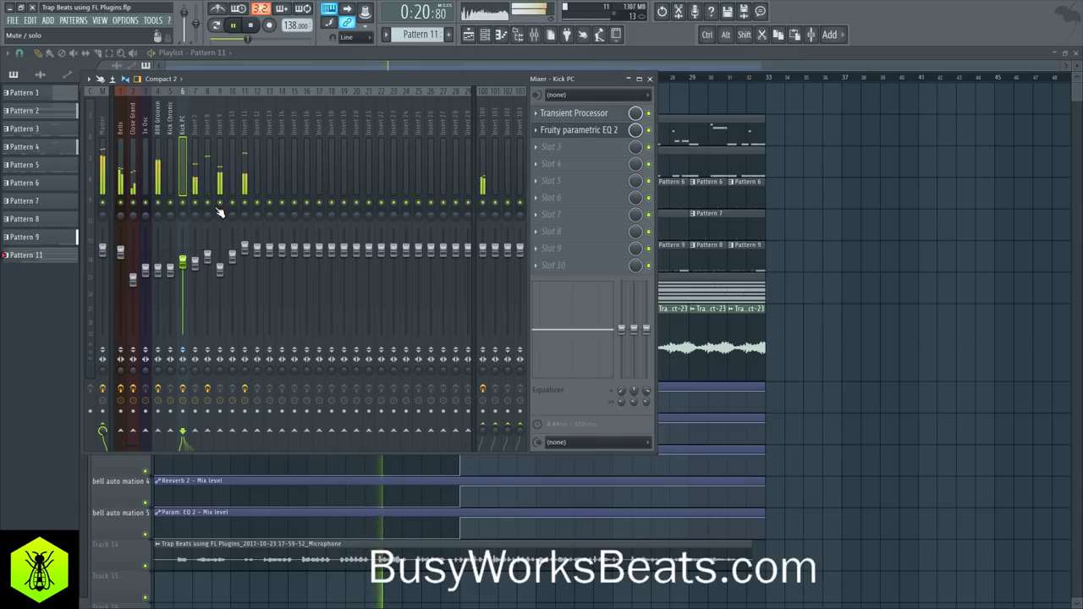
{"action": "left_click", "coordinate": [120, 122]}
{"action": "left_click", "coordinate": [137, 123]}
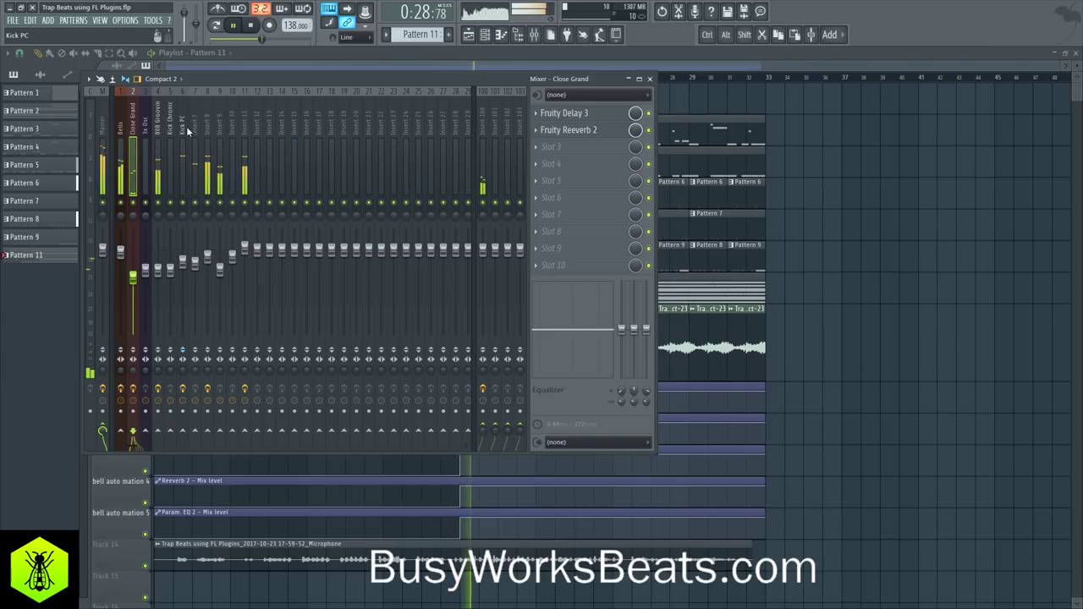
{"action": "left_click", "coordinate": [208, 125]}
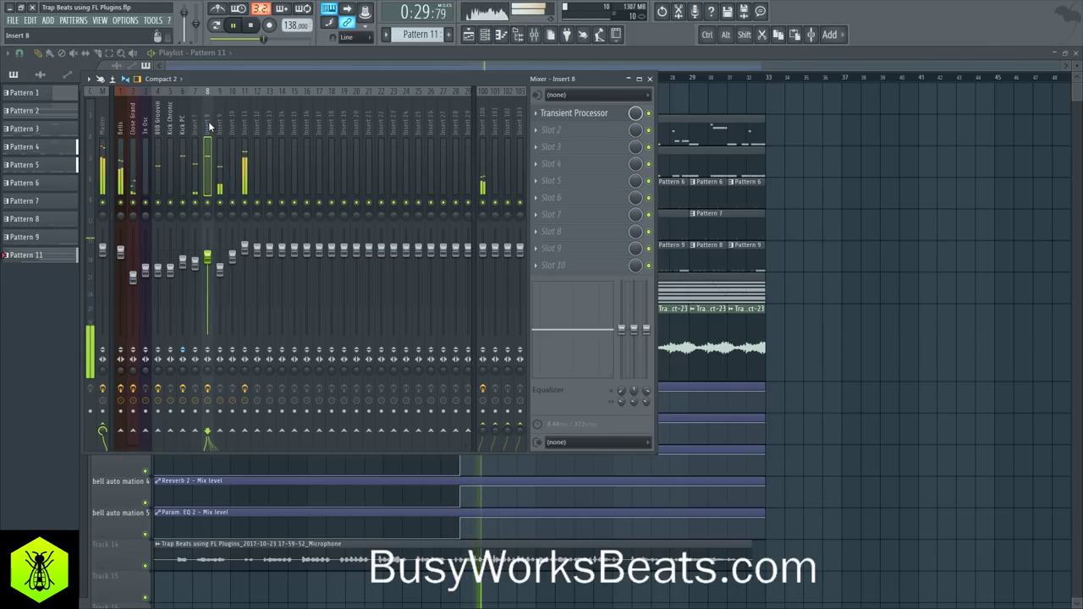
{"action": "left_click", "coordinate": [103, 127]}
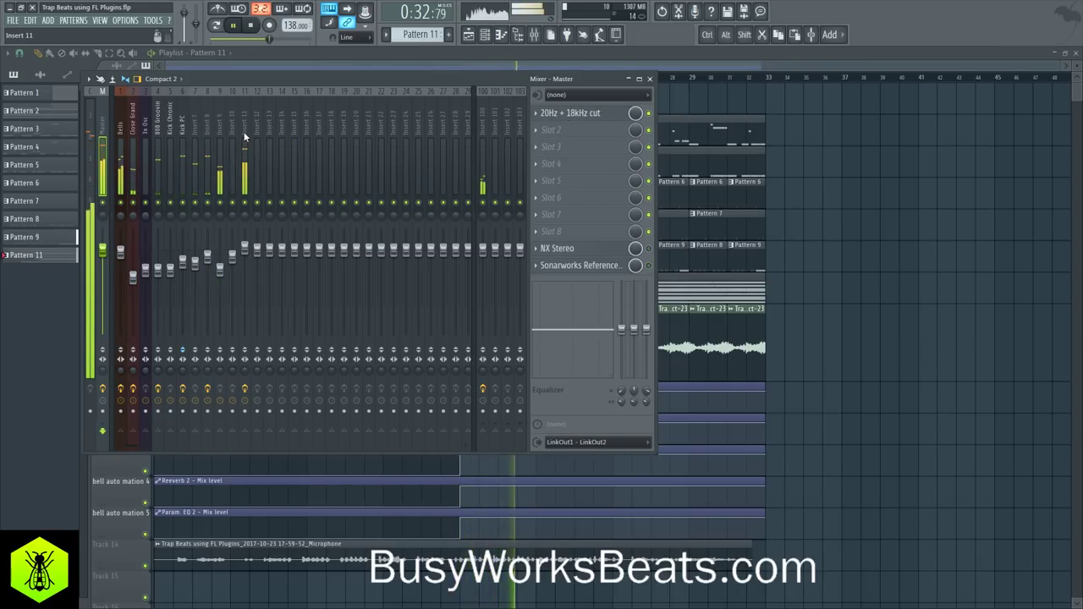
{"action": "left_click", "coordinate": [159, 126]}
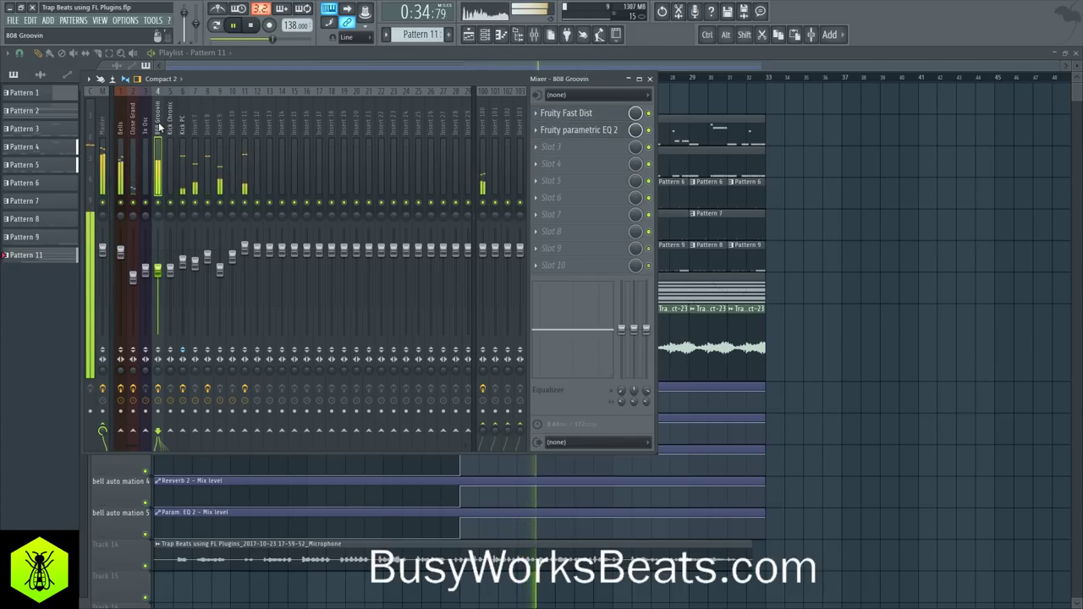
{"action": "left_click", "coordinate": [121, 253]}
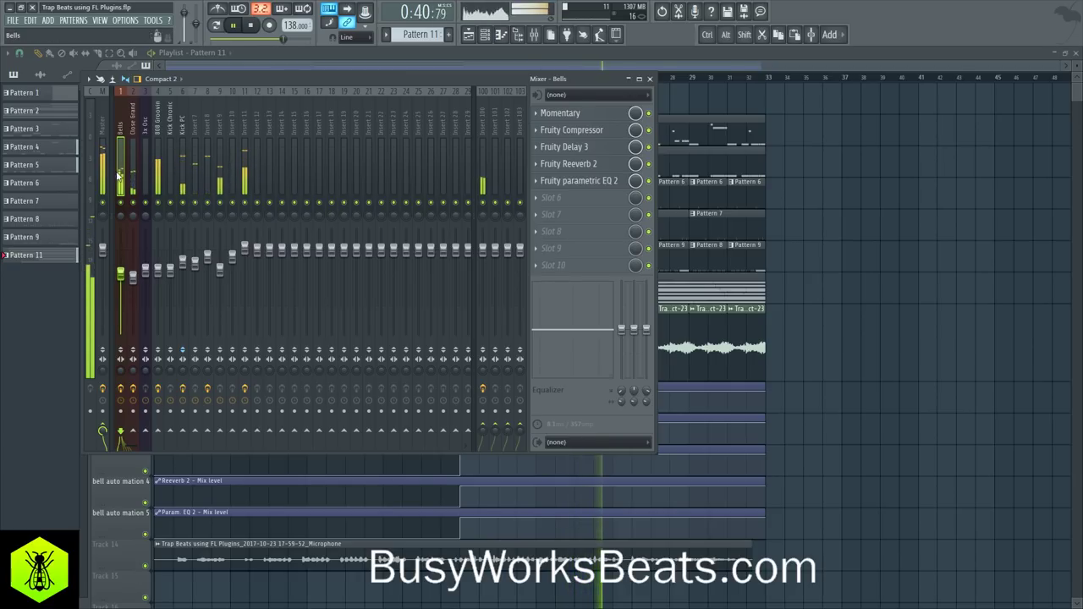
Add Fruity Limiter to the Master's second effect slot and switch it to compressor mode
{"action": "left_click", "coordinate": [104, 129]}
{"action": "left_click", "coordinate": [614, 138]}
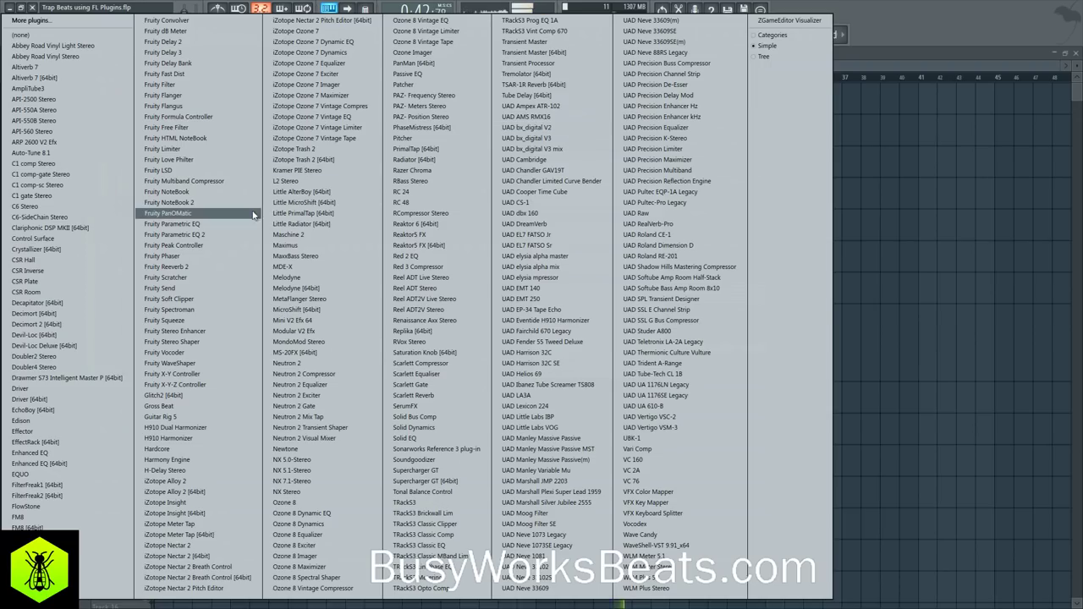
{"action": "left_click", "coordinate": [186, 150]}
{"action": "left_click", "coordinate": [149, 317]}
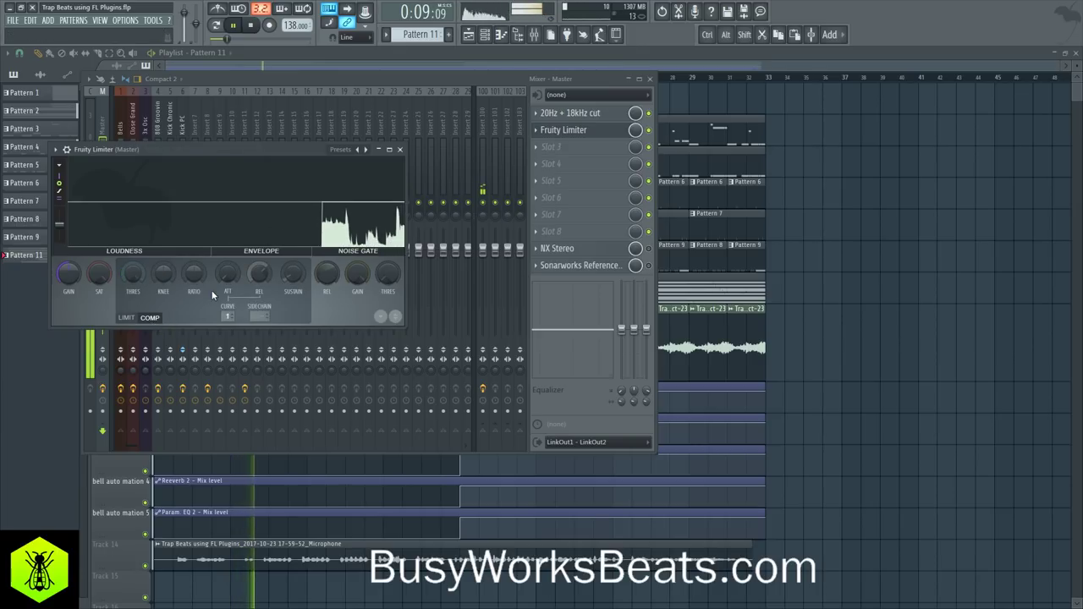
Lower the Master compressor's threshold, set its ratio to about 1.9:1 and increase the attack slightly
{"action": "left_click_drag", "start_coordinate": [138, 279], "coordinate": [138, 220]}
{"action": "left_click_drag", "start_coordinate": [197, 281], "coordinate": [197, 256]}
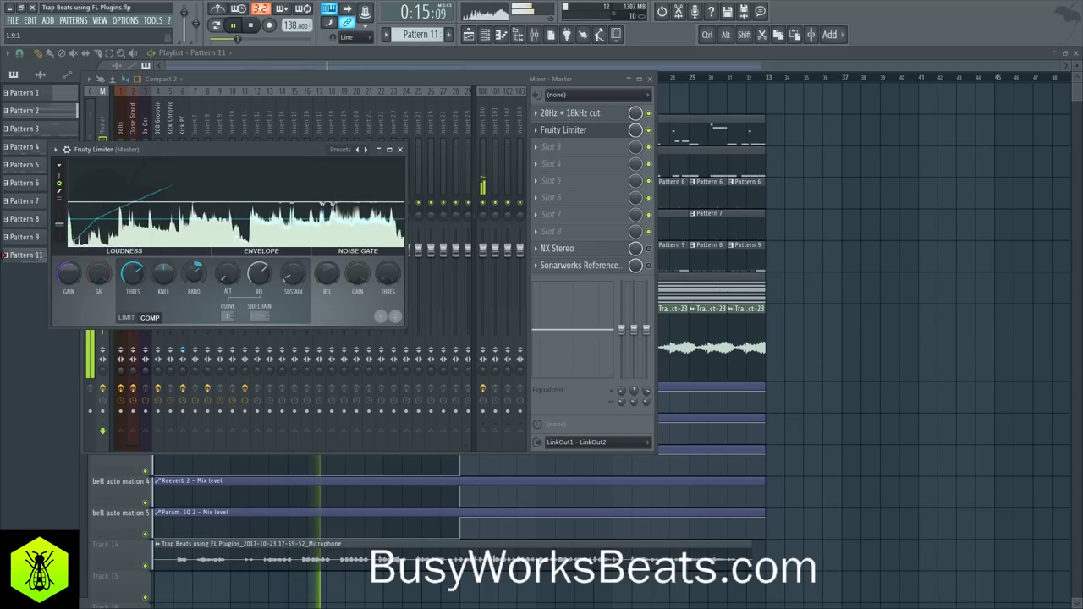
{"action": "right_click", "coordinate": [72, 276]}
{"action": "left_click", "coordinate": [100, 401]}
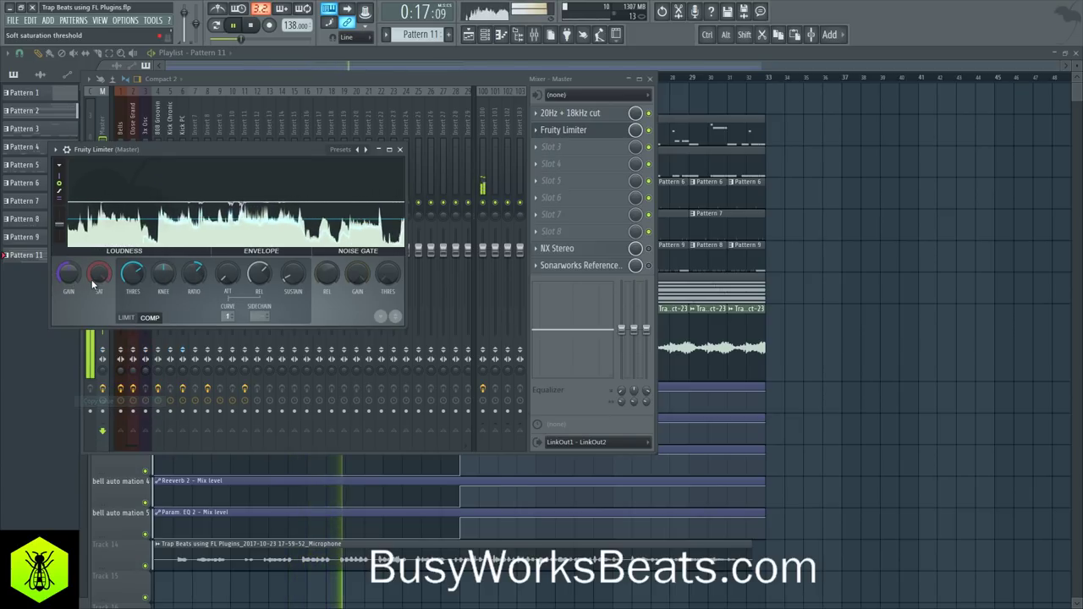
{"action": "left_click_drag", "start_coordinate": [230, 275], "coordinate": [230, 262]}
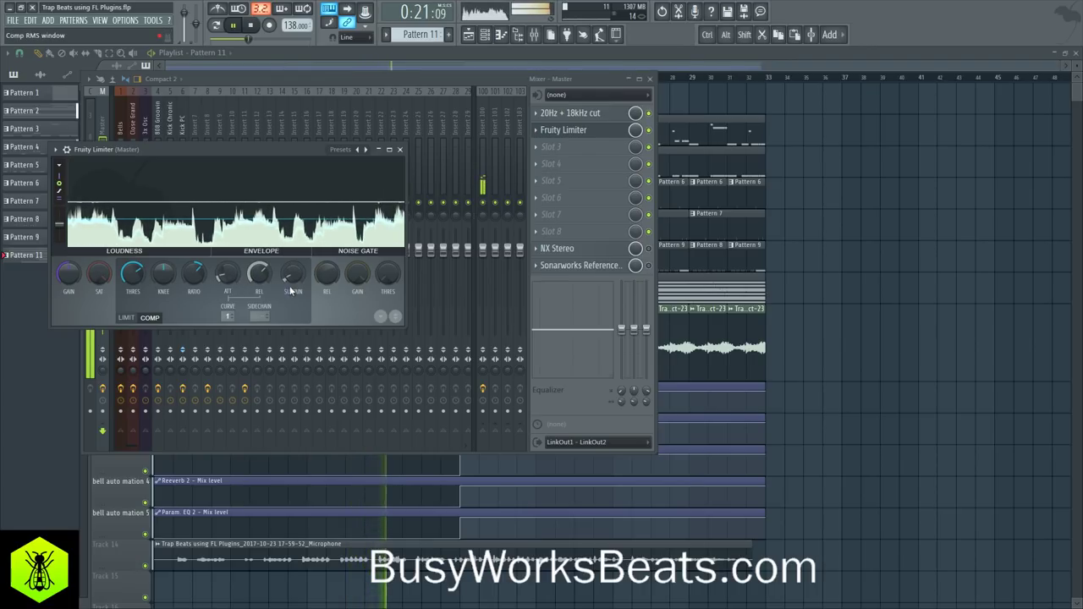
Raise the gain of the Master's Fruity Limiter in small increments while it stays in compressor mode
{"action": "left_click_drag", "start_coordinate": [69, 273], "coordinate": [68, 262]}
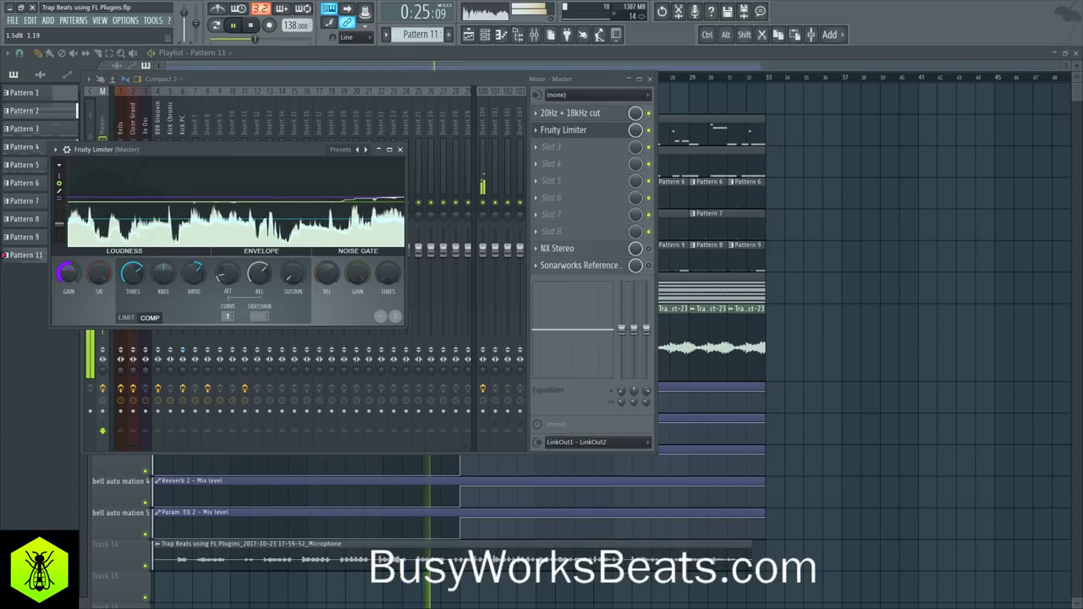
{"action": "left_click_drag", "start_coordinate": [213, 152], "coordinate": [386, 214]}
{"action": "left_click_drag", "start_coordinate": [238, 337], "coordinate": [239, 329]}
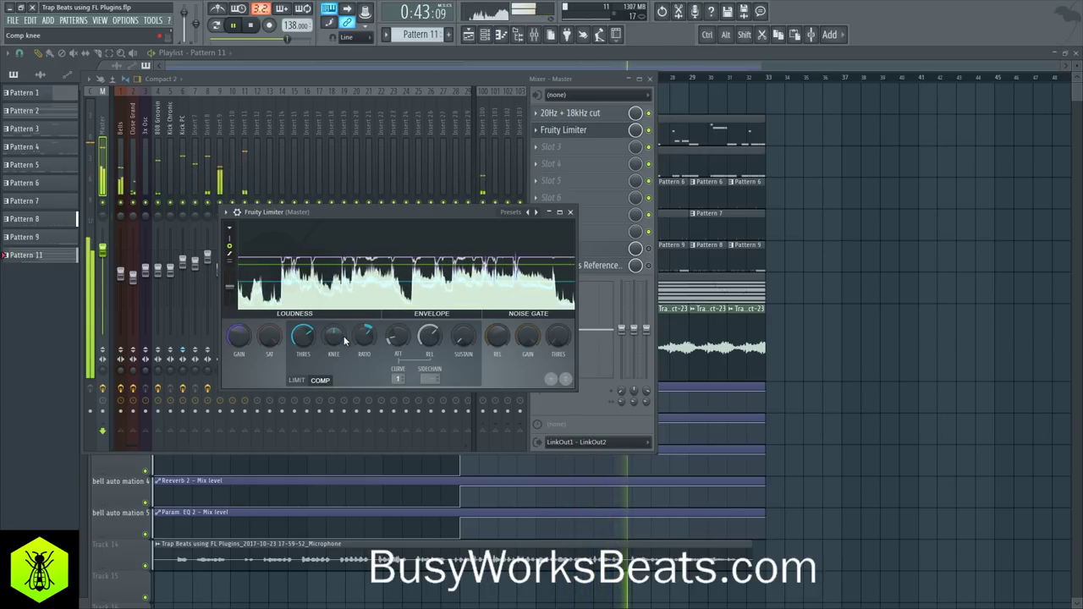
{"action": "left_click_drag", "start_coordinate": [362, 340], "coordinate": [362, 339]}
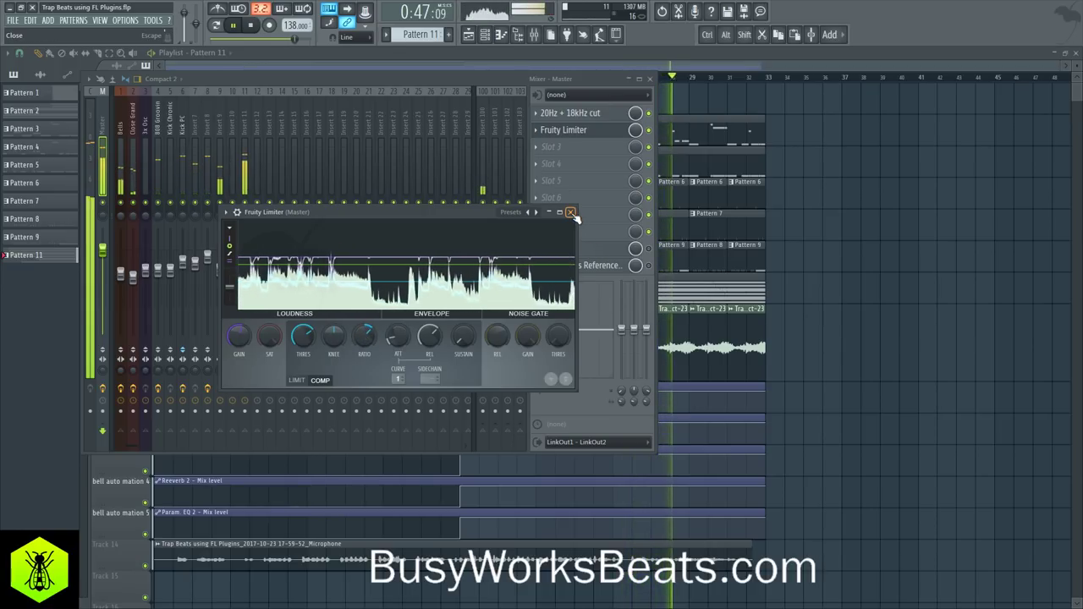
Switch the Master's Fruity Limiter to its limiter mode and lengthen the attack, restarting playback to hear the change
{"action": "left_click", "coordinate": [299, 377]}
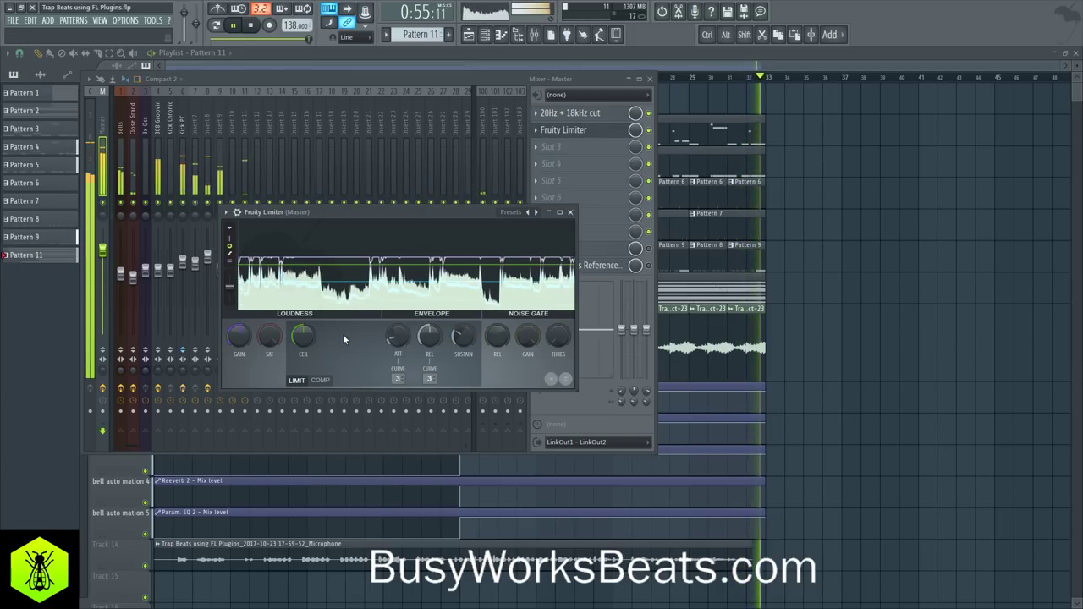
{"action": "left_click_drag", "start_coordinate": [398, 339], "coordinate": [398, 336]}
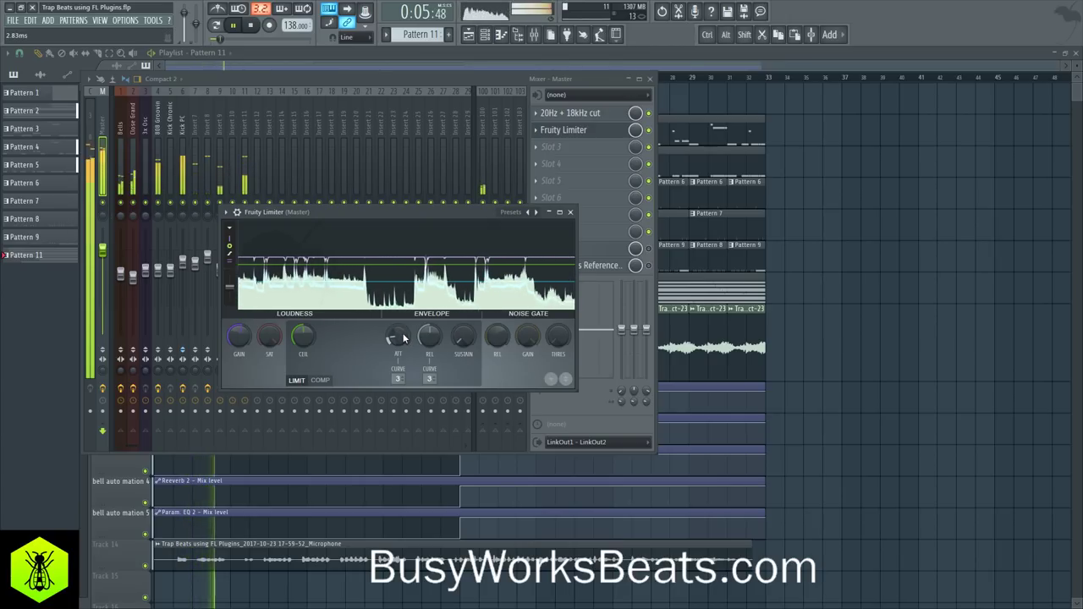
{"action": "left_click_drag", "start_coordinate": [404, 338], "coordinate": [403, 330]}
{"action": "key", "text": "space"}
{"action": "key", "text": "space"}
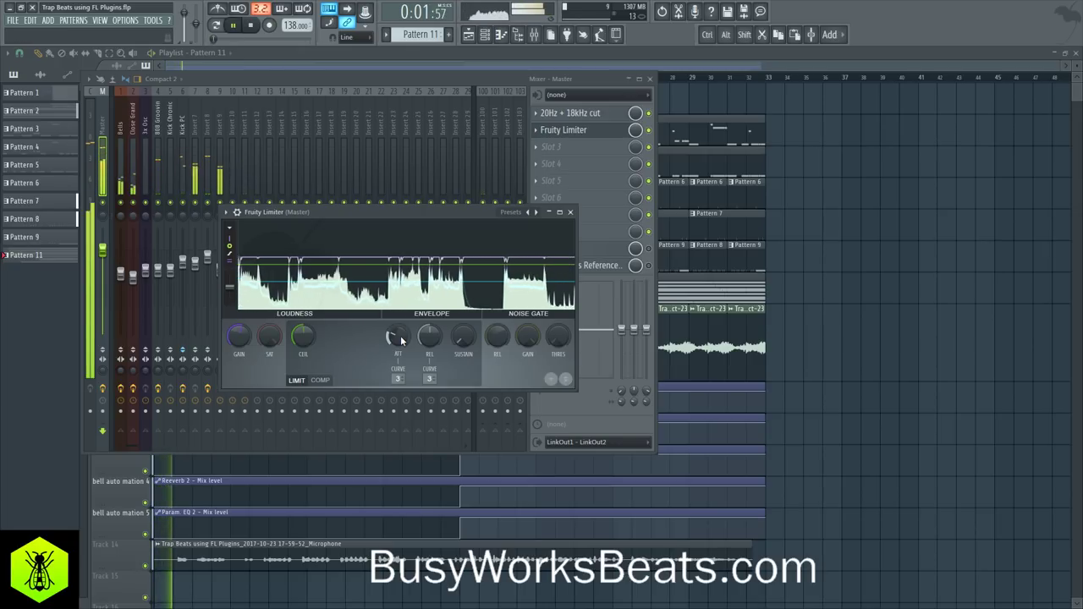
{"action": "key", "text": "space"}
Set the limiter's release to about 57 ms, then return to compressor mode and shorten the release there
{"action": "left_click_drag", "start_coordinate": [429, 337], "coordinate": [429, 343]}
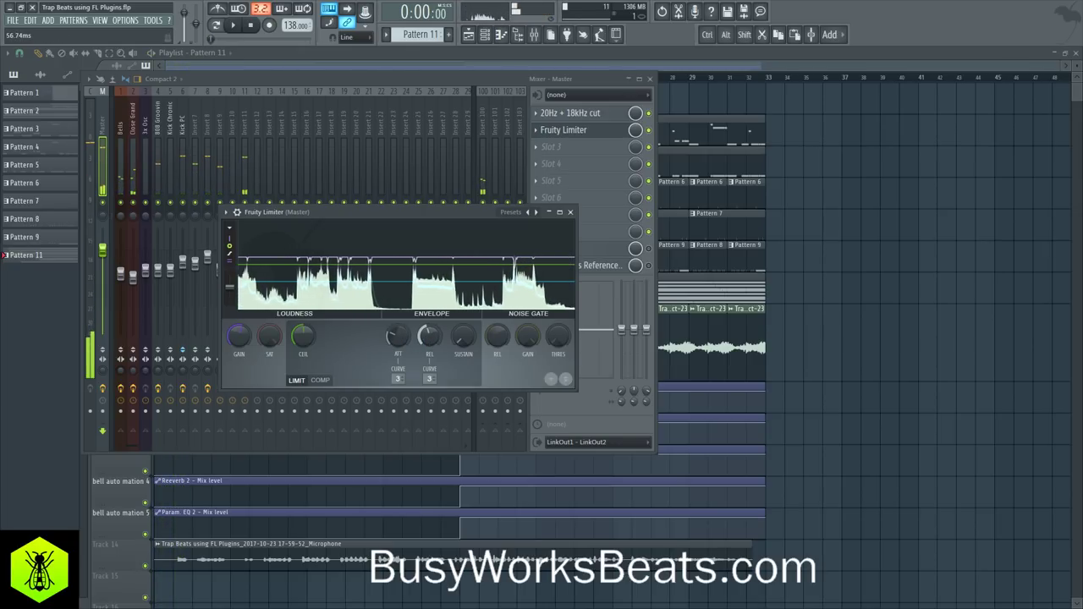
{"action": "key", "text": "space"}
{"action": "left_click", "coordinate": [319, 380]}
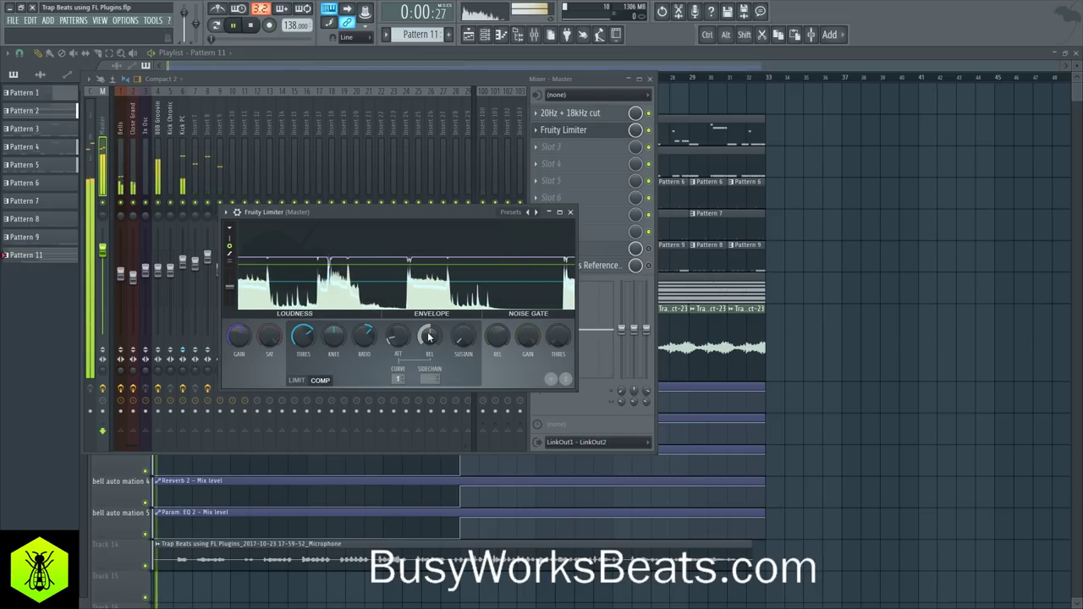
{"action": "left_click_drag", "start_coordinate": [428, 335], "coordinate": [429, 341]}
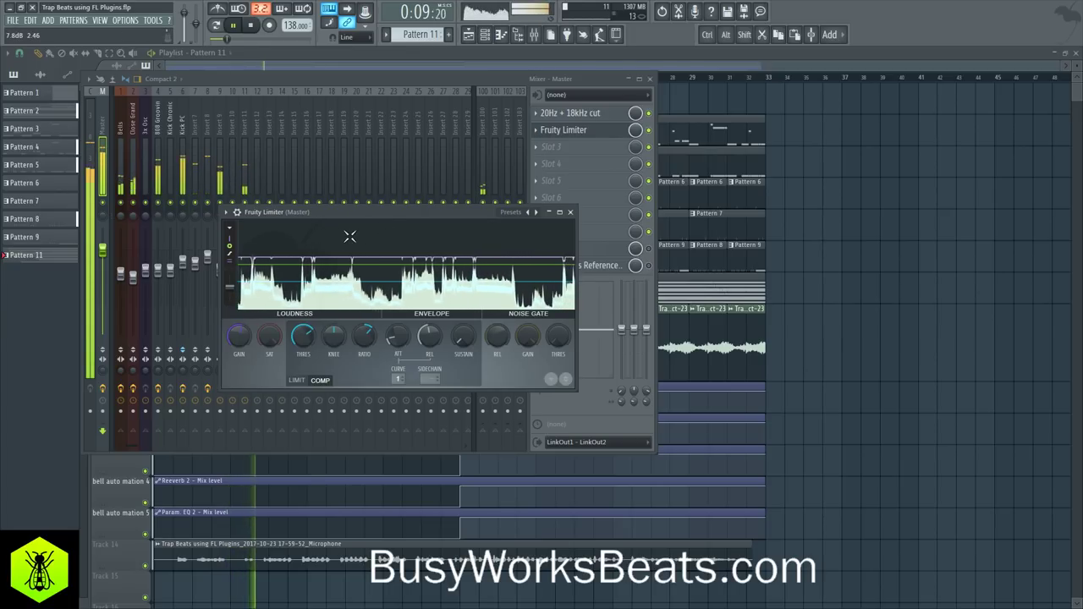
Add Fruity Fast Dist to Kick PC's third effect slot, lower its mix, and check the track's parametric EQ
{"action": "left_click", "coordinate": [570, 213]}
{"action": "left_click", "coordinate": [184, 125]}
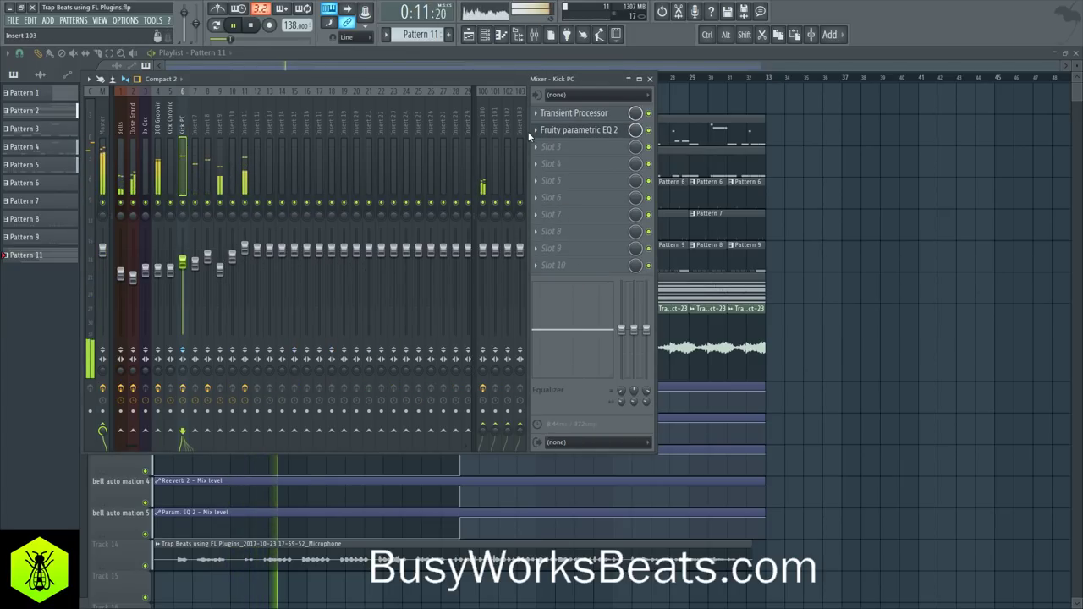
{"action": "left_click", "coordinate": [535, 147]}
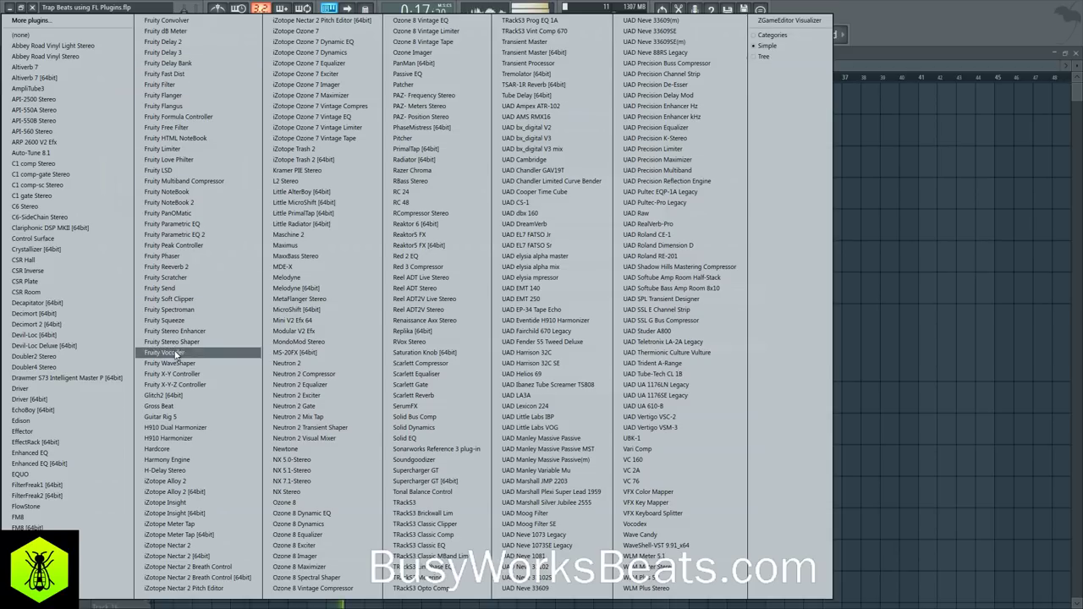
{"action": "left_click", "coordinate": [193, 75]}
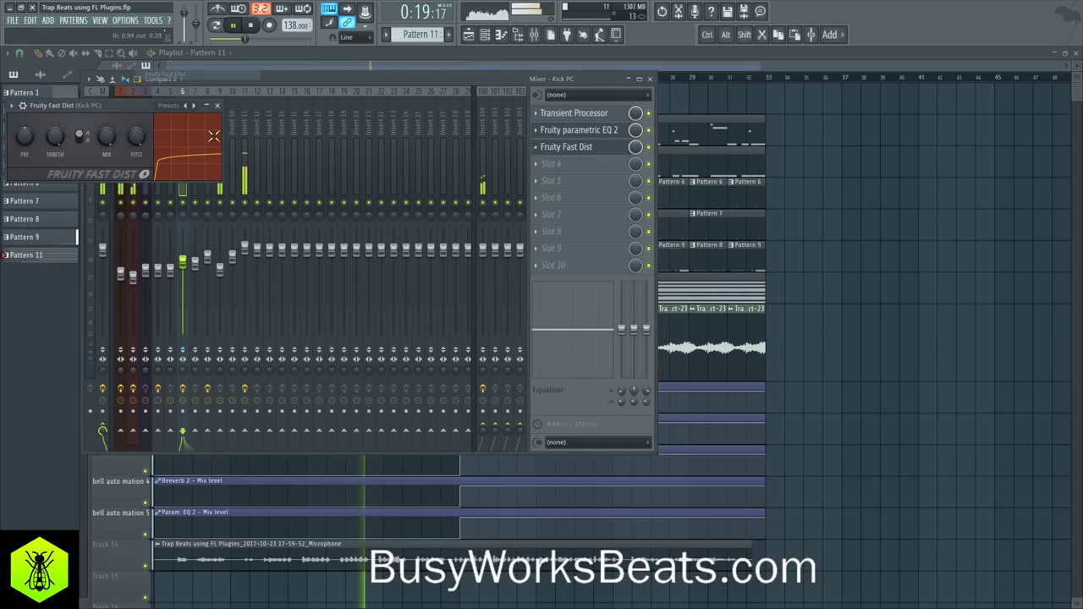
{"action": "left_click_drag", "start_coordinate": [106, 104], "coordinate": [254, 199]}
{"action": "key", "text": "space"}
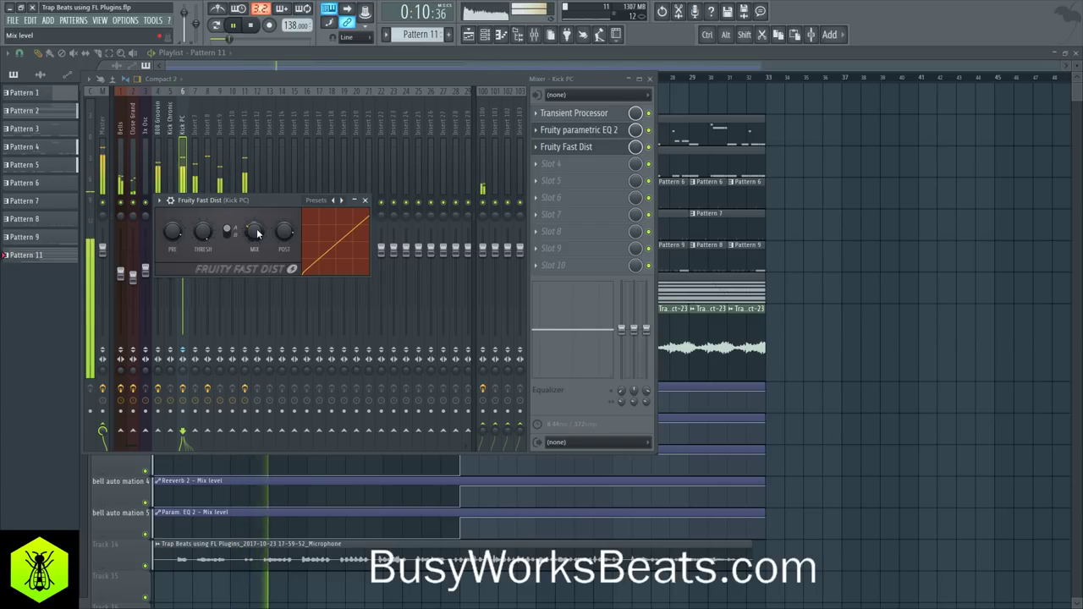
{"action": "left_click", "coordinate": [365, 200]}
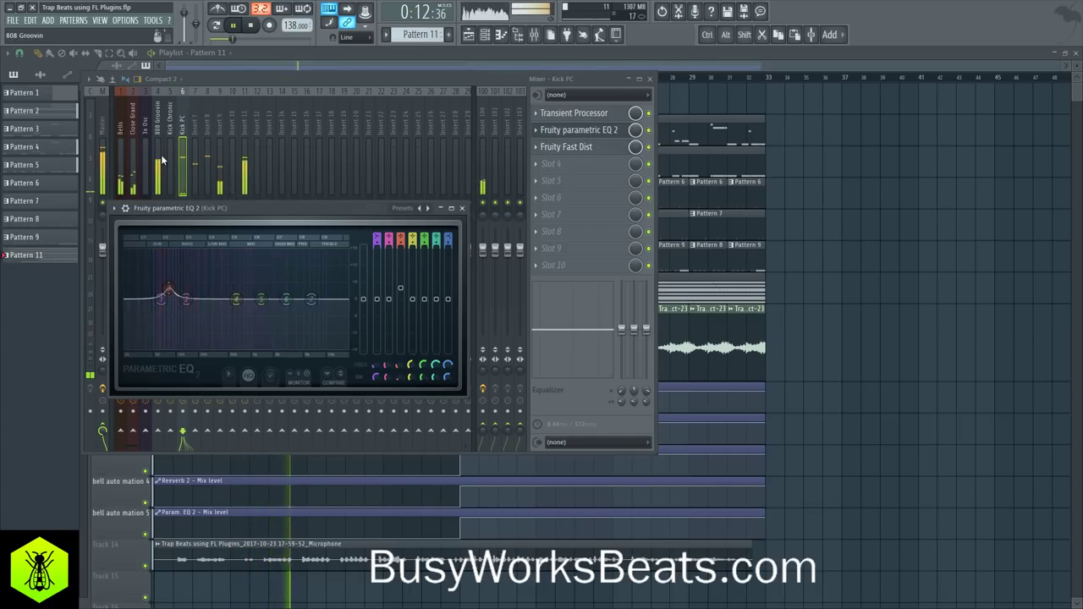
{"action": "left_click", "coordinate": [461, 208]}
Add Fruity parametric EQ 2 to the Master's third effect slot and move it ahead of the Fruity Limiter
{"action": "left_click", "coordinate": [101, 134]}
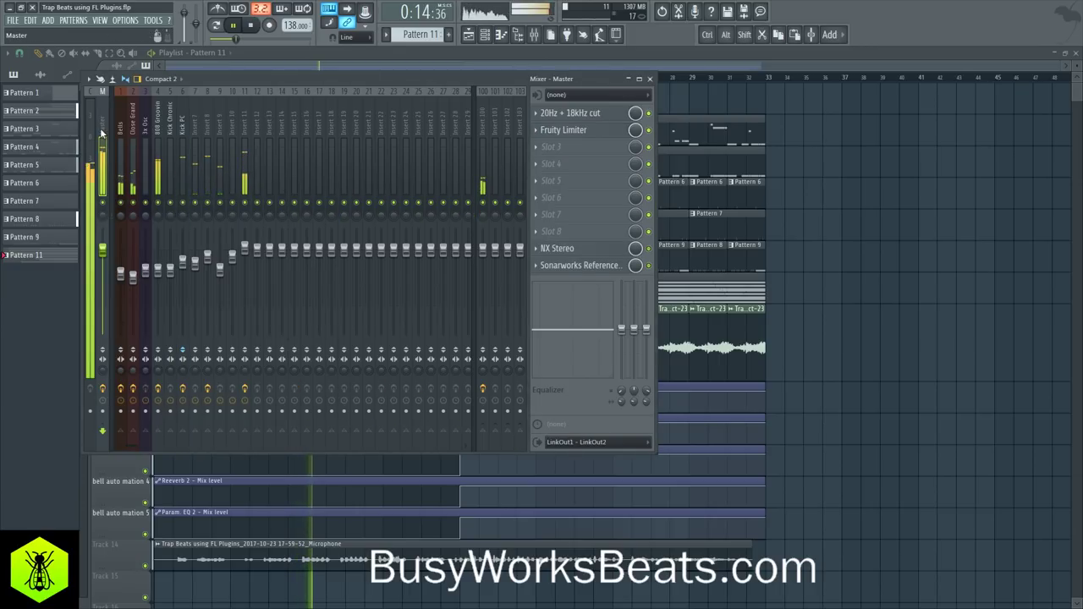
{"action": "left_click", "coordinate": [597, 152]}
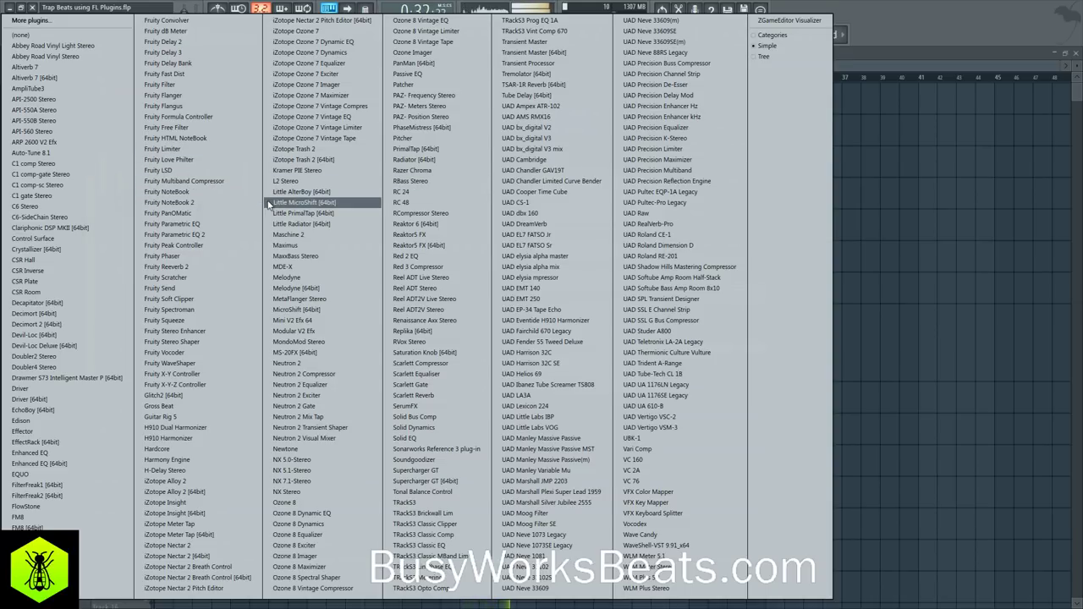
{"action": "left_click", "coordinate": [228, 234]}
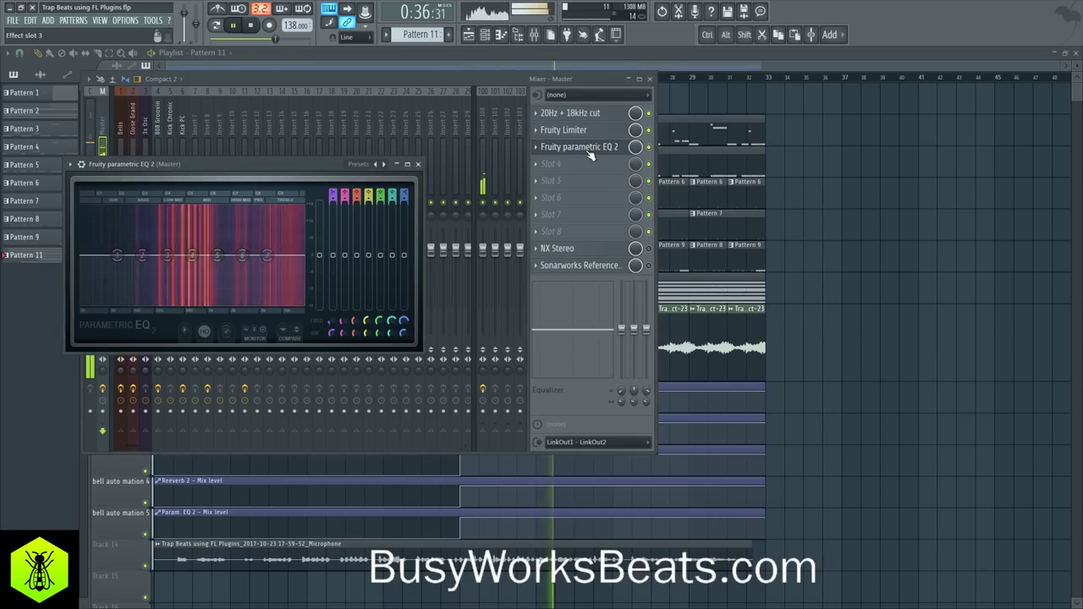
{"action": "left_click_drag", "start_coordinate": [596, 152], "coordinate": [592, 131]}
On the Master's parametric EQ, boost band 6 about 1.6 dB near 3292 Hz and slightly boost band 2 near 76 Hz
{"action": "left_click_drag", "start_coordinate": [266, 256], "coordinate": [246, 244]}
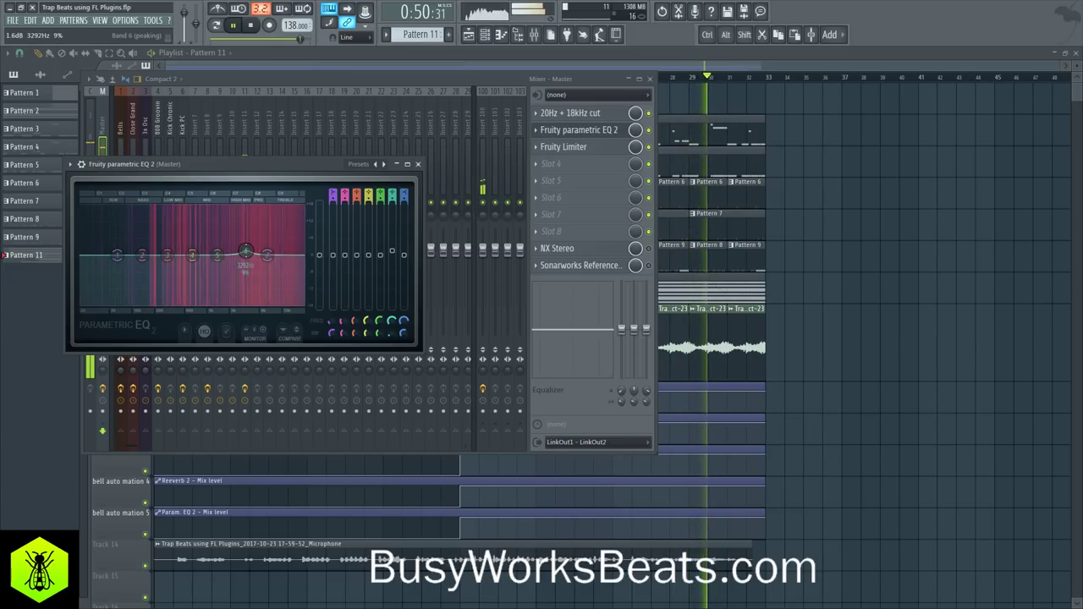
{"action": "mouse_move", "coordinate": [144, 256]}
{"action": "left_mouse_down"}
{"action": "mouse_move", "coordinate": [120, 251]}
{"action": "mouse_move", "coordinate": [127, 254]}
{"action": "left_mouse_up"}
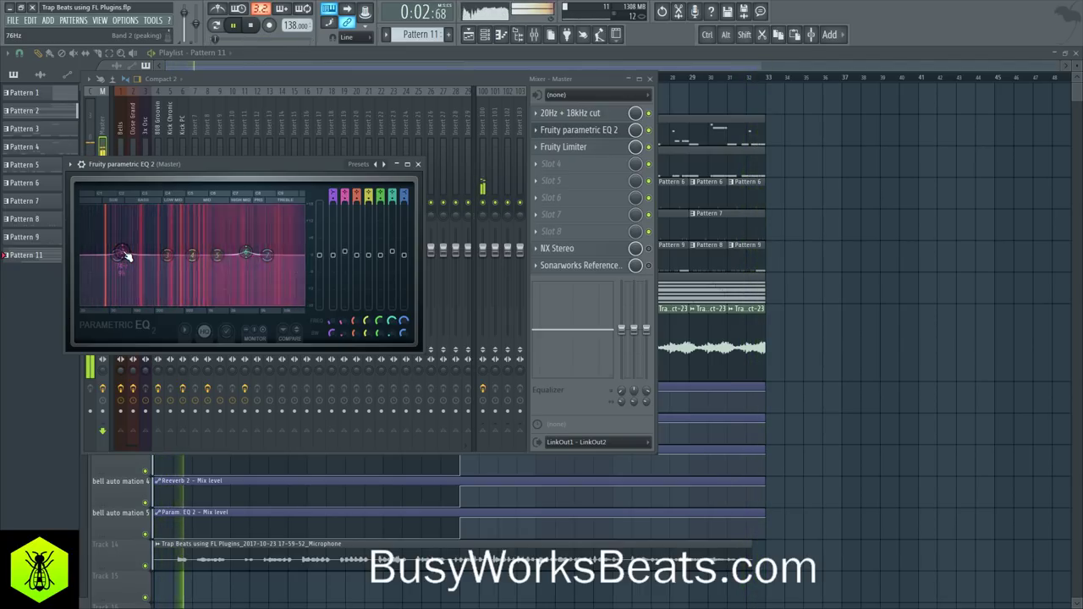
{"action": "left_click_drag", "start_coordinate": [345, 252], "coordinate": [344, 250]}
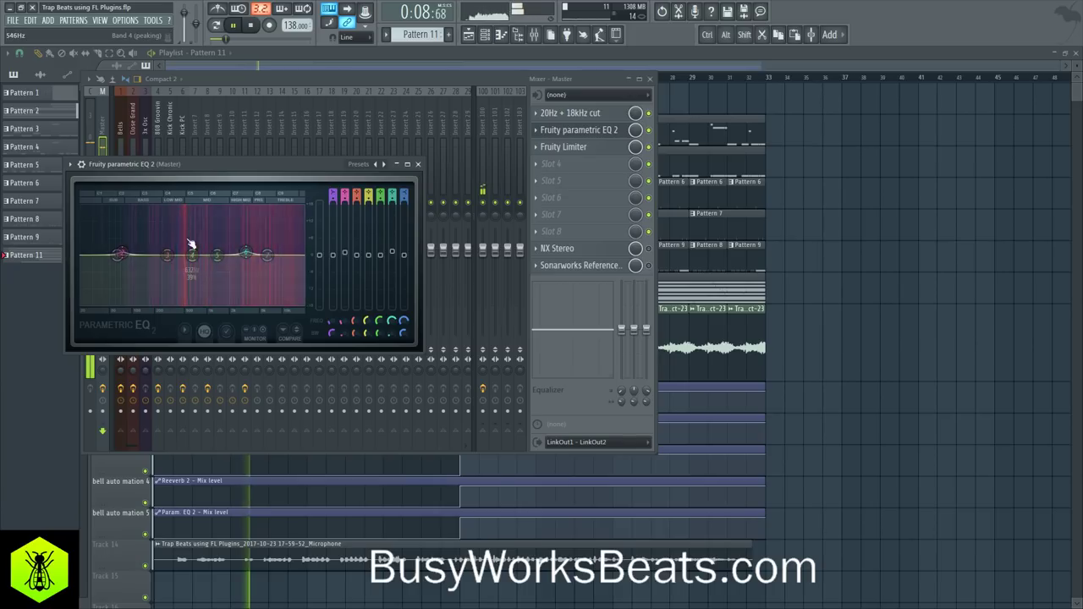
Move the Master EQ's band 4 to about 270 Hz with a slight cut, and slightly boost the high shelf at 6324 Hz
{"action": "left_click_drag", "start_coordinate": [194, 257], "coordinate": [170, 247]}
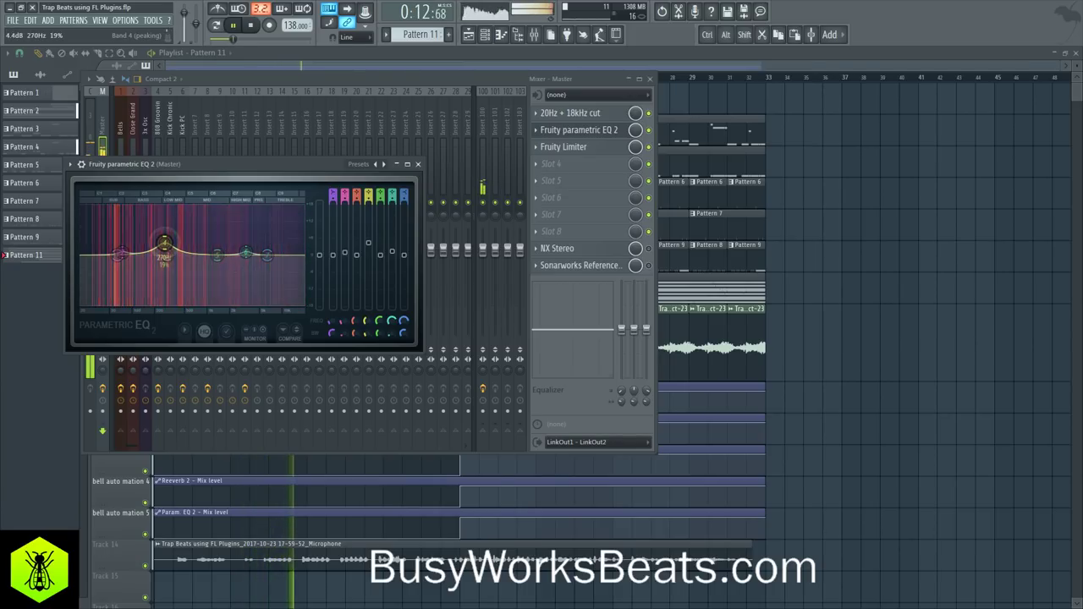
{"action": "left_click_drag", "start_coordinate": [368, 243], "coordinate": [369, 255]}
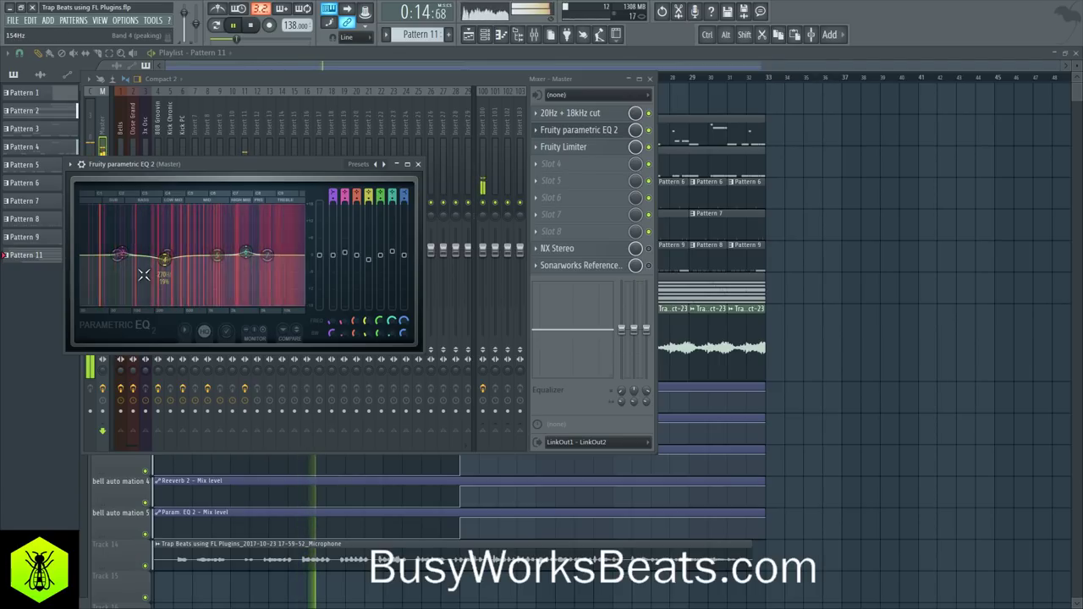
{"action": "scroll", "coordinate": [170, 263], "scroll_direction": "down", "scroll_amount": 3}
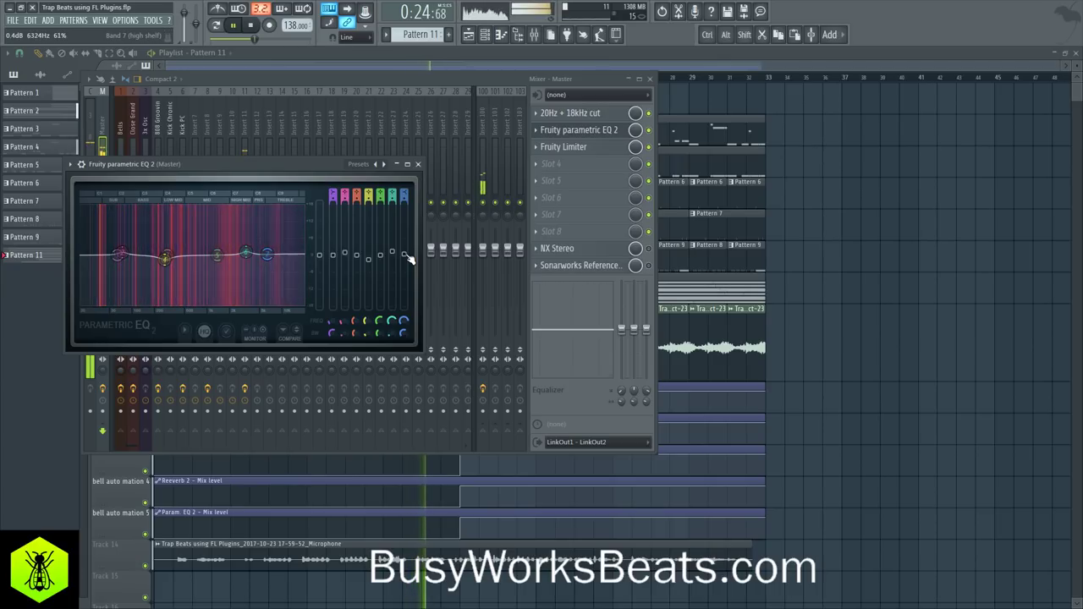
{"action": "left_click", "coordinate": [419, 164]}
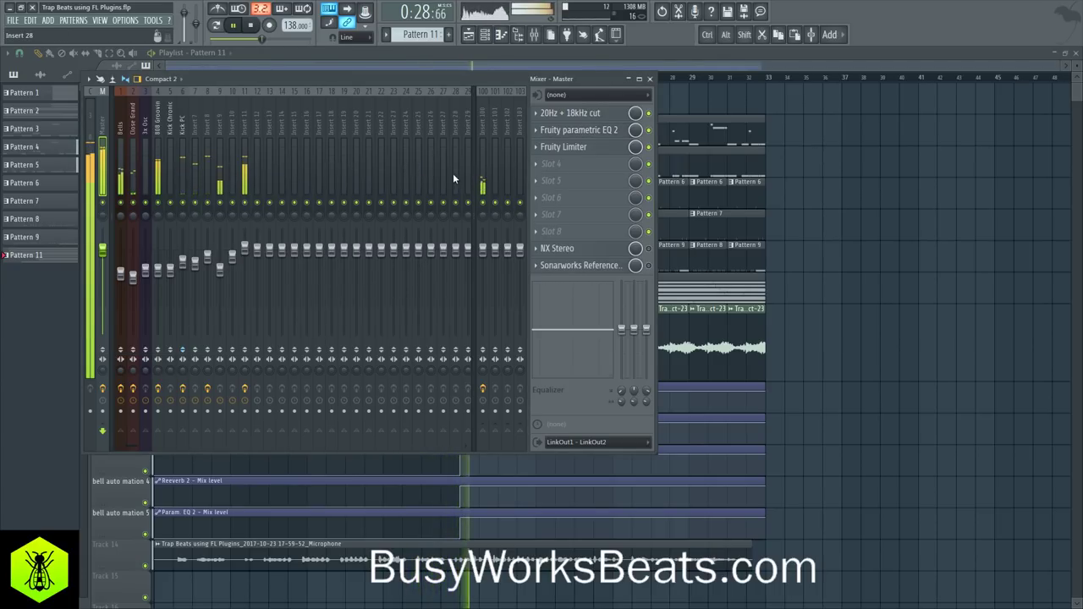
Copy the gain value of the Master's Fruity Limiter and try other gain levels against it
{"action": "left_click", "coordinate": [563, 146]}
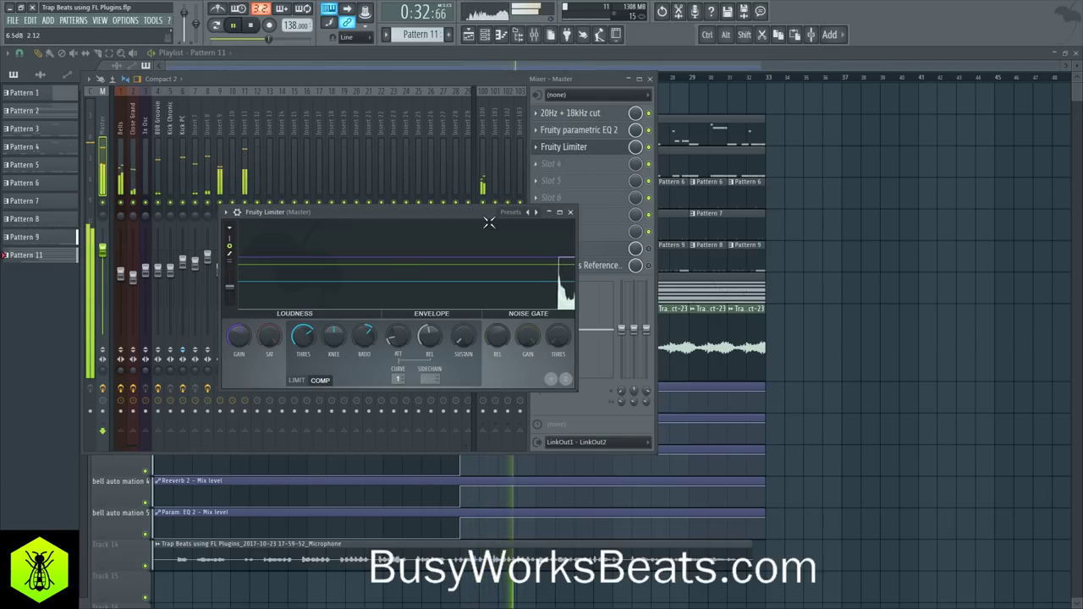
{"action": "right_click", "coordinate": [238, 336]}
{"action": "key", "text": "c"}
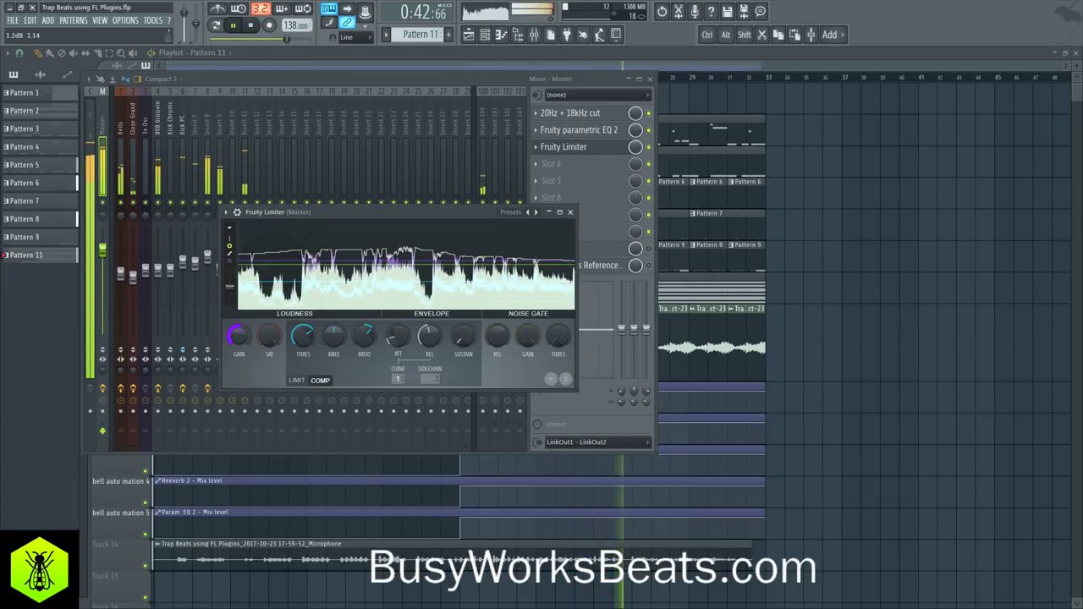
{"action": "left_click_drag", "start_coordinate": [243, 336], "coordinate": [243, 330]}
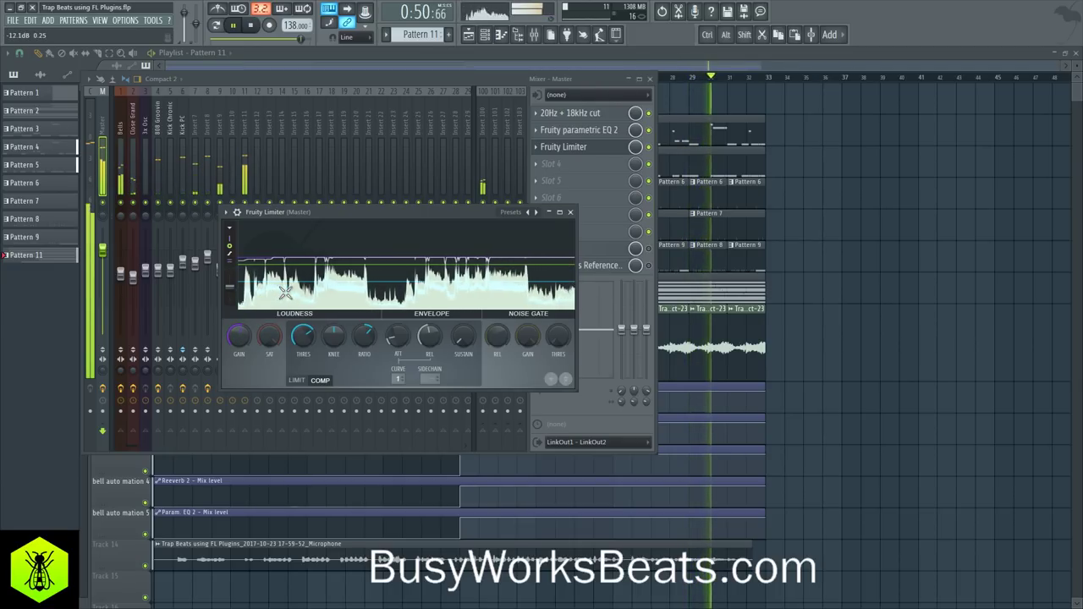
{"action": "left_click", "coordinate": [571, 212]}
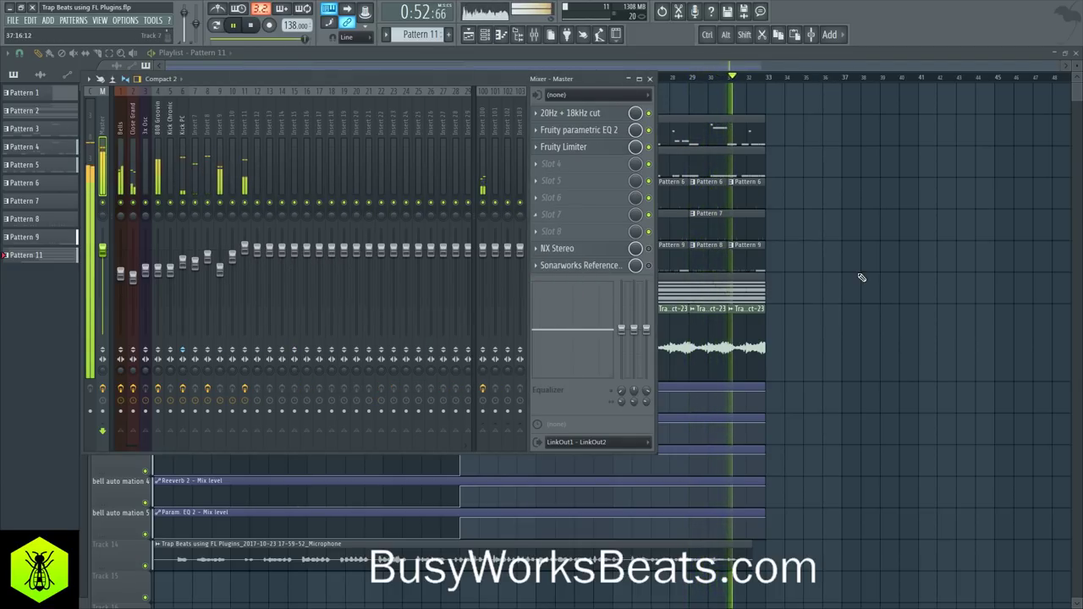
Review the full arrangement in the Playlist, the mixer's insert tracks and the Master's Fruity parametric EQ 2 curve during playback
{"action": "key", "text": "F9"}
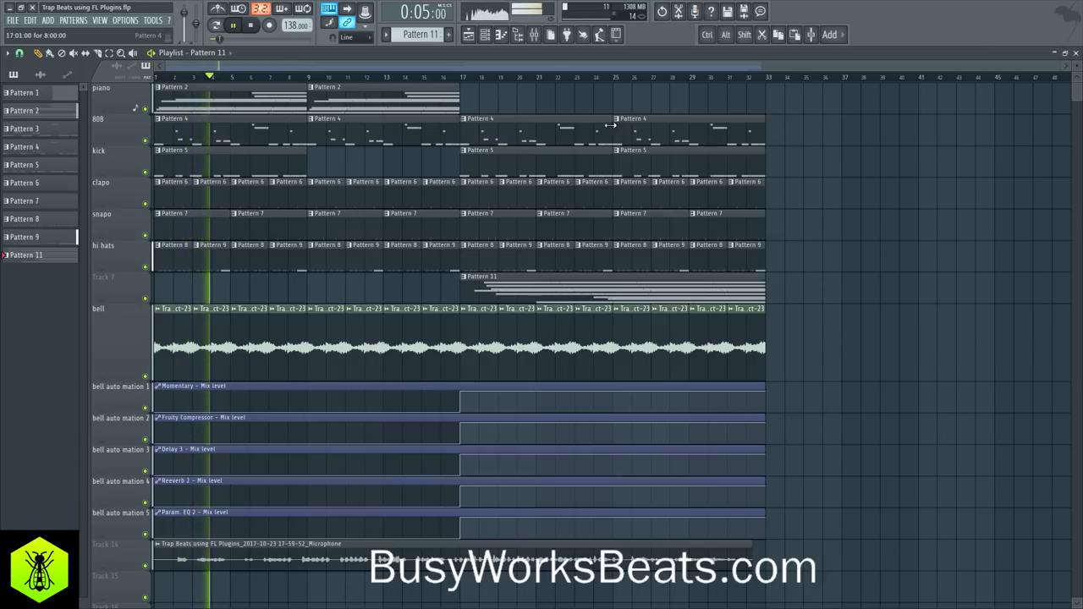
{"action": "left_click", "coordinate": [534, 35]}
{"action": "scroll", "coordinate": [362, 118], "scroll_direction": "down", "scroll_amount": 20}
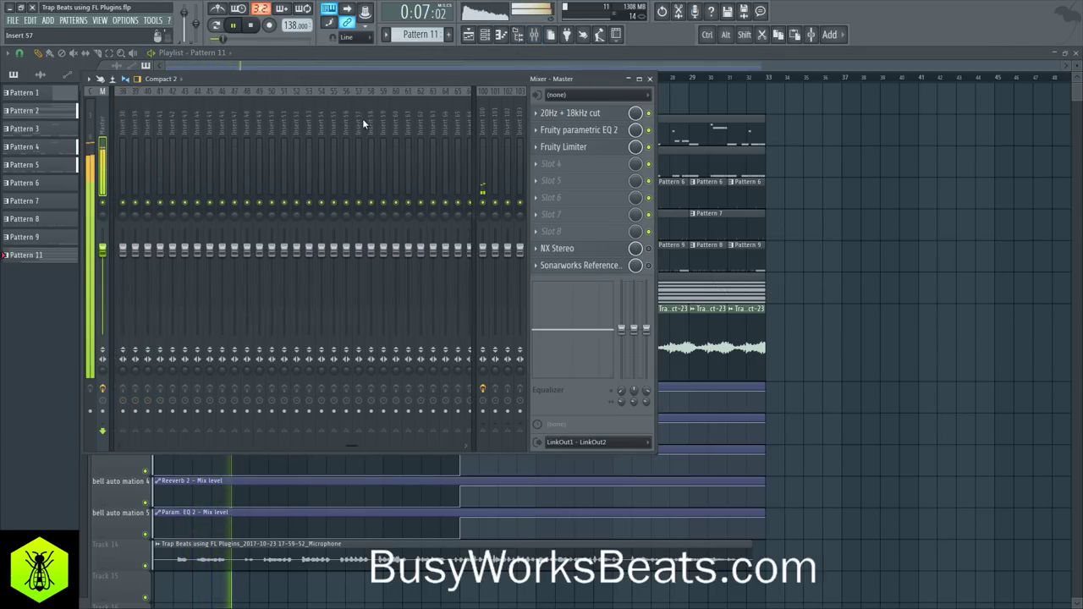
{"action": "scroll", "coordinate": [303, 116], "scroll_direction": "up", "scroll_amount": 18}
{"action": "scroll", "coordinate": [303, 116], "scroll_direction": "up", "scroll_amount": 3}
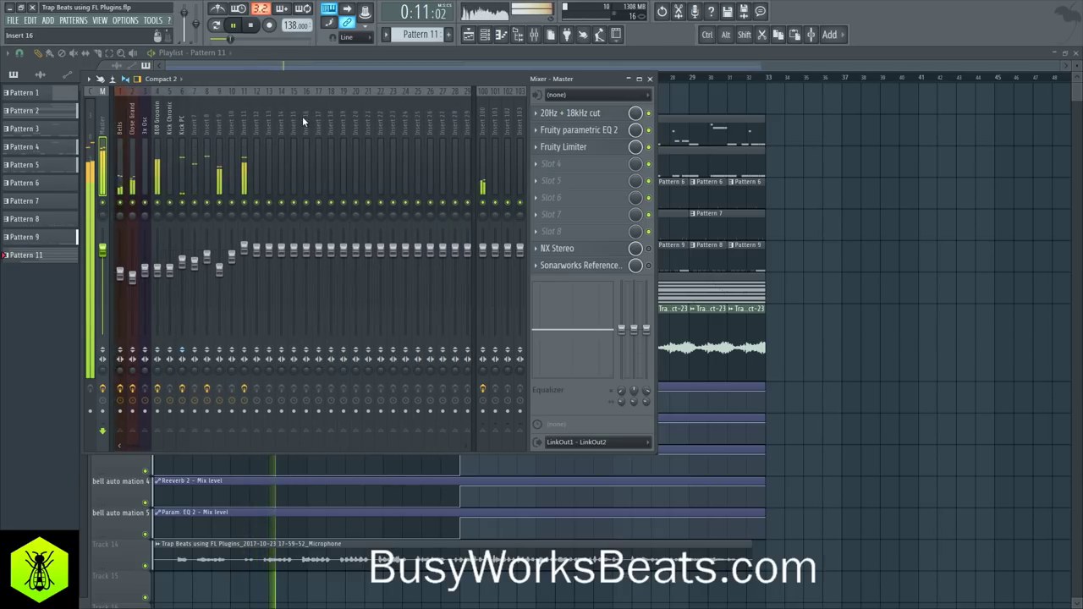
{"action": "left_click", "coordinate": [595, 131]}
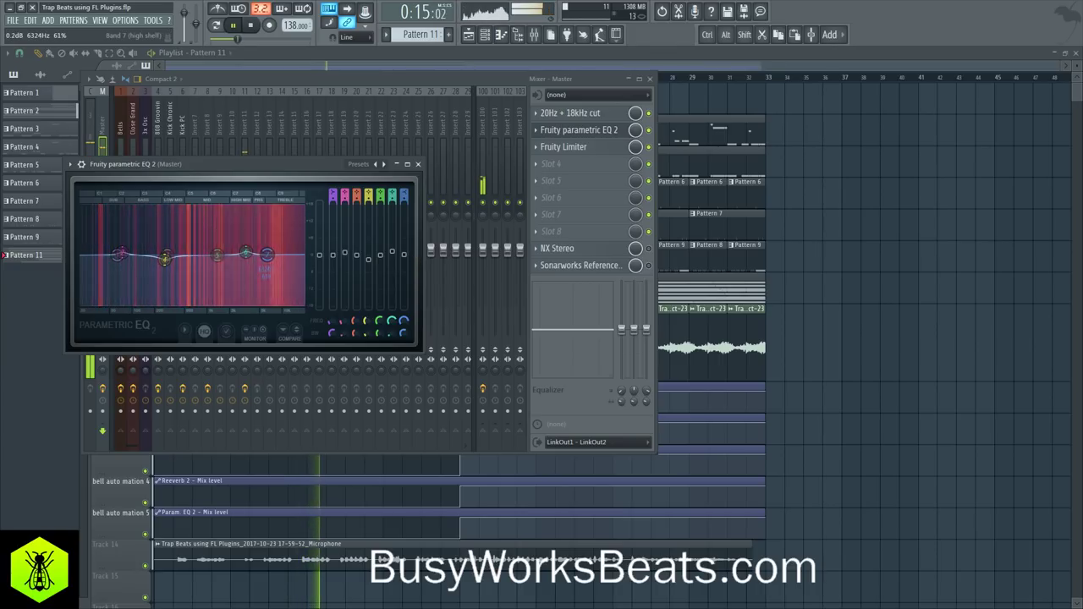
{"action": "left_click", "coordinate": [418, 164]}
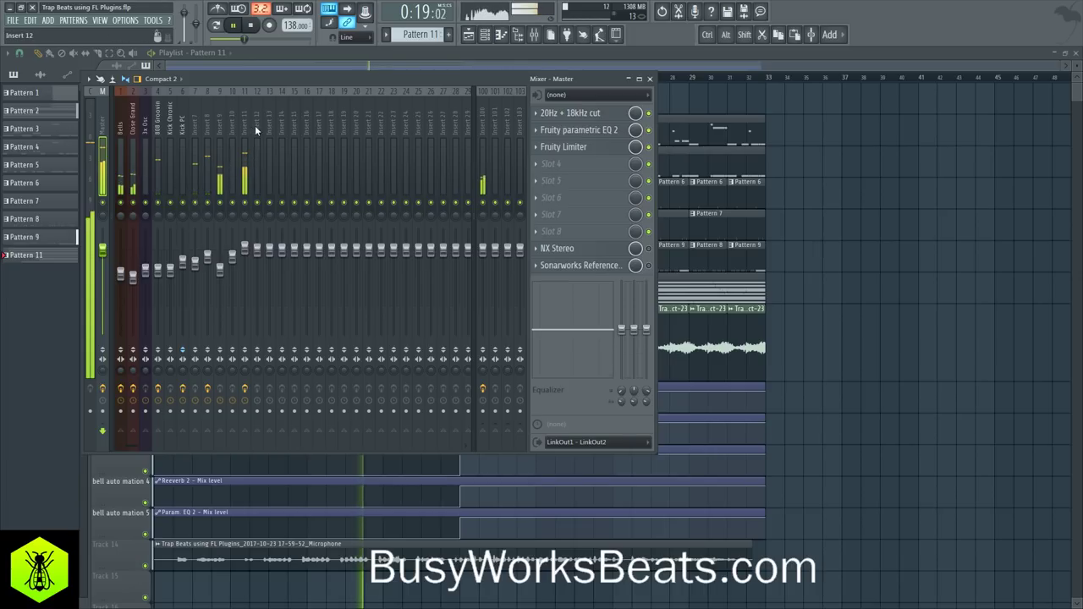
{"action": "scroll", "coordinate": [256, 125], "scroll_direction": "right", "scroll_amount": 10}
{"action": "scroll", "coordinate": [256, 125], "scroll_direction": "left", "scroll_amount": 10}
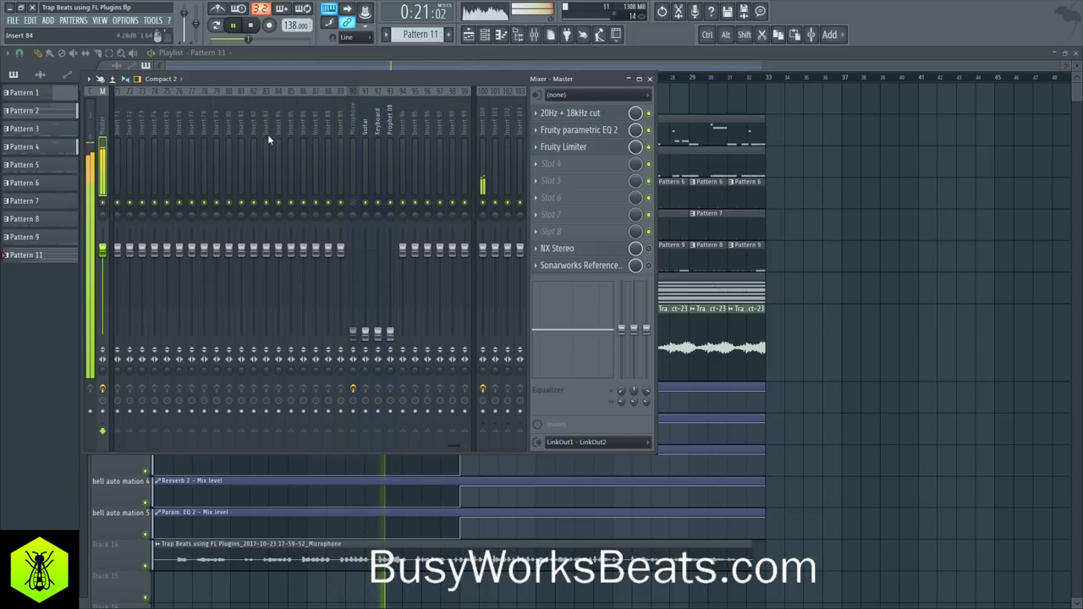
{"action": "scroll", "coordinate": [285, 119], "scroll_direction": "left", "scroll_amount": 5}
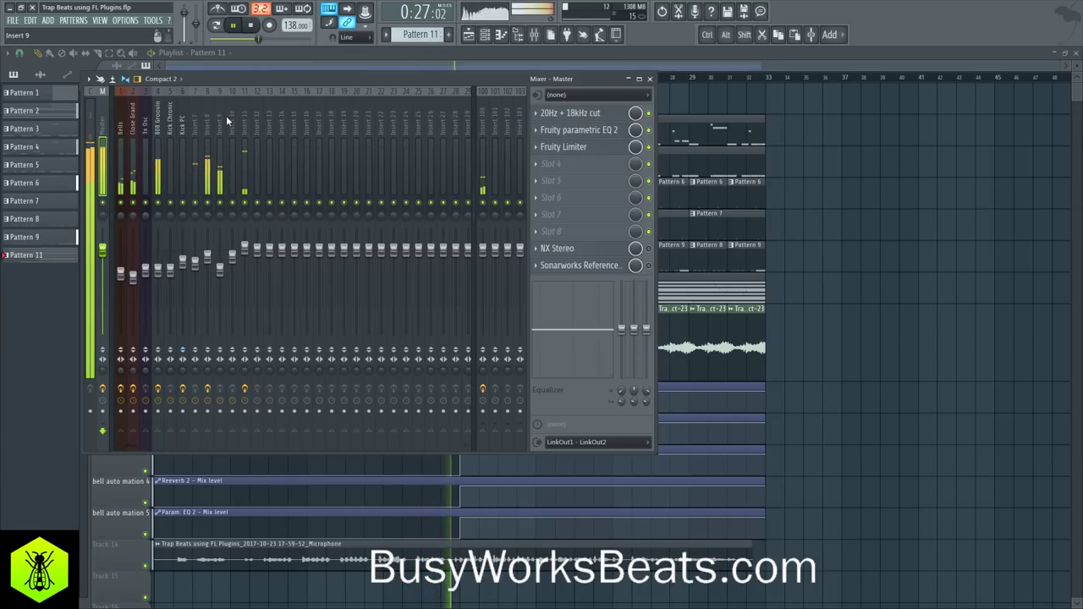
Examine the Kick PC, Insert 11 and Master mixer tracks during playback, including the Master's Fruity parametric EQ 2 curve
{"action": "left_click", "coordinate": [183, 119]}
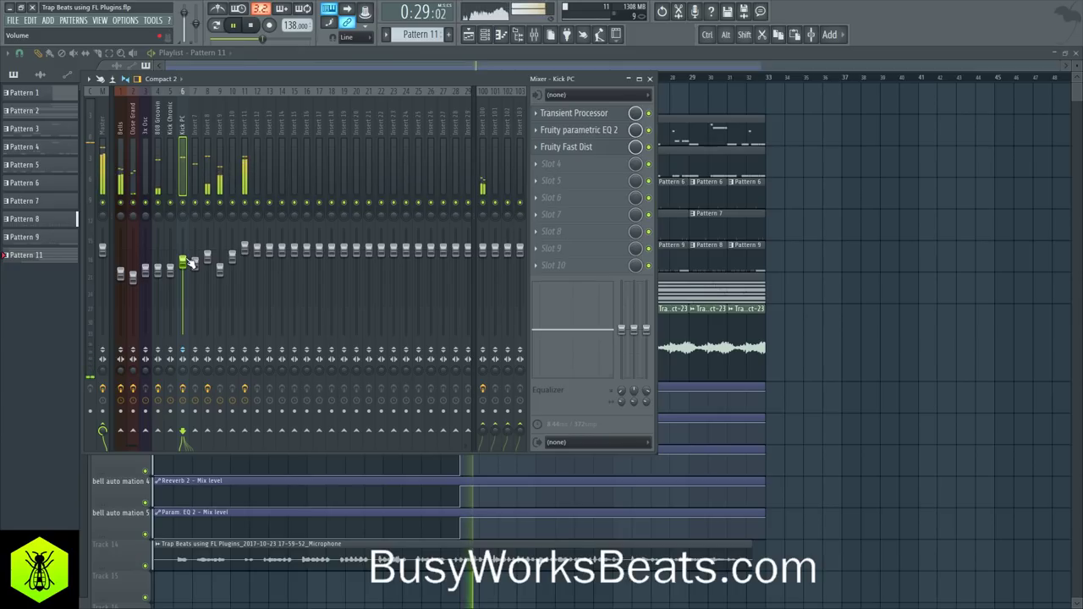
{"action": "left_click", "coordinate": [248, 128]}
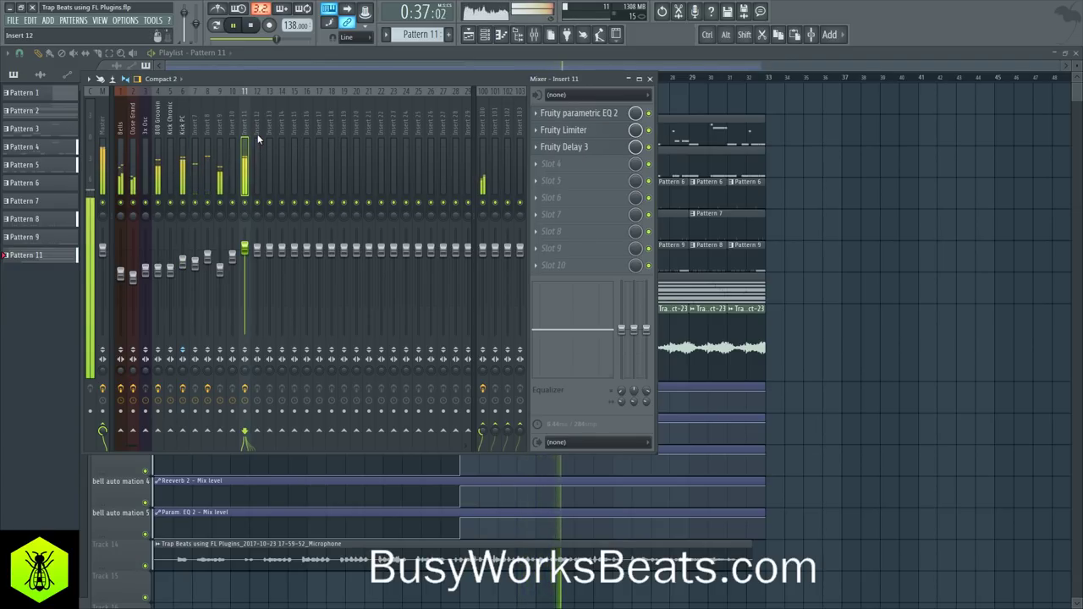
{"action": "left_click", "coordinate": [101, 153]}
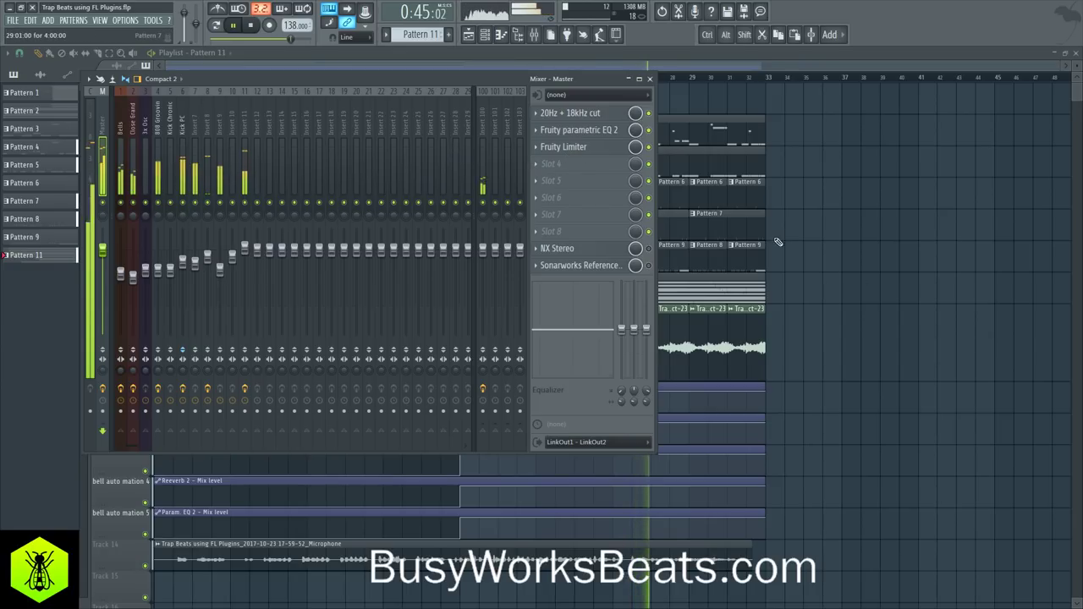
{"action": "left_click", "coordinate": [574, 135]}
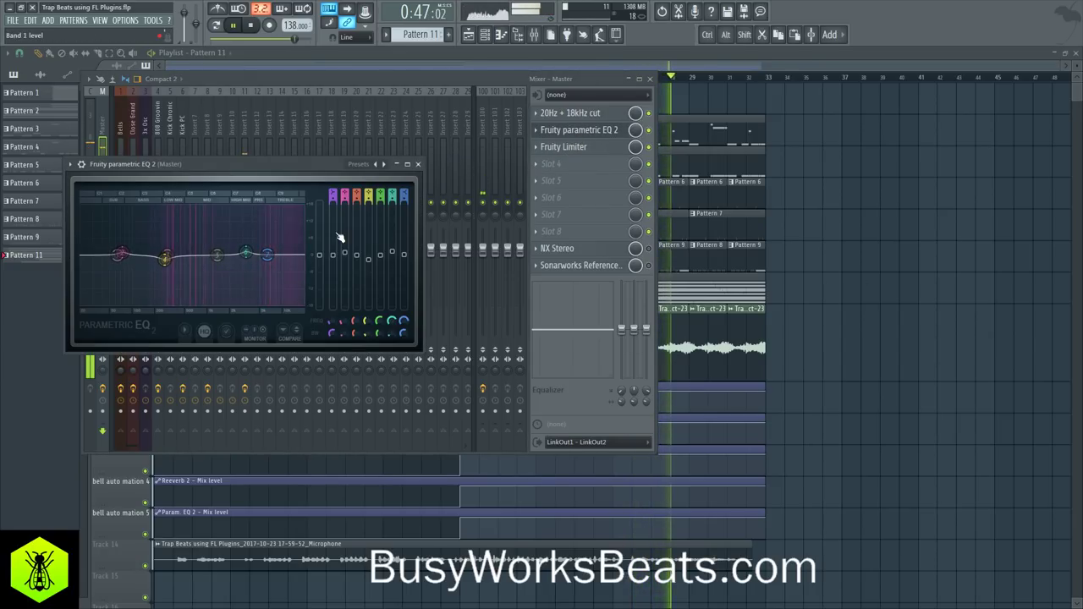
{"action": "left_click", "coordinate": [416, 161]}
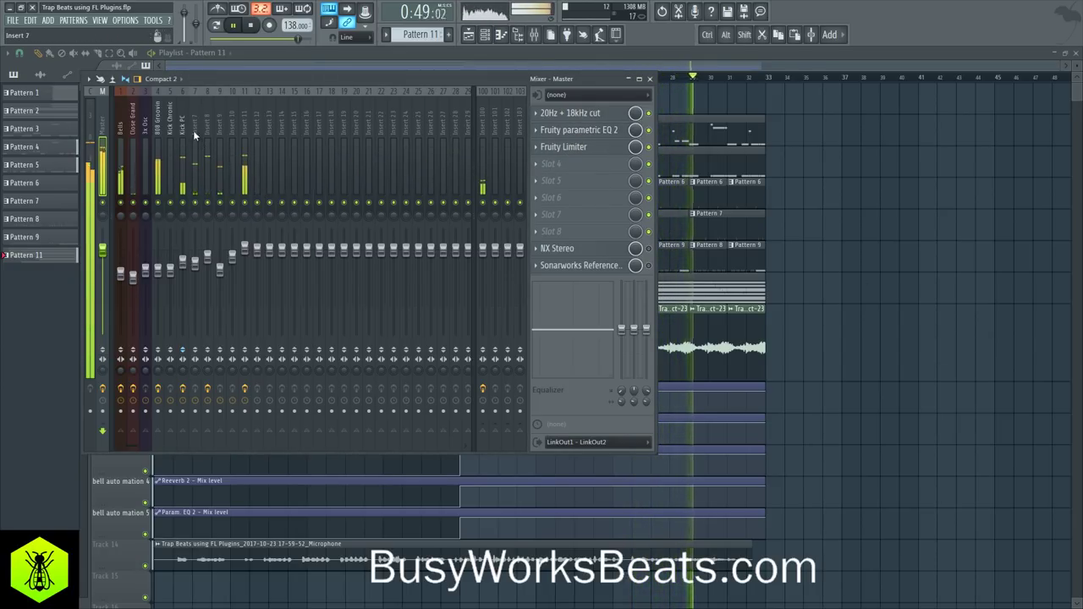
Stop playback, bypass the Master's effects, and unmute the Microphone track with its volume reset to default
{"action": "scroll", "coordinate": [233, 124], "scroll_direction": "down", "scroll_amount": 5}
{"action": "scroll", "coordinate": [233, 124], "scroll_direction": "down", "scroll_amount": 8}
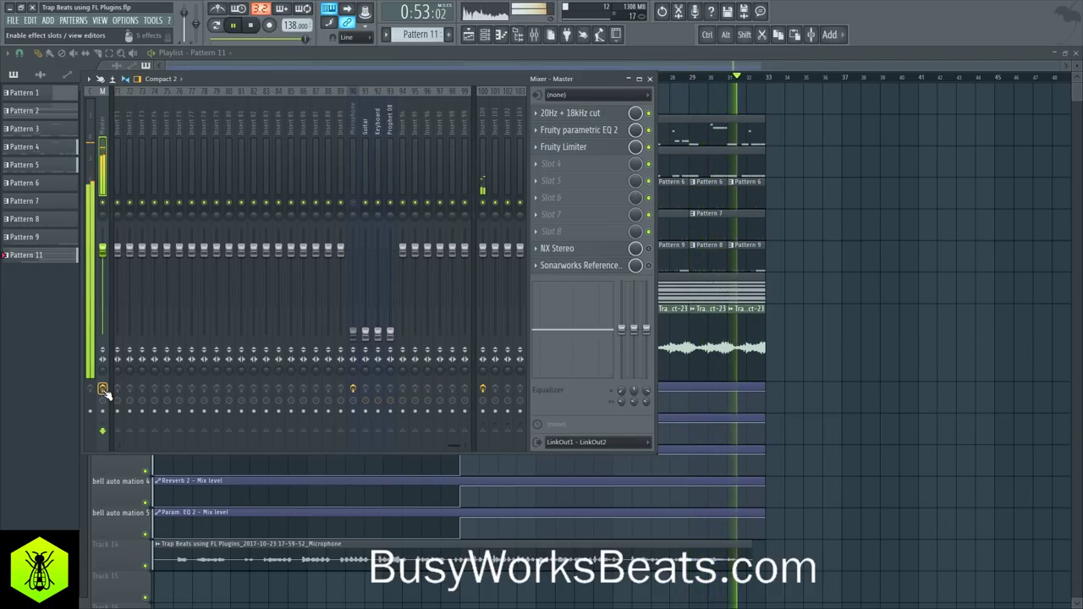
{"action": "right_click", "coordinate": [353, 332]}
{"action": "left_click", "coordinate": [365, 341]}
{"action": "left_click", "coordinate": [353, 203]}
{"action": "key", "text": "space"}
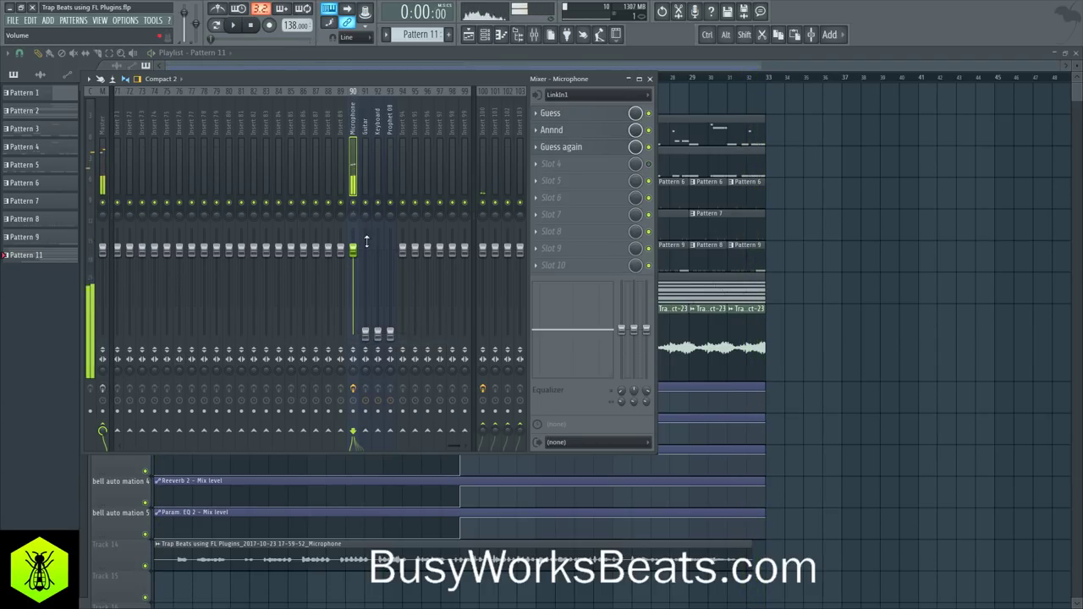
Rename Track 14 in the Playlist, which holds the microphone recording, as vocal
{"action": "key", "text": "F9"}
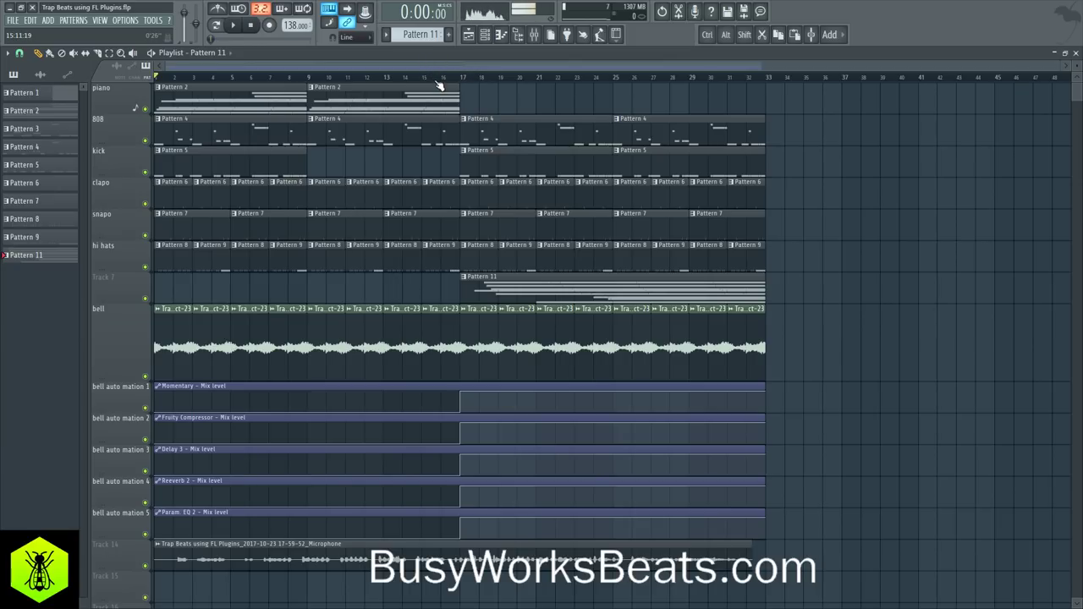
{"action": "right_click", "coordinate": [114, 548]}
{"action": "left_click", "coordinate": [142, 385]}
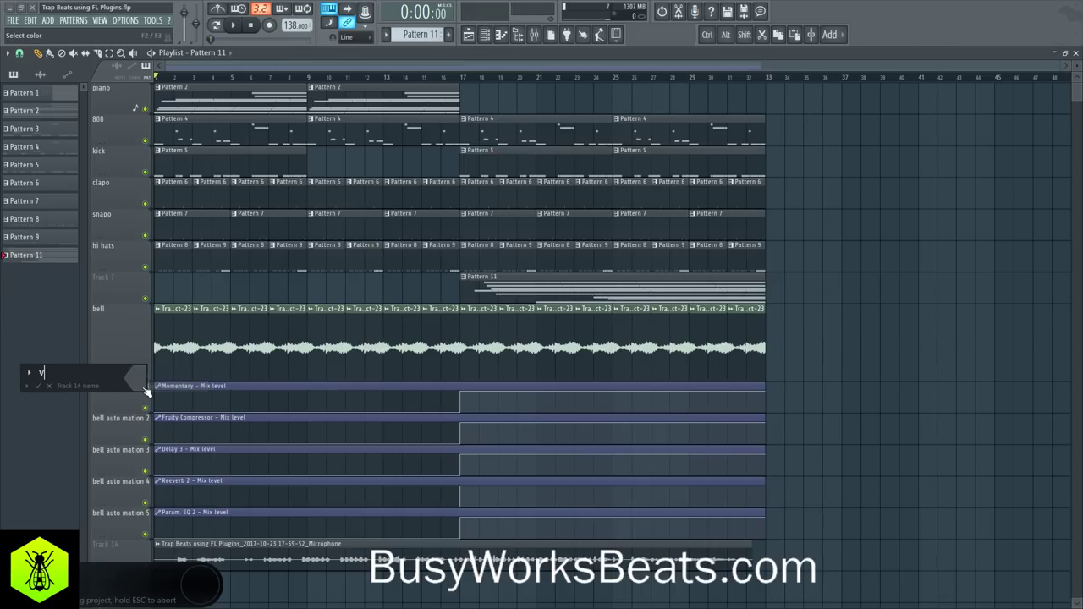
{"action": "key", "text": "Return"}
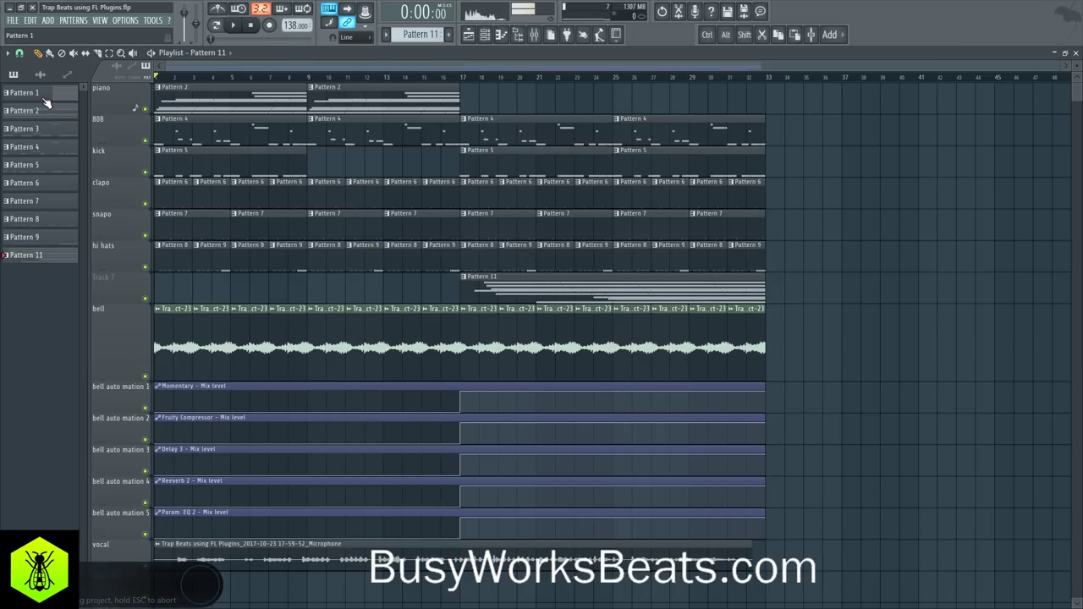
Select Pattern 1 through Pattern 11 and colour them together with a gradient from red to black
{"action": "left_click", "coordinate": [61, 255], "text": "shift"}
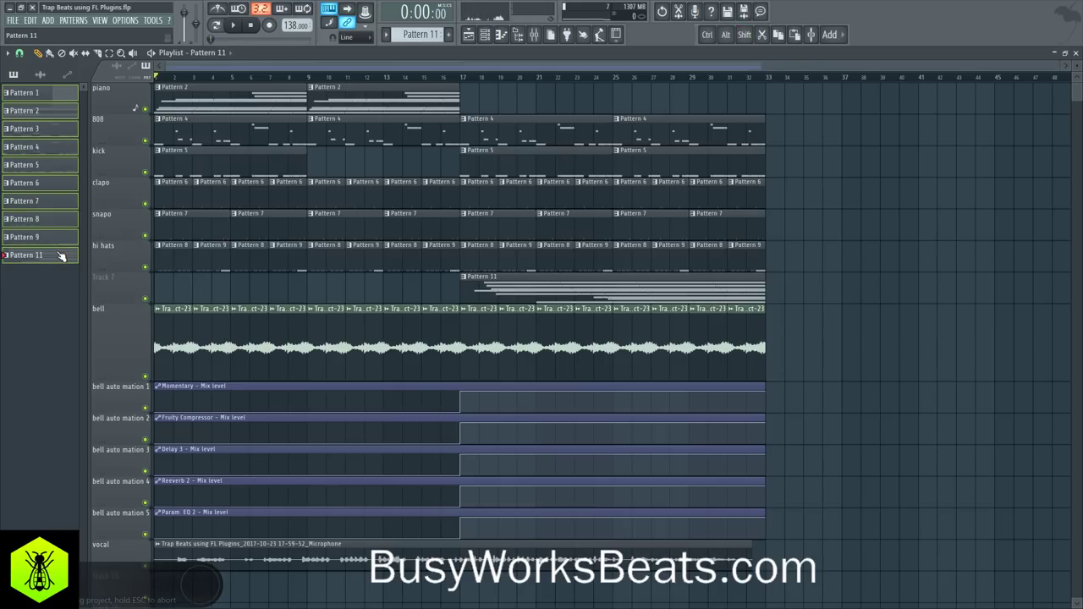
{"action": "right_click", "coordinate": [60, 255]}
{"action": "left_click", "coordinate": [101, 305]}
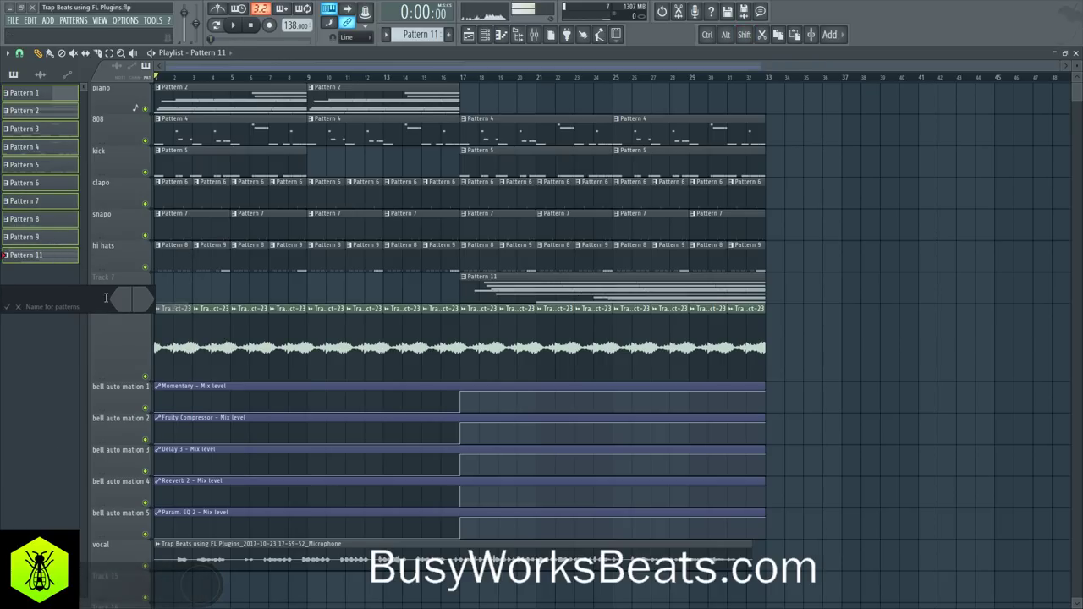
{"action": "left_click", "coordinate": [115, 297]}
{"action": "left_click", "coordinate": [173, 306]}
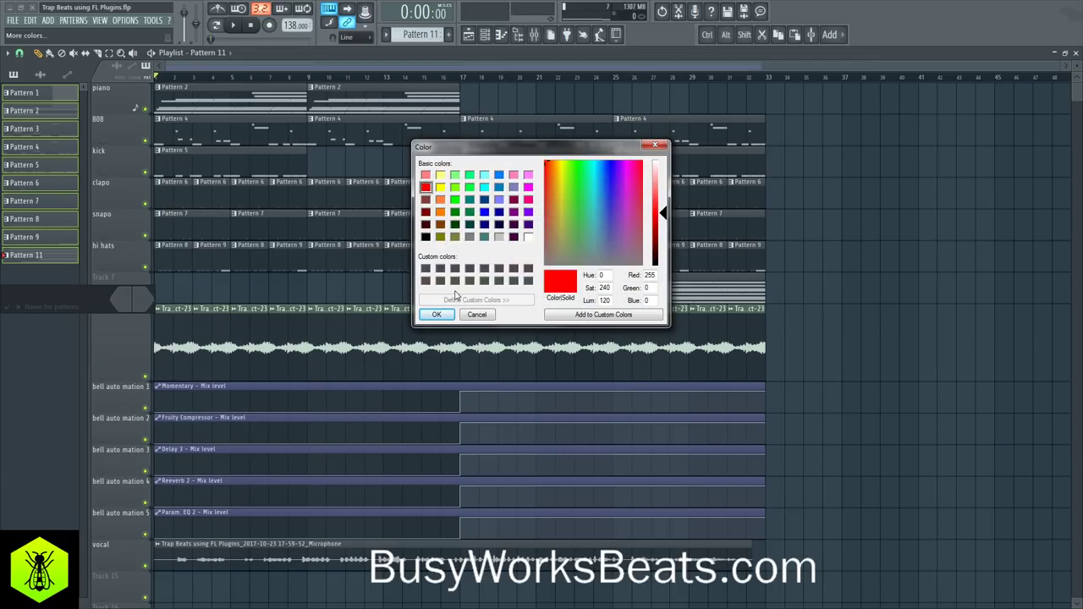
{"action": "left_click", "coordinate": [437, 315]}
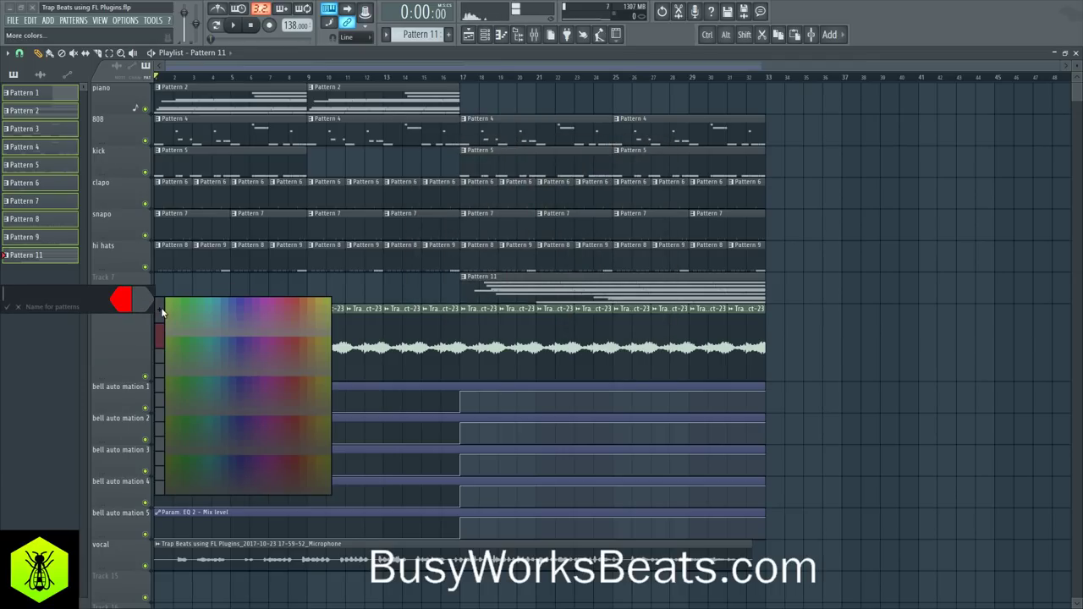
{"action": "left_click", "coordinate": [161, 307]}
{"action": "left_click", "coordinate": [424, 238]}
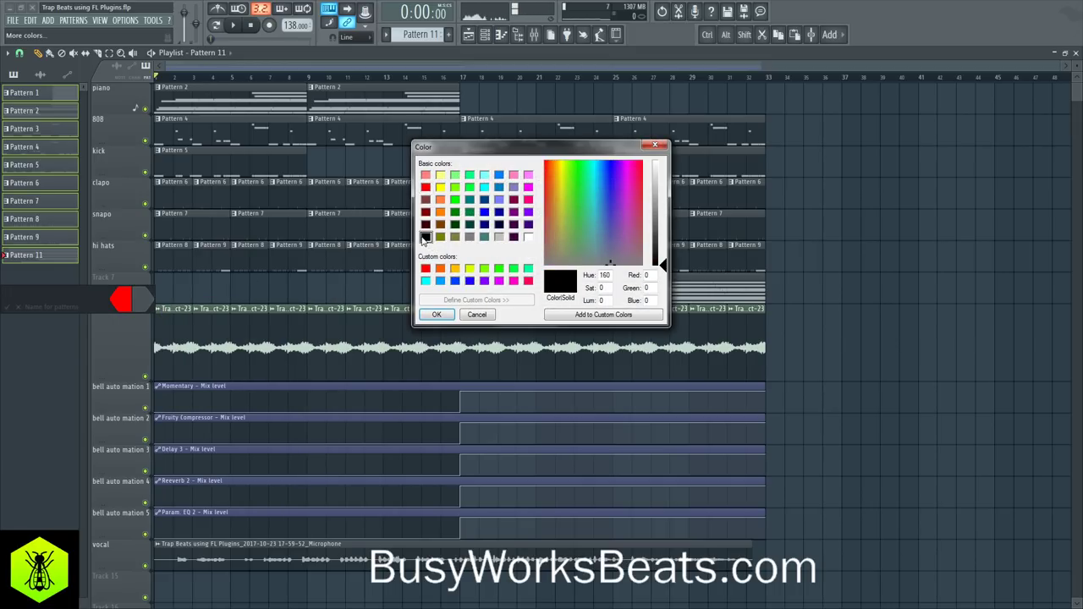
{"action": "left_click", "coordinate": [435, 315]}
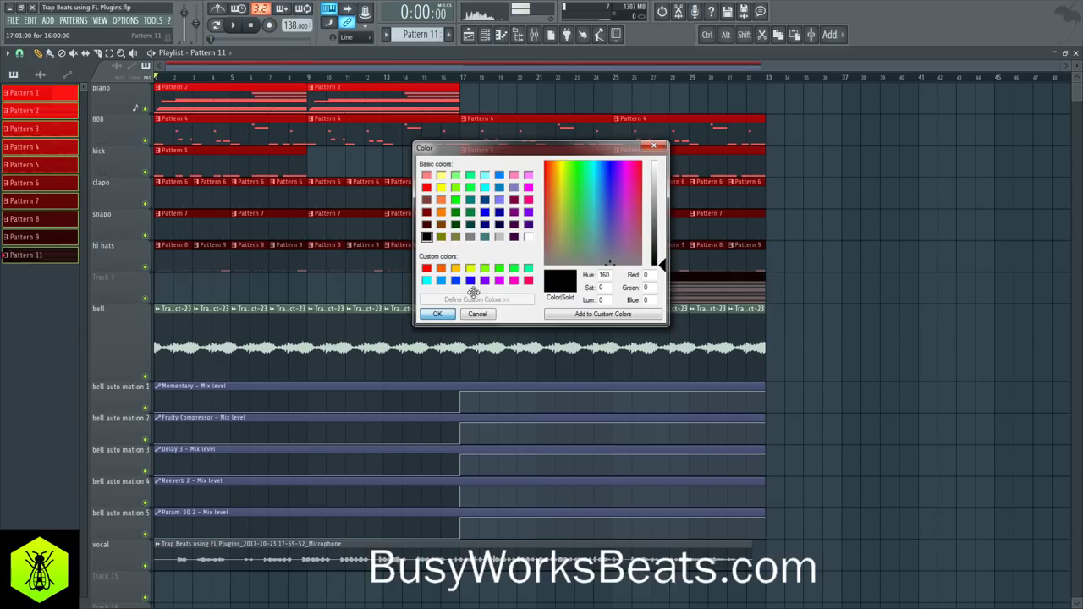
Colour both audio clips of the project with a gradient from red to black
{"action": "left_click", "coordinate": [41, 75]}
{"action": "right_click", "coordinate": [53, 110]}
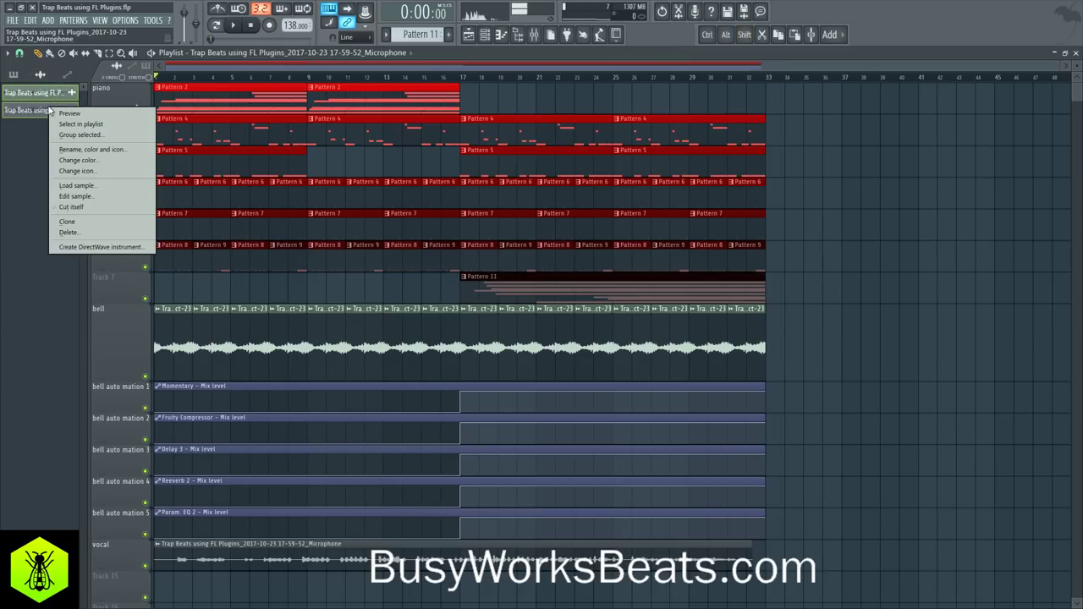
{"action": "left_click", "coordinate": [85, 145]}
{"action": "left_click", "coordinate": [125, 142]}
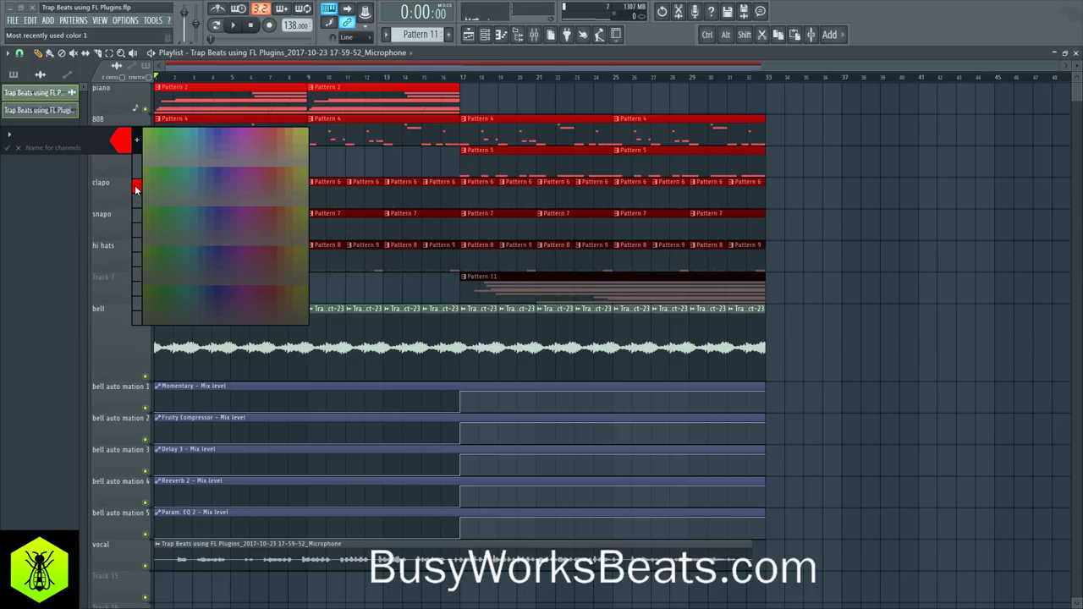
{"action": "left_click", "coordinate": [135, 185]}
{"action": "left_click", "coordinate": [146, 142]}
{"action": "left_click", "coordinate": [158, 164]}
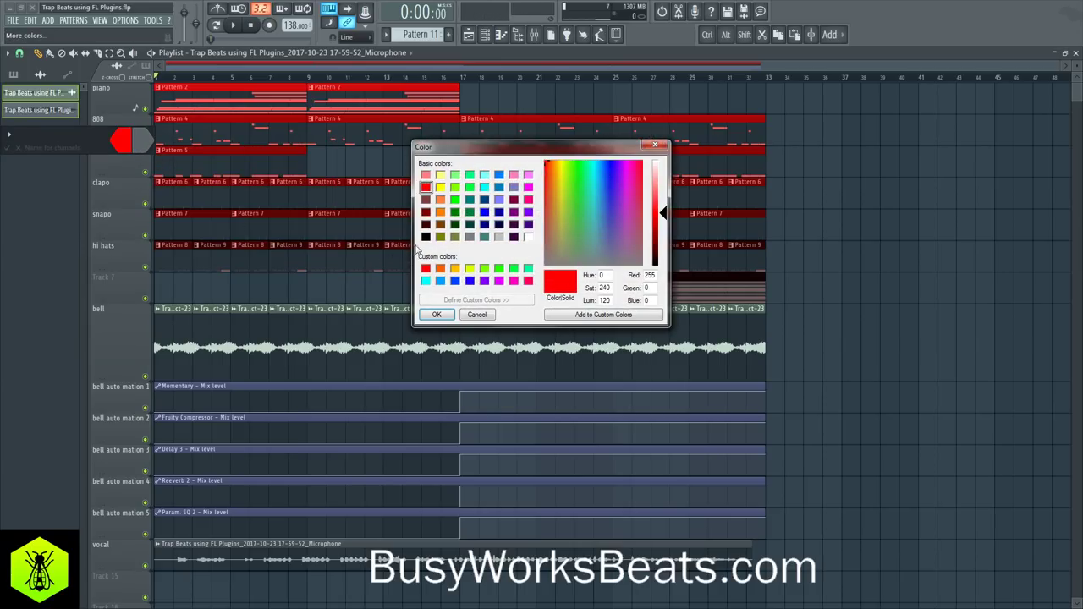
{"action": "left_click", "coordinate": [436, 315]}
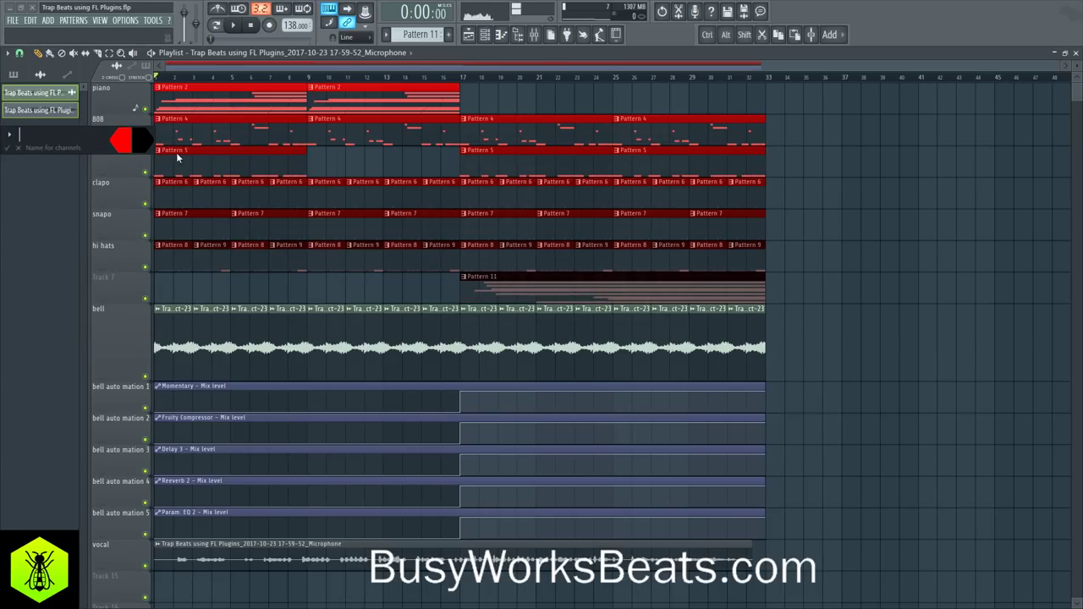
{"action": "left_click", "coordinate": [137, 137]}
Colour the five Mix level automation clips with a gradient from red to black and save the project
{"action": "left_click", "coordinate": [81, 78]}
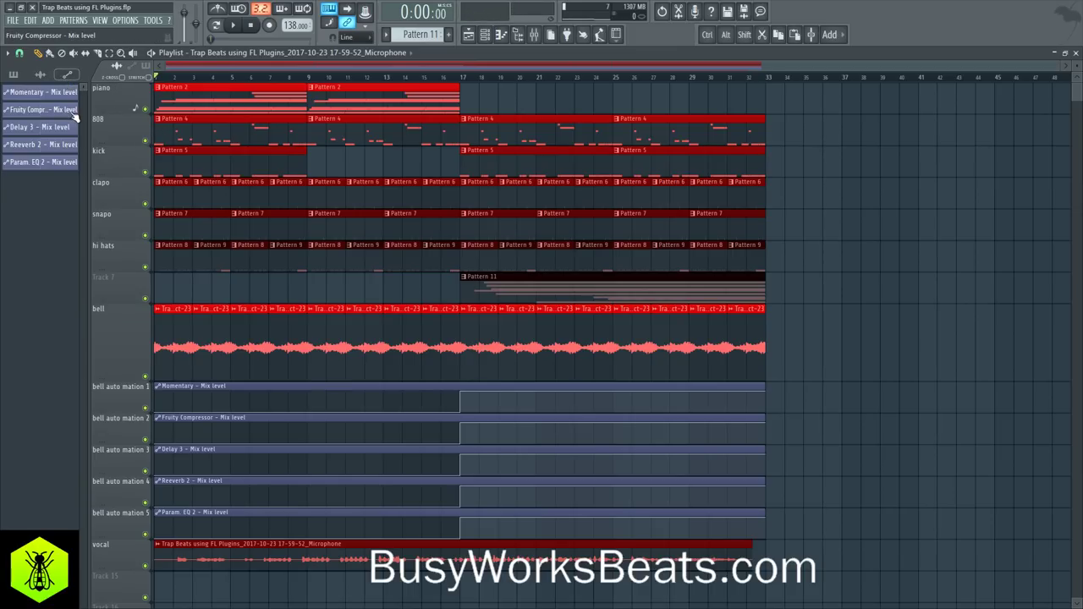
{"action": "right_click", "coordinate": [60, 163]}
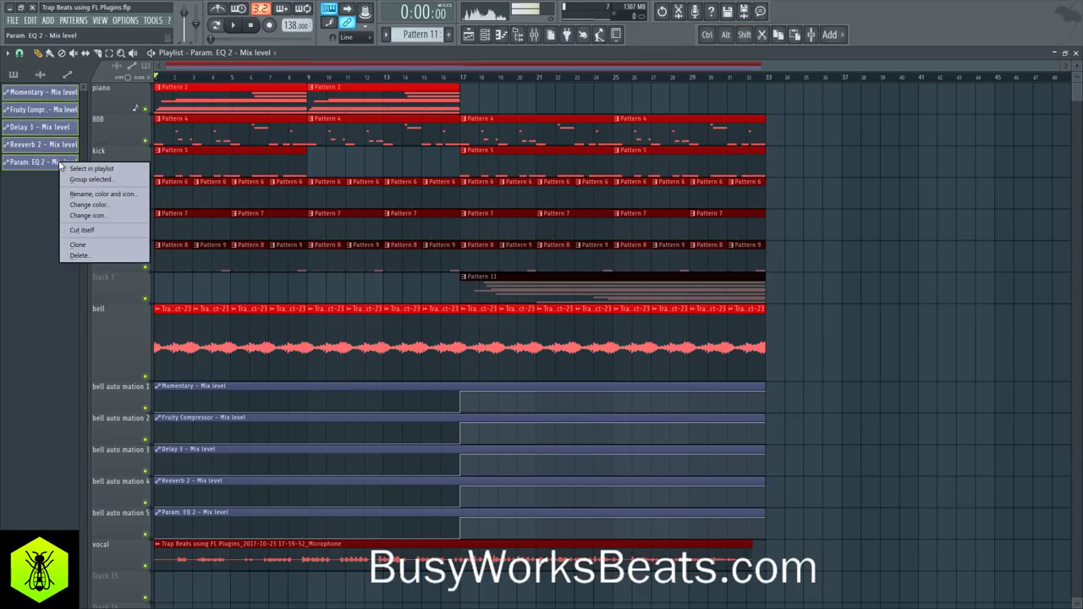
{"action": "left_click", "coordinate": [101, 194]}
{"action": "left_click", "coordinate": [132, 193]}
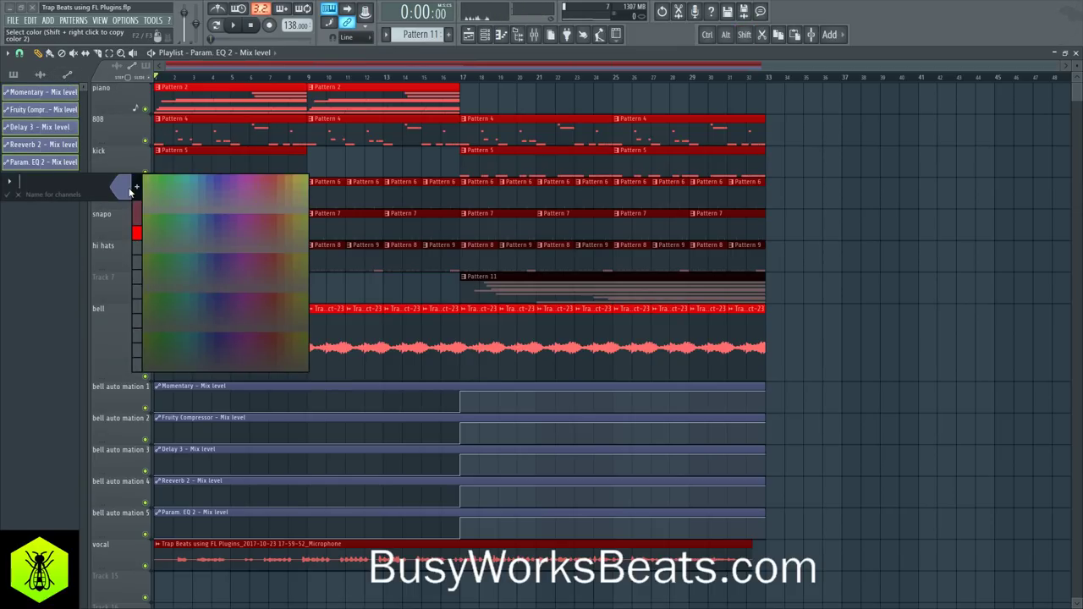
{"action": "left_click", "coordinate": [136, 236]}
{"action": "left_click", "coordinate": [142, 188]}
{"action": "left_click", "coordinate": [158, 200]}
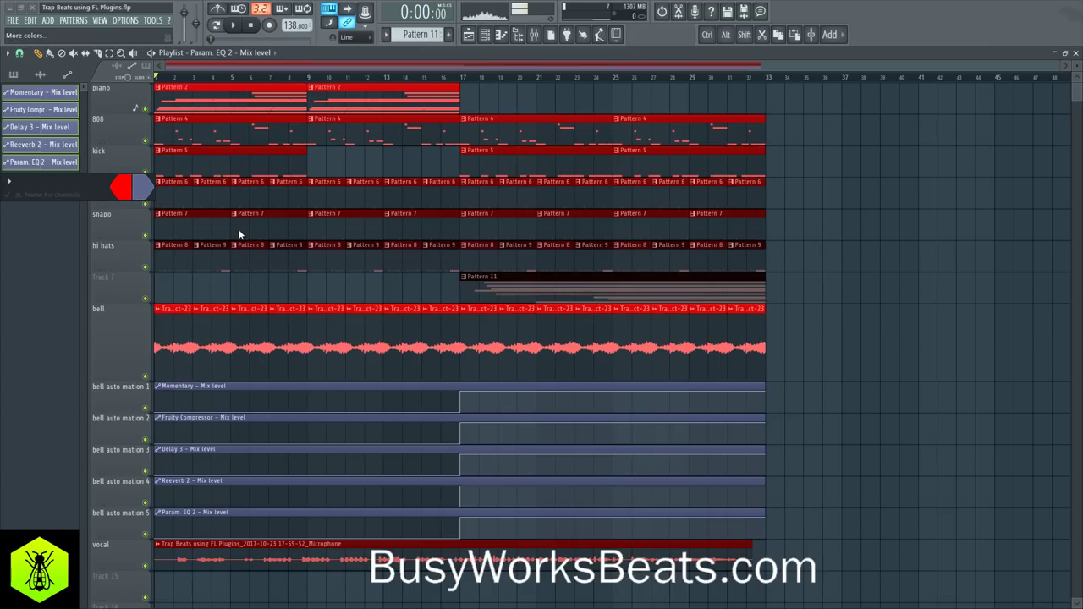
{"action": "left_click", "coordinate": [425, 237]}
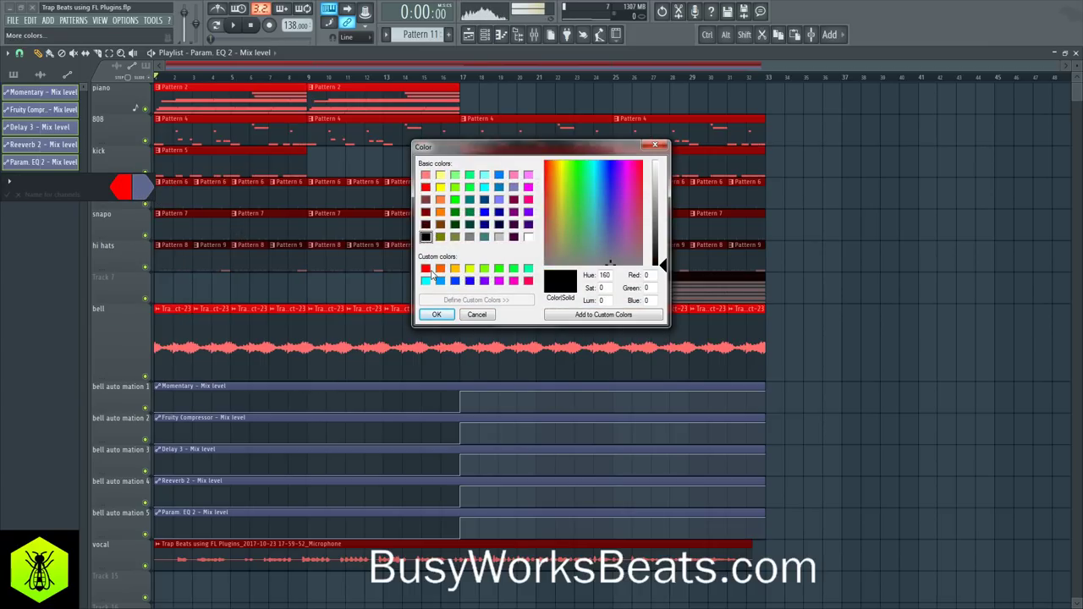
{"action": "left_click", "coordinate": [436, 314]}
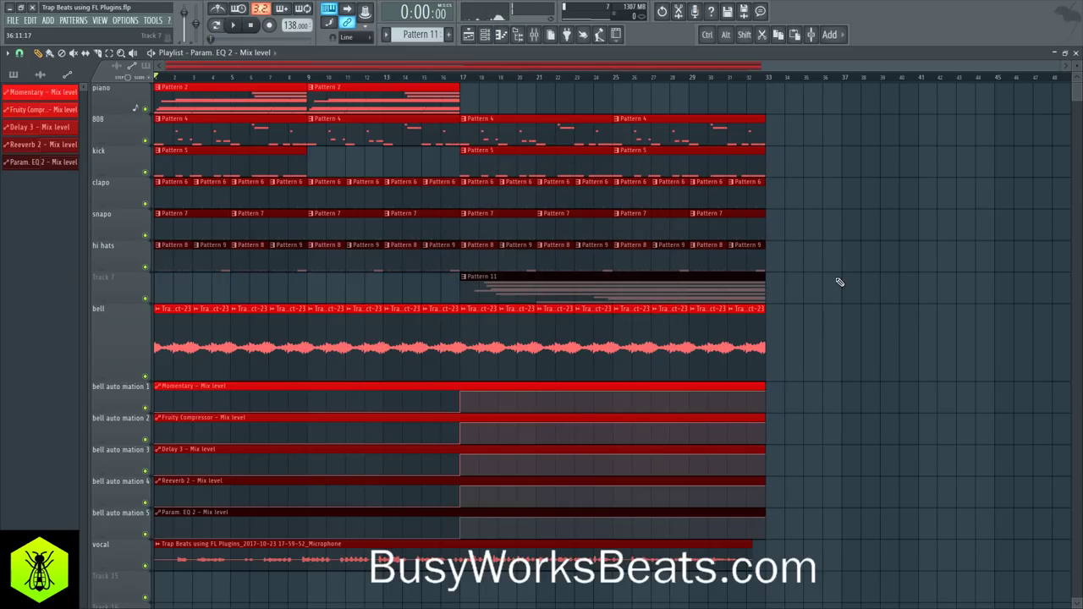
{"action": "key", "text": "ctrl+s"}
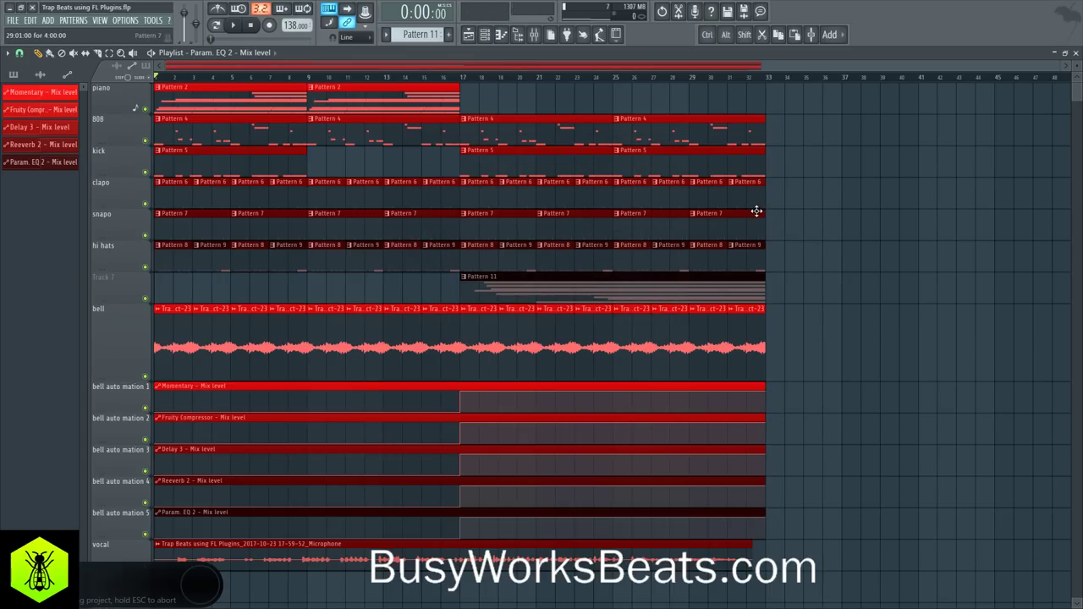
Mute the Microphone track with its fader fully down, re-enable the Master's effects, and play the song in the Playlist
{"action": "key", "text": "F9"}
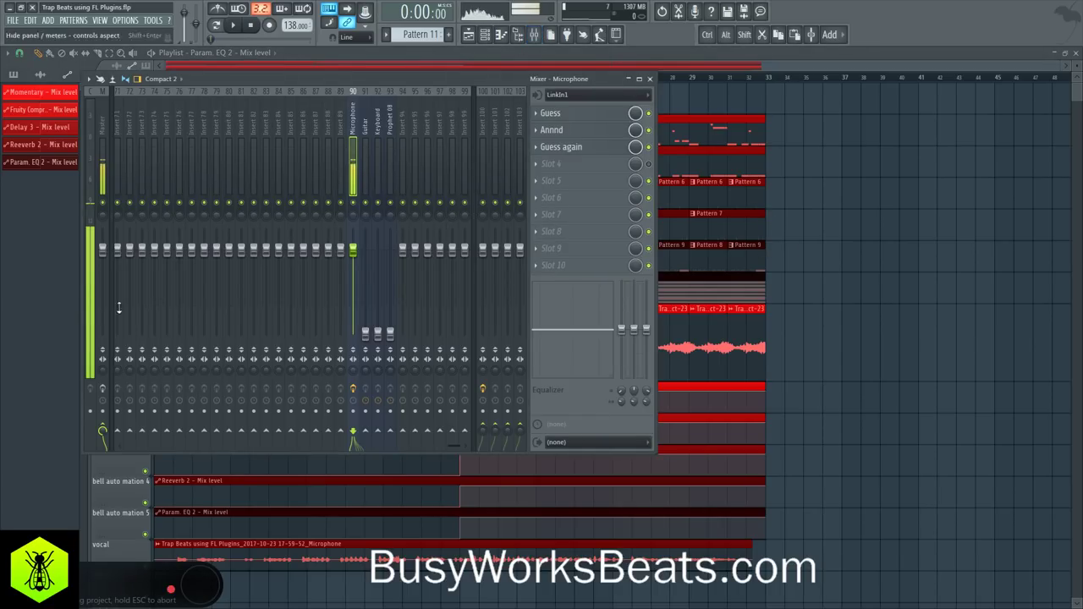
{"action": "left_click_drag", "start_coordinate": [353, 249], "coordinate": [353, 274]}
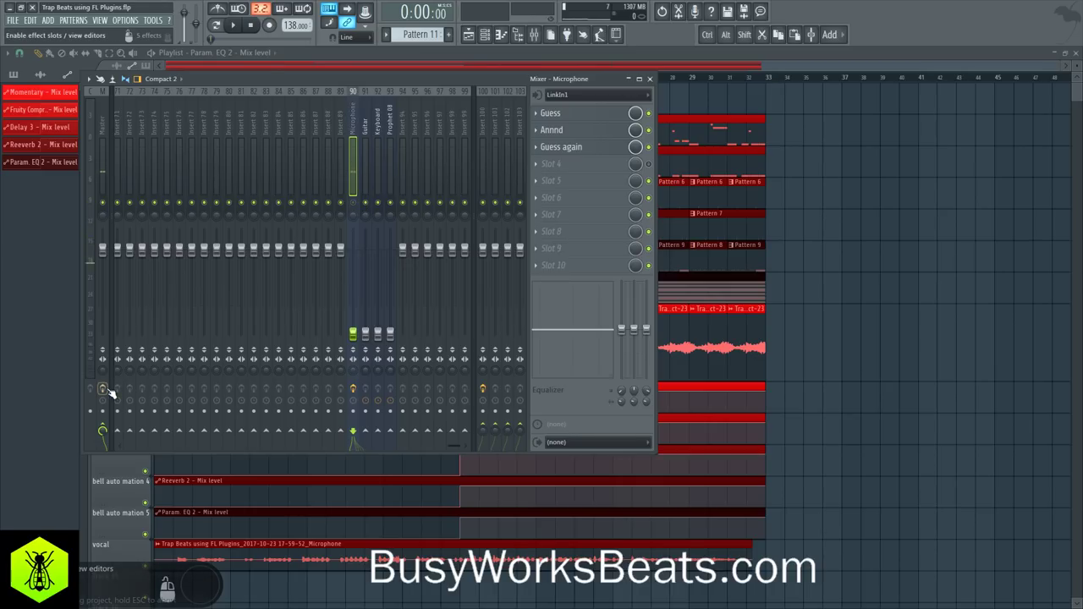
{"action": "key", "text": "space"}
{"action": "key", "text": "F9"}
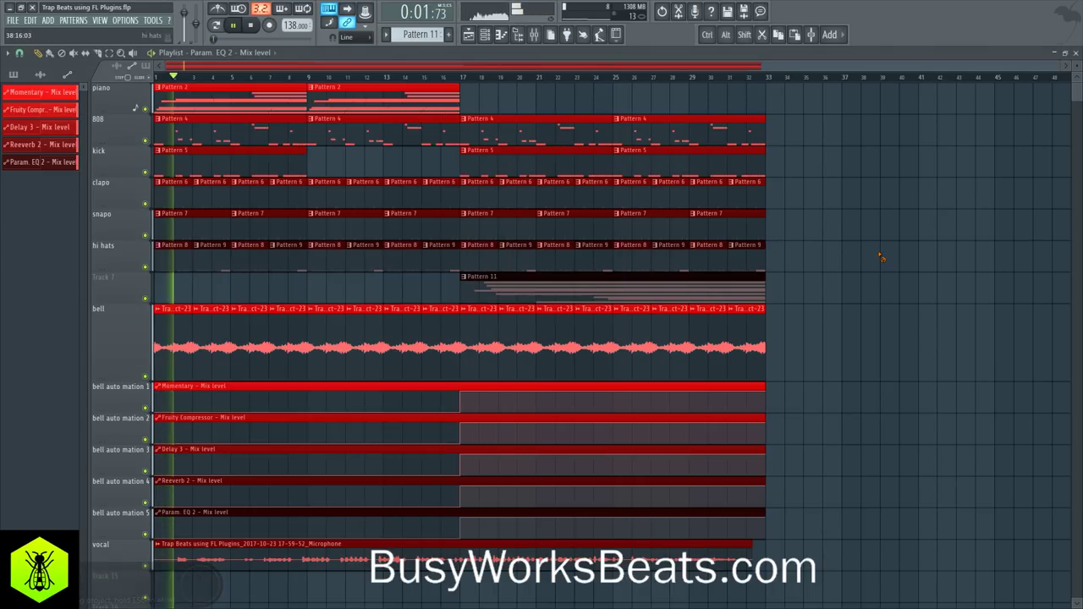
Inspect the Kick Chronic and Kick PC mixer tracks during playback and open Kick PC's Fruity parametric EQ 2
{"action": "left_click", "coordinate": [541, 34]}
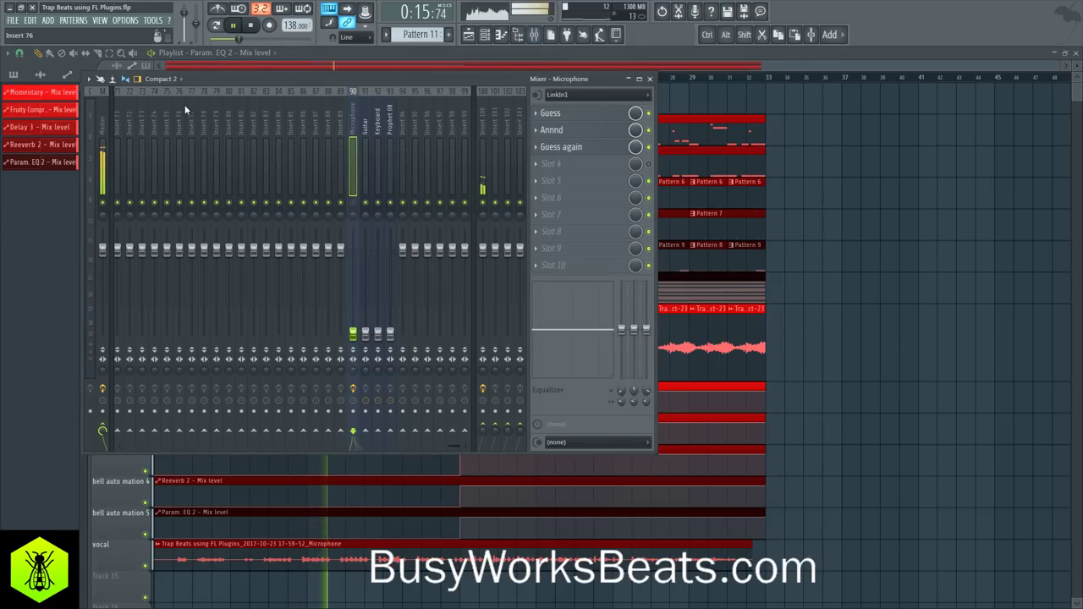
{"action": "scroll", "coordinate": [208, 125], "scroll_direction": "left", "scroll_amount": 10}
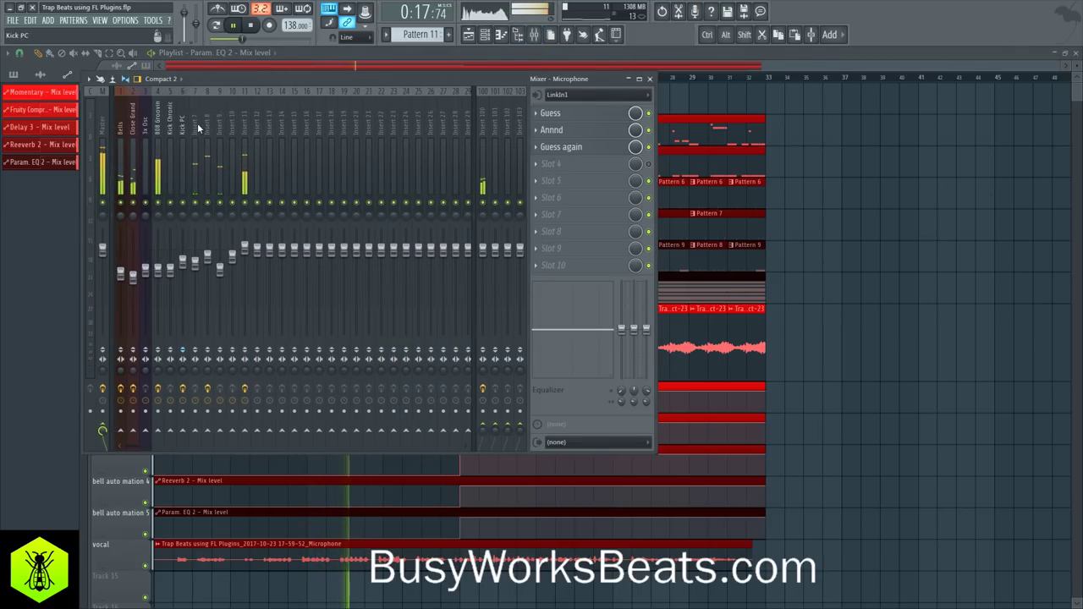
{"action": "left_click", "coordinate": [169, 134]}
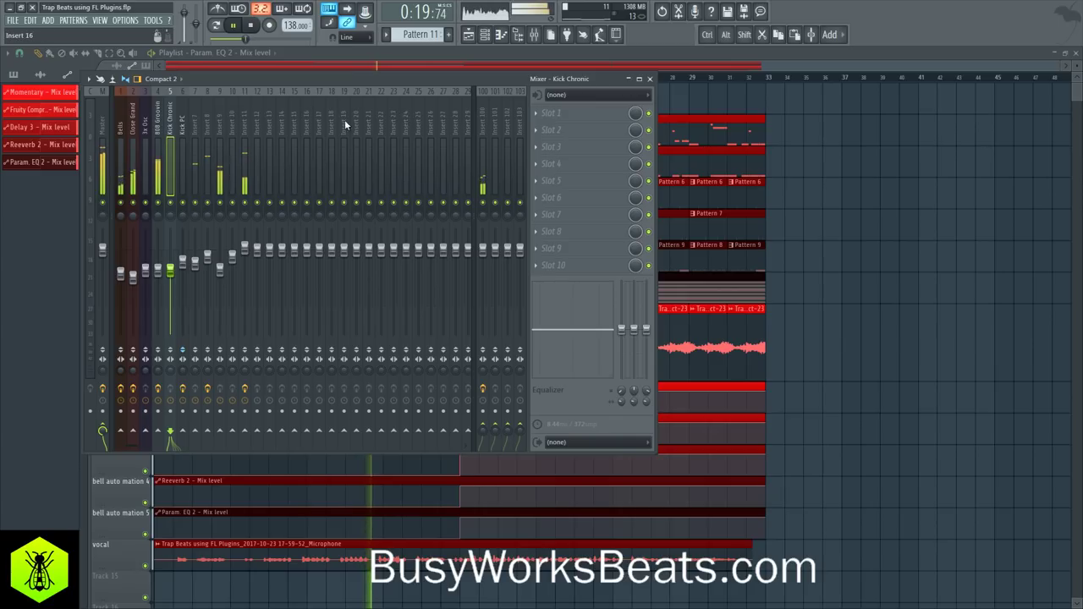
{"action": "left_click", "coordinate": [180, 127]}
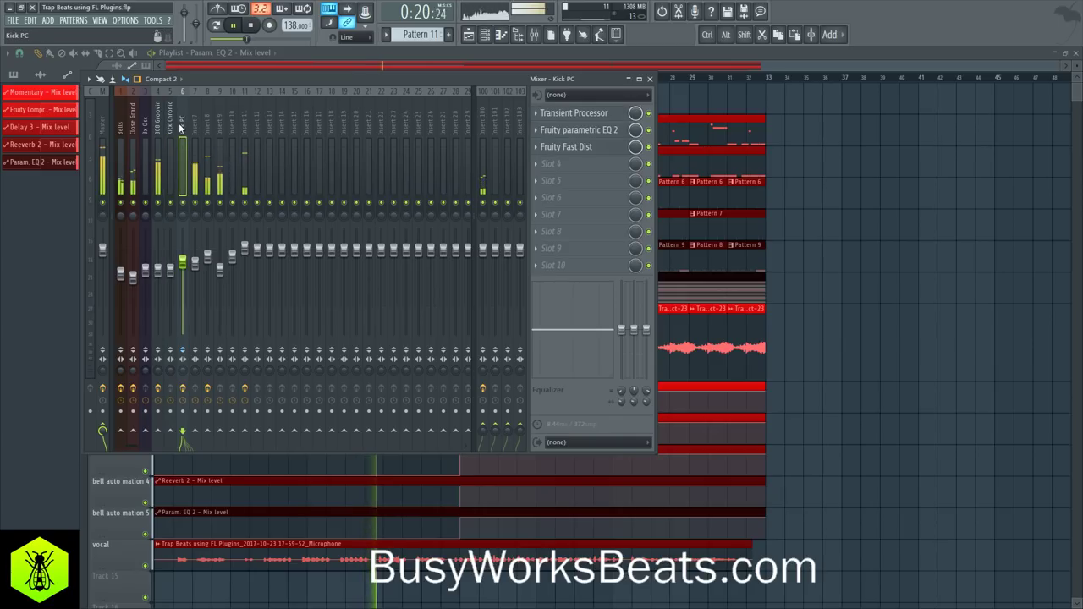
{"action": "left_click", "coordinate": [586, 119]}
{"action": "left_click", "coordinate": [606, 132]}
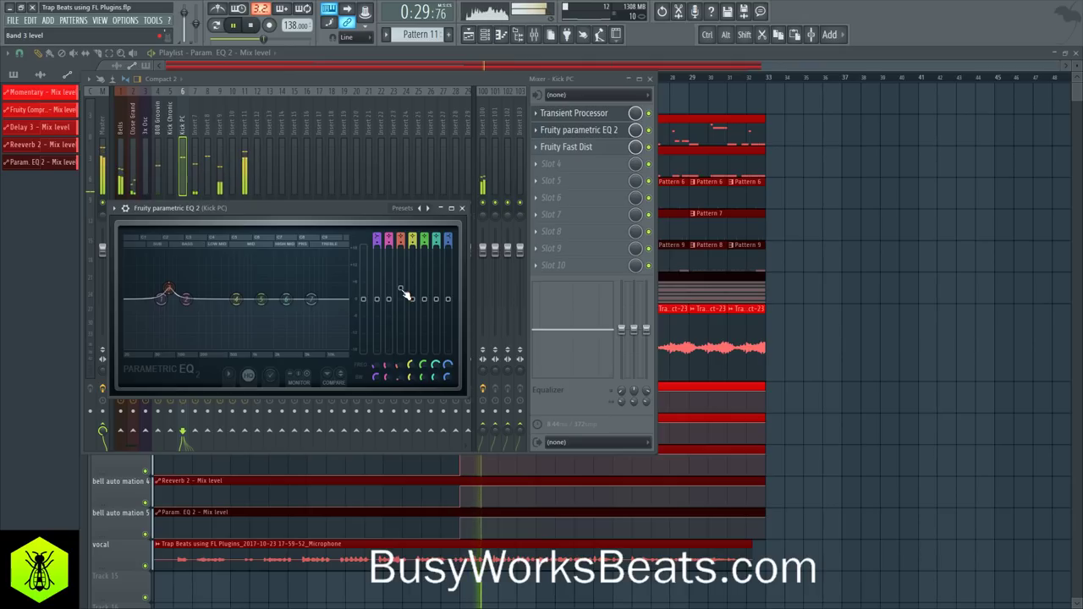
Bypass Fruity Fast Dist on the Kick PC mixer track
{"action": "left_click", "coordinate": [649, 147]}
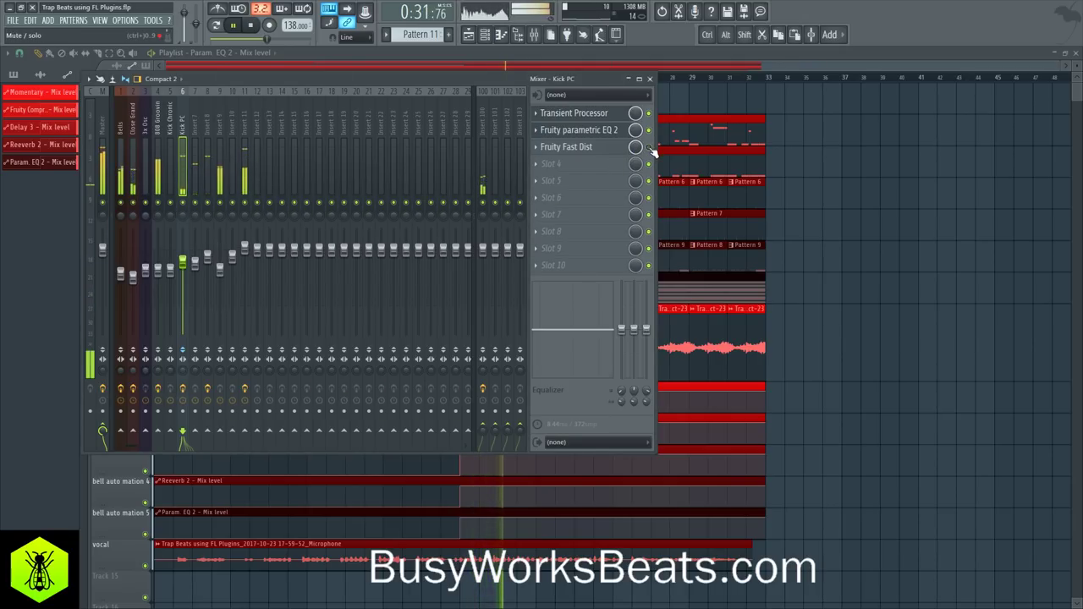
Inspect the LIMIT and COMP settings of the Master's Fruity Limiter during playback and close the plugin
{"action": "left_click", "coordinate": [100, 125]}
{"action": "left_click", "coordinate": [603, 149]}
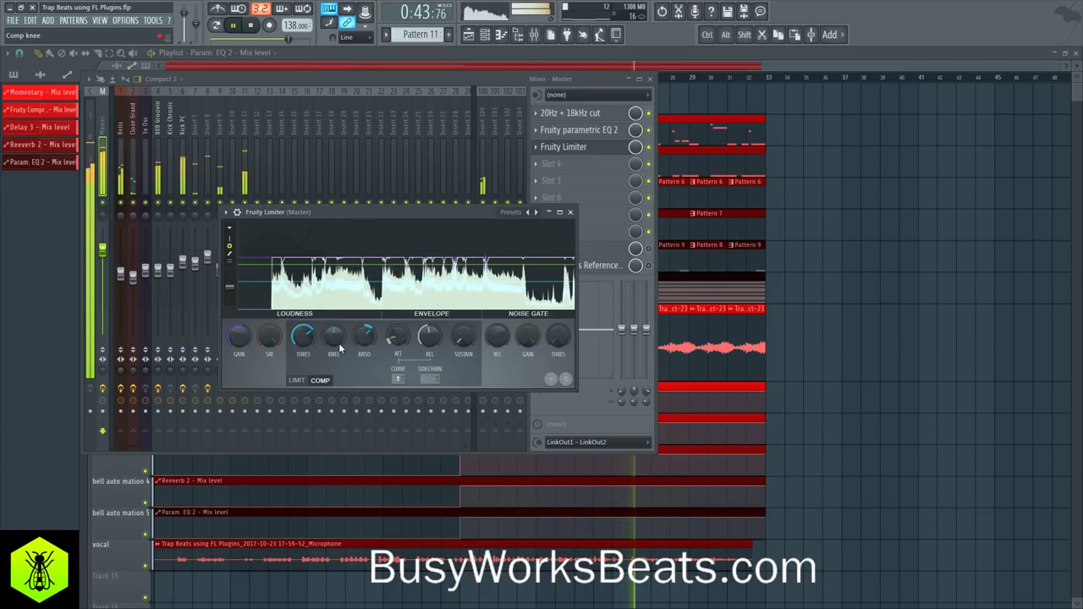
{"action": "left_click", "coordinate": [296, 381]}
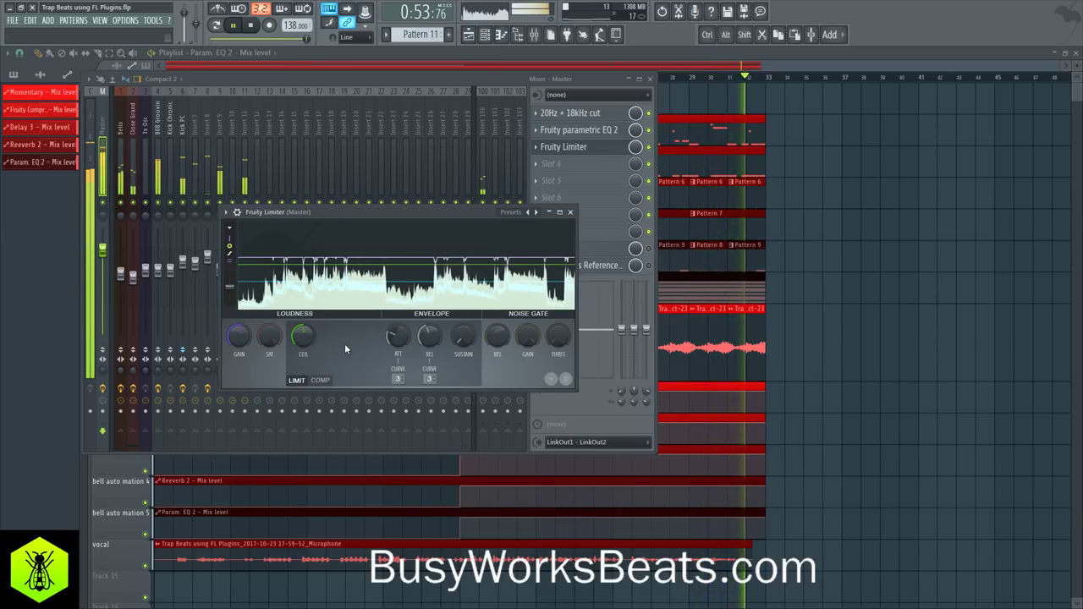
{"action": "left_click", "coordinate": [320, 380]}
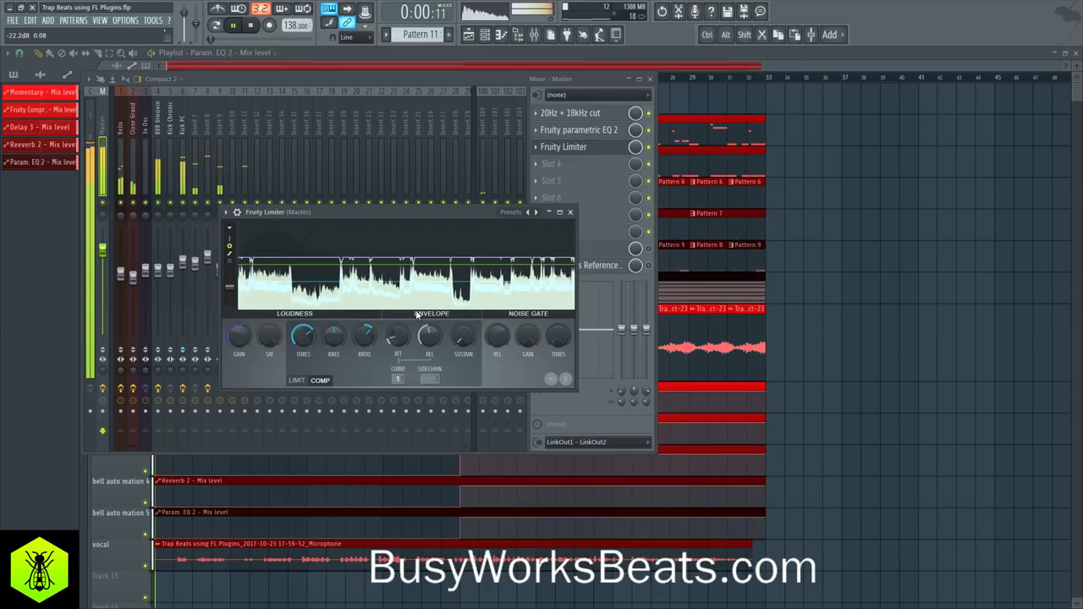
{"action": "left_click", "coordinate": [569, 211]}
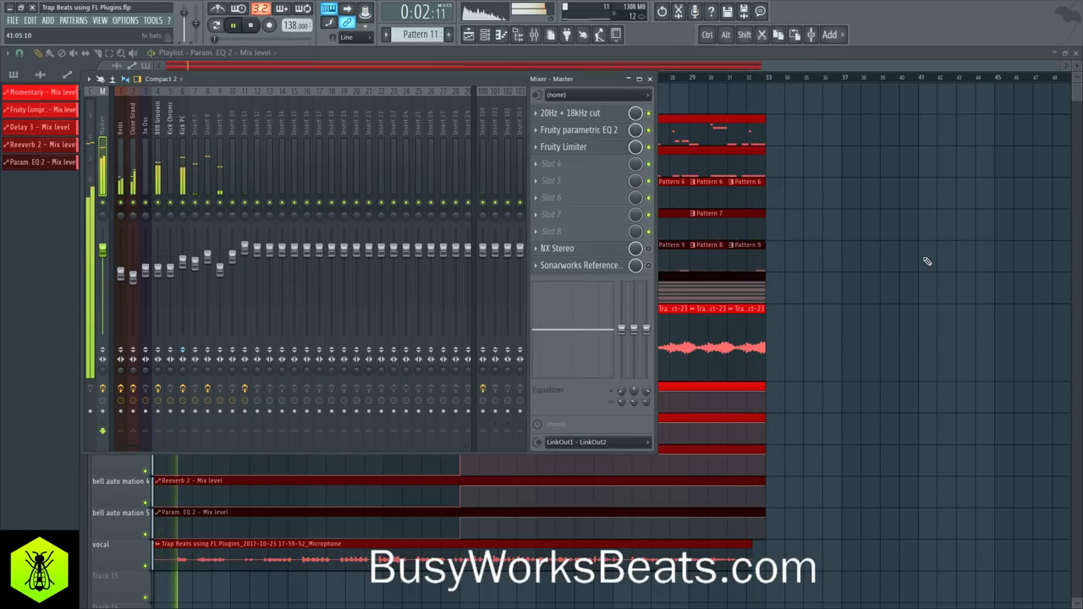
Review the Fruity parametric EQ 2 curve on mixer track Insert 11 and return to the full Playlist
{"action": "key", "text": "F9"}
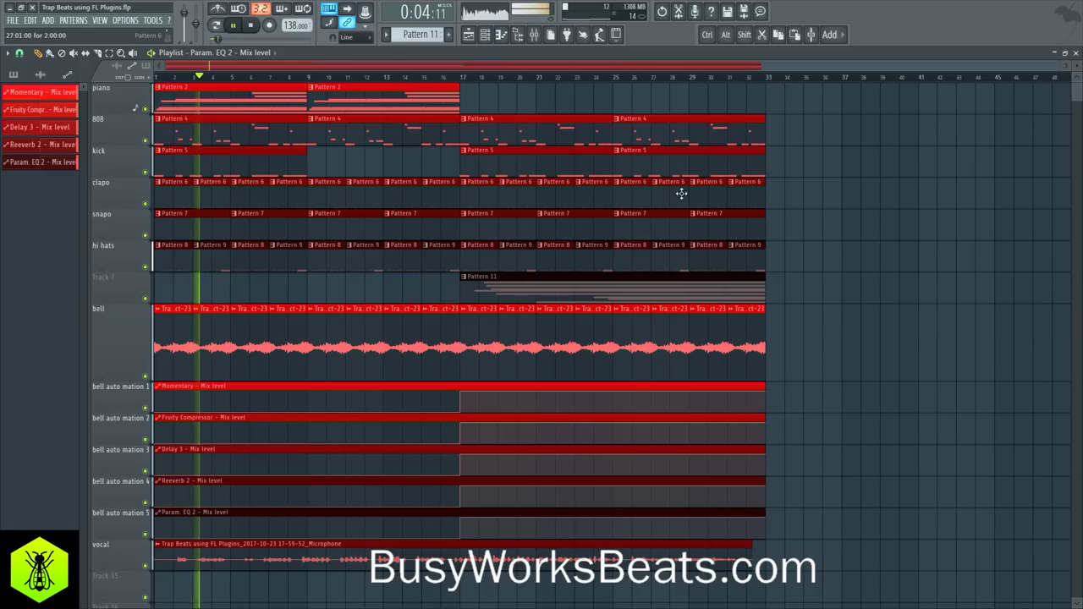
{"action": "key", "text": "F9"}
{"action": "left_click", "coordinate": [245, 134]}
{"action": "left_click", "coordinate": [608, 115]}
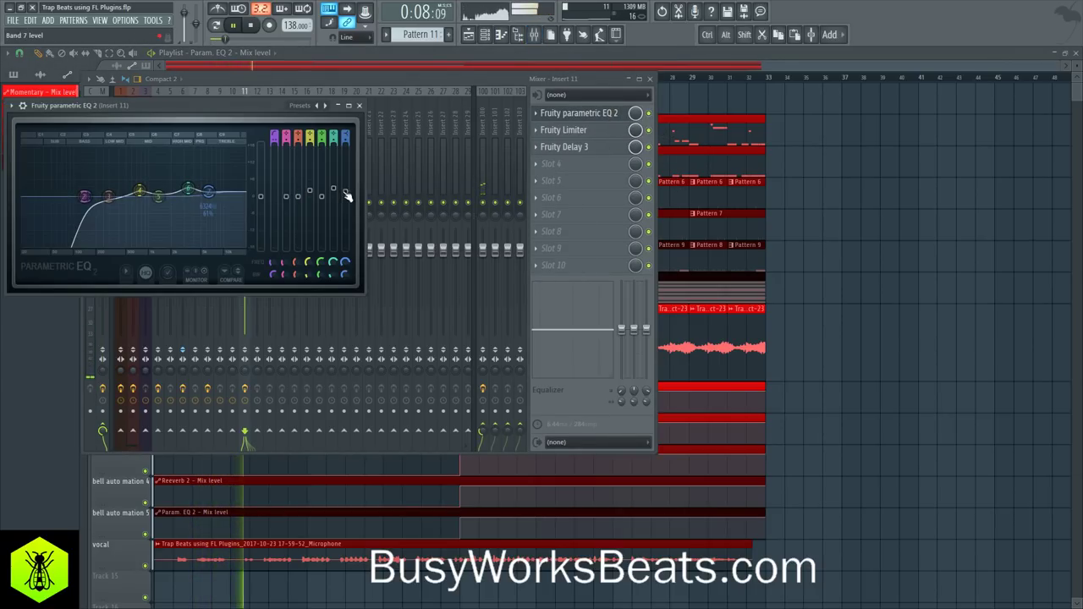
{"action": "left_click", "coordinate": [359, 105]}
{"action": "key", "text": "F9"}
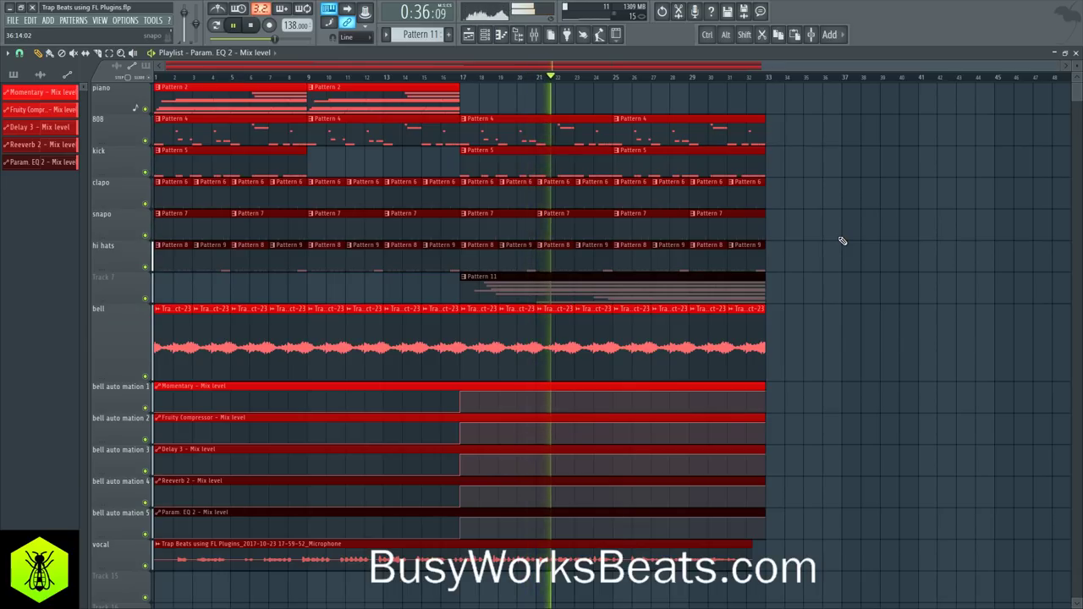
Disable the Master's effects and reset the Microphone track's volume fader in the mixer, leaving only the Playlist on view
{"action": "left_click", "coordinate": [536, 34]}
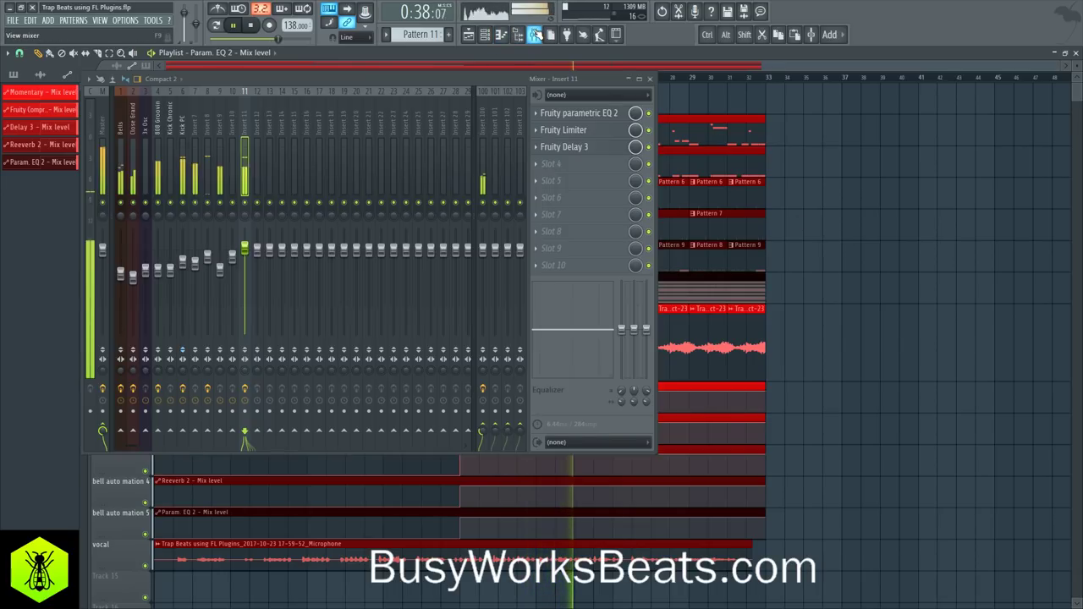
{"action": "scroll", "coordinate": [371, 118], "scroll_direction": "right", "scroll_amount": 15}
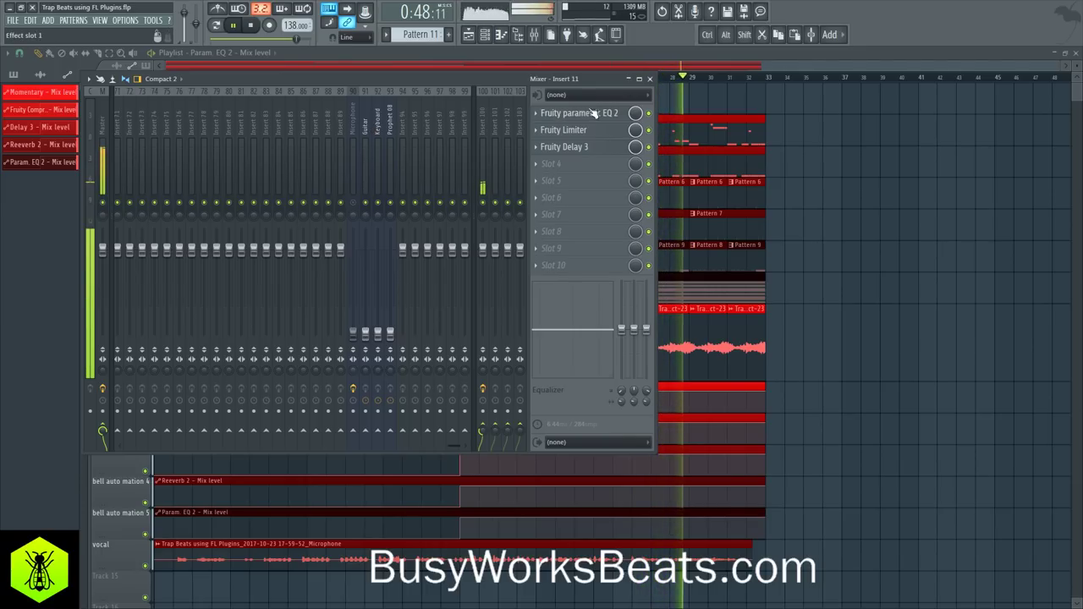
{"action": "scroll", "coordinate": [318, 108], "scroll_direction": "up", "scroll_amount": 10}
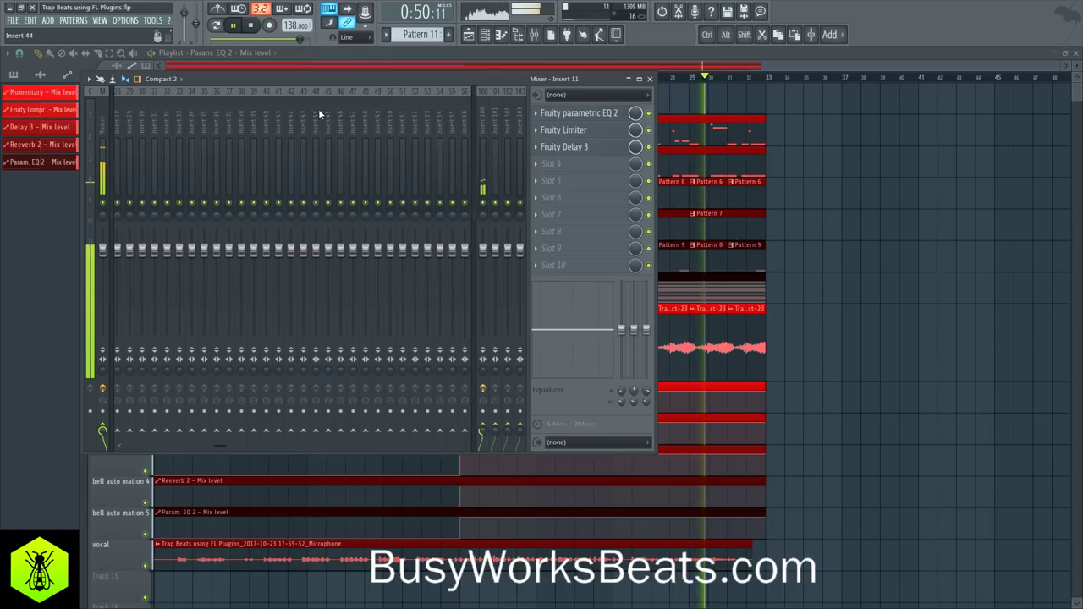
{"action": "scroll", "coordinate": [318, 109], "scroll_direction": "up", "scroll_amount": 3}
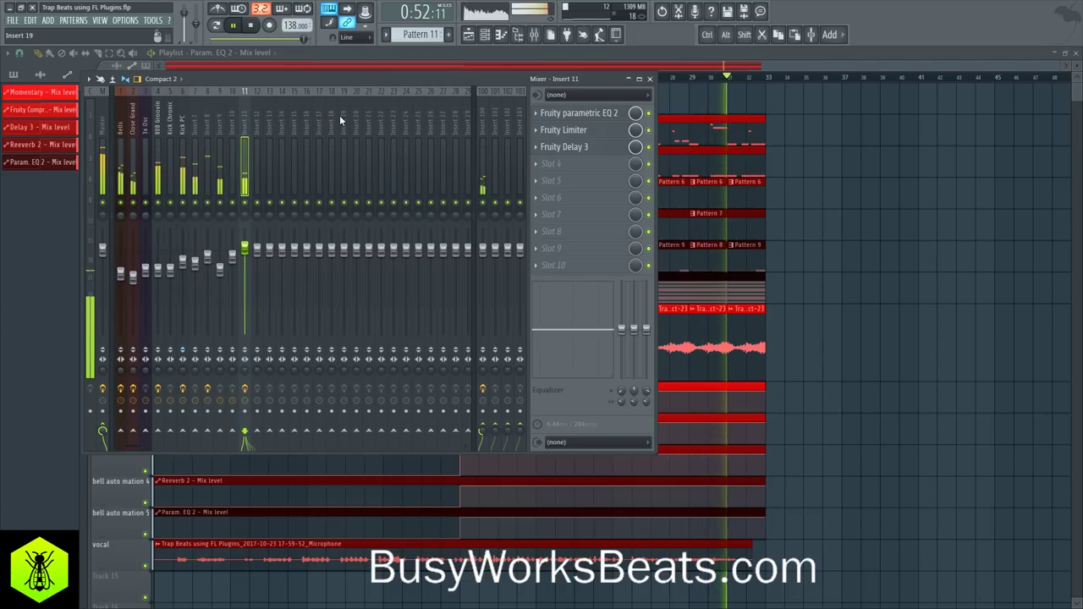
{"action": "scroll", "coordinate": [260, 147], "scroll_direction": "down", "scroll_amount": 4}
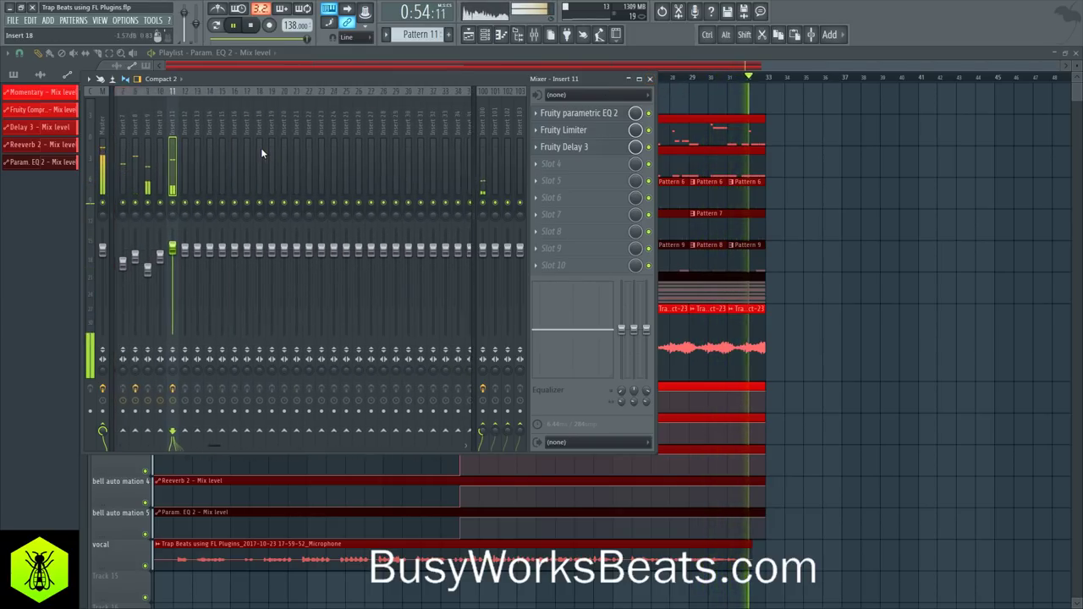
{"action": "scroll", "coordinate": [279, 136], "scroll_direction": "down", "scroll_amount": 4}
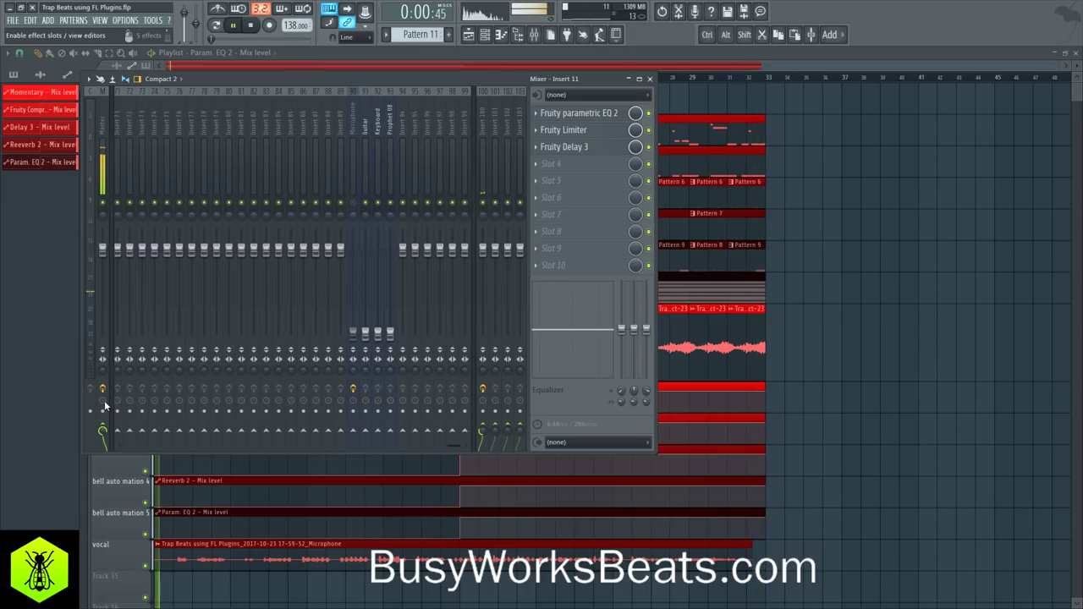
{"action": "right_click", "coordinate": [352, 336]}
{"action": "left_click", "coordinate": [363, 342]}
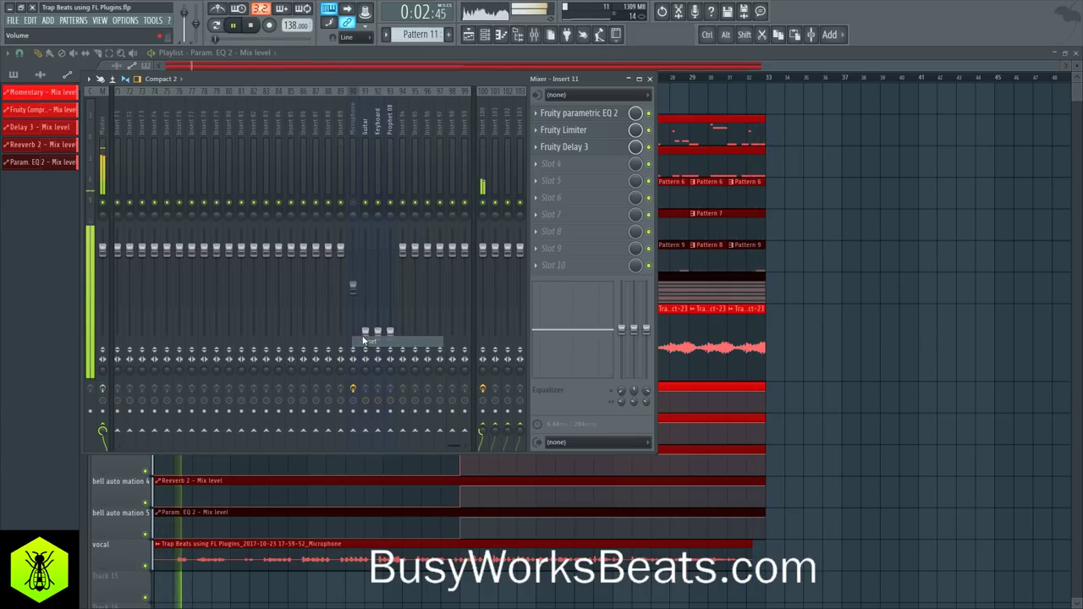
{"action": "key", "text": "F9"}
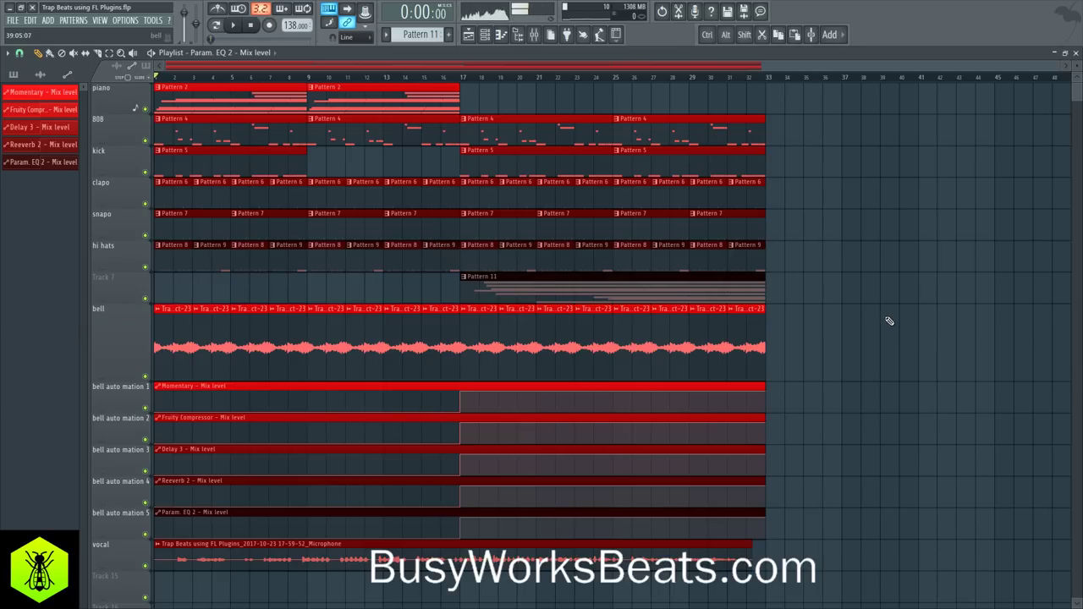